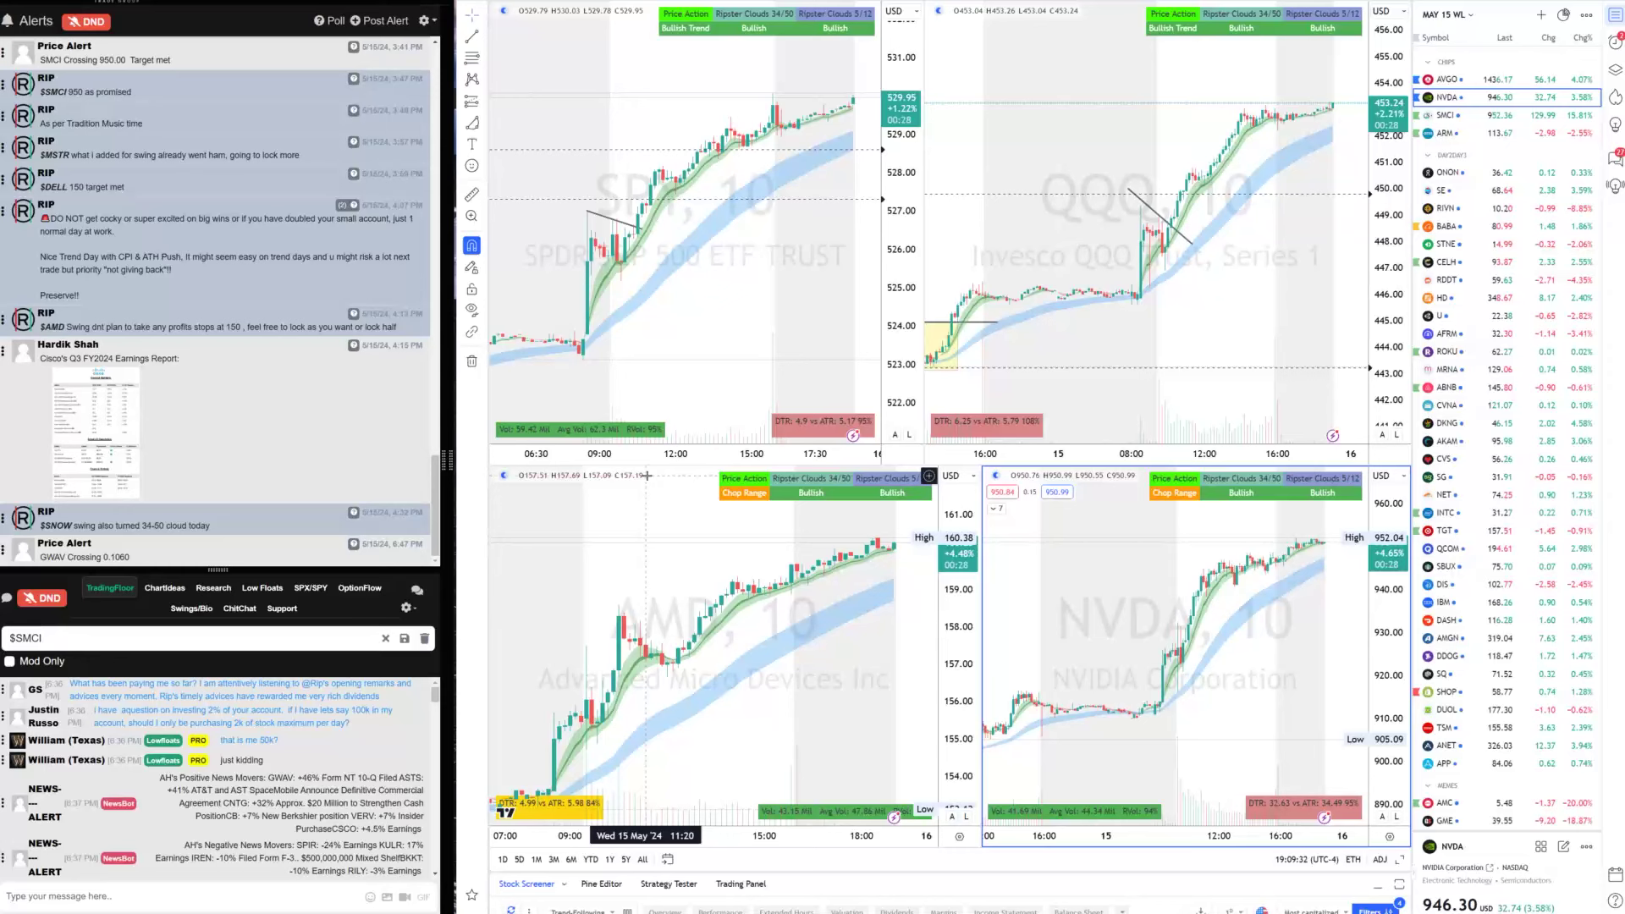
Scroll the alerts feed up to the 4:04–9:12 AM messages, including the CPI post and daily levels
{"action": "mouse_move", "coordinate": [725, 421]}
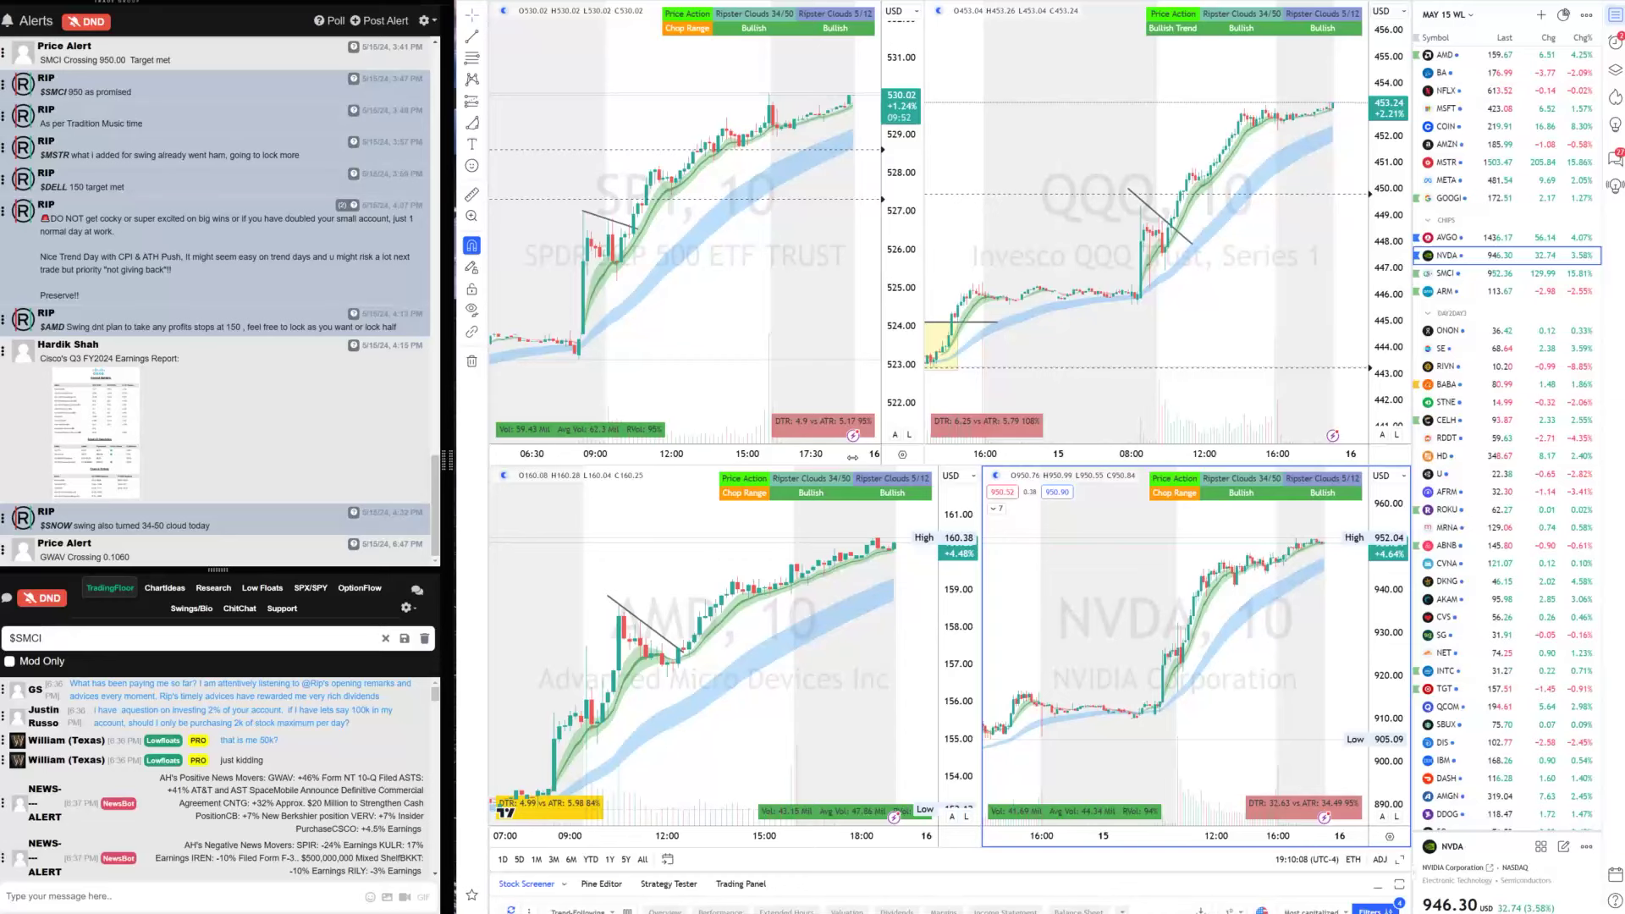
{"action": "scroll", "coordinate": [273, 285], "scroll_direction": "up", "scroll_amount": 15}
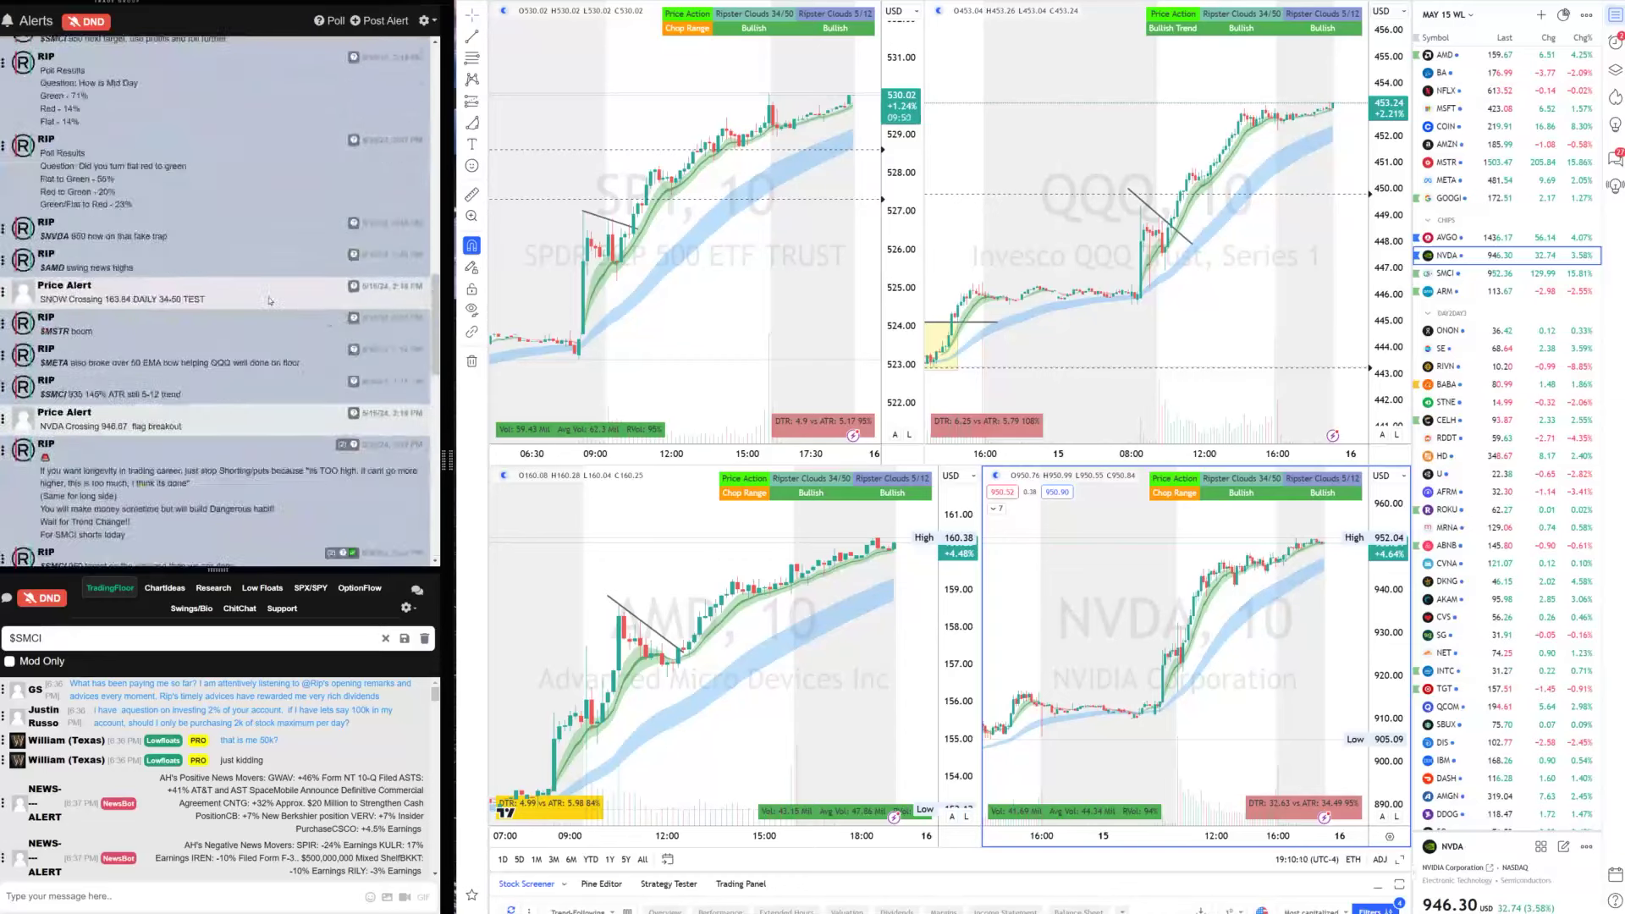
{"action": "scroll", "coordinate": [272, 285], "scroll_direction": "up", "scroll_amount": 15}
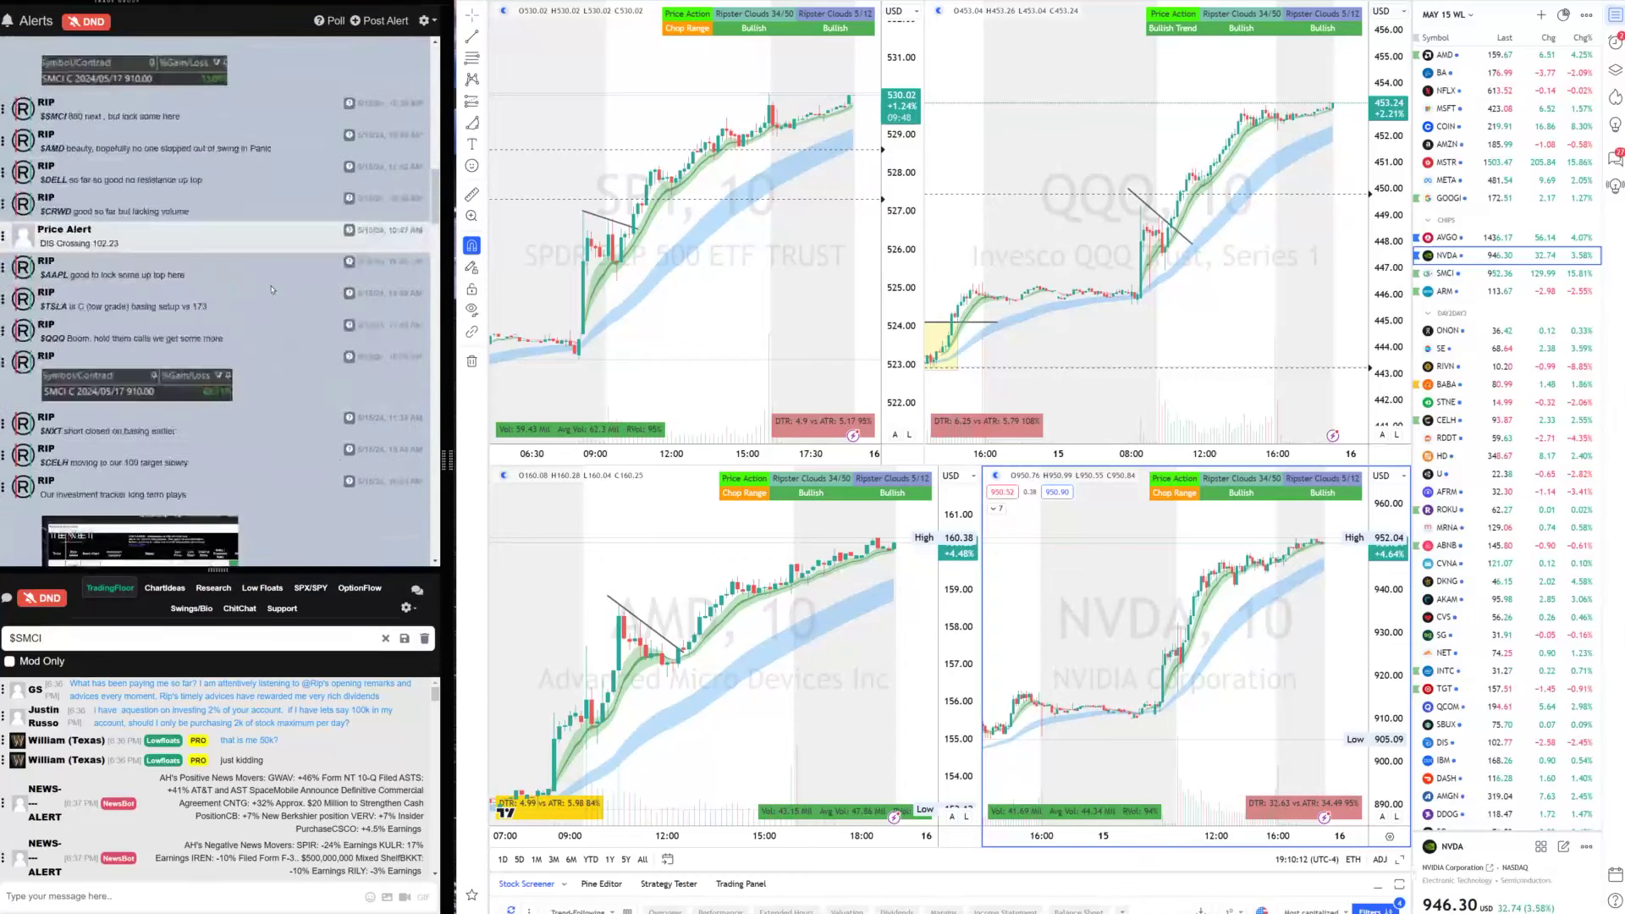
{"action": "scroll", "coordinate": [276, 295], "scroll_direction": "up", "scroll_amount": 15}
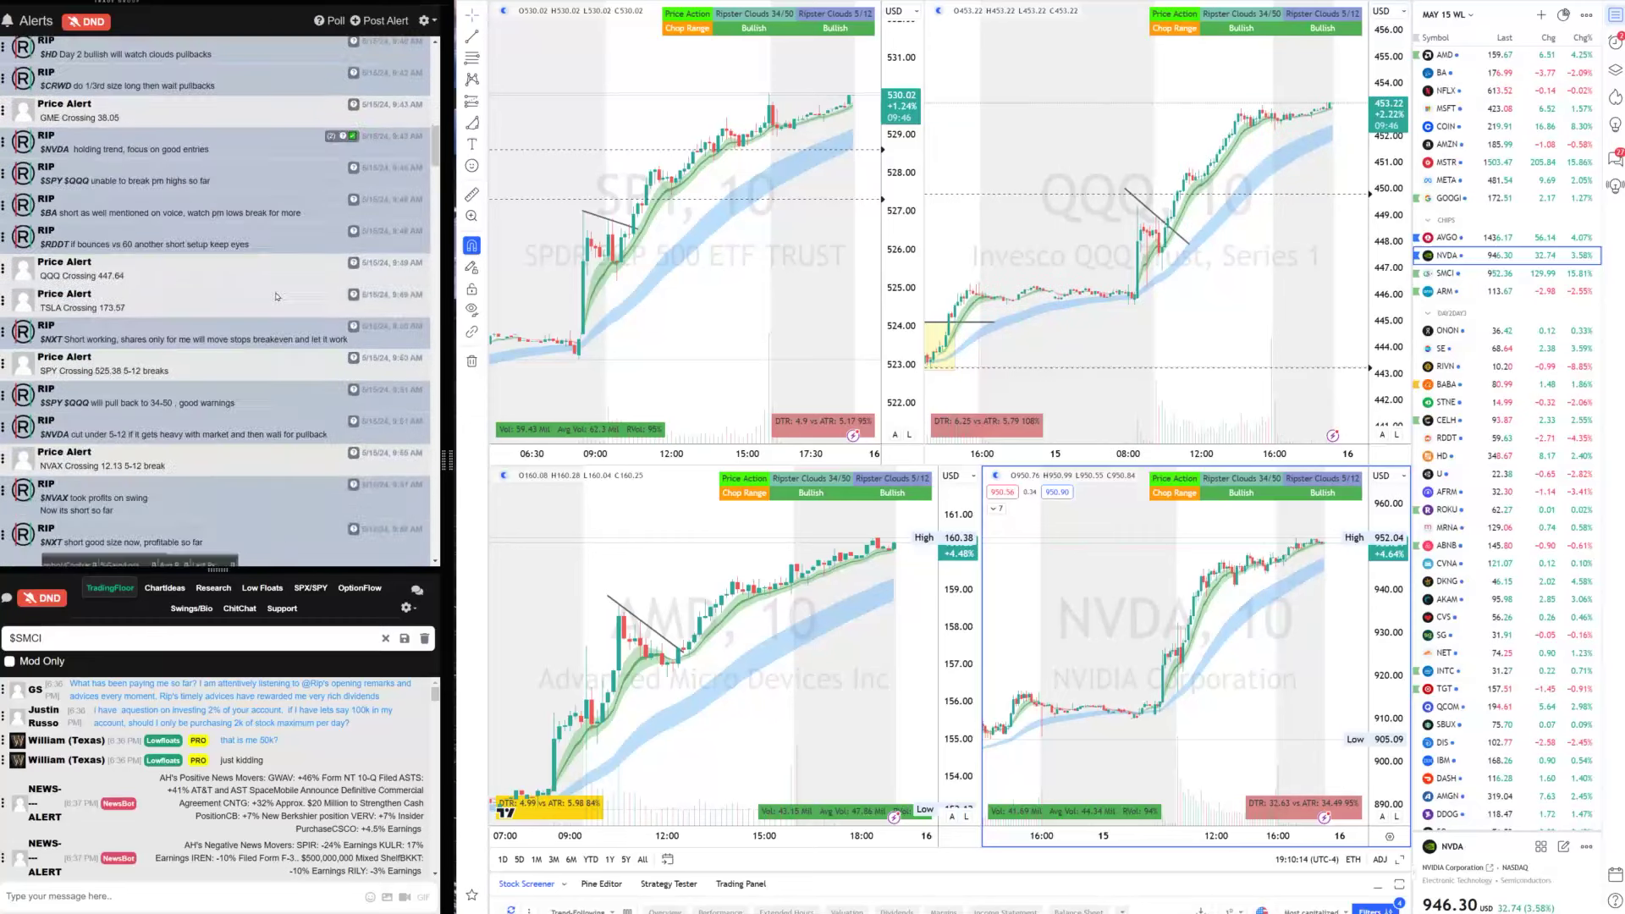
{"action": "scroll", "coordinate": [276, 298], "scroll_direction": "up", "scroll_amount": 15}
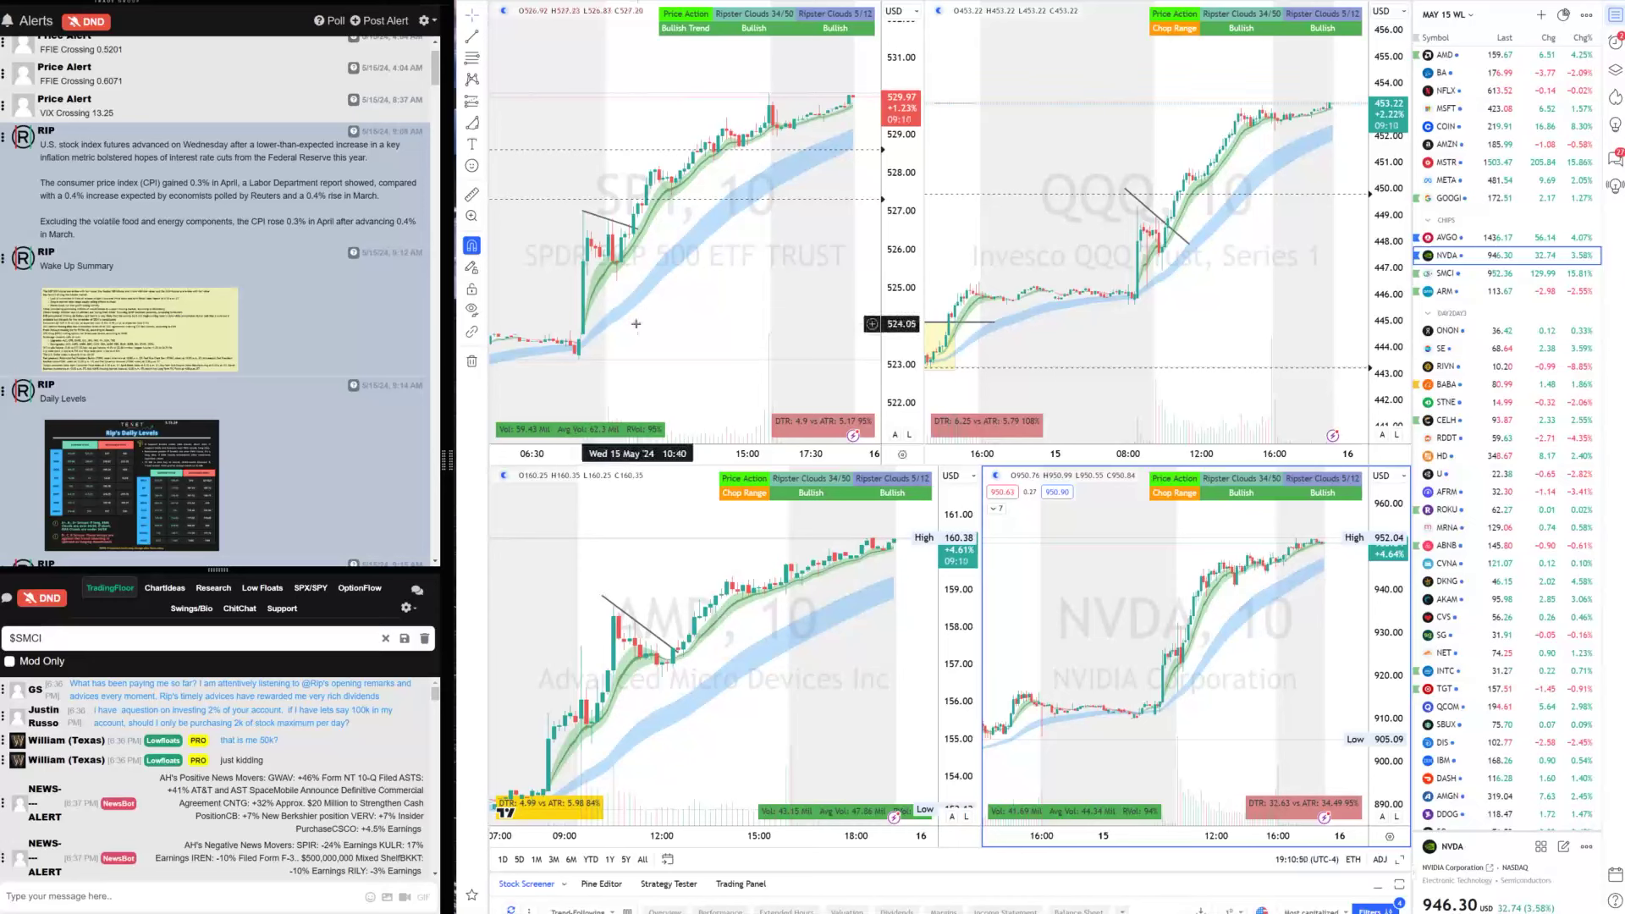
Switch to the GWAV layout, load SPY into its charts and stretch the hourly price scale
{"action": "scroll", "coordinate": [823, 267], "scroll_direction": "up", "scroll_amount": 3}
{"action": "left_click", "coordinate": [823, 268]}
{"action": "scroll", "coordinate": [822, 268], "scroll_direction": "left", "scroll_amount": 5}
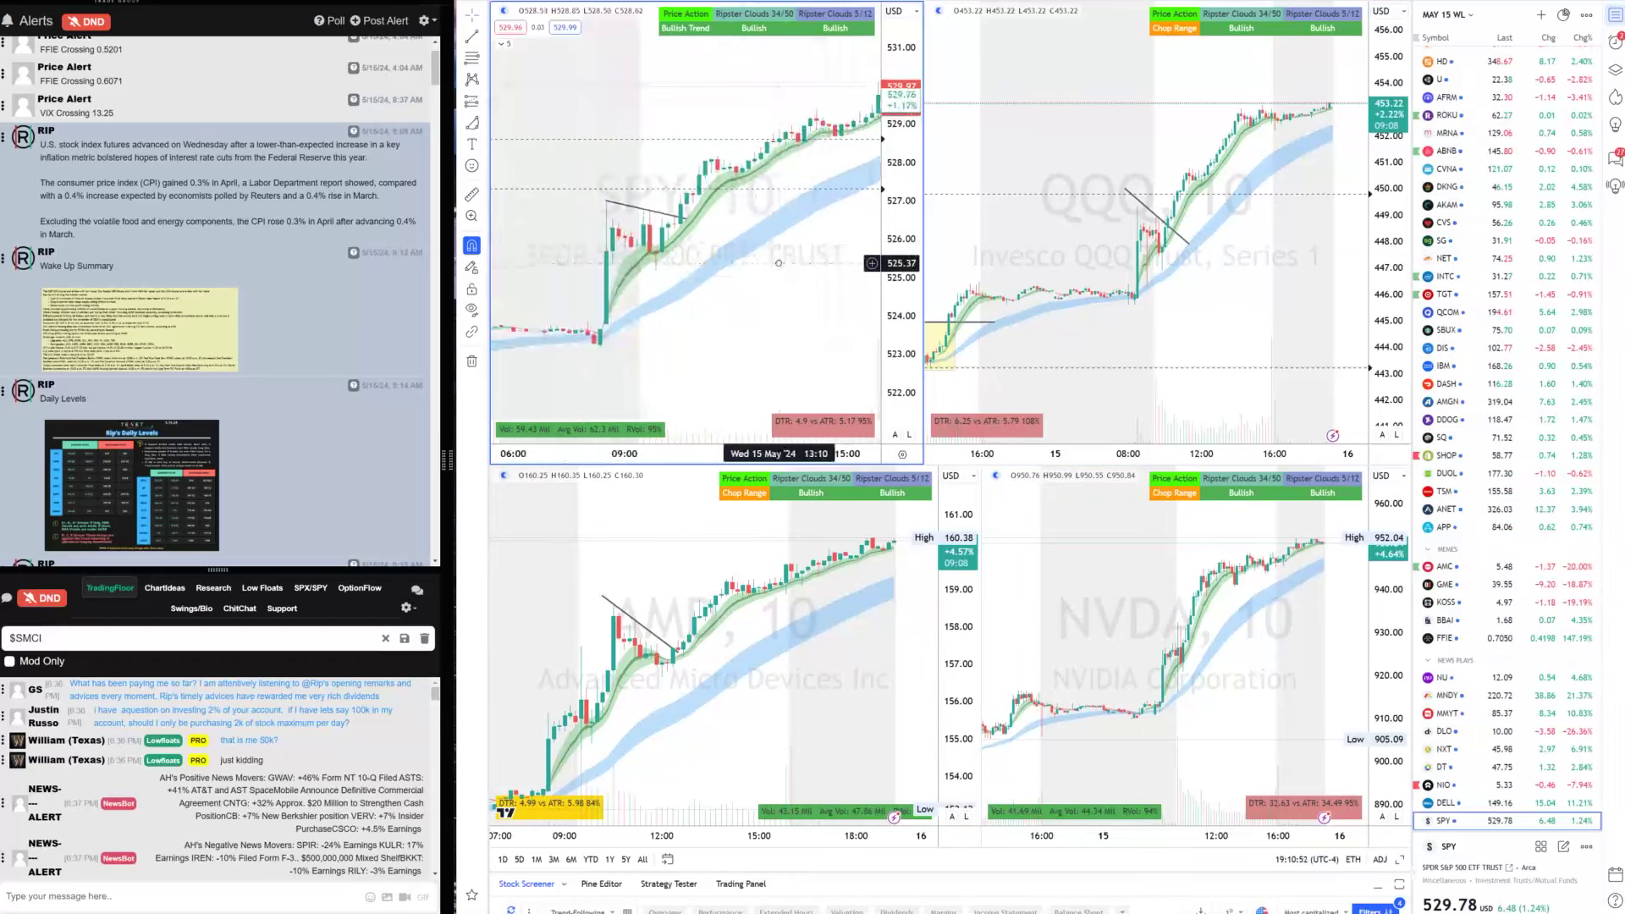
{"action": "scroll", "coordinate": [1073, 284], "scroll_direction": "up", "scroll_amount": 3}
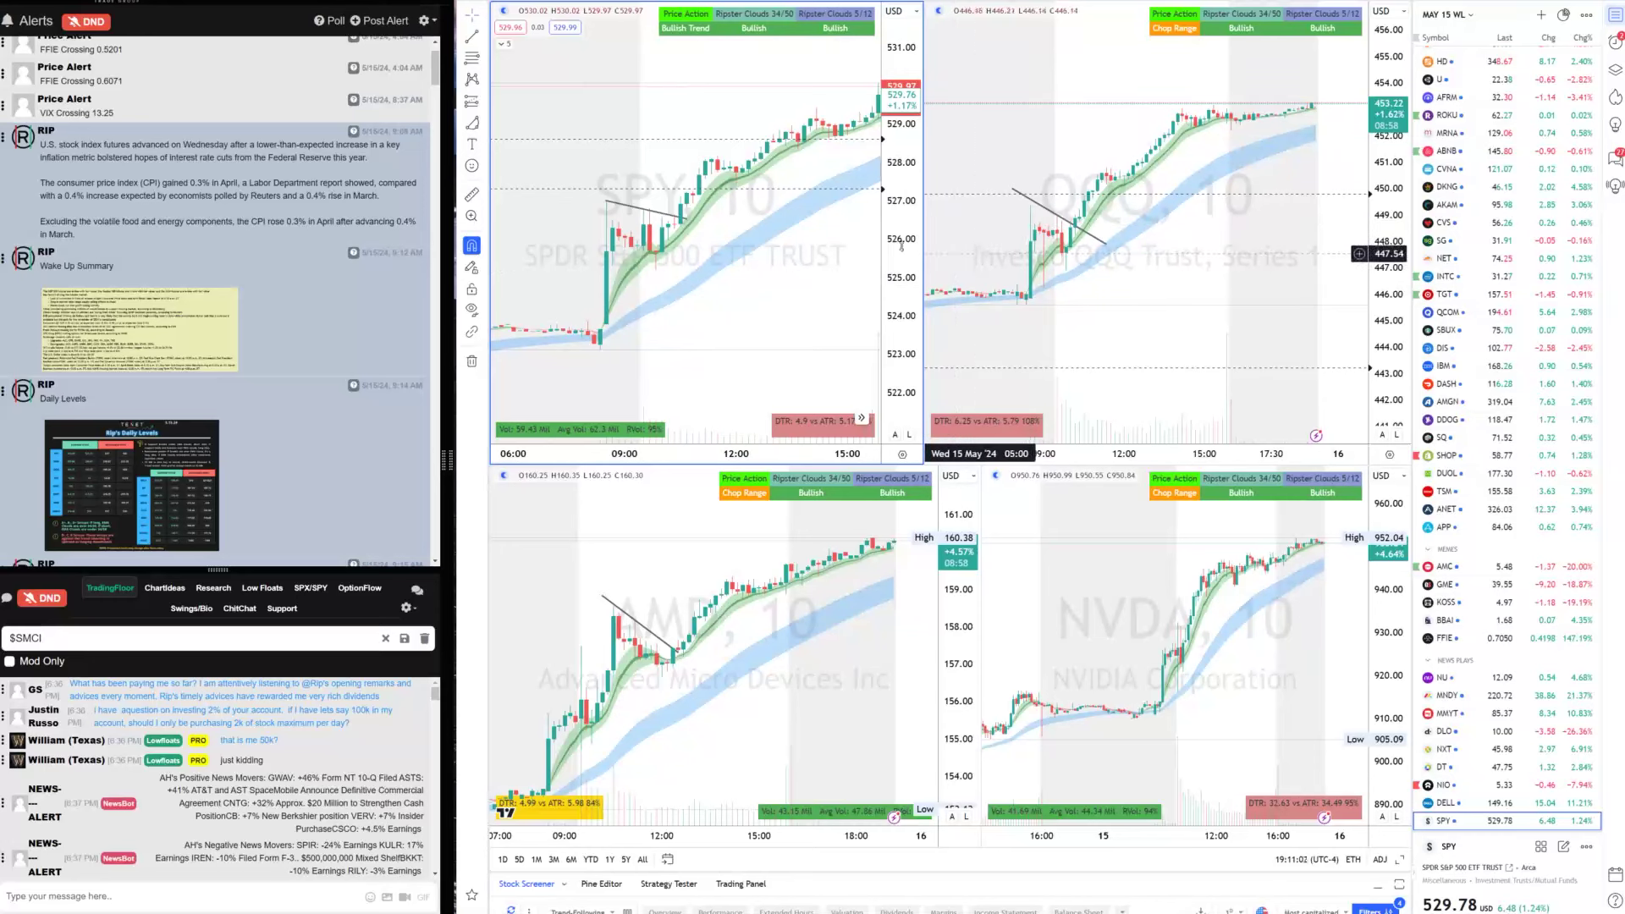
{"action": "scroll", "coordinate": [550, 28], "scroll_direction": "up", "scroll_amount": 3}
{"action": "left_click", "coordinate": [541, 1]}
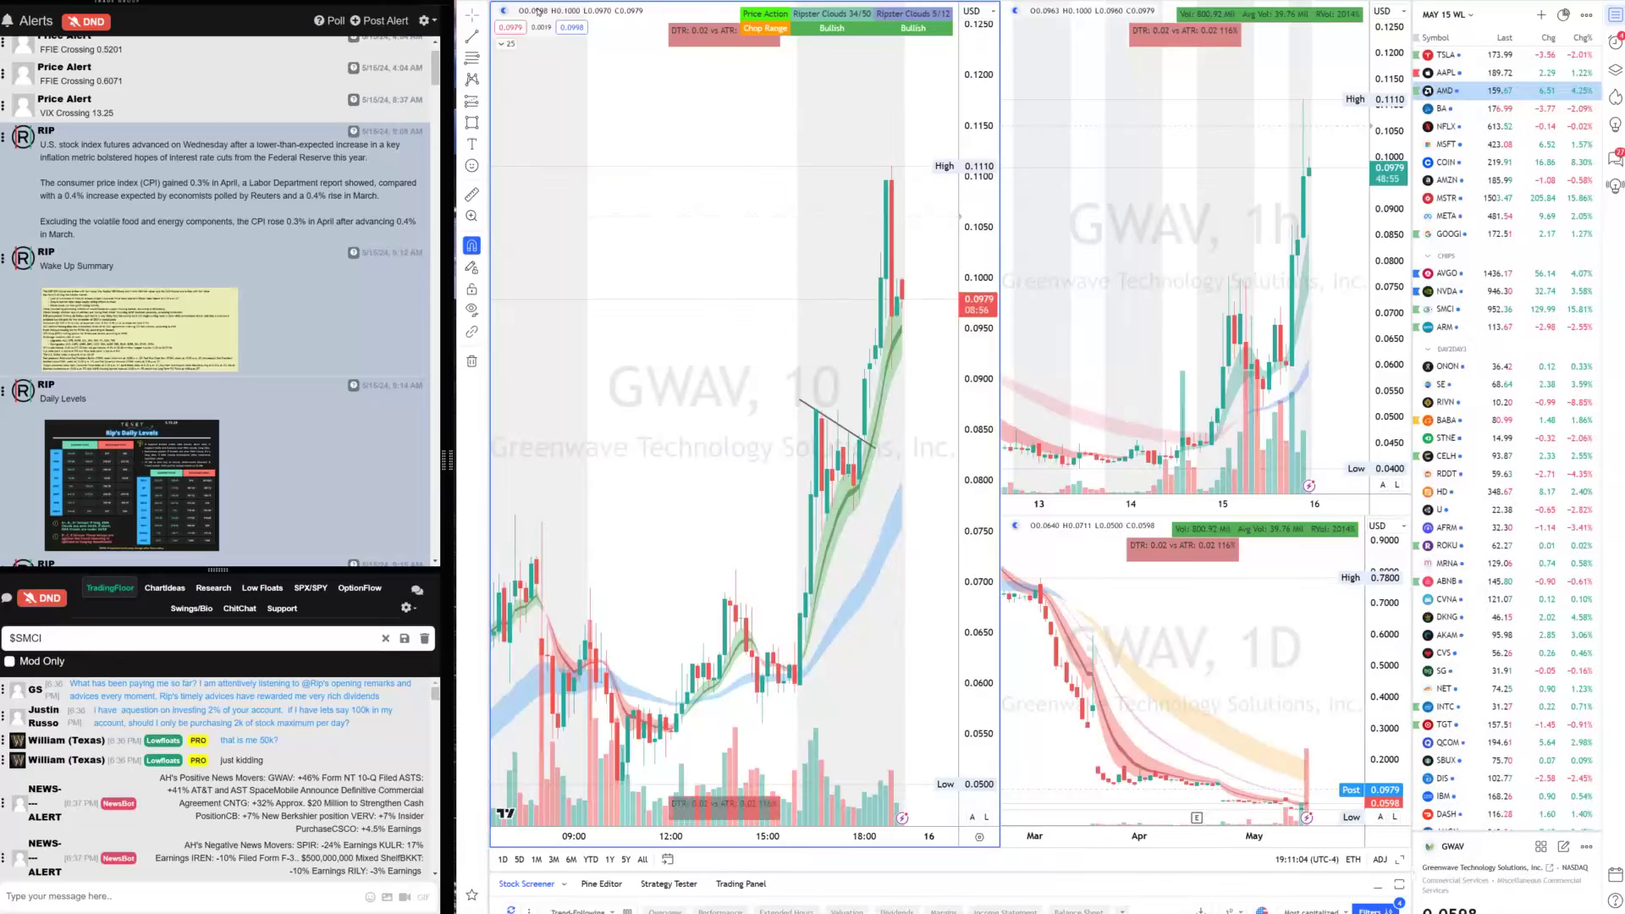
{"action": "left_click", "coordinate": [526, 7]}
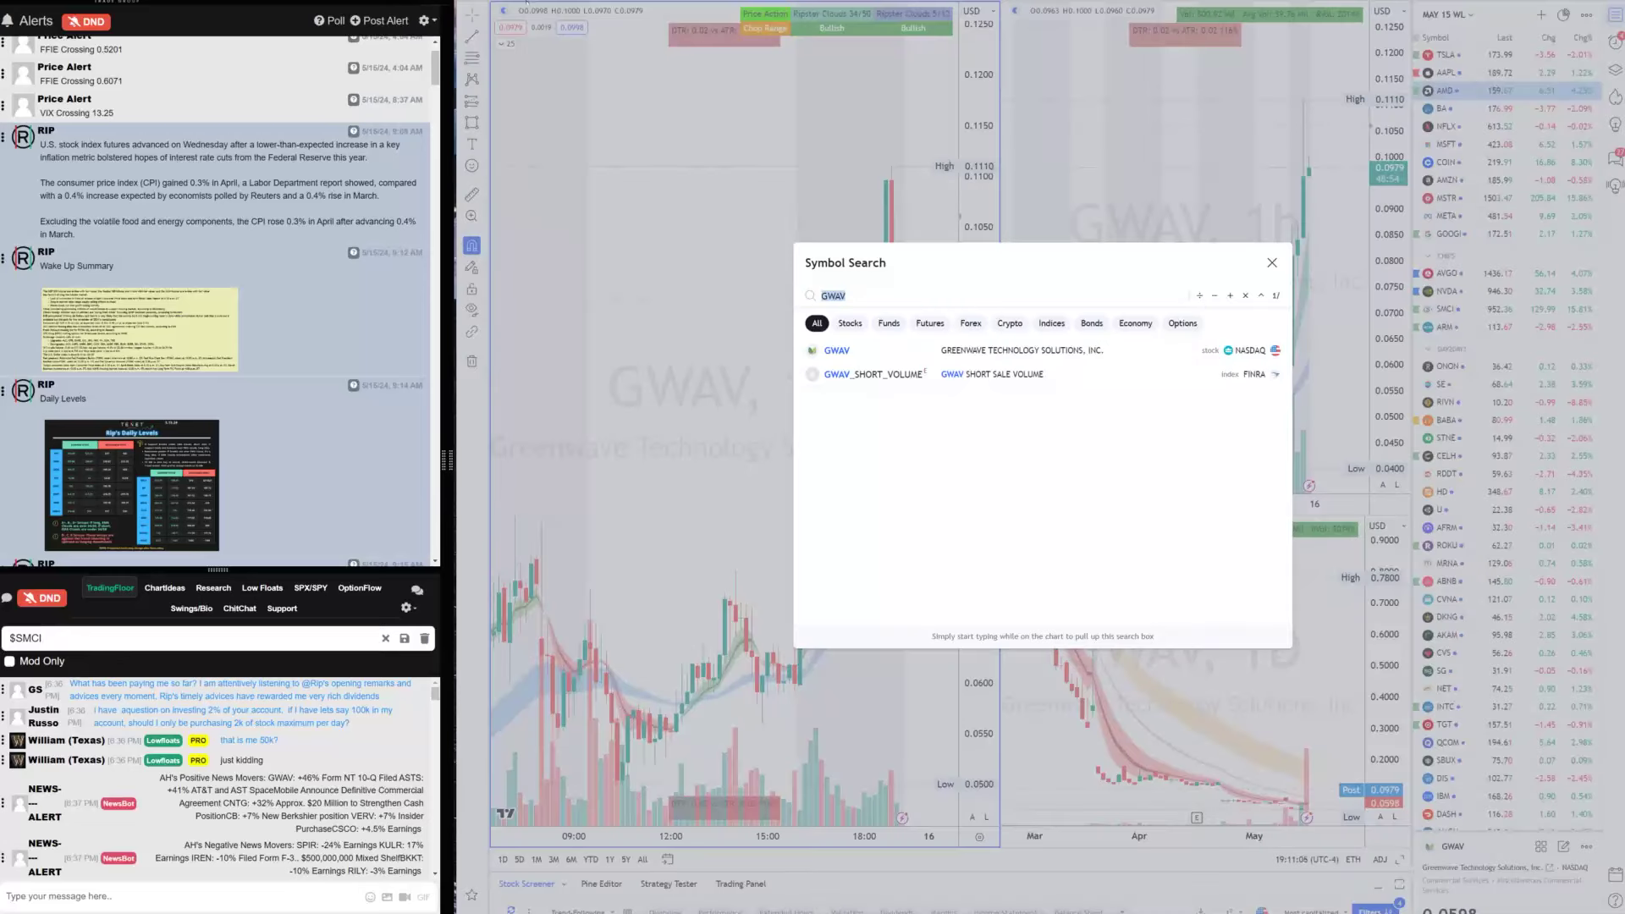
{"action": "type", "text": "SPY"}
{"action": "key", "text": "Return"}
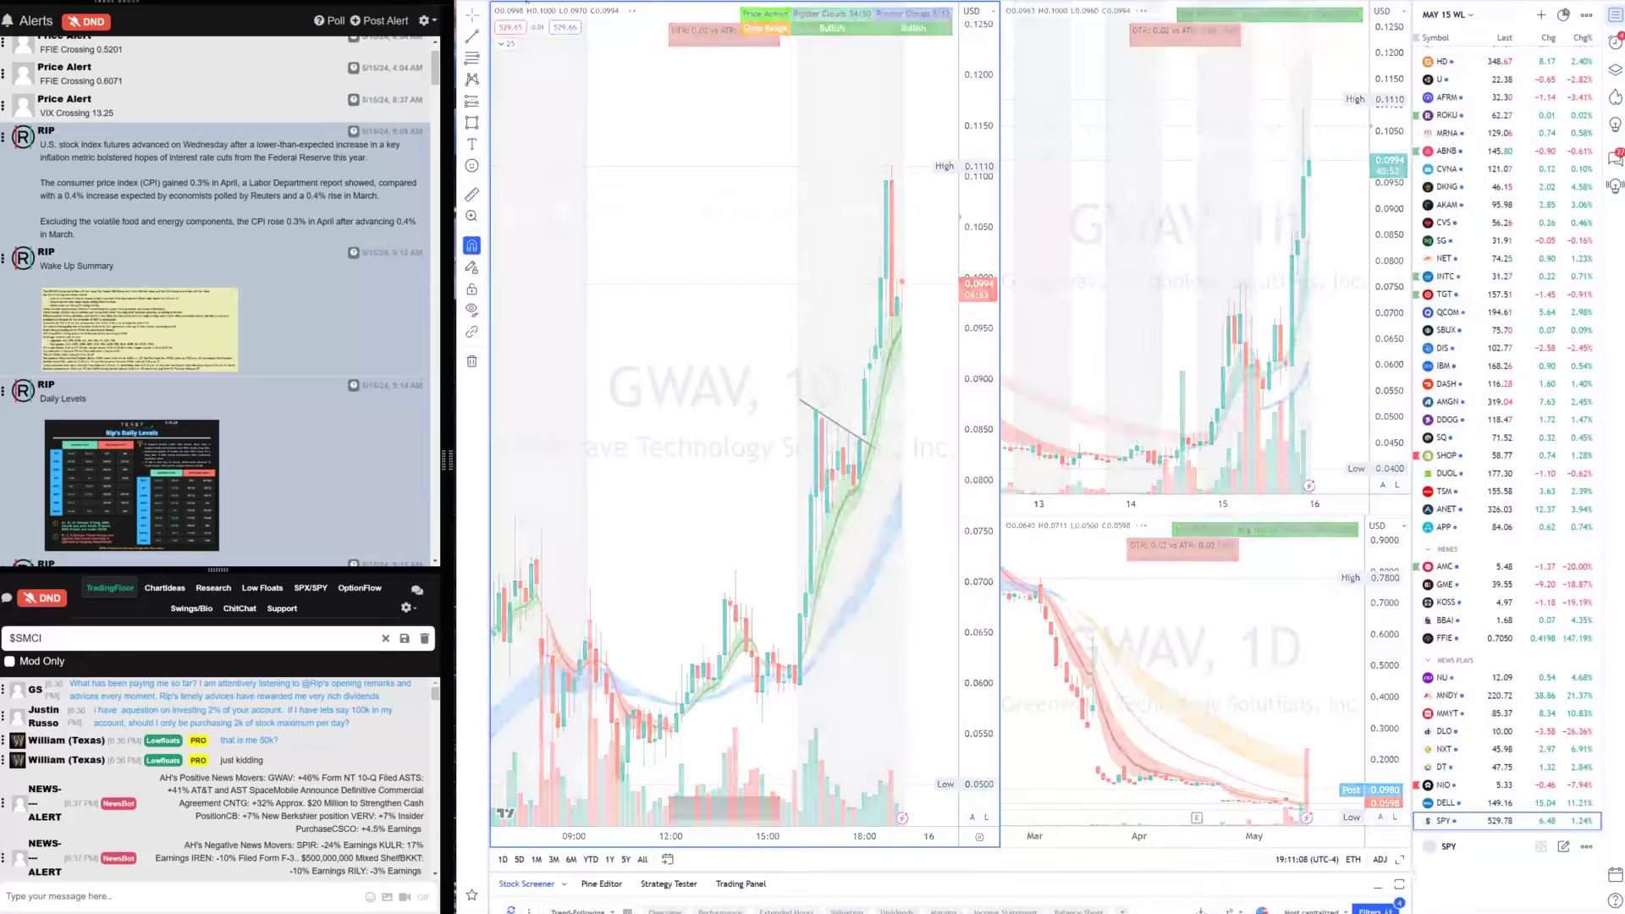
{"action": "scroll", "coordinate": [1200, 290], "scroll_direction": "up", "scroll_amount": 3}
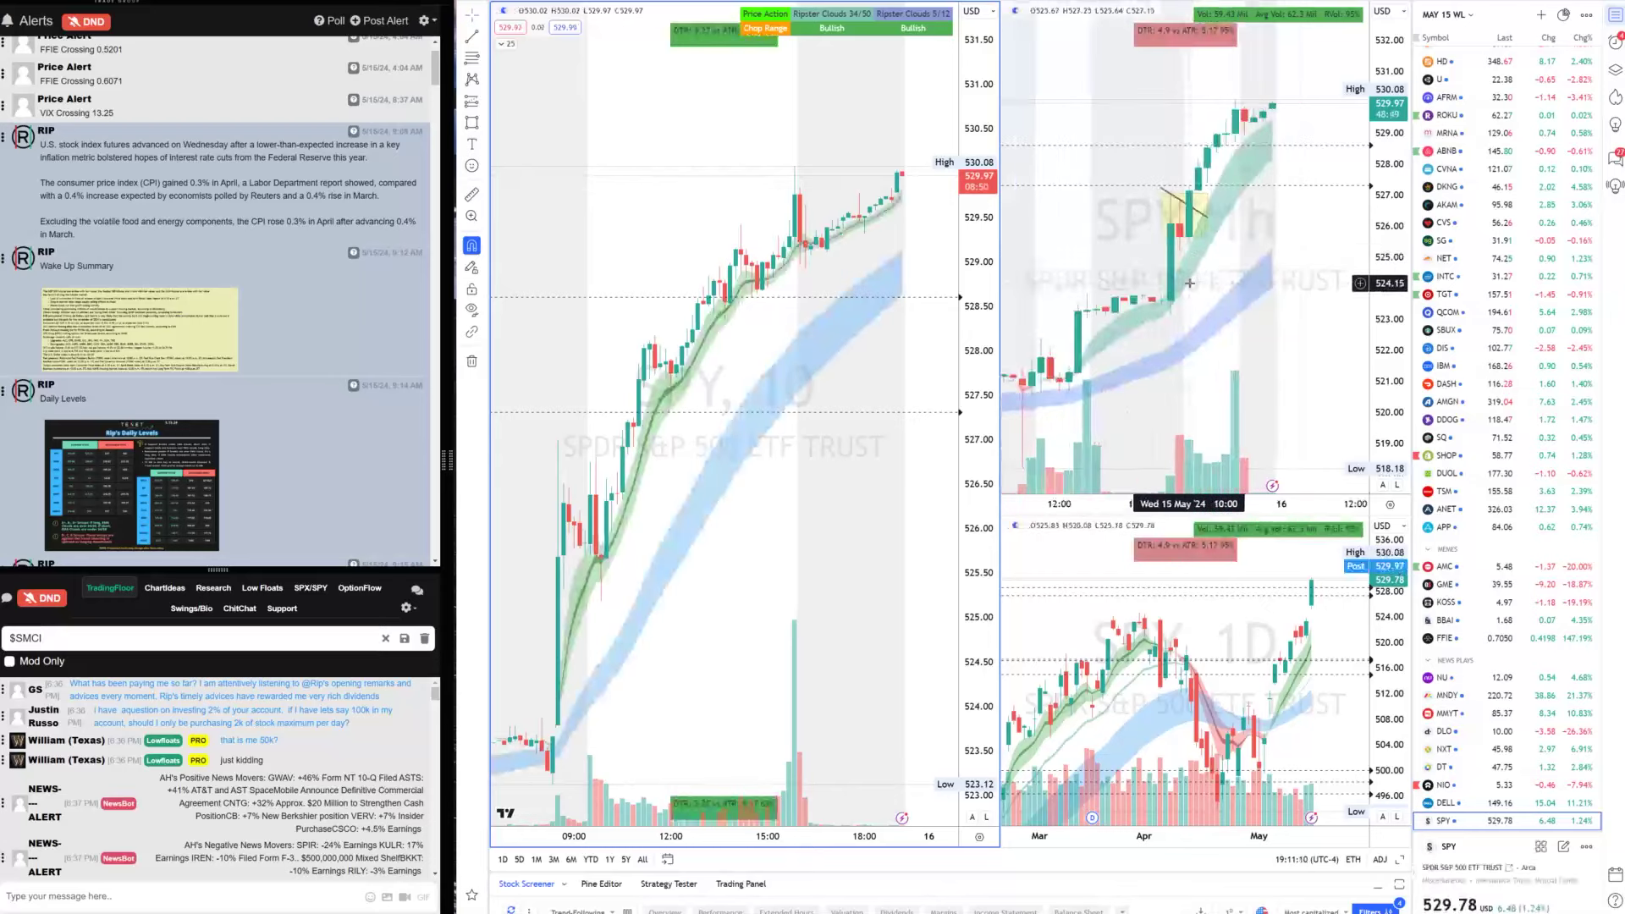
{"action": "left_click_drag", "start_coordinate": [1387, 298], "coordinate": [1387, 233]}
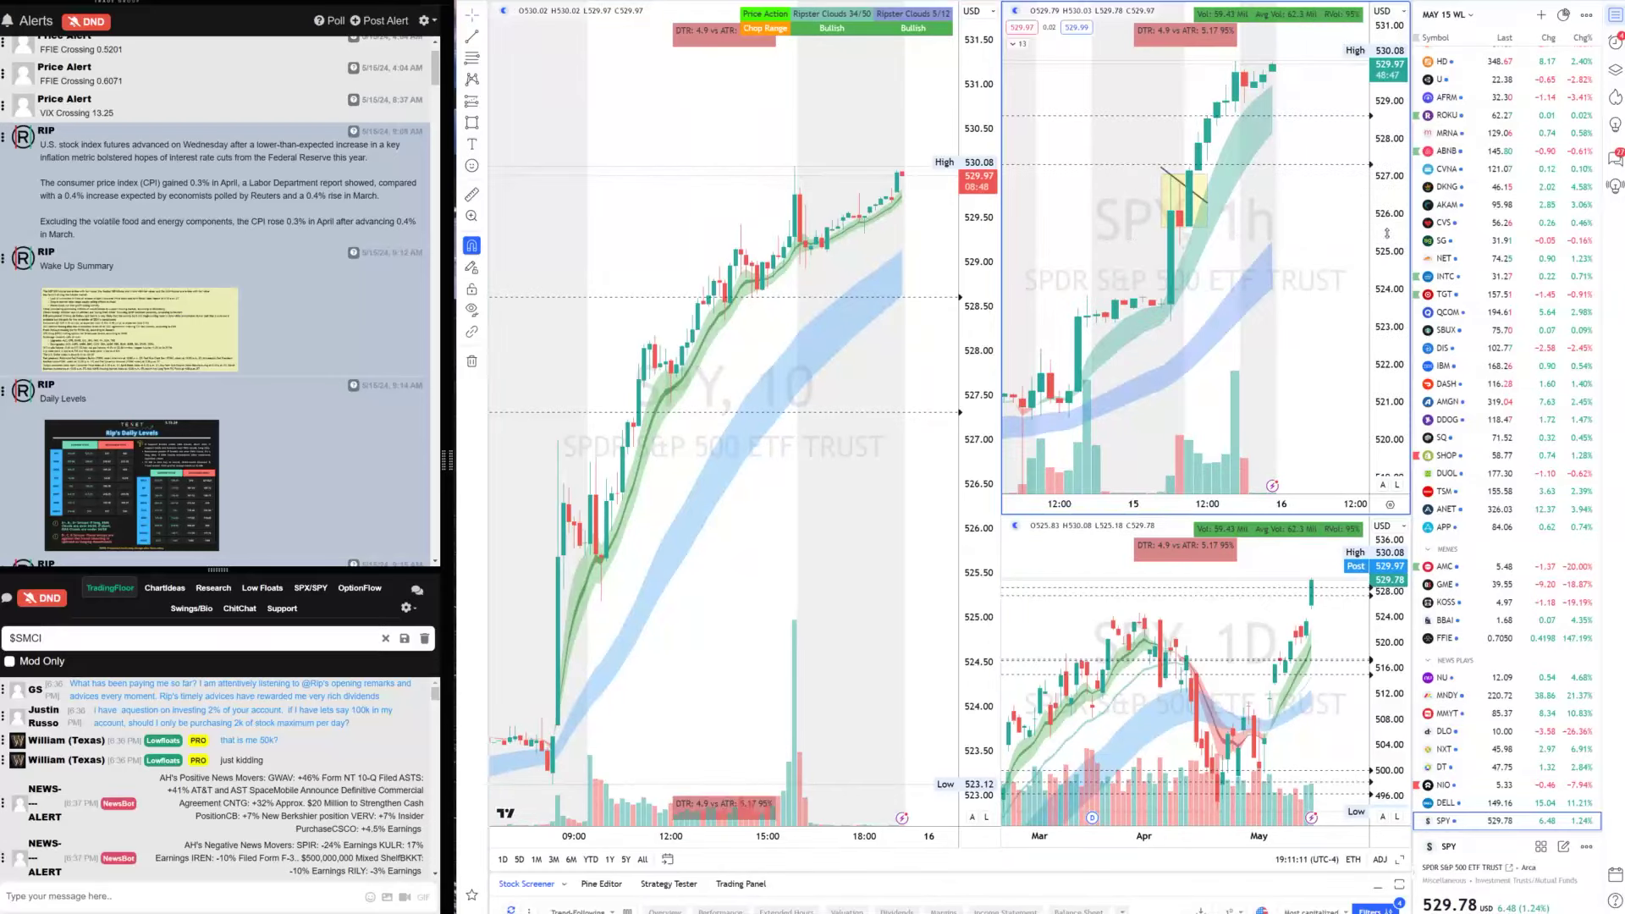
Load QQQ into the 10-minute, hourly and daily charts and zoom out the daily pane
{"action": "left_click", "coordinate": [537, 4]}
{"action": "left_click", "coordinate": [537, 7]}
{"action": "left_click", "coordinate": [537, 9]}
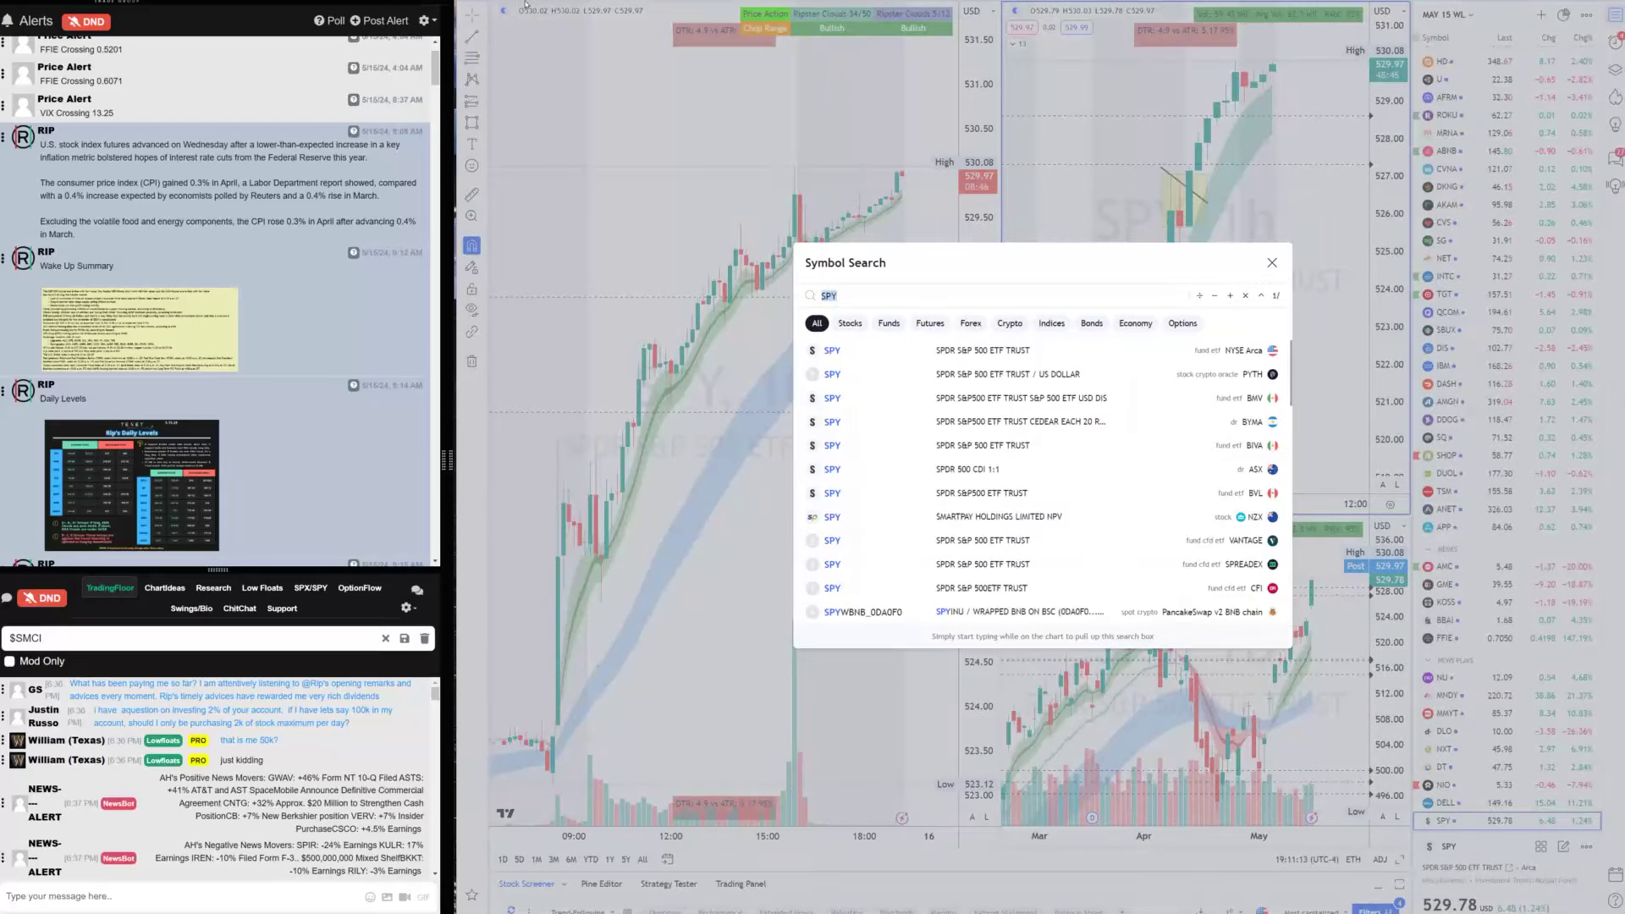
{"action": "type", "text": "QQQ"}
{"action": "key", "text": "Return"}
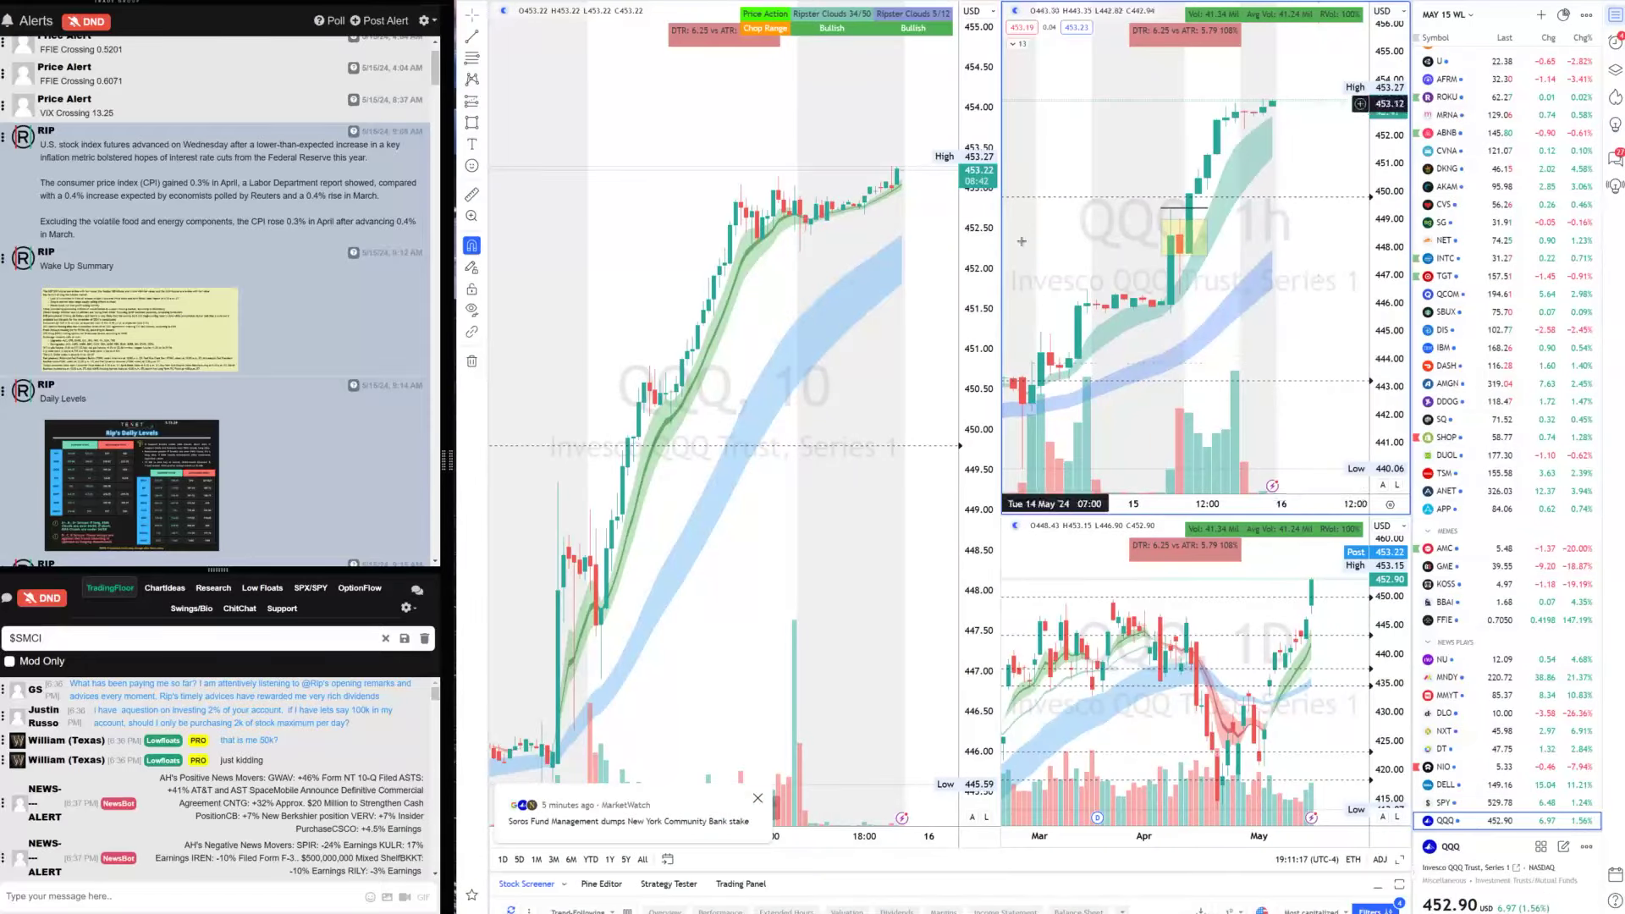
{"action": "left_click", "coordinate": [1316, 734]}
{"action": "scroll", "coordinate": [1316, 735], "scroll_direction": "down", "scroll_amount": 2}
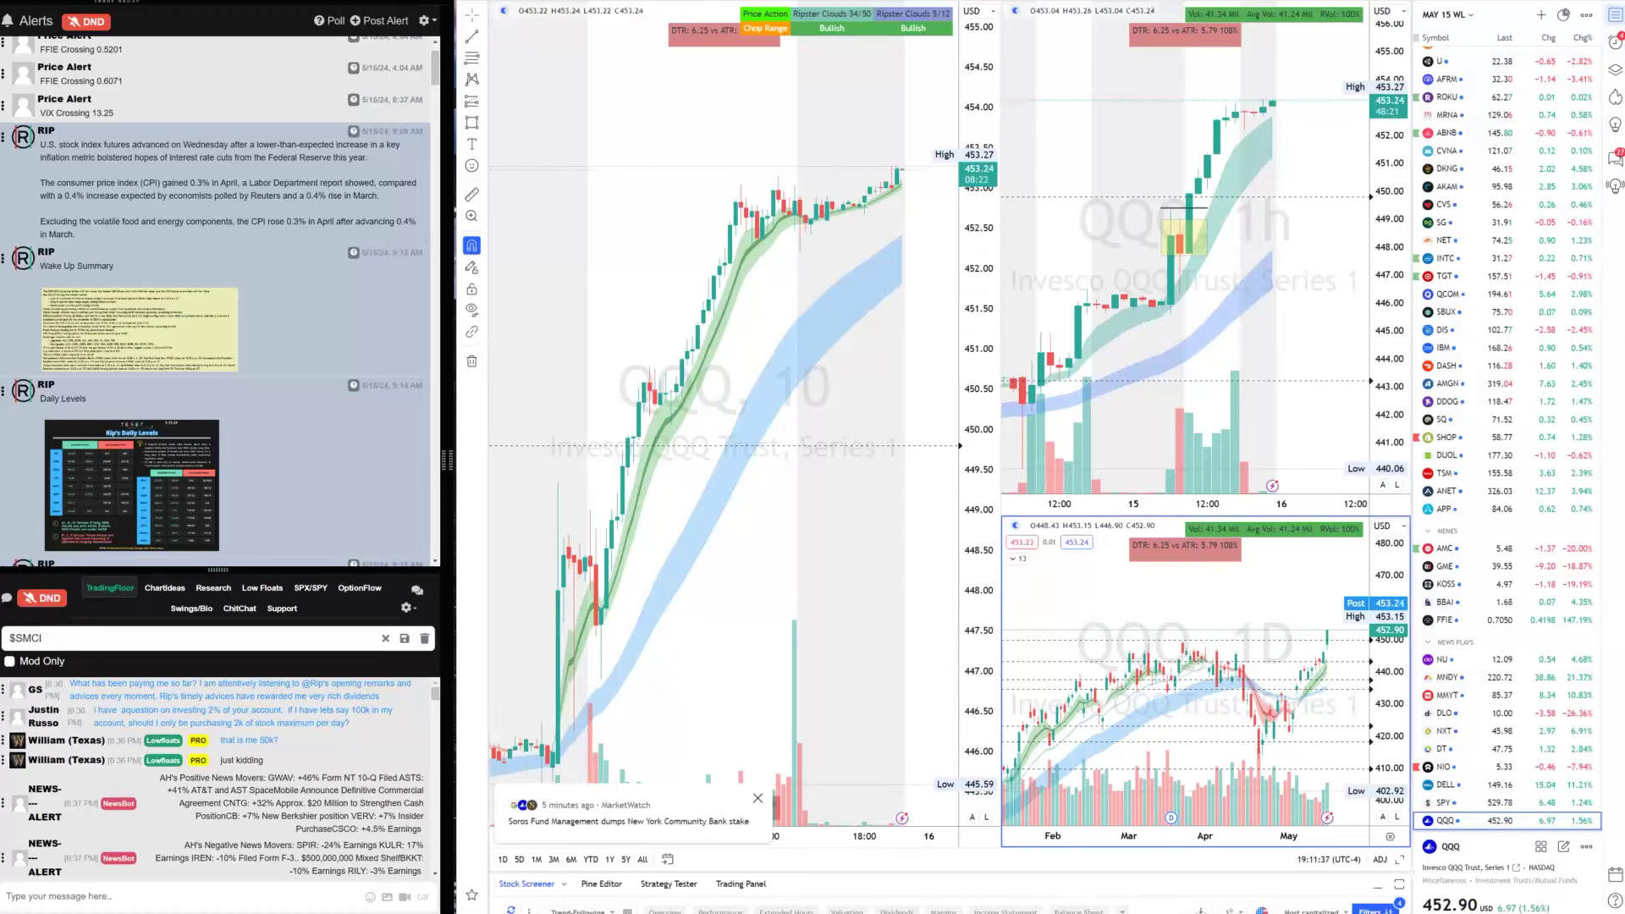
In X, follow the #Update reply through its quoted 1 Hr!, 1 hr look and Gap Up posts
{"action": "key", "text": "alt+Tab"}
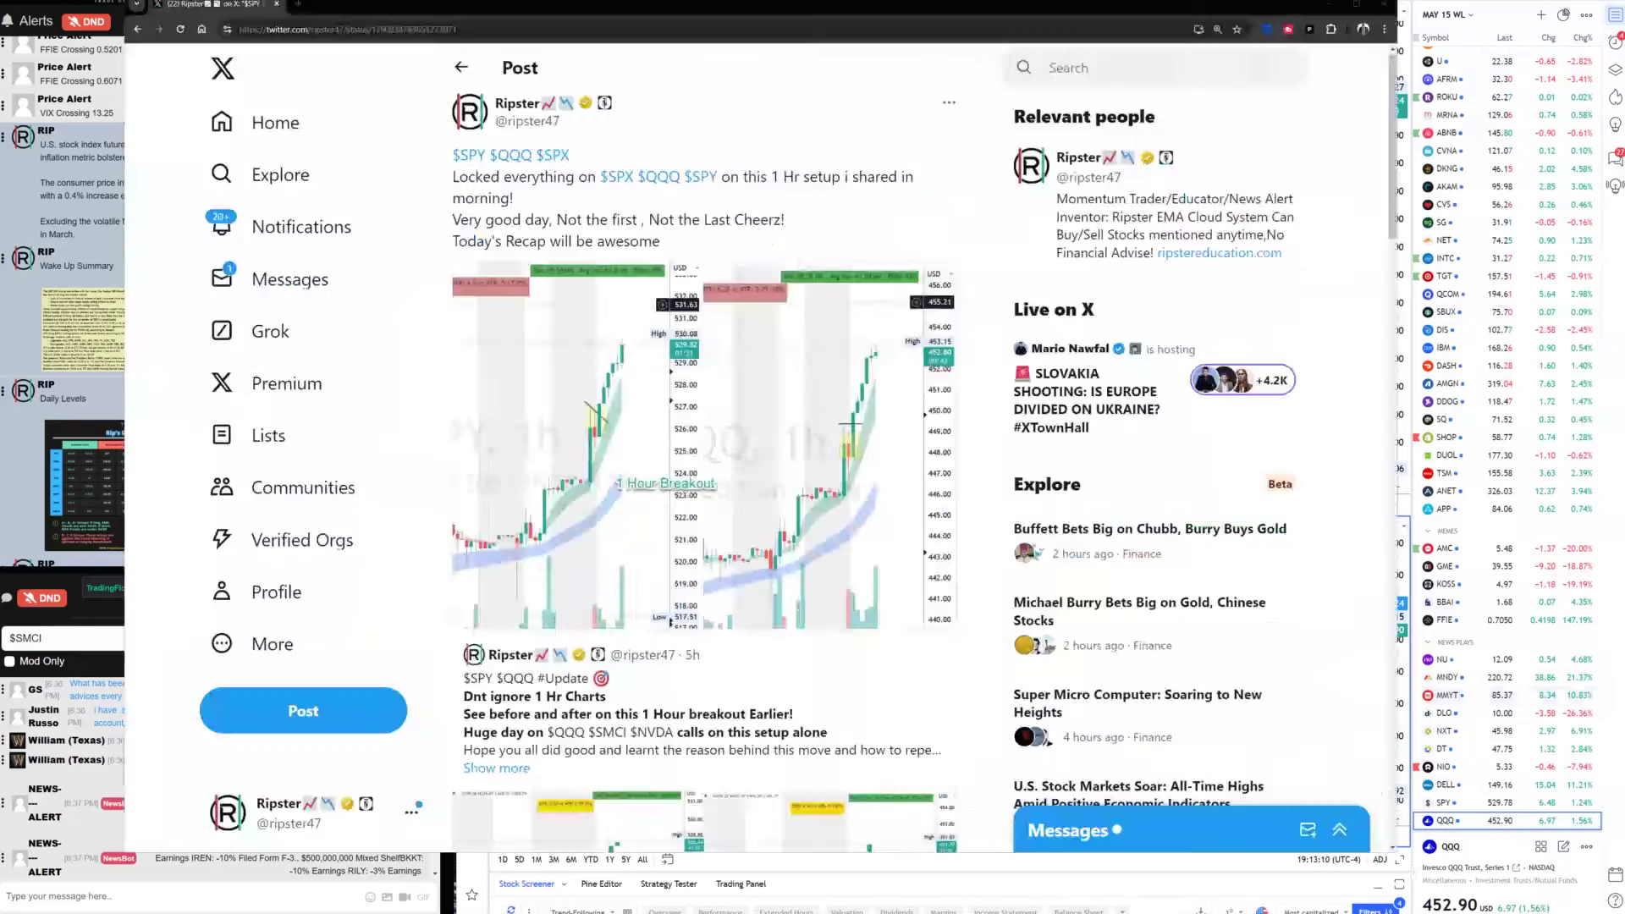
{"action": "scroll", "coordinate": [645, 435], "scroll_direction": "down", "scroll_amount": 2}
{"action": "left_click", "coordinate": [753, 563]}
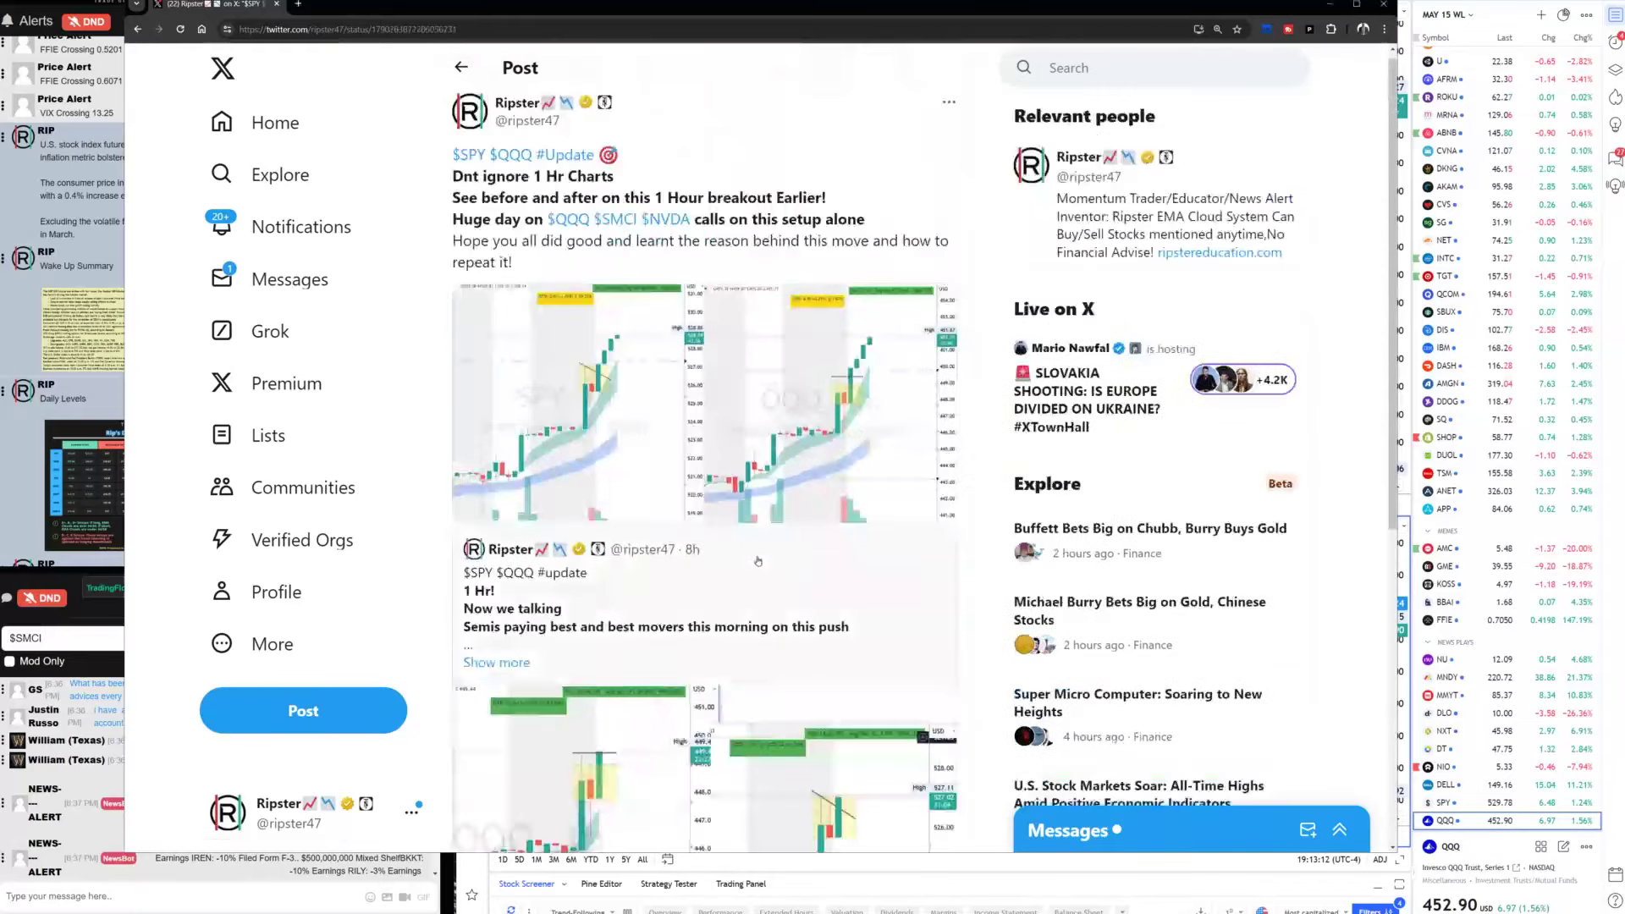
{"action": "left_click_drag", "start_coordinate": [812, 4], "coordinate": [902, 0]}
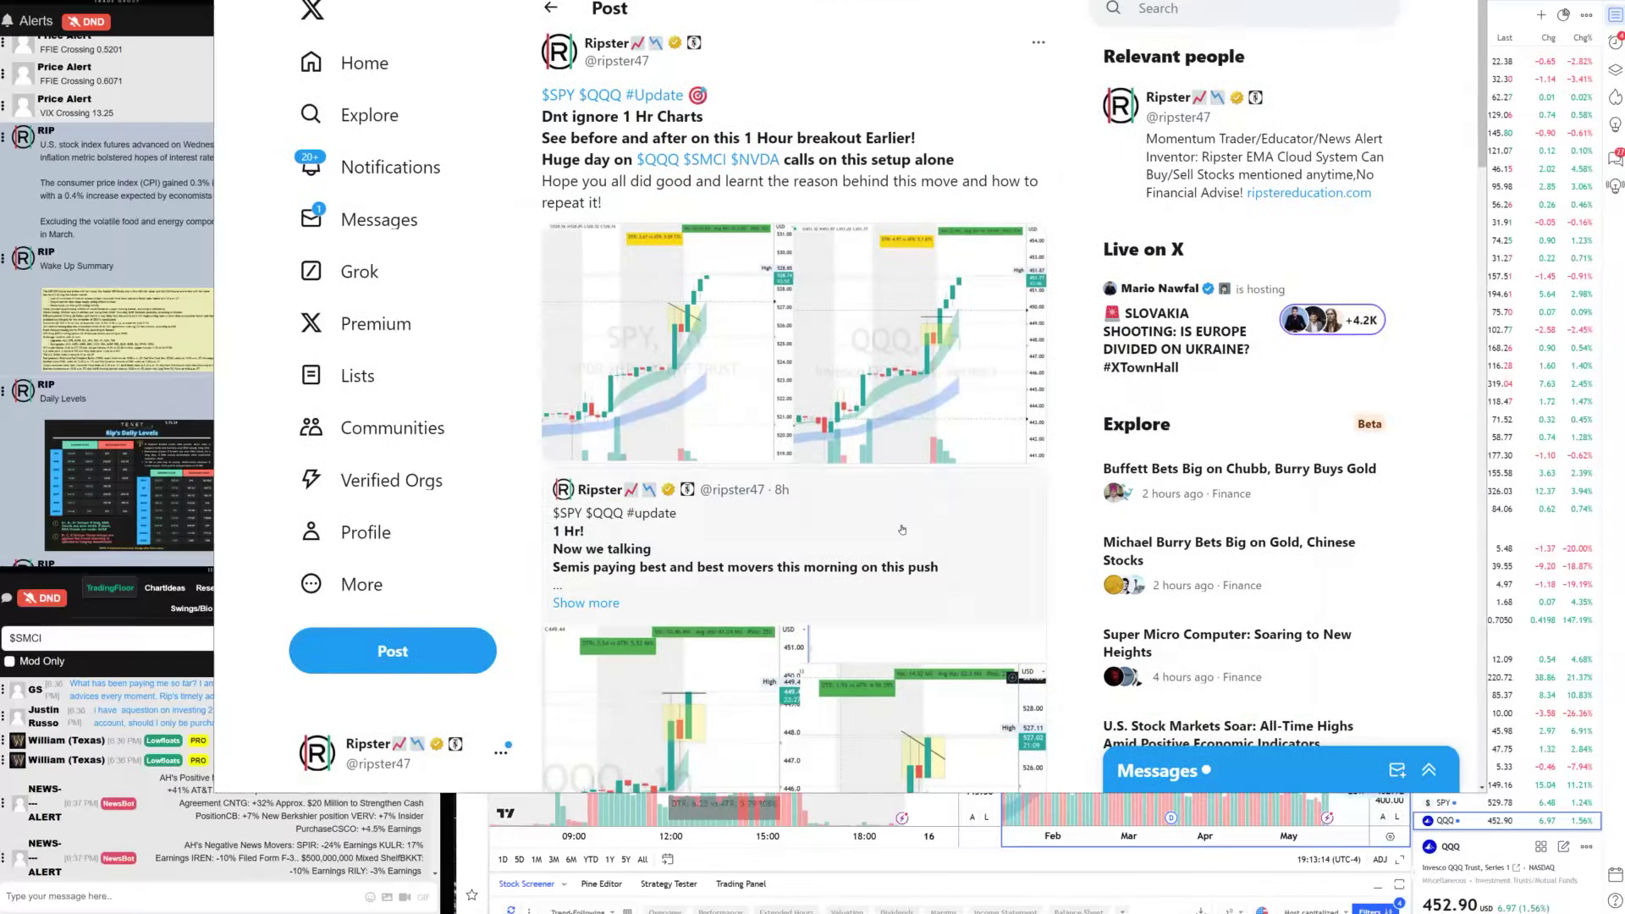
{"action": "left_click", "coordinate": [903, 528]}
{"action": "scroll", "coordinate": [902, 529], "scroll_direction": "down", "scroll_amount": 3}
{"action": "left_click", "coordinate": [910, 331]}
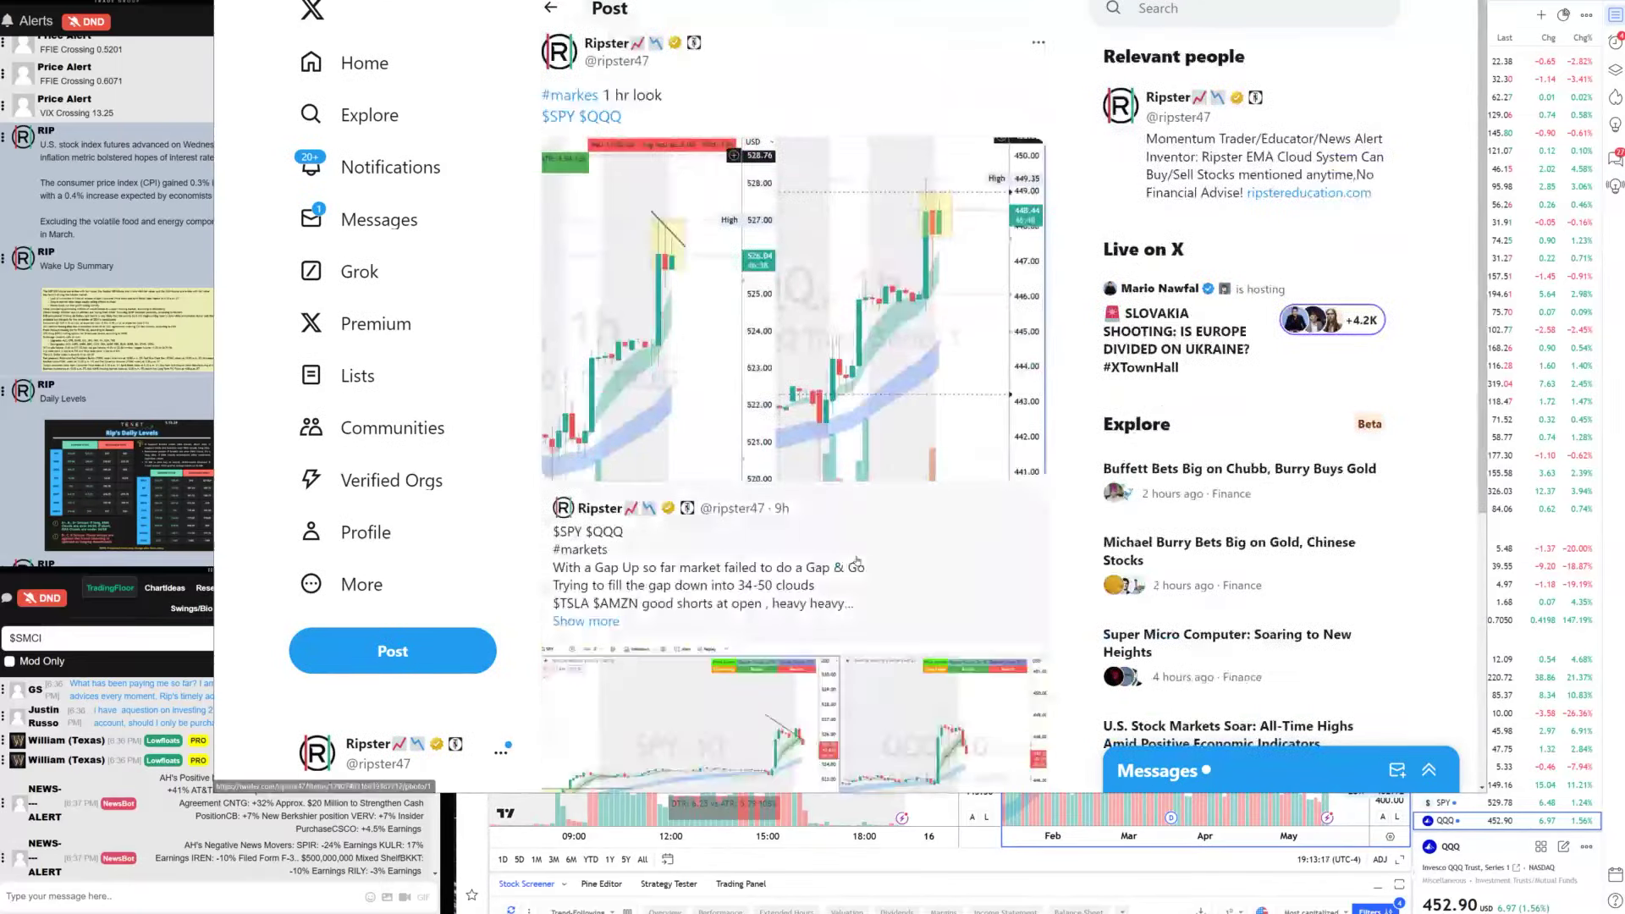
{"action": "left_click", "coordinate": [862, 552]}
{"action": "left_click", "coordinate": [929, 343]}
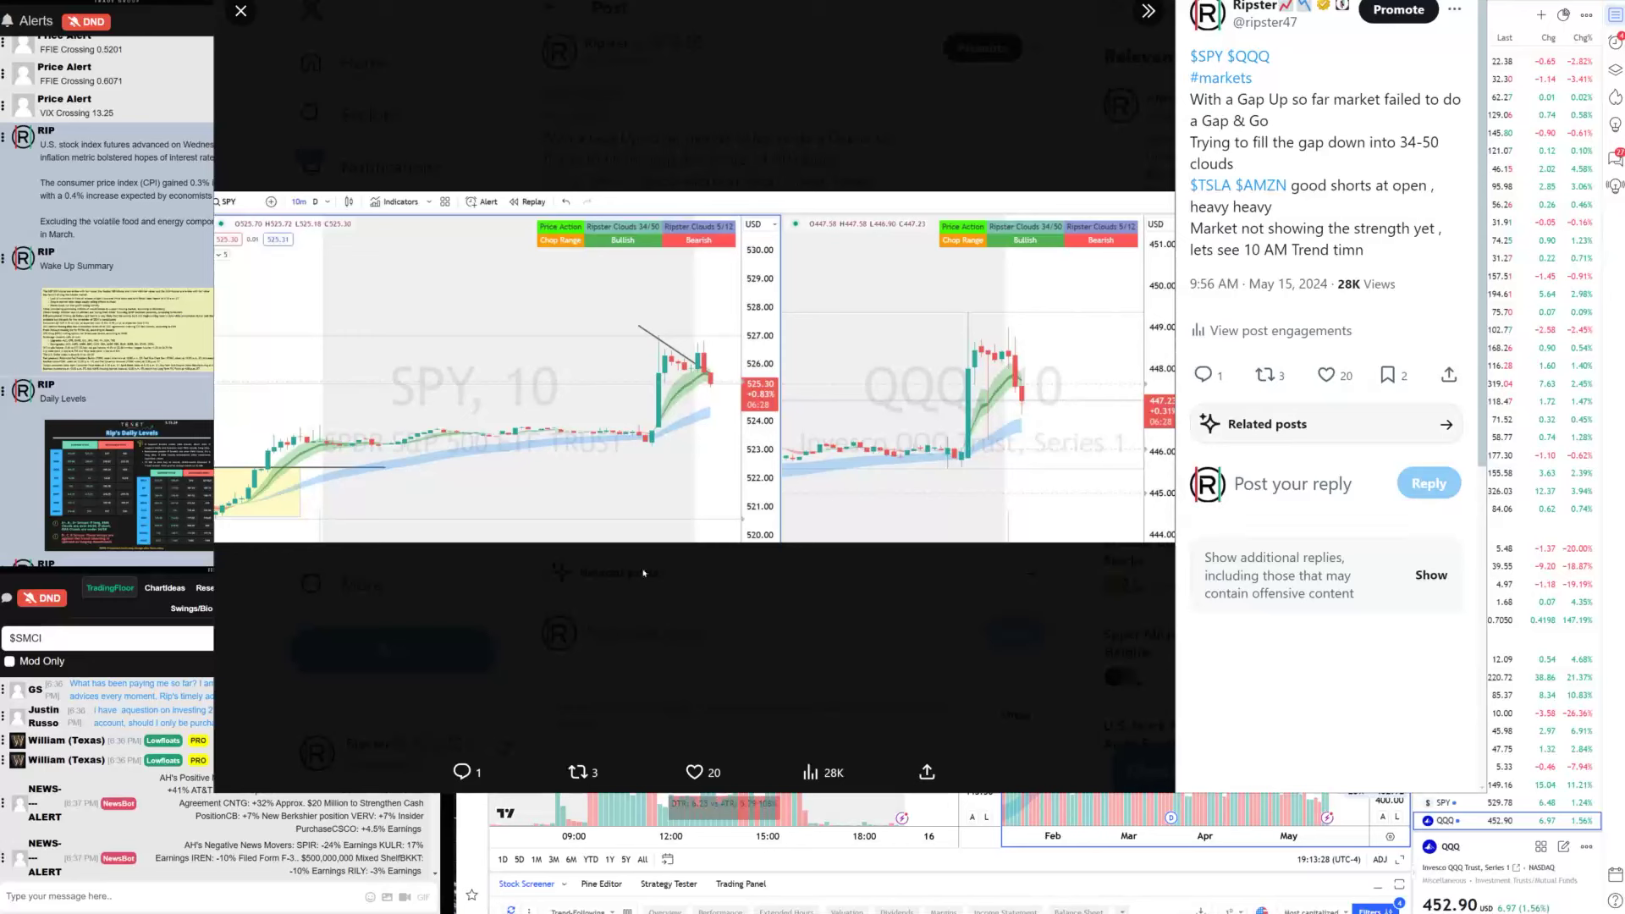
{"action": "left_click", "coordinate": [710, 594]}
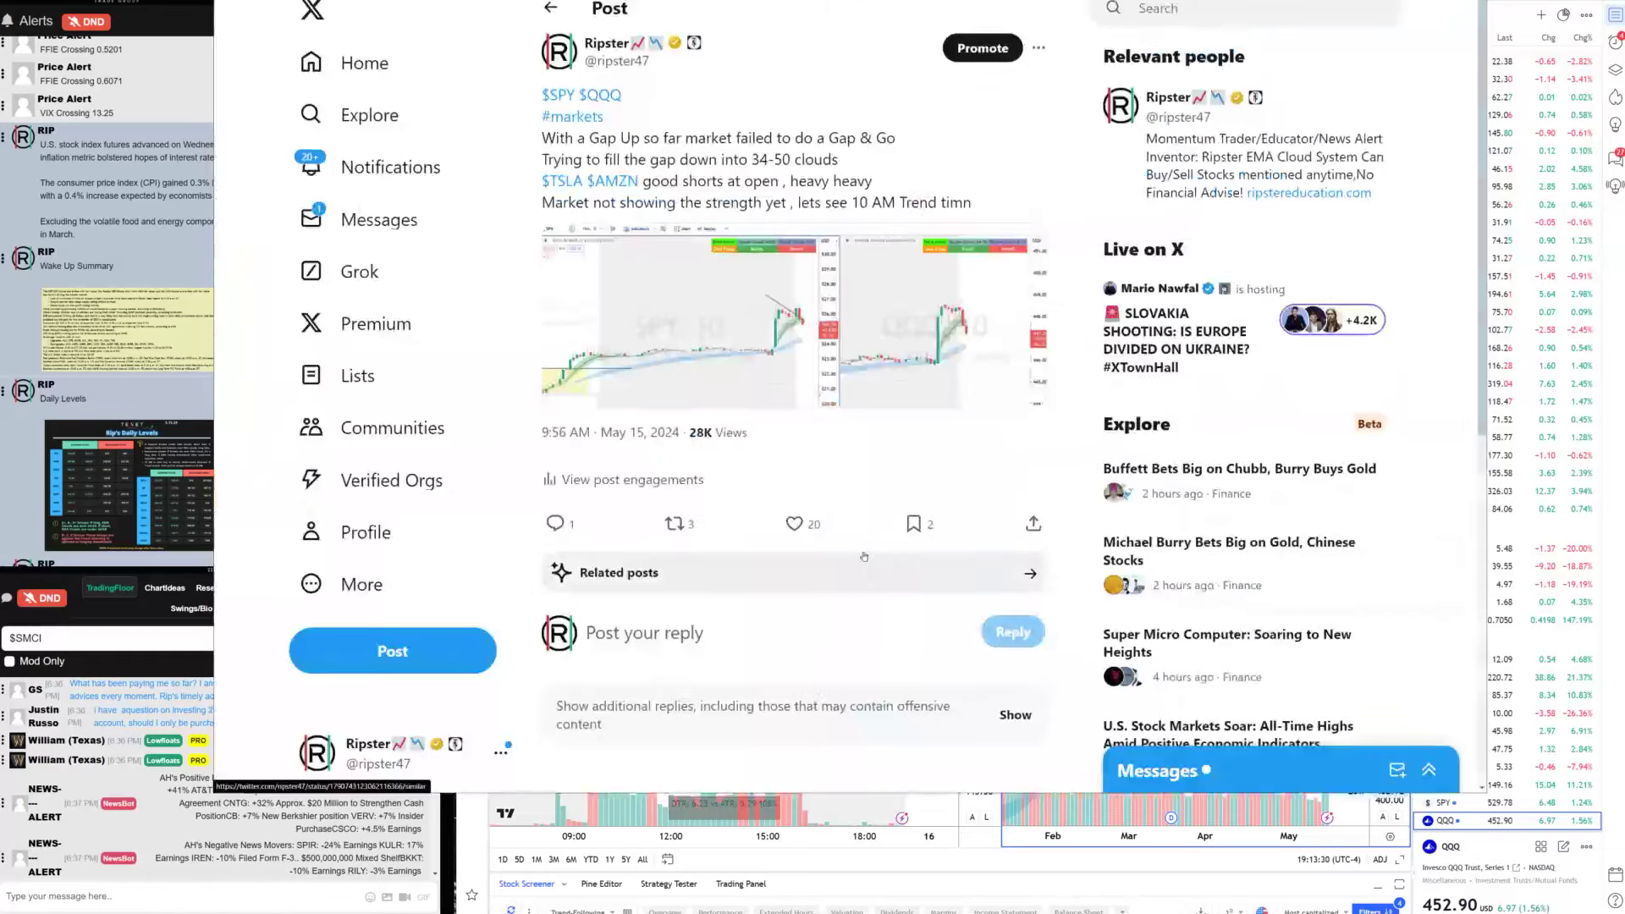
Back up through the 1 hr look and Semis paying best posts, viewing their SPY/QQQ charts
{"action": "left_click", "coordinate": [551, 8]}
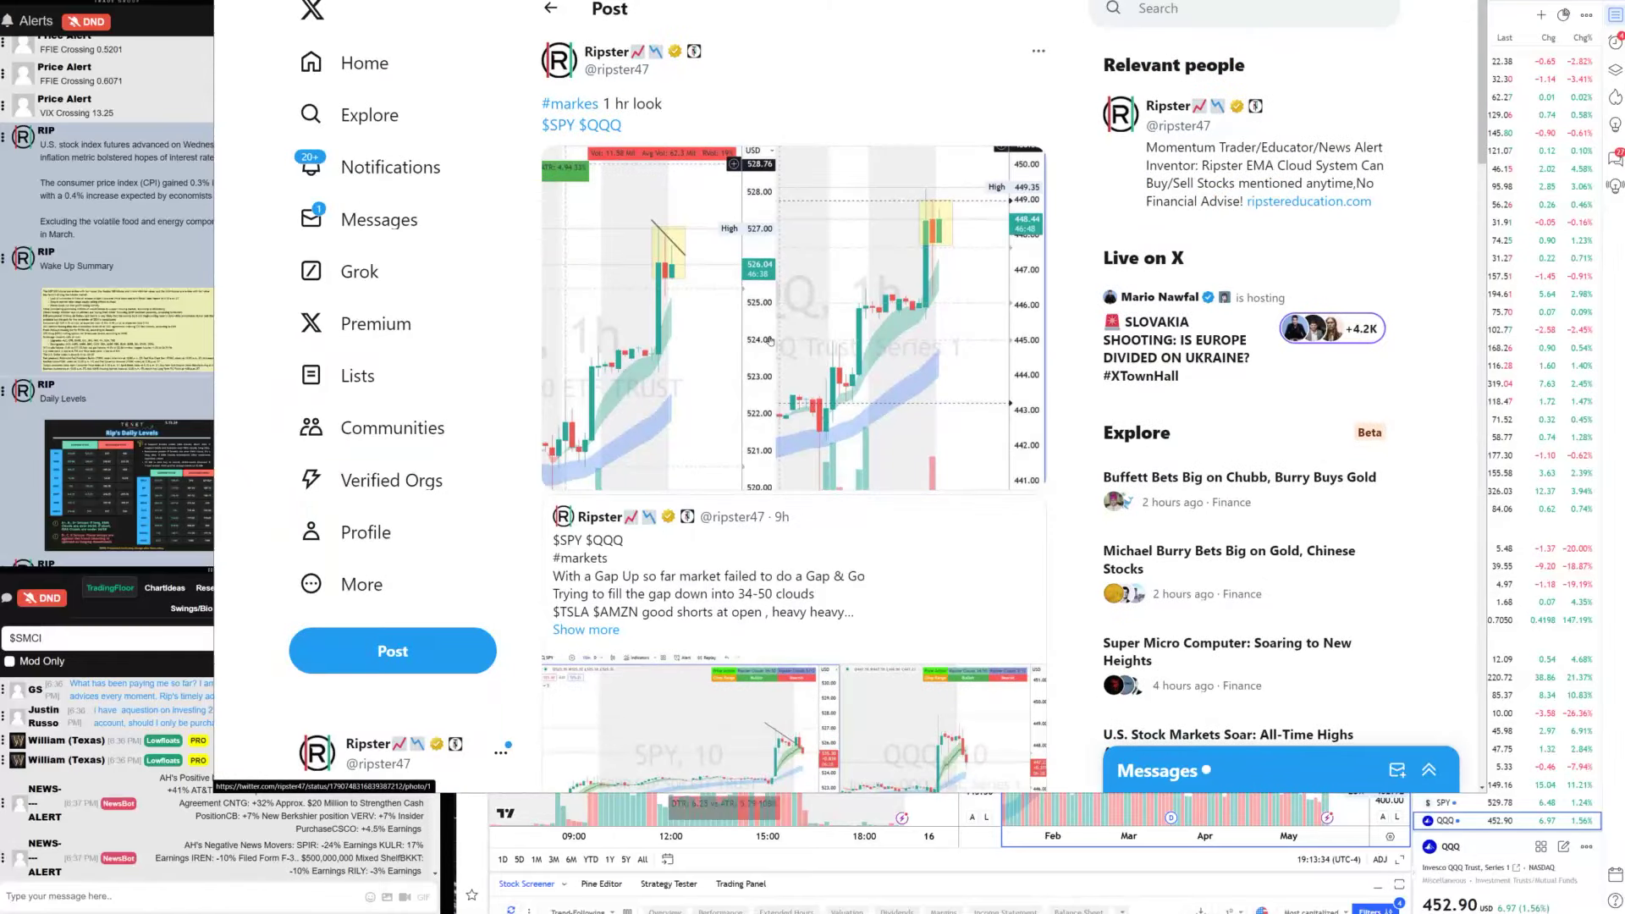
{"action": "left_click", "coordinate": [840, 417]}
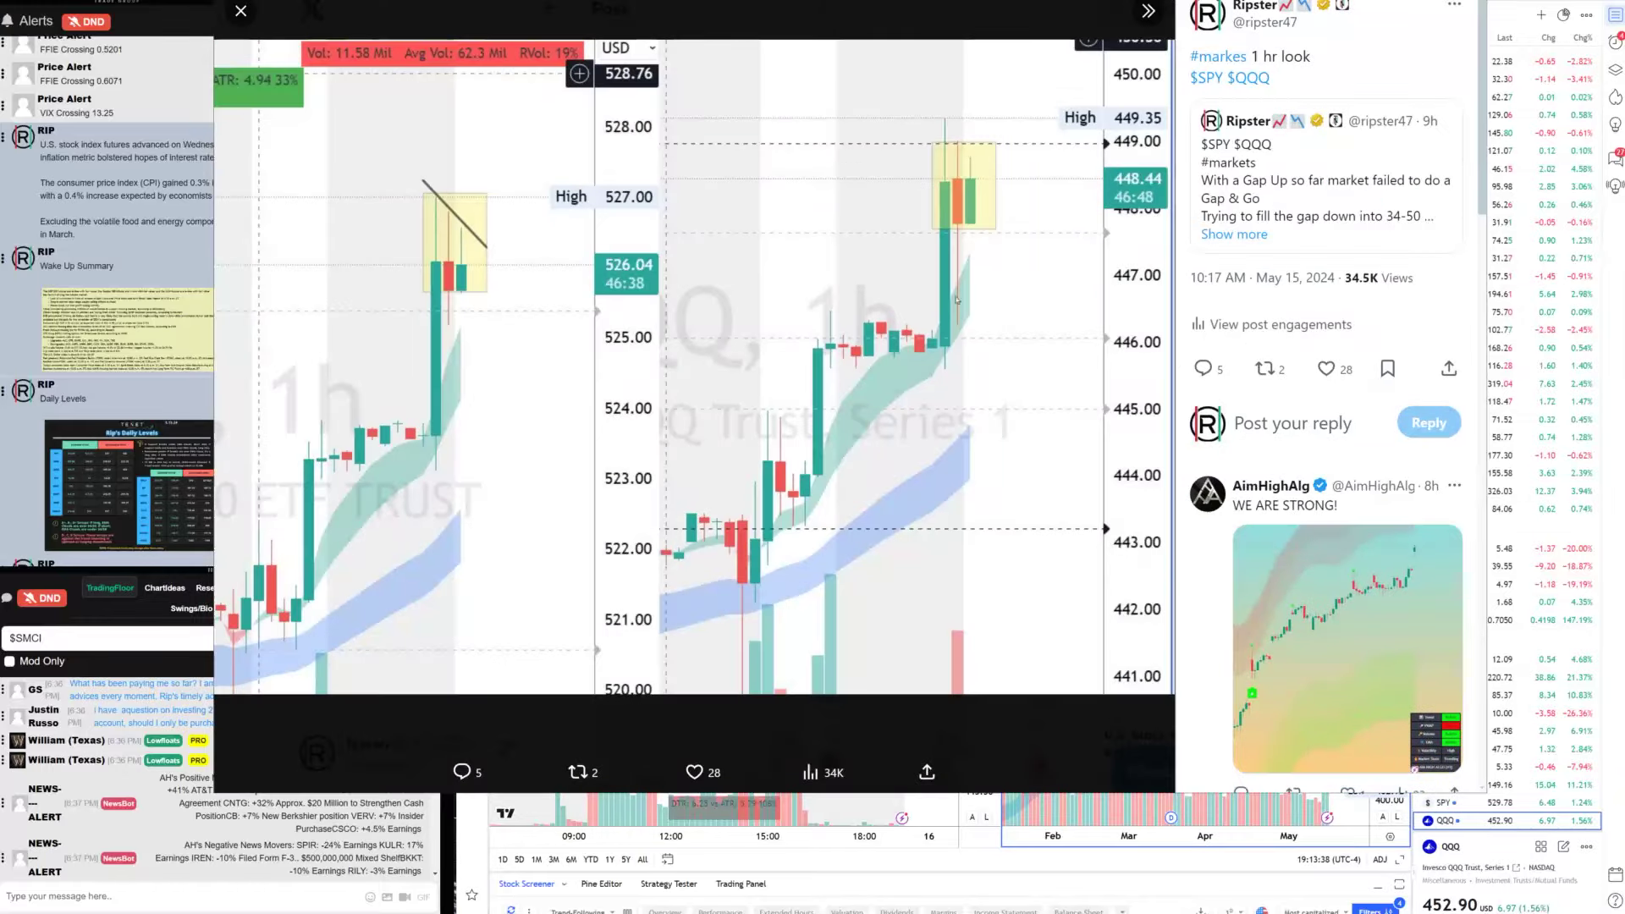
{"action": "left_click", "coordinate": [241, 11]}
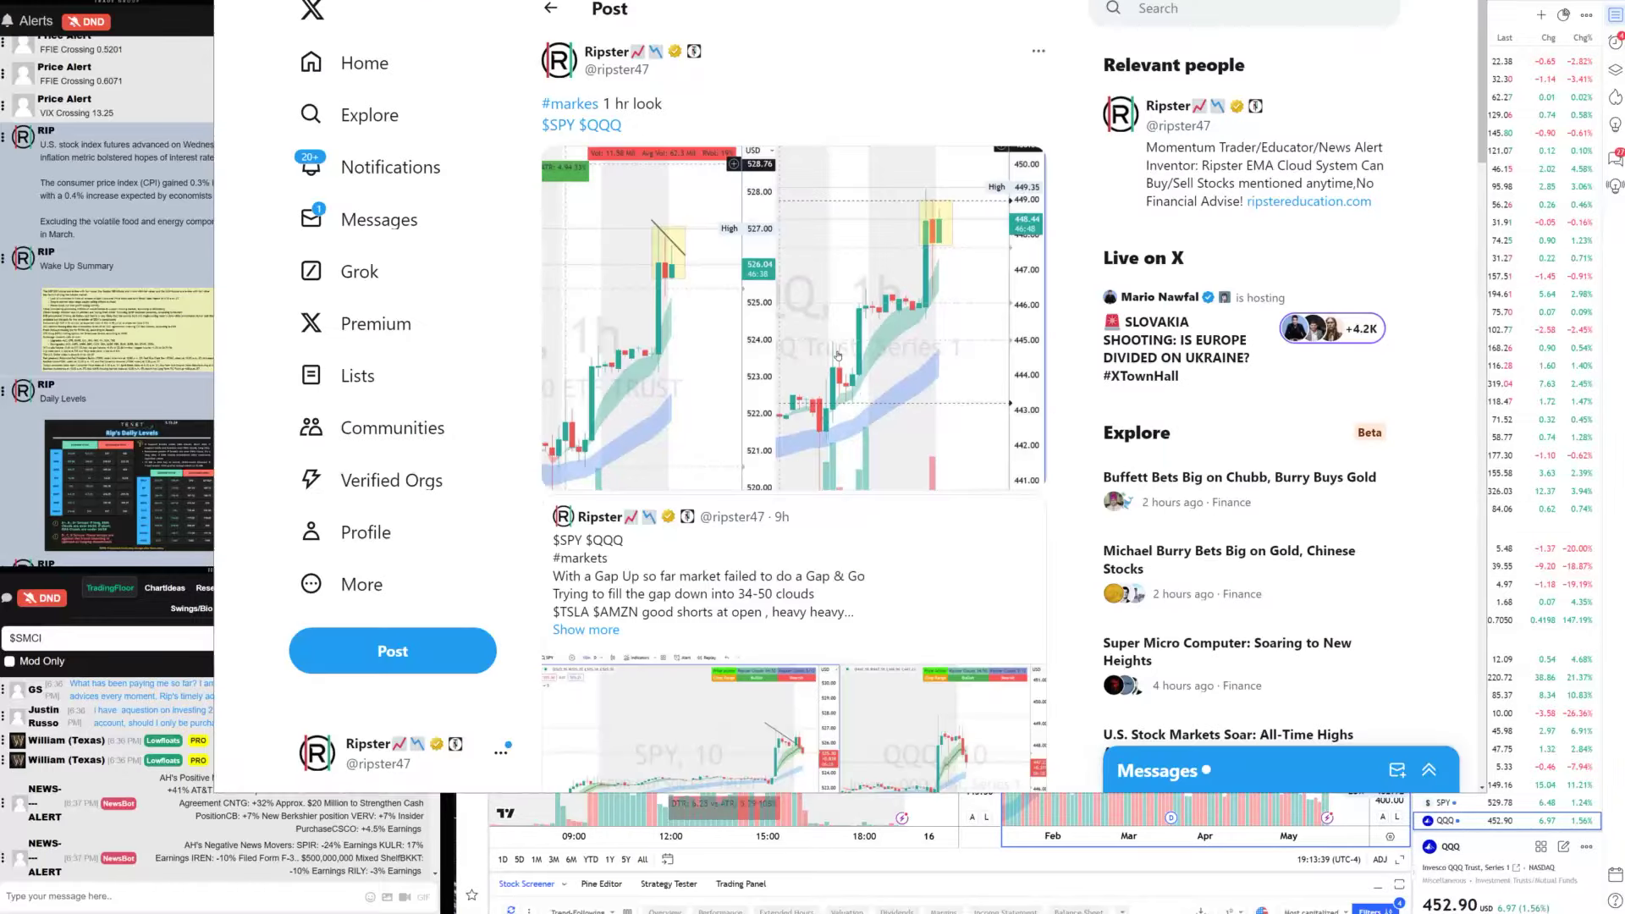
{"action": "left_click", "coordinate": [552, 7]}
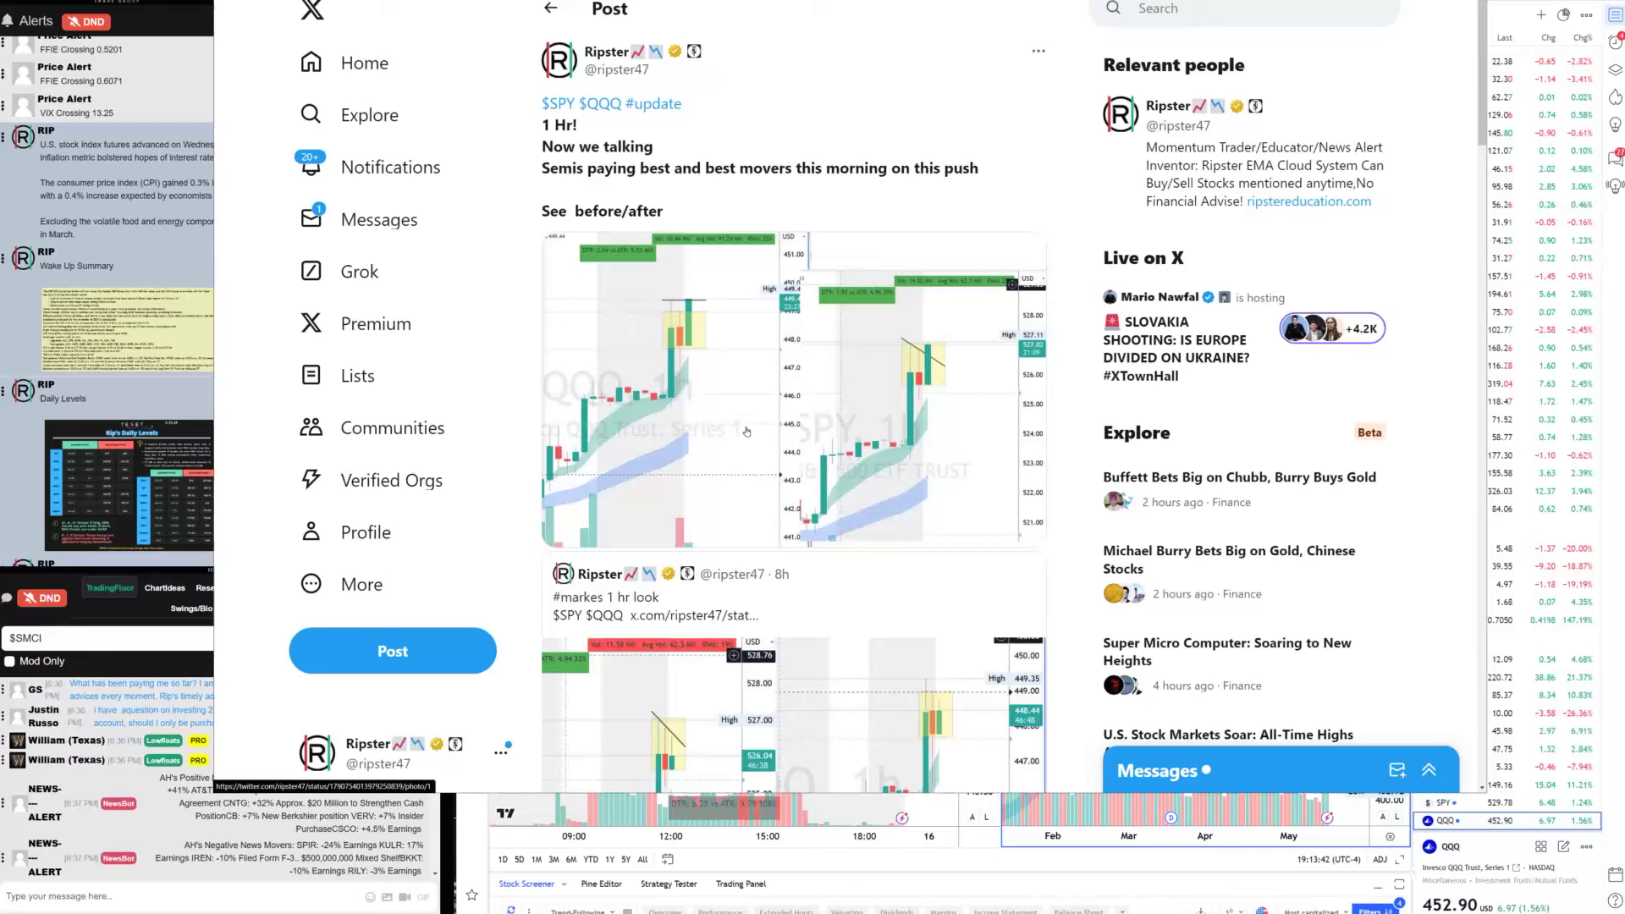
{"action": "left_click_drag", "start_coordinate": [653, 147], "coordinate": [554, 146]}
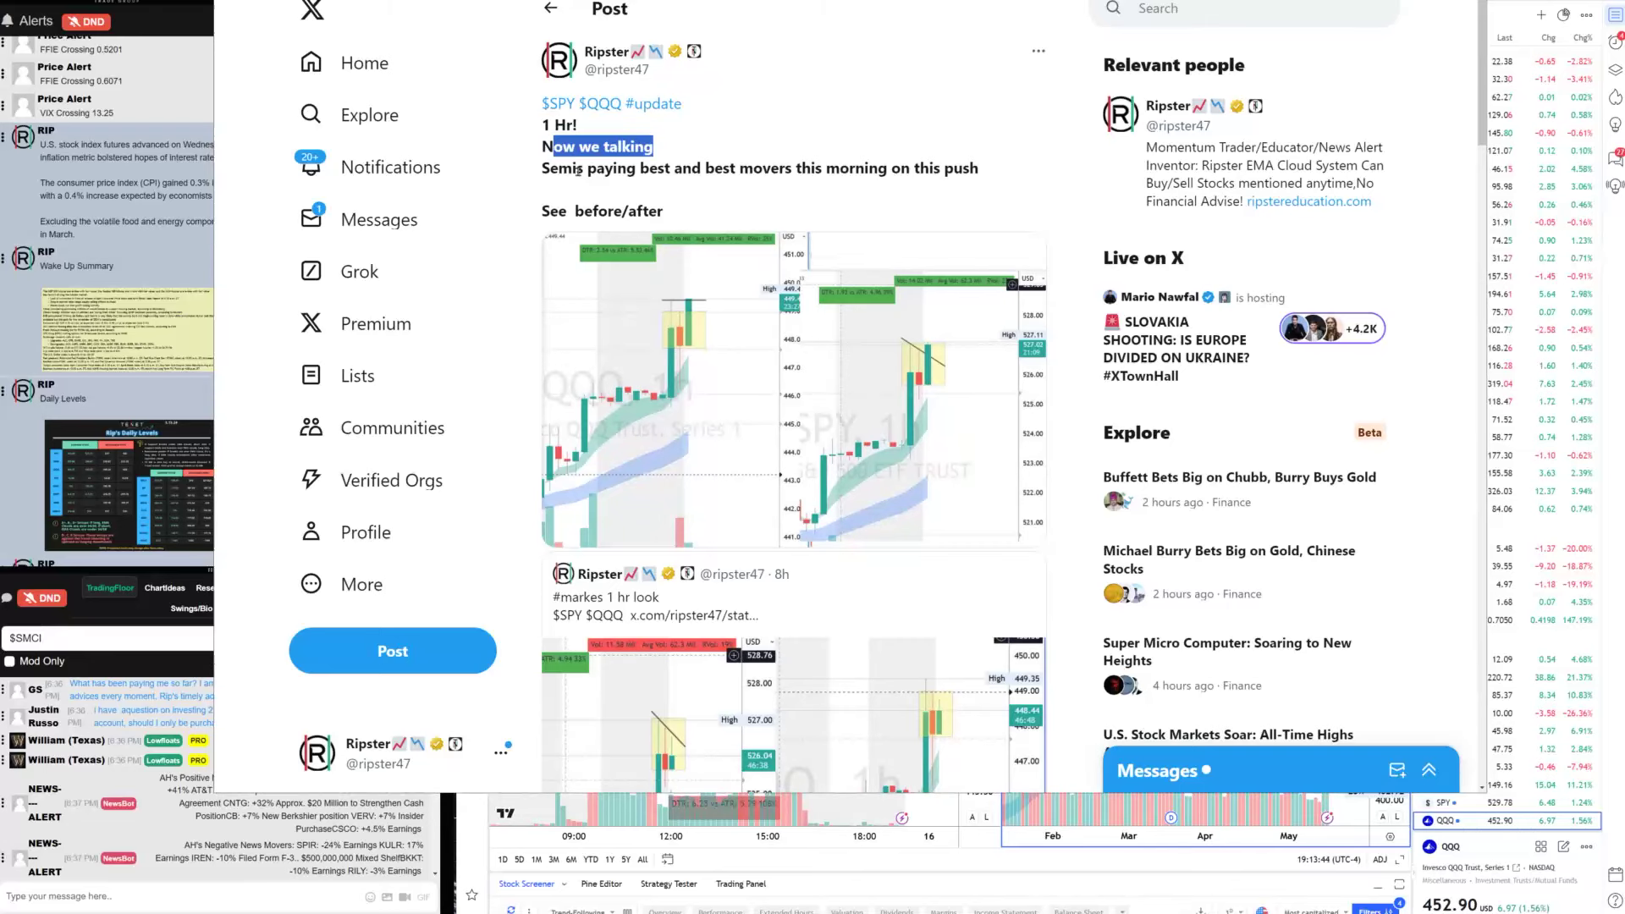
{"action": "left_click", "coordinate": [796, 391]}
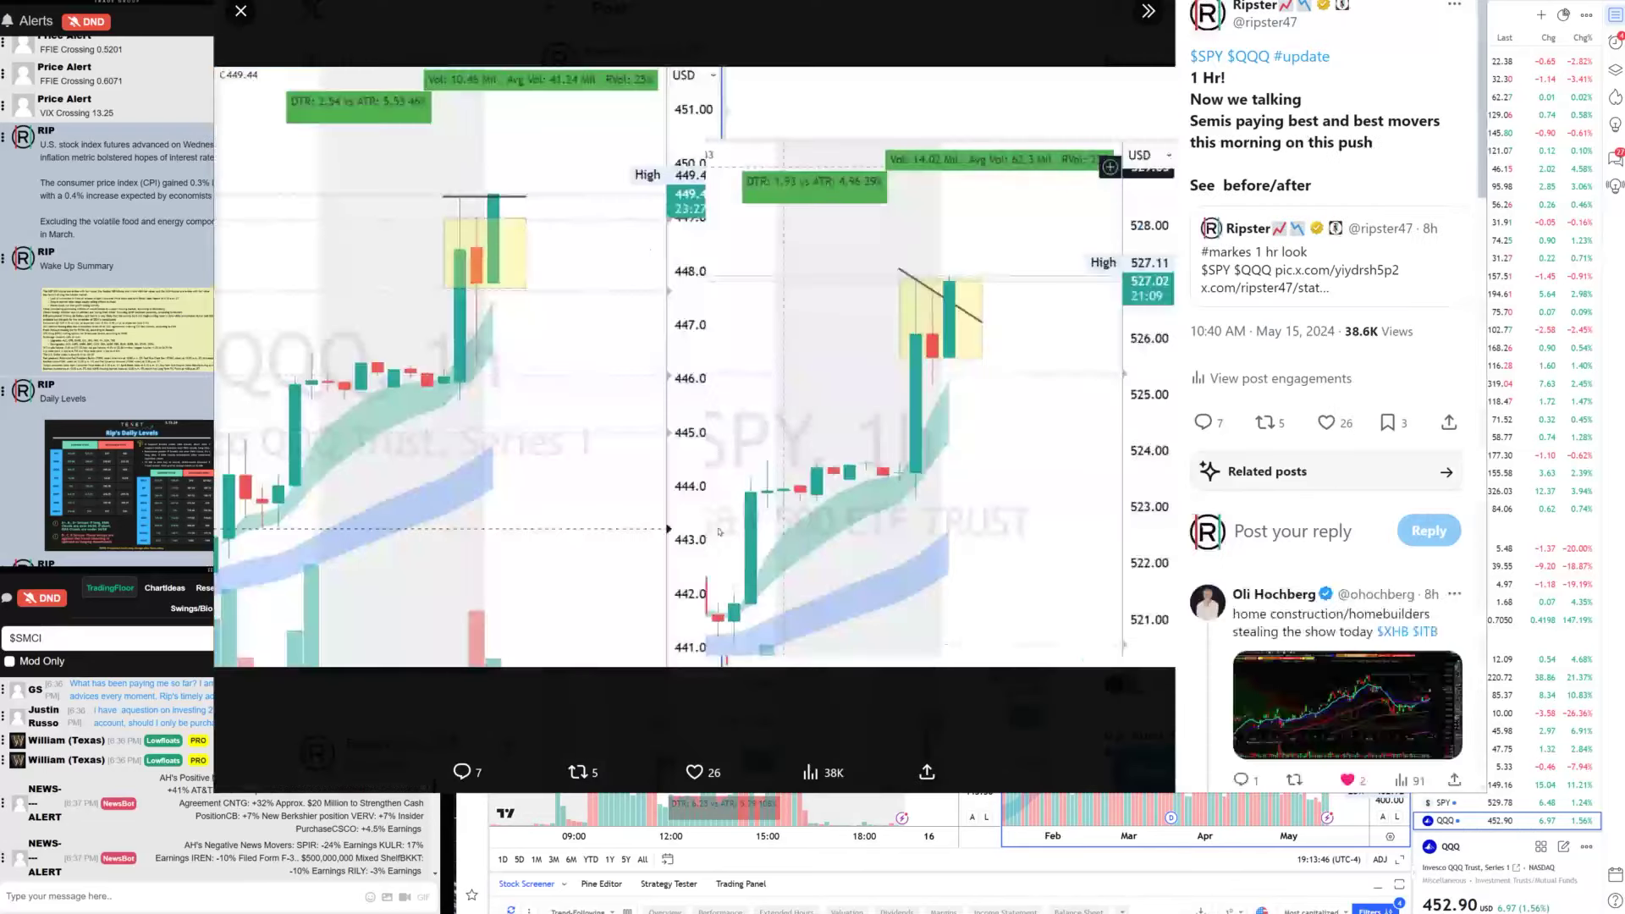
{"action": "left_click", "coordinate": [768, 702]}
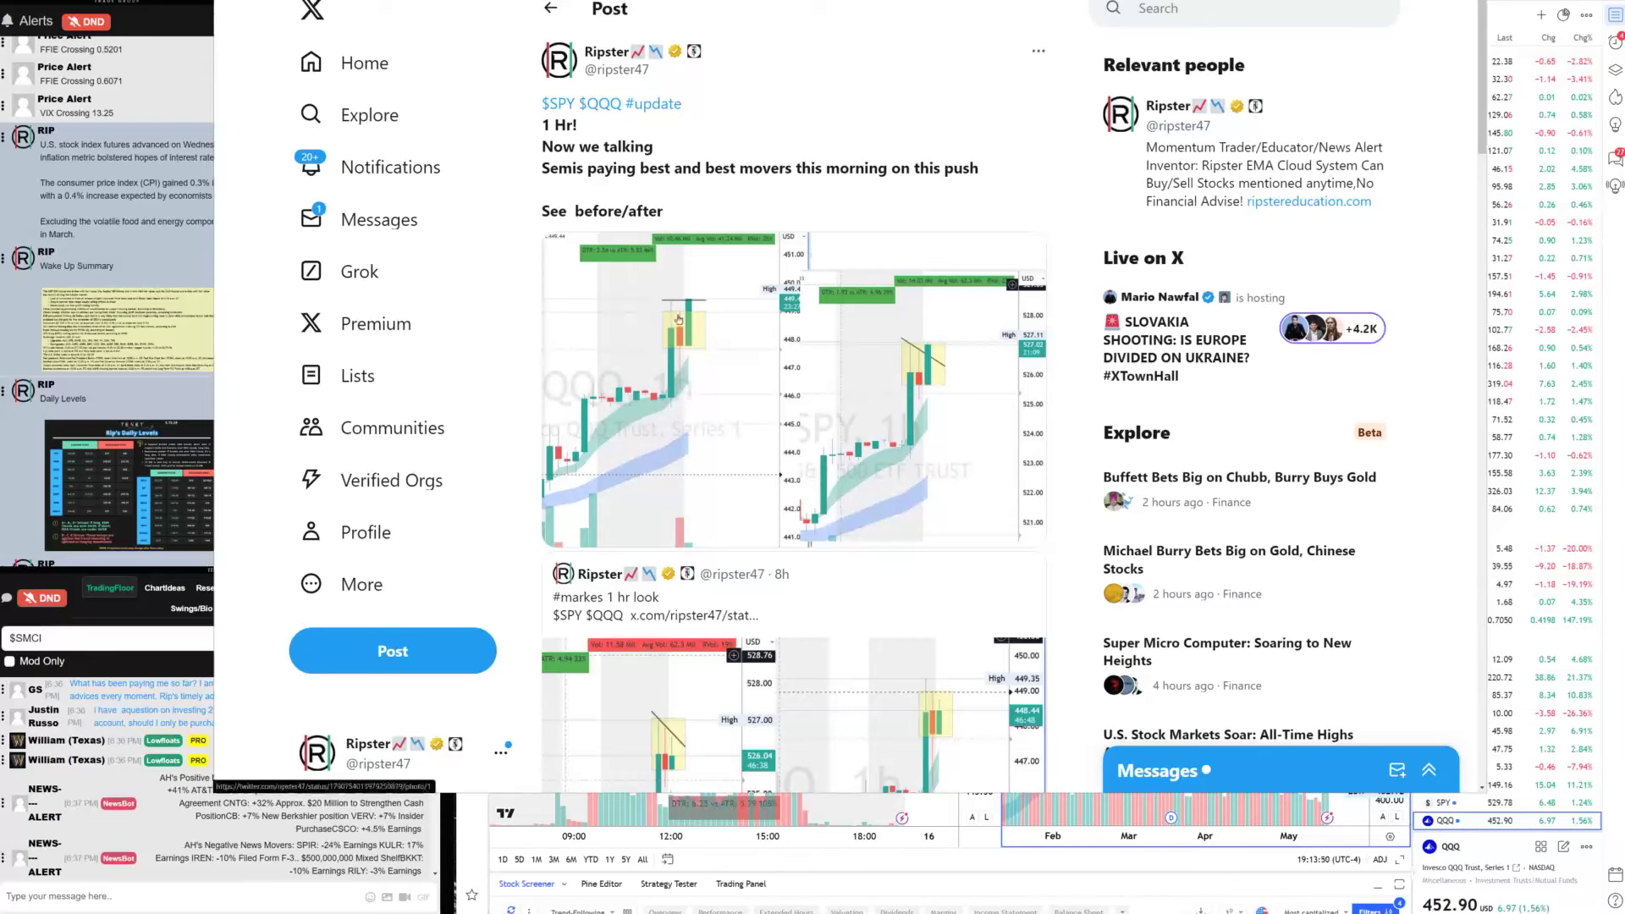
Return to the Locked everything post after viewing the Dnt ignore 1 Hr Charts image
{"action": "left_click", "coordinate": [549, 20]}
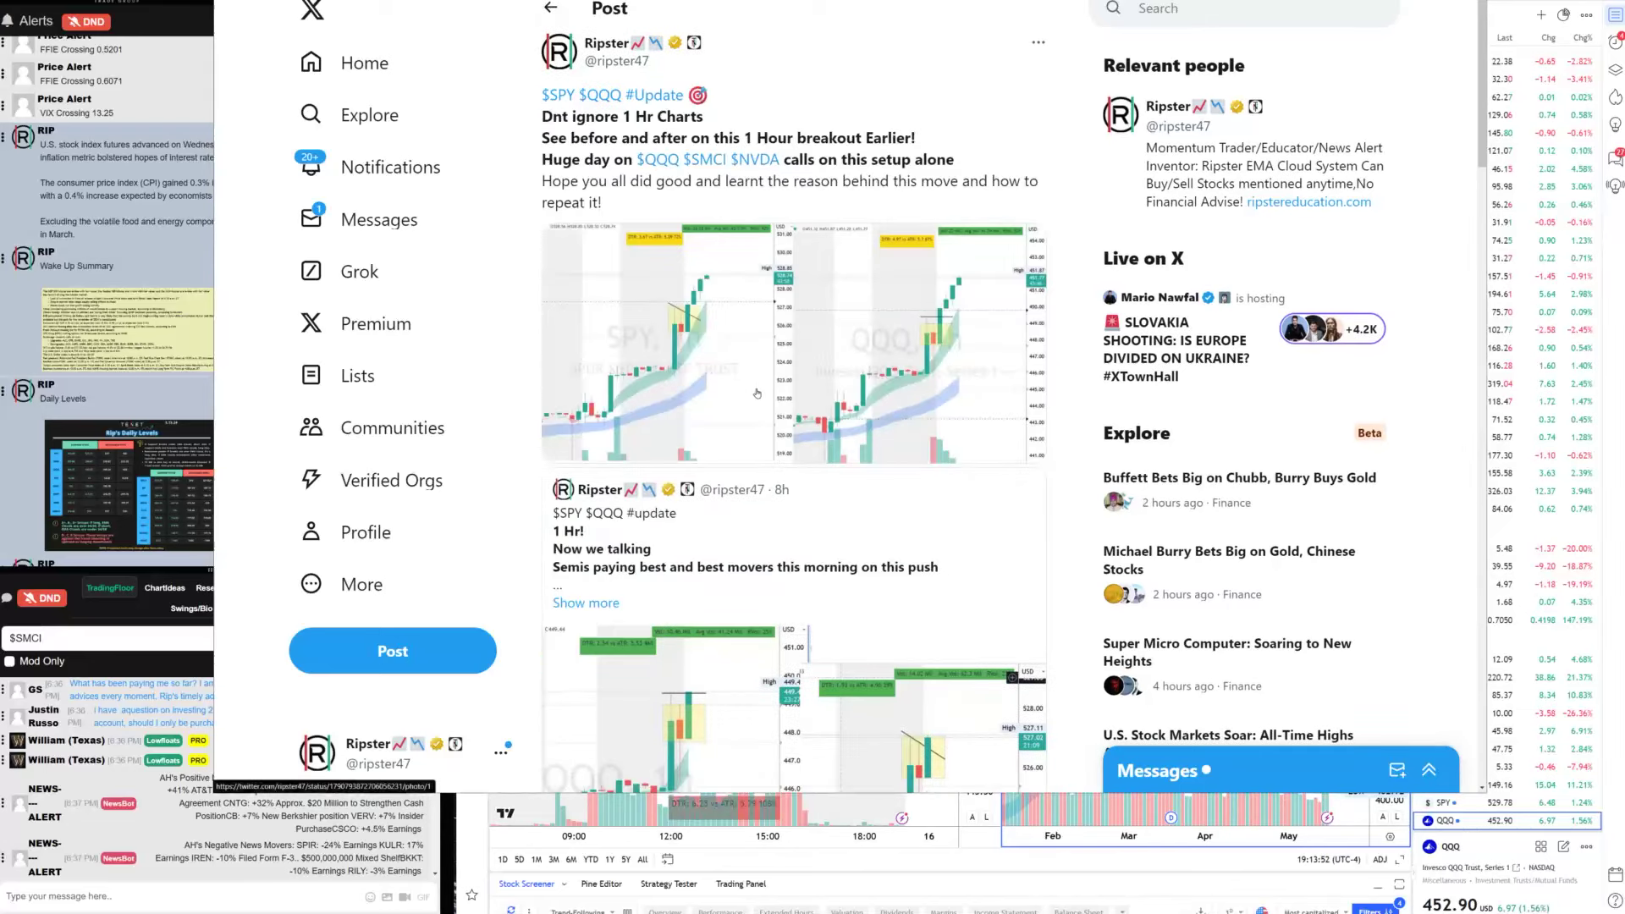
{"action": "left_click", "coordinate": [757, 392]}
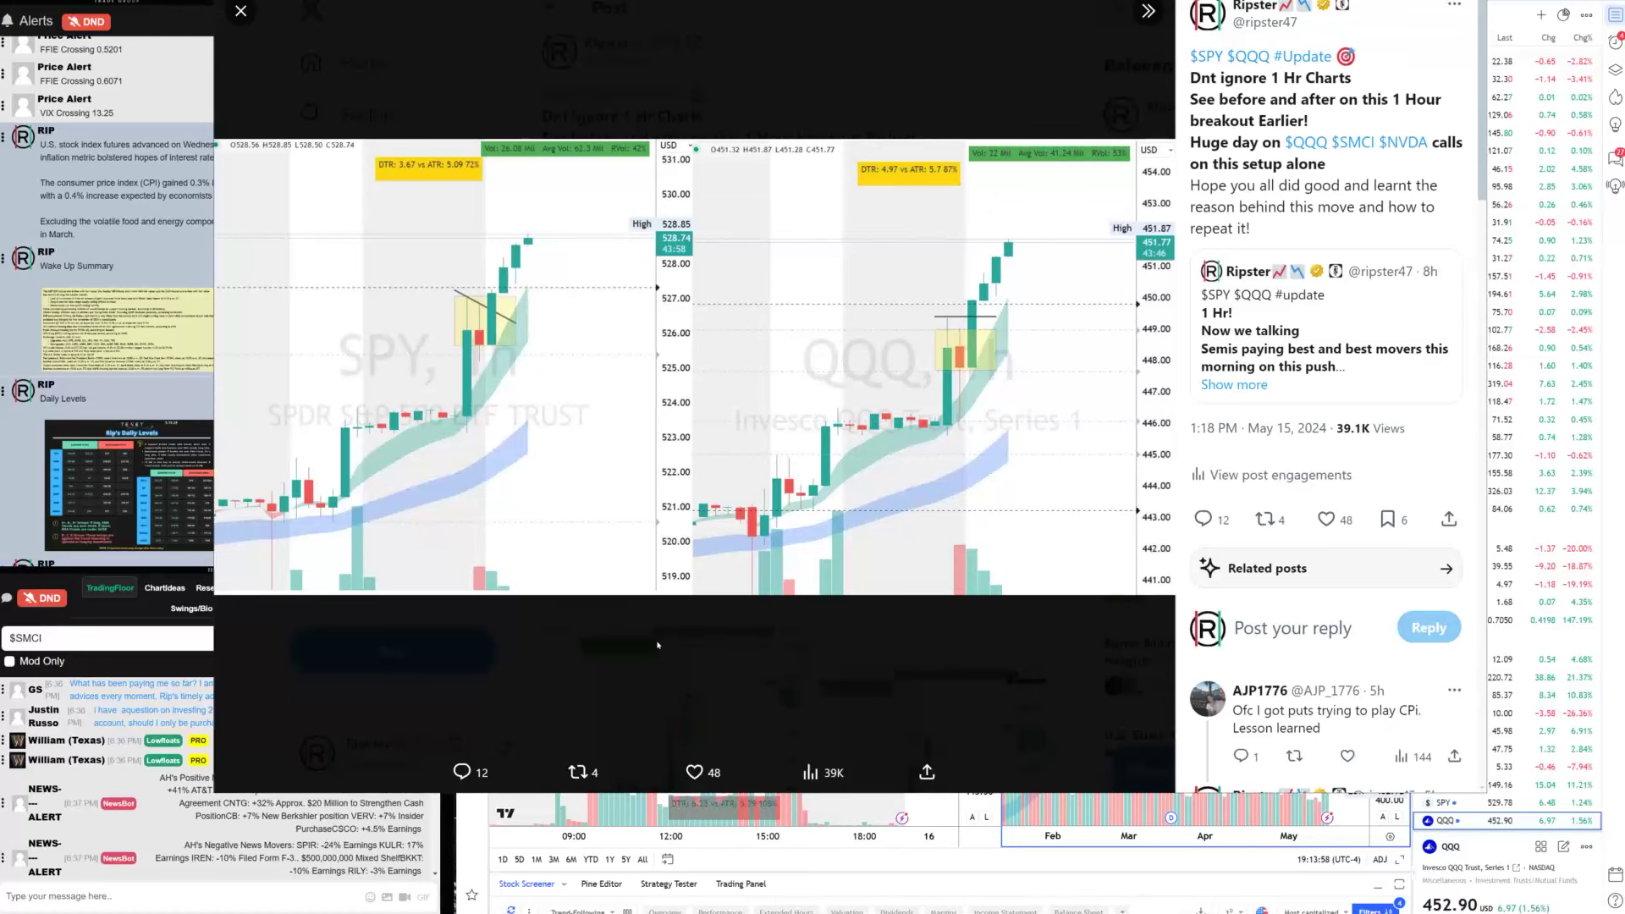
{"action": "left_click", "coordinate": [551, 12]}
{"action": "left_click", "coordinate": [551, 13]}
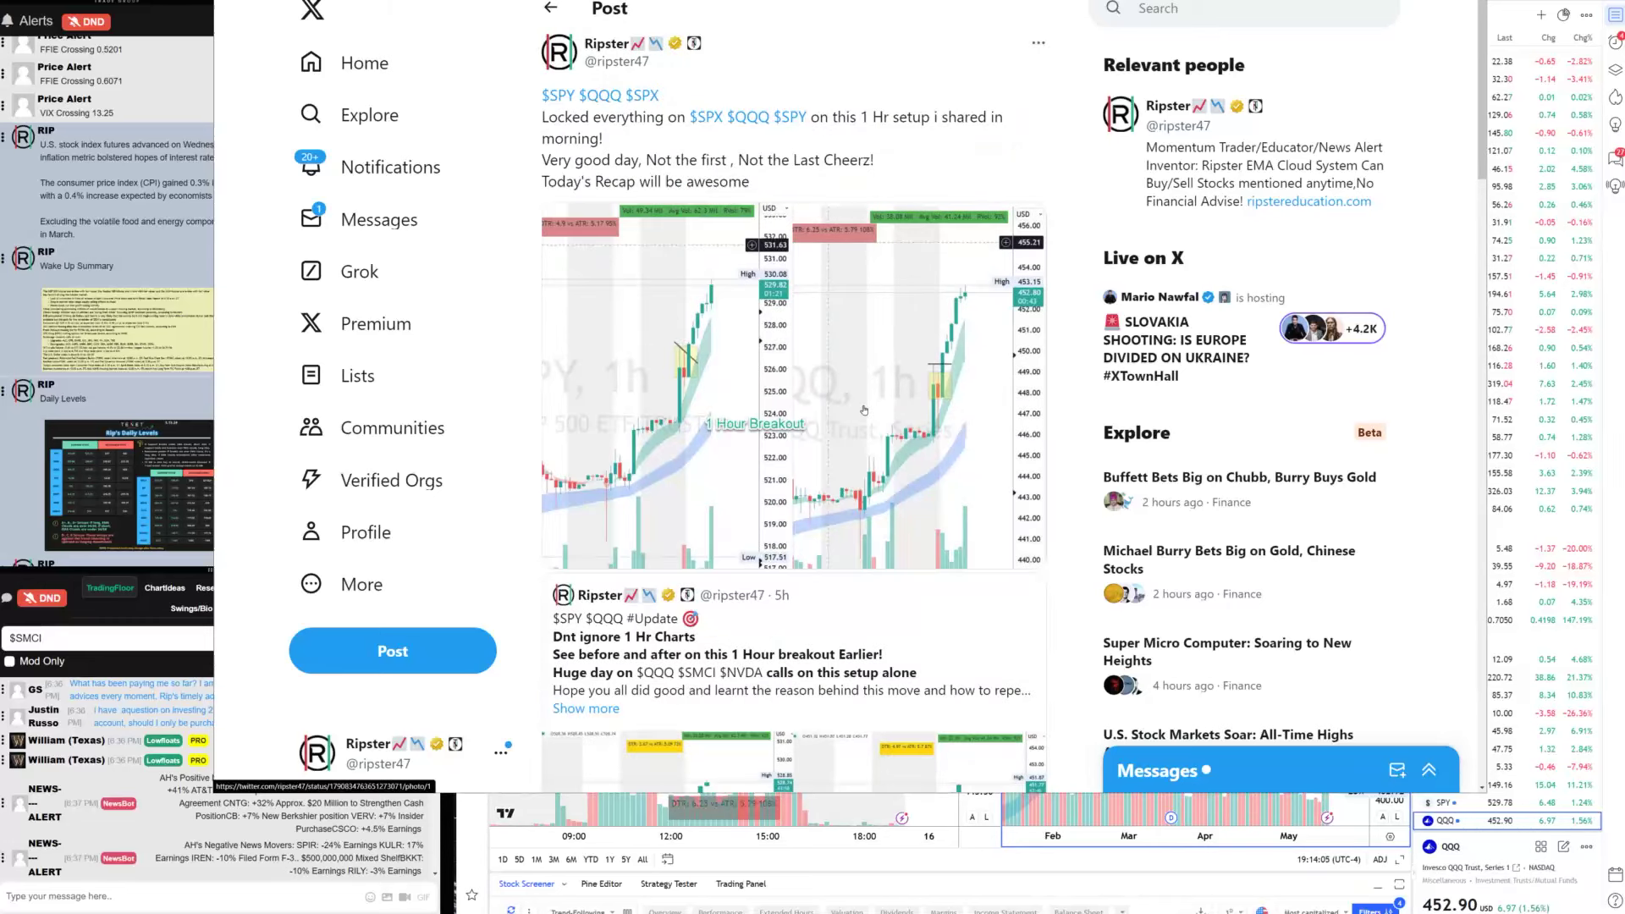
View the SPY/QQQ 1-hour breakout chart full size a few times, then minimize X
{"action": "left_click", "coordinate": [838, 466]}
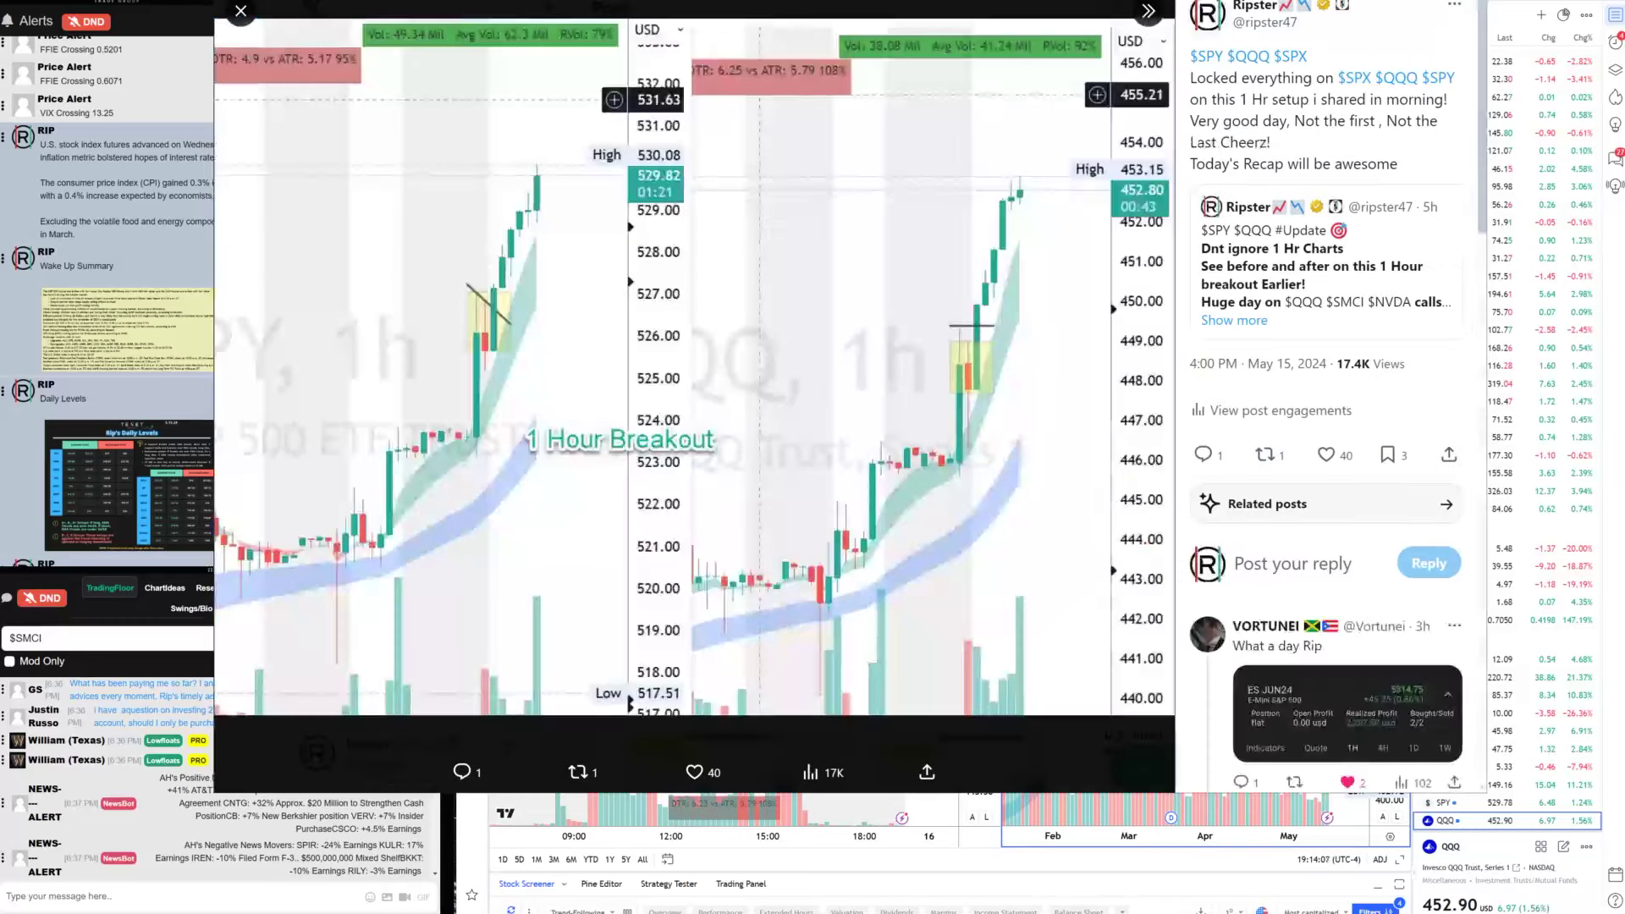
{"action": "left_click", "coordinate": [239, 12]}
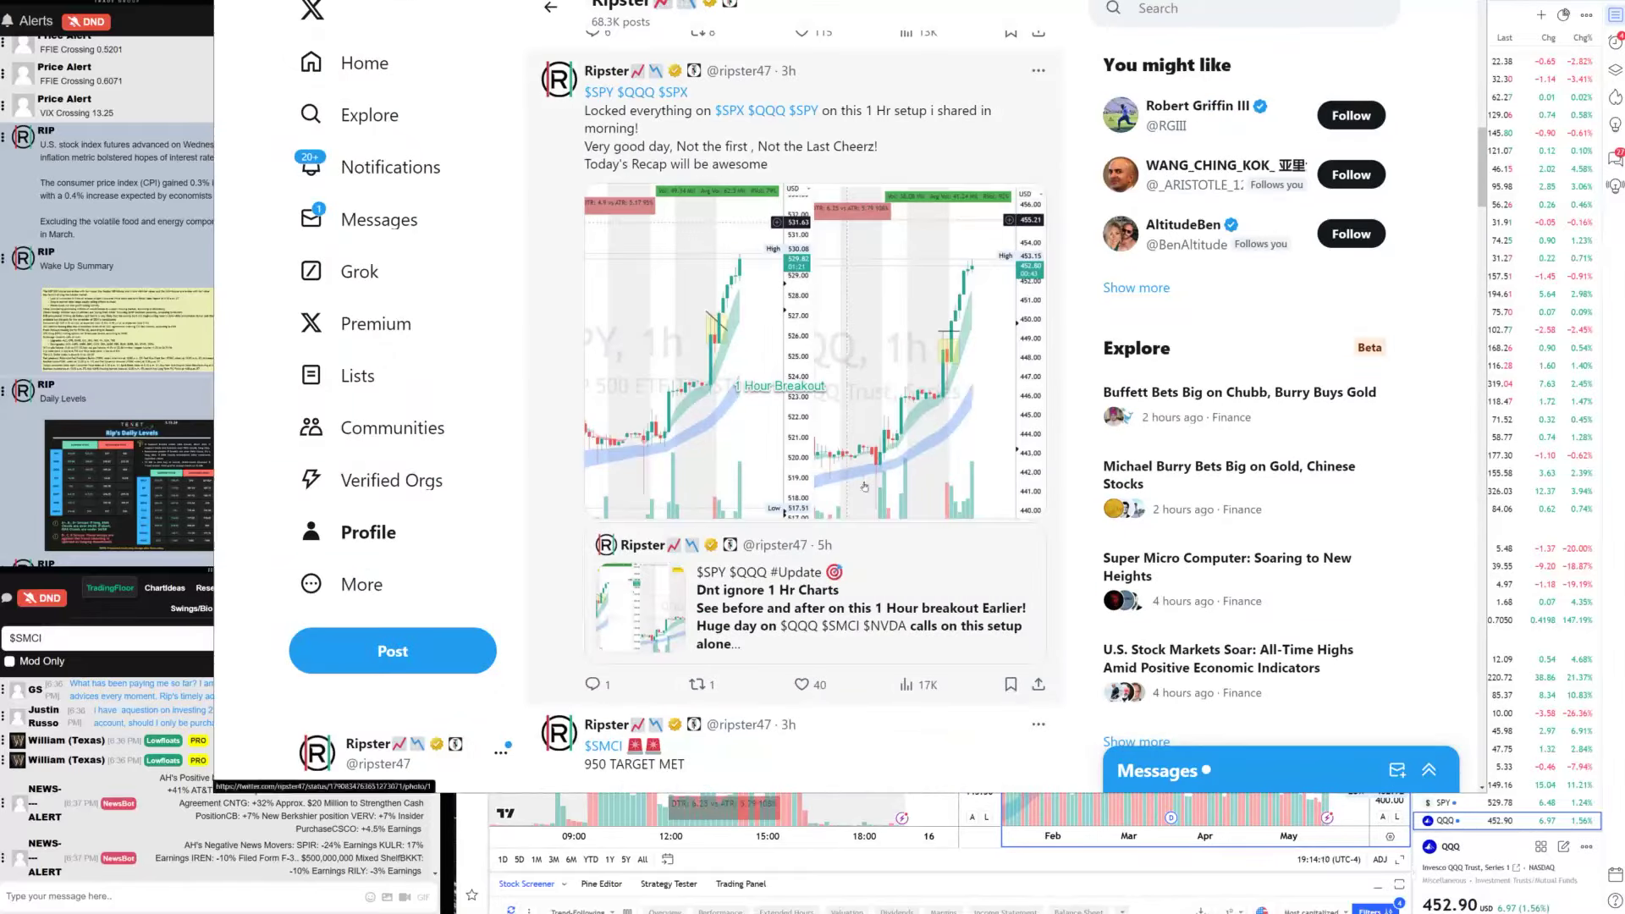
{"action": "left_click", "coordinate": [861, 416]}
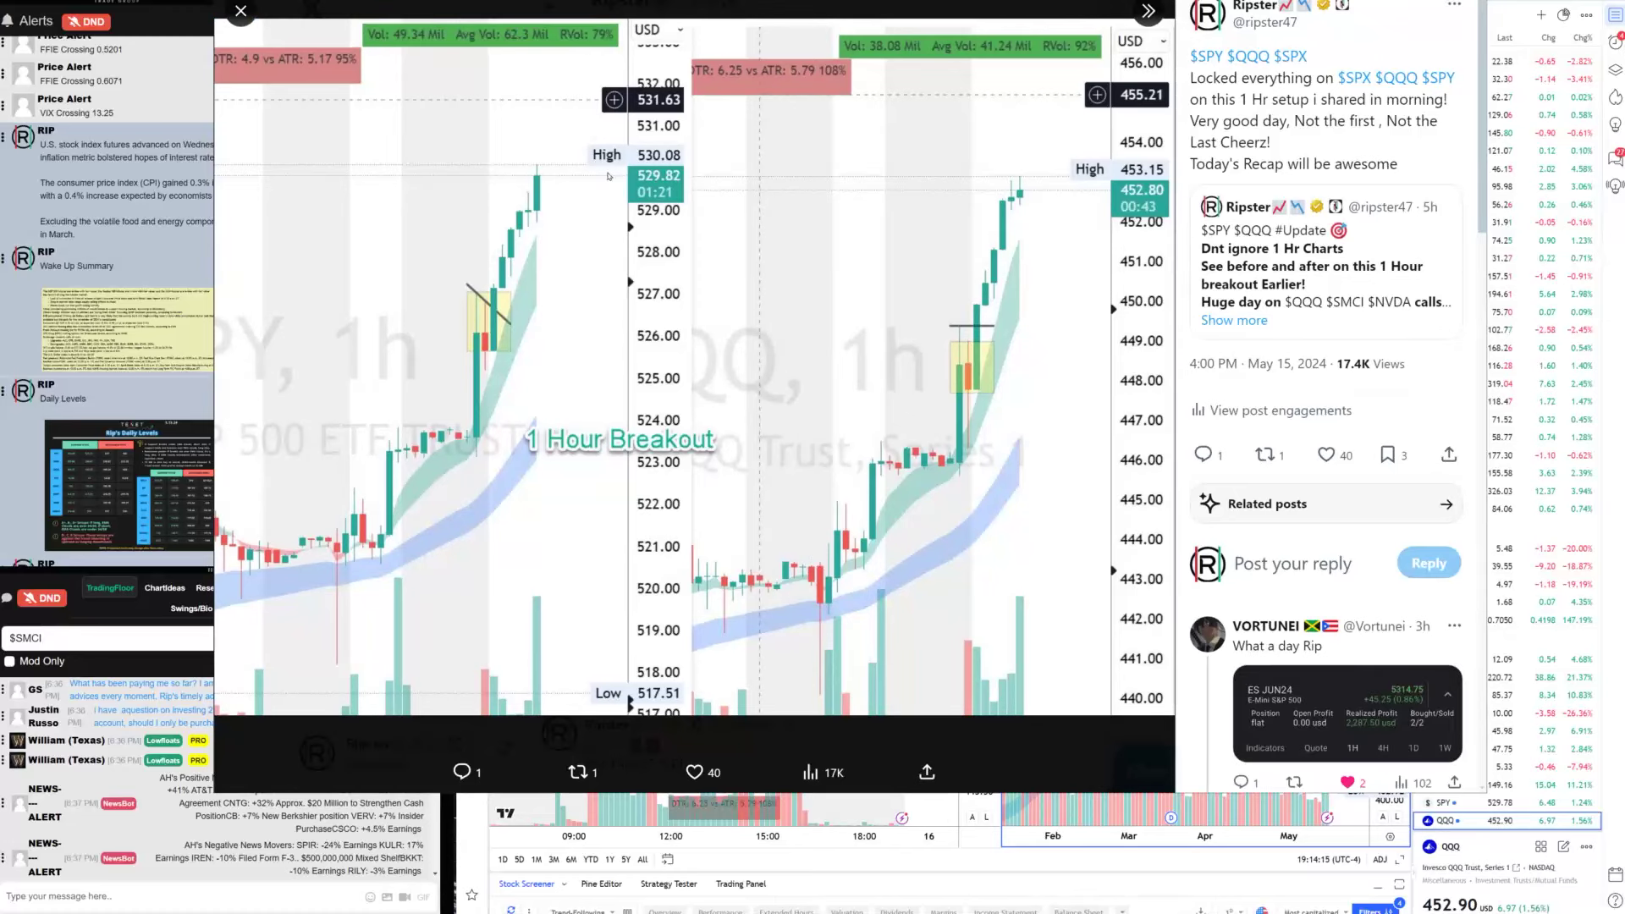
{"action": "left_click", "coordinate": [241, 11]}
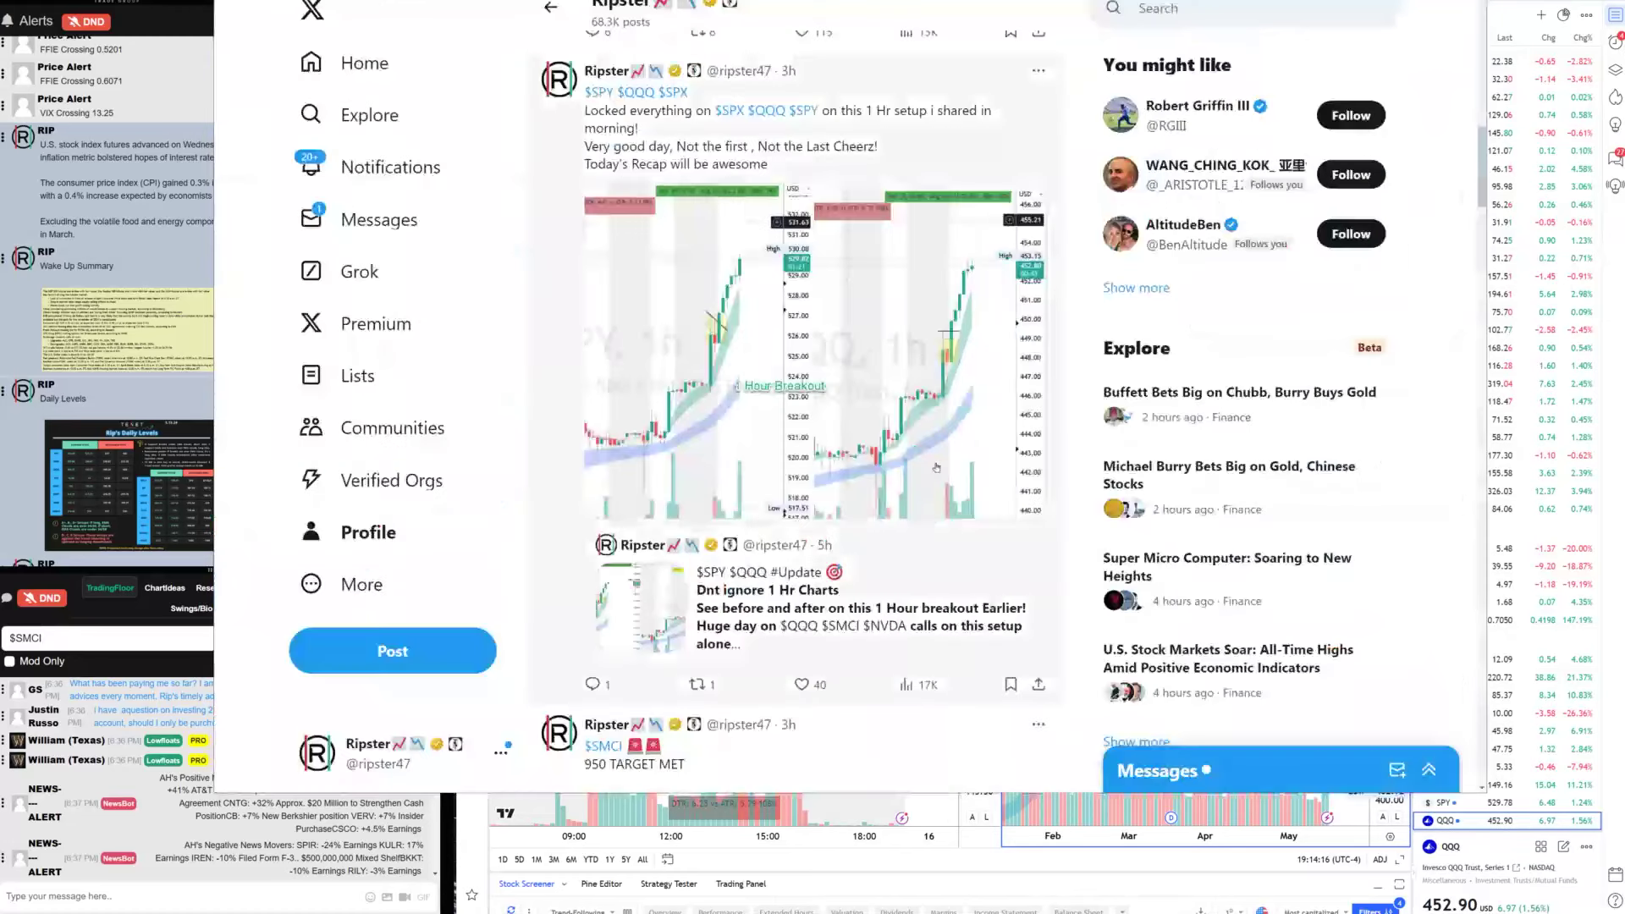
{"action": "left_click", "coordinate": [937, 466]}
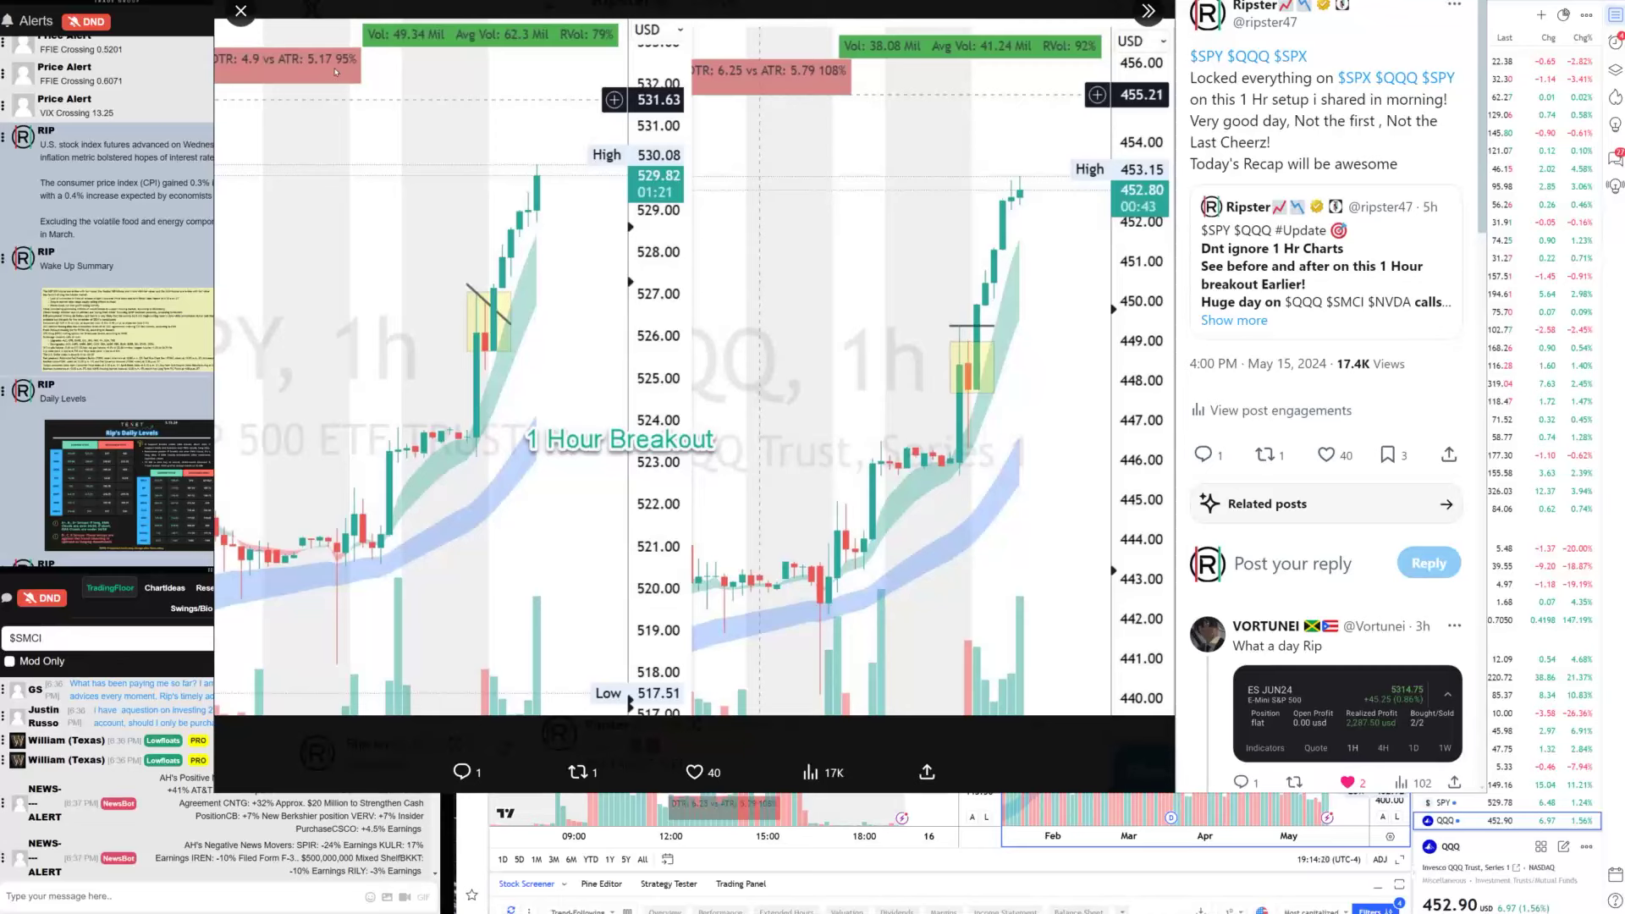
{"action": "key", "text": "Escape"}
{"action": "scroll", "coordinate": [796, 423], "scroll_direction": "up", "scroll_amount": 3}
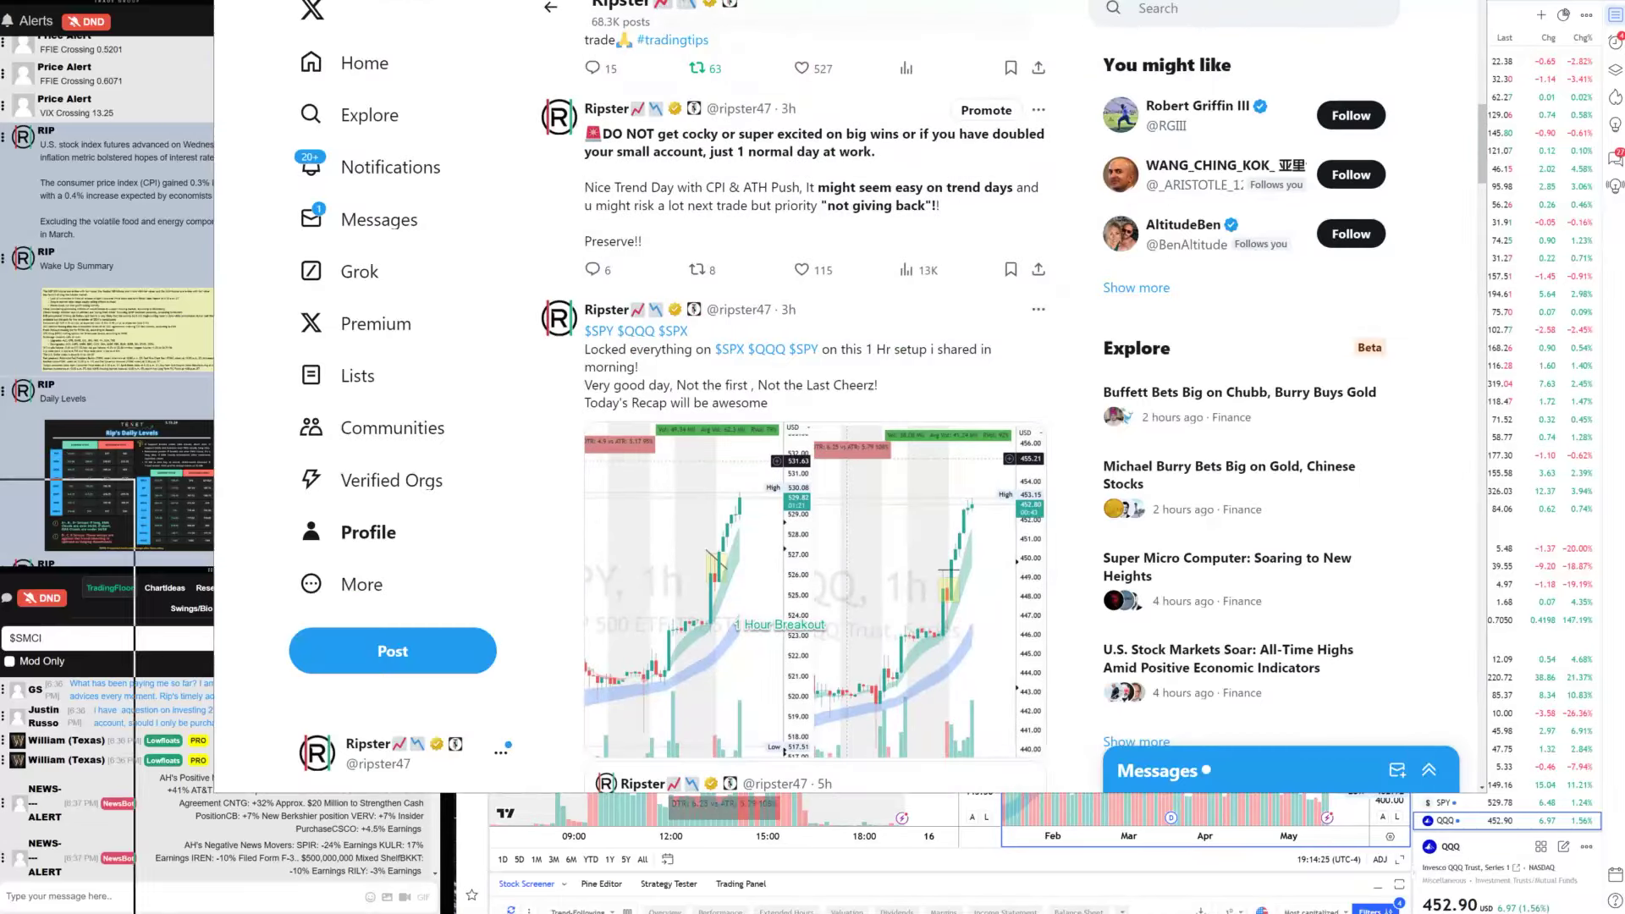
{"action": "left_click", "coordinate": [49, 200]}
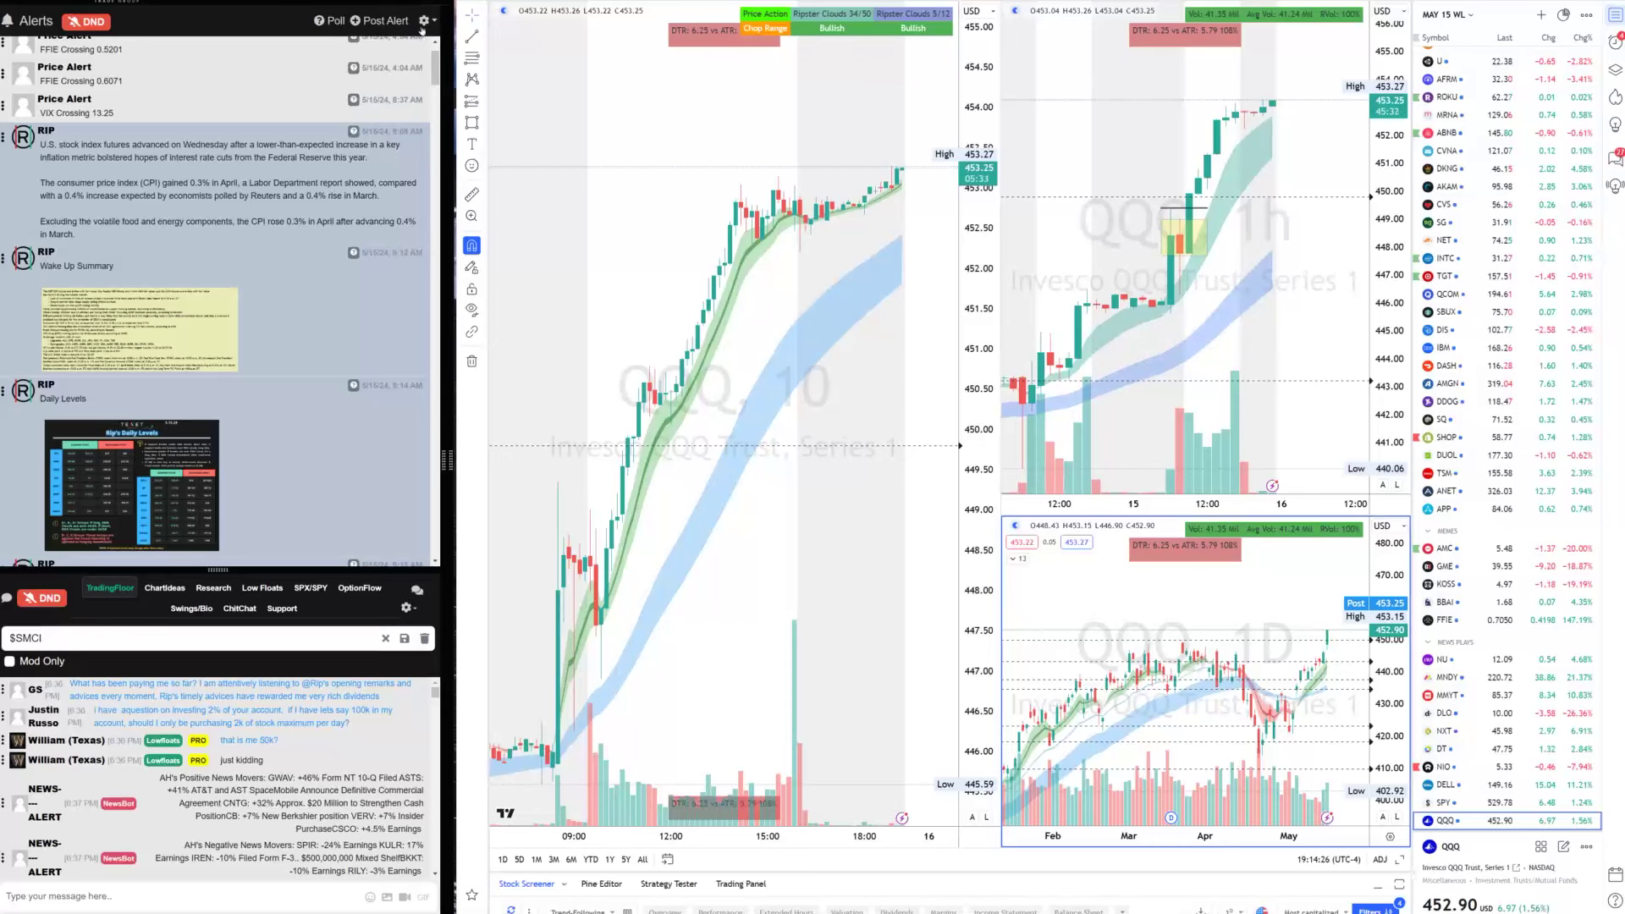
Filter the alerts by SPY, then replace the search term with qqq
{"action": "left_click", "coordinate": [36, 21]}
{"action": "type", "text": "SPY"}
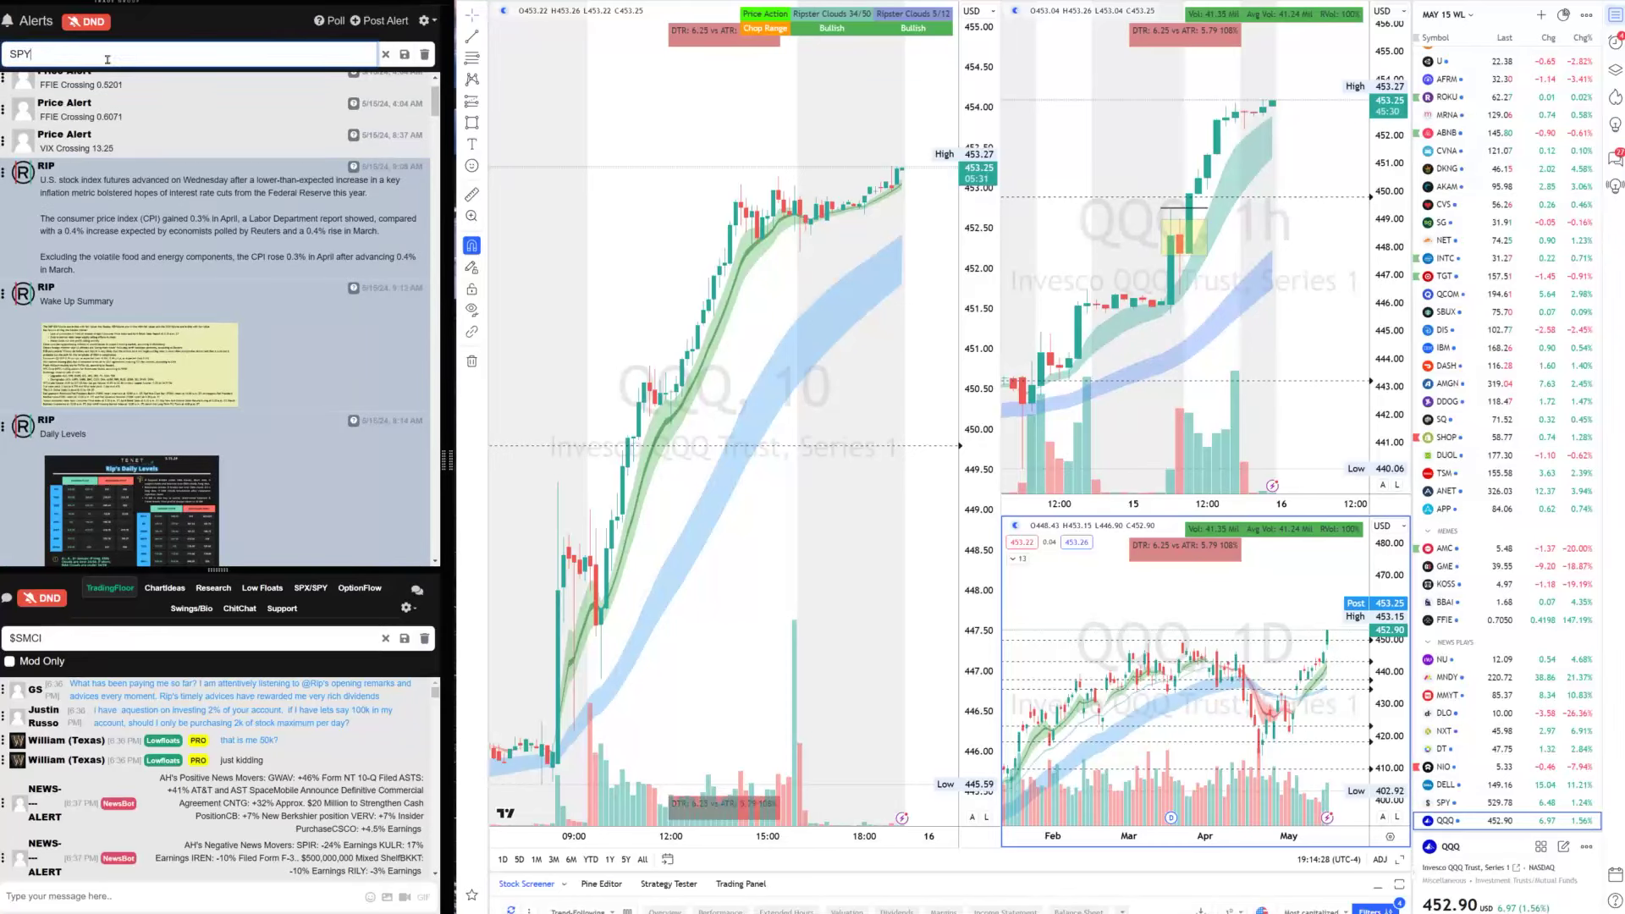
{"action": "key", "text": "Return"}
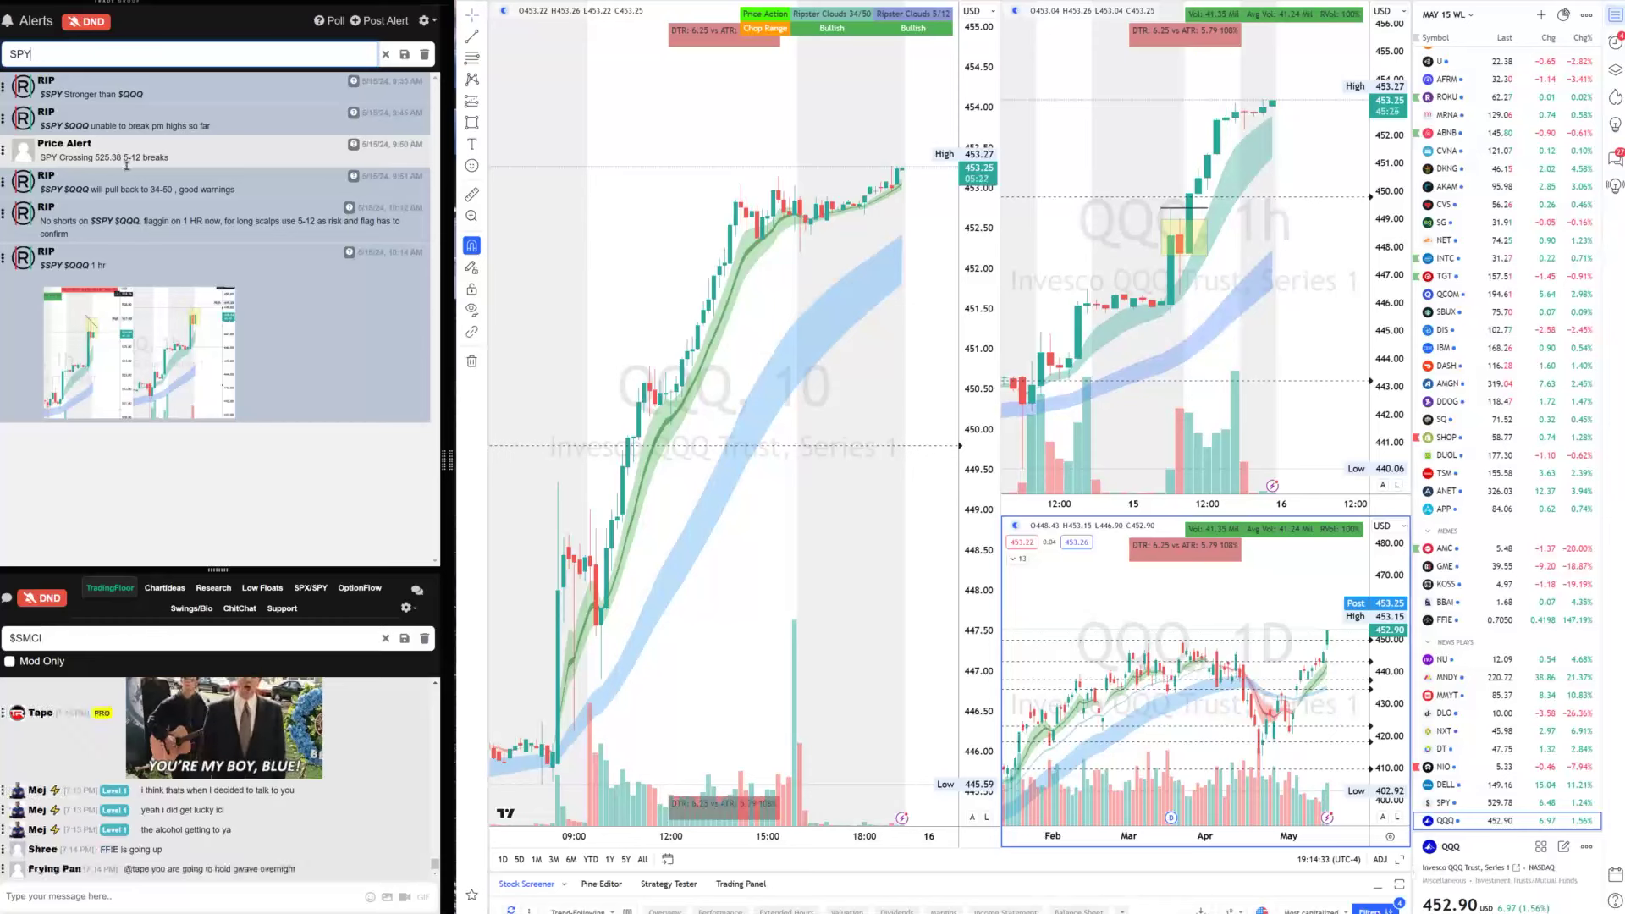
{"action": "key", "text": "ctrl+a"}
{"action": "type", "text": "qqq"}
Lengthen the alerts list and switch to the four-chart SPY, QQQ, AMD, NVDA 10-minute layout
{"action": "scroll", "coordinate": [209, 545], "scroll_direction": "down", "scroll_amount": 1}
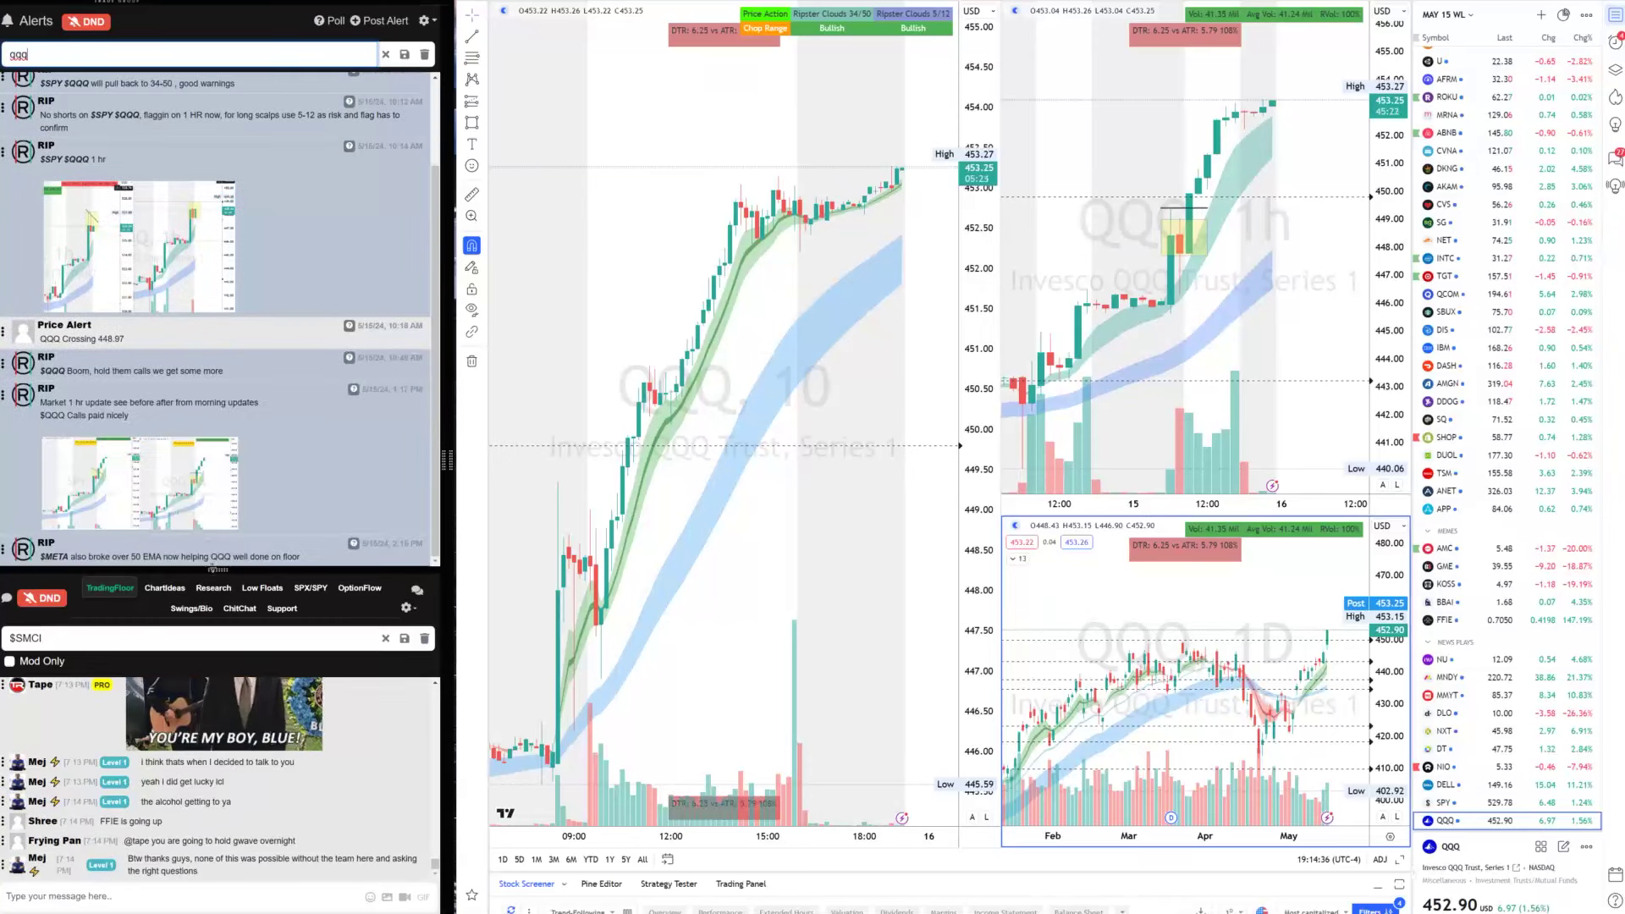
{"action": "left_click_drag", "start_coordinate": [218, 570], "coordinate": [227, 717]}
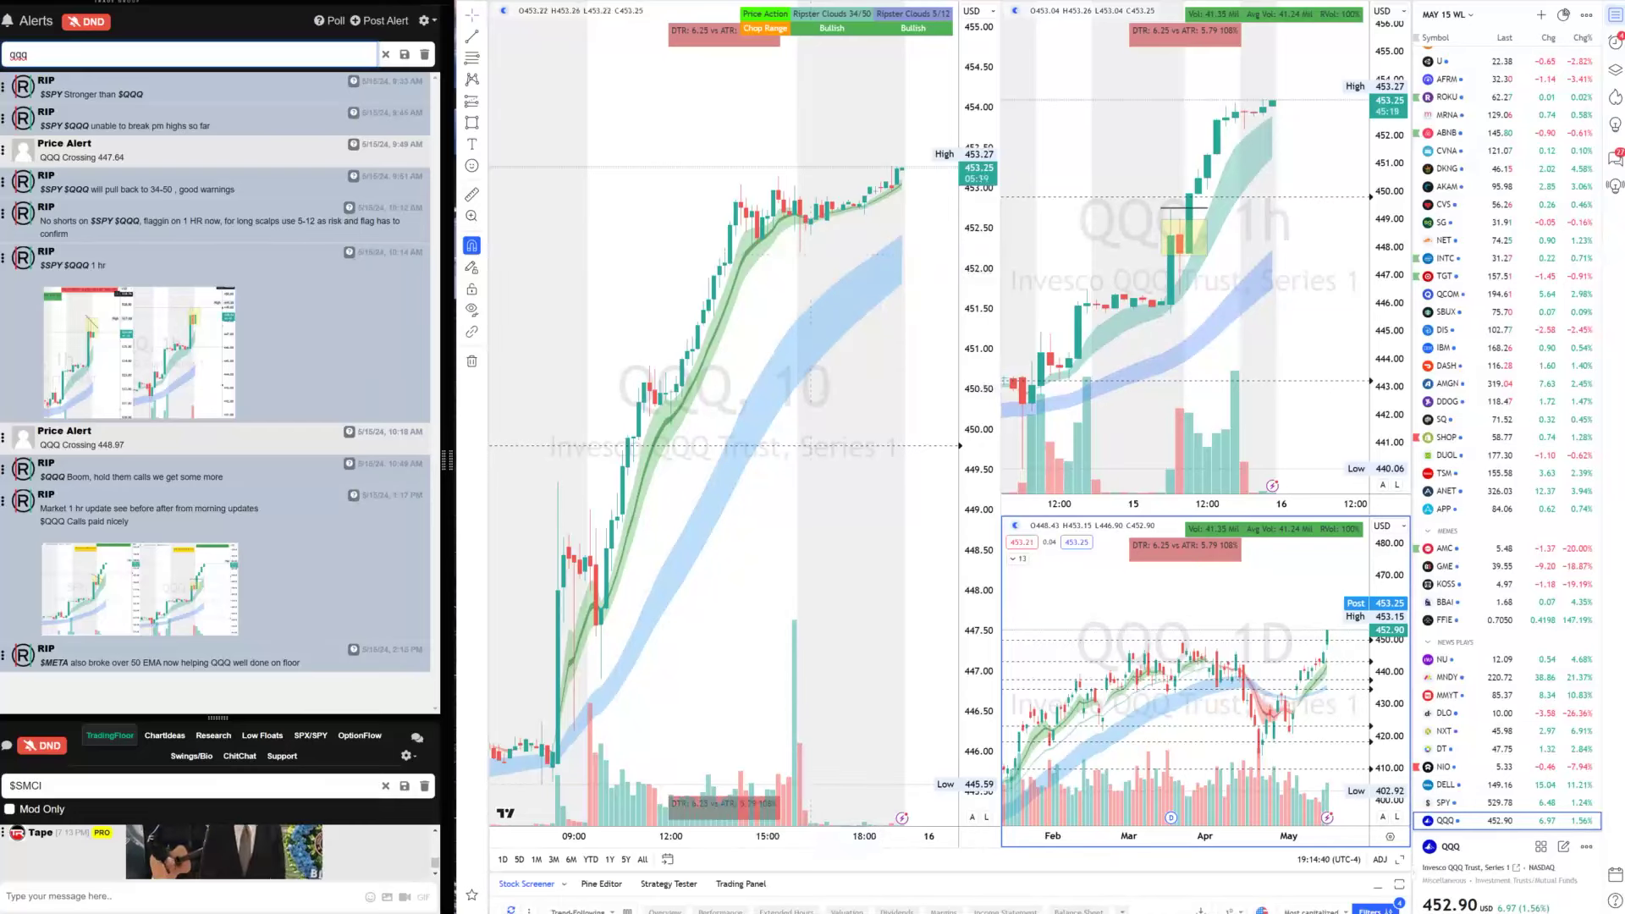
{"action": "left_click", "coordinate": [719, 1]}
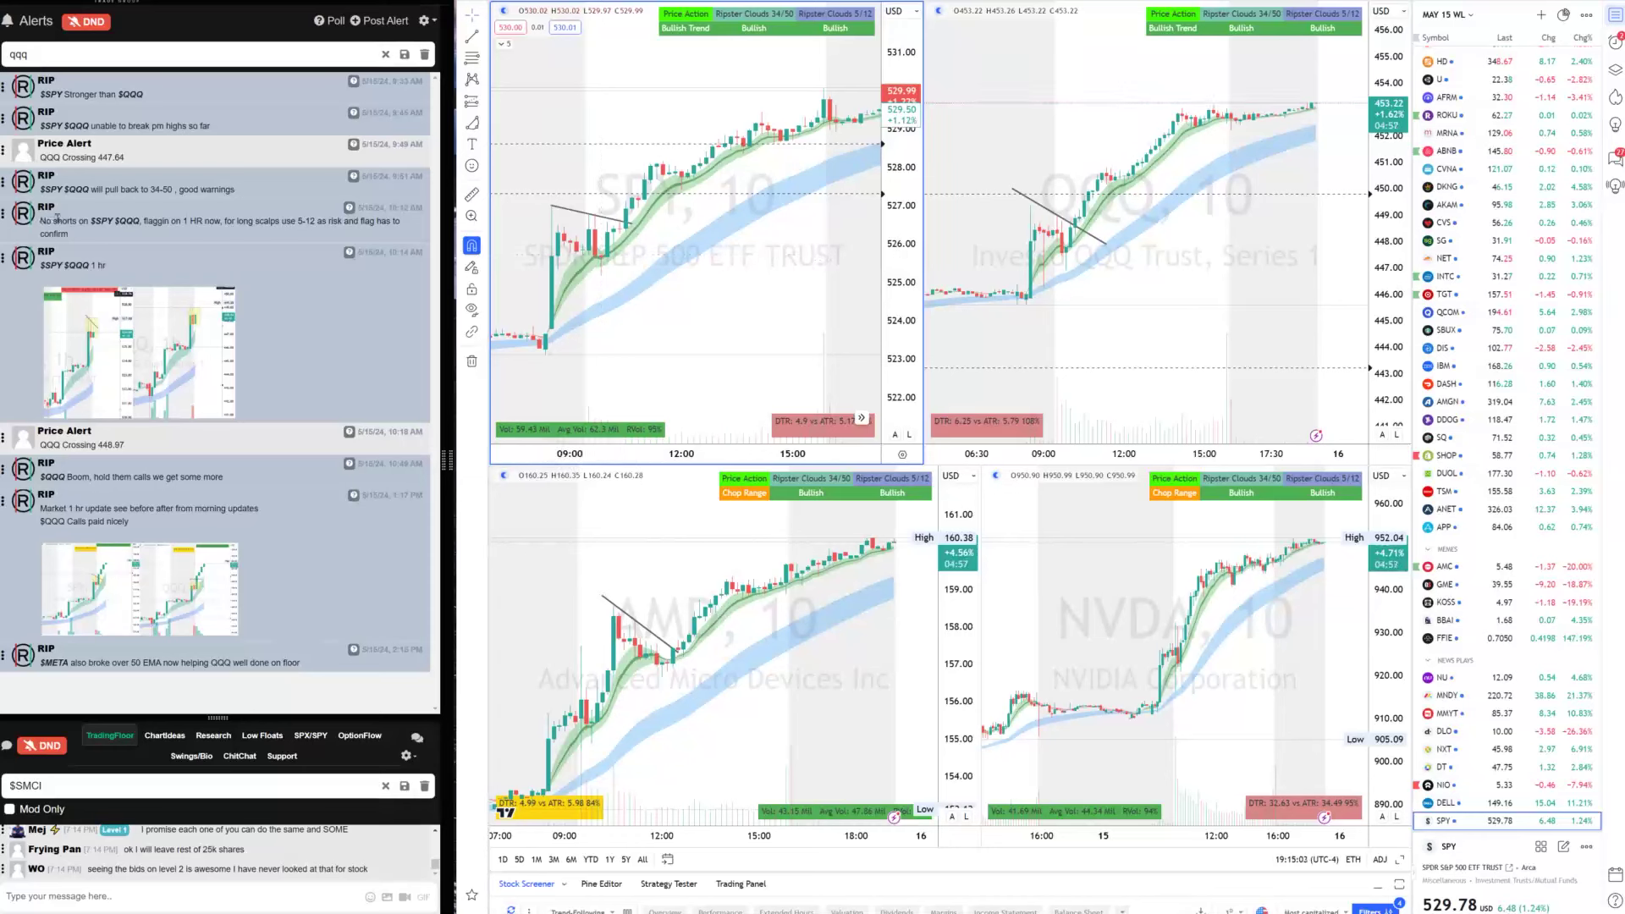
{"action": "left_click_drag", "start_coordinate": [40, 221], "coordinate": [237, 237]}
{"action": "left_click", "coordinate": [177, 223]}
{"action": "left_click", "coordinate": [313, 223]}
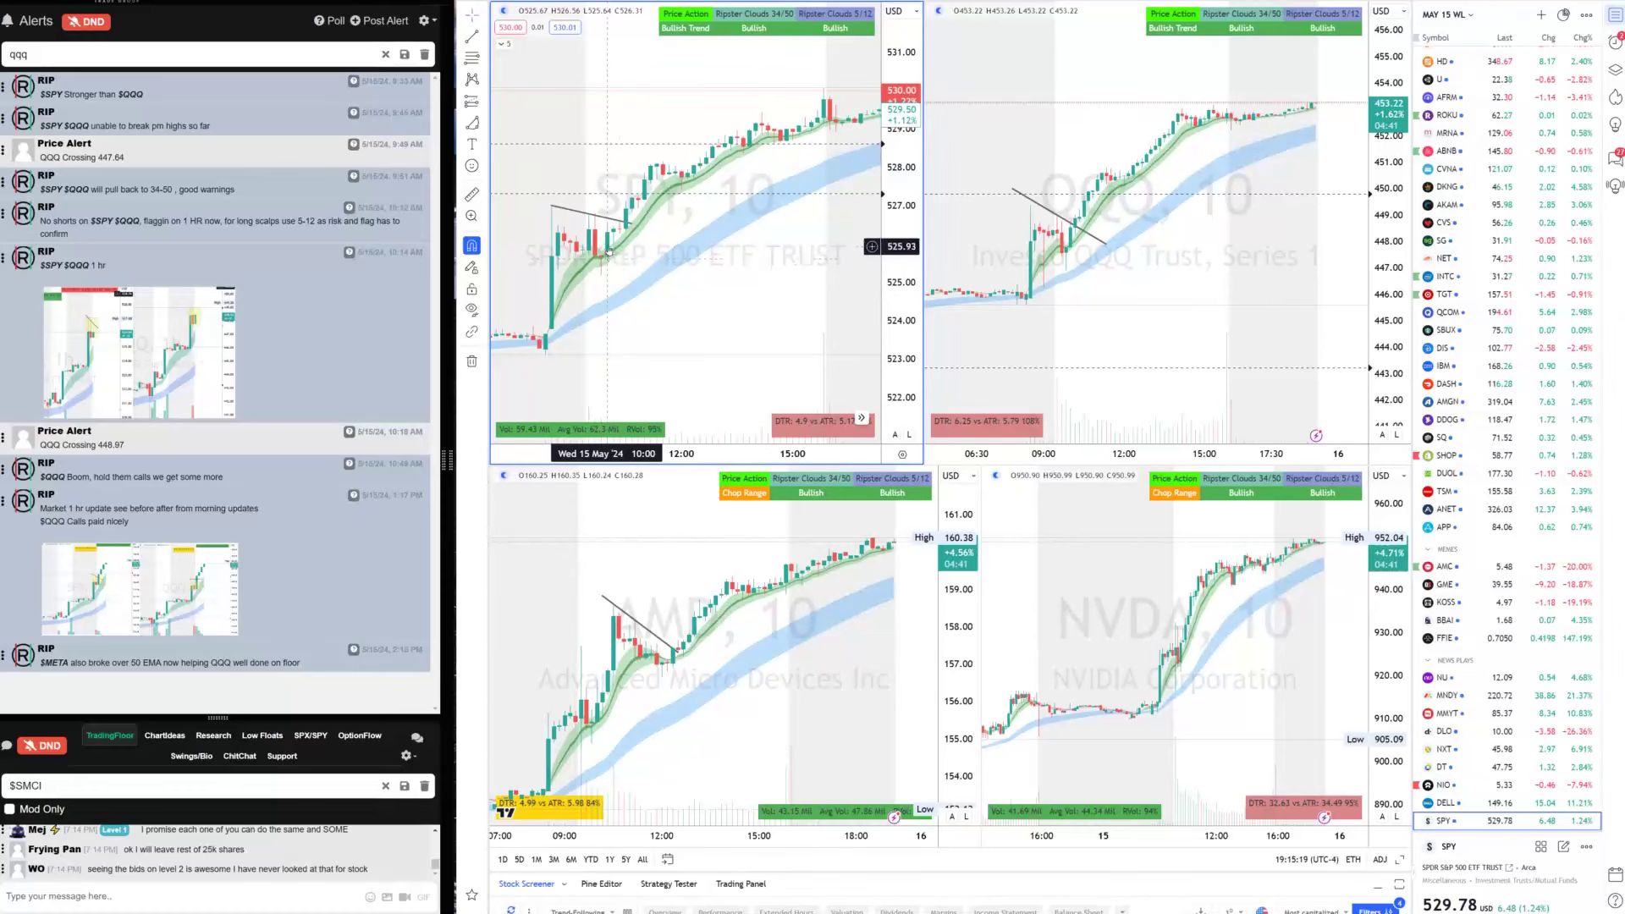
{"action": "left_click", "coordinate": [215, 354]}
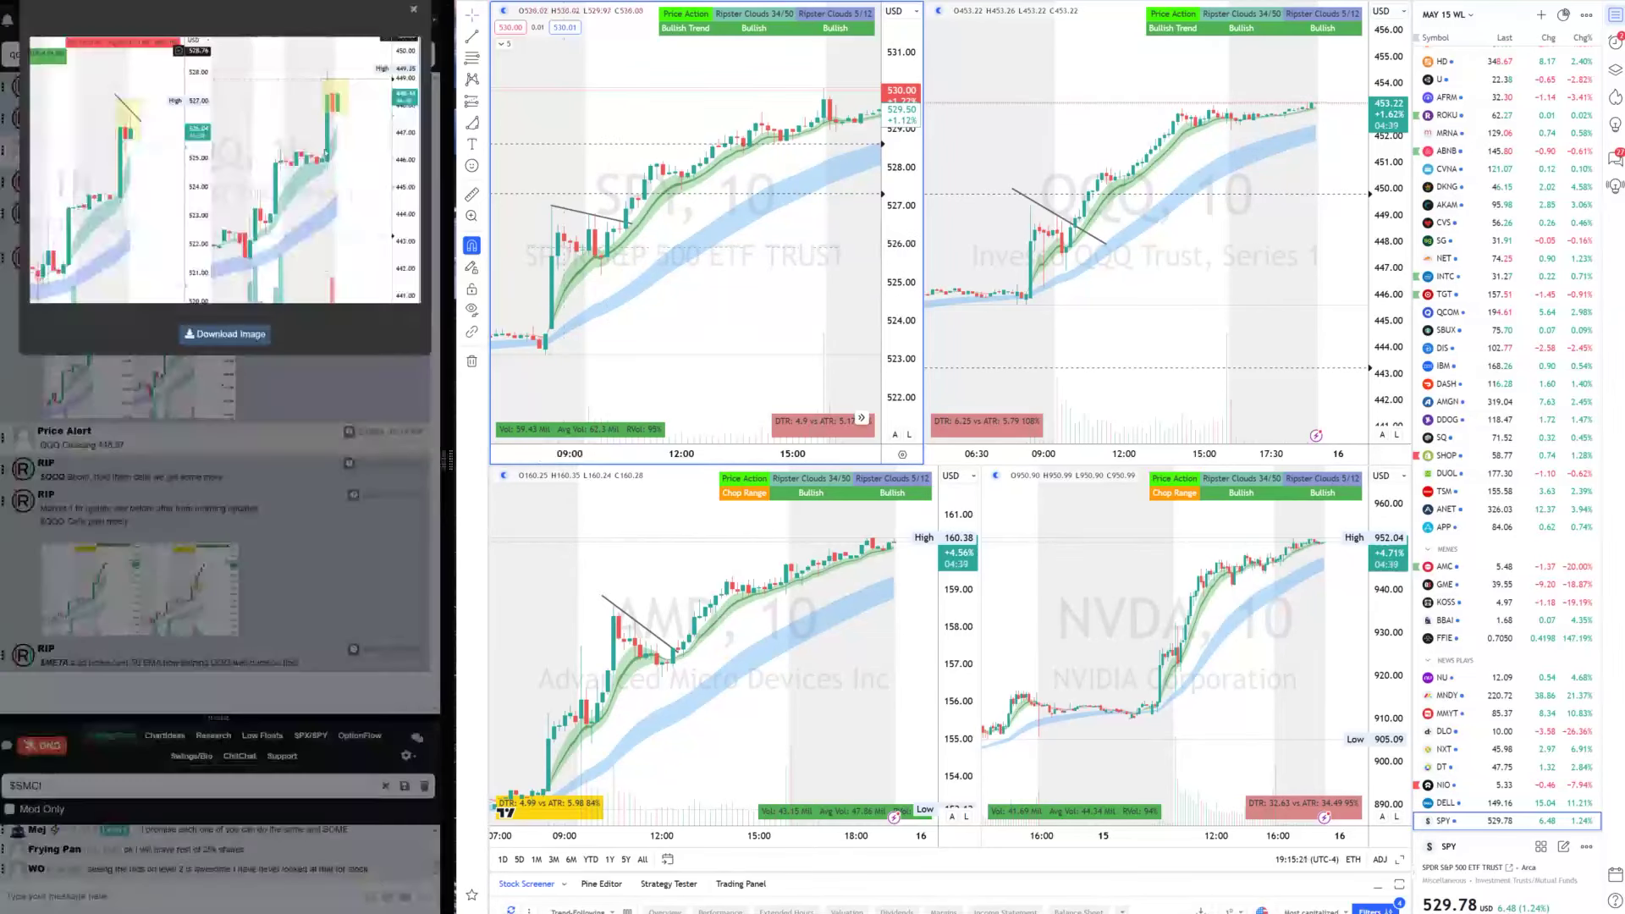
{"action": "left_click", "coordinate": [175, 352]}
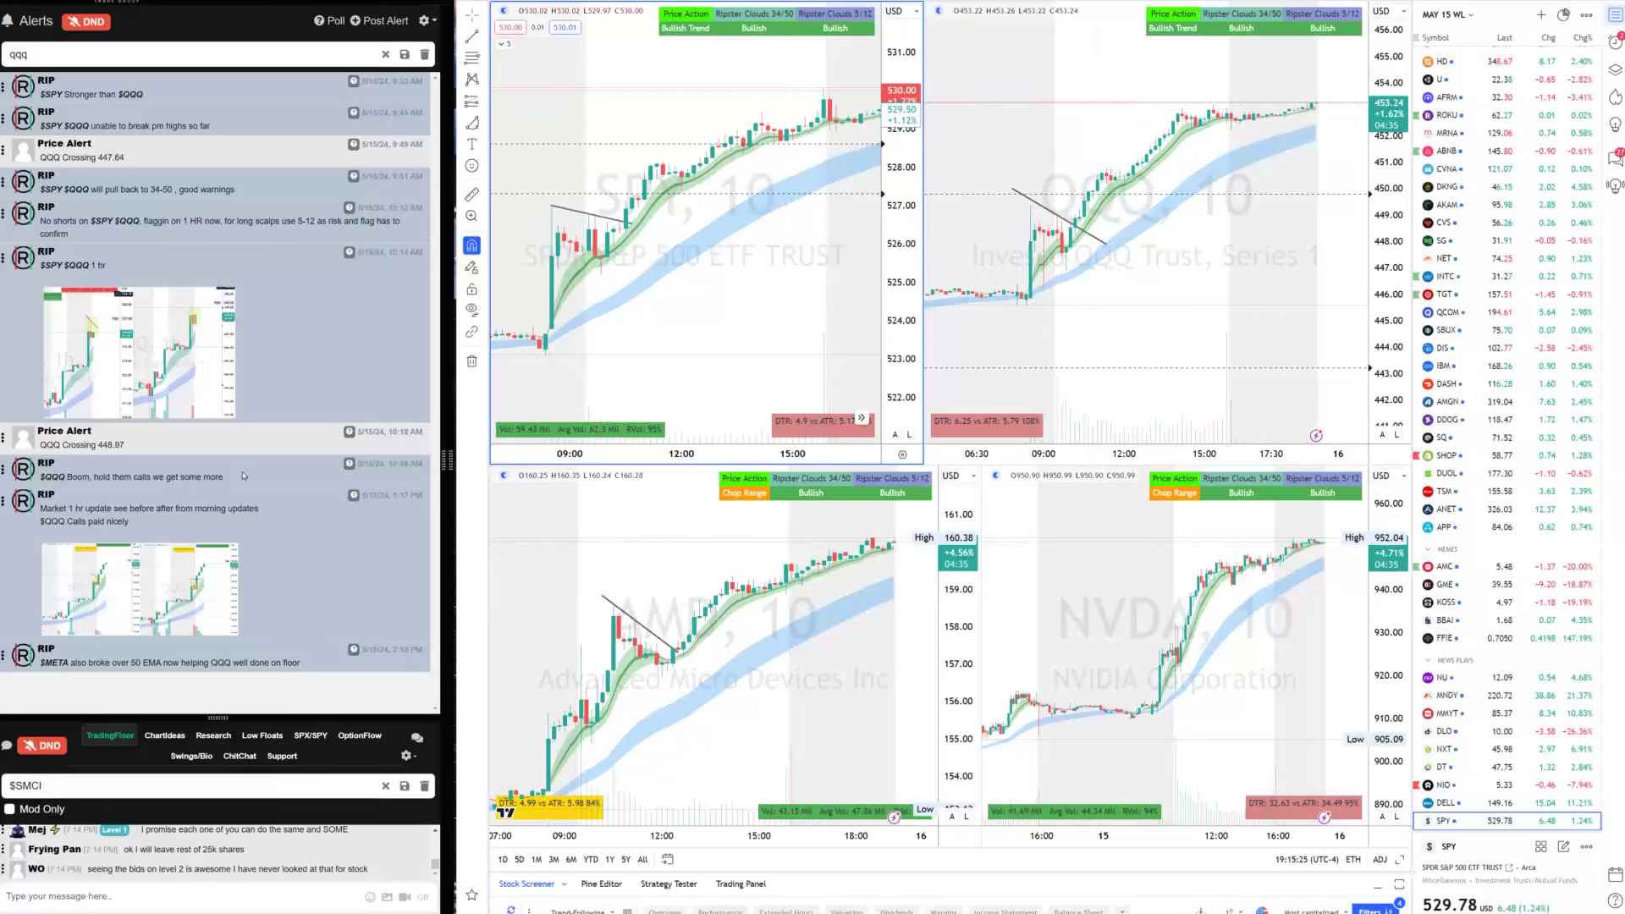
{"action": "left_click_drag", "start_coordinate": [39, 467], "coordinate": [226, 477]}
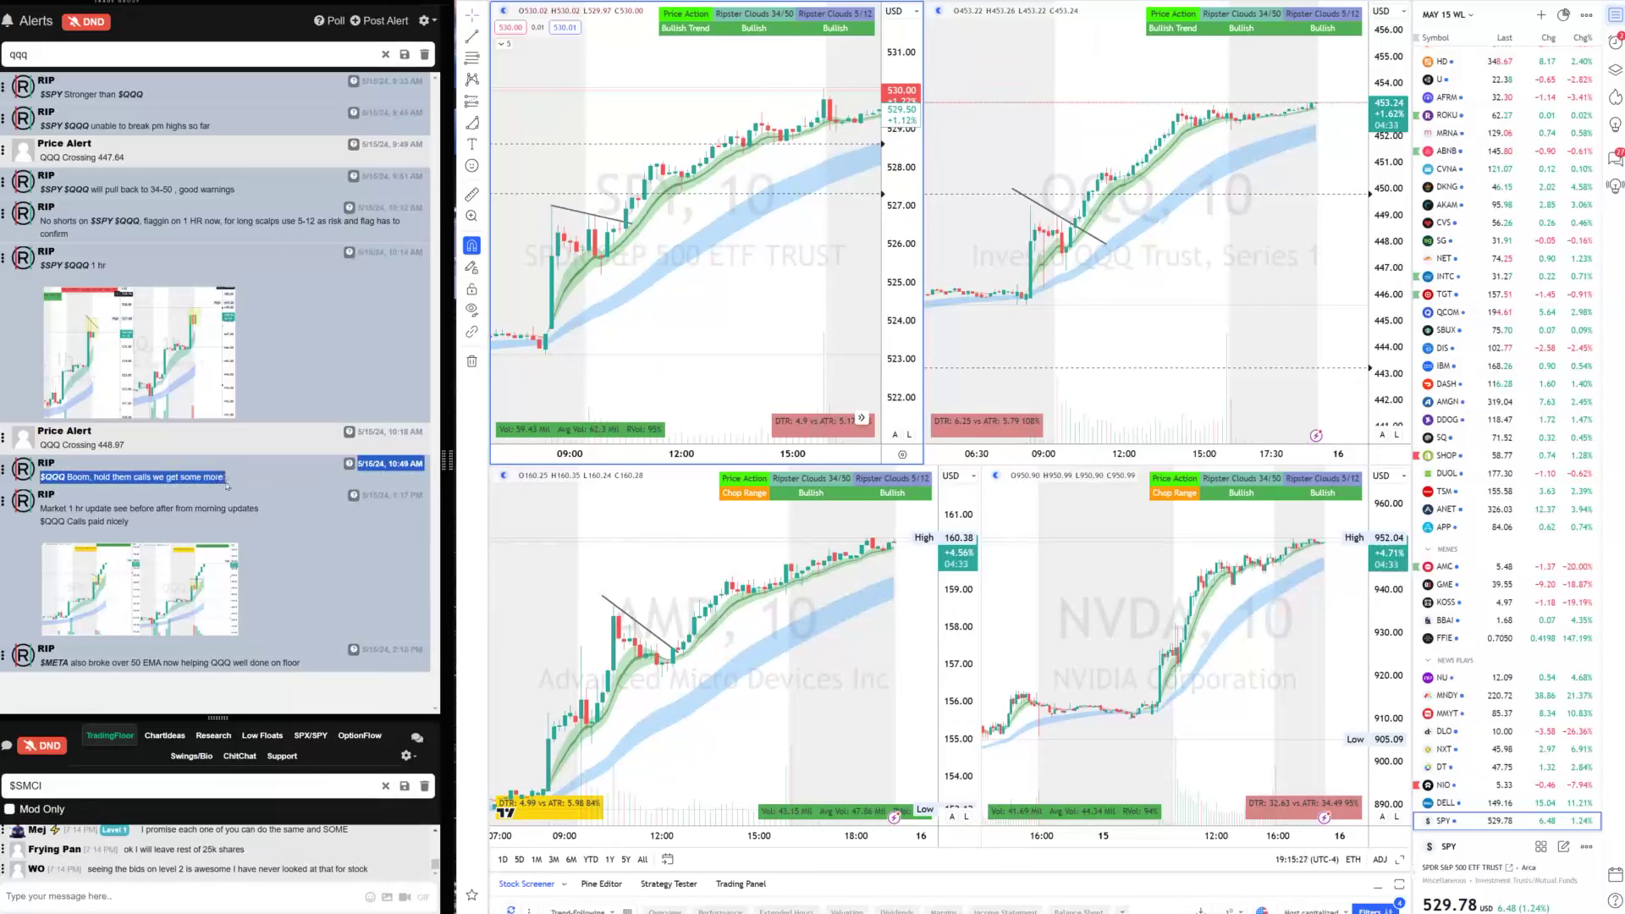
{"action": "left_click", "coordinate": [227, 487]}
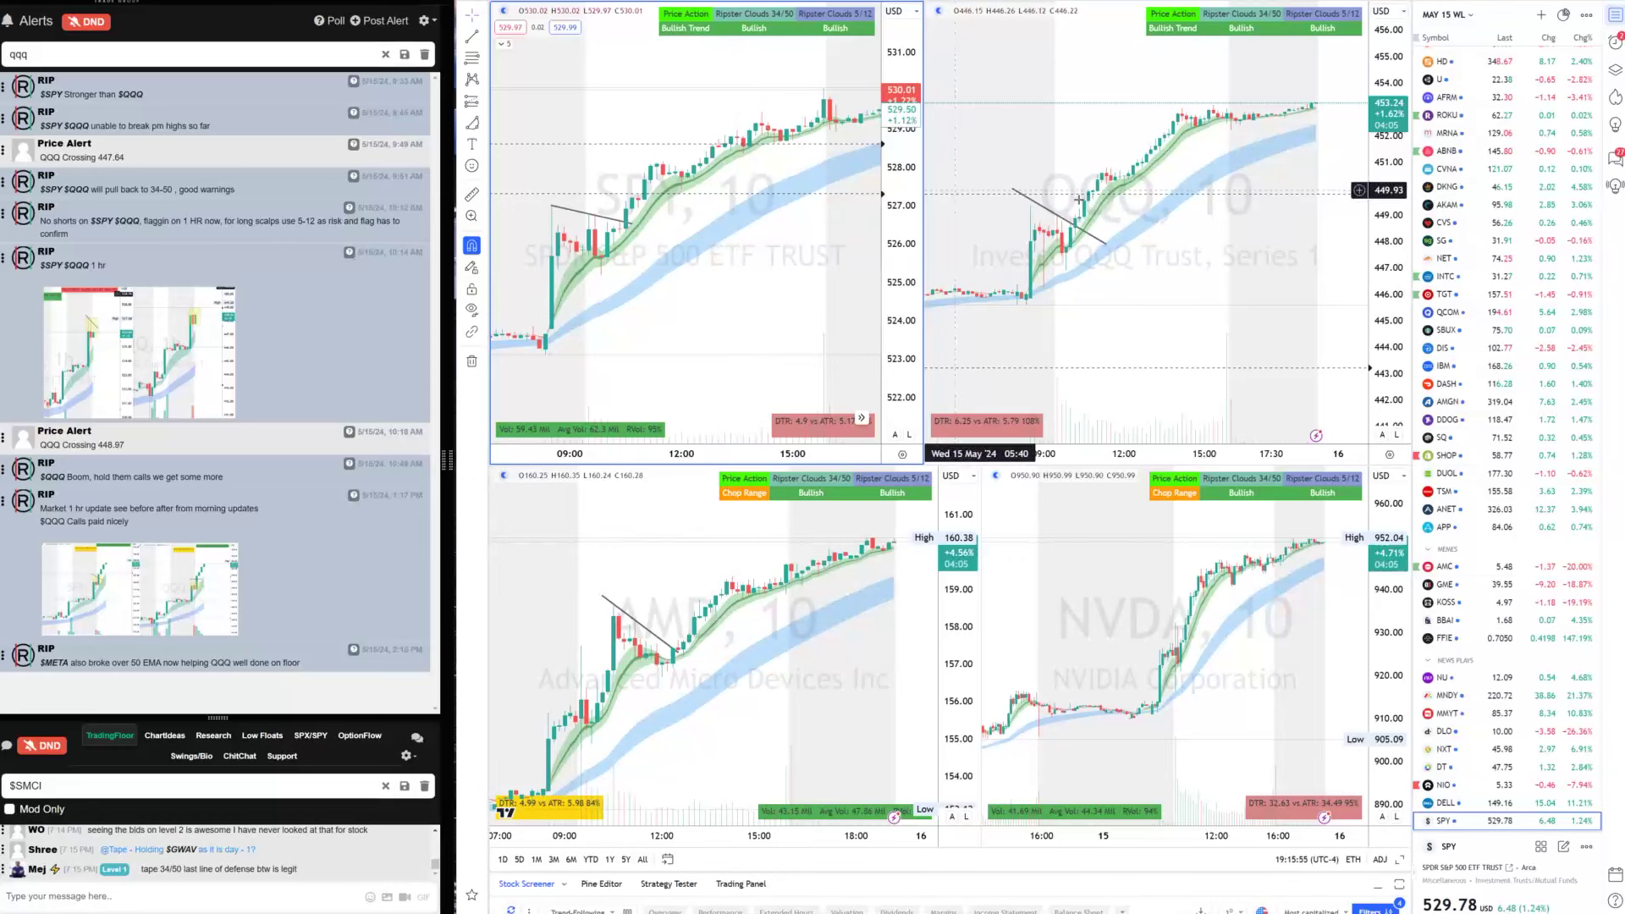
Zoom the QQQ chart out and back in, then change the alerts search from qqq to spy
{"action": "scroll", "coordinate": [1126, 254], "scroll_direction": "down", "scroll_amount": 3}
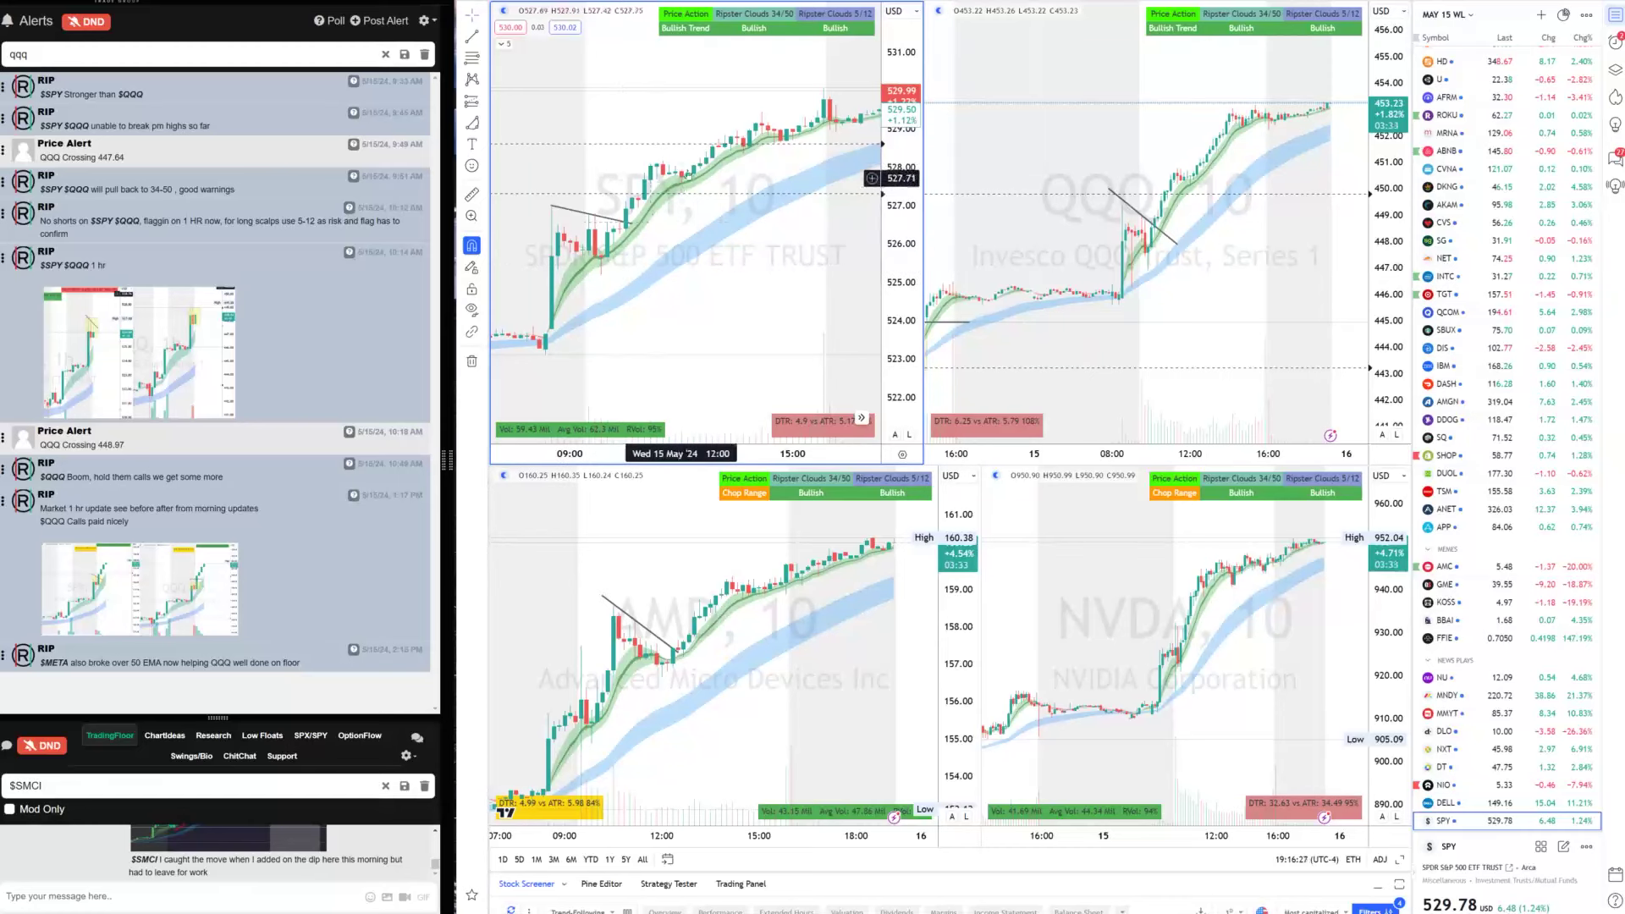
{"action": "scroll", "coordinate": [1080, 224], "scroll_direction": "up", "scroll_amount": 3}
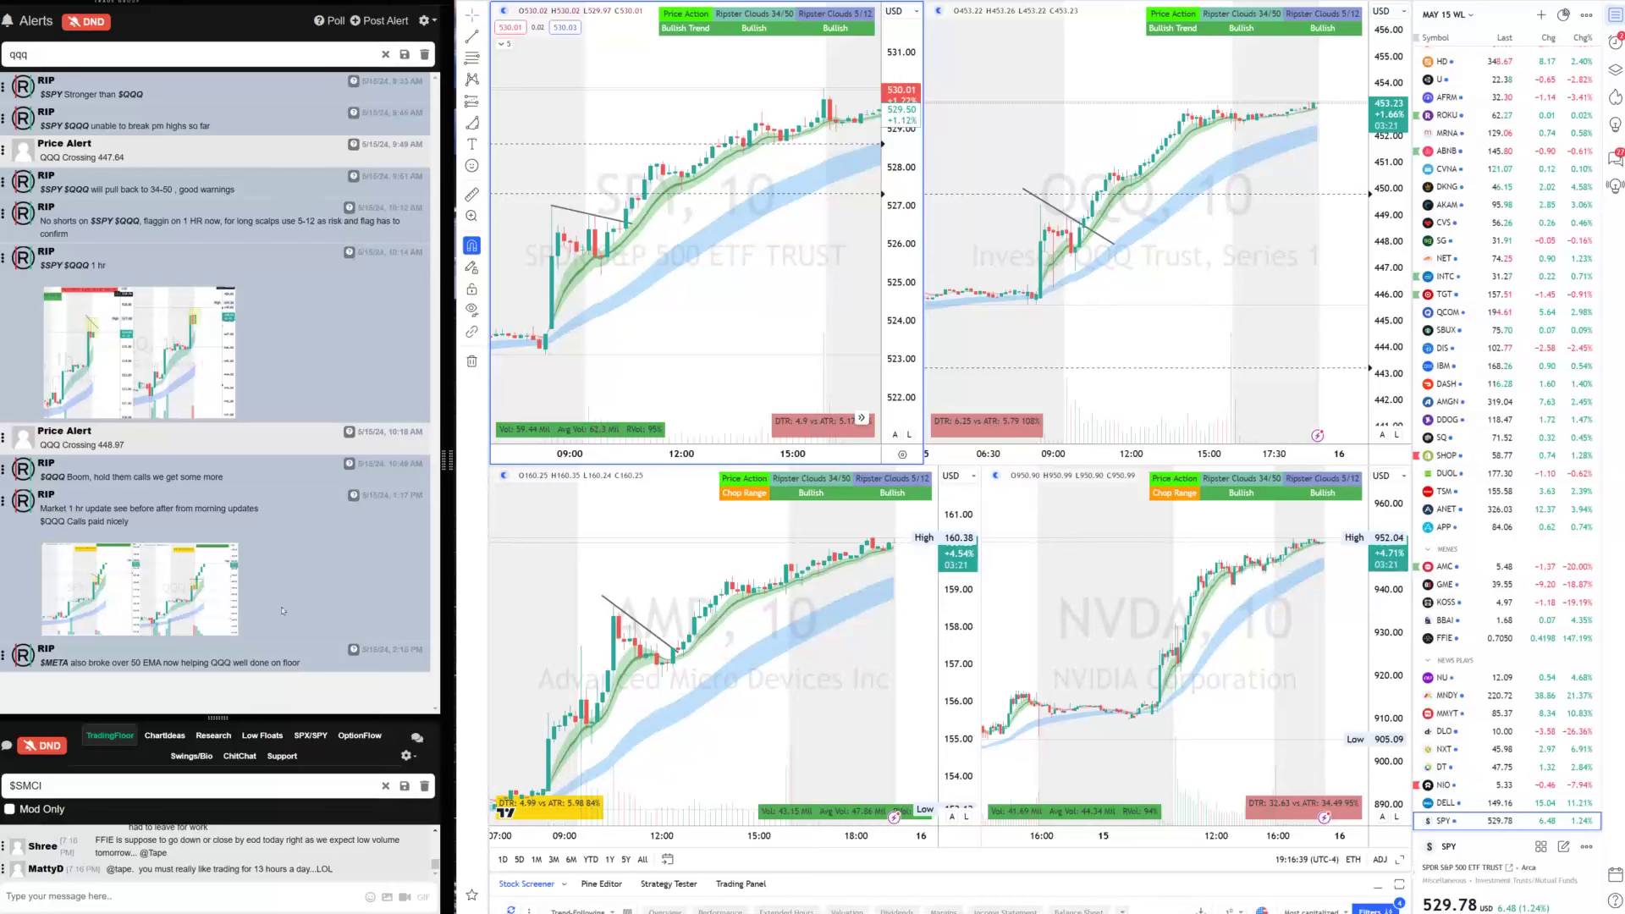
{"action": "double_click", "coordinate": [85, 51]}
{"action": "type", "text": "spy"}
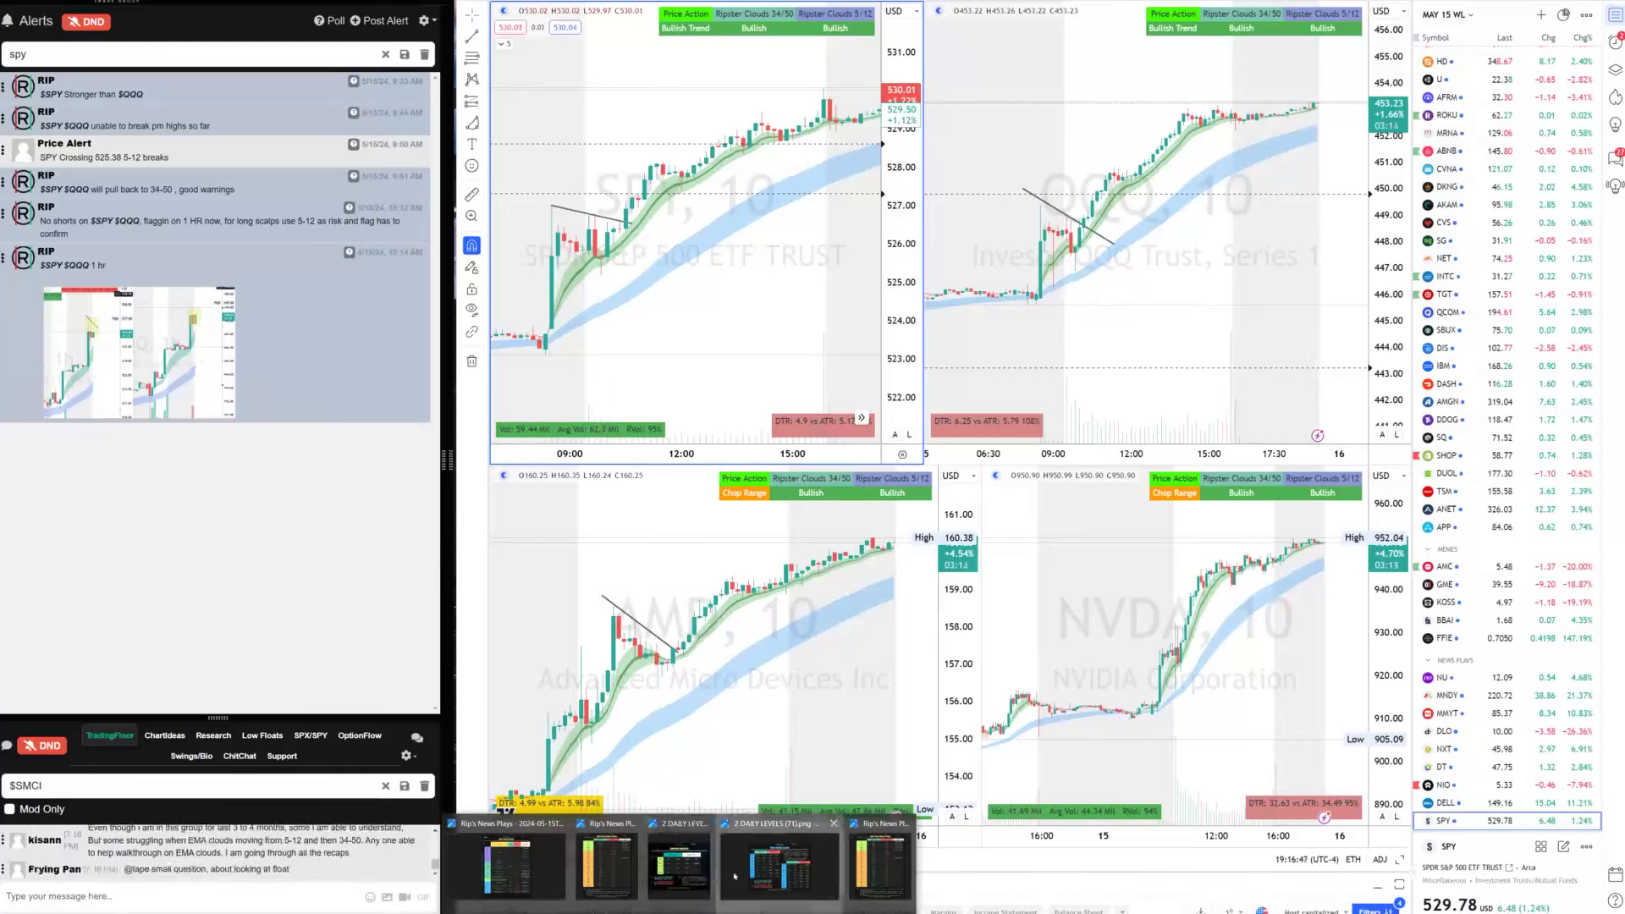
{"action": "left_click", "coordinate": [734, 875]}
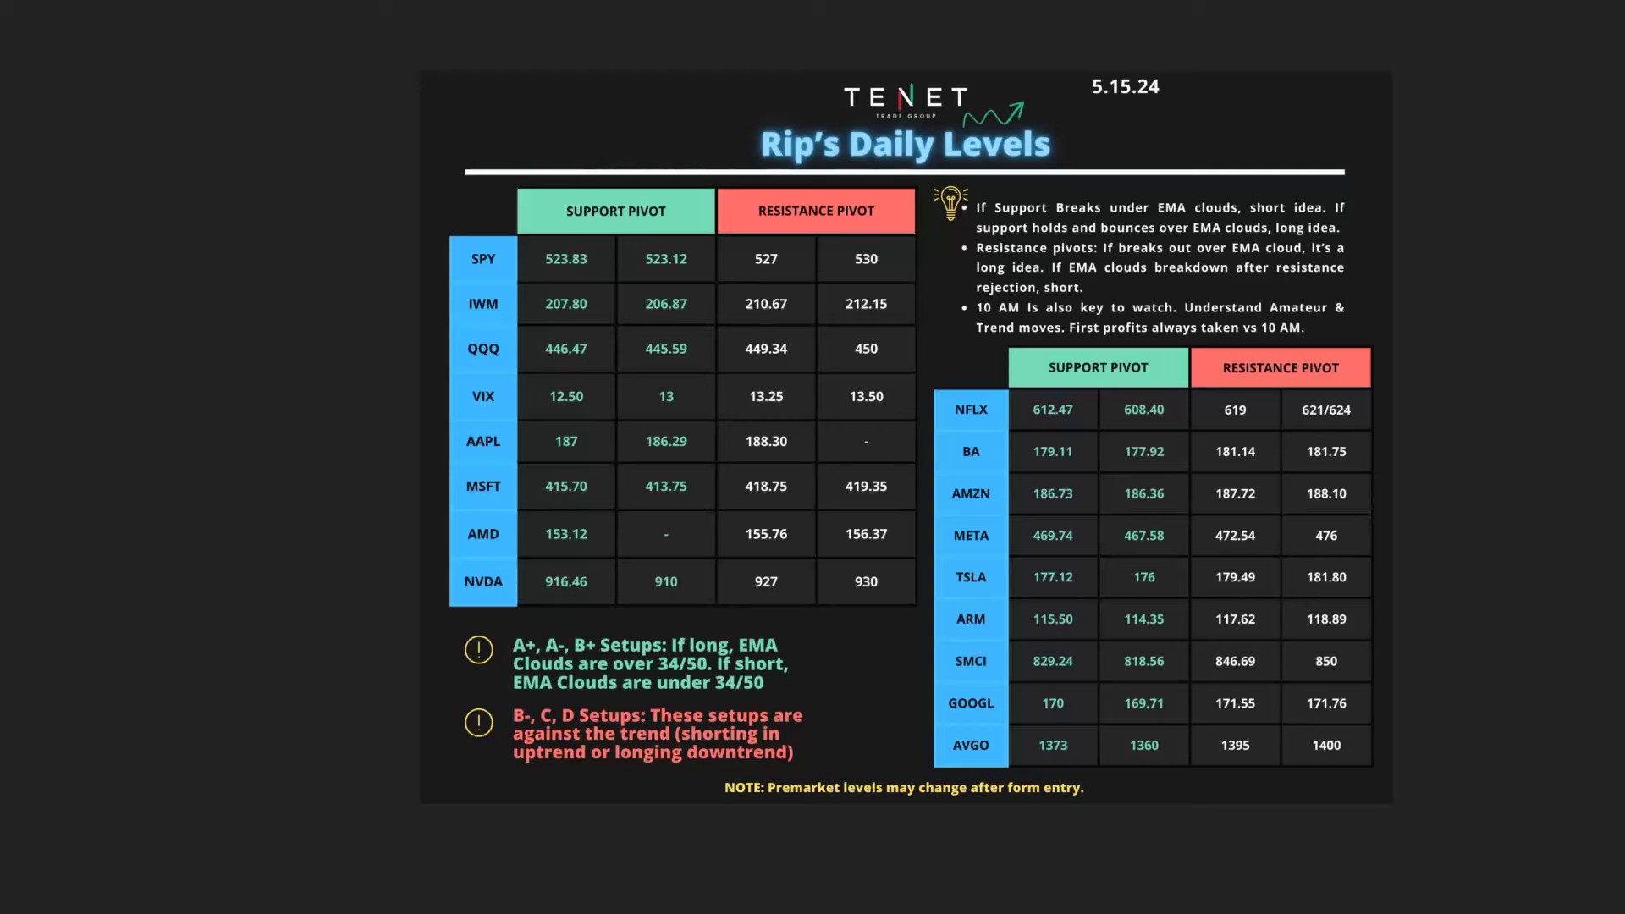
{"action": "key", "text": "alt+Tab"}
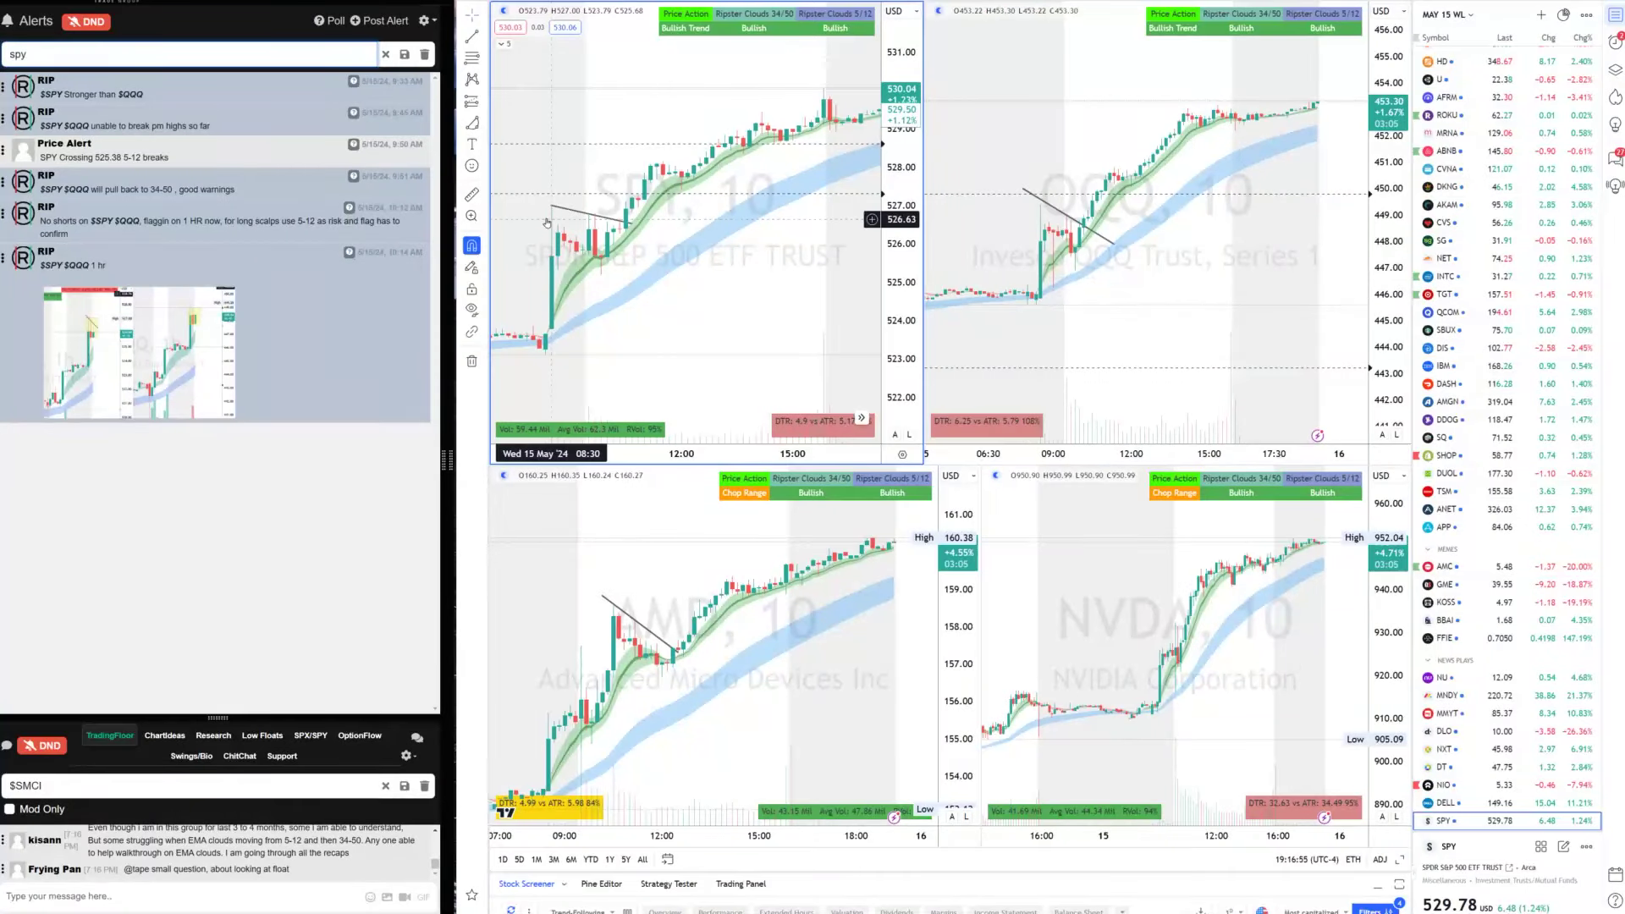
Draw a horizontal trend line at SPY's morning high near 527
{"action": "left_click", "coordinate": [471, 36]}
{"action": "left_click", "coordinate": [546, 206]}
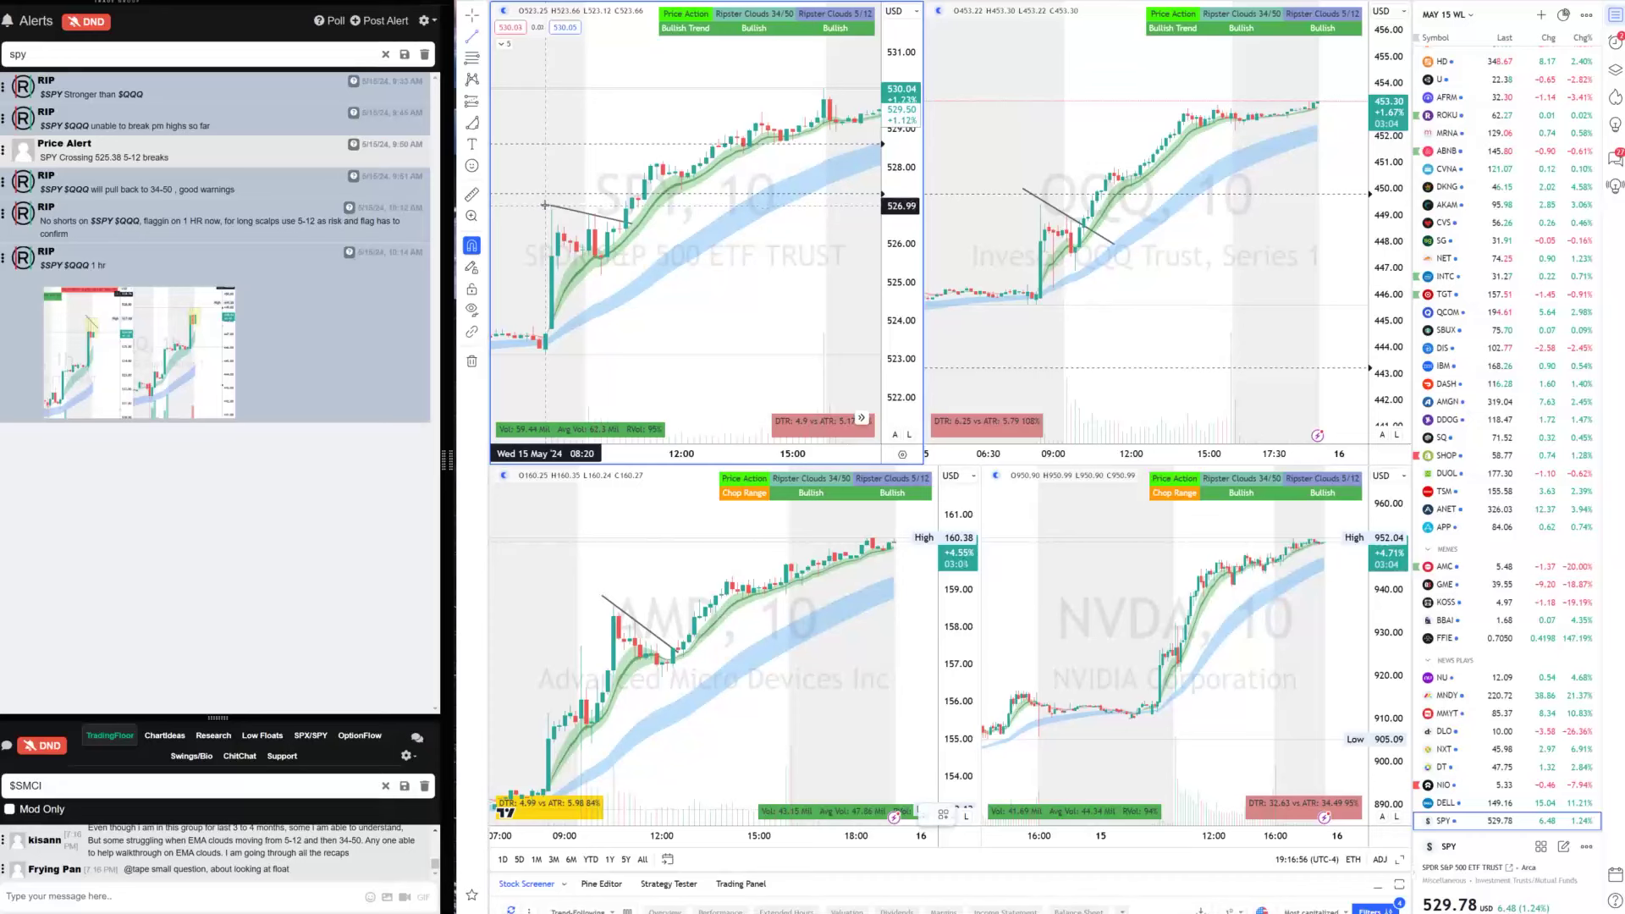
{"action": "left_click", "coordinate": [689, 207]}
{"action": "right_click", "coordinate": [690, 206]}
{"action": "left_click", "coordinate": [622, 174]}
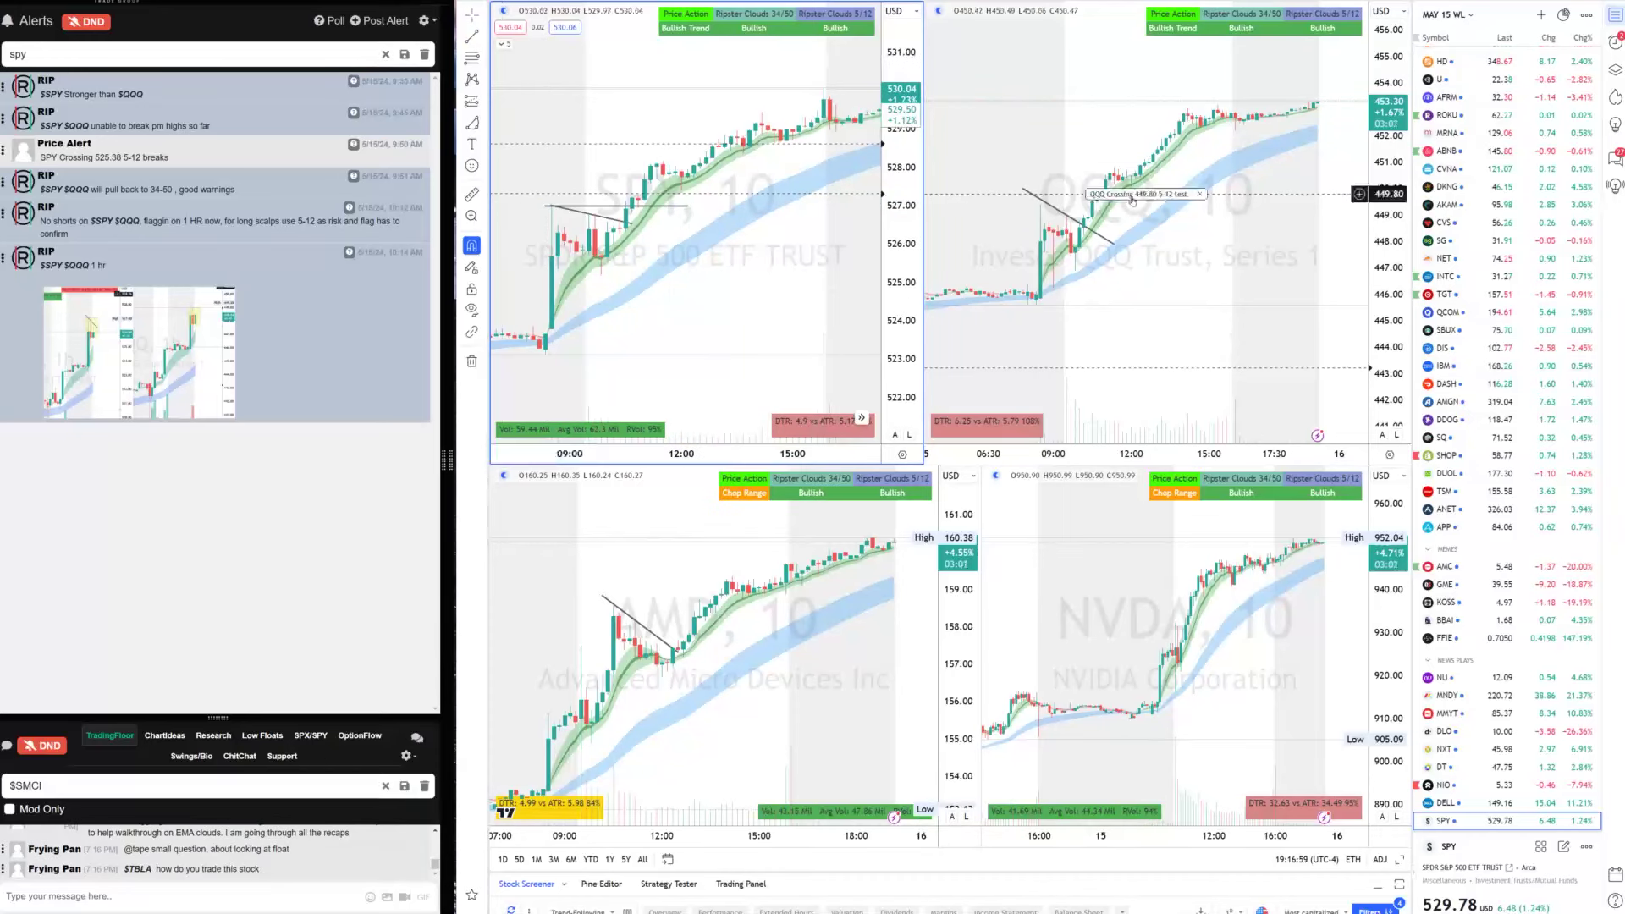
Draw a matching horizontal trend line at QQQ's morning high near 449.8
{"action": "key", "text": "alt+t"}
{"action": "left_click", "coordinate": [1023, 202]}
{"action": "left_click", "coordinate": [1140, 204]}
{"action": "right_click", "coordinate": [1140, 204]}
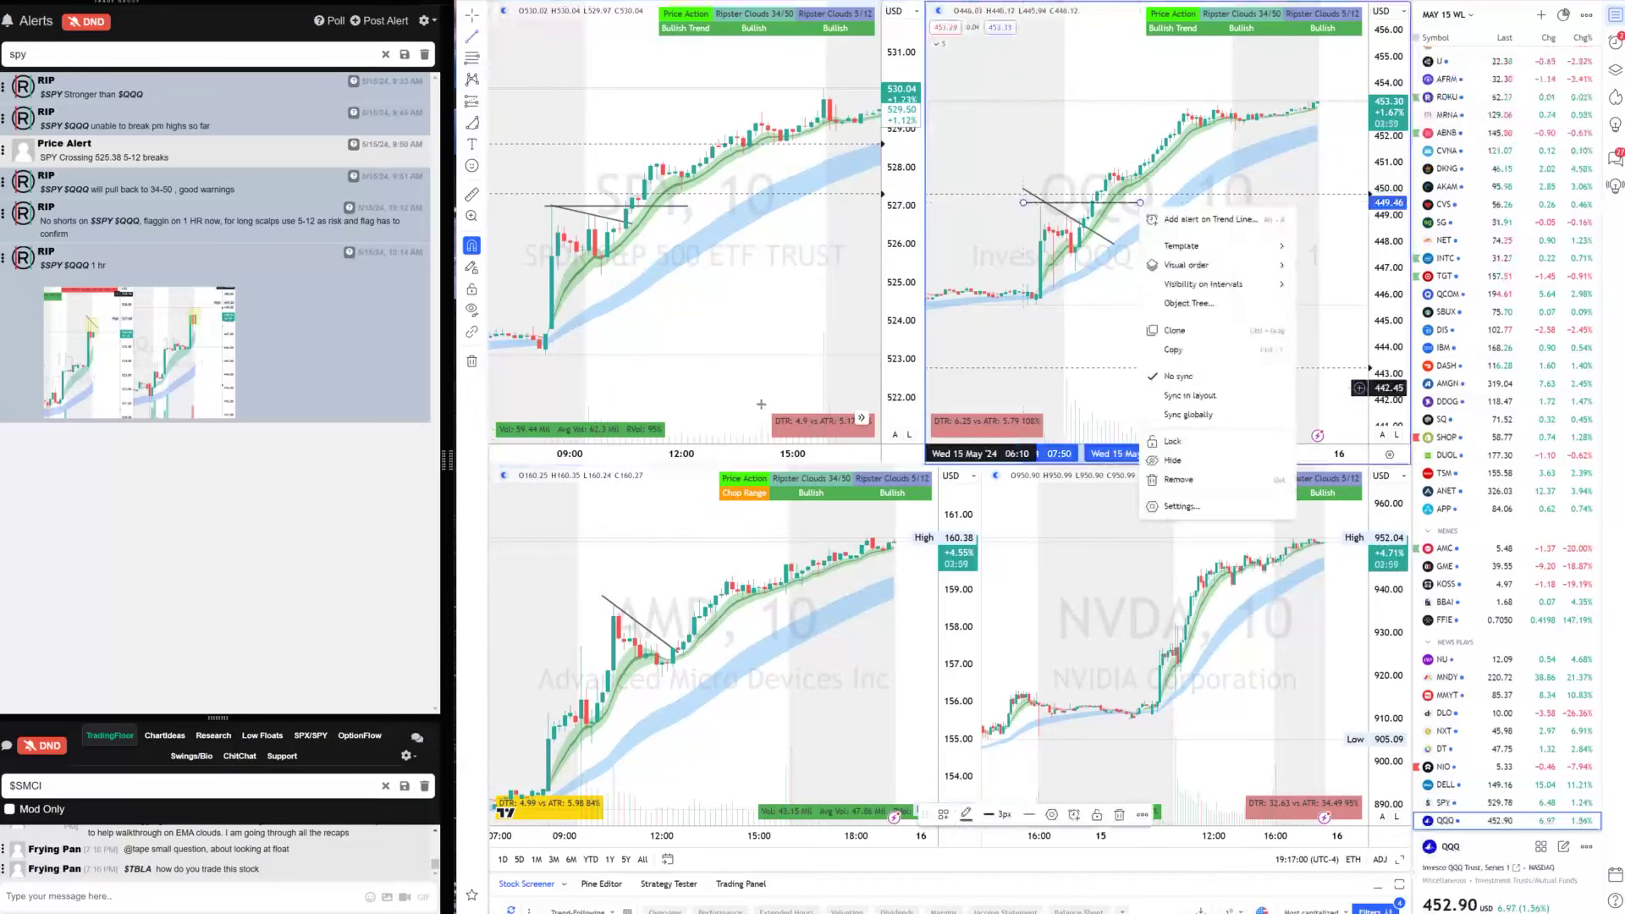
{"action": "left_click", "coordinate": [1101, 112]}
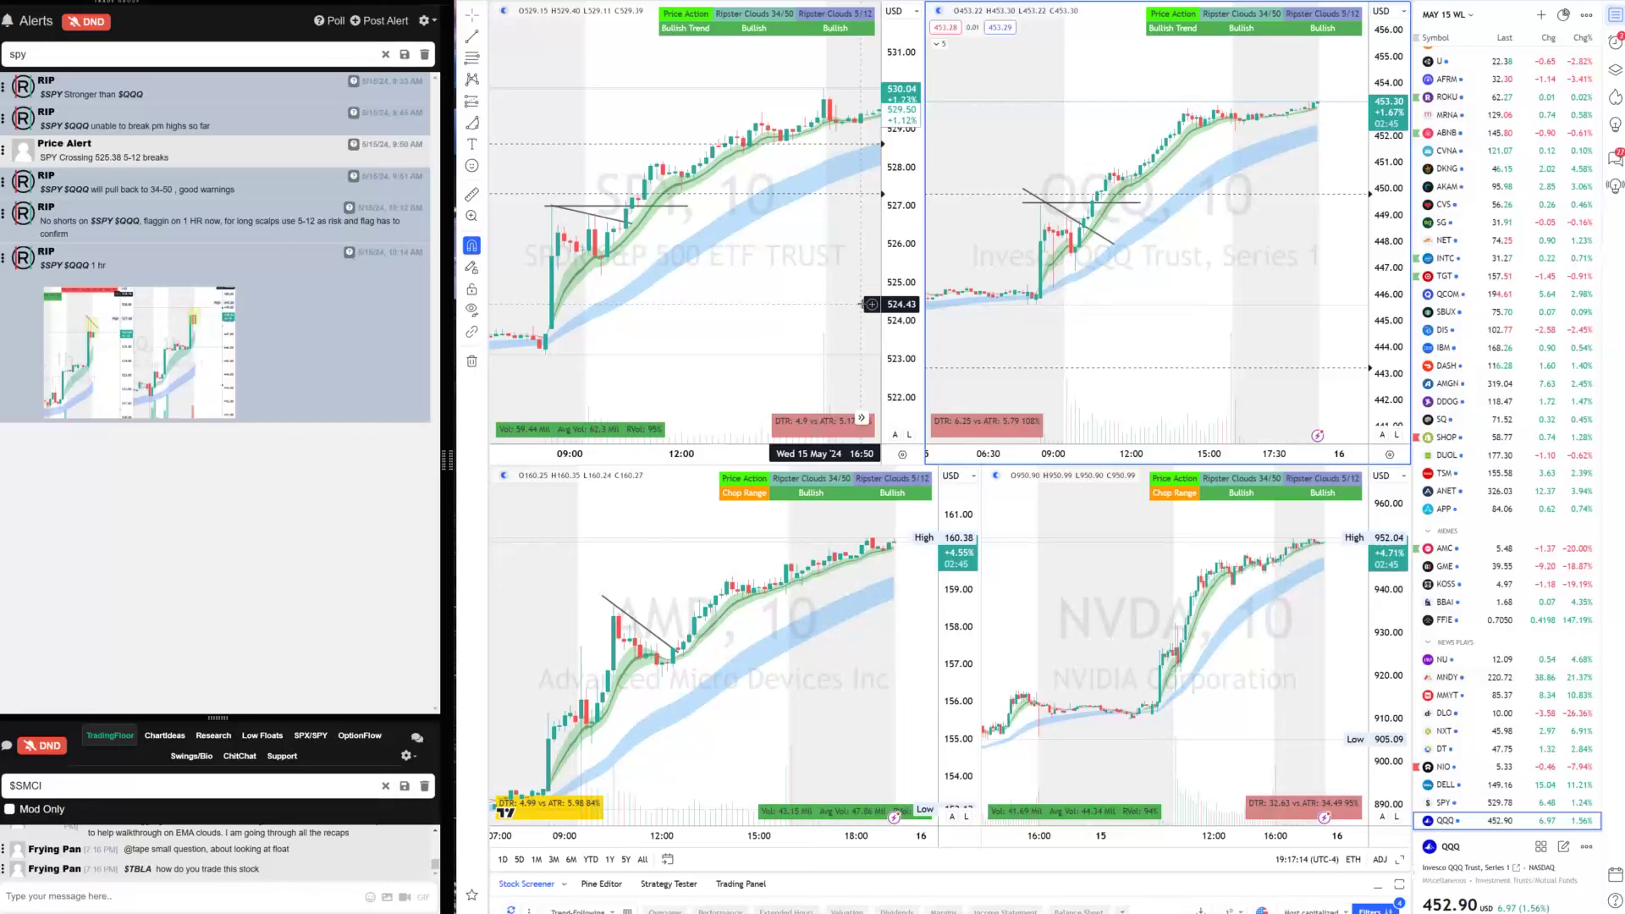
{"action": "double_click", "coordinate": [112, 61]}
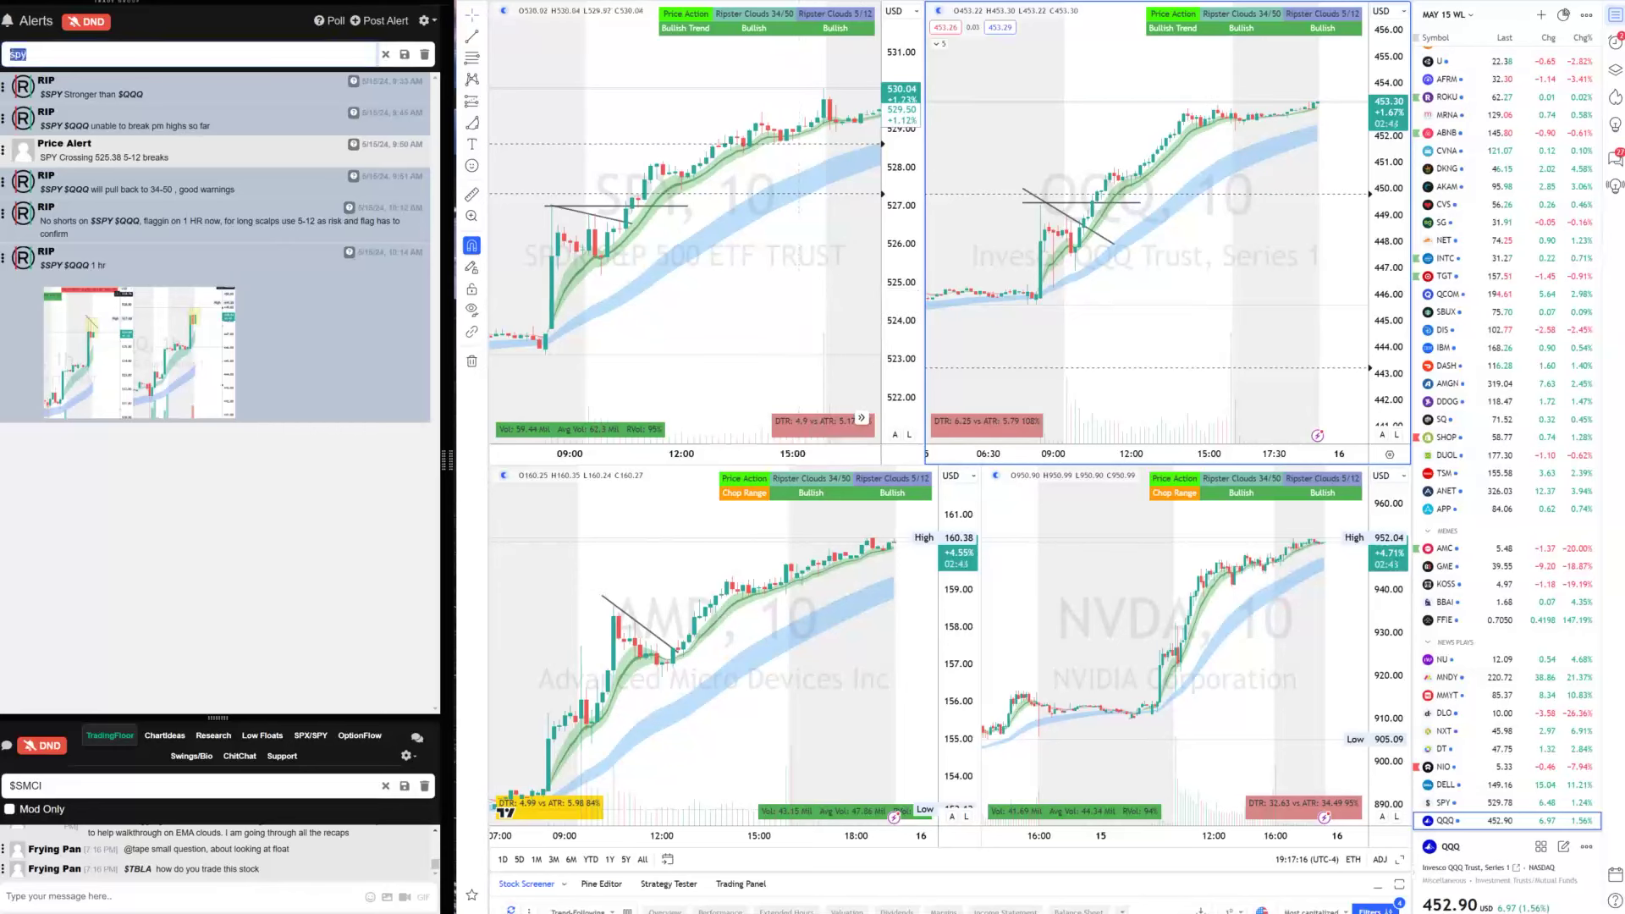
Search the alerts for poll, review the day-so-far poll percentages, then clear the filter
{"action": "type", "text": "poll"}
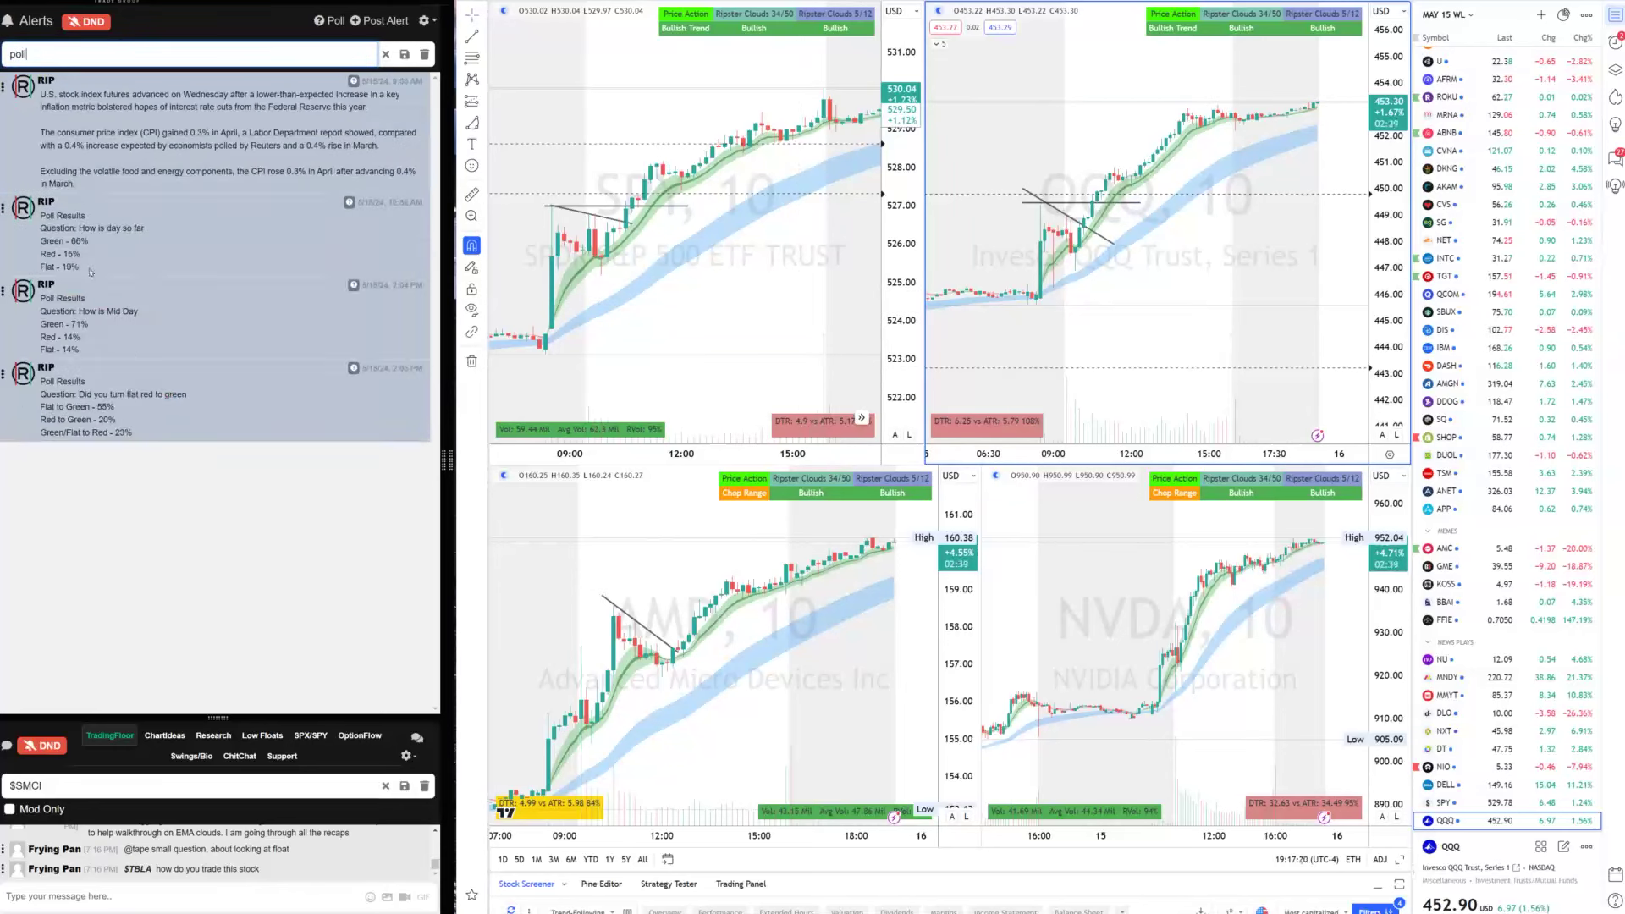
{"action": "left_click_drag", "start_coordinate": [89, 271], "coordinate": [41, 227]}
{"action": "left_click", "coordinate": [109, 326]}
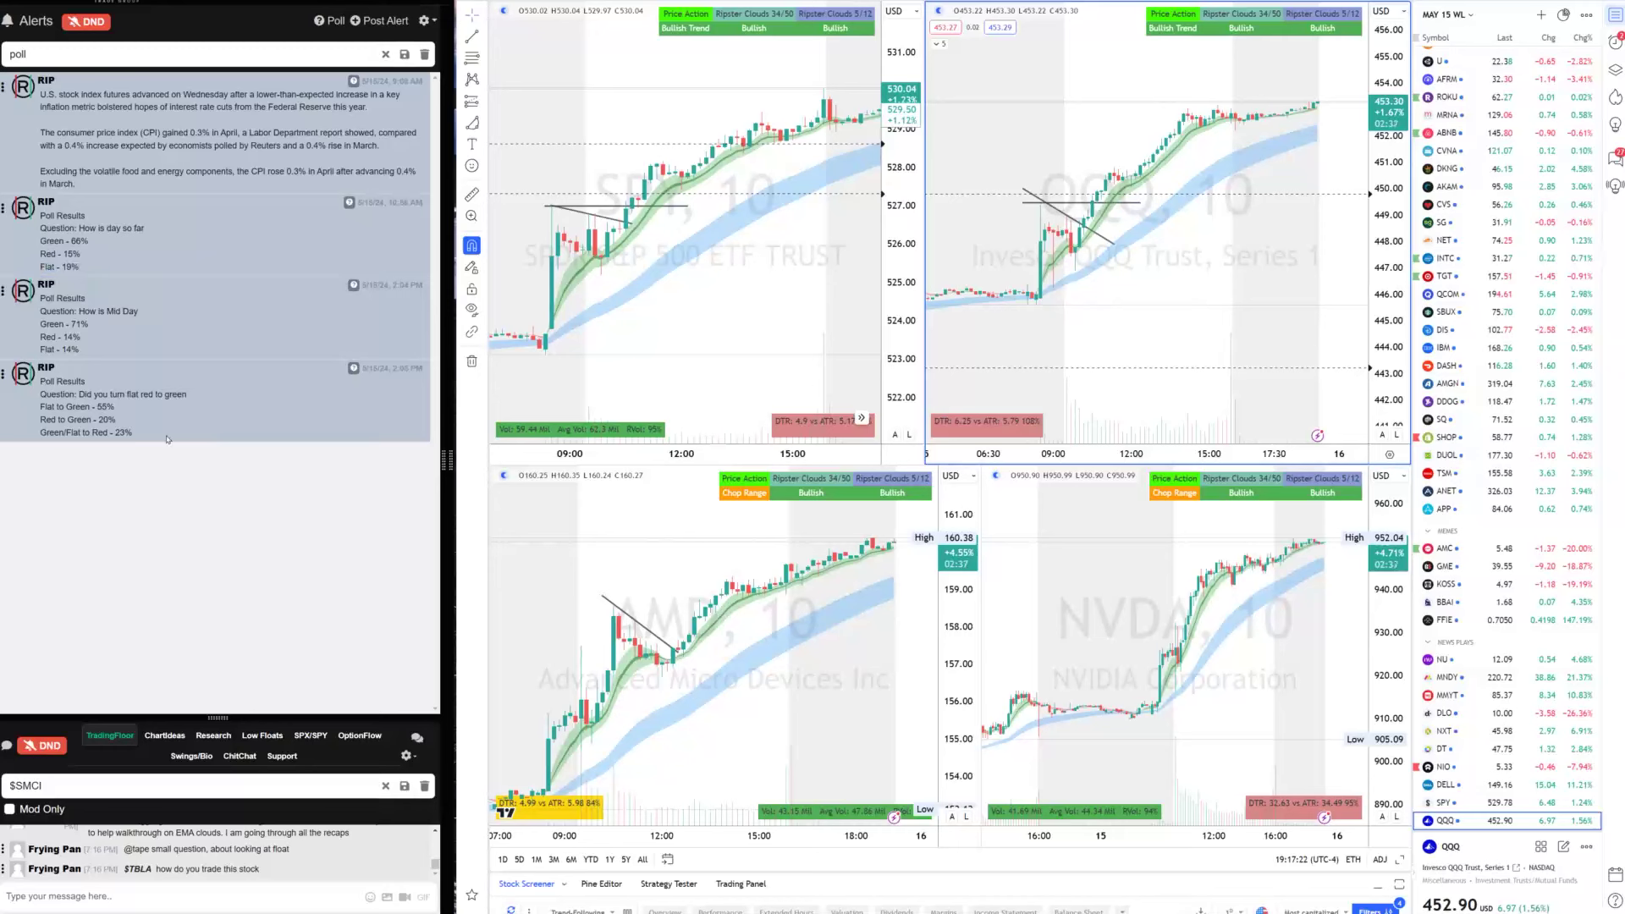
{"action": "left_click_drag", "start_coordinate": [167, 439], "coordinate": [81, 406]}
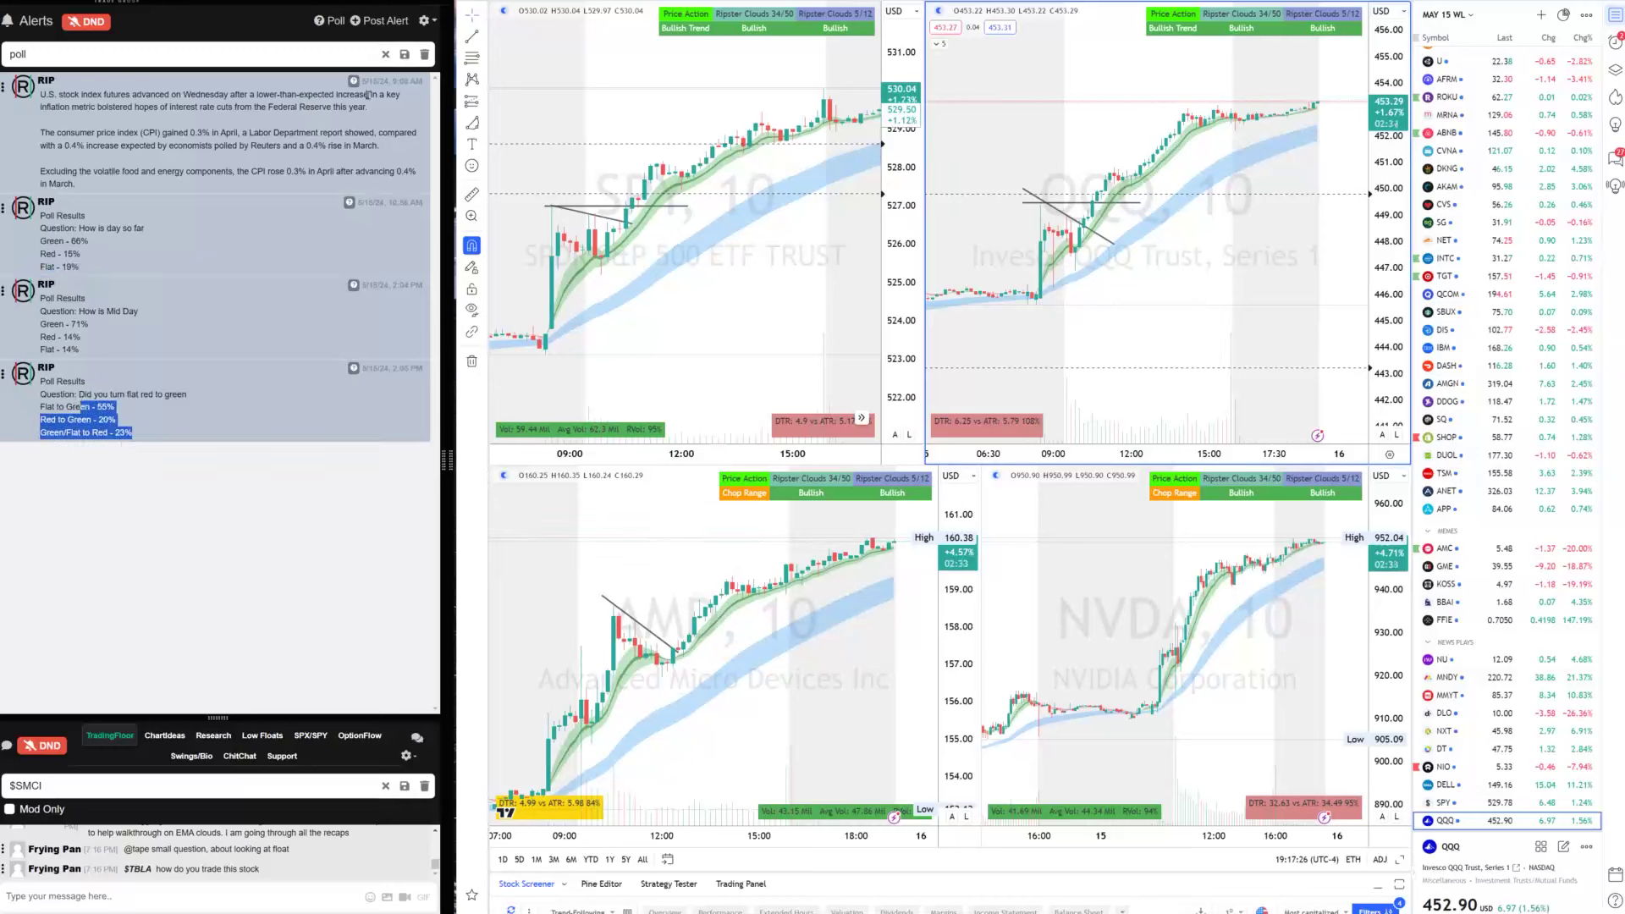
{"action": "left_click", "coordinate": [385, 53]}
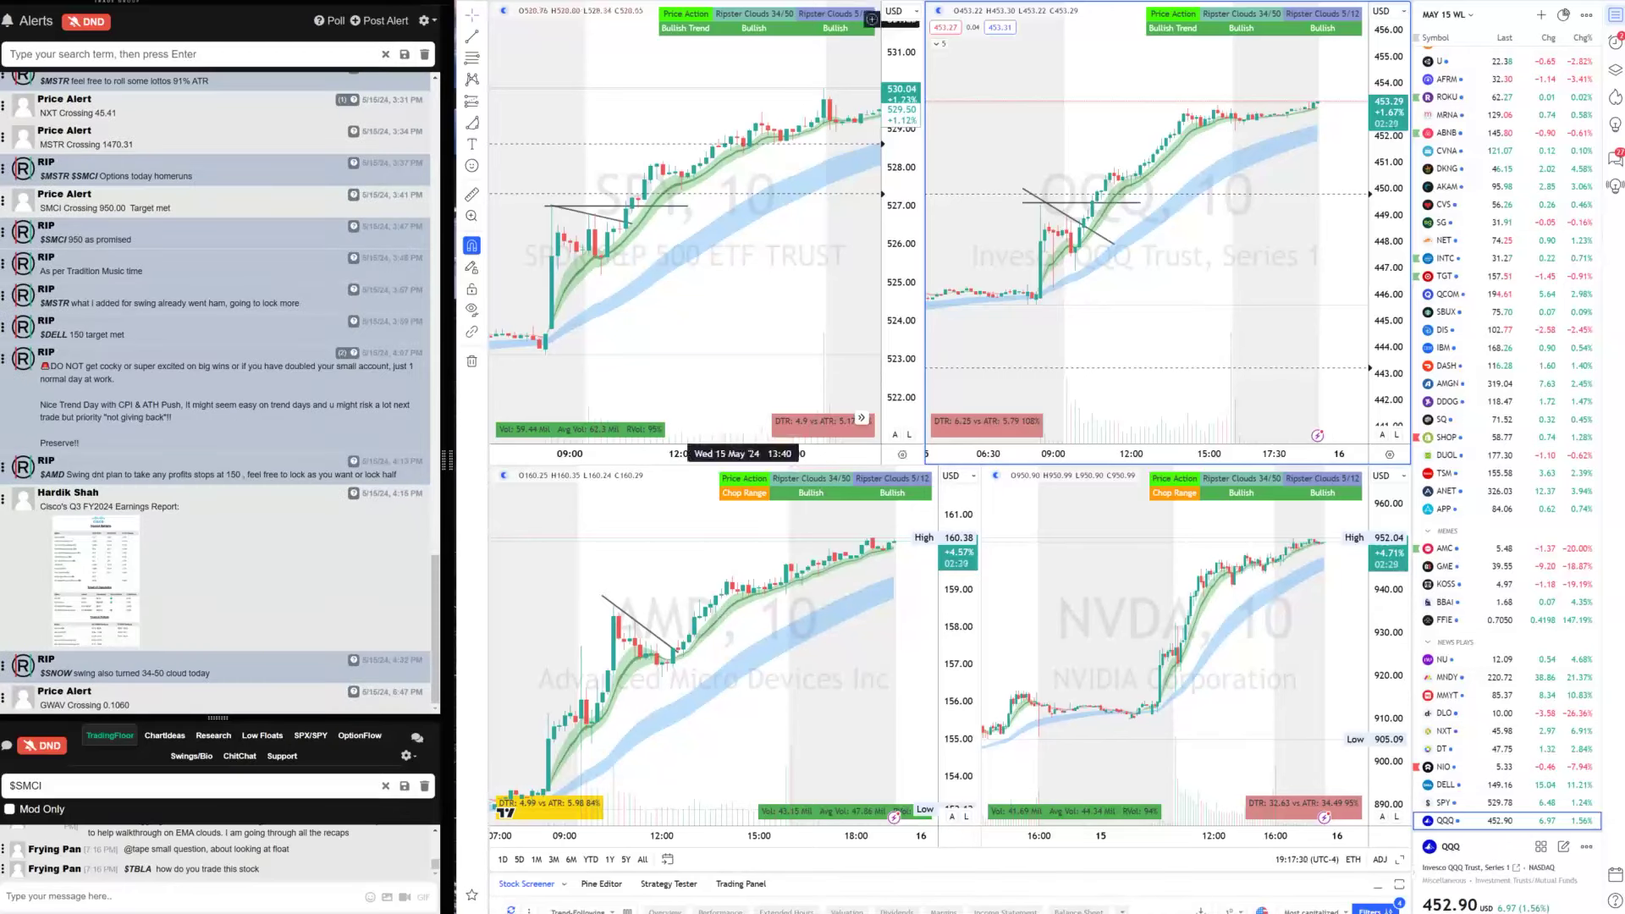
{"action": "left_click", "coordinate": [772, 1]}
{"action": "left_click", "coordinate": [829, 1]}
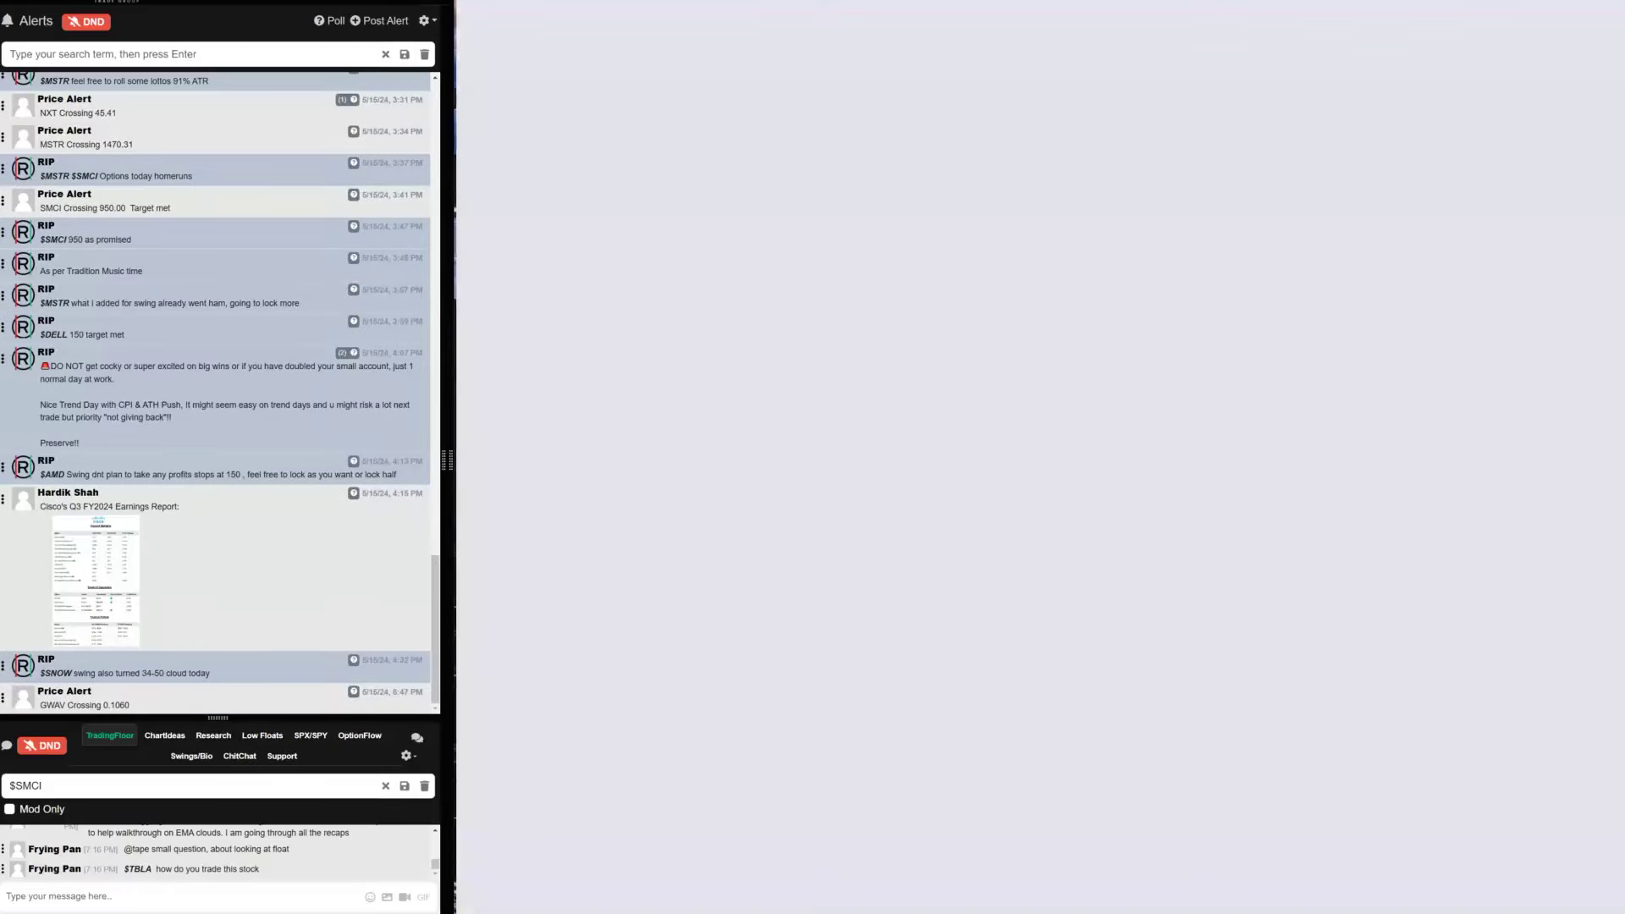
Load SPY on the daily chart and pan to frame the recent candles
{"action": "type", "text": "SPY"}
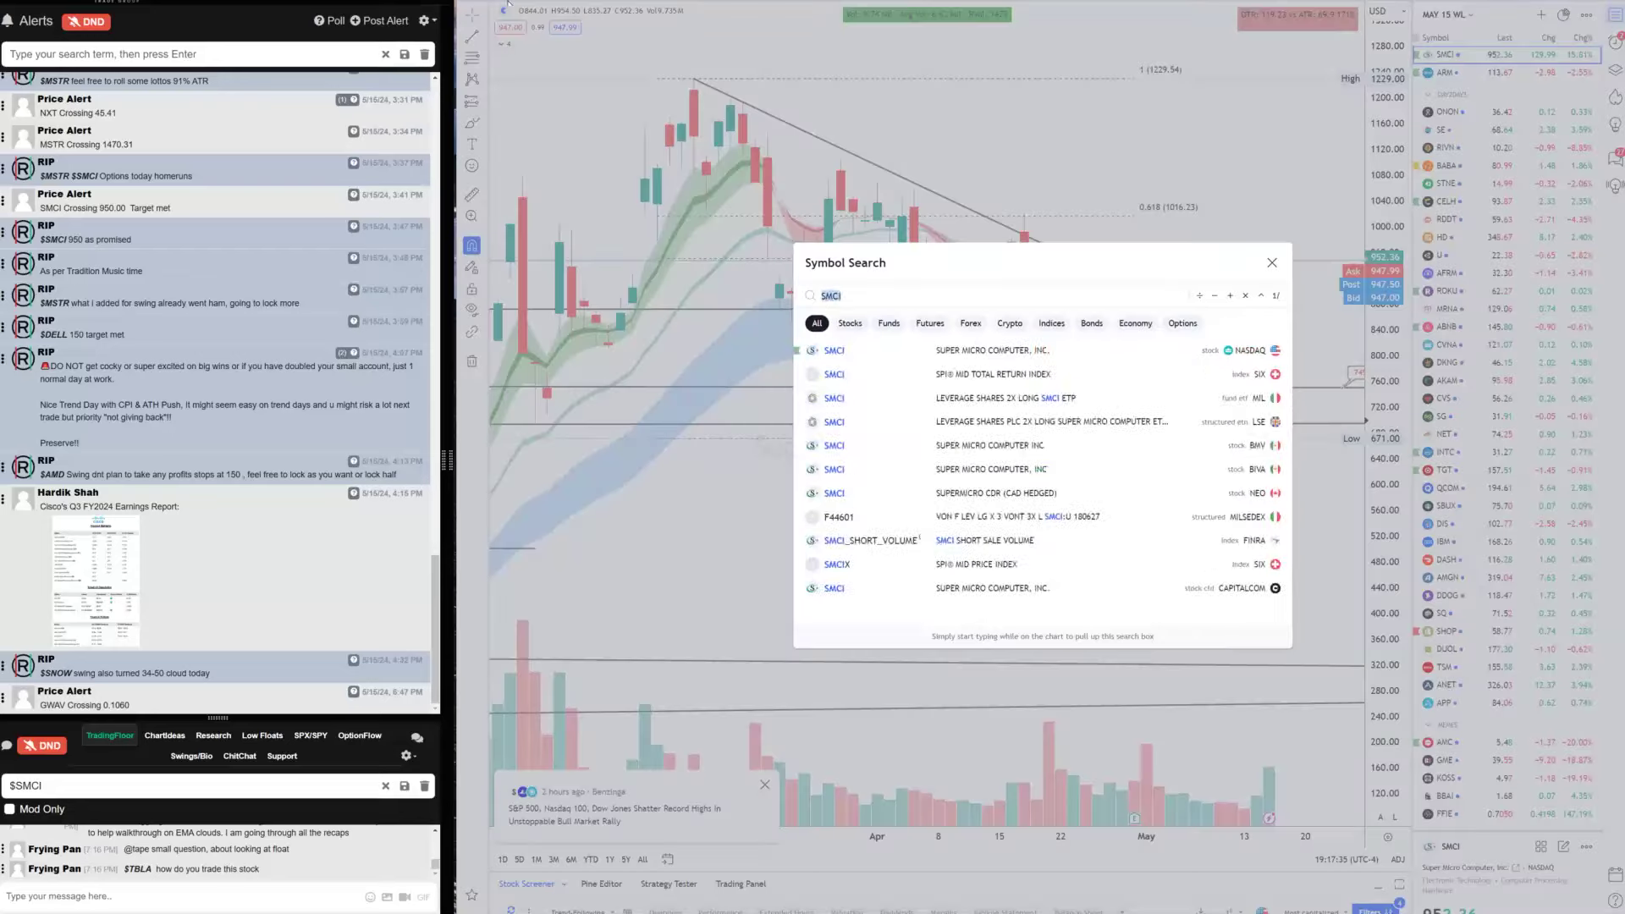
{"action": "key", "text": "Return"}
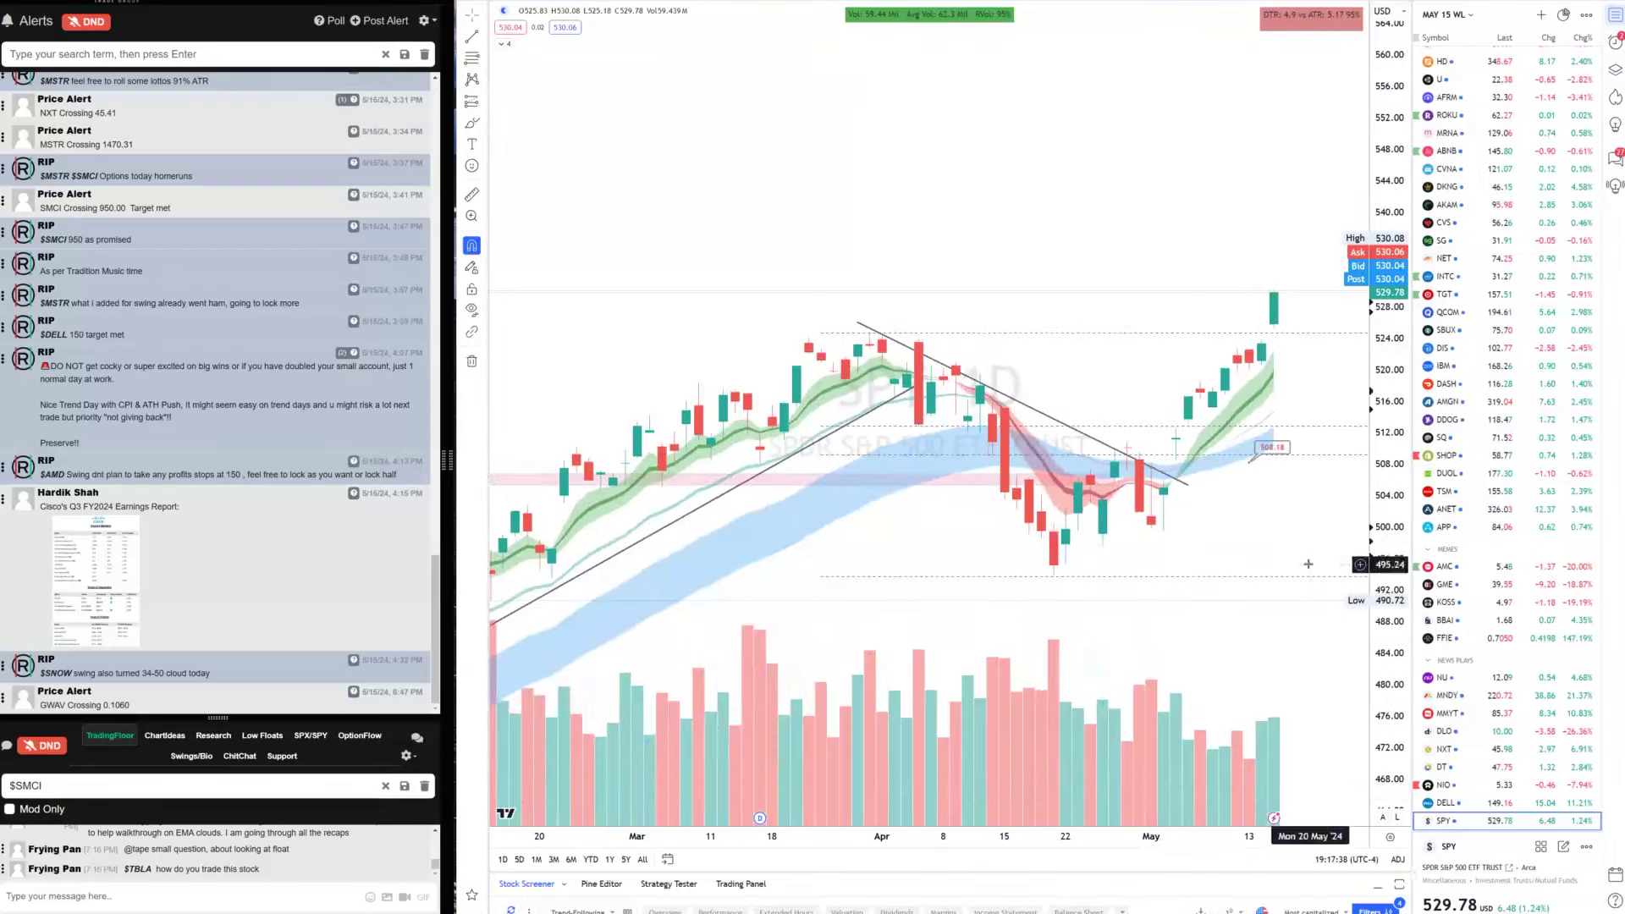
{"action": "scroll", "coordinate": [1309, 564], "scroll_direction": "down", "scroll_amount": 4}
{"action": "left_click_drag", "start_coordinate": [1303, 552], "coordinate": [1095, 373]}
Box SPY's April pullback with a rectangle, then return to the four-chart intraday layout
{"action": "left_click", "coordinate": [486, 131]}
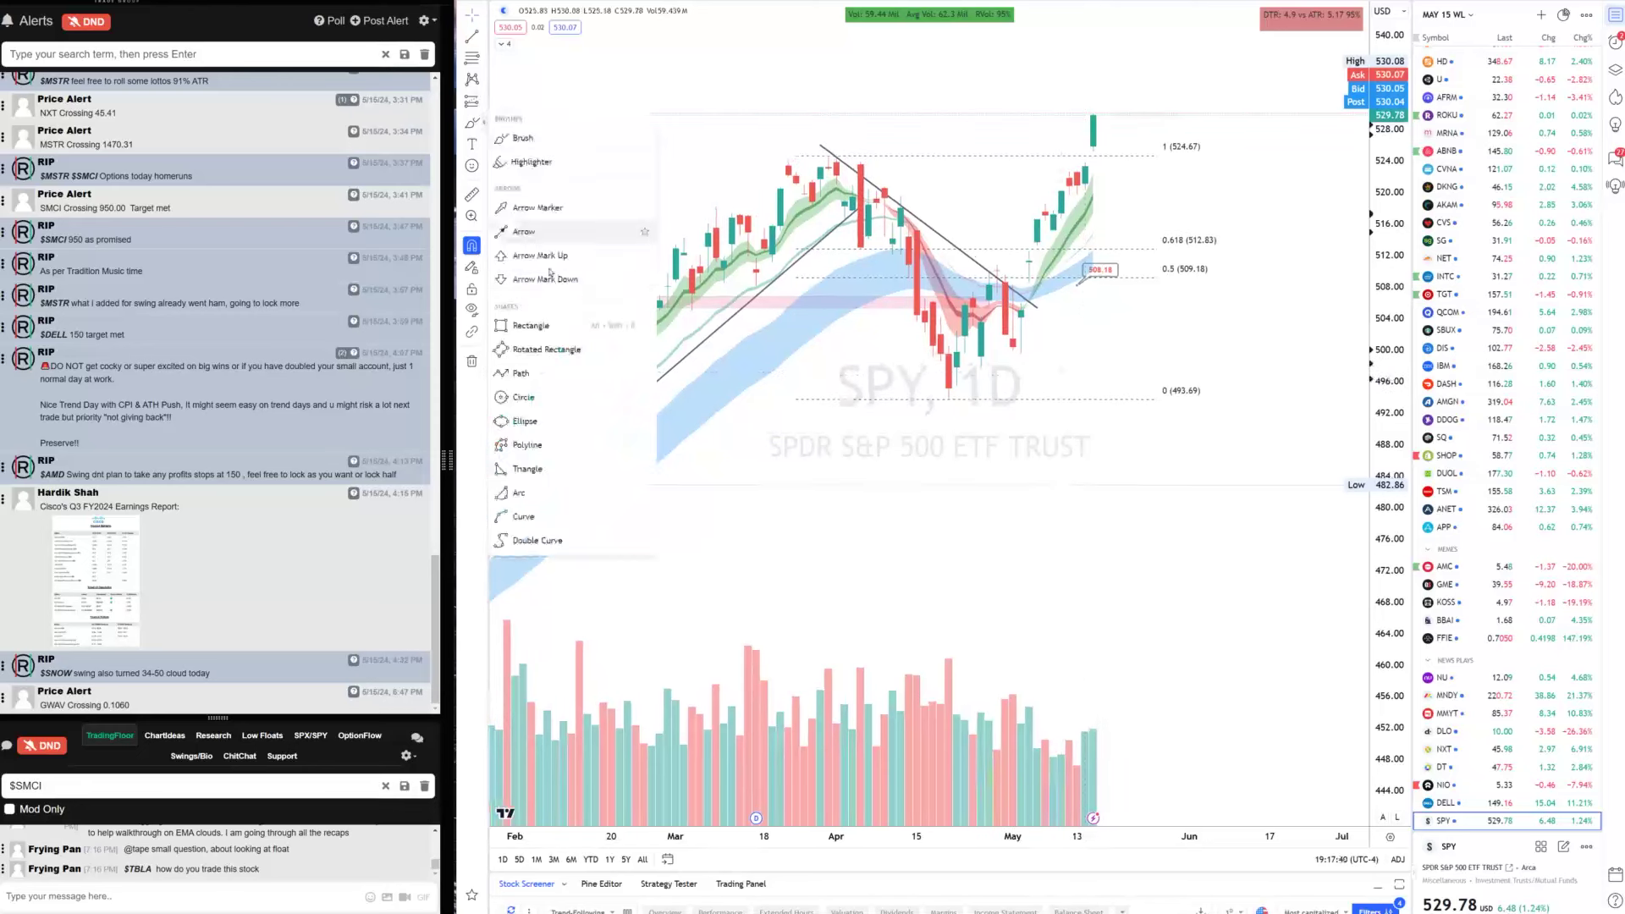
{"action": "left_click", "coordinate": [534, 326]}
{"action": "left_click_drag", "start_coordinate": [778, 147], "coordinate": [1164, 383]}
{"action": "right_click", "coordinate": [1165, 383]}
{"action": "left_click", "coordinate": [1141, 470]}
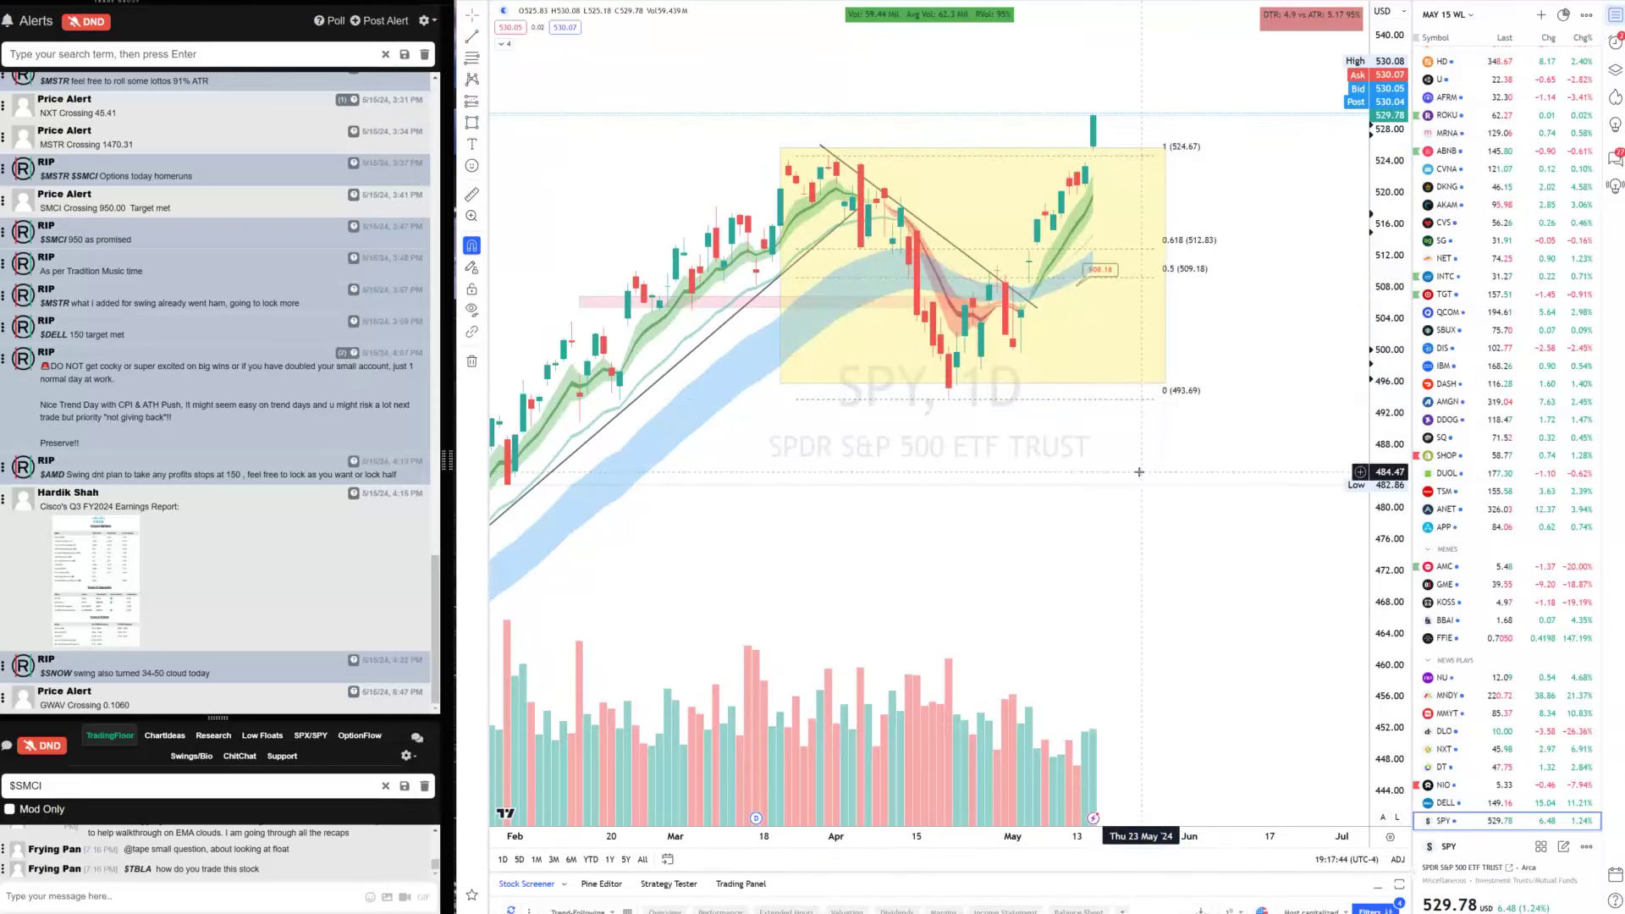
{"action": "left_click_drag", "start_coordinate": [1387, 267], "coordinate": [1388, 417]}
{"action": "scroll", "coordinate": [1047, 556], "scroll_direction": "down", "scroll_amount": 3}
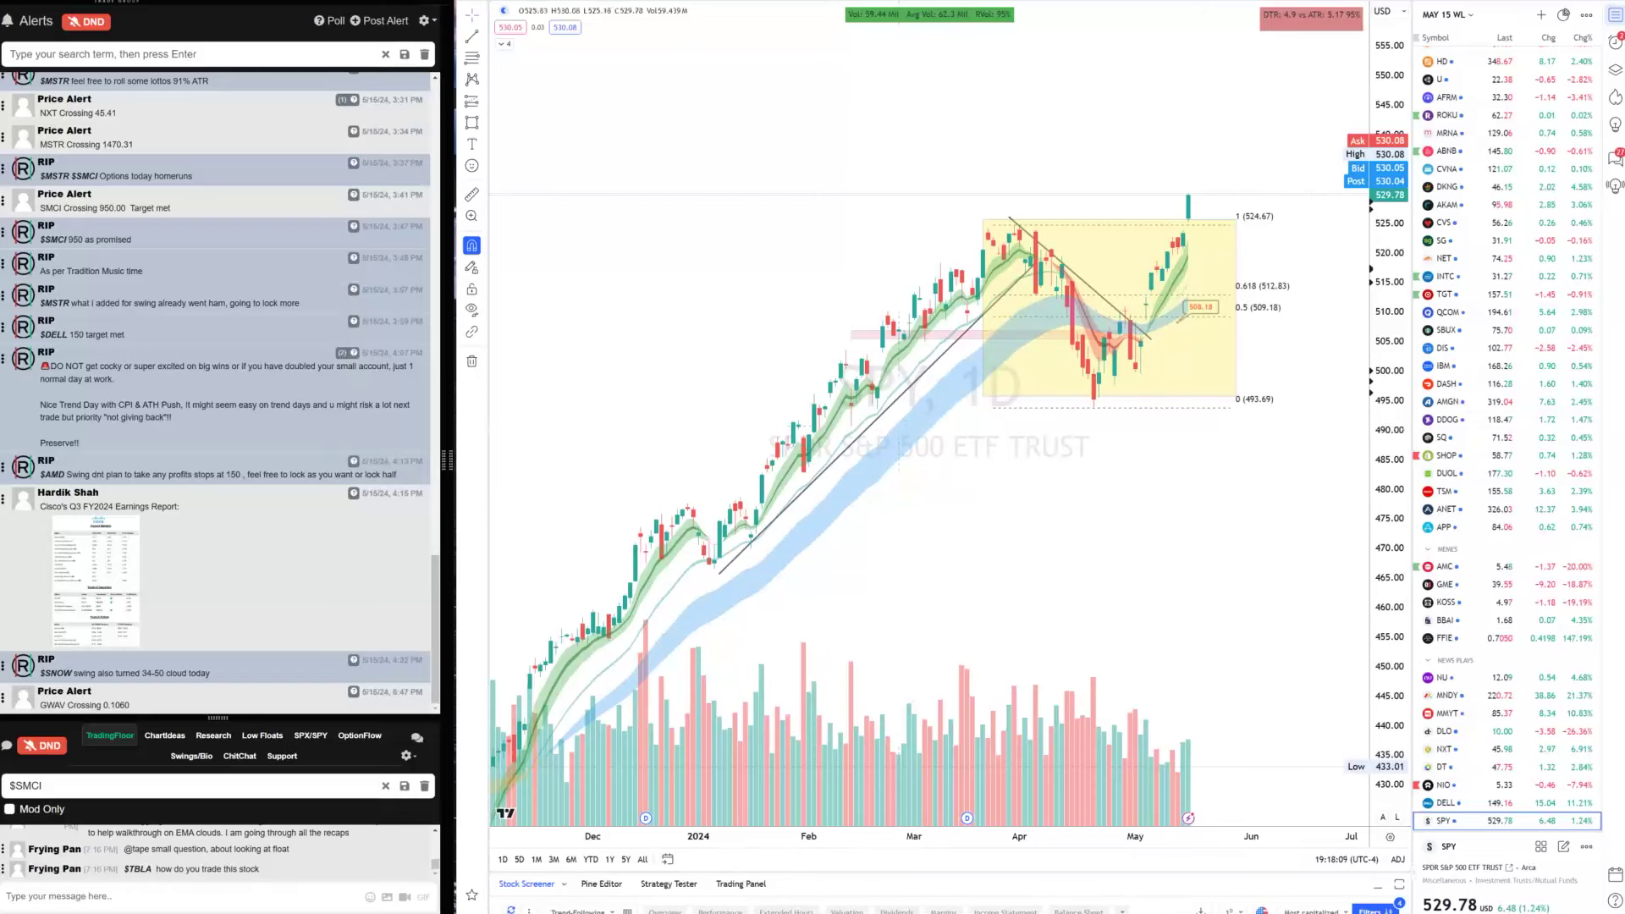
{"action": "key", "text": "ctrl+Tab"}
{"action": "triple_click", "coordinate": [227, 786]}
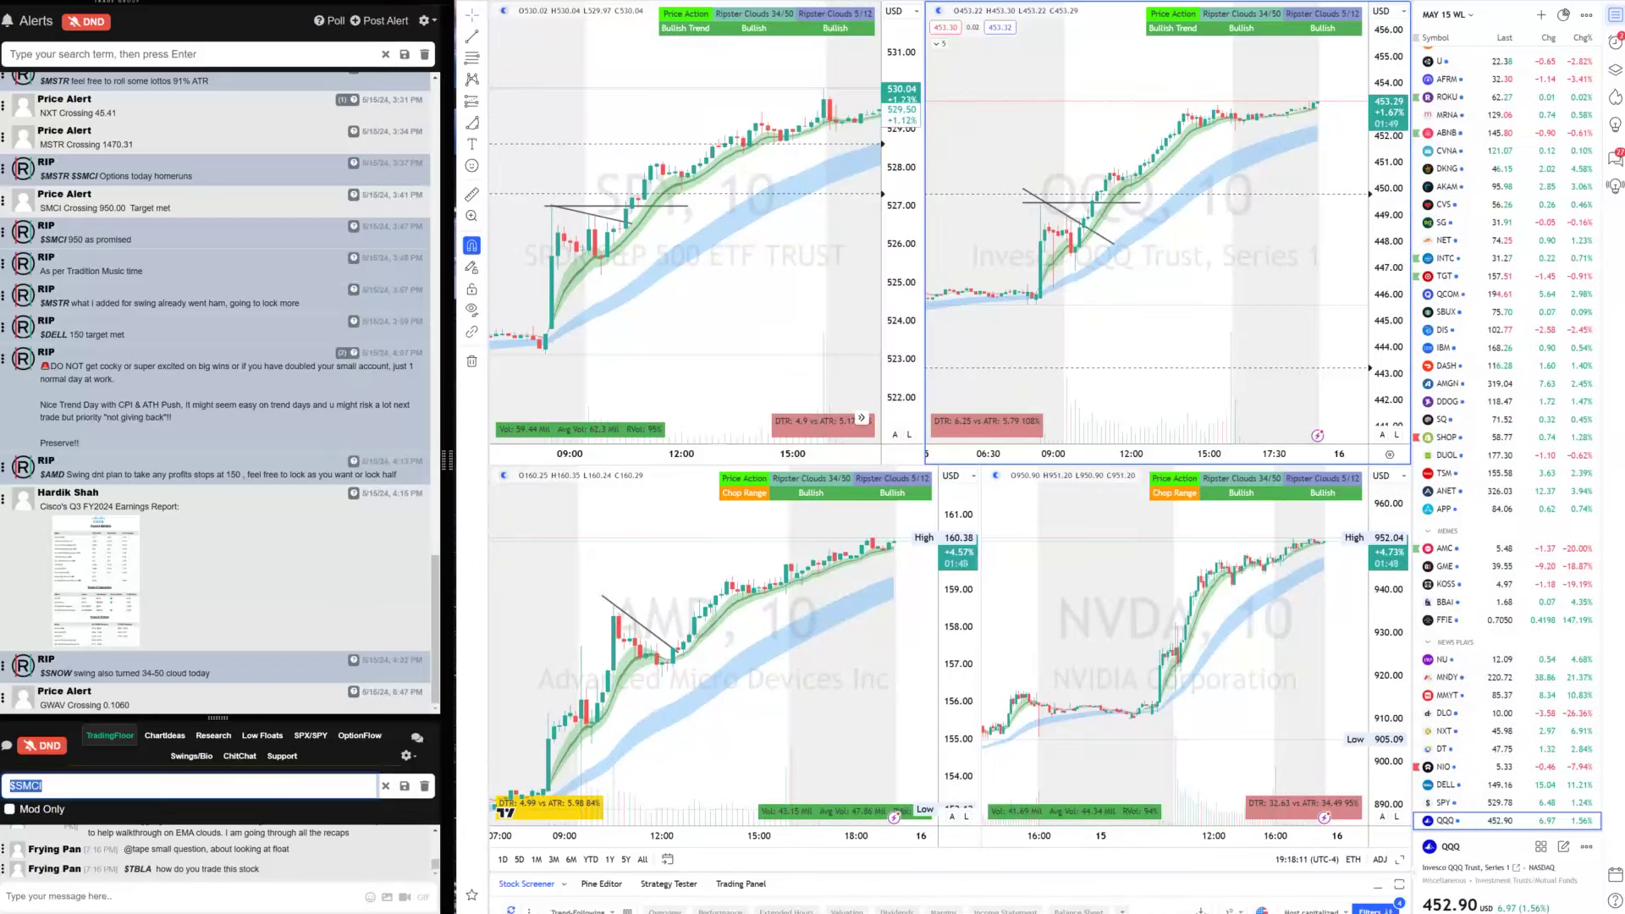
Filter the chat to qqq messages and enlarge the filtered message list
{"action": "type", "text": "qq"}
{"action": "key", "text": "Return"}
{"action": "type", "text": "q"}
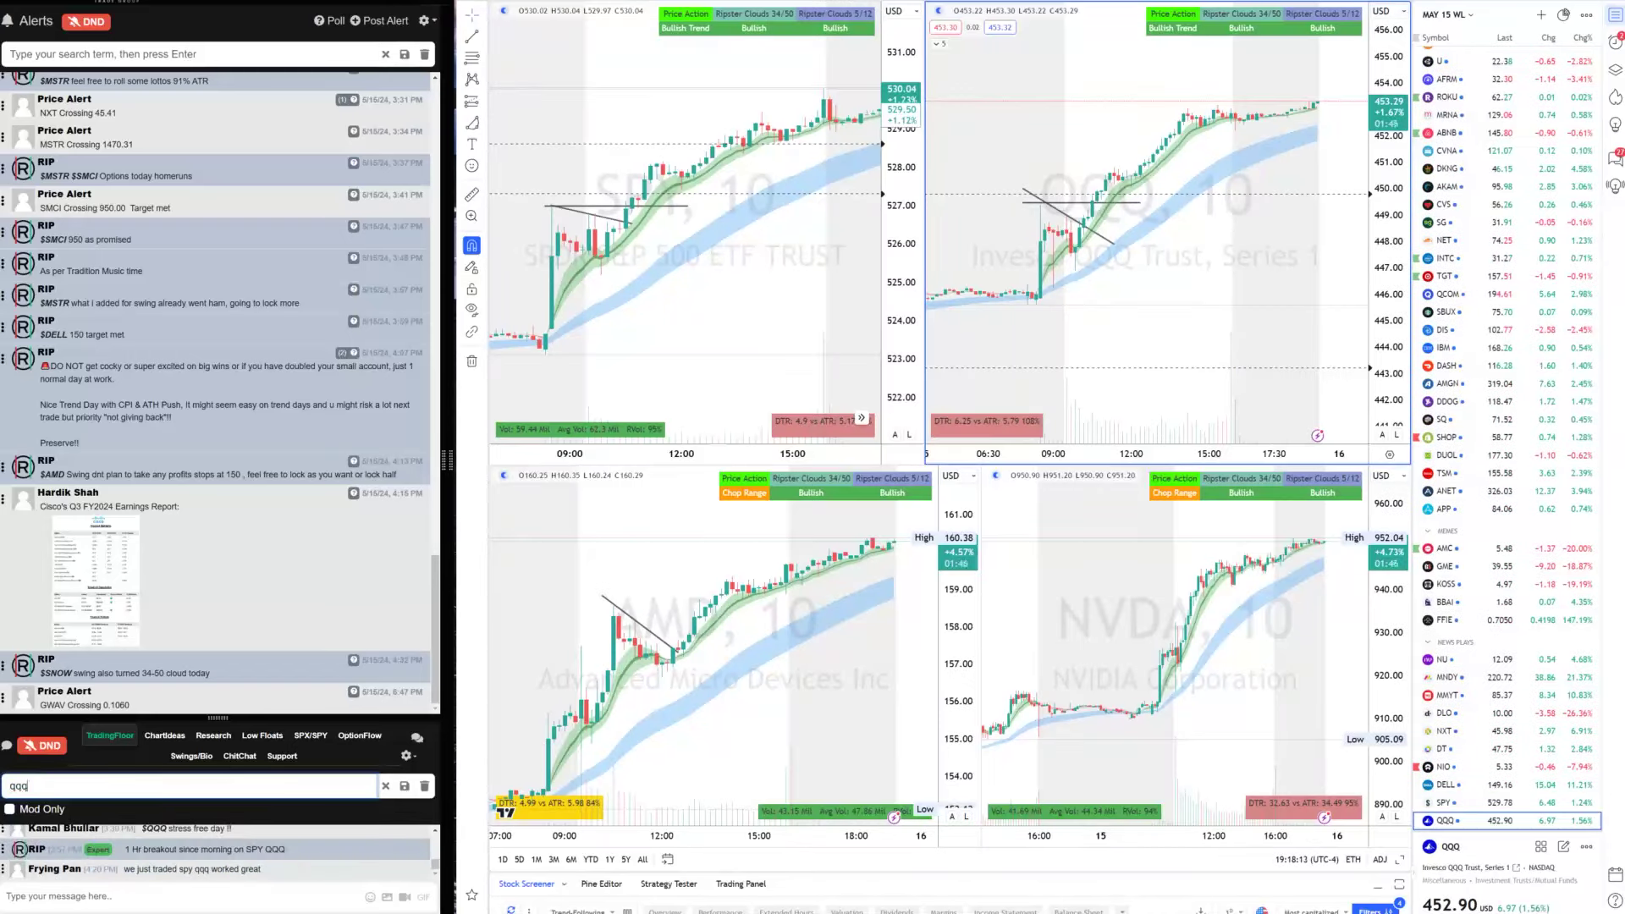
{"action": "left_click_drag", "start_coordinate": [240, 717], "coordinate": [230, 345]}
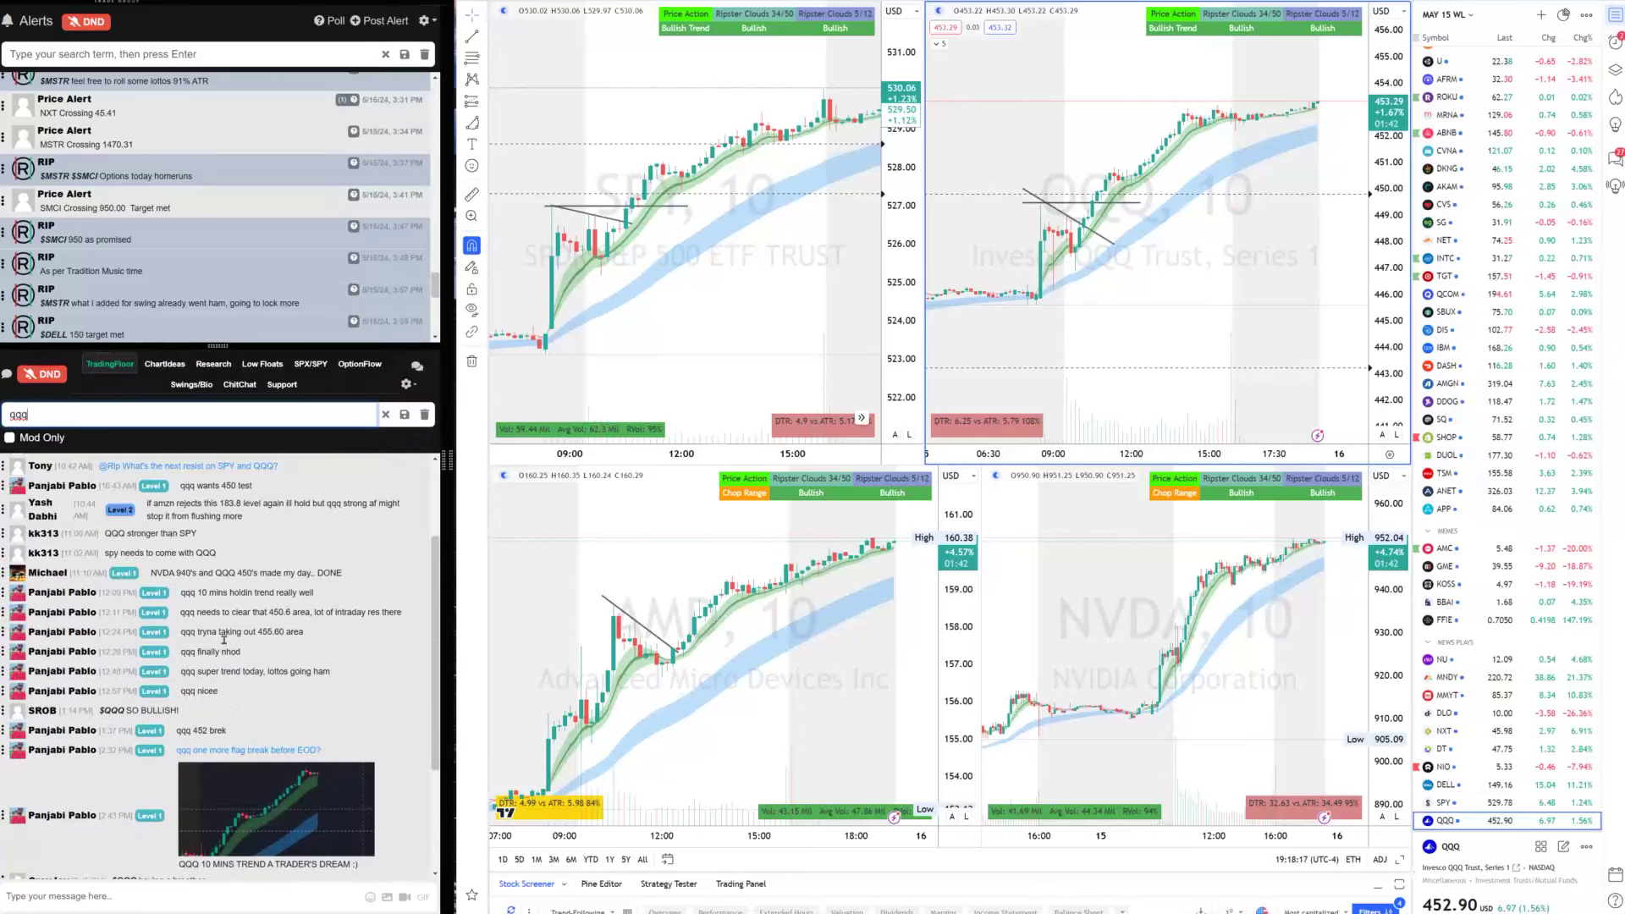
{"action": "scroll", "coordinate": [142, 528], "scroll_direction": "up", "scroll_amount": 3}
Switch the chat filter to spx, briefly back to qqq, and finally to spy
{"action": "double_click", "coordinate": [77, 421]}
{"action": "type", "text": "spx"}
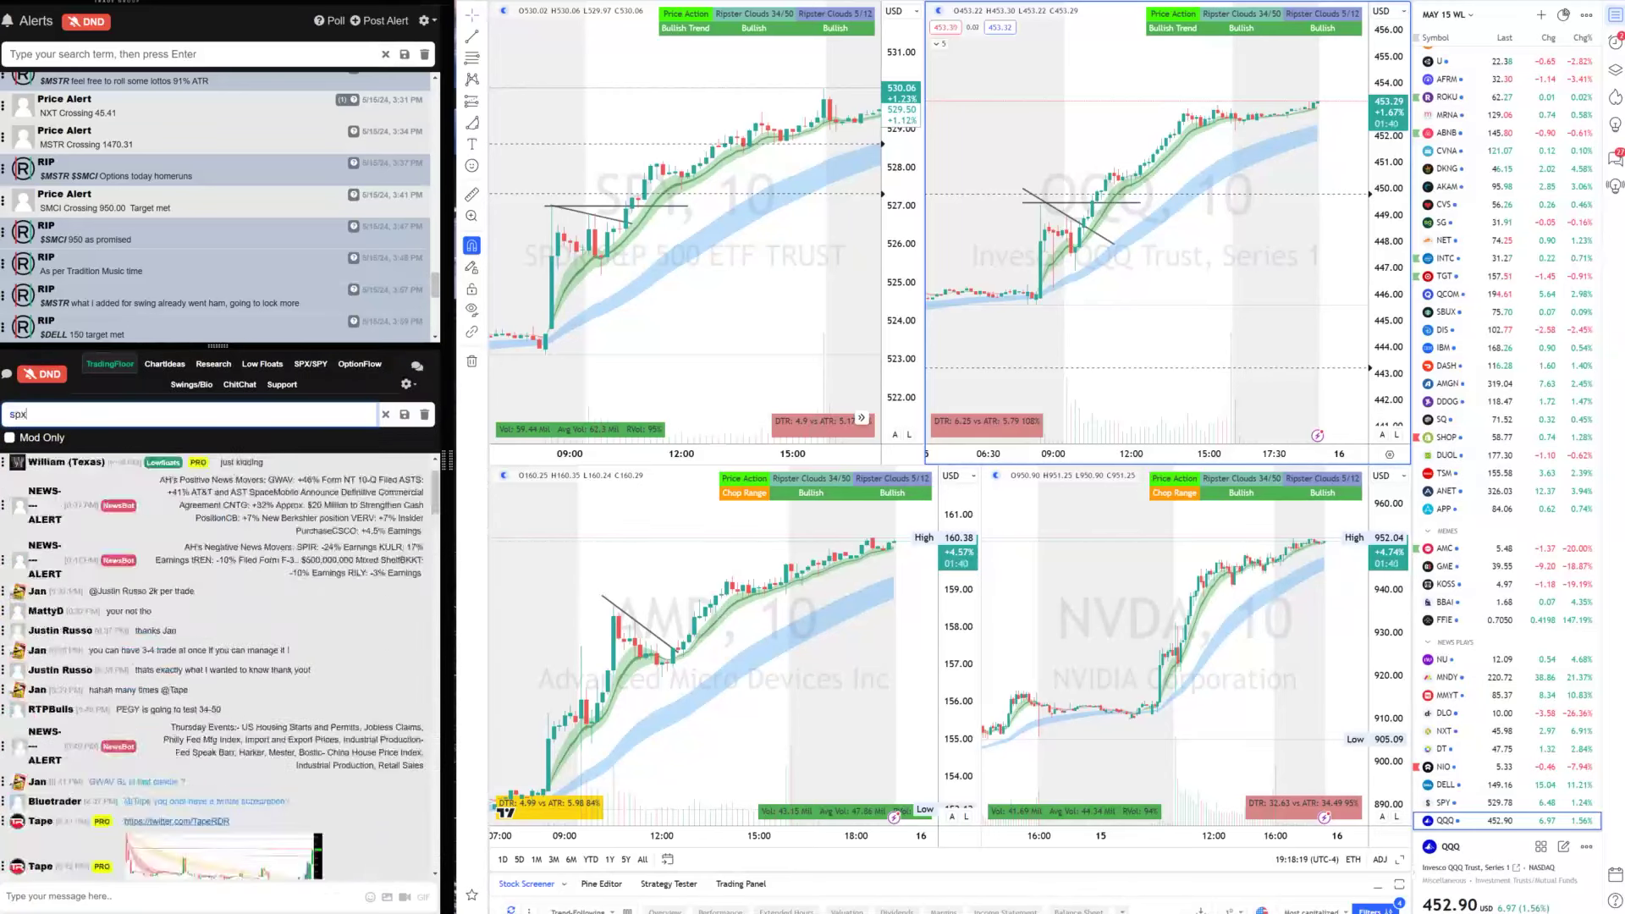
{"action": "double_click", "coordinate": [112, 415]}
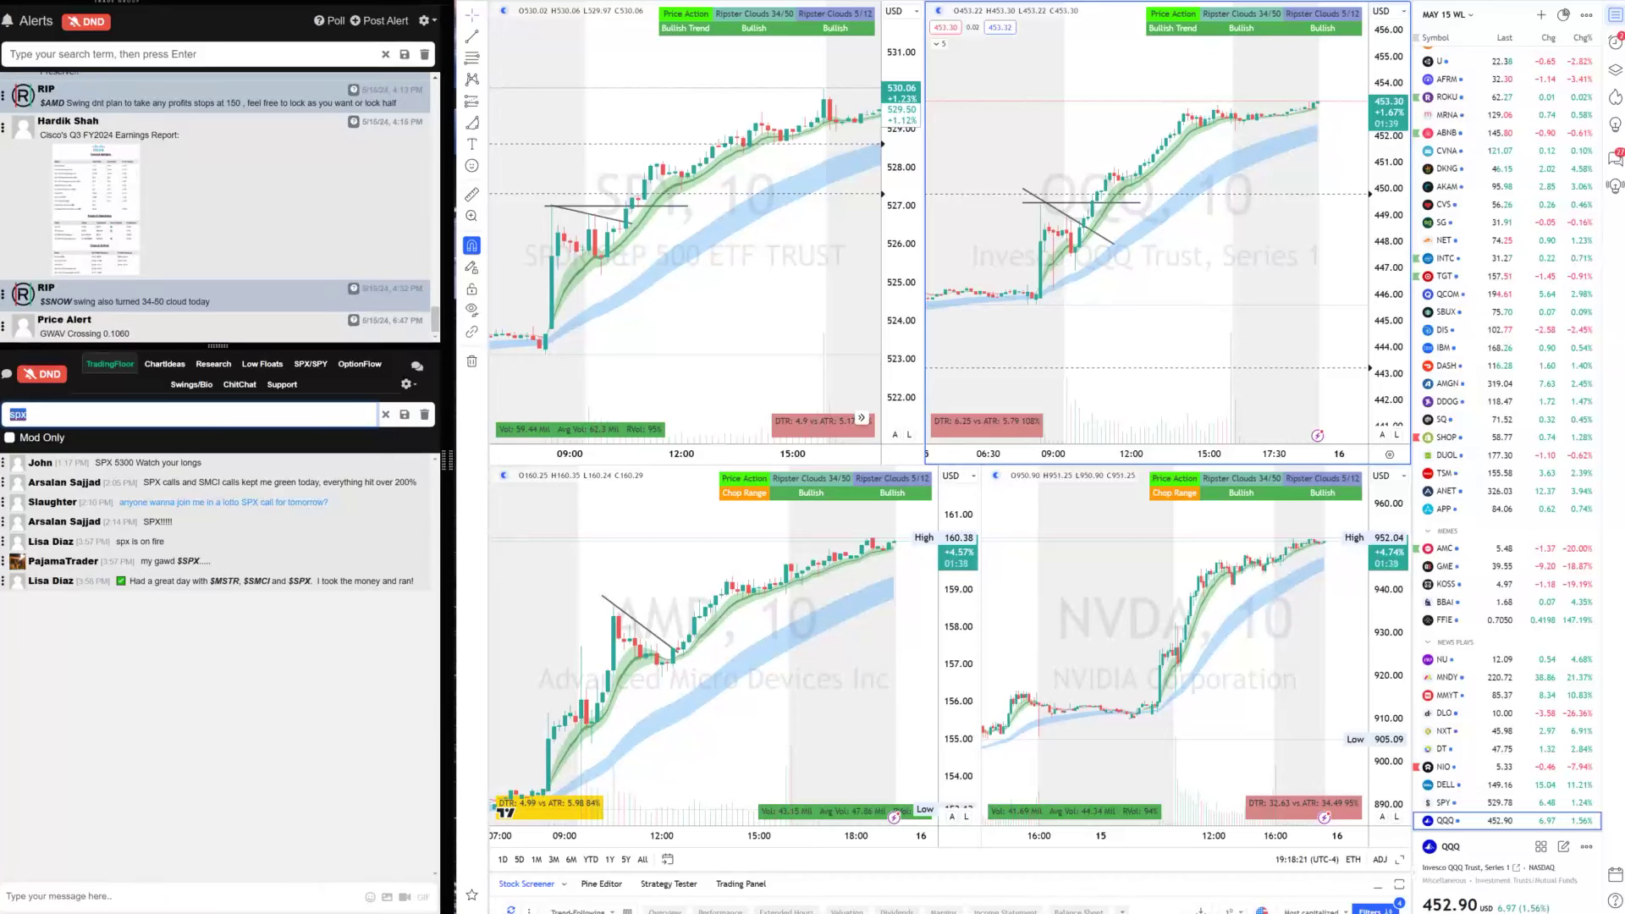
{"action": "type", "text": "qqq"}
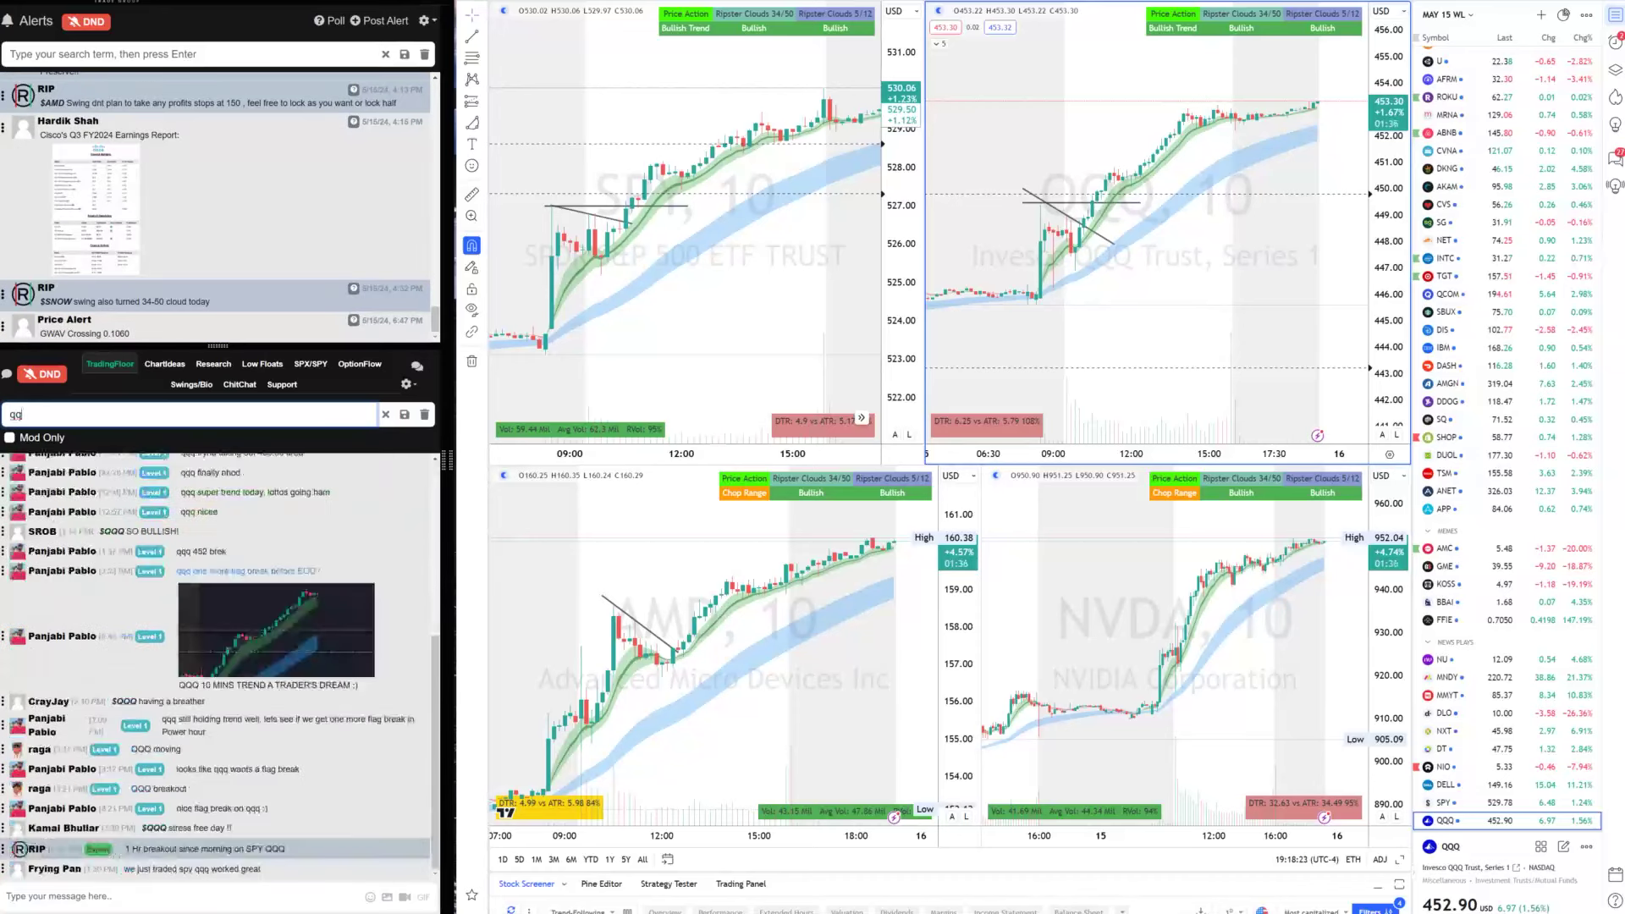
{"action": "key", "text": "BackSpace"}
{"action": "key", "text": "BackSpace"}
{"action": "key", "text": "BackSpace"}
{"action": "type", "text": "spy"}
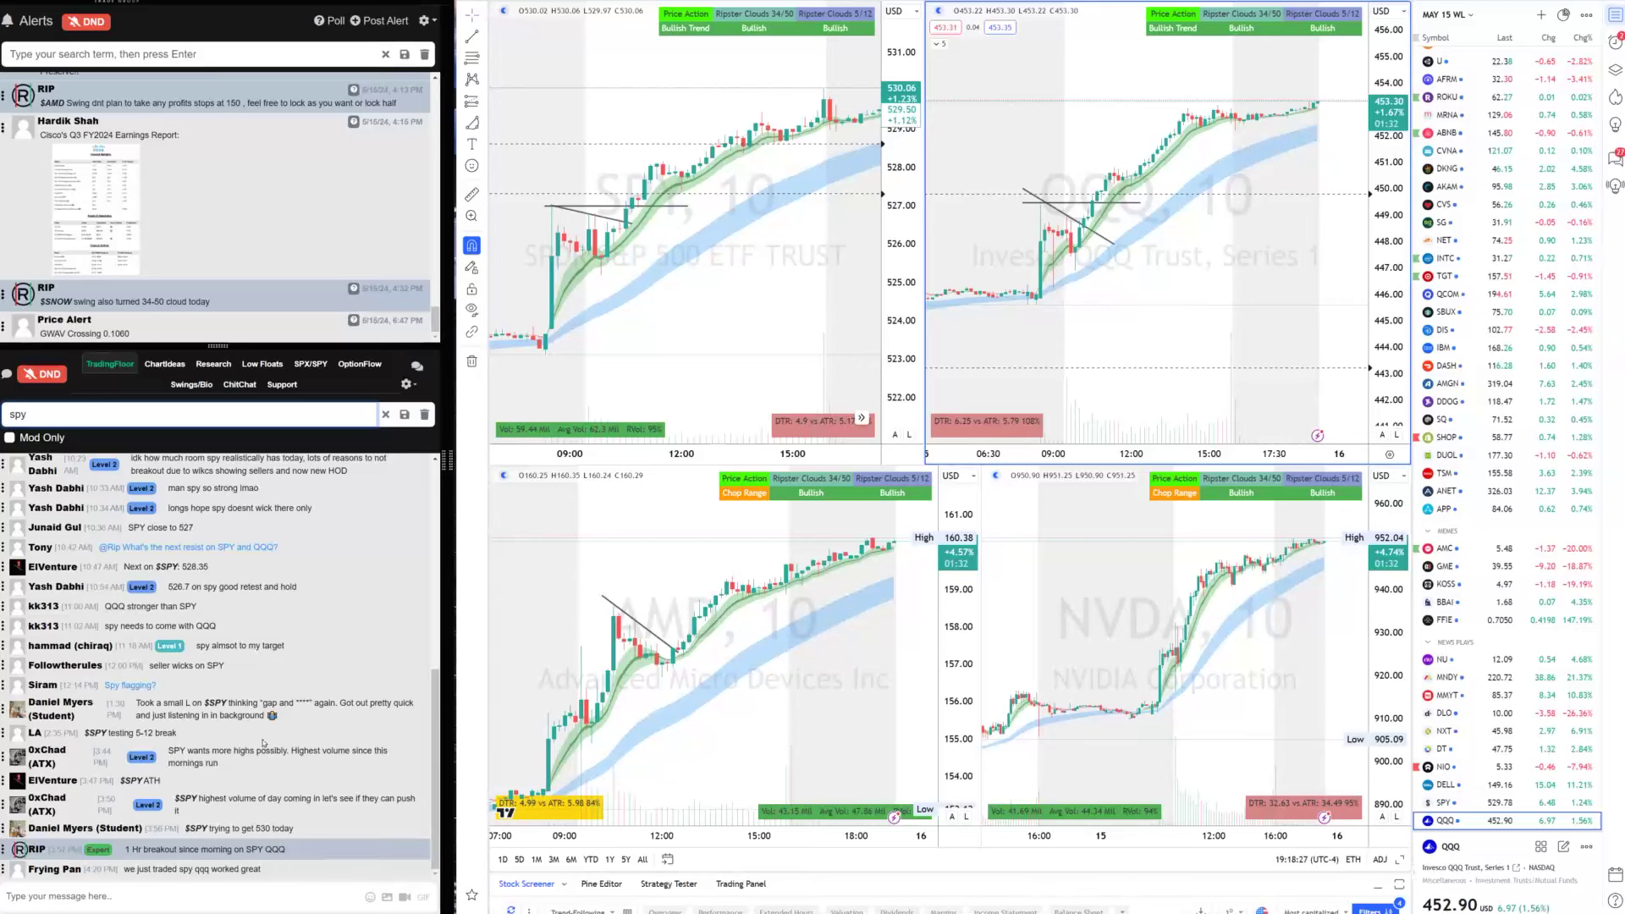
Scroll up through the SPY posts and give the alerts list more room than the chat
{"action": "scroll", "coordinate": [263, 743], "scroll_direction": "up", "scroll_amount": 5}
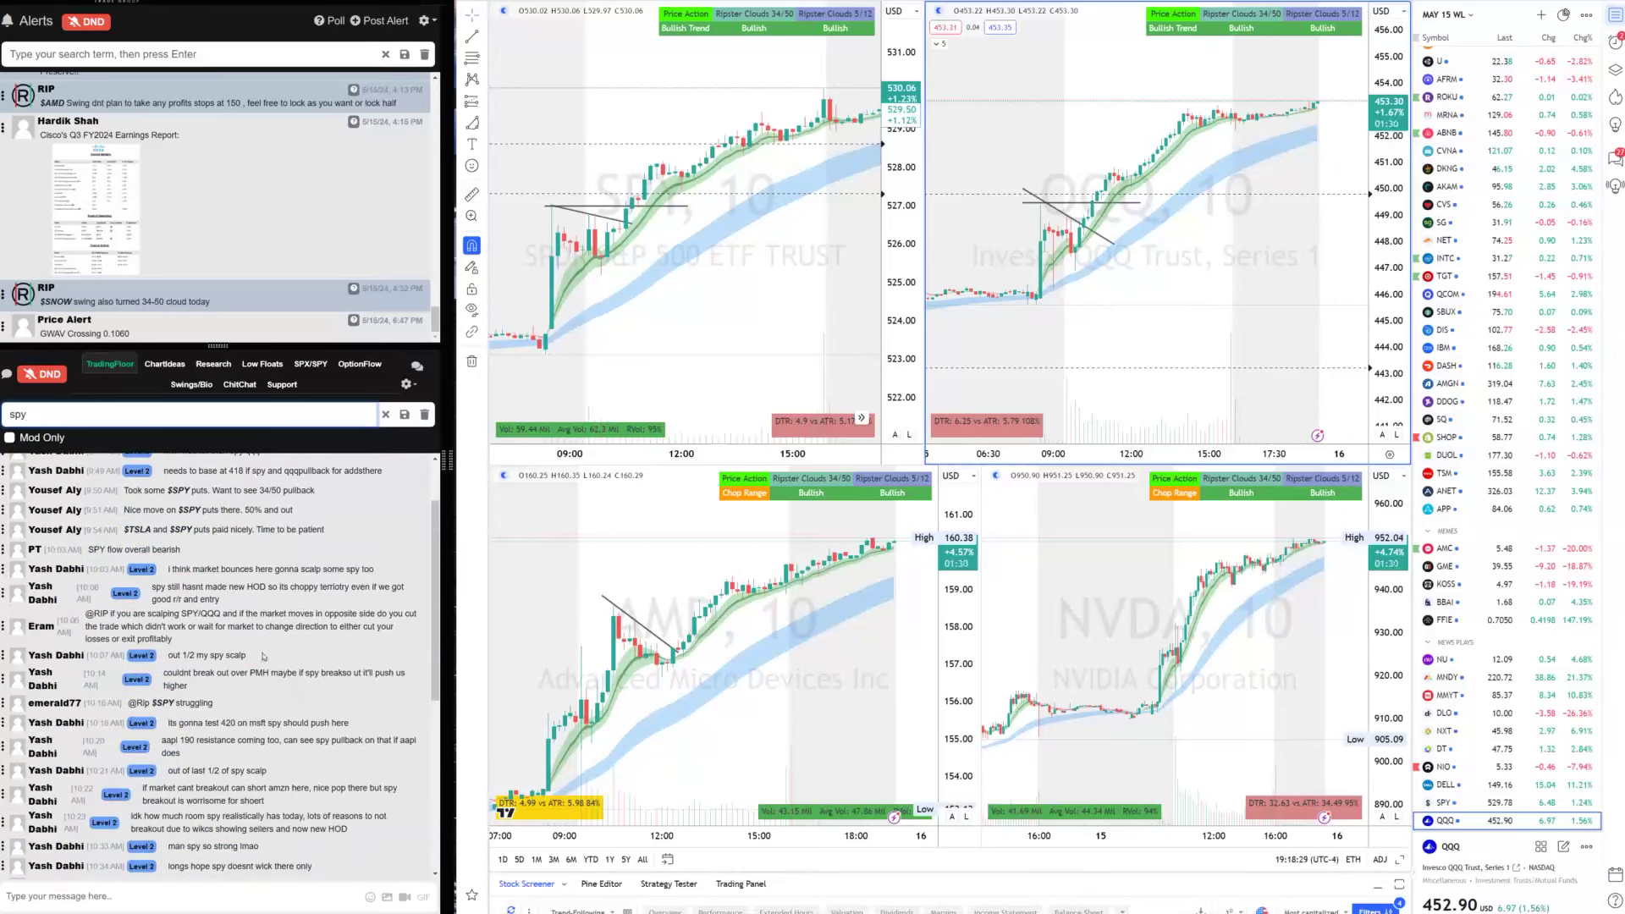
{"action": "scroll", "coordinate": [262, 657], "scroll_direction": "up", "scroll_amount": 3}
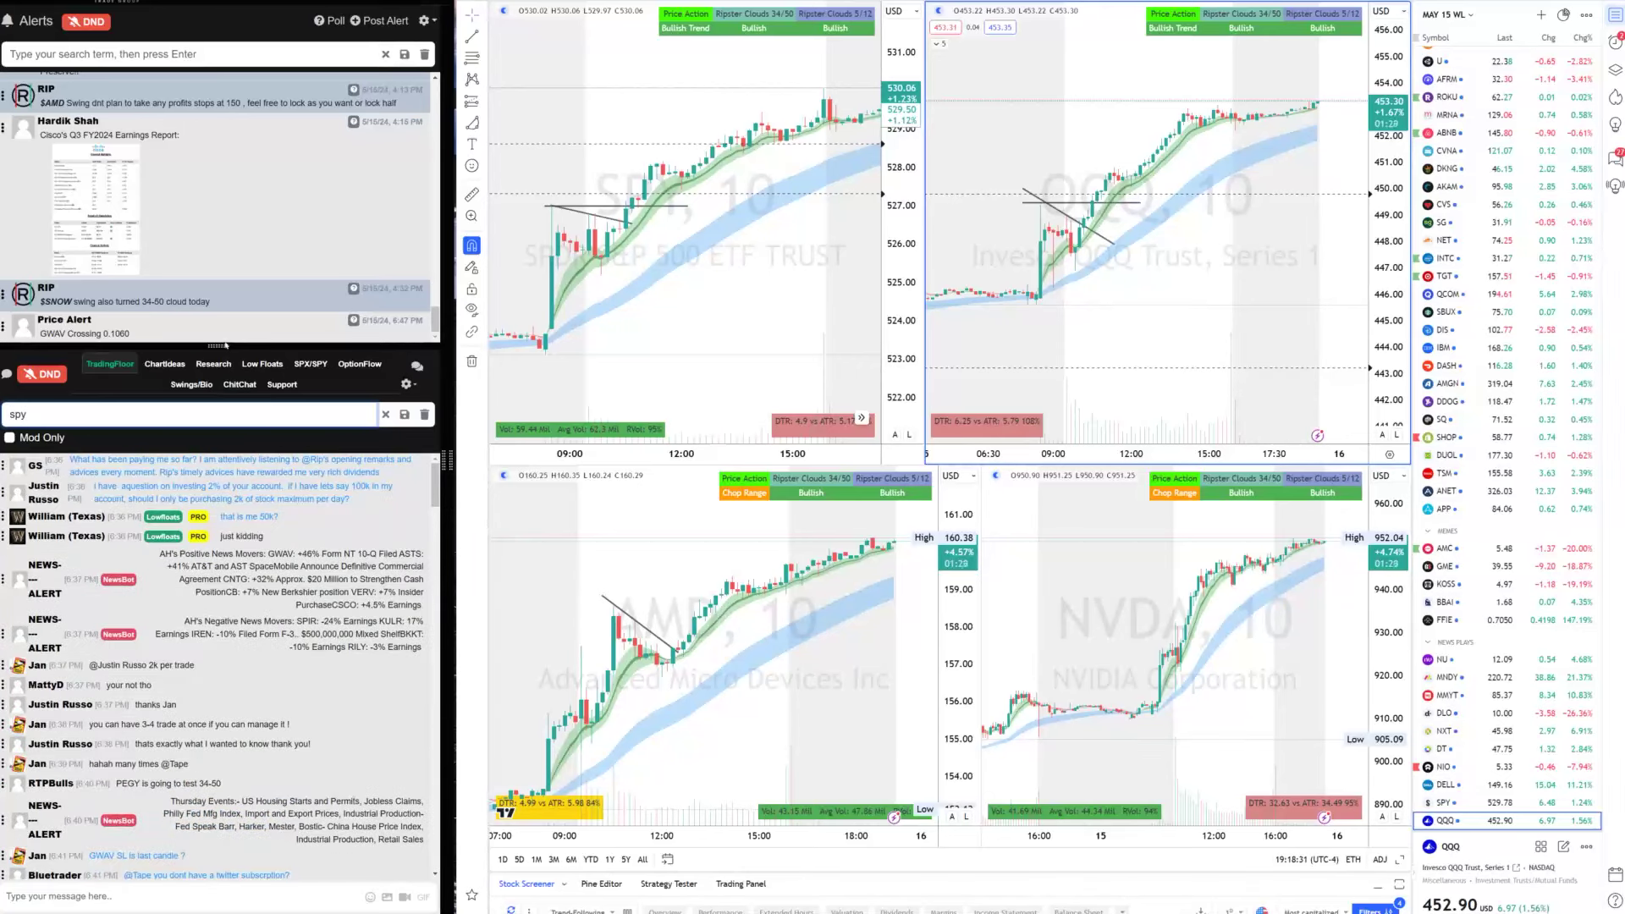
{"action": "left_click_drag", "start_coordinate": [226, 344], "coordinate": [217, 608]}
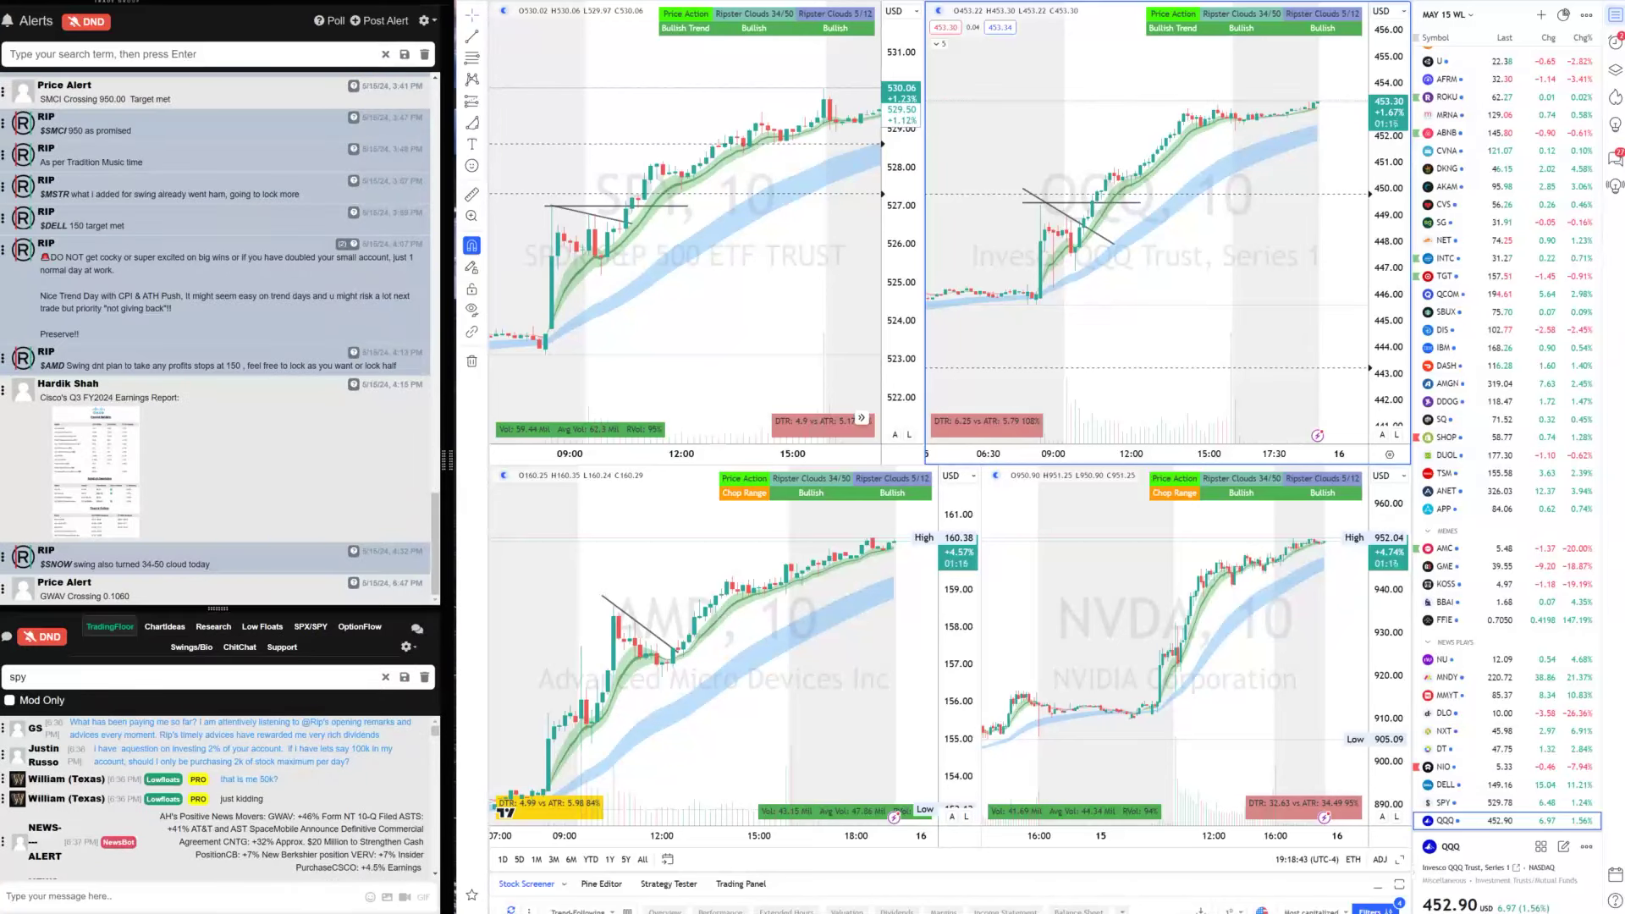
Filter the alerts list to $SMC and drag its divider down to enlarge it
{"action": "left_click", "coordinate": [99, 56]}
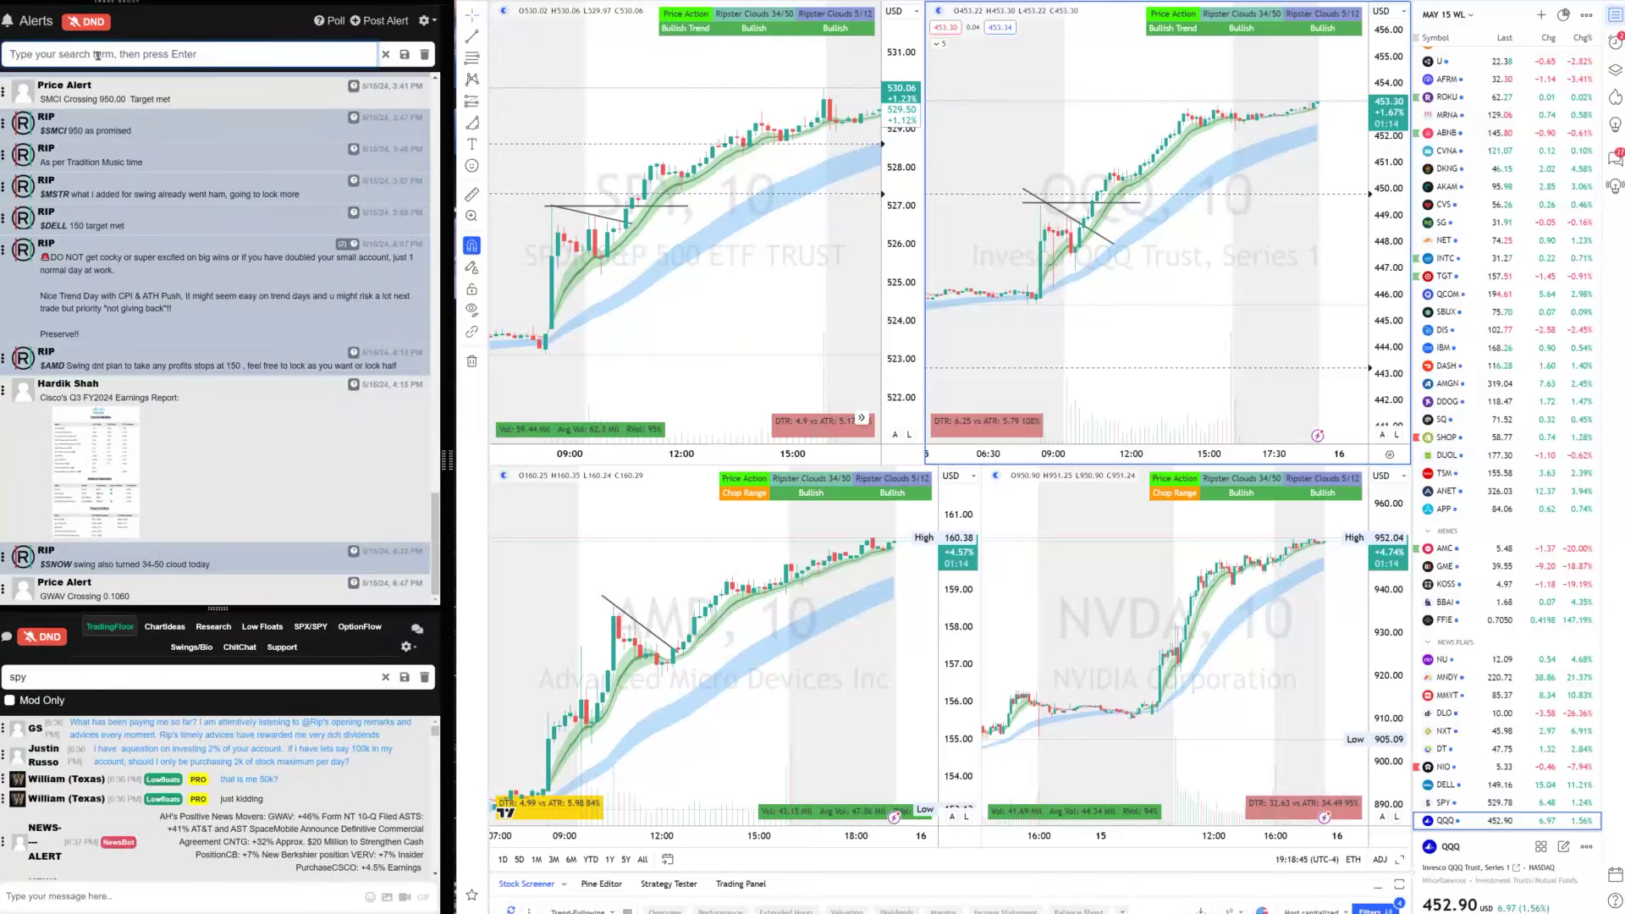
{"action": "type", "text": "$SMCI"}
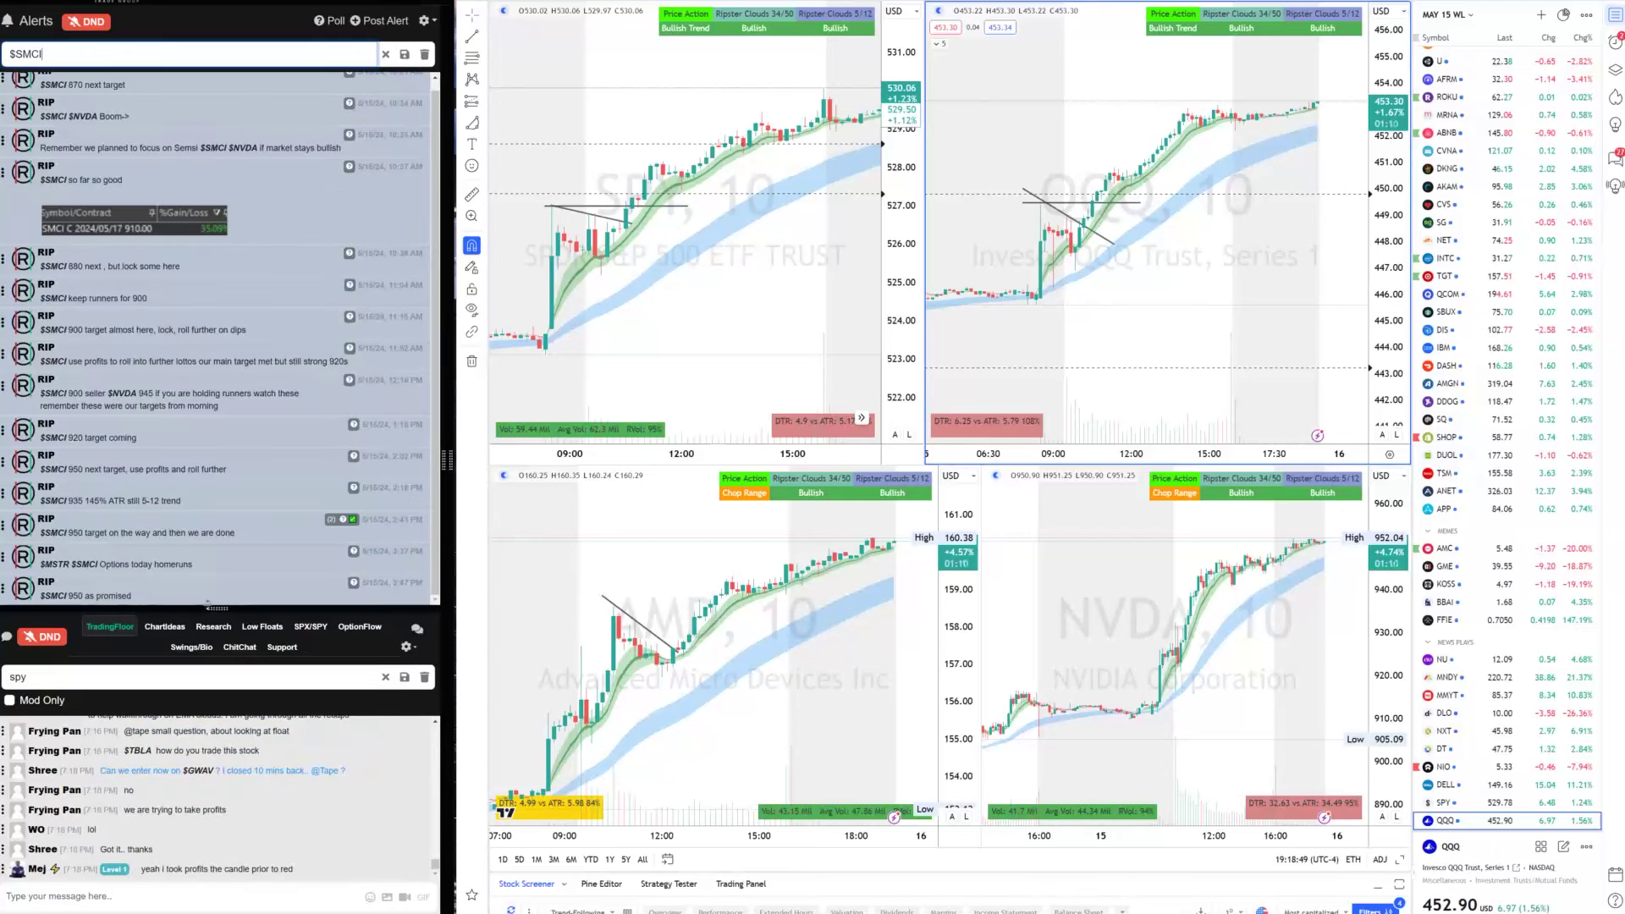
{"action": "left_click_drag", "start_coordinate": [207, 604], "coordinate": [231, 705]}
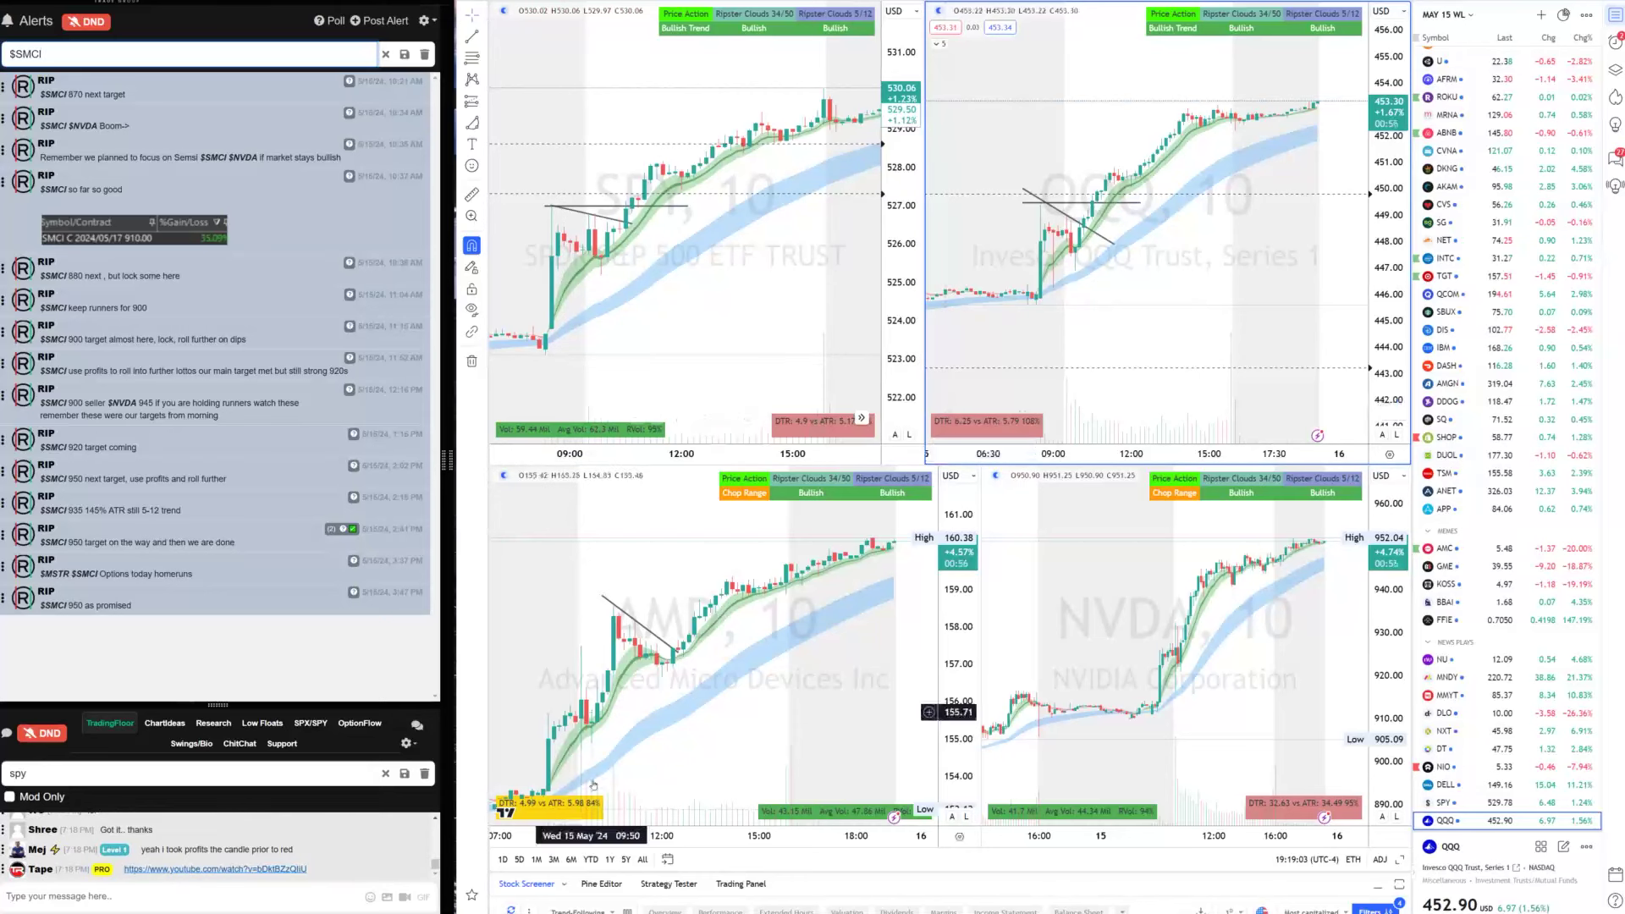
Review the Daily Levels image, then return to the TradingView charts
{"action": "mouse_move", "coordinate": [679, 908]}
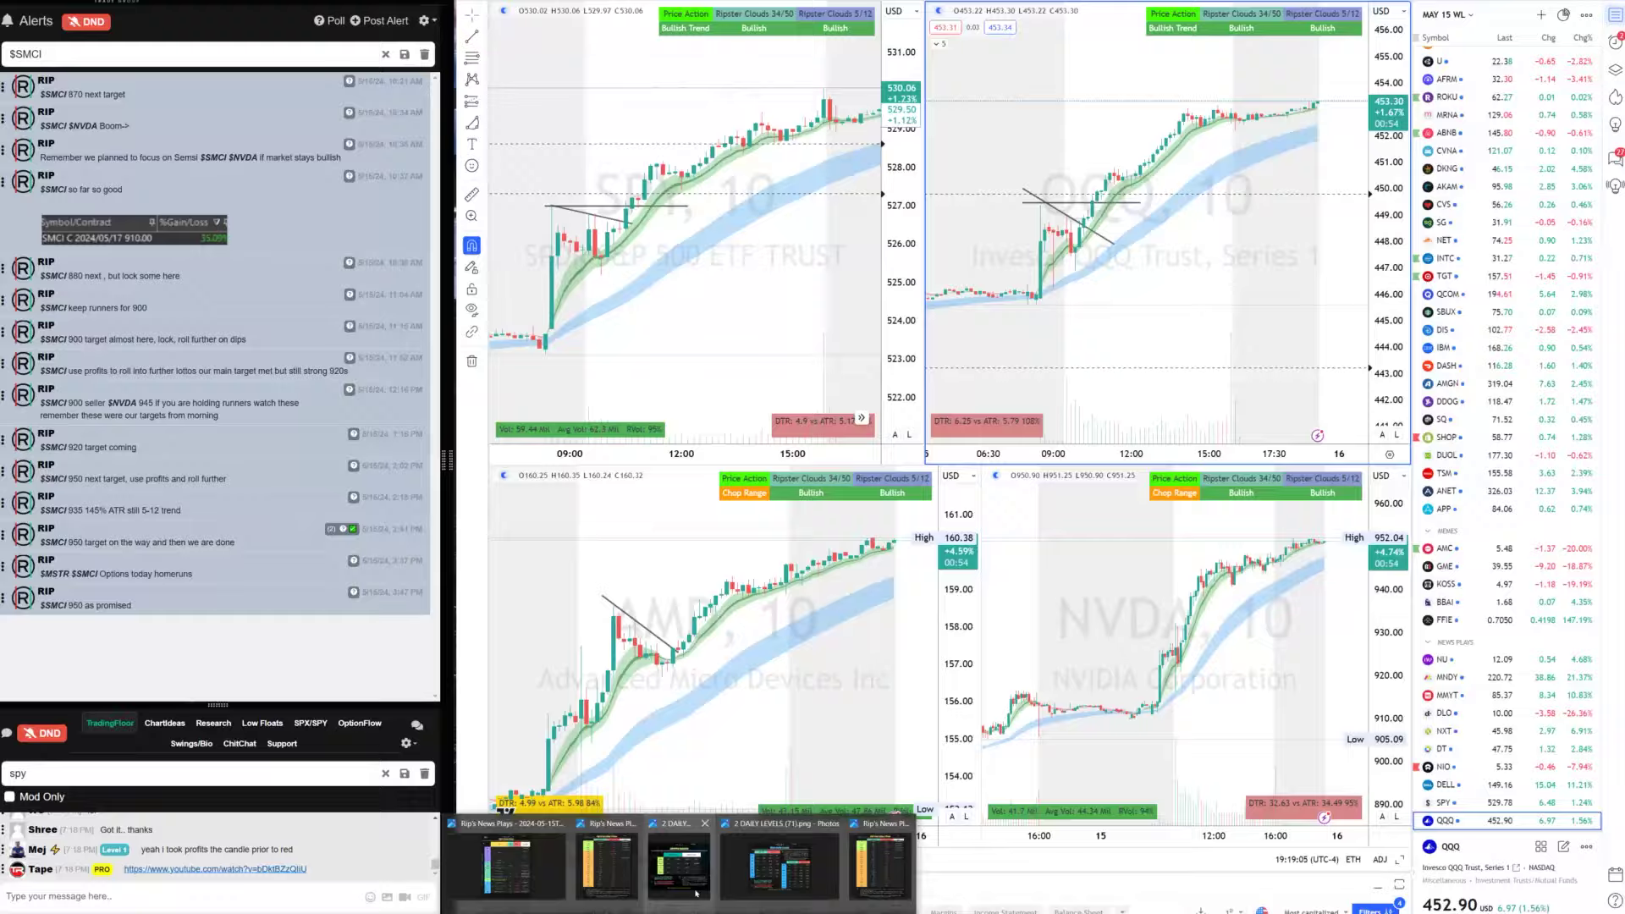
{"action": "left_click", "coordinate": [754, 881]}
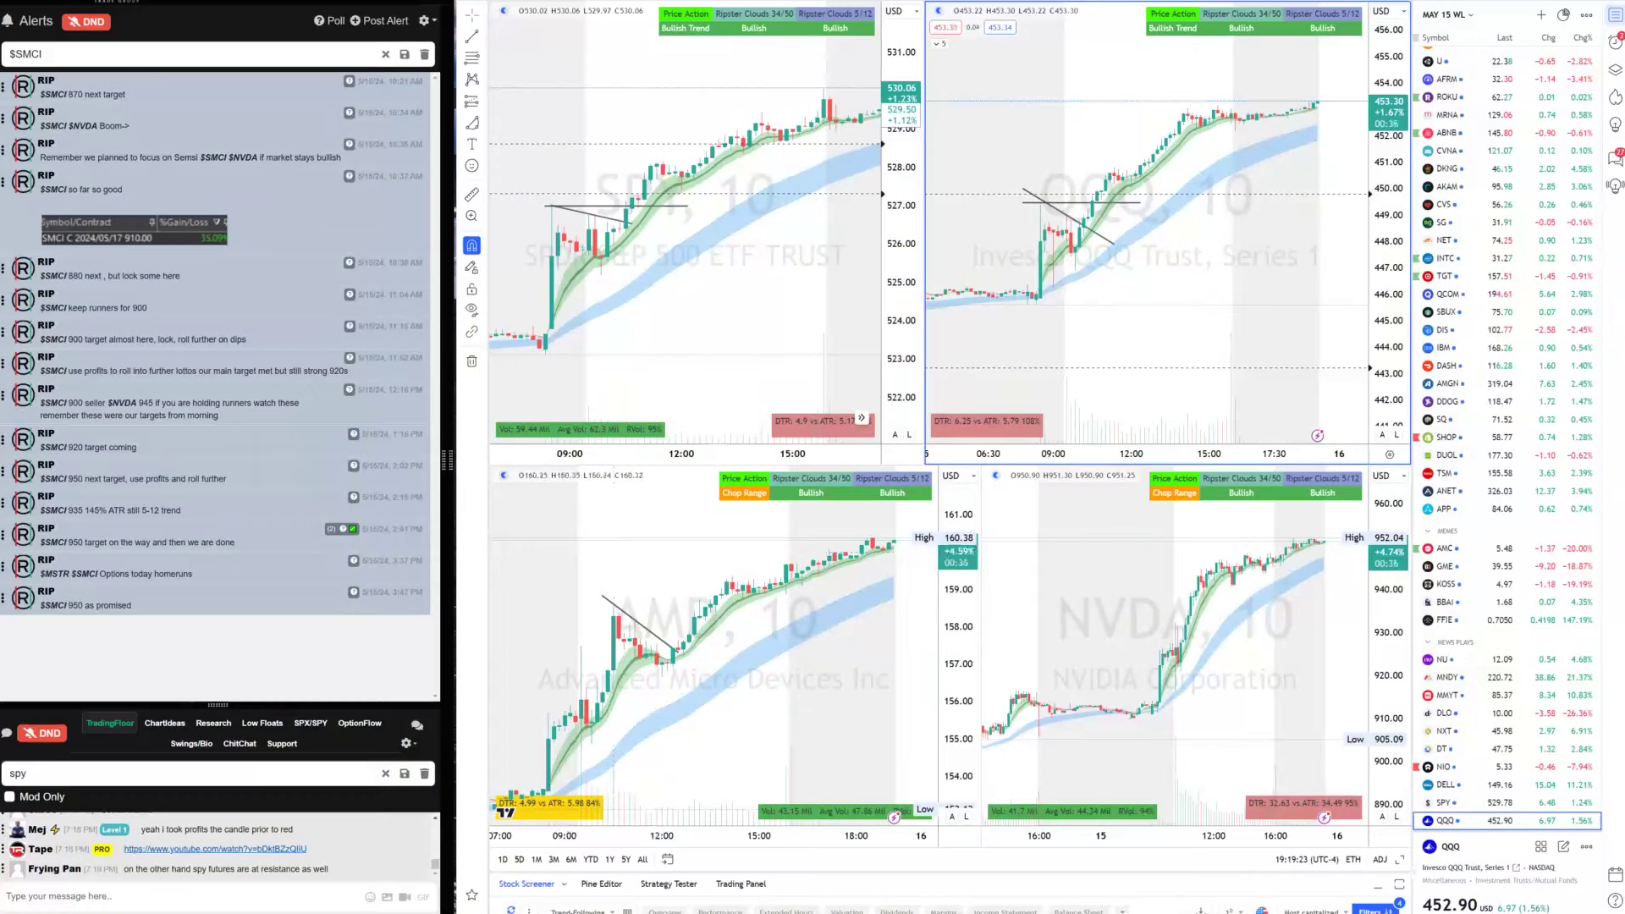
{"action": "key", "text": "alt+Return"}
Load SMCI on the charts and bring the X window with the $SMCI 950 TARGET MET post forward
{"action": "type", "text": "SMCI"}
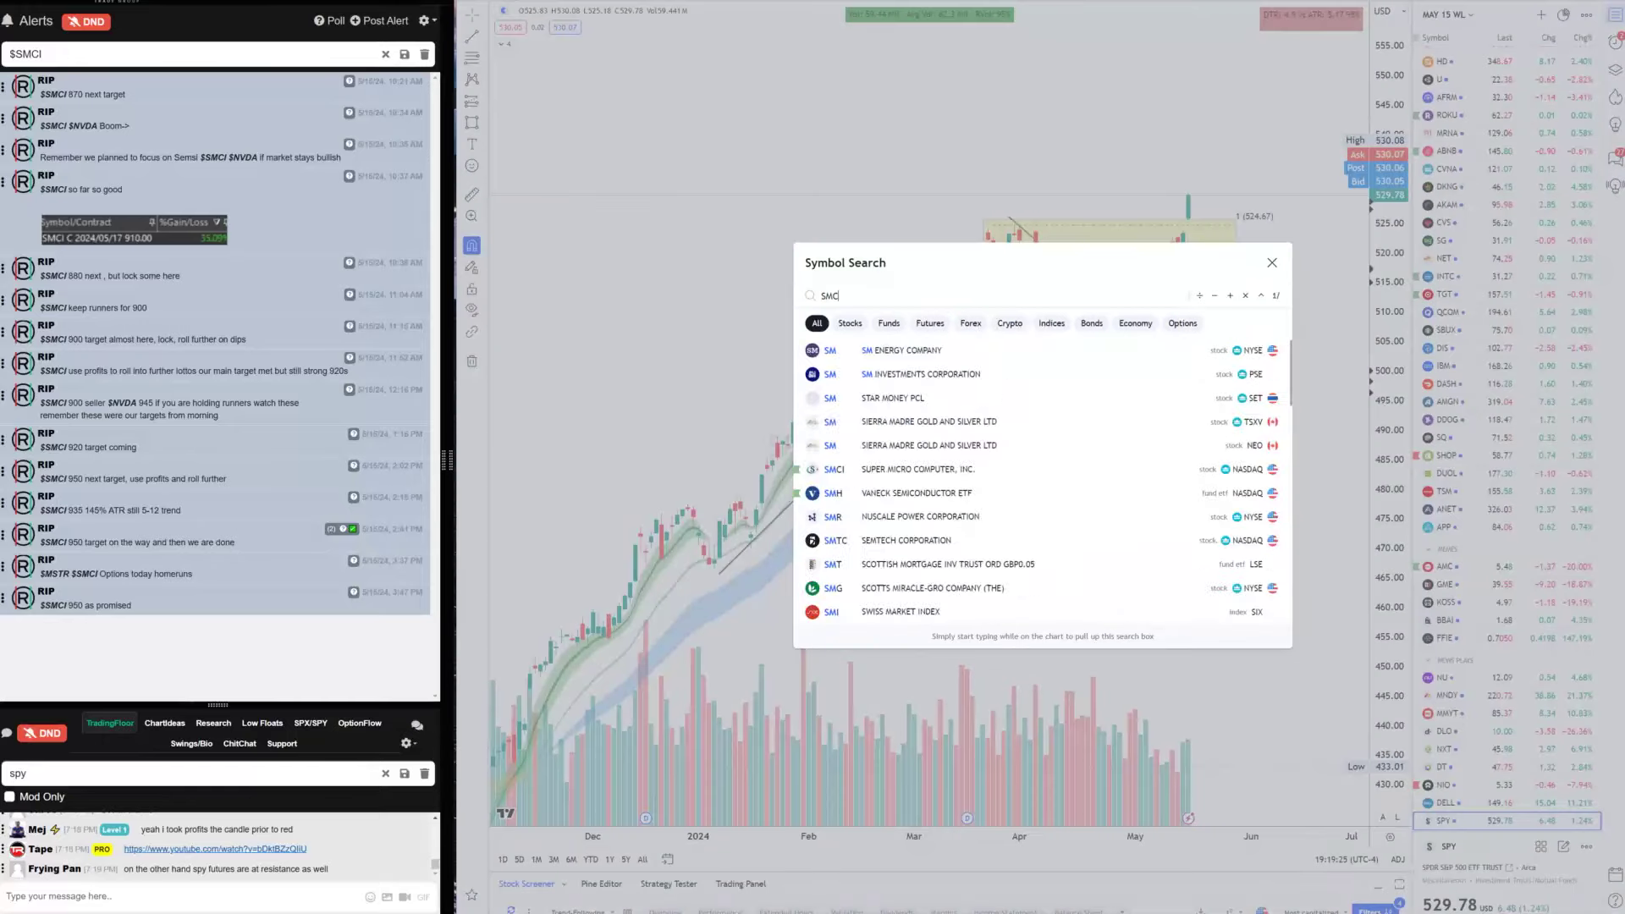
{"action": "key", "text": "Return"}
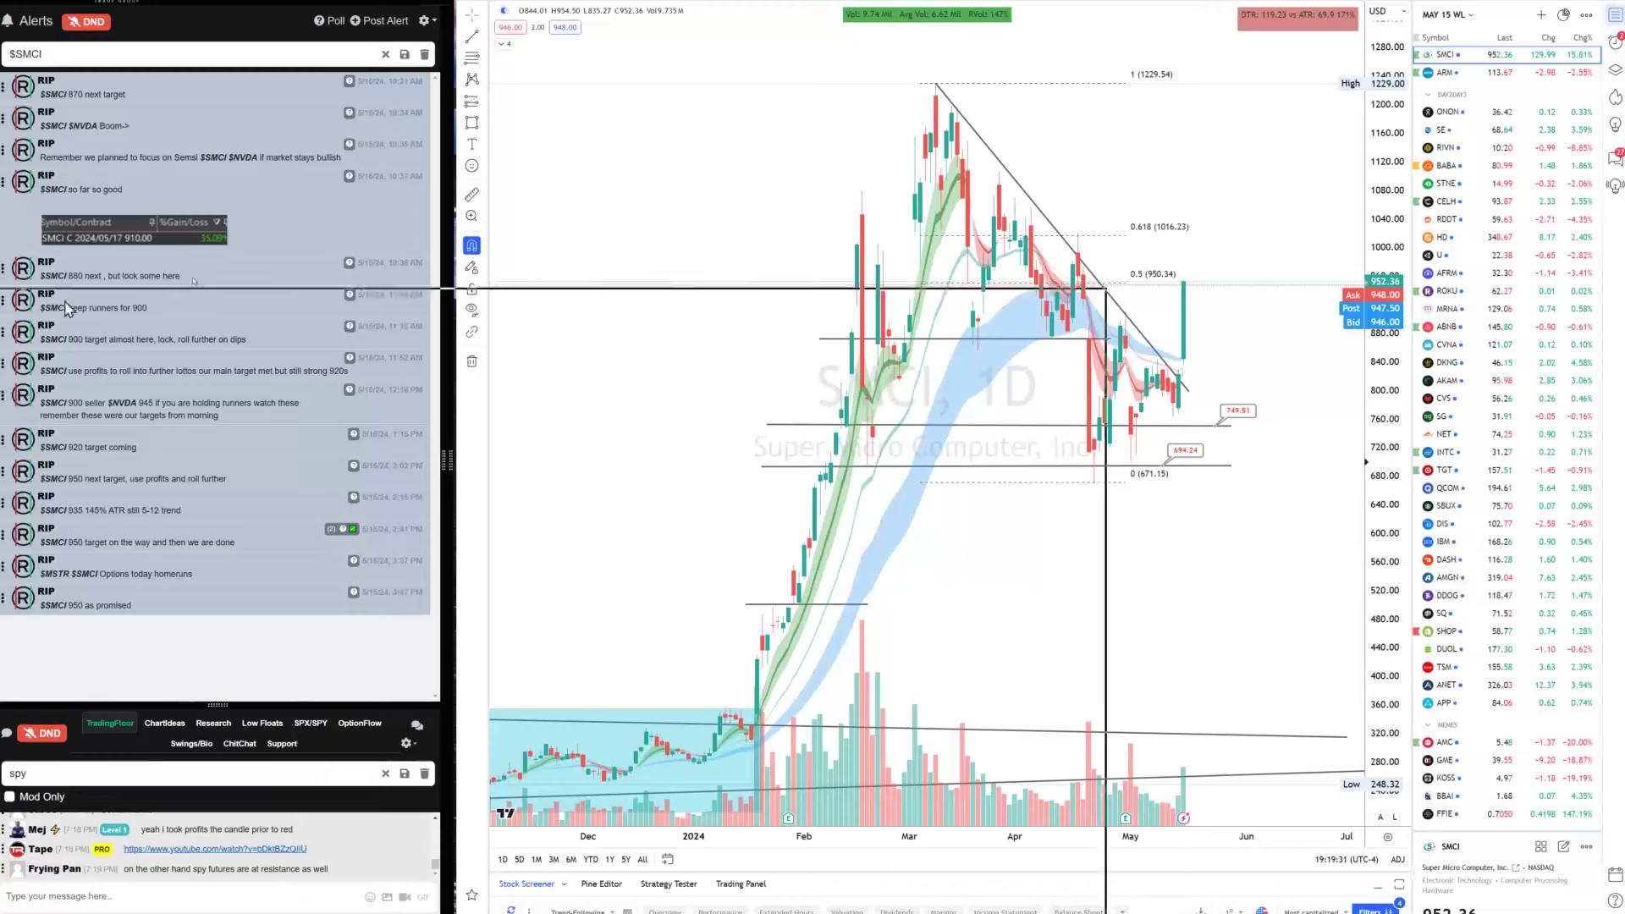
{"action": "left_click_drag", "start_coordinate": [323, 0], "coordinate": [1595, 788]}
{"action": "left_click_drag", "start_coordinate": [959, 0], "coordinate": [936, 2]}
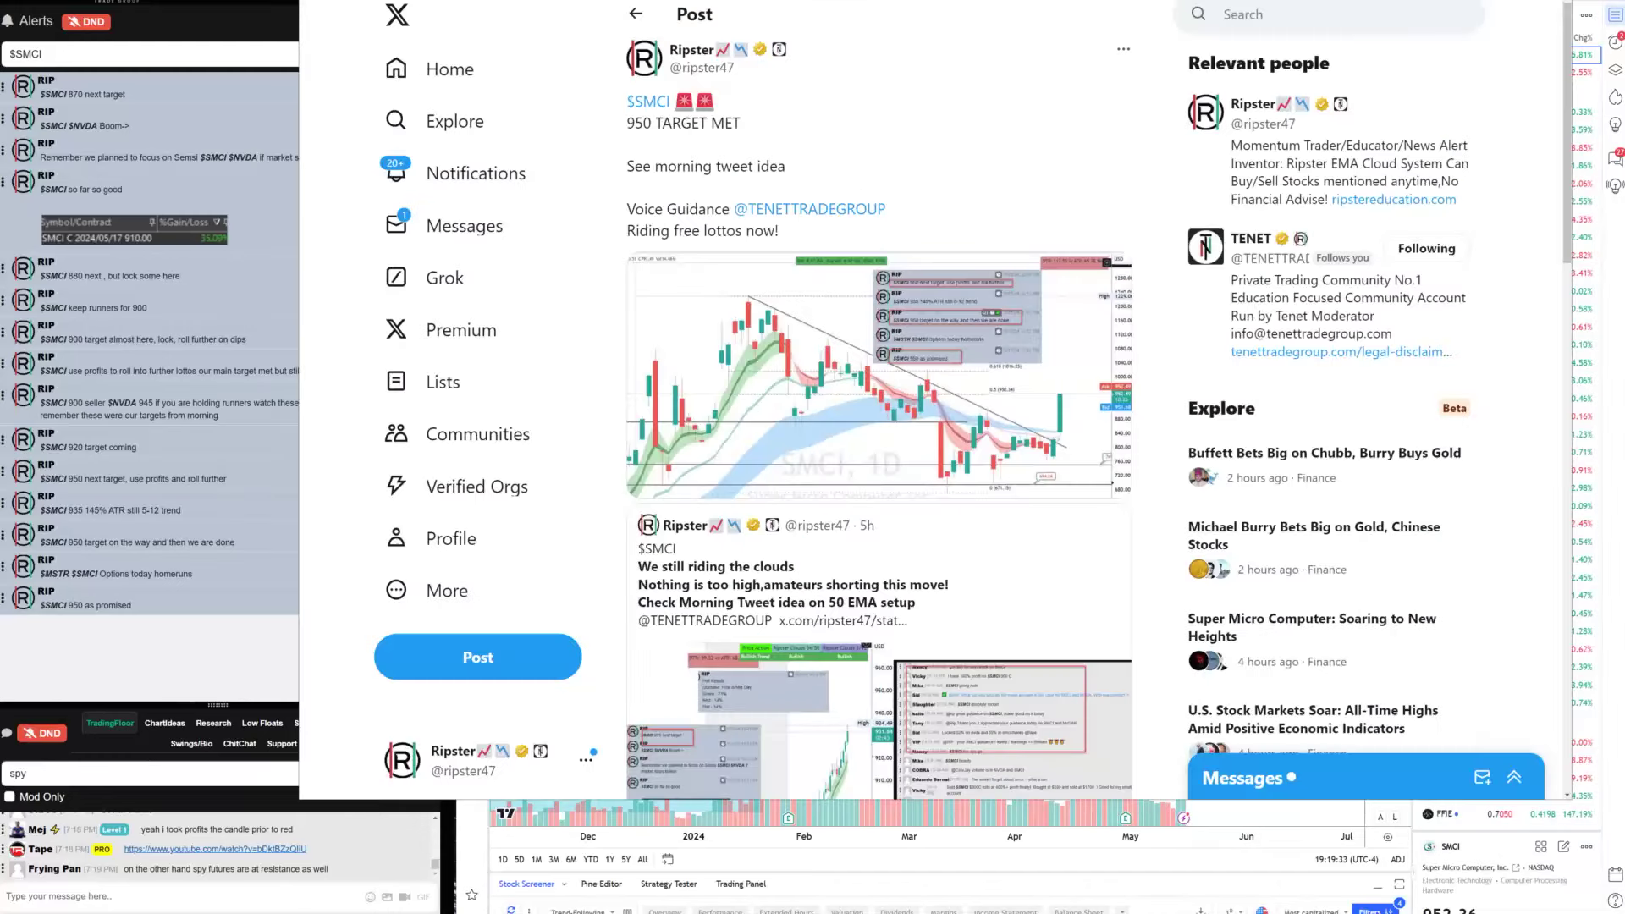
Maximize X and follow the quoted $SMCI posts back to the 50 EMA clouds chart idea
{"action": "left_click", "coordinate": [1513, 0]}
{"action": "left_click", "coordinate": [907, 590]}
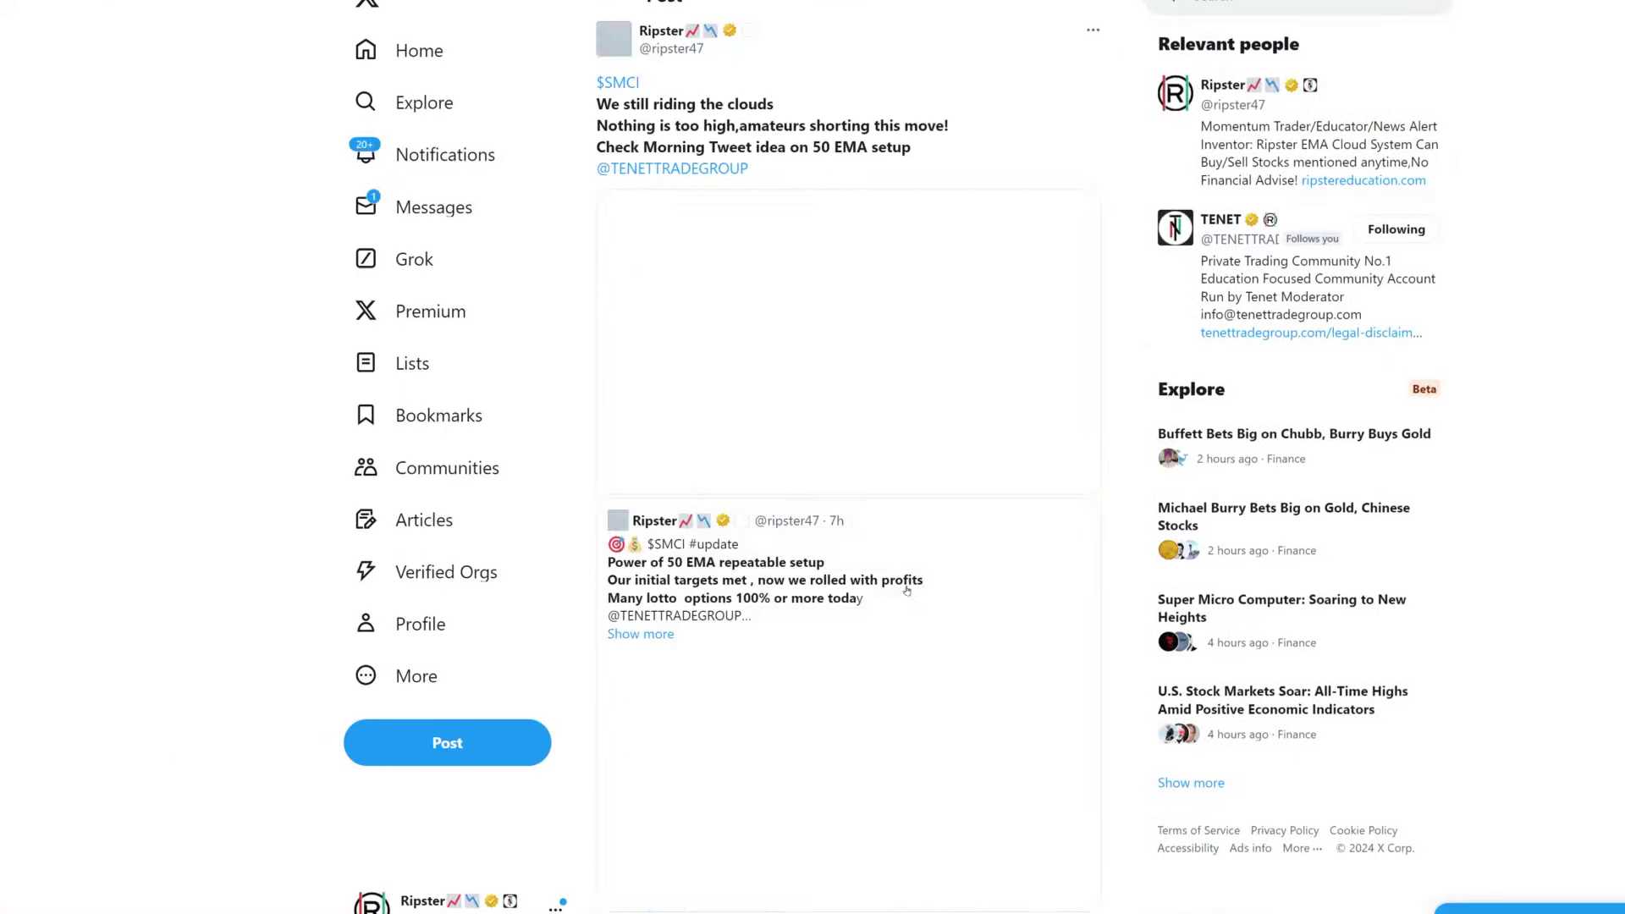
{"action": "left_click", "coordinate": [907, 592]}
{"action": "left_click", "coordinate": [882, 537]}
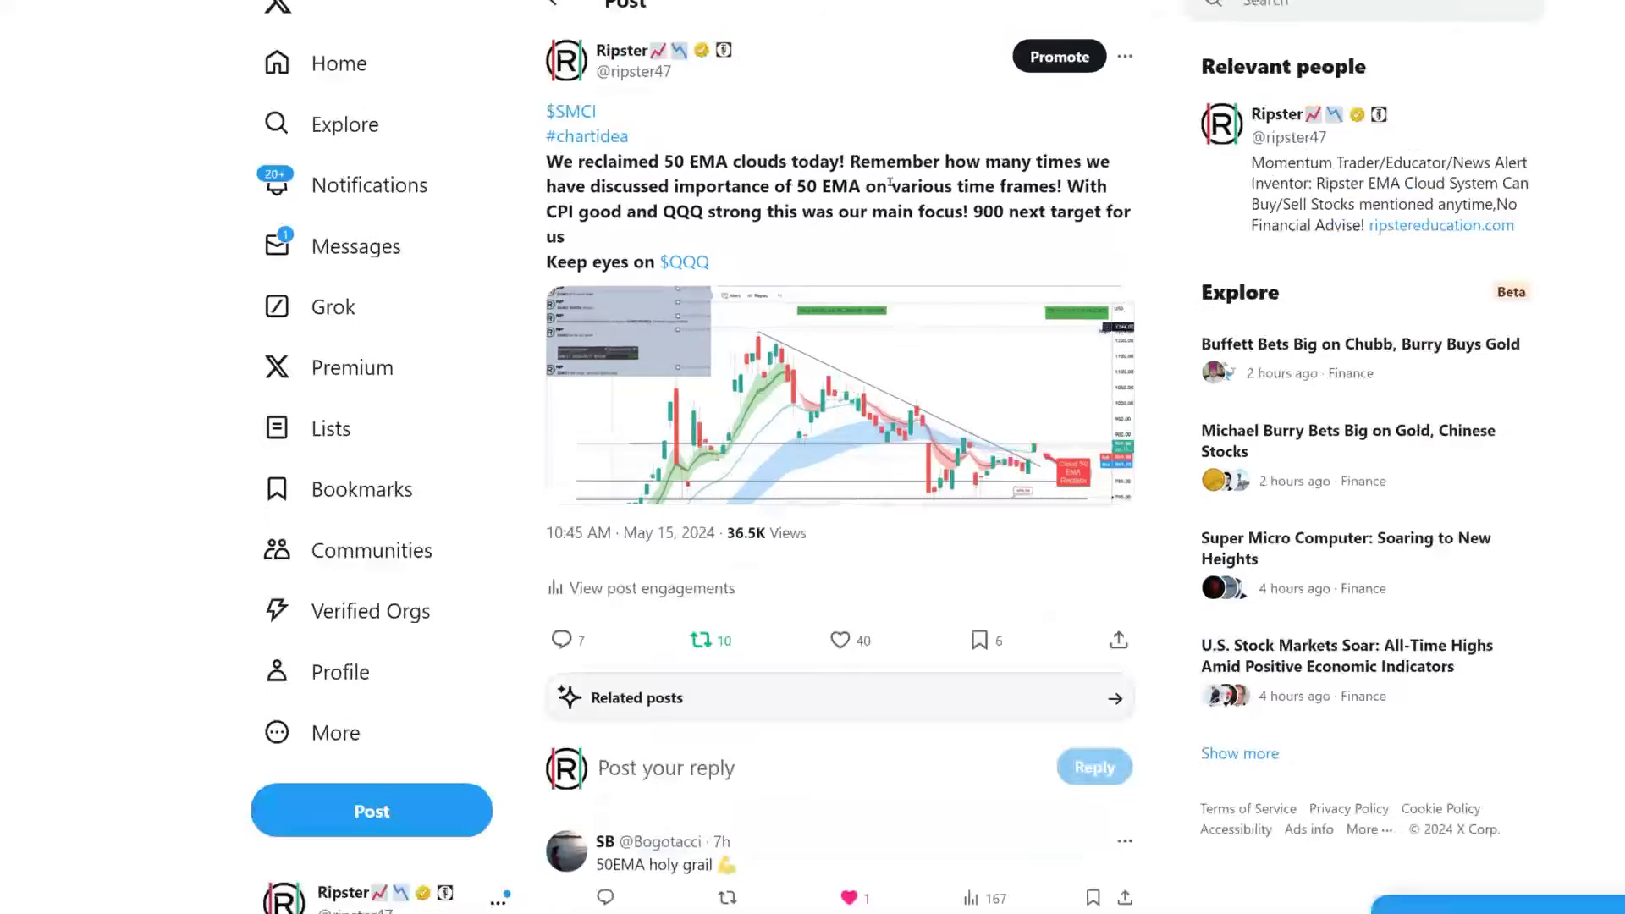
View the chart idea's SMCI chart full-size, then go back and view the update post's chart
{"action": "left_click", "coordinate": [947, 375]}
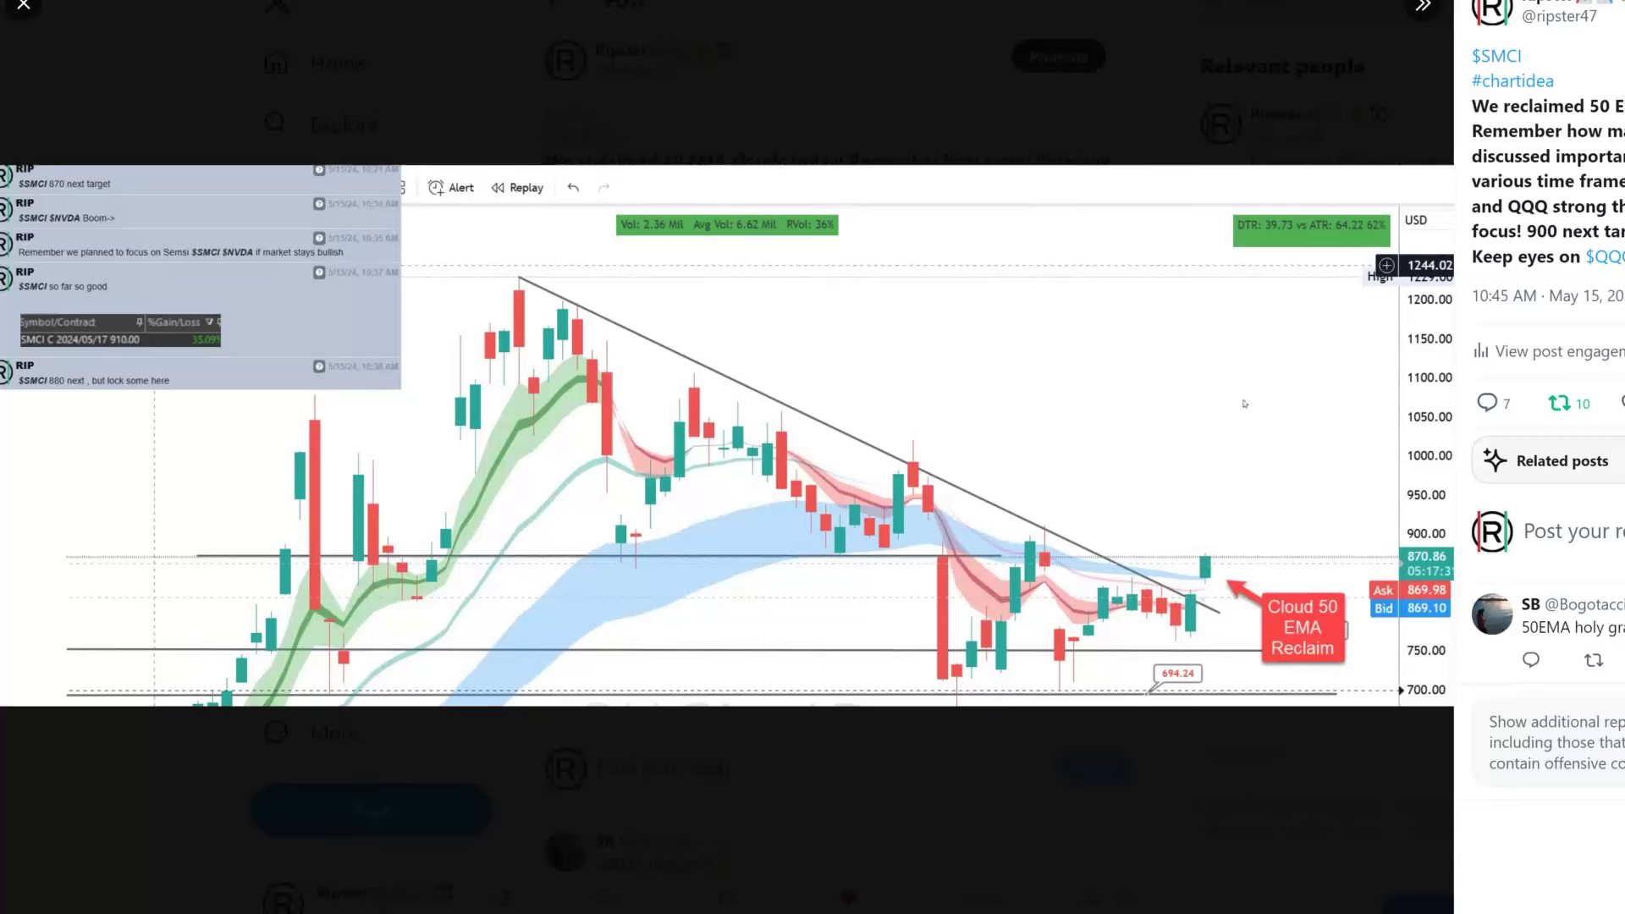
{"action": "left_click", "coordinate": [1089, 775]}
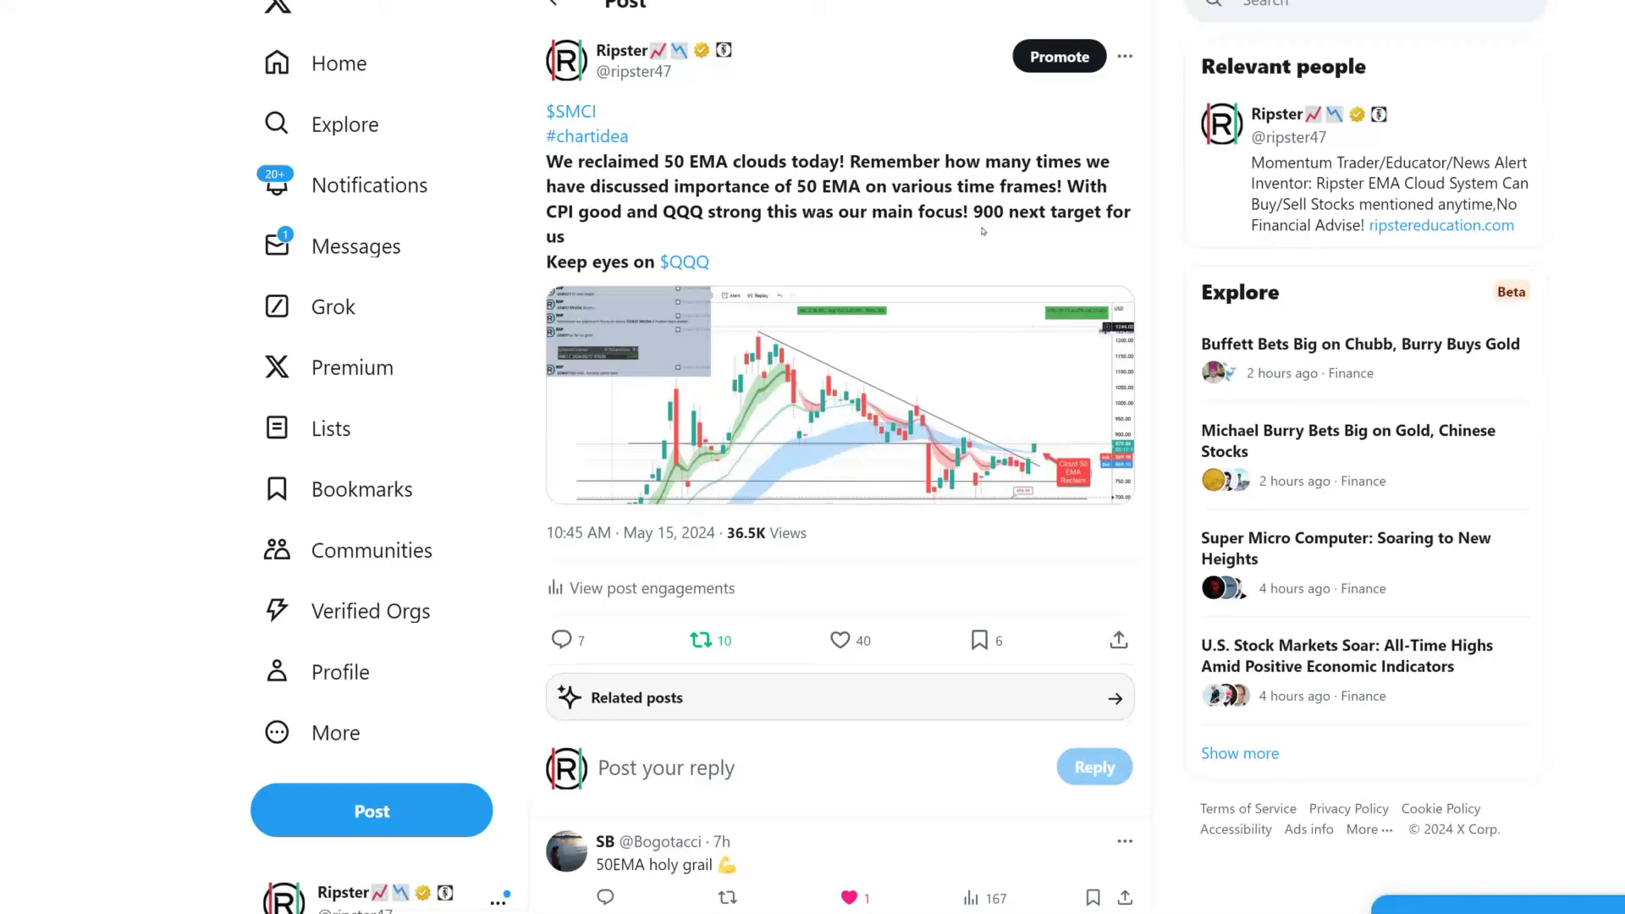
{"action": "left_click", "coordinate": [554, 4]}
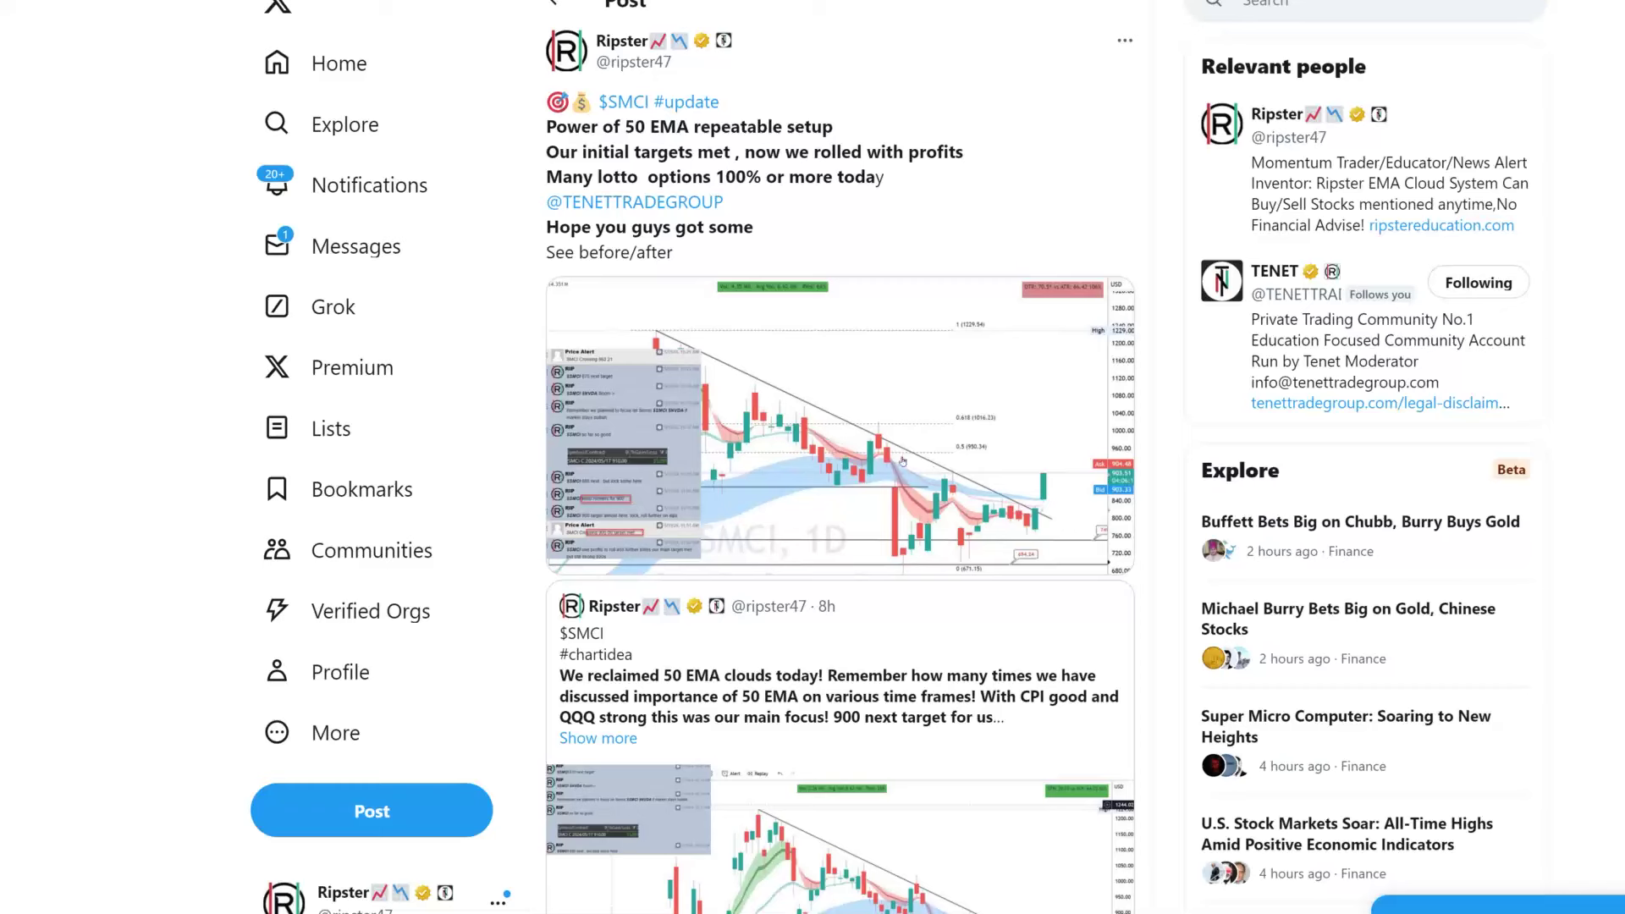
{"action": "left_click", "coordinate": [774, 480]}
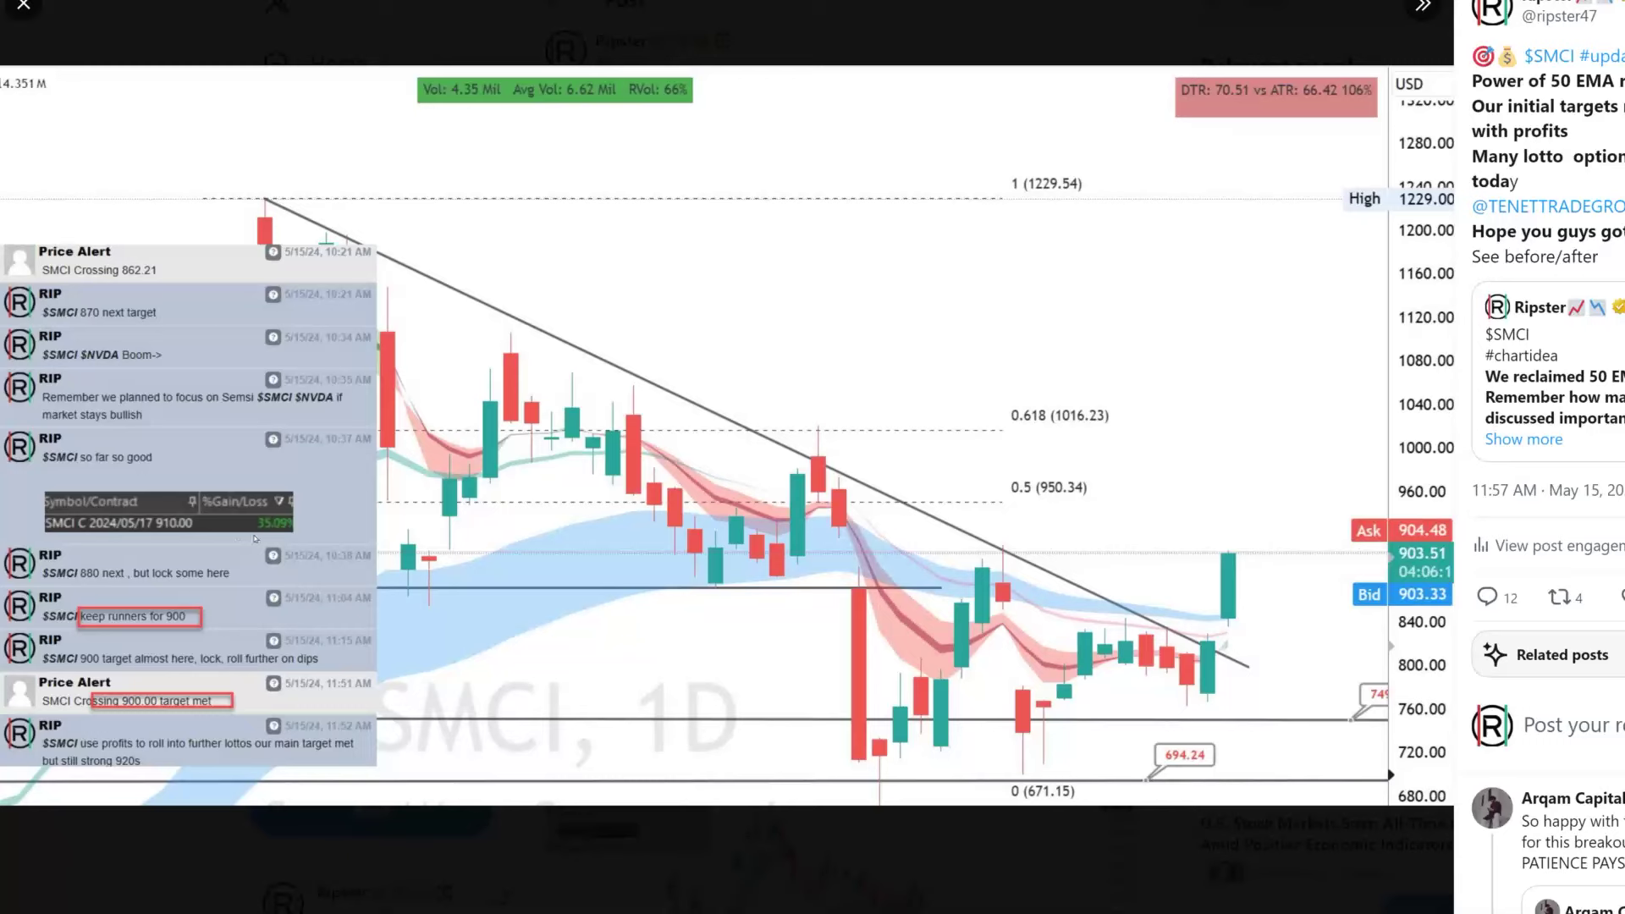
{"action": "left_click", "coordinate": [24, 7]}
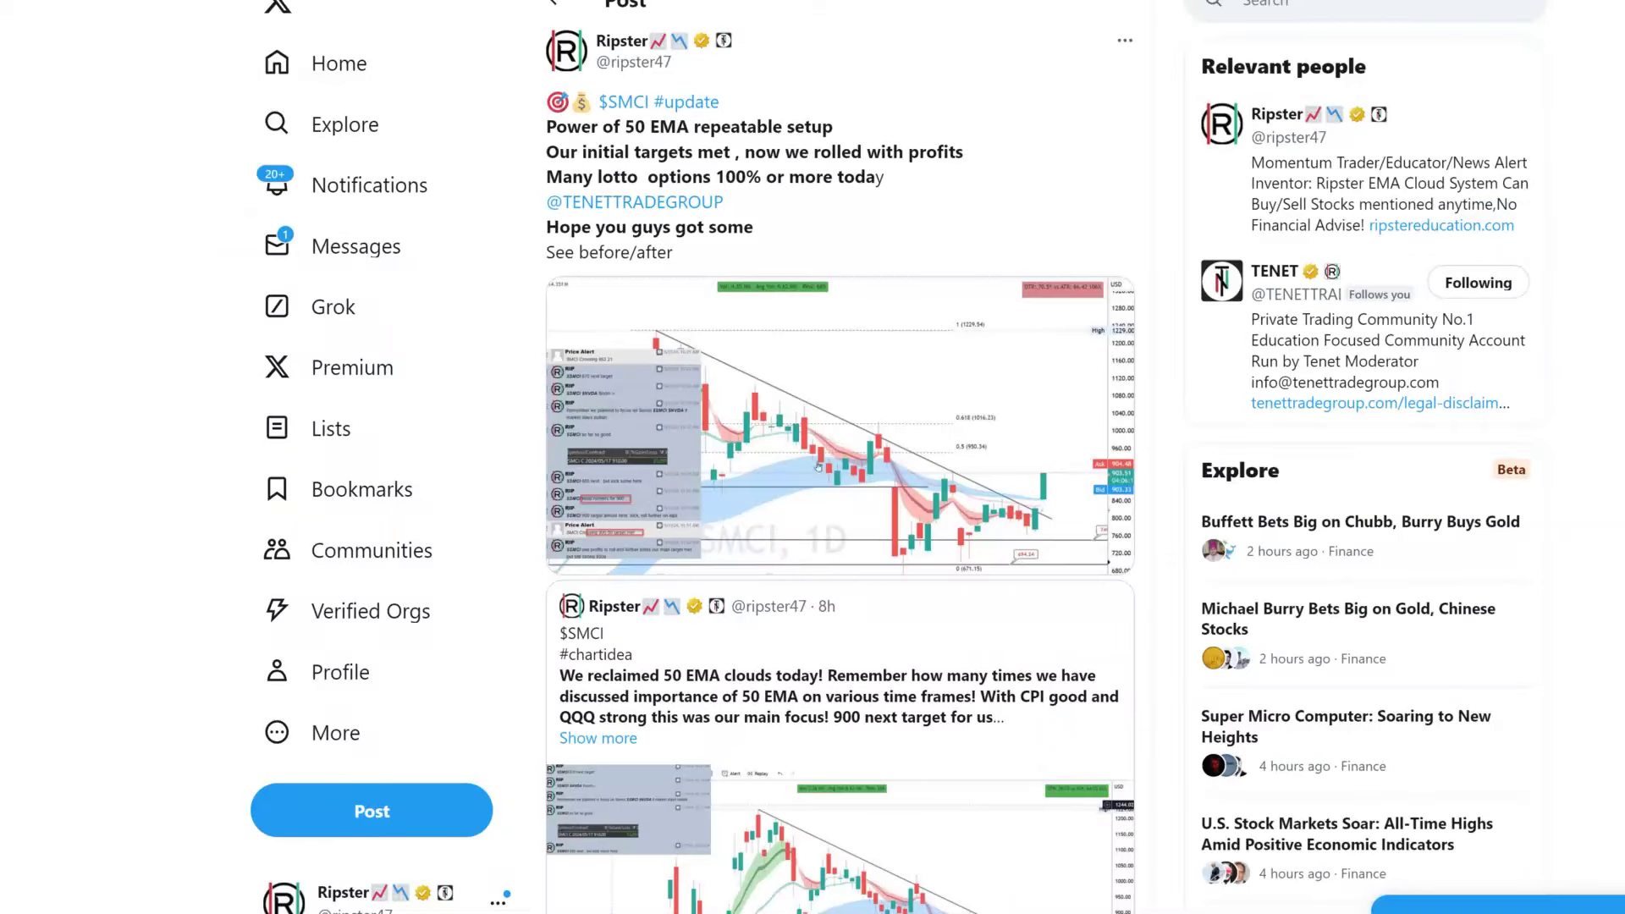
Return to the 'We still riding the clouds' post and study its chart full-size
{"action": "left_click", "coordinate": [554, 3]}
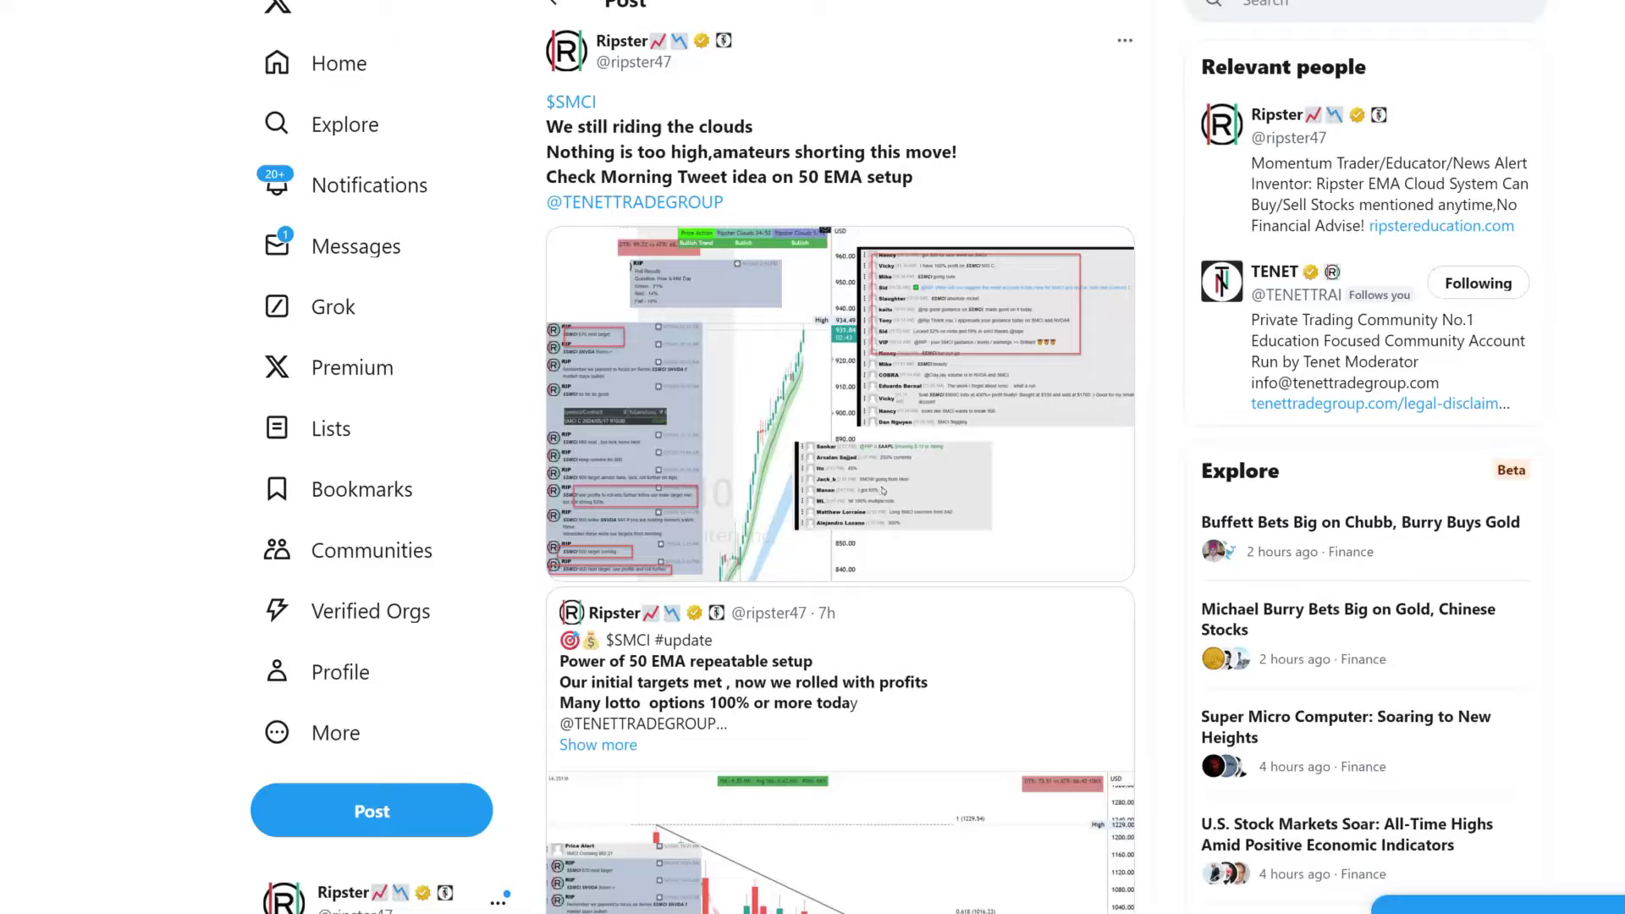
{"action": "left_click", "coordinate": [882, 491]}
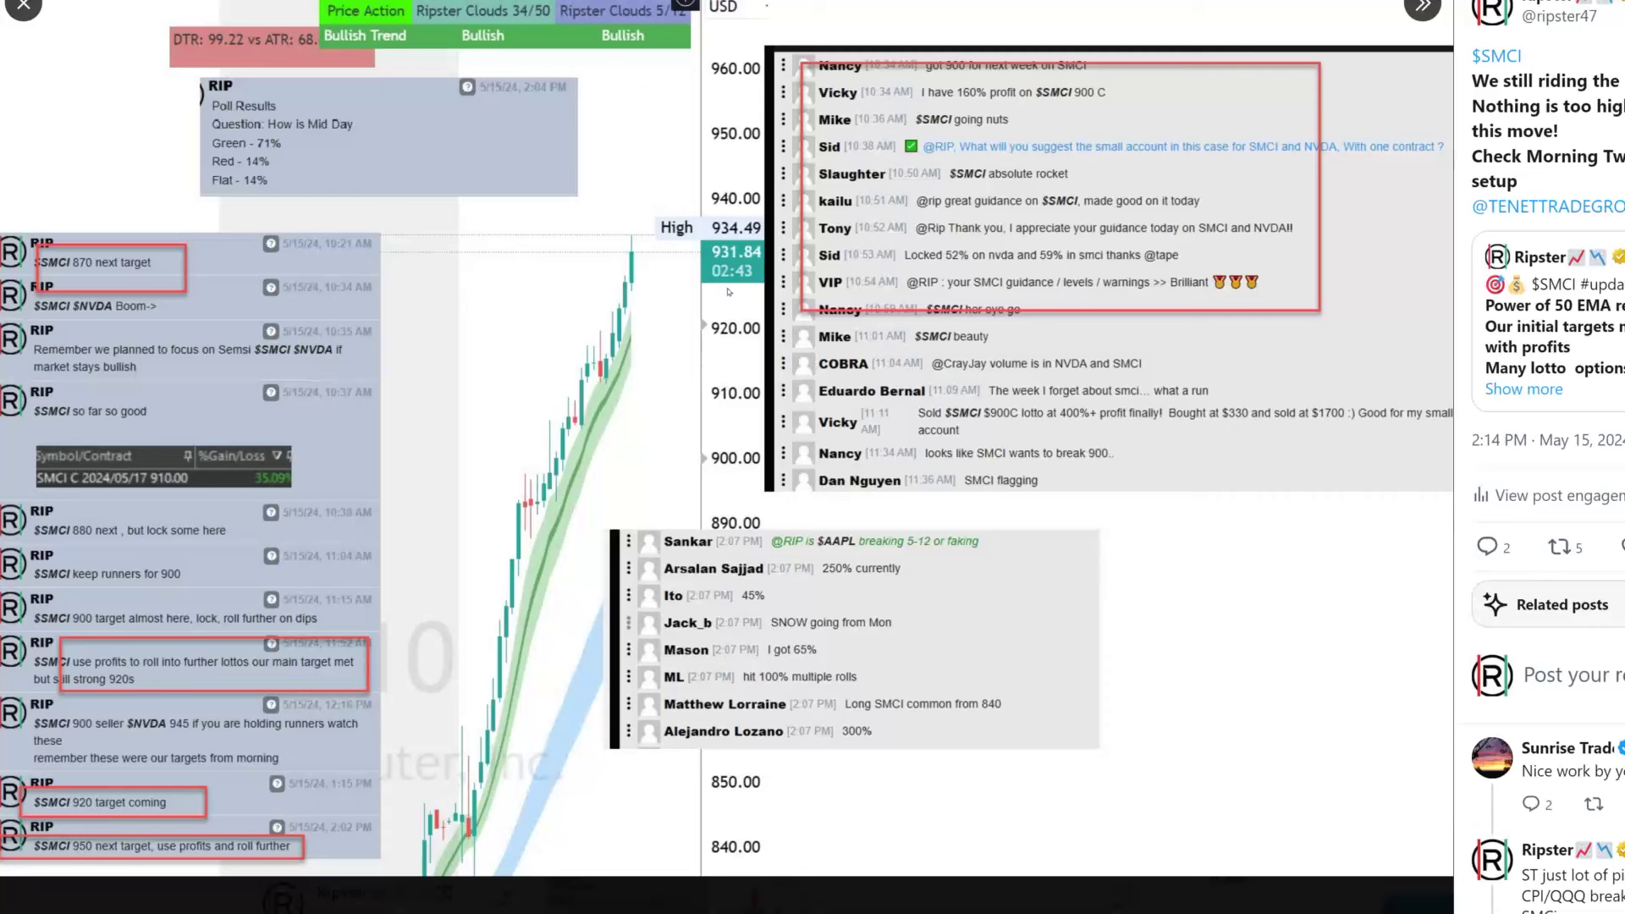
{"action": "left_click", "coordinate": [24, 9]}
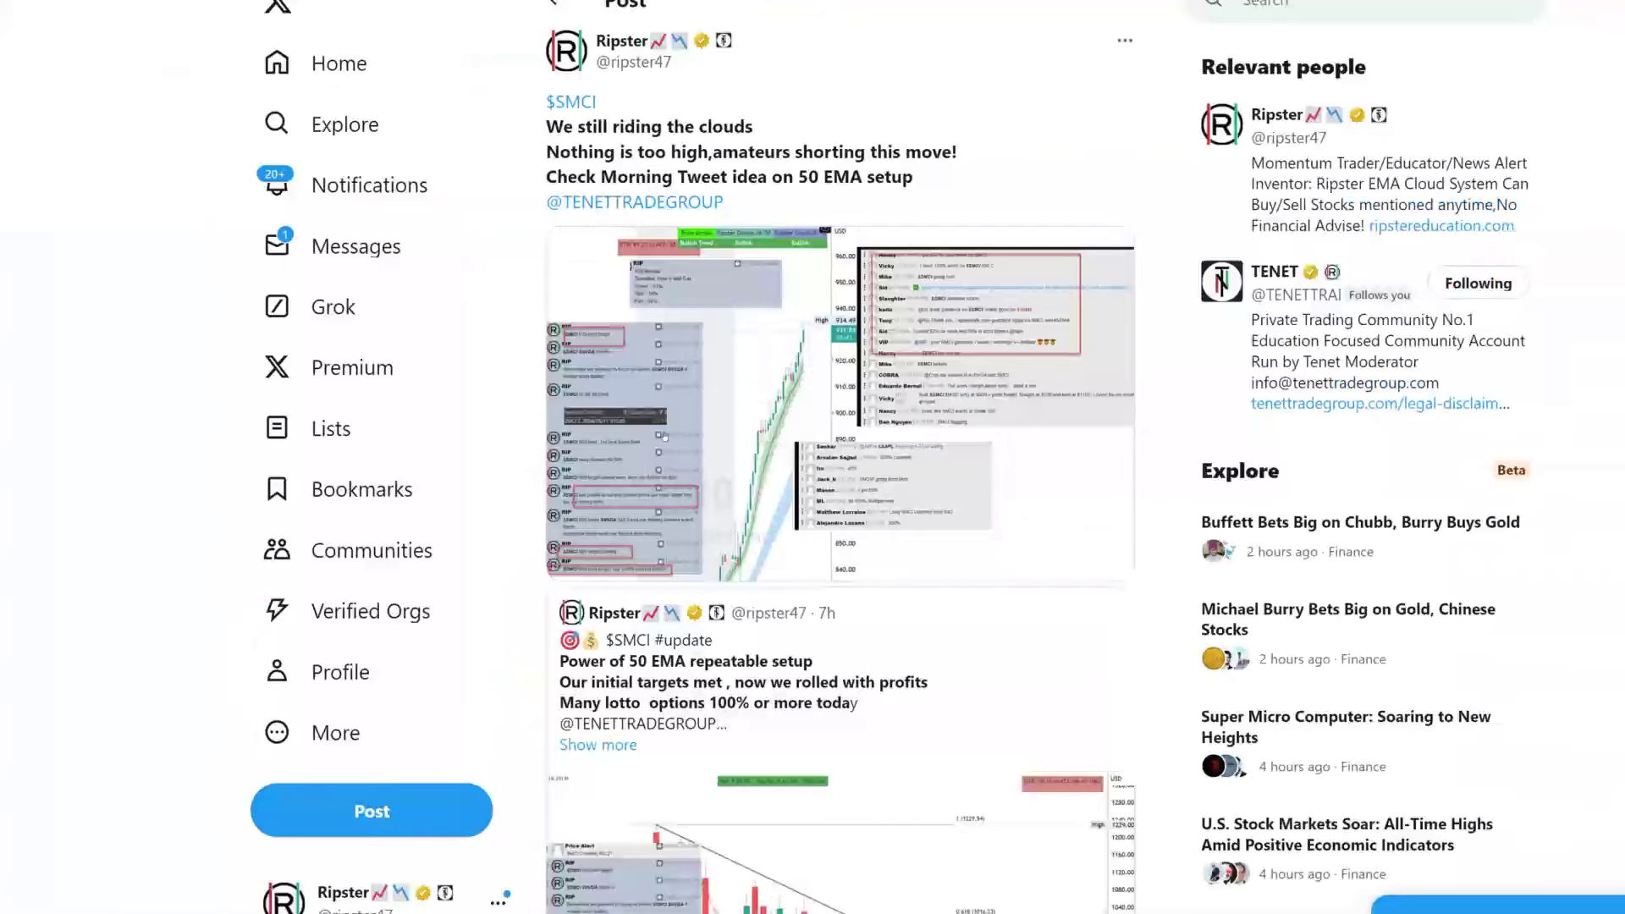
Return to the 950 TARGET MET post and study its SMCI daily chart full-size
{"action": "left_click", "coordinate": [554, 4]}
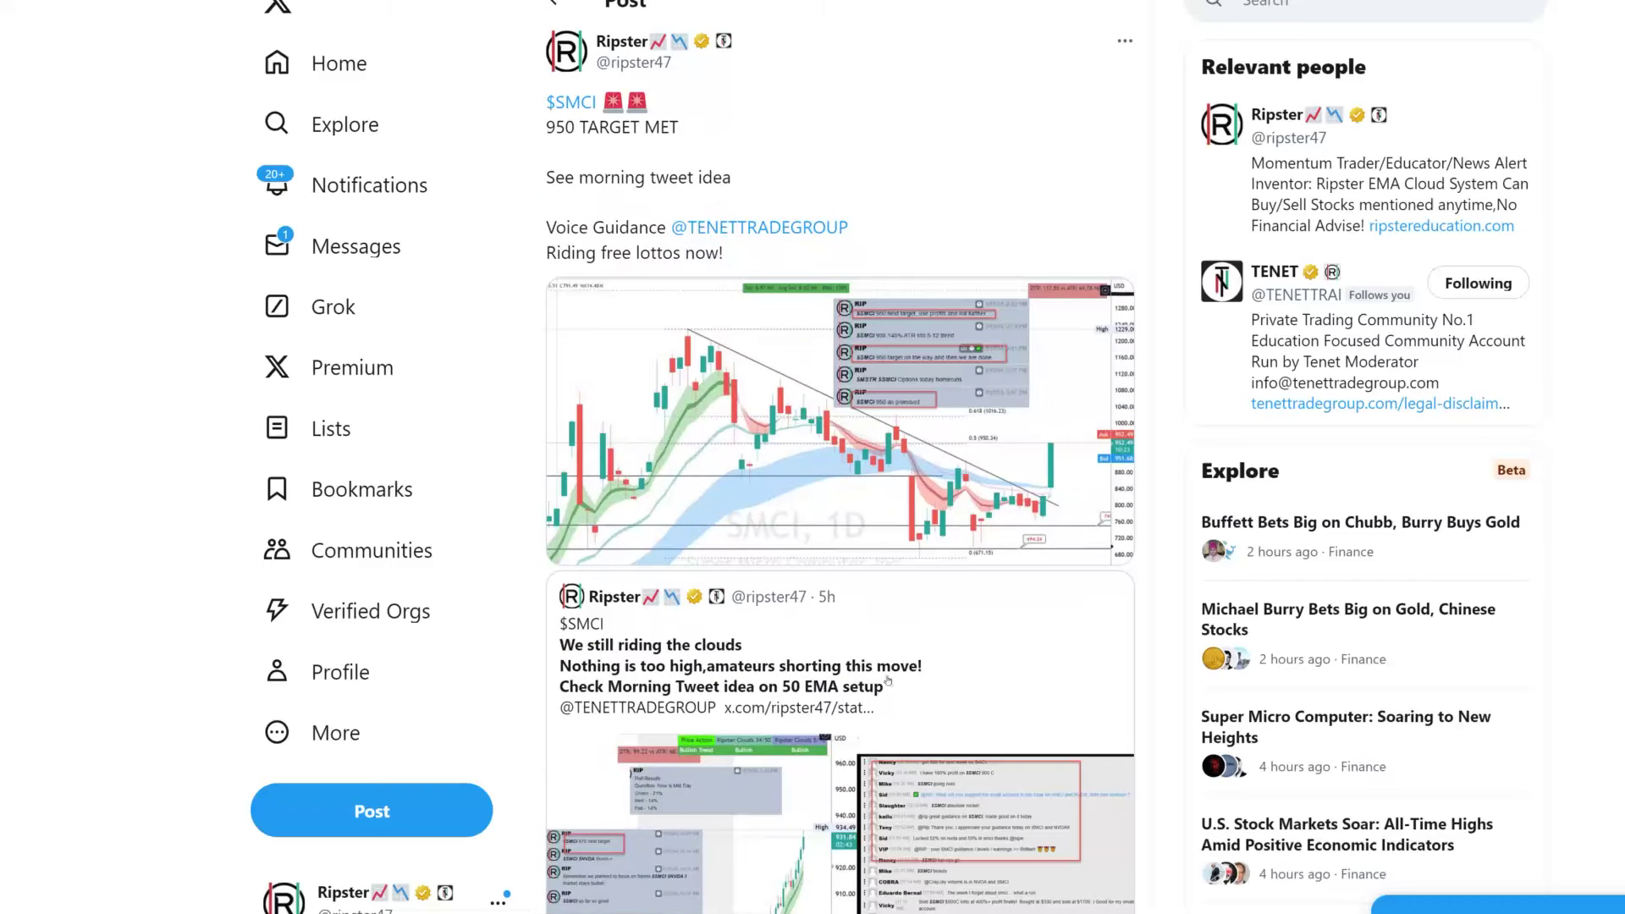
{"action": "left_click", "coordinate": [789, 448]}
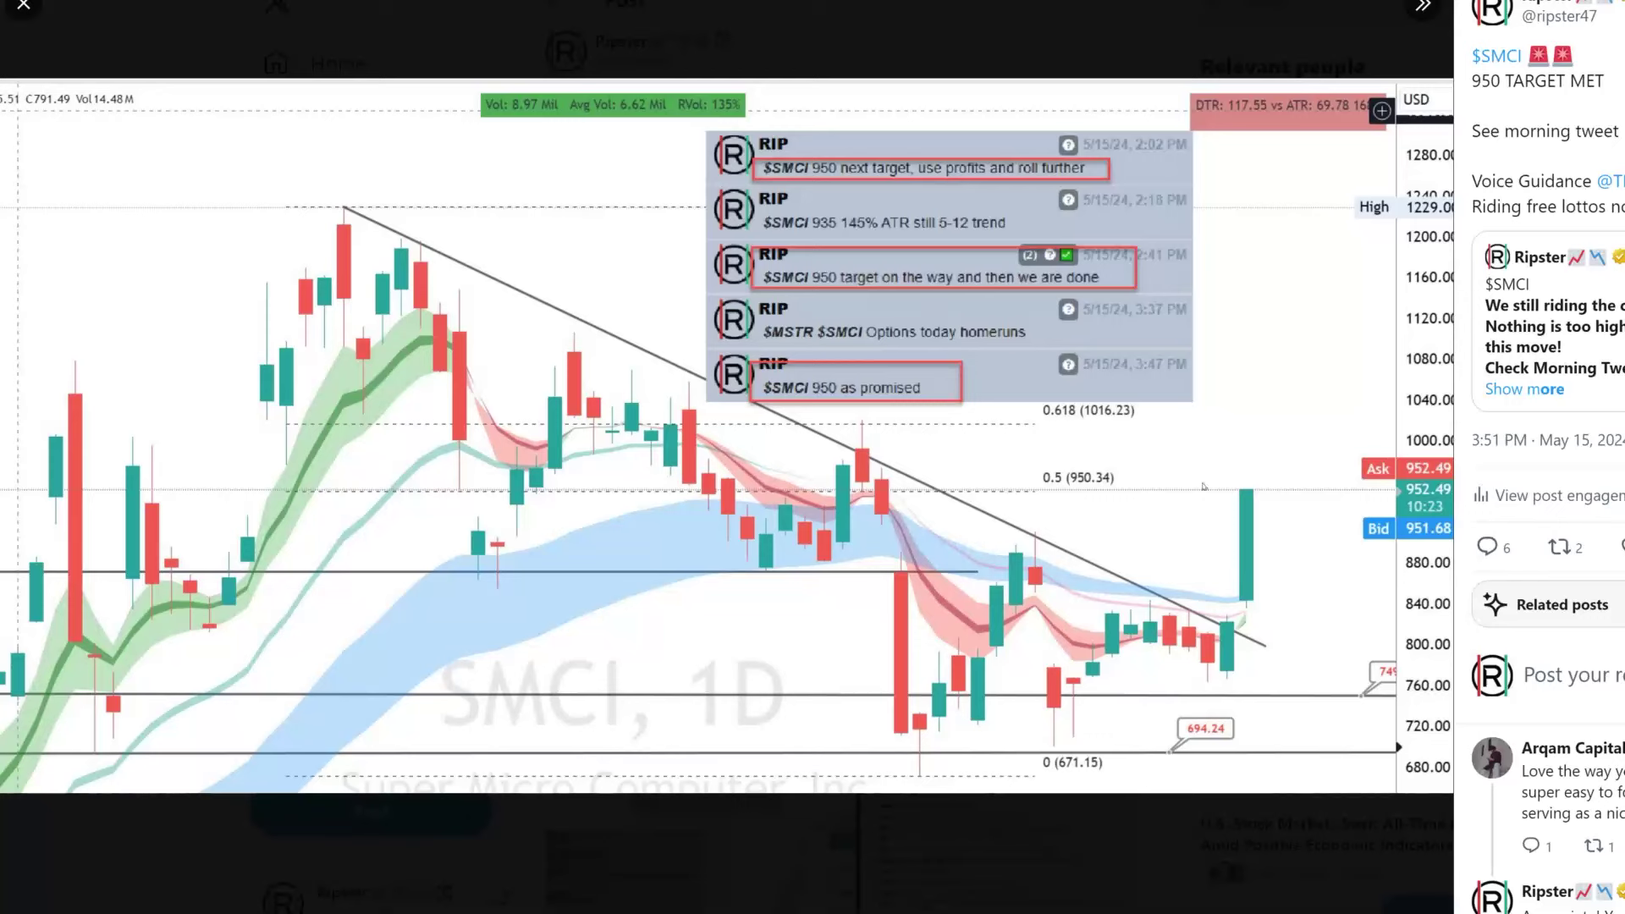
{"action": "left_click", "coordinate": [25, 7]}
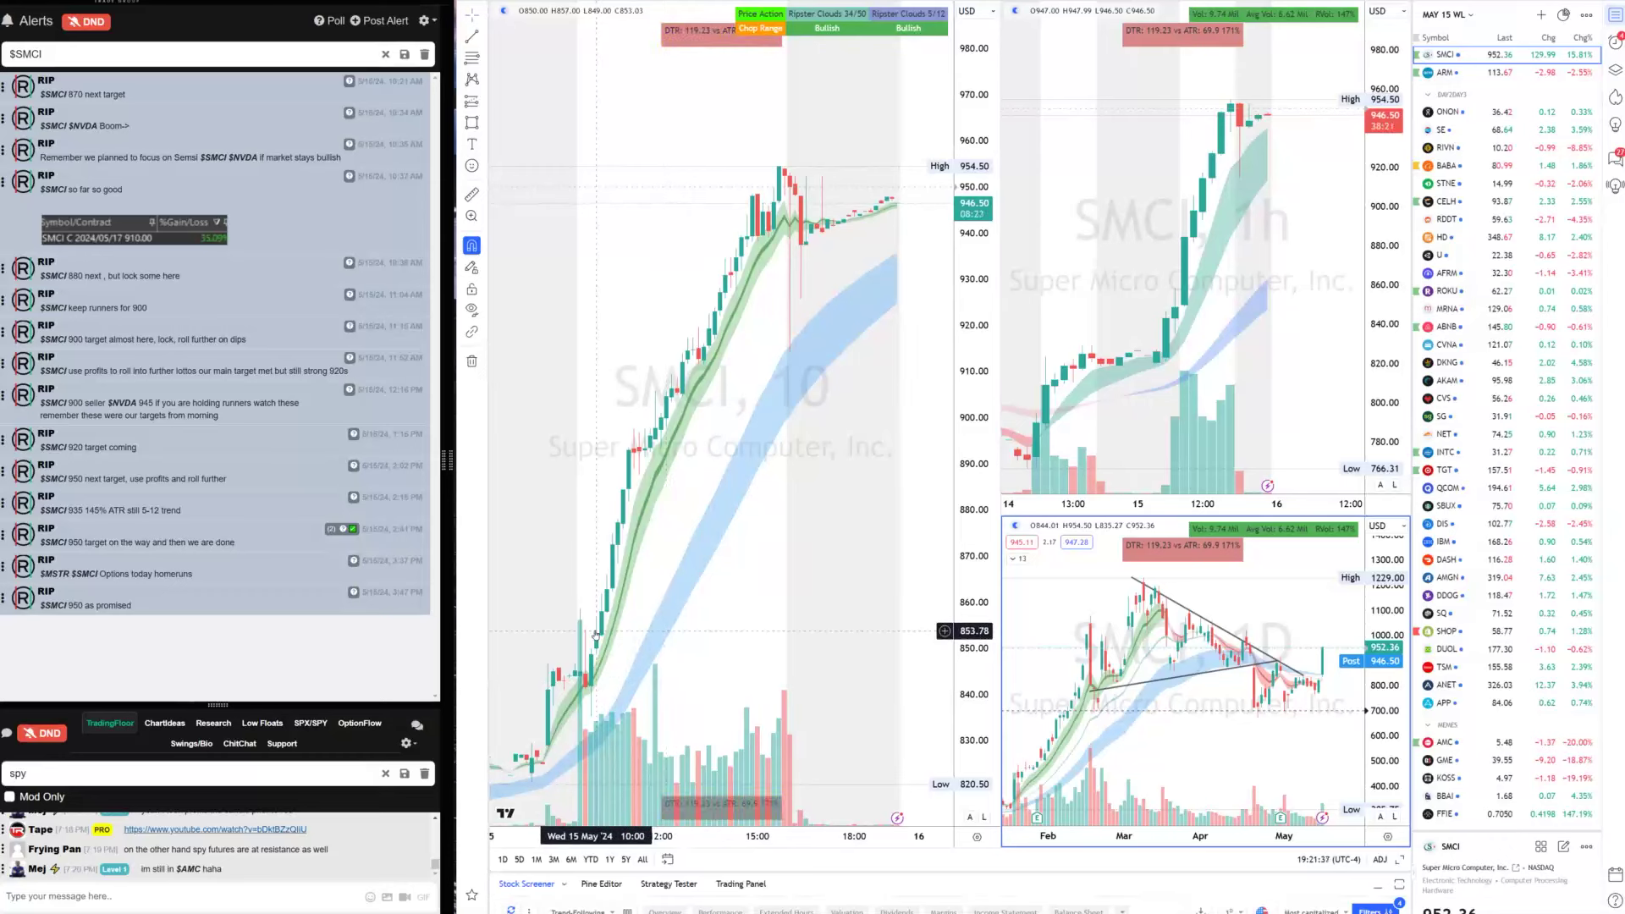
Back in TradingView, draw a short trend line across the pullback on the SMCI 10-minute chart
{"action": "mouse_move", "coordinate": [680, 912]}
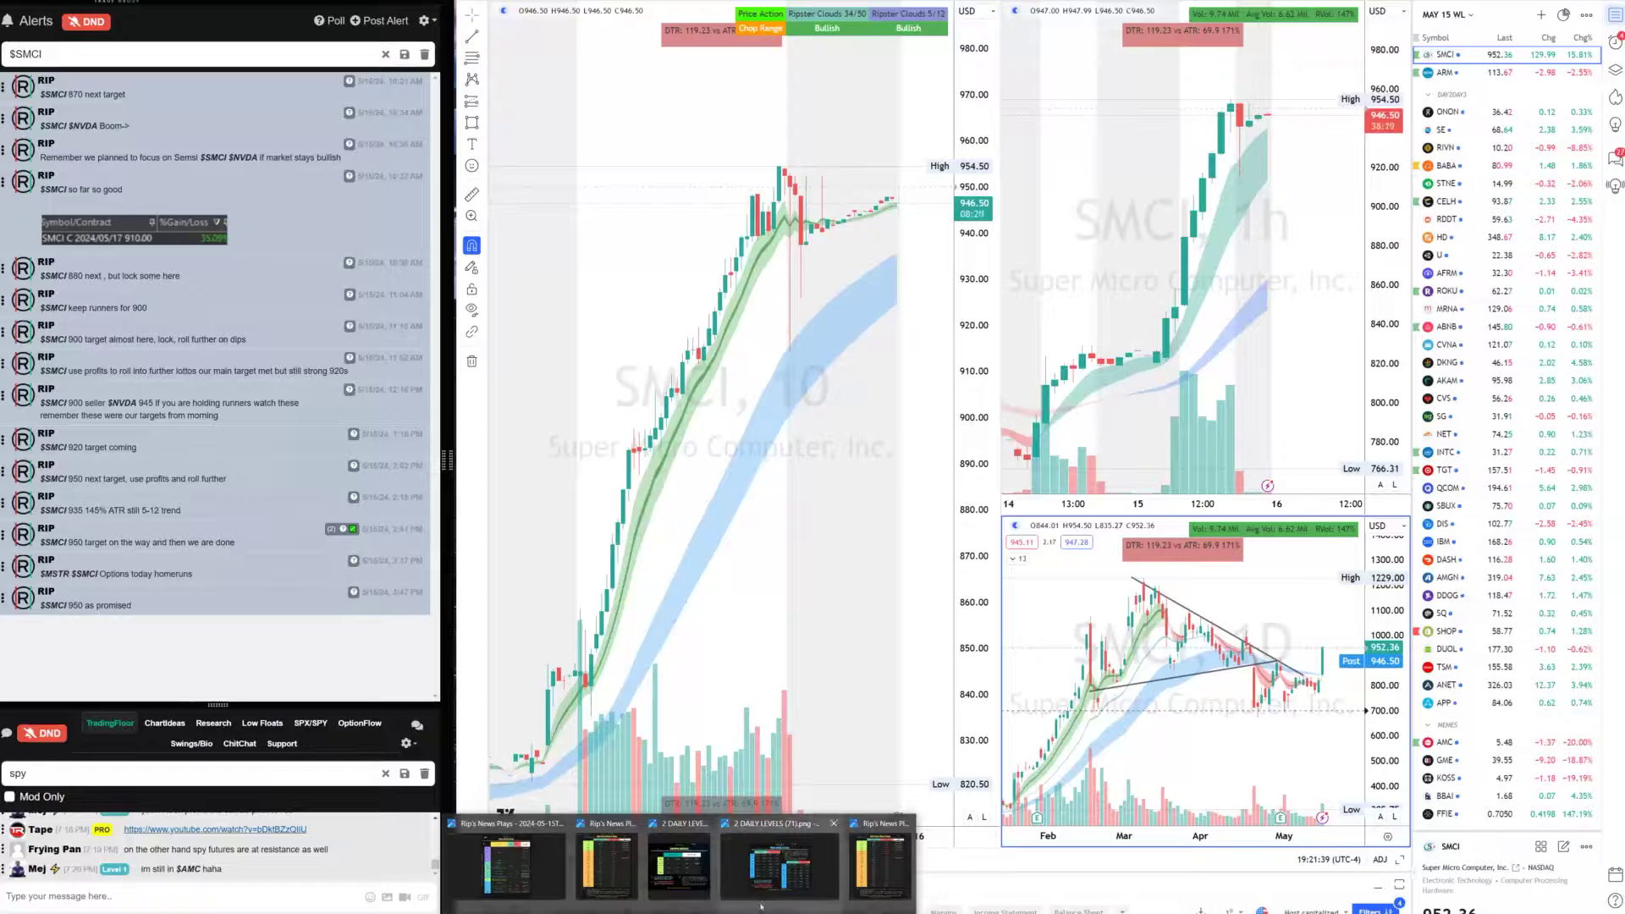
{"action": "left_click", "coordinate": [780, 869]}
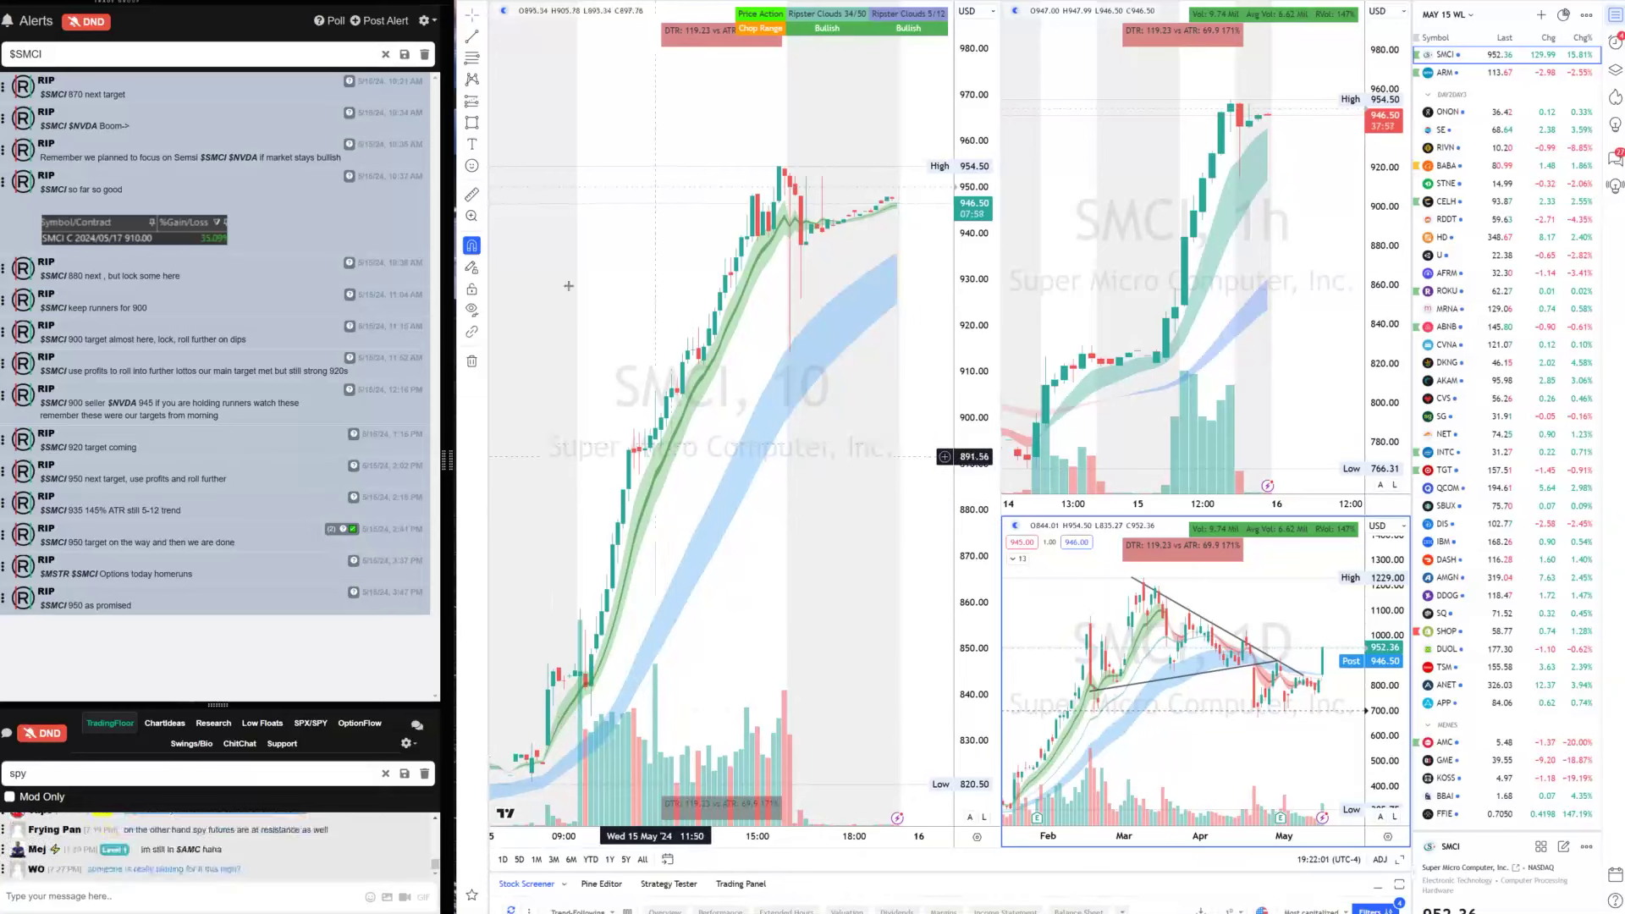
{"action": "left_click", "coordinate": [618, 426]}
{"action": "left_click", "coordinate": [687, 442]}
{"action": "right_click", "coordinate": [688, 444]}
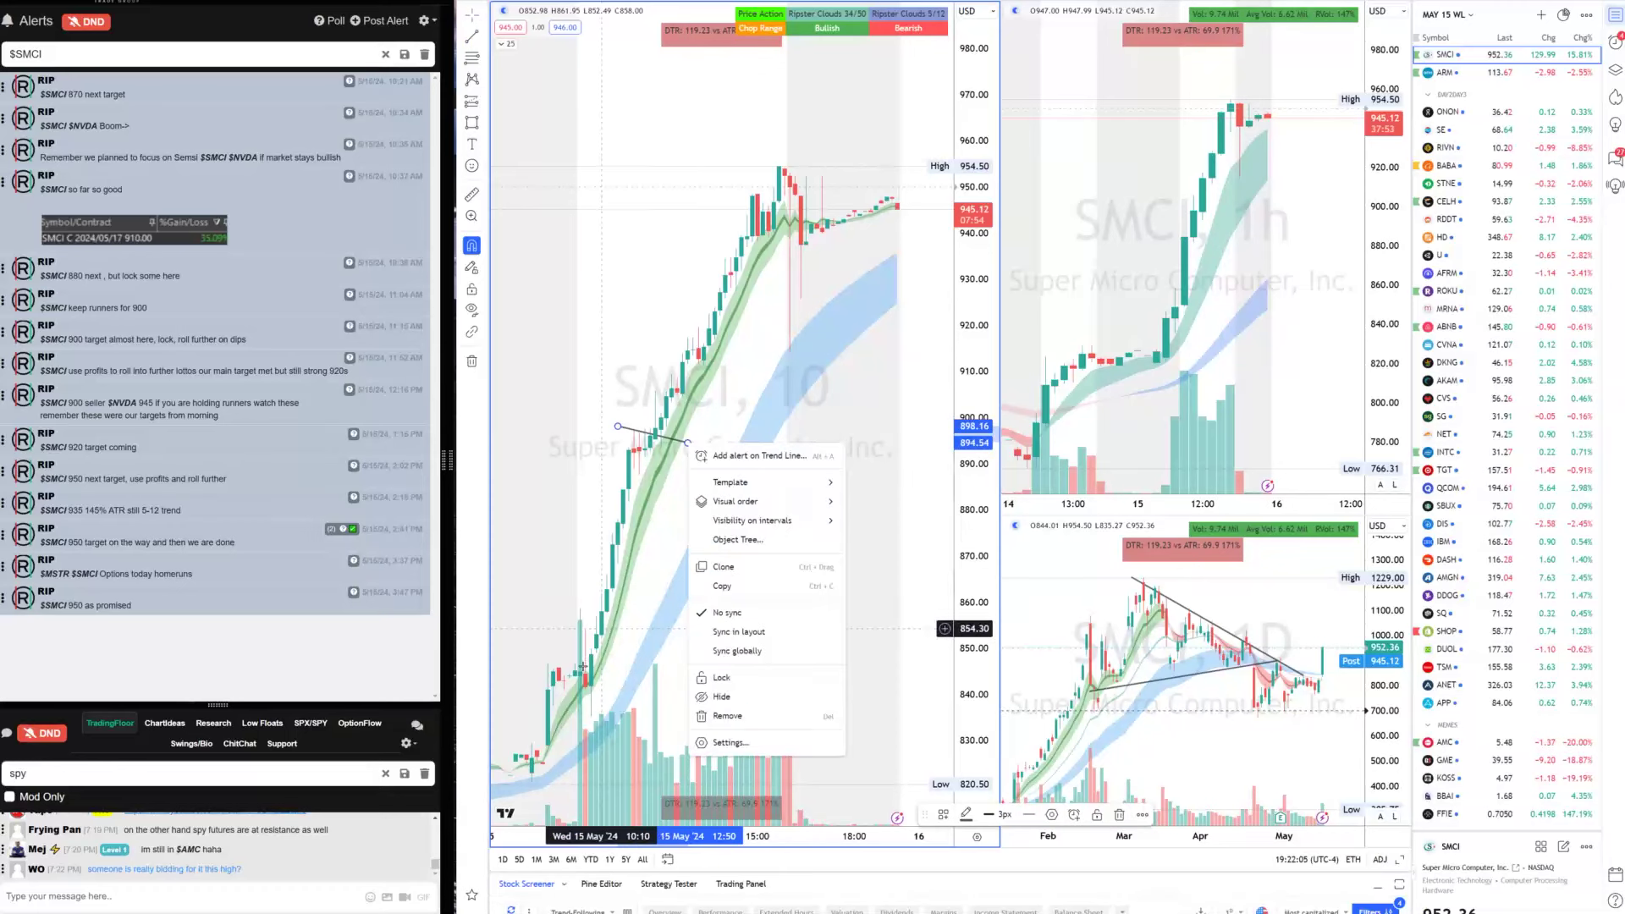
{"action": "left_click", "coordinate": [651, 523]}
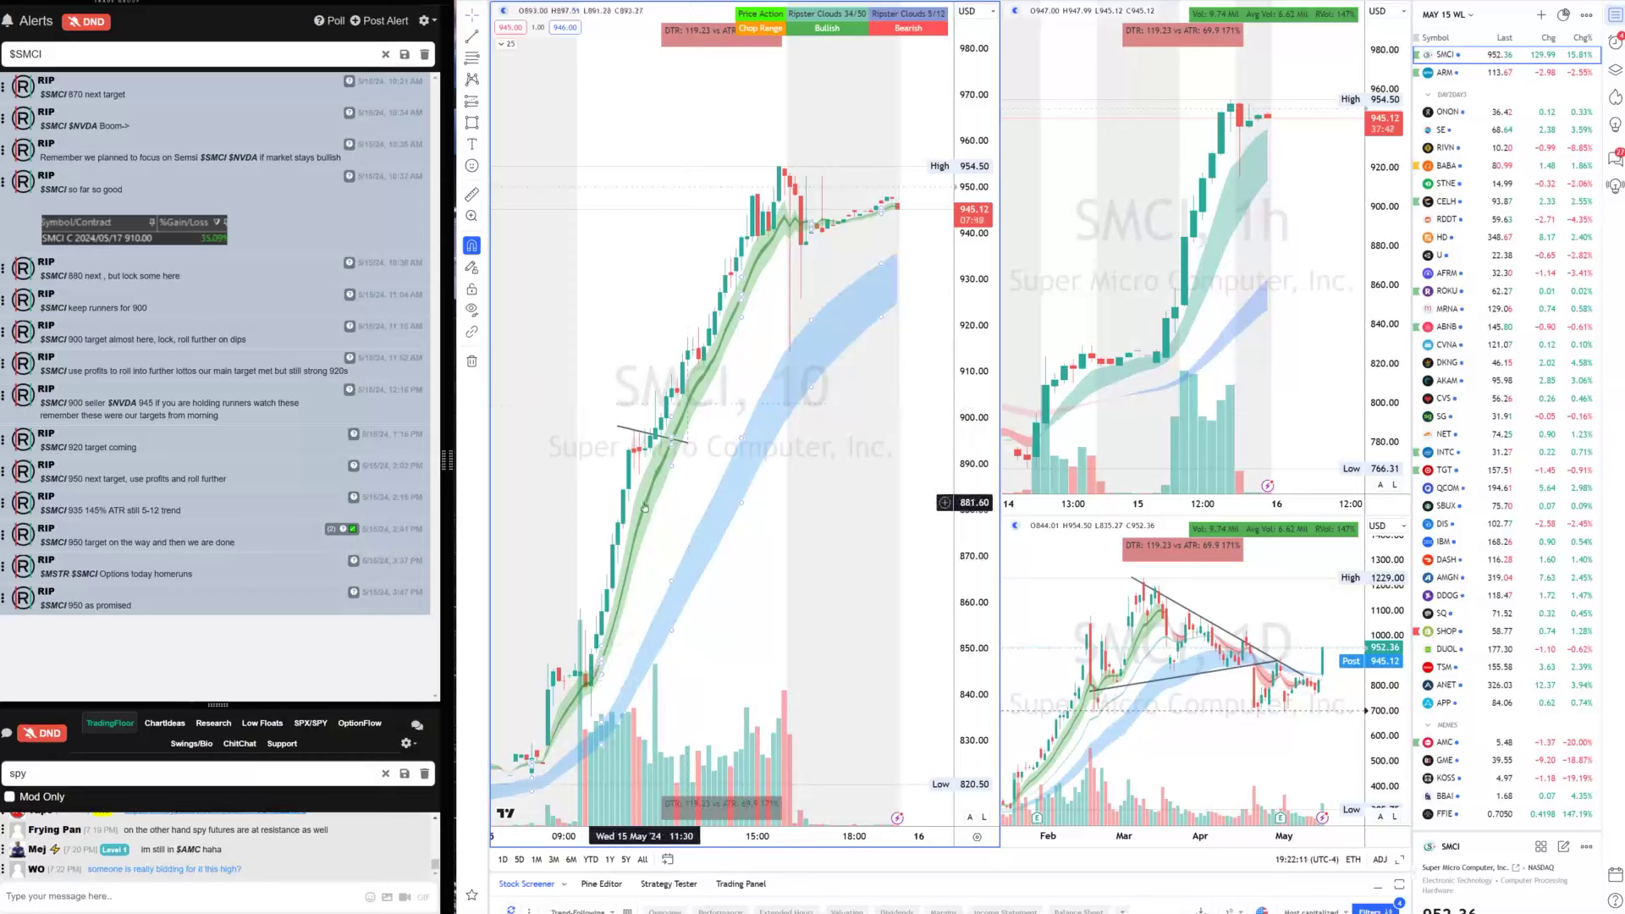
Draw two small boxes marking the zones around 893–898 and 911–917
{"action": "left_click", "coordinate": [472, 124]}
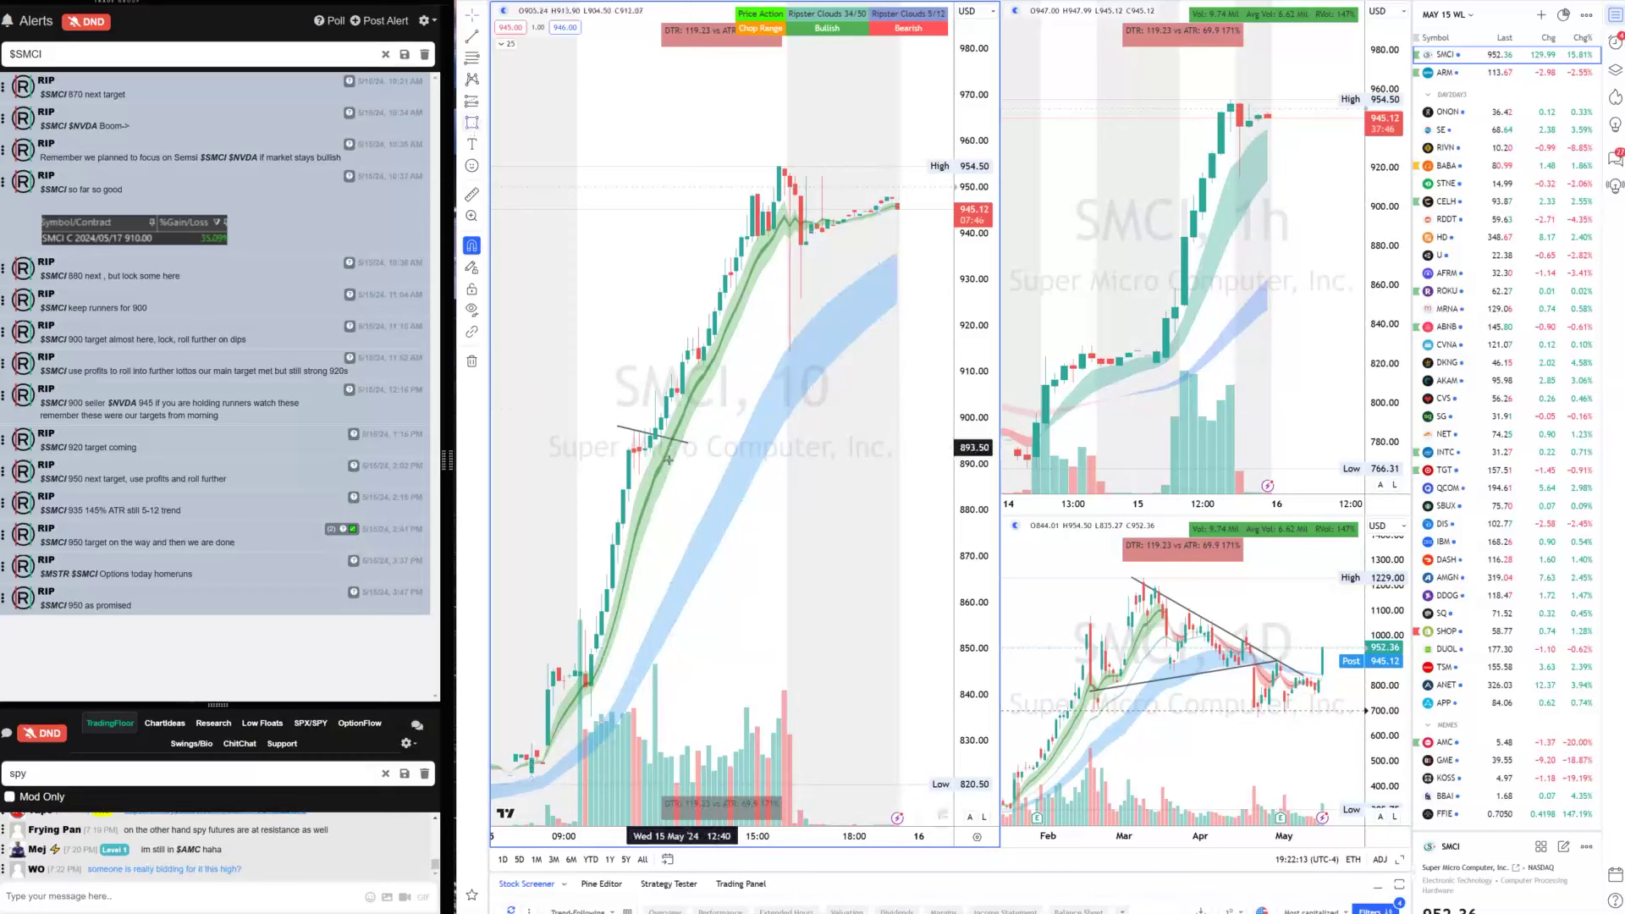
{"action": "left_click_drag", "start_coordinate": [628, 427], "coordinate": [667, 448]}
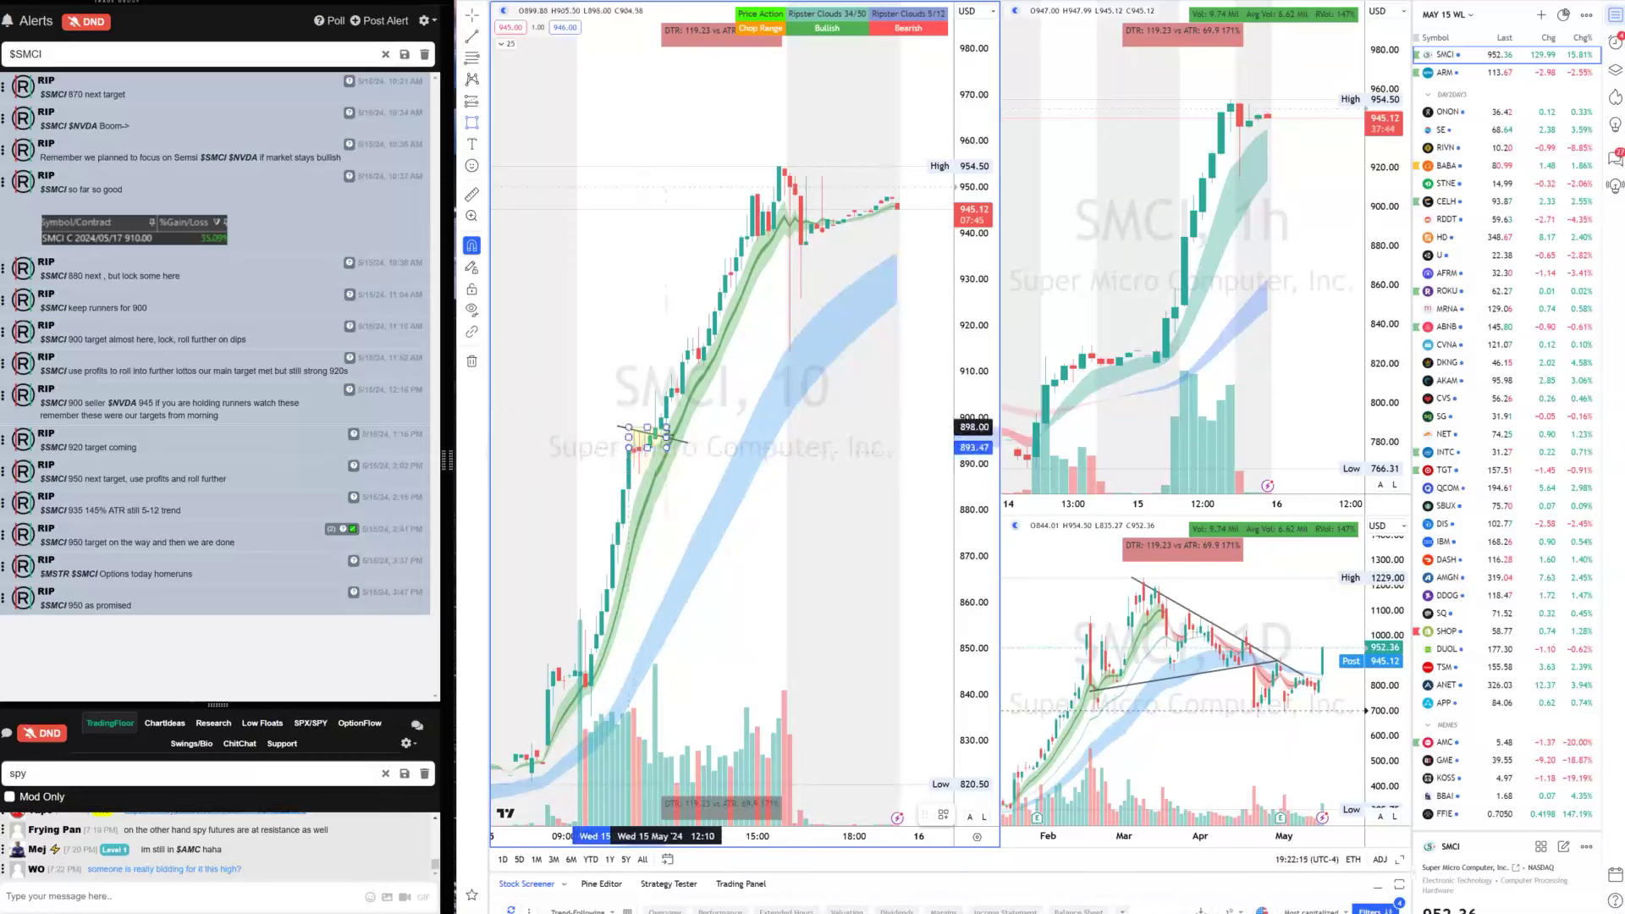
{"action": "right_click", "coordinate": [672, 435]}
{"action": "left_click", "coordinate": [467, 125]}
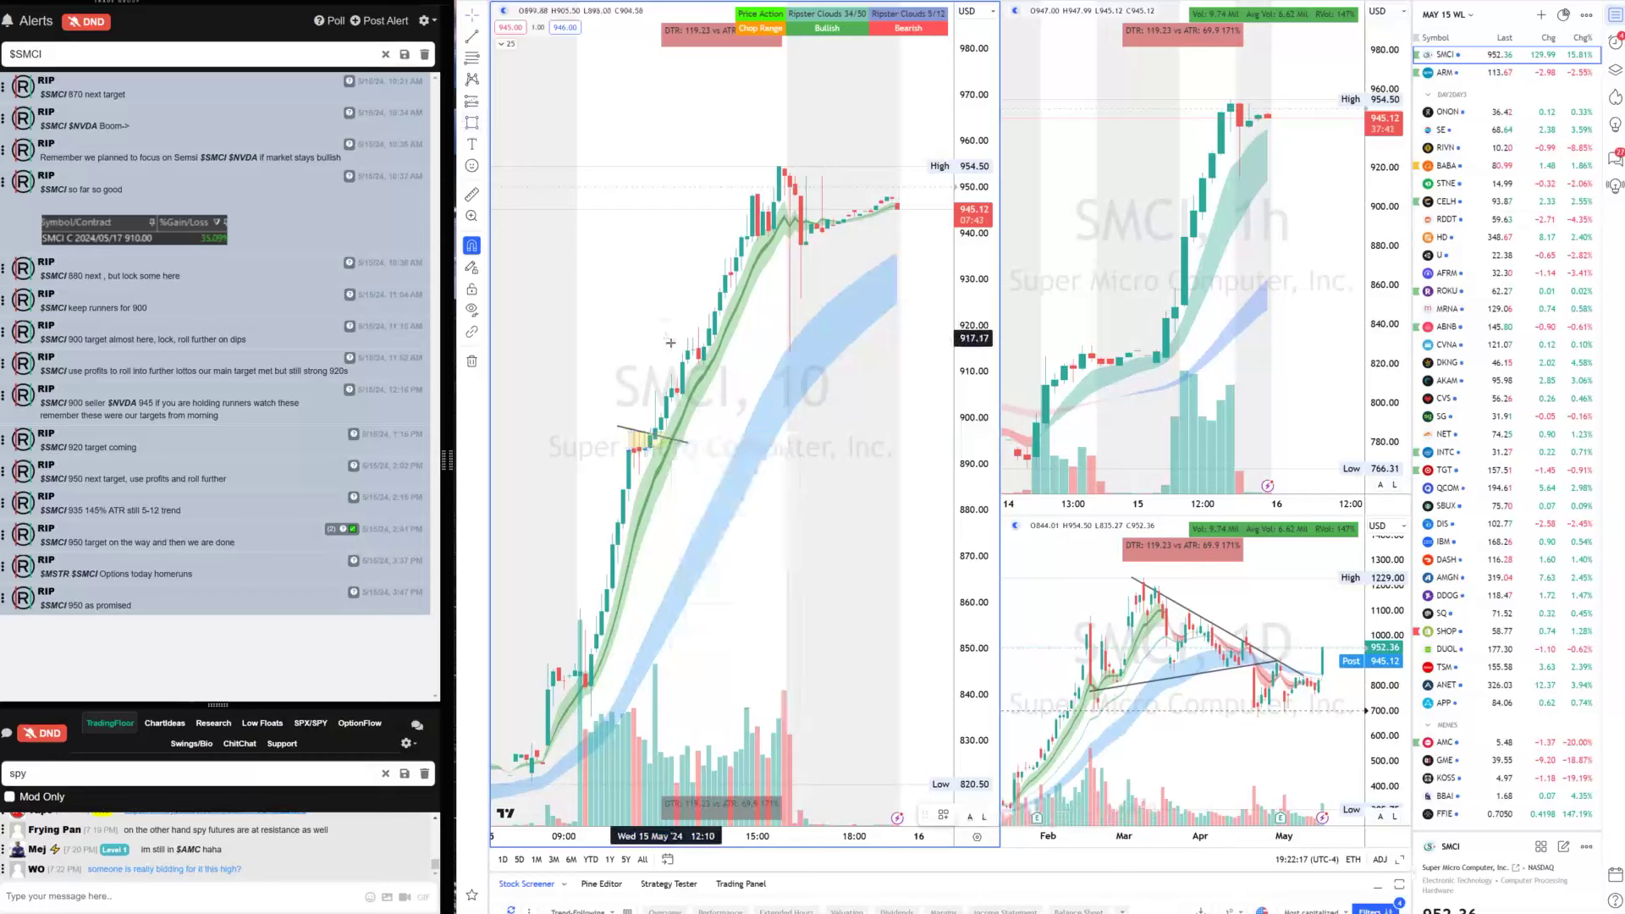
{"action": "left_click_drag", "start_coordinate": [671, 340], "coordinate": [720, 364]}
{"action": "right_click", "coordinate": [720, 365]}
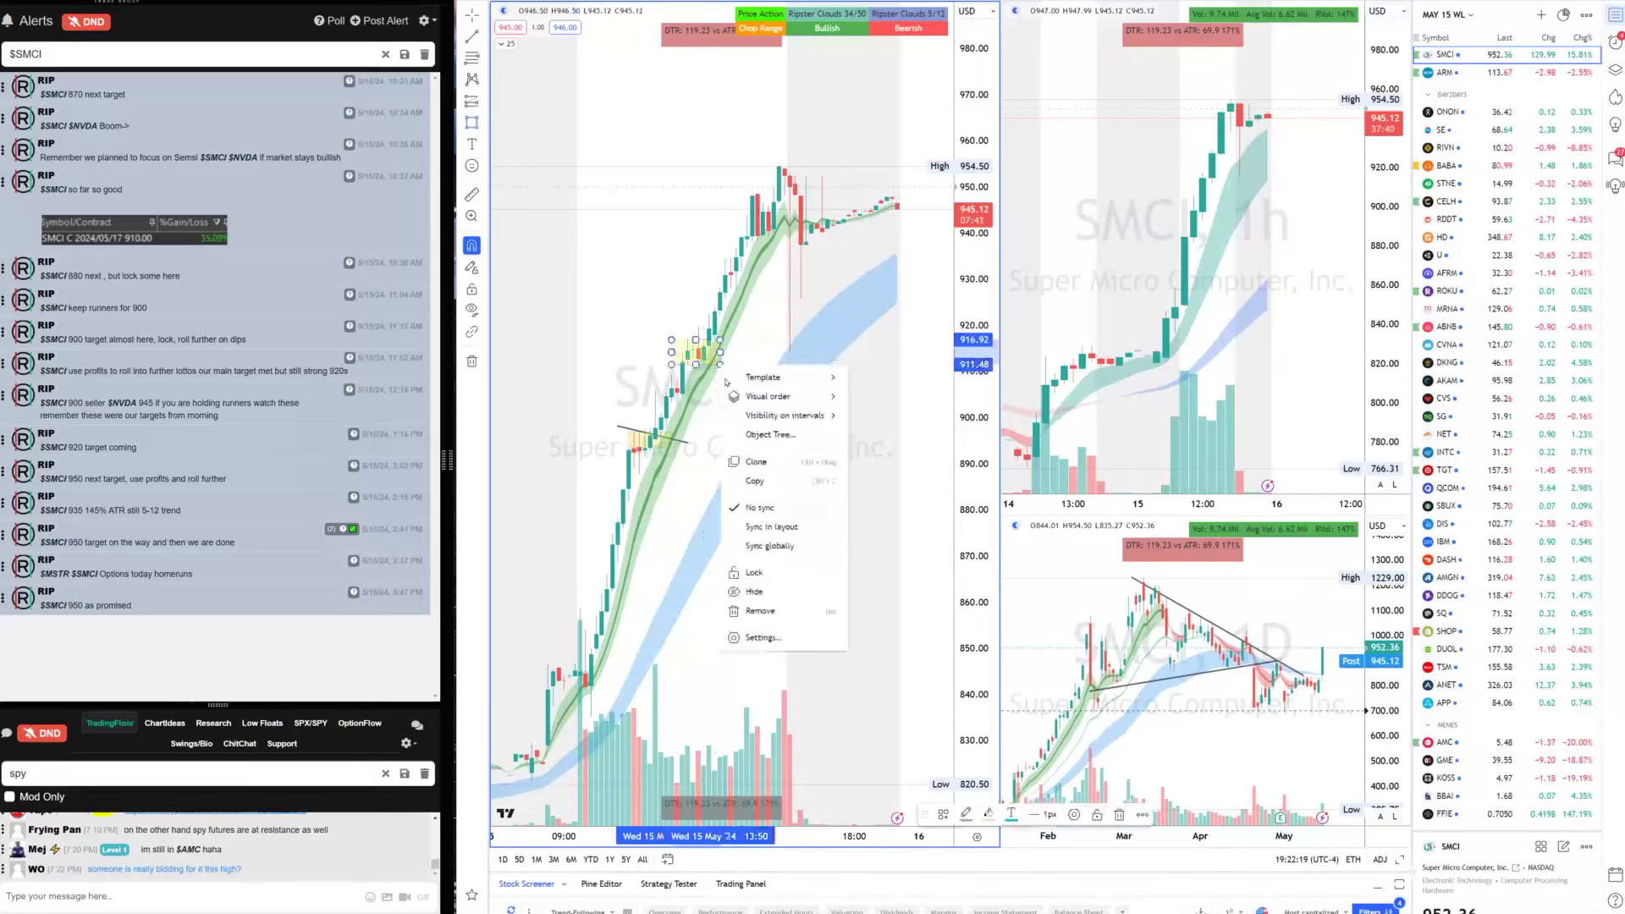
{"action": "left_click", "coordinate": [709, 432]}
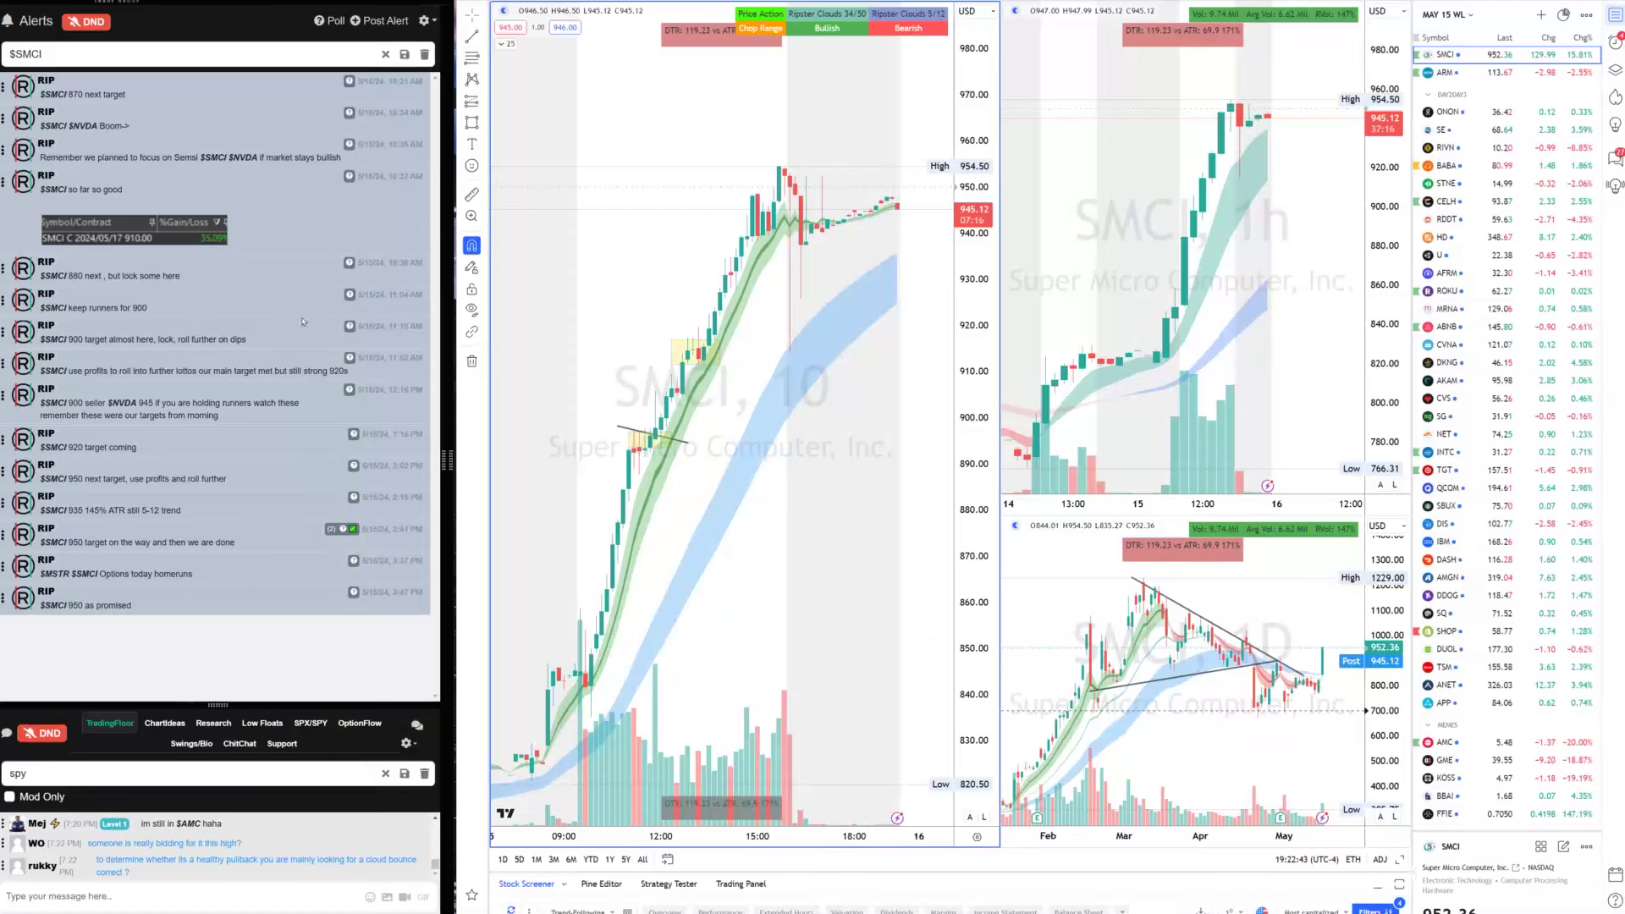
{"action": "left_click_drag", "start_coordinate": [259, 611], "coordinate": [220, 374]}
{"action": "left_click", "coordinate": [231, 293]}
{"action": "left_click_drag", "start_coordinate": [169, 592], "coordinate": [133, 449]}
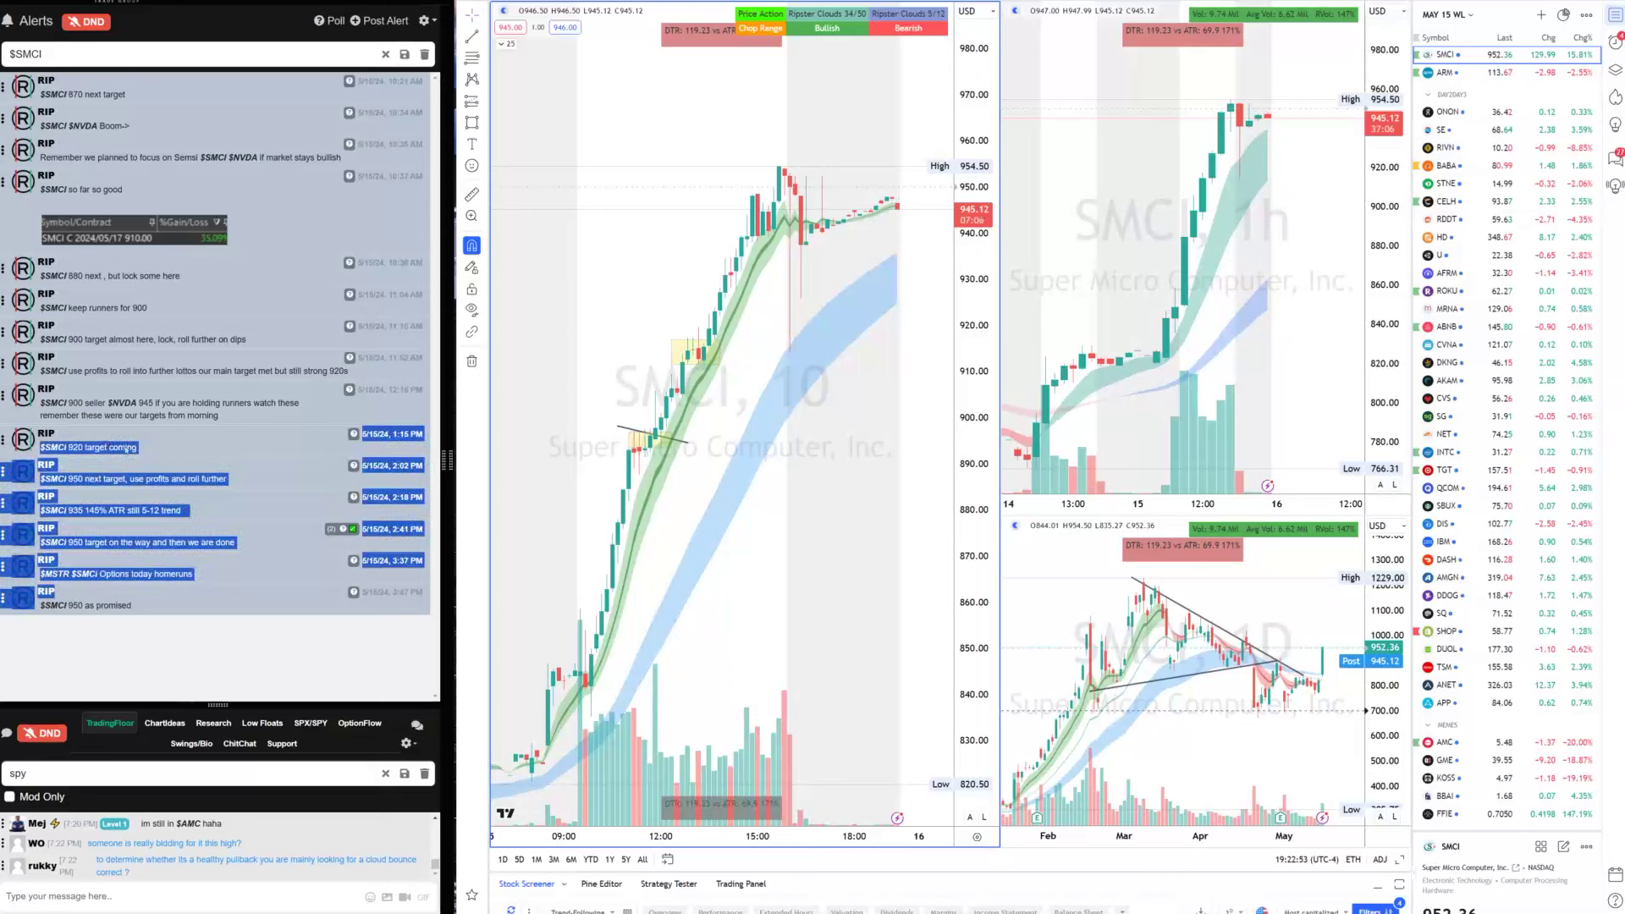
{"action": "left_click", "coordinate": [109, 438]}
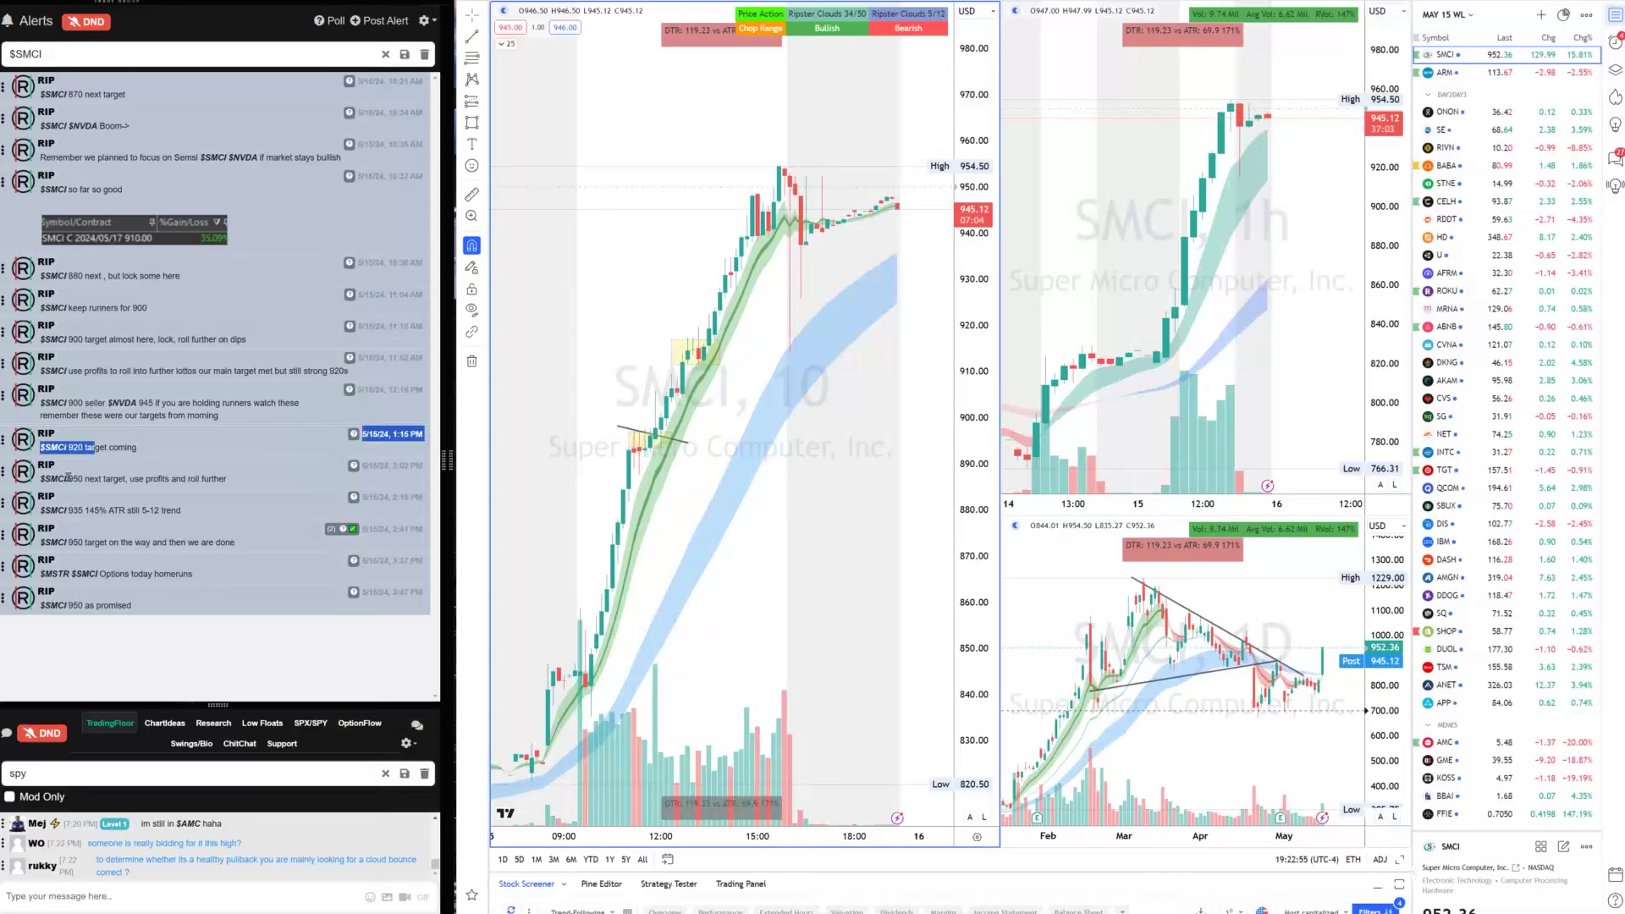
{"action": "left_click_drag", "start_coordinate": [67, 510], "coordinate": [242, 555]}
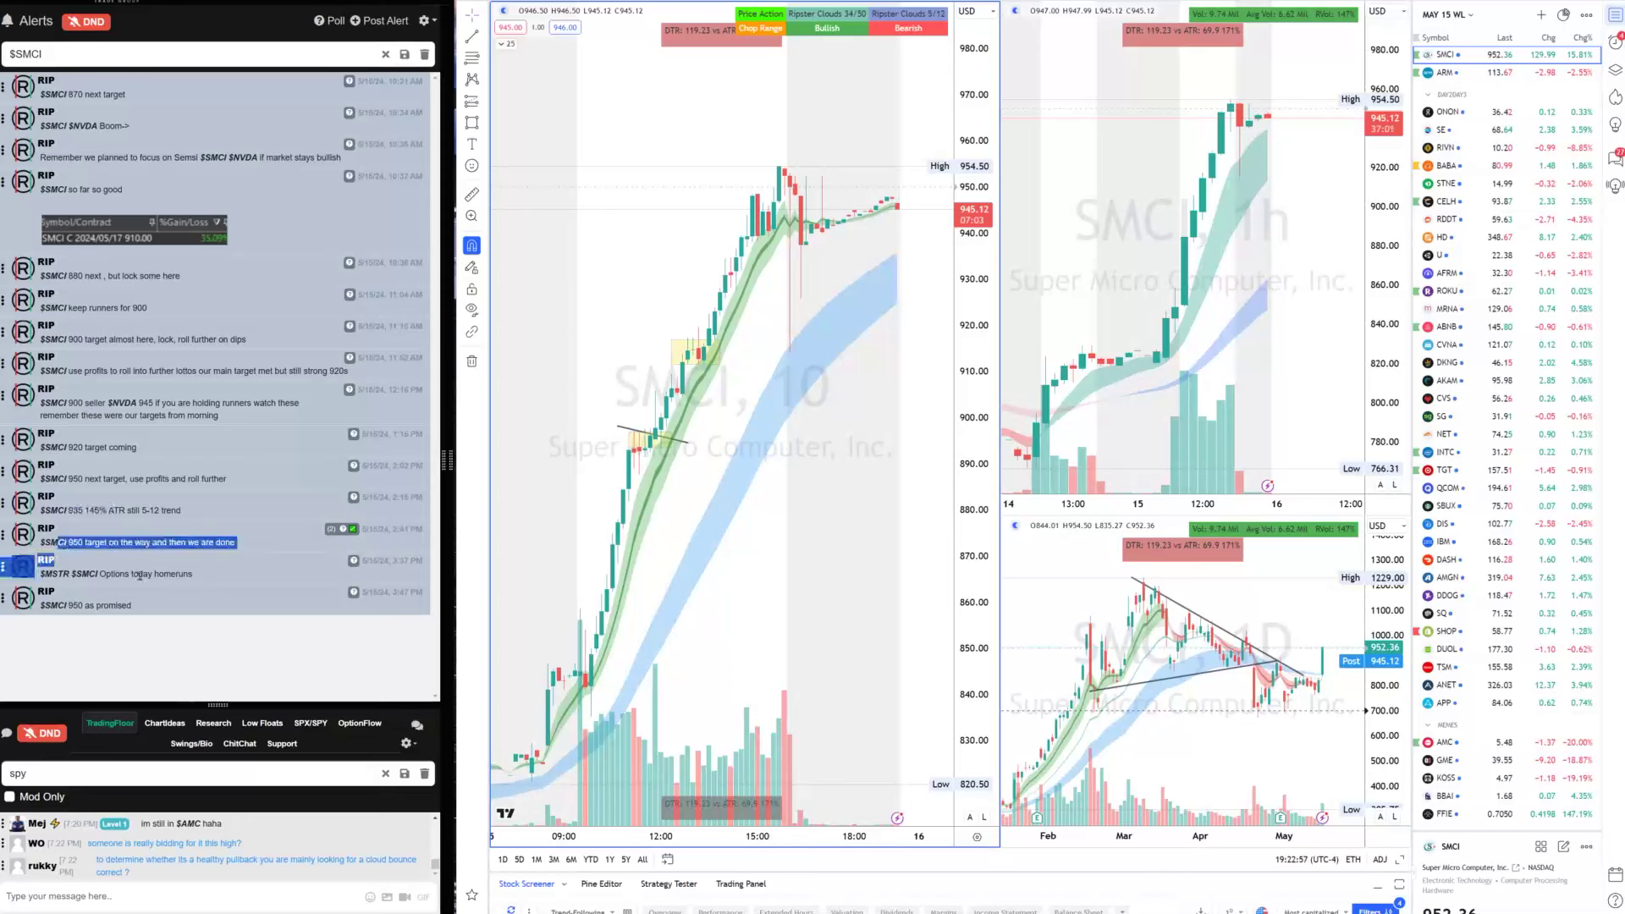
{"action": "left_click_drag", "start_coordinate": [64, 598], "coordinate": [226, 614]}
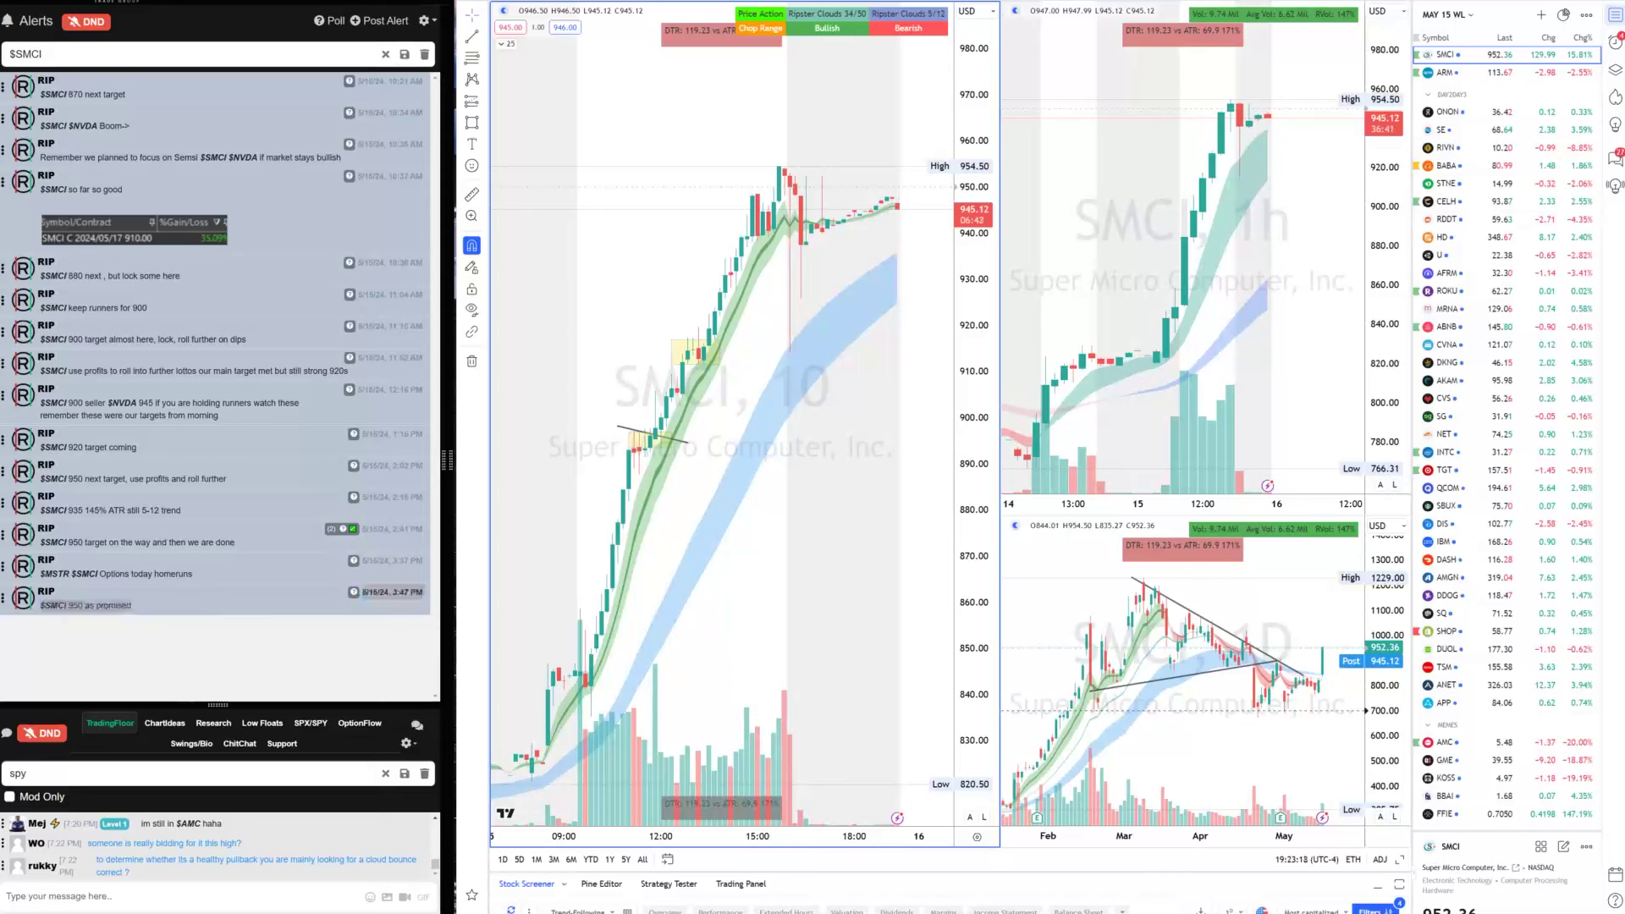
Filter alerts to $NVDA, load NVDA on all charts, and bring up Rip's Daily Levels image
{"action": "triple_click", "coordinate": [38, 54]}
{"action": "type", "text": "$"}
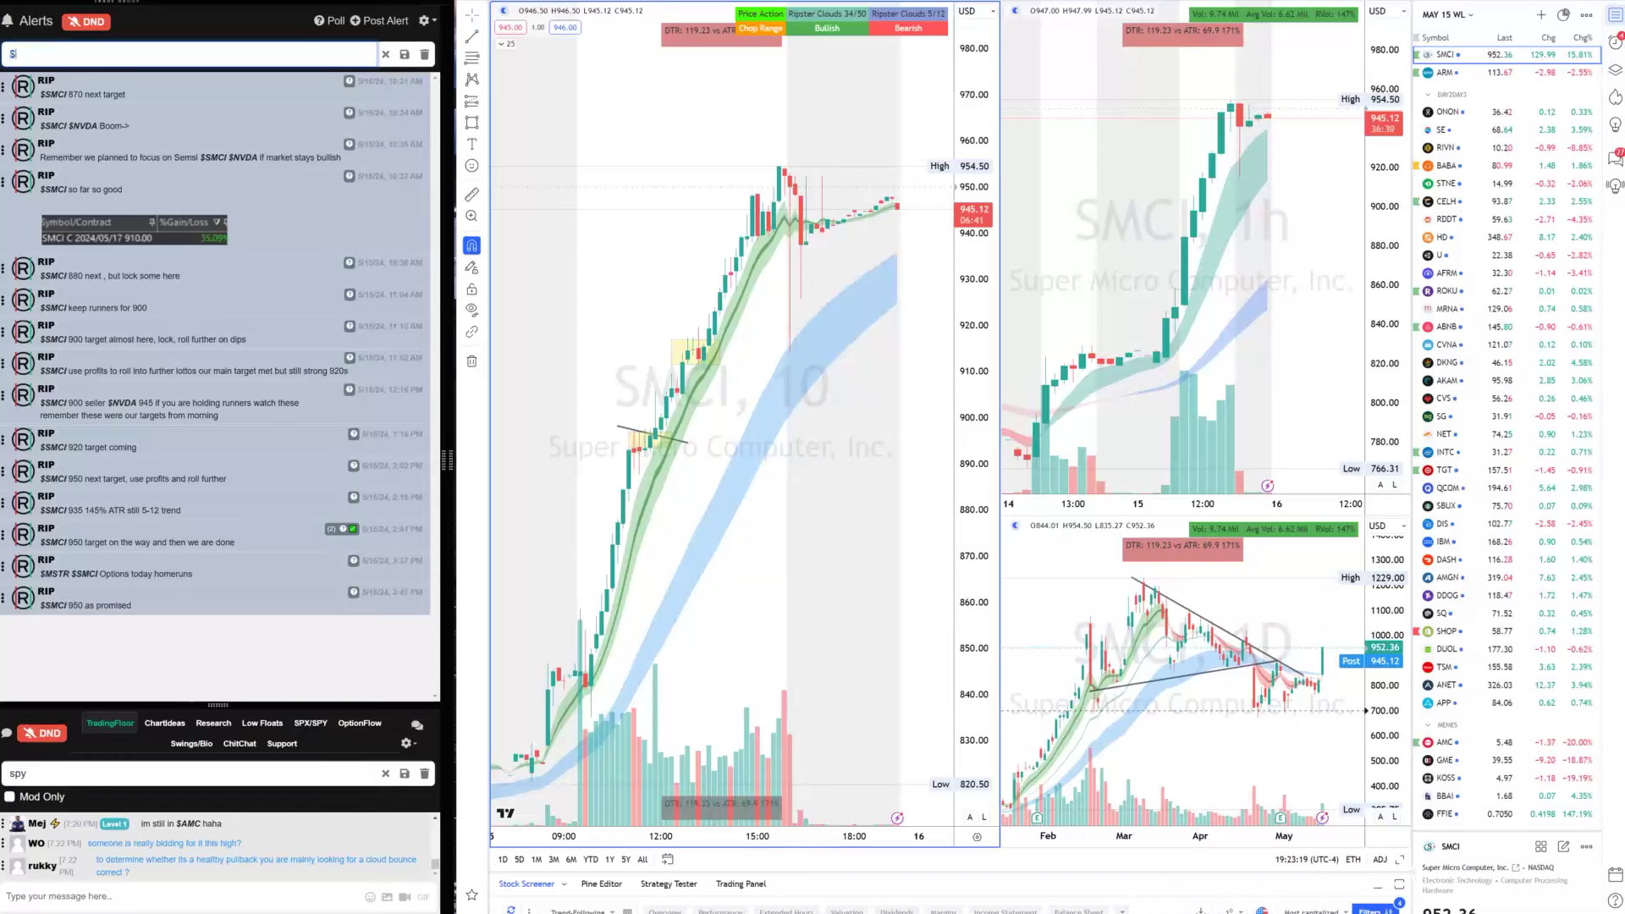
{"action": "type", "text": "NVDA"}
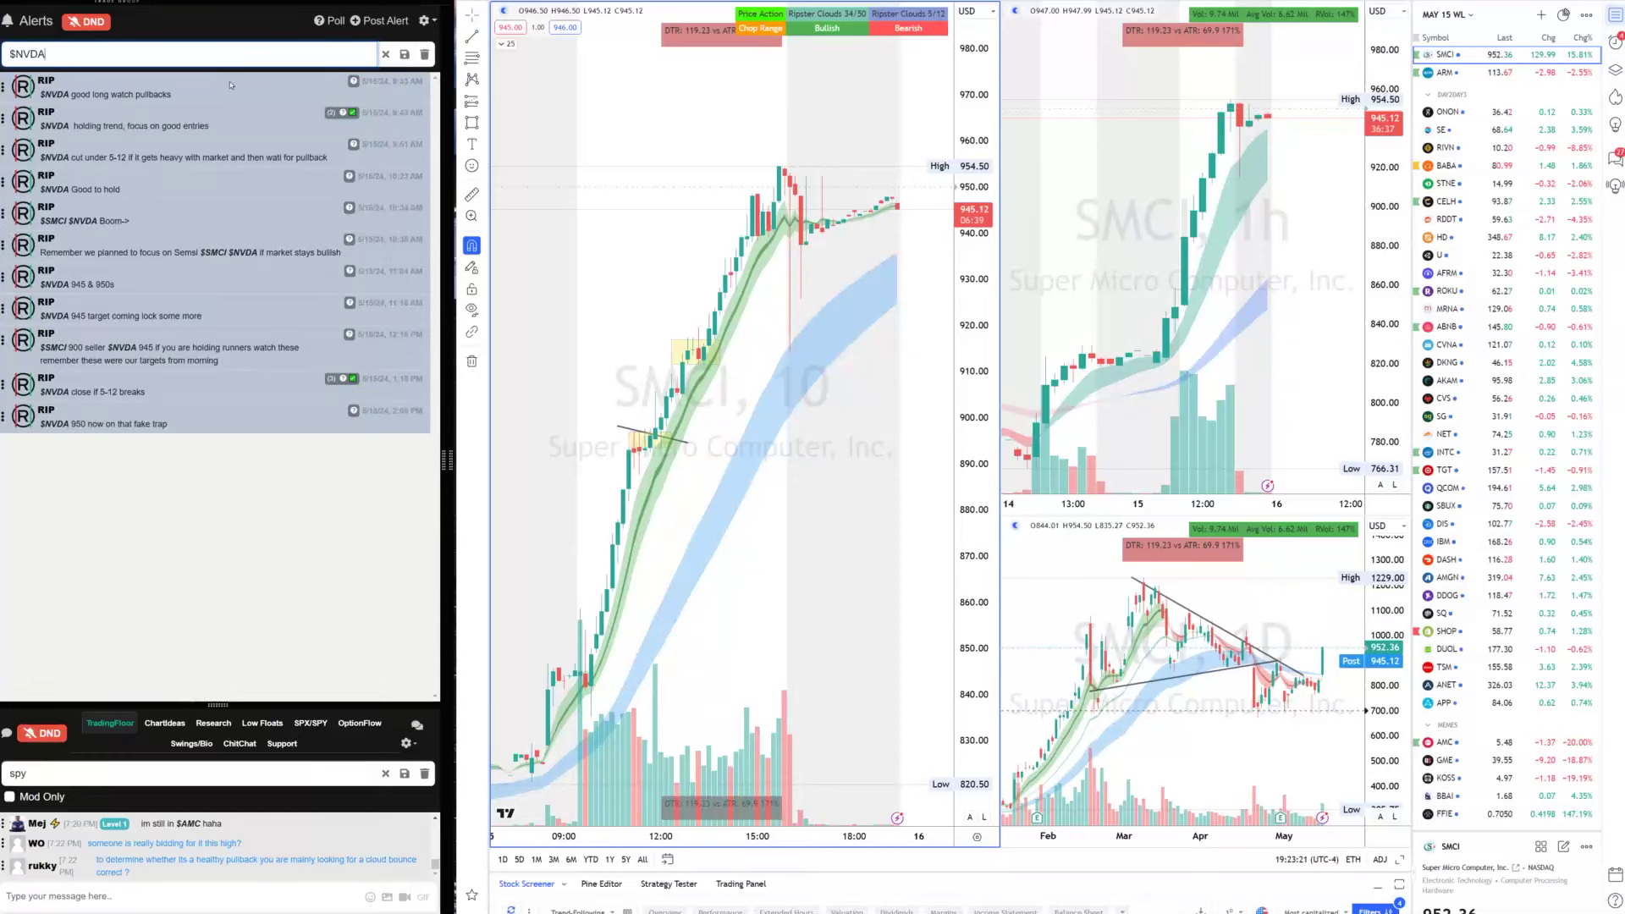
{"action": "type", "text": "NVDA"}
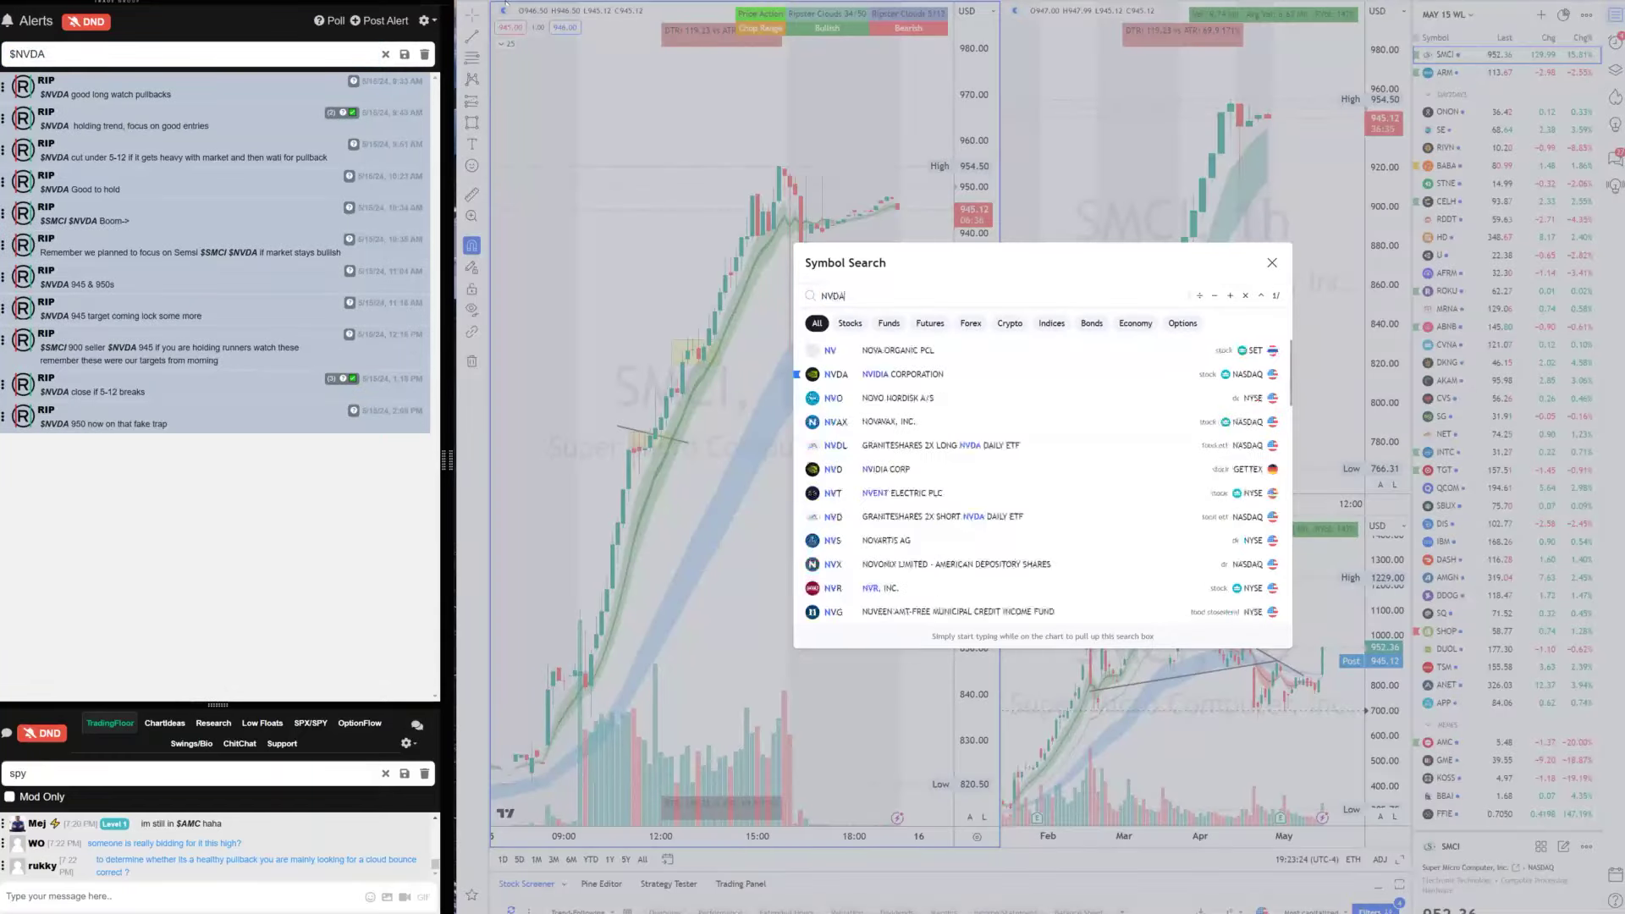
{"action": "key", "text": "Return"}
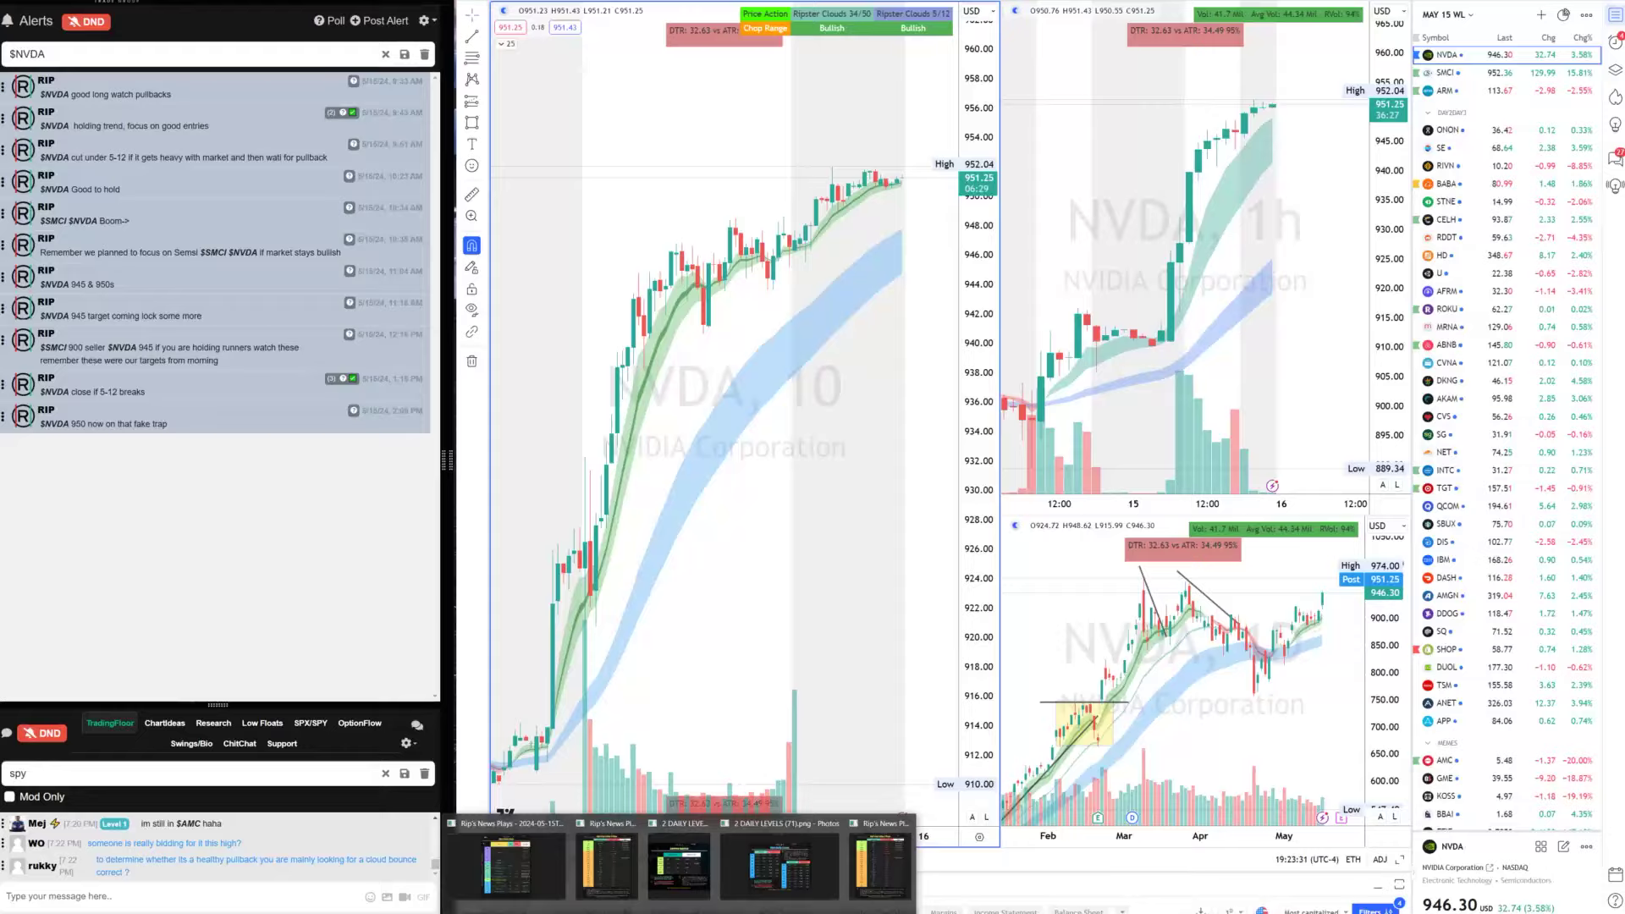
{"action": "left_click", "coordinate": [778, 863]}
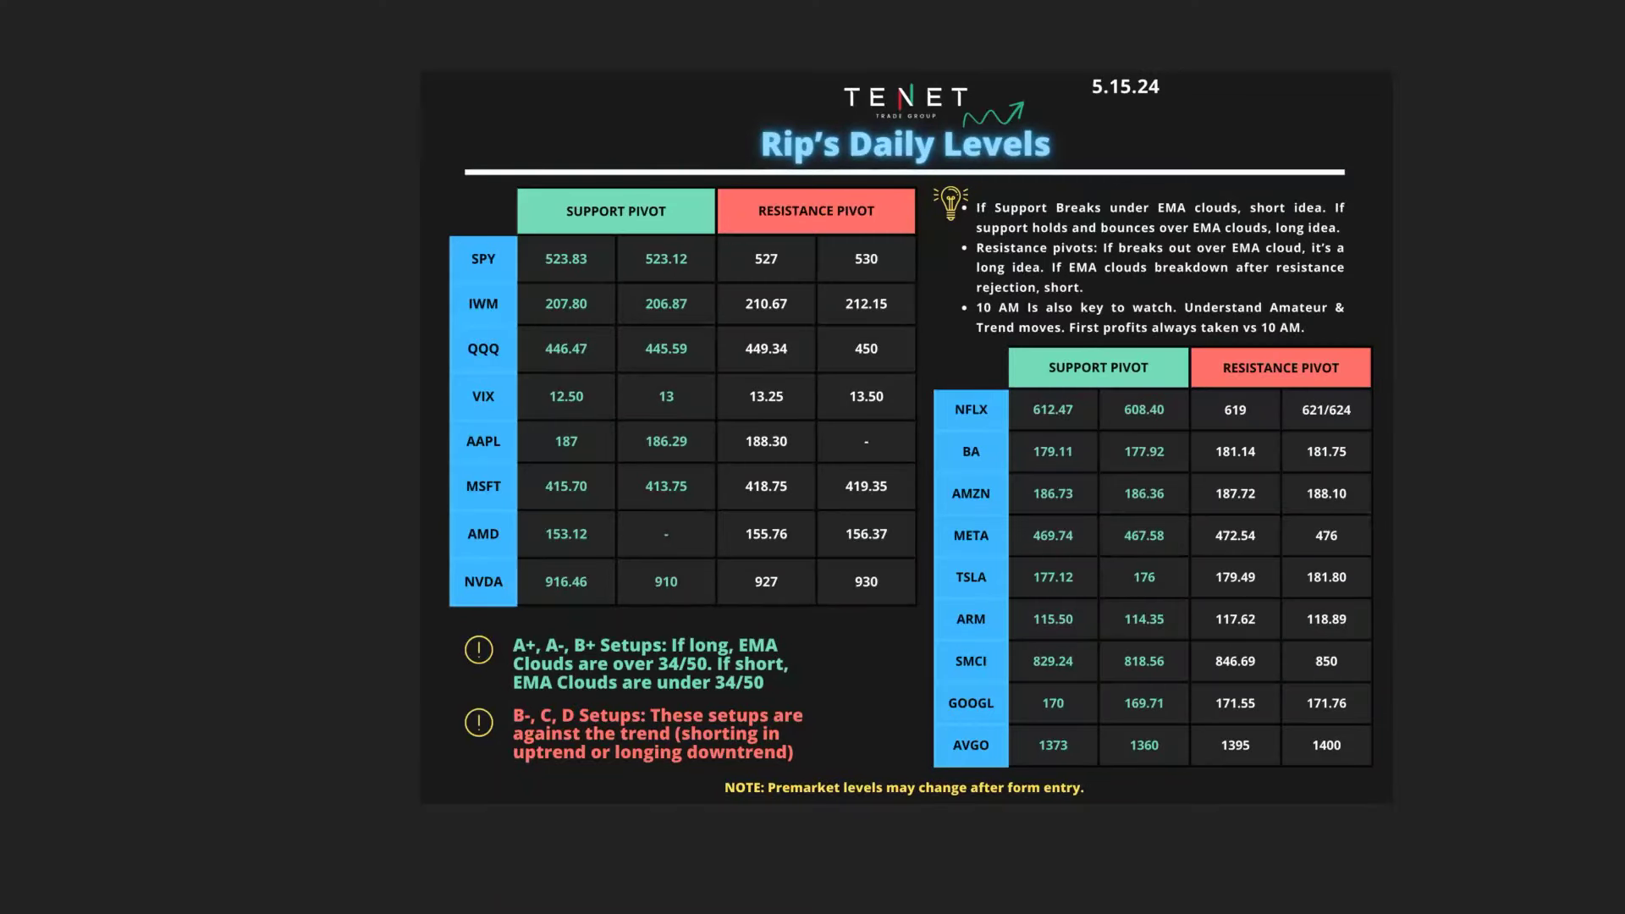
Close the Rip's Daily Levels image after reading the NVDA pivots
{"action": "key", "text": "alt+Tab"}
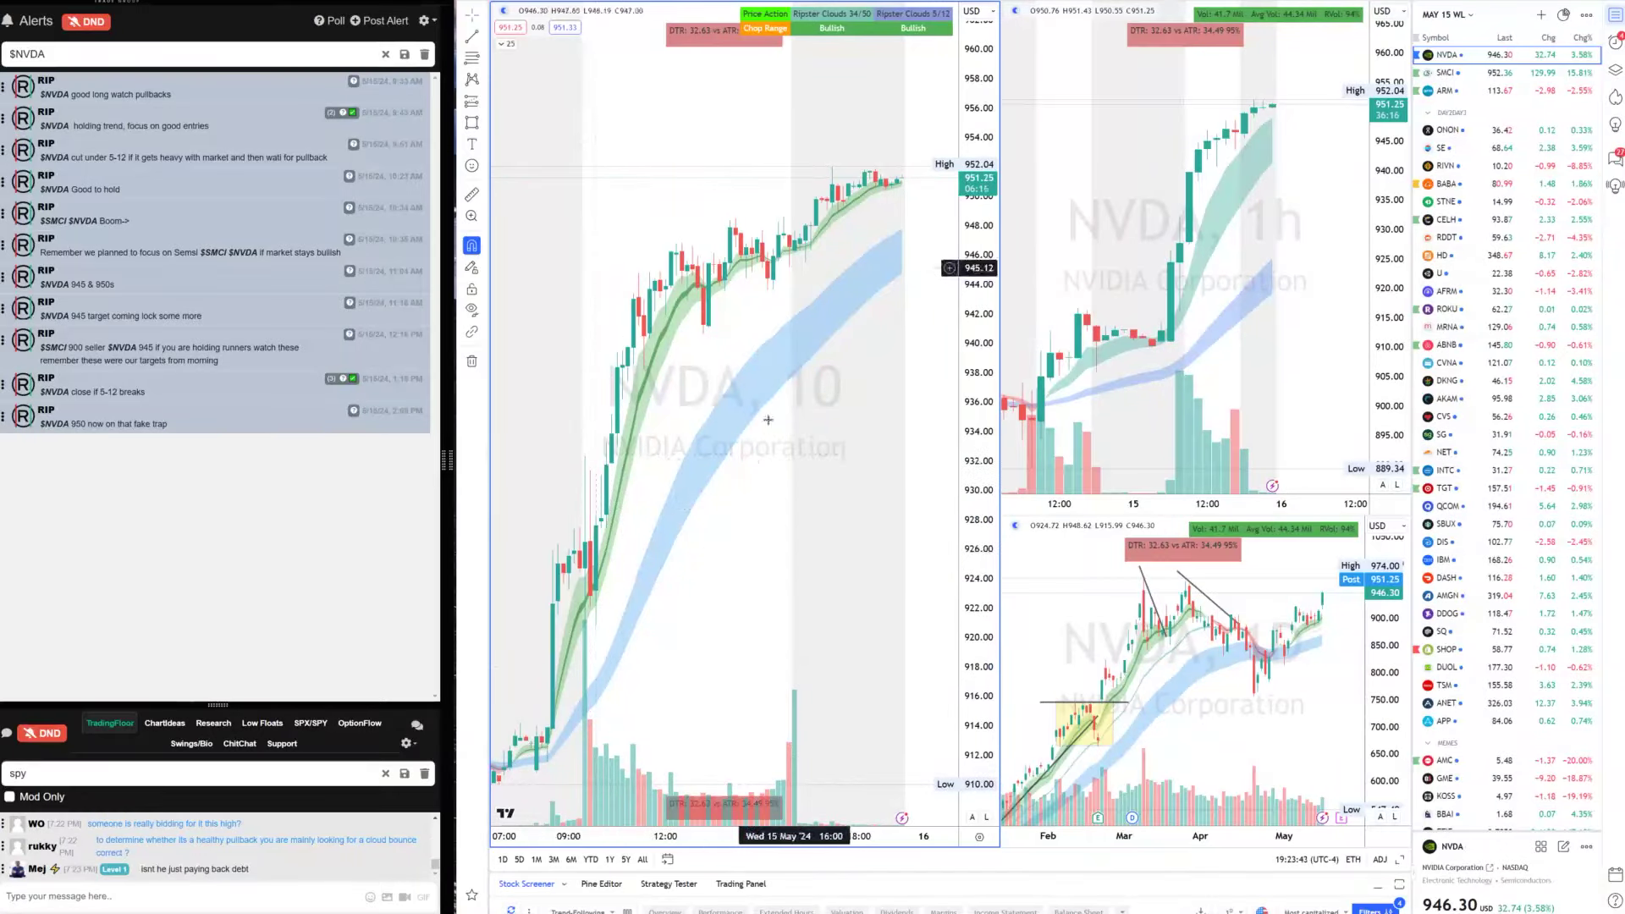
Pan the NVDA 10-minute chart and highlight key alerts: long watch pullbacks, good entries, 945 & 950s target, cut under 5-12
{"action": "left_click_drag", "start_coordinate": [750, 463], "coordinate": [810, 412]}
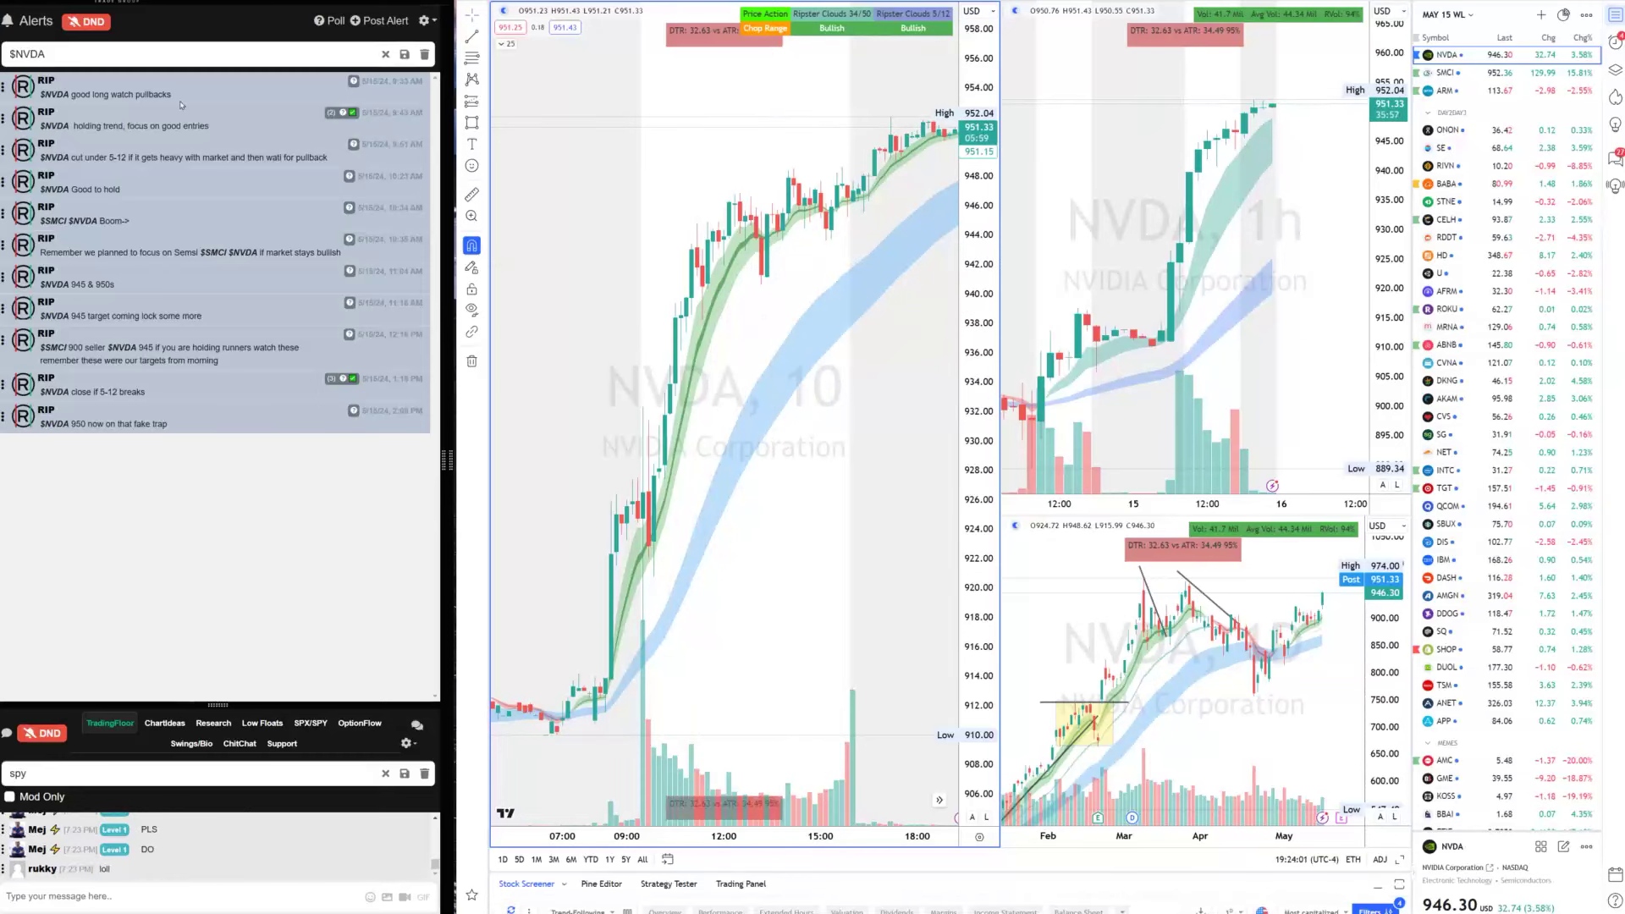
{"action": "left_click_drag", "start_coordinate": [172, 95], "coordinate": [66, 95]}
{"action": "left_click", "coordinate": [115, 108]}
{"action": "left_click_drag", "start_coordinate": [212, 127], "coordinate": [90, 126]}
{"action": "left_click_drag", "start_coordinate": [70, 285], "coordinate": [120, 293]}
{"action": "left_click_drag", "start_coordinate": [60, 159], "coordinate": [329, 160]}
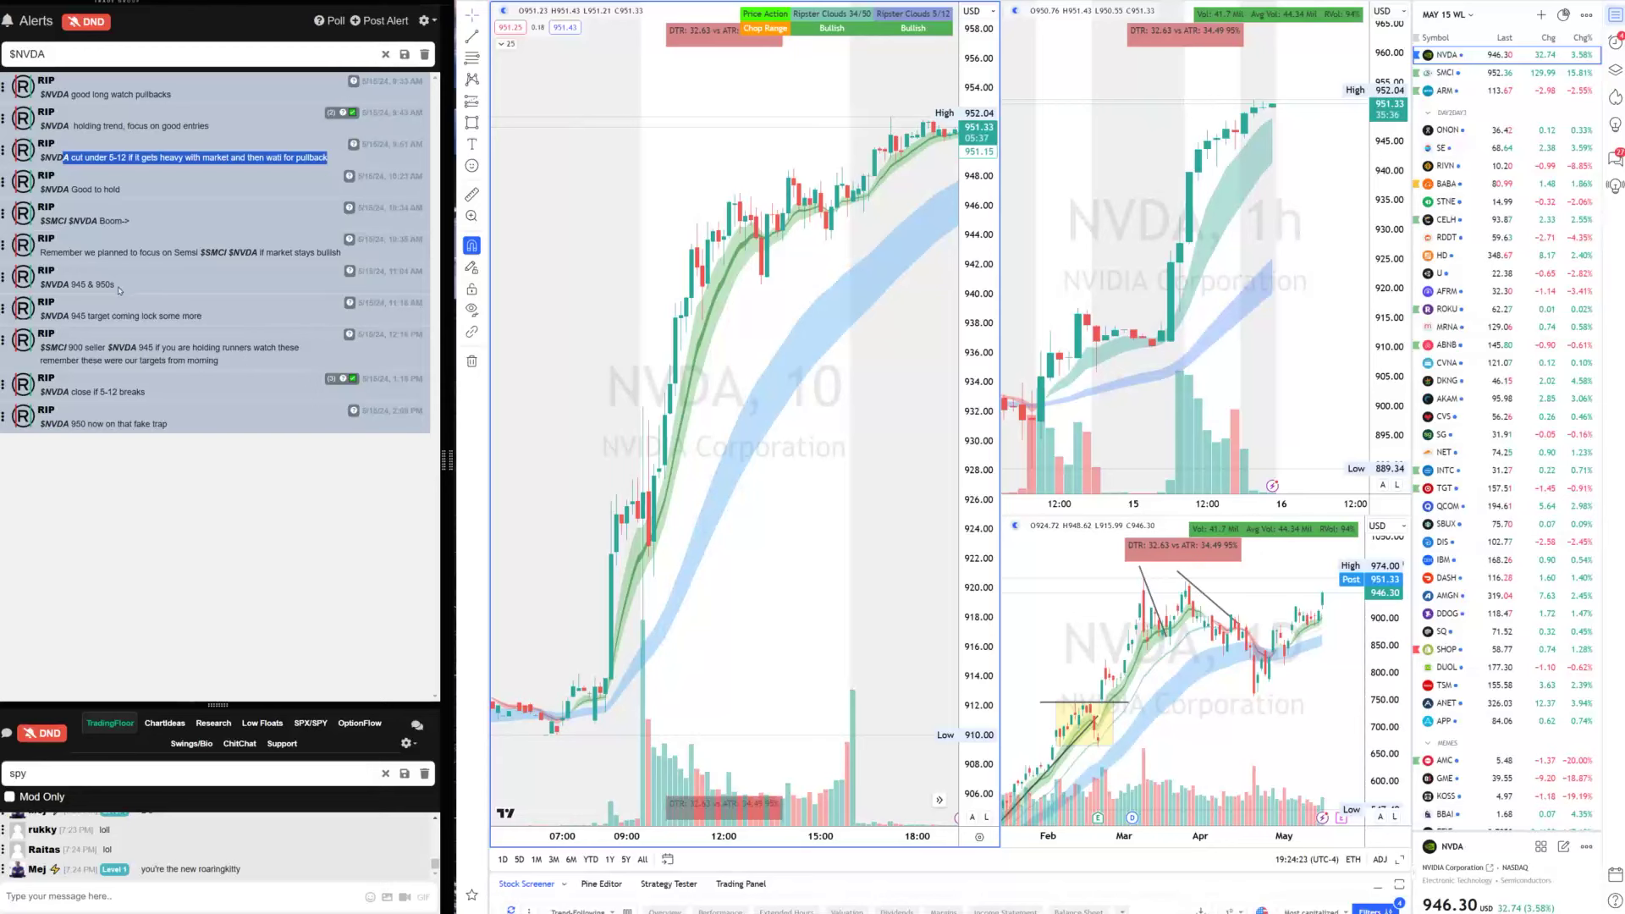
{"action": "left_click_drag", "start_coordinate": [119, 288], "coordinate": [70, 286]}
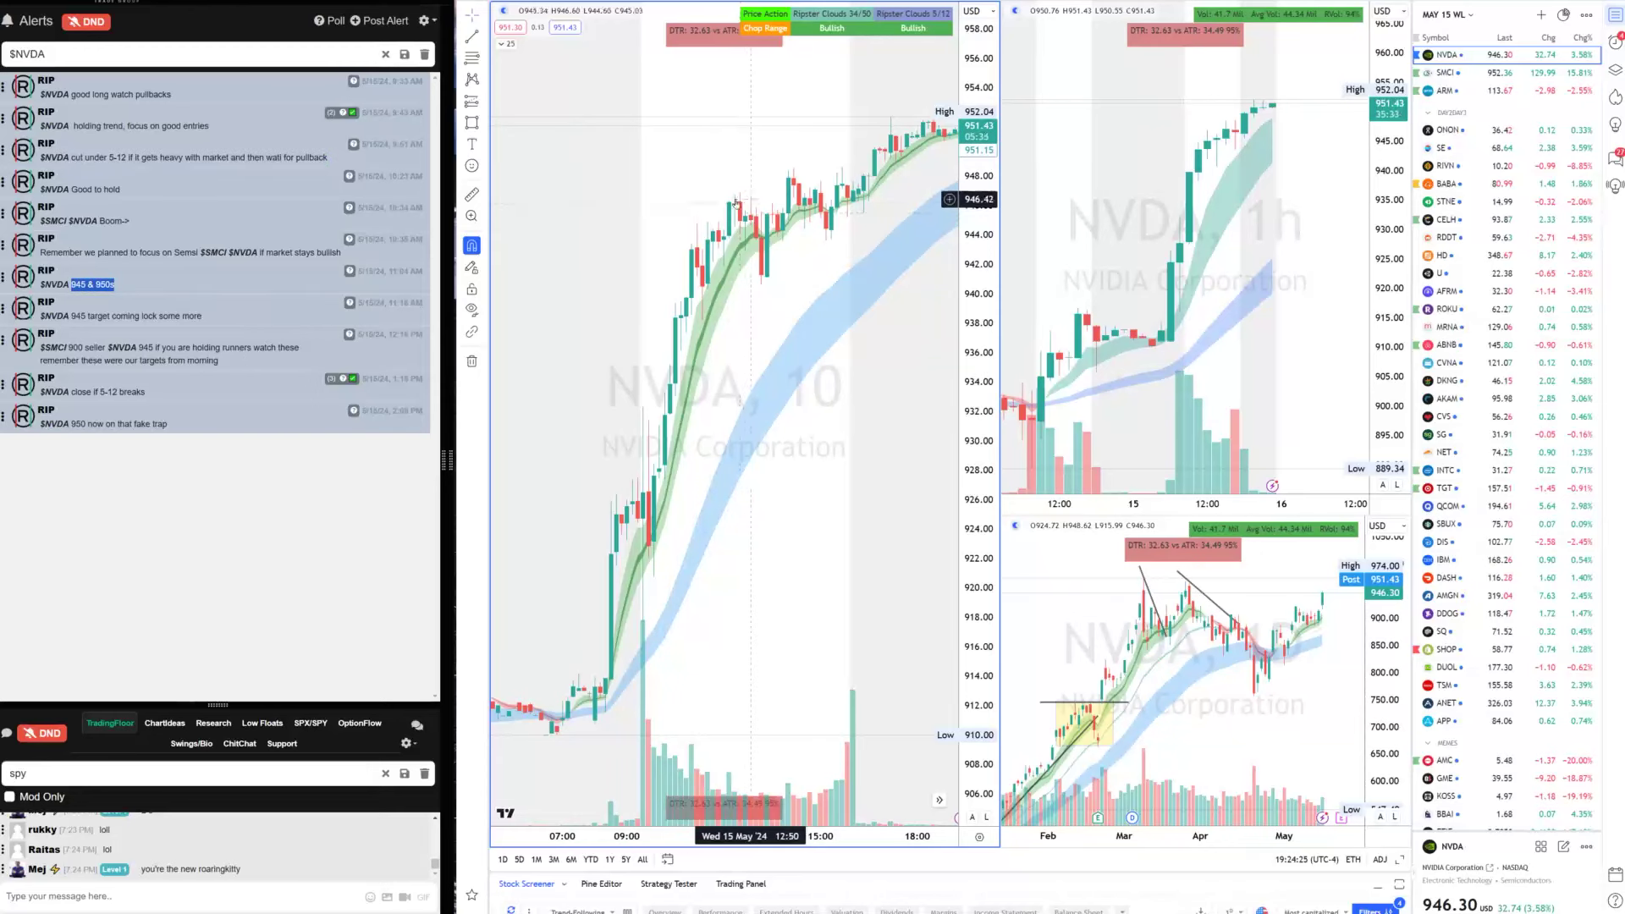
{"action": "left_click_drag", "start_coordinate": [820, 348], "coordinate": [716, 336]}
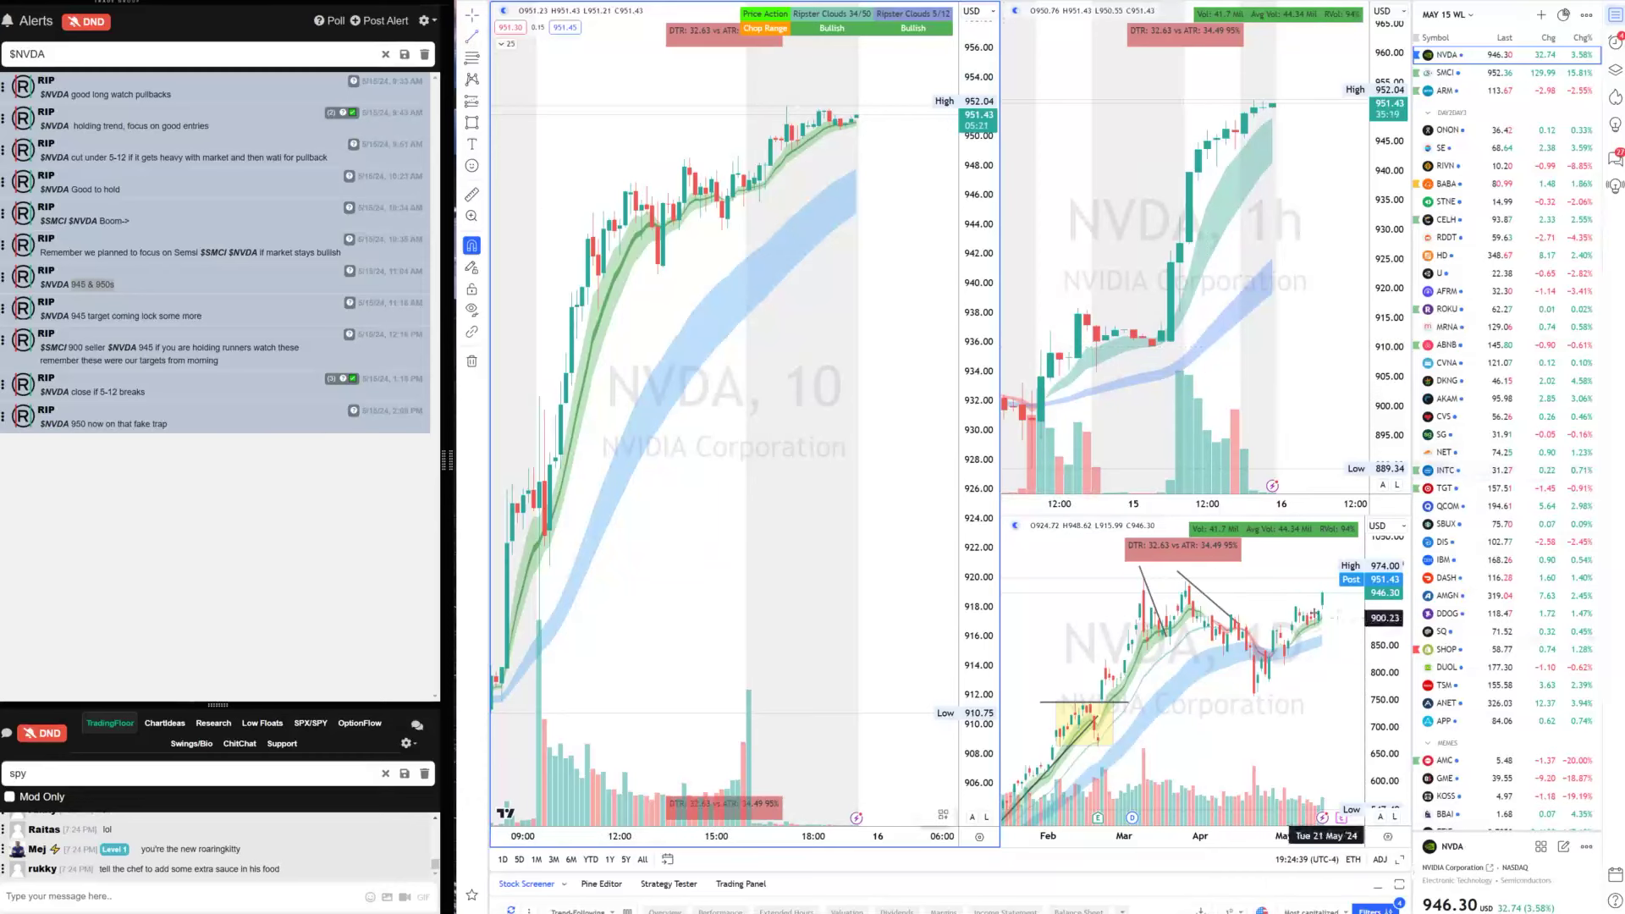
Draw a descending trend line across the recent highs on the NVDA daily chart
{"action": "left_click_drag", "start_coordinate": [1284, 603], "coordinate": [1335, 621]}
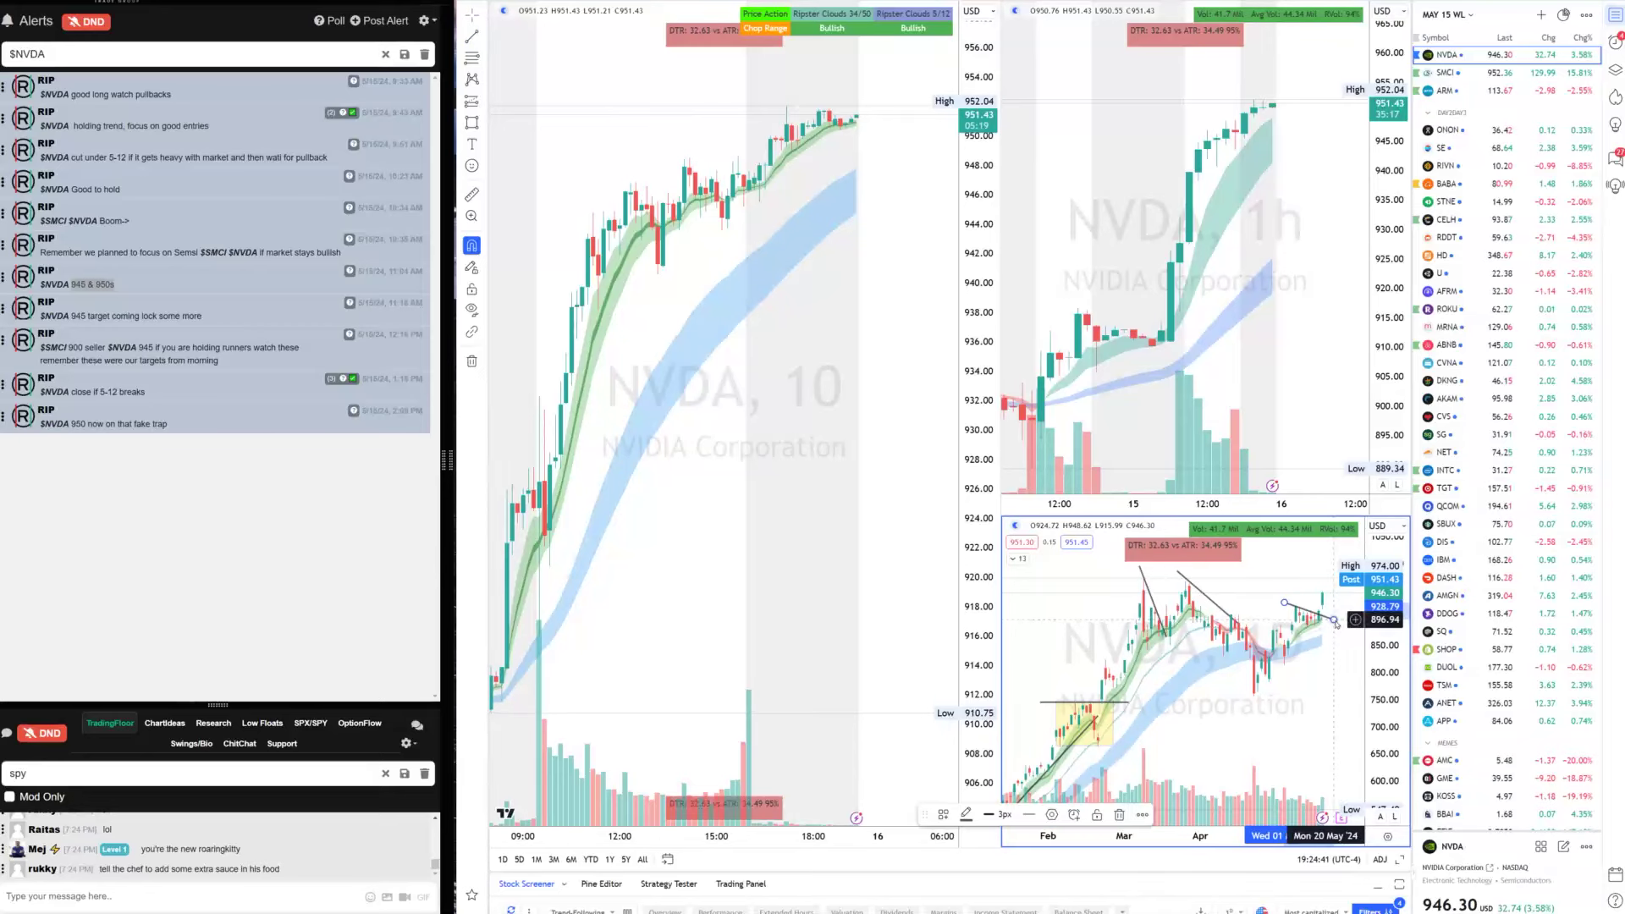
{"action": "scroll", "coordinate": [1335, 623], "scroll_direction": "up", "scroll_amount": 5}
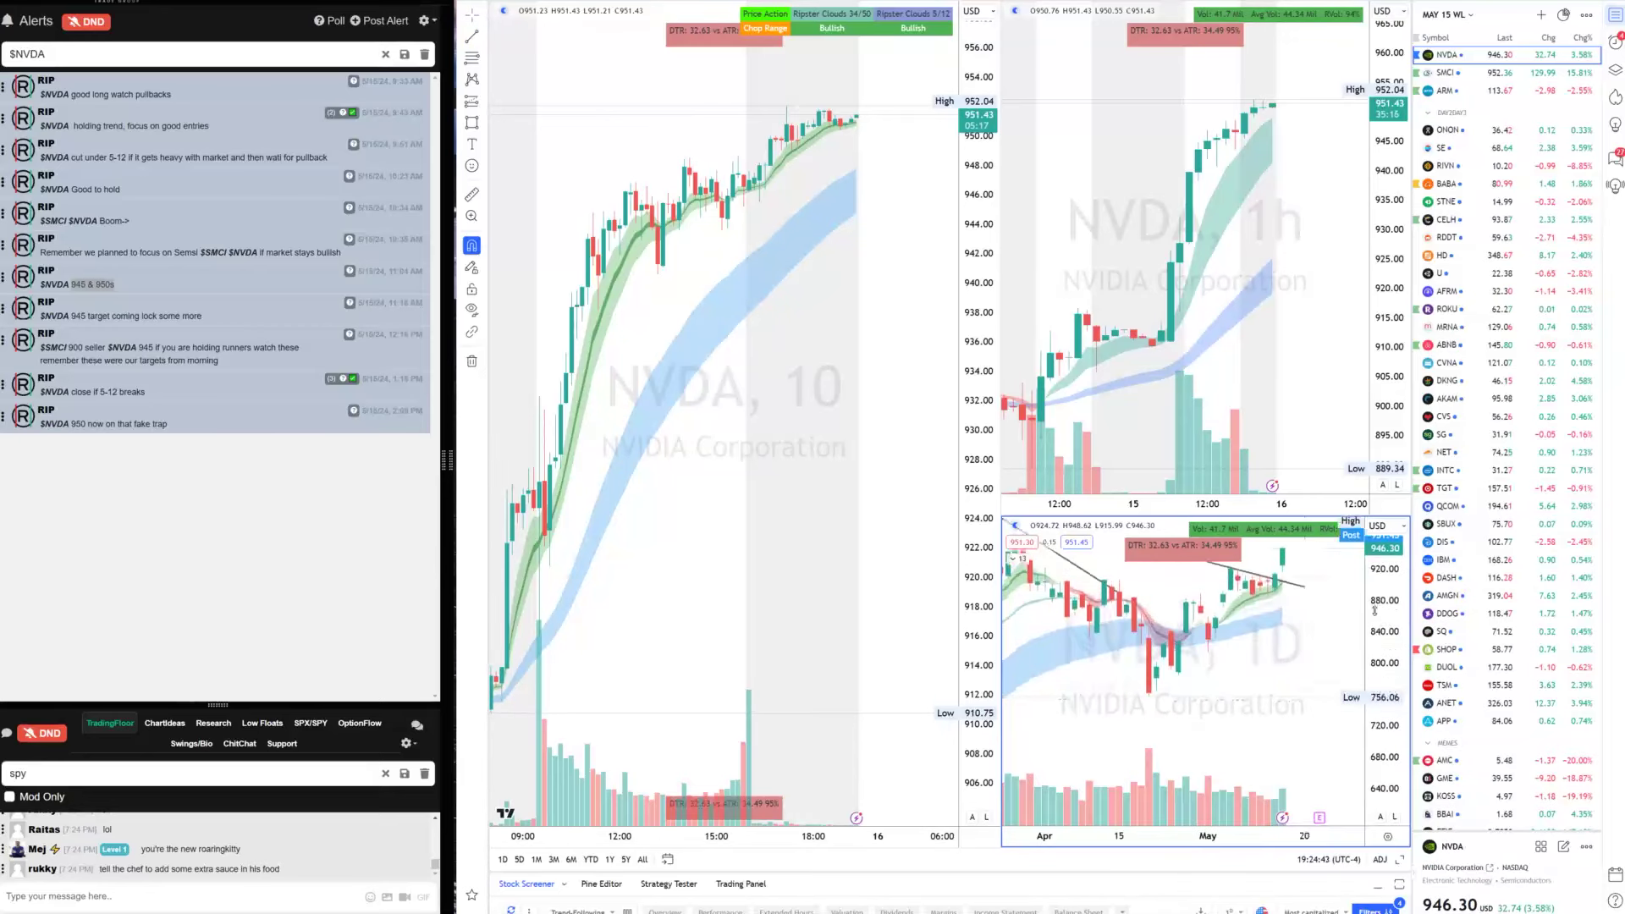
{"action": "scroll", "coordinate": [1310, 328], "scroll_direction": "down", "scroll_amount": 4}
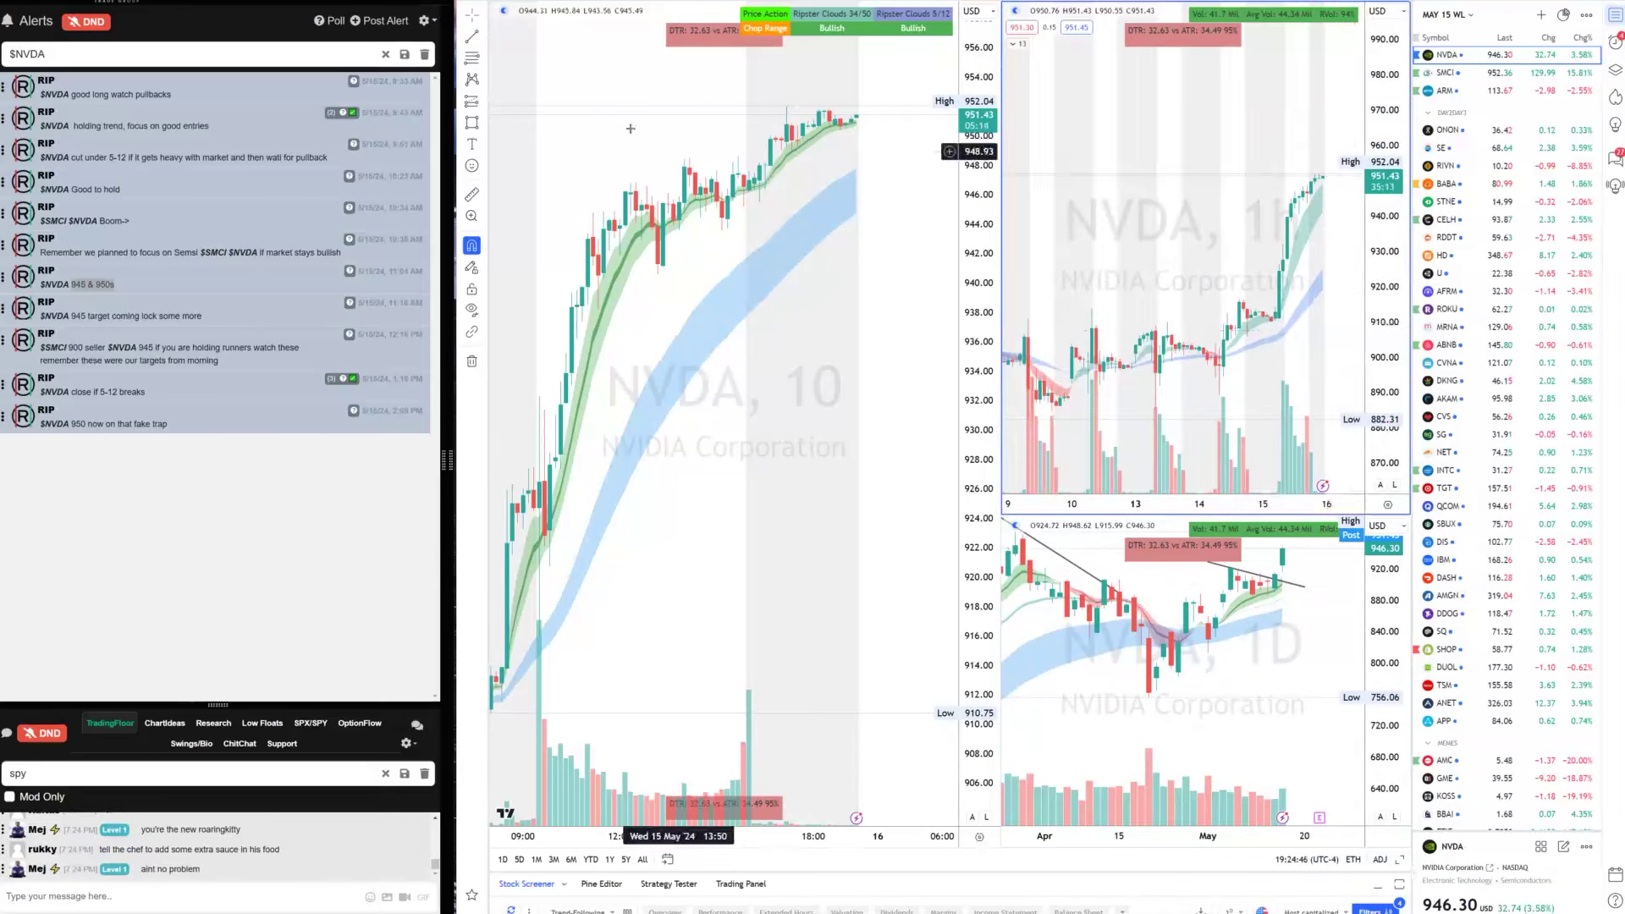
Start a trend line on the 1h chart, then cancel it unfinished
{"action": "left_click", "coordinate": [471, 36]}
{"action": "left_click", "coordinate": [1219, 290]}
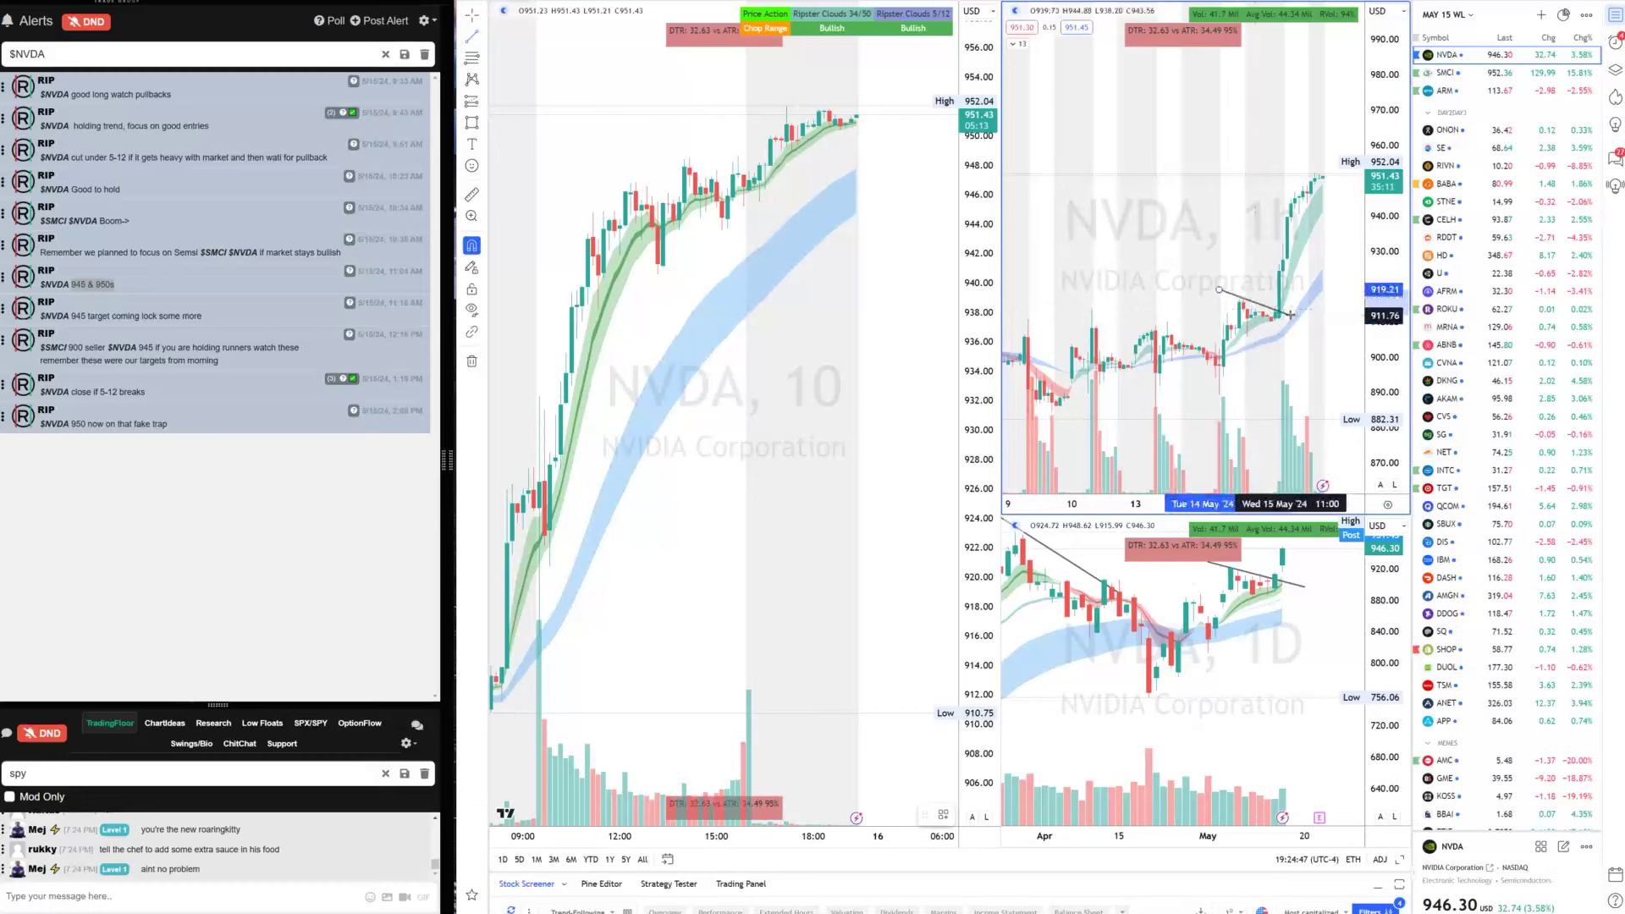
{"action": "key", "text": "Escape"}
Filter the side chat to nvda and enlarge the chat panel
{"action": "double_click", "coordinate": [107, 771]}
{"action": "type", "text": "nv"}
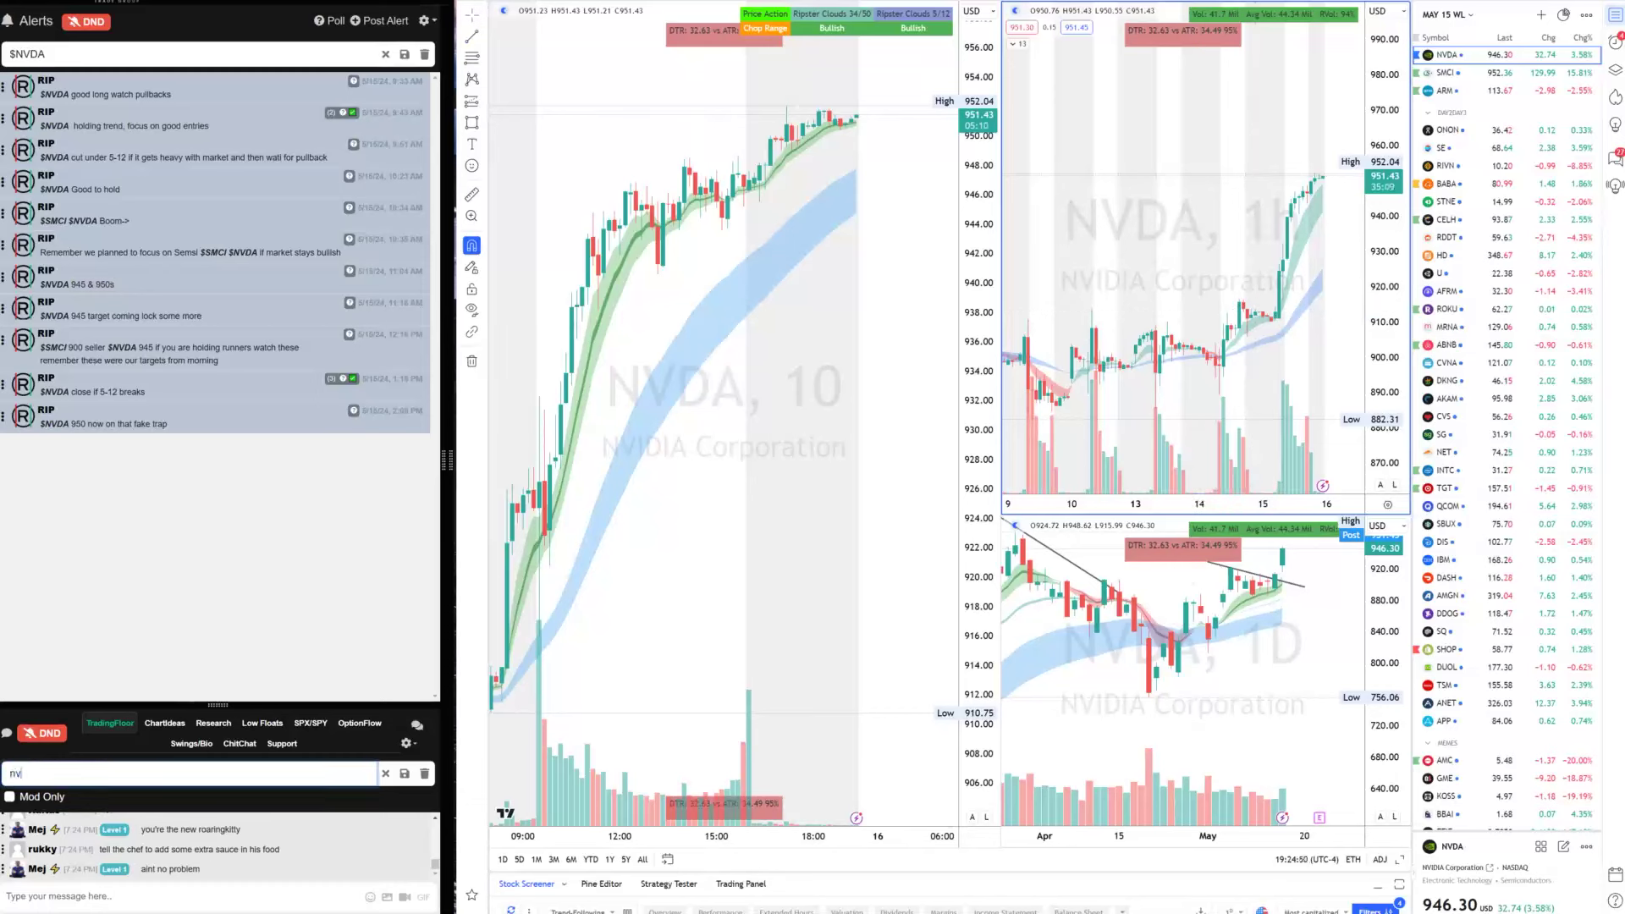
{"action": "type", "text": "da"}
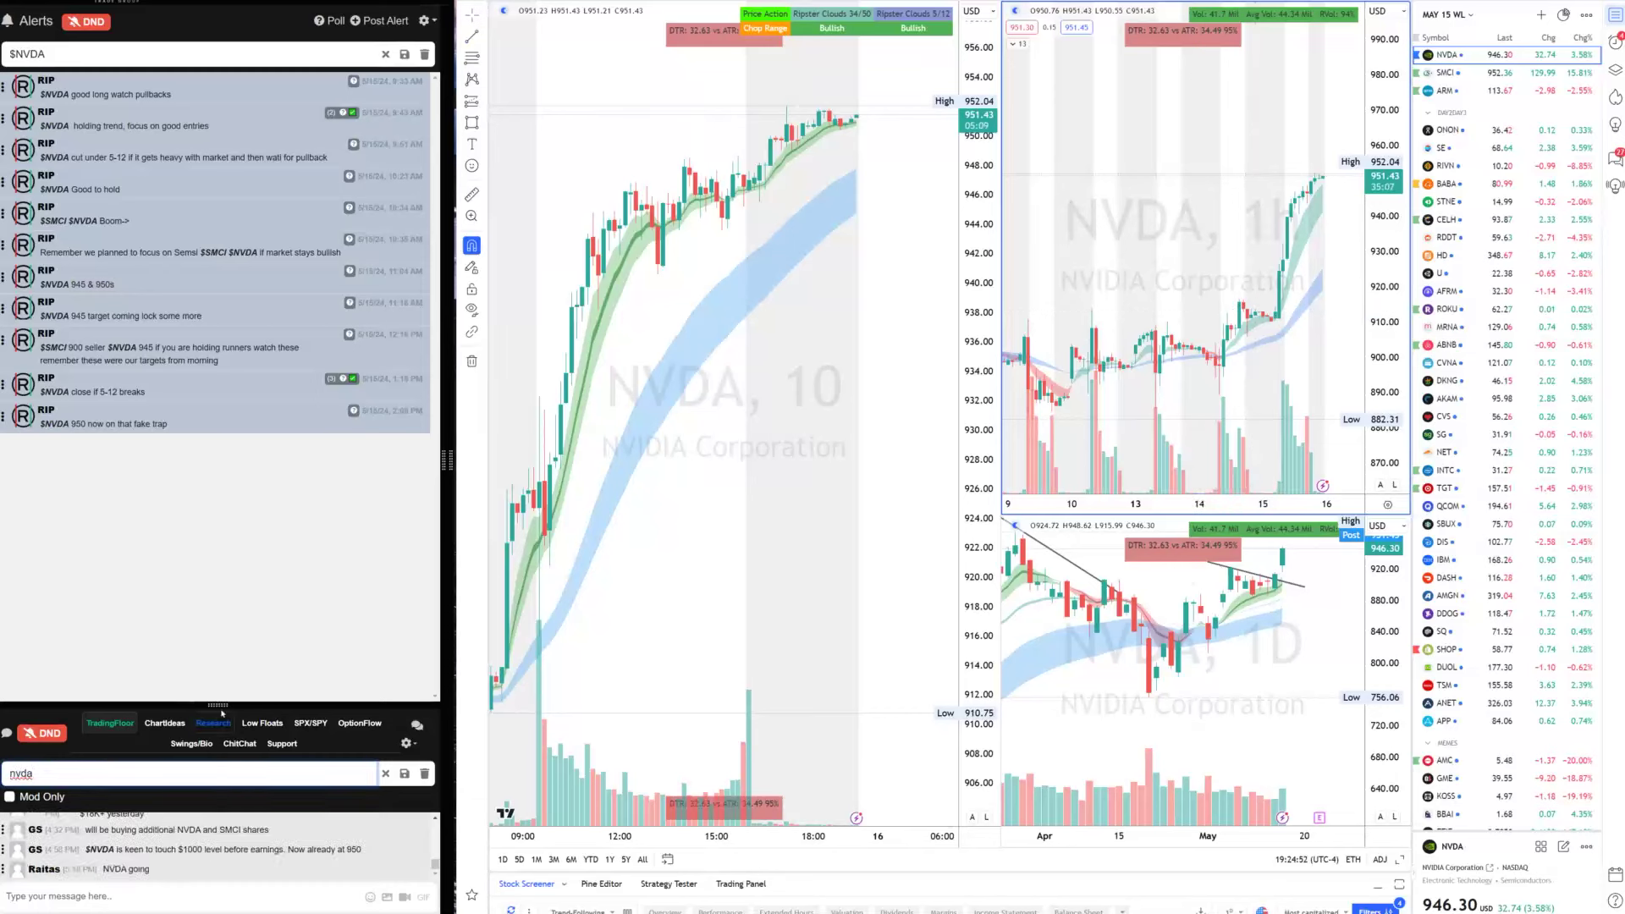
{"action": "left_click_drag", "start_coordinate": [221, 712], "coordinate": [221, 489]}
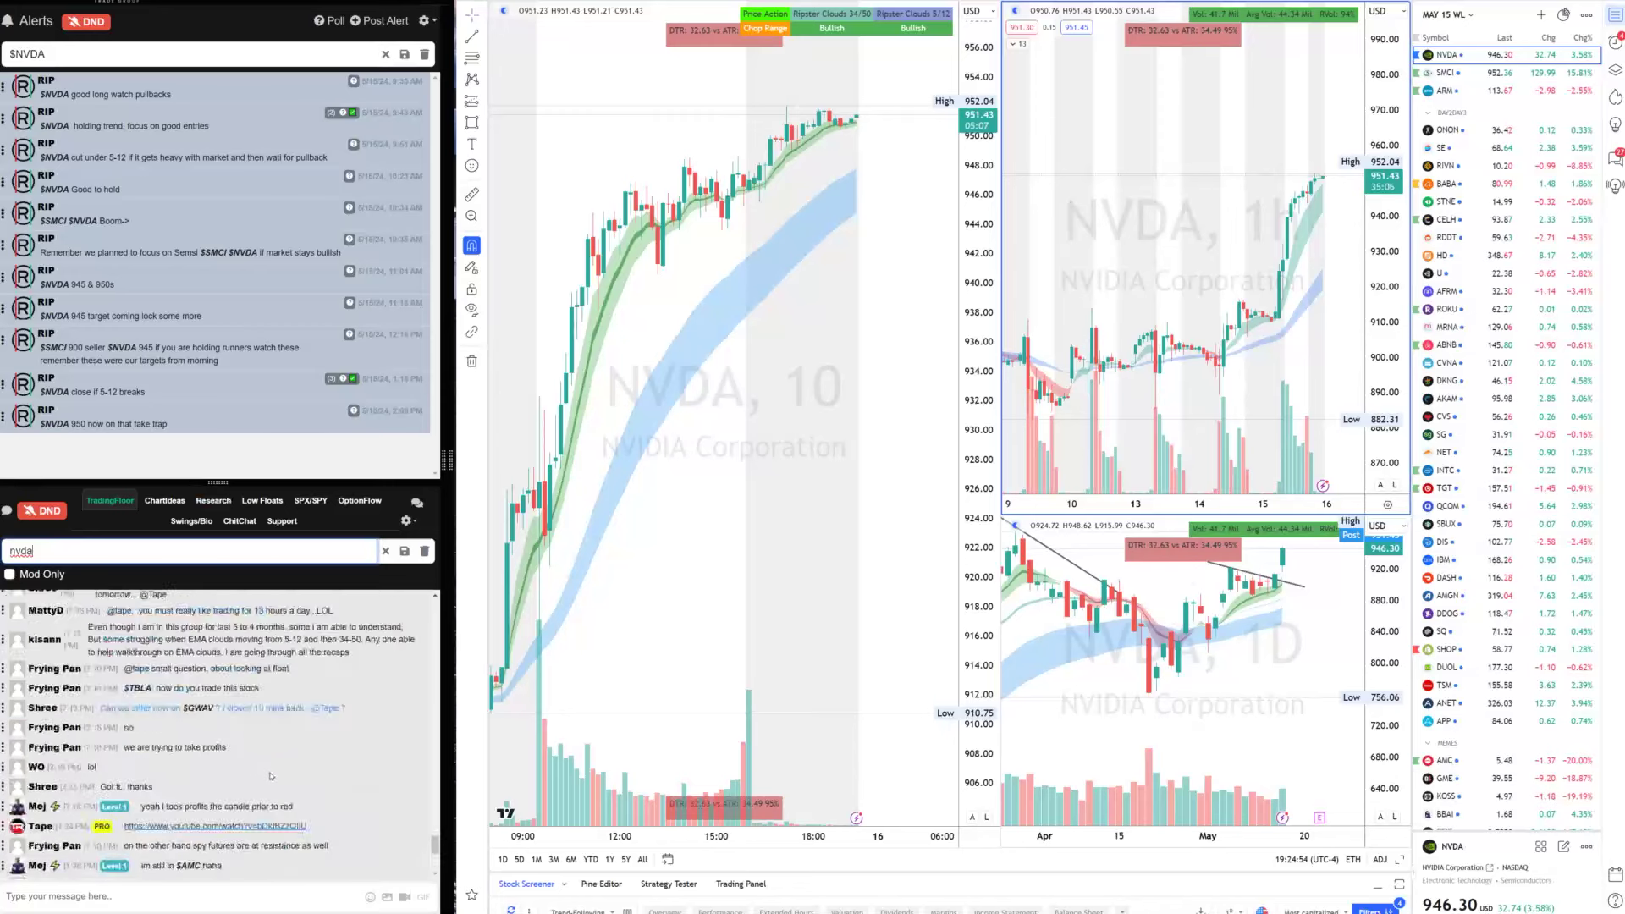
Scroll back through the earlier NVDA chat messages
{"action": "scroll", "coordinate": [277, 786], "scroll_direction": "down", "scroll_amount": 3}
{"action": "scroll", "coordinate": [282, 794], "scroll_direction": "up", "scroll_amount": 5}
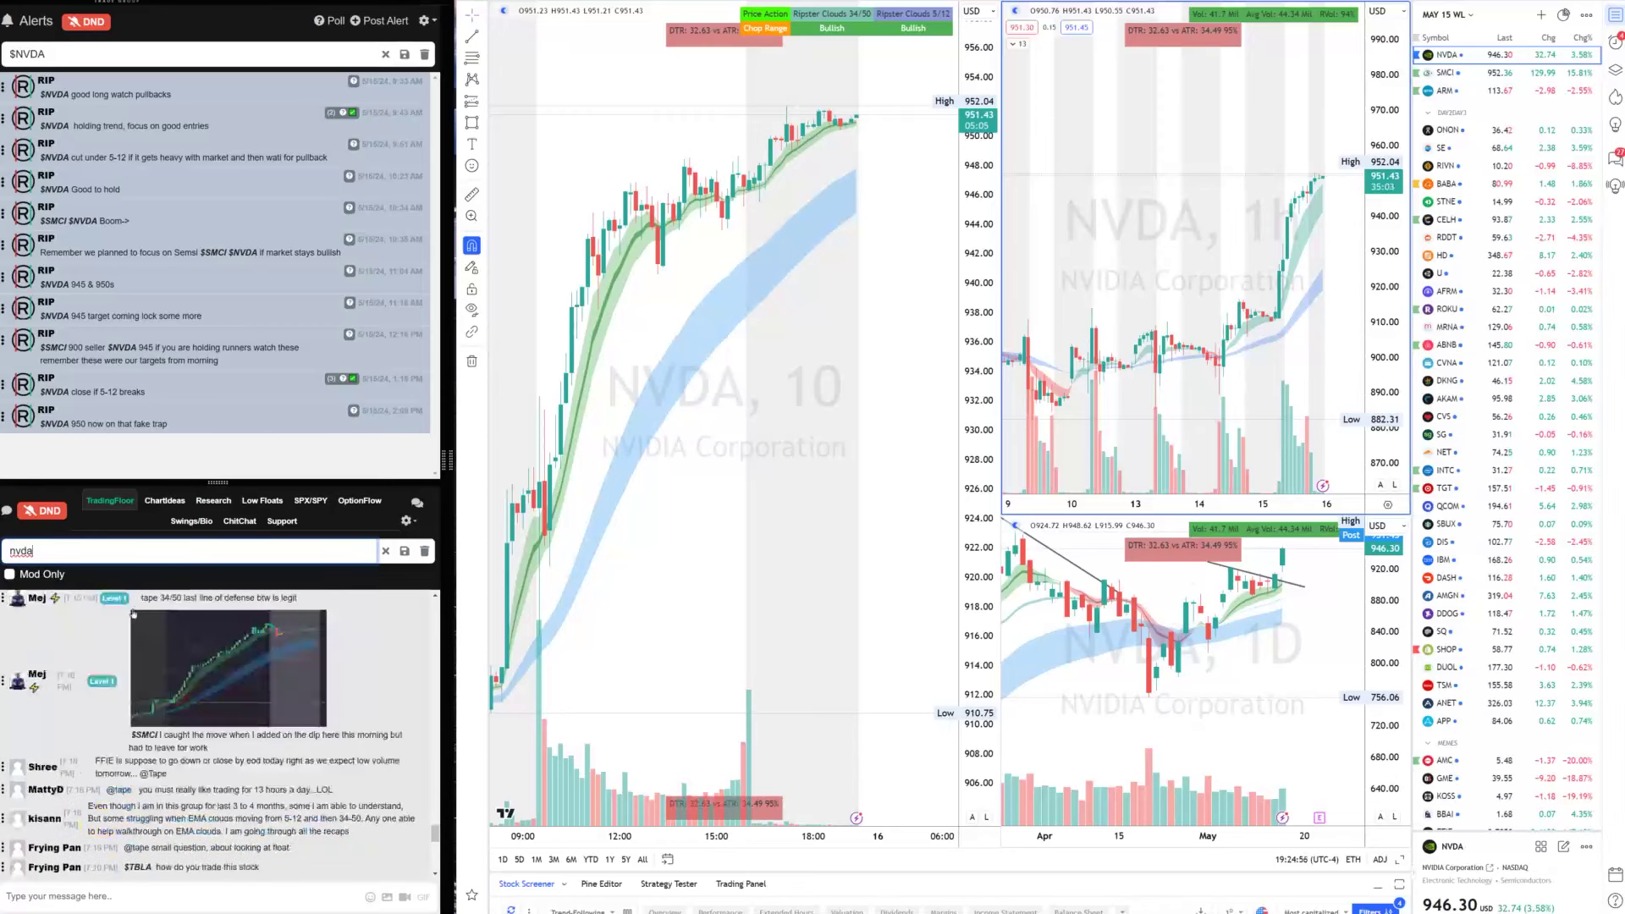
{"action": "scroll", "coordinate": [226, 797], "scroll_direction": "up", "scroll_amount": 5}
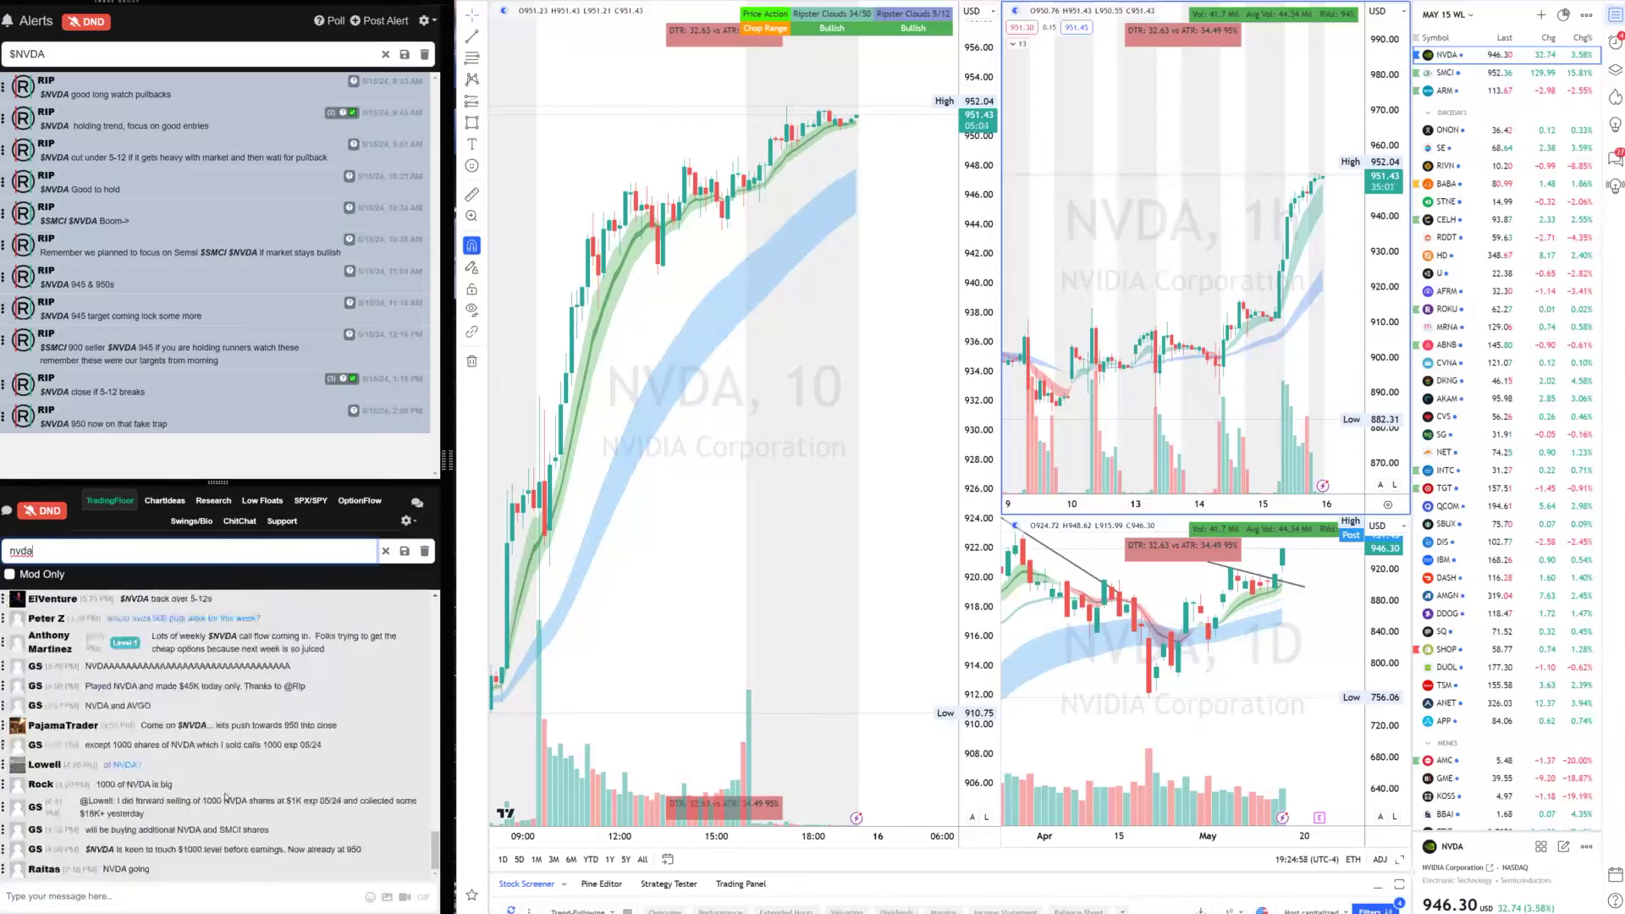
{"action": "scroll", "coordinate": [235, 722], "scroll_direction": "up", "scroll_amount": 5}
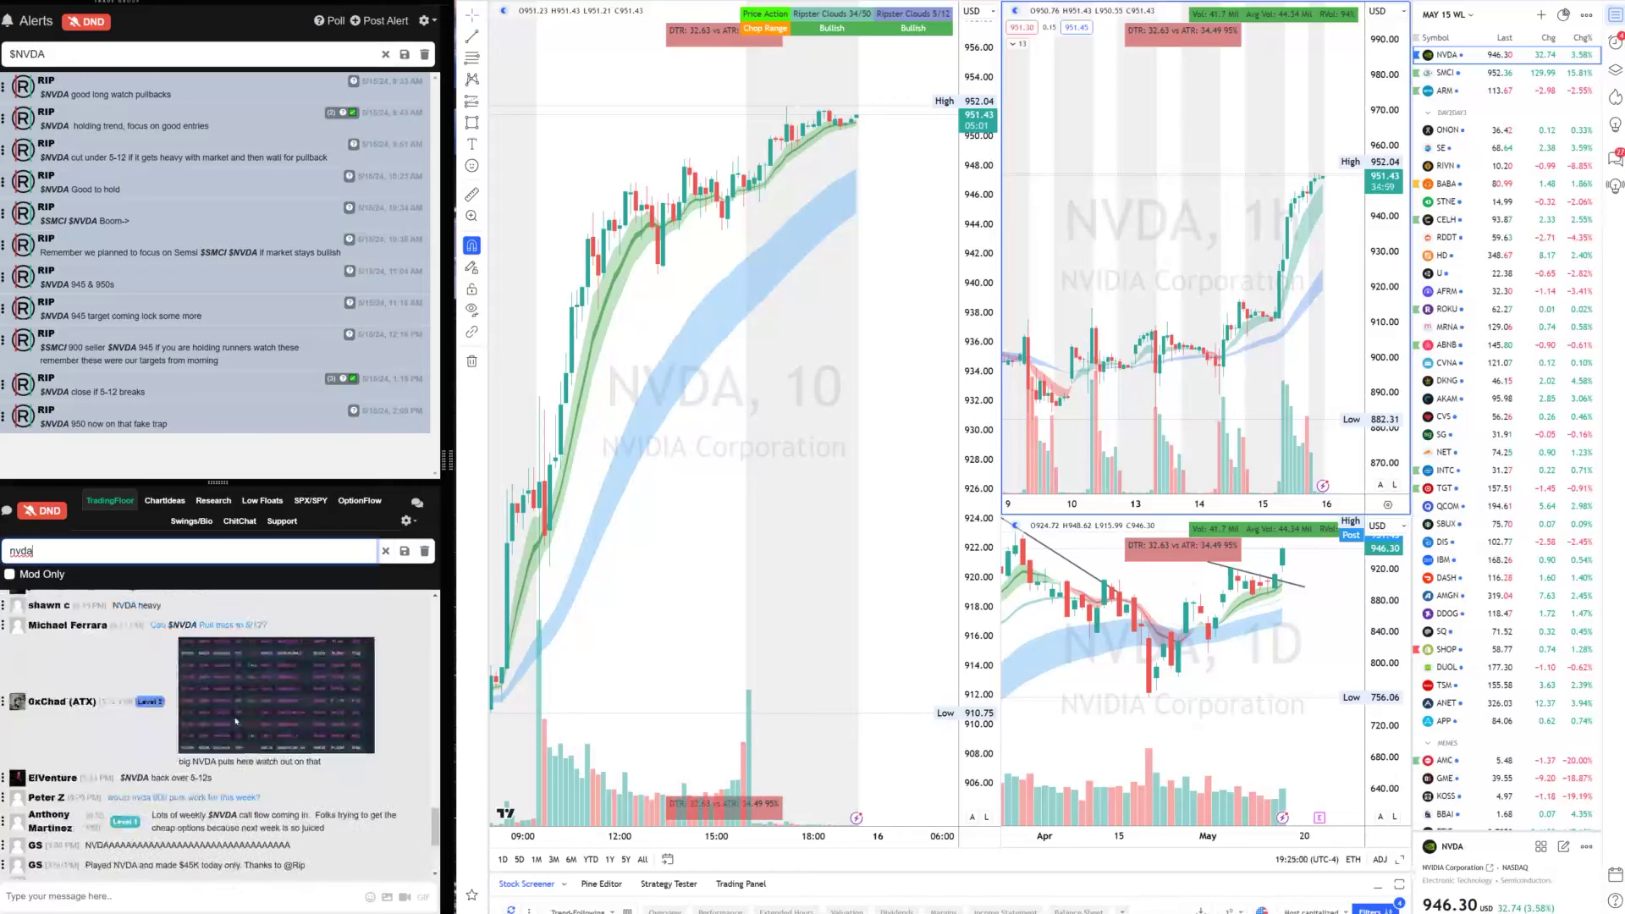
{"action": "scroll", "coordinate": [272, 686], "scroll_direction": "up", "scroll_amount": 2}
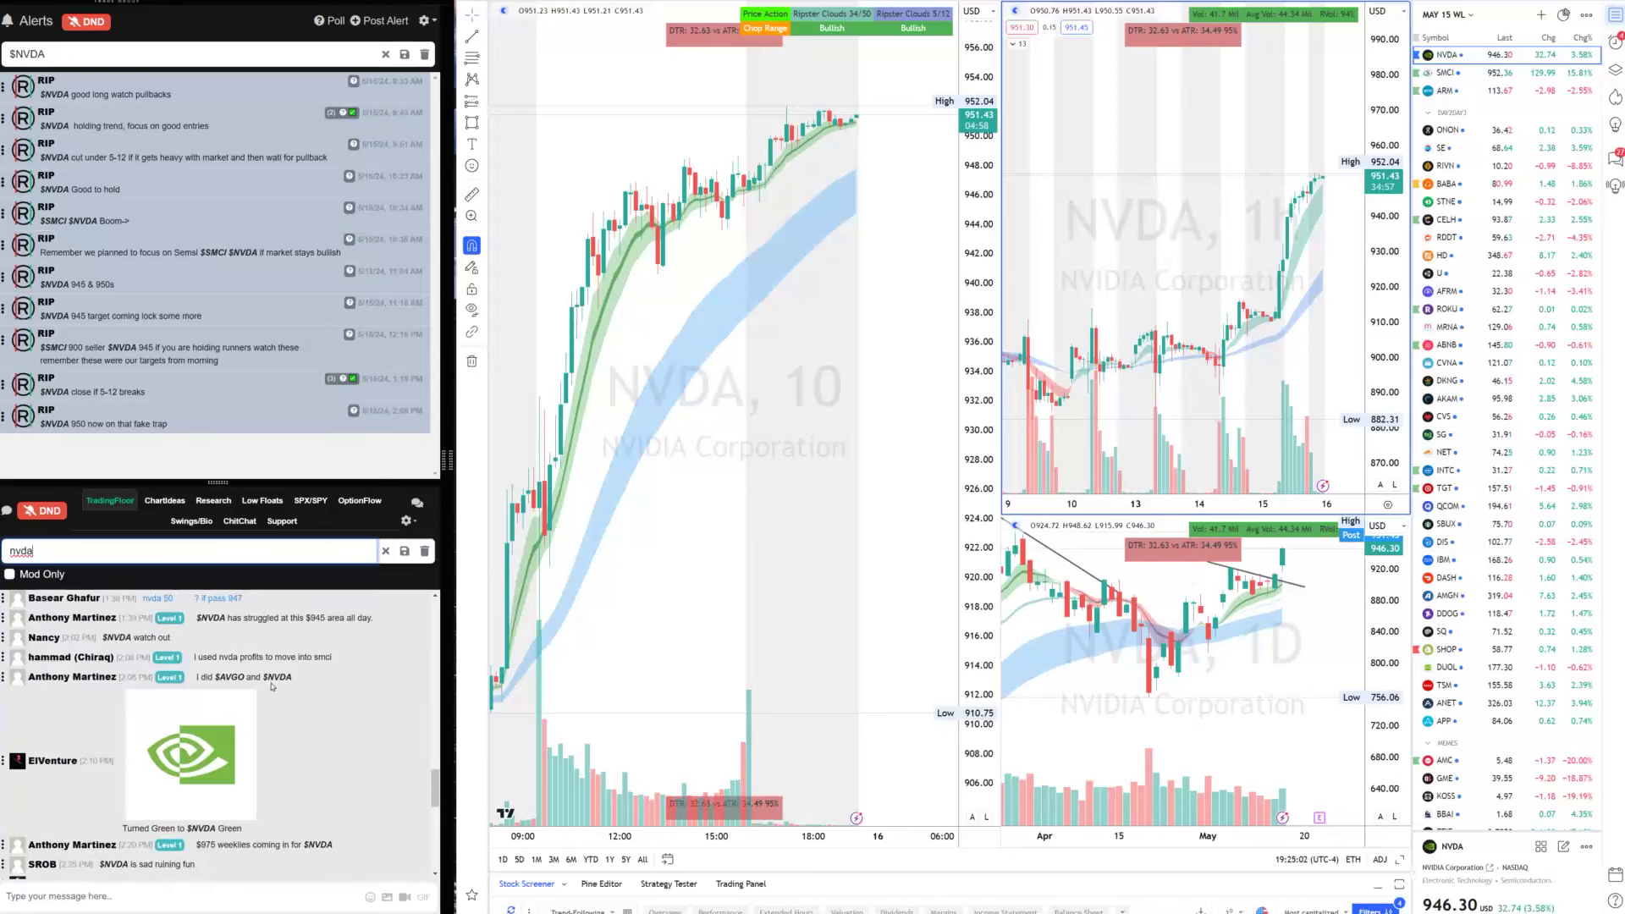
{"action": "scroll", "coordinate": [292, 698], "scroll_direction": "up", "scroll_amount": 5}
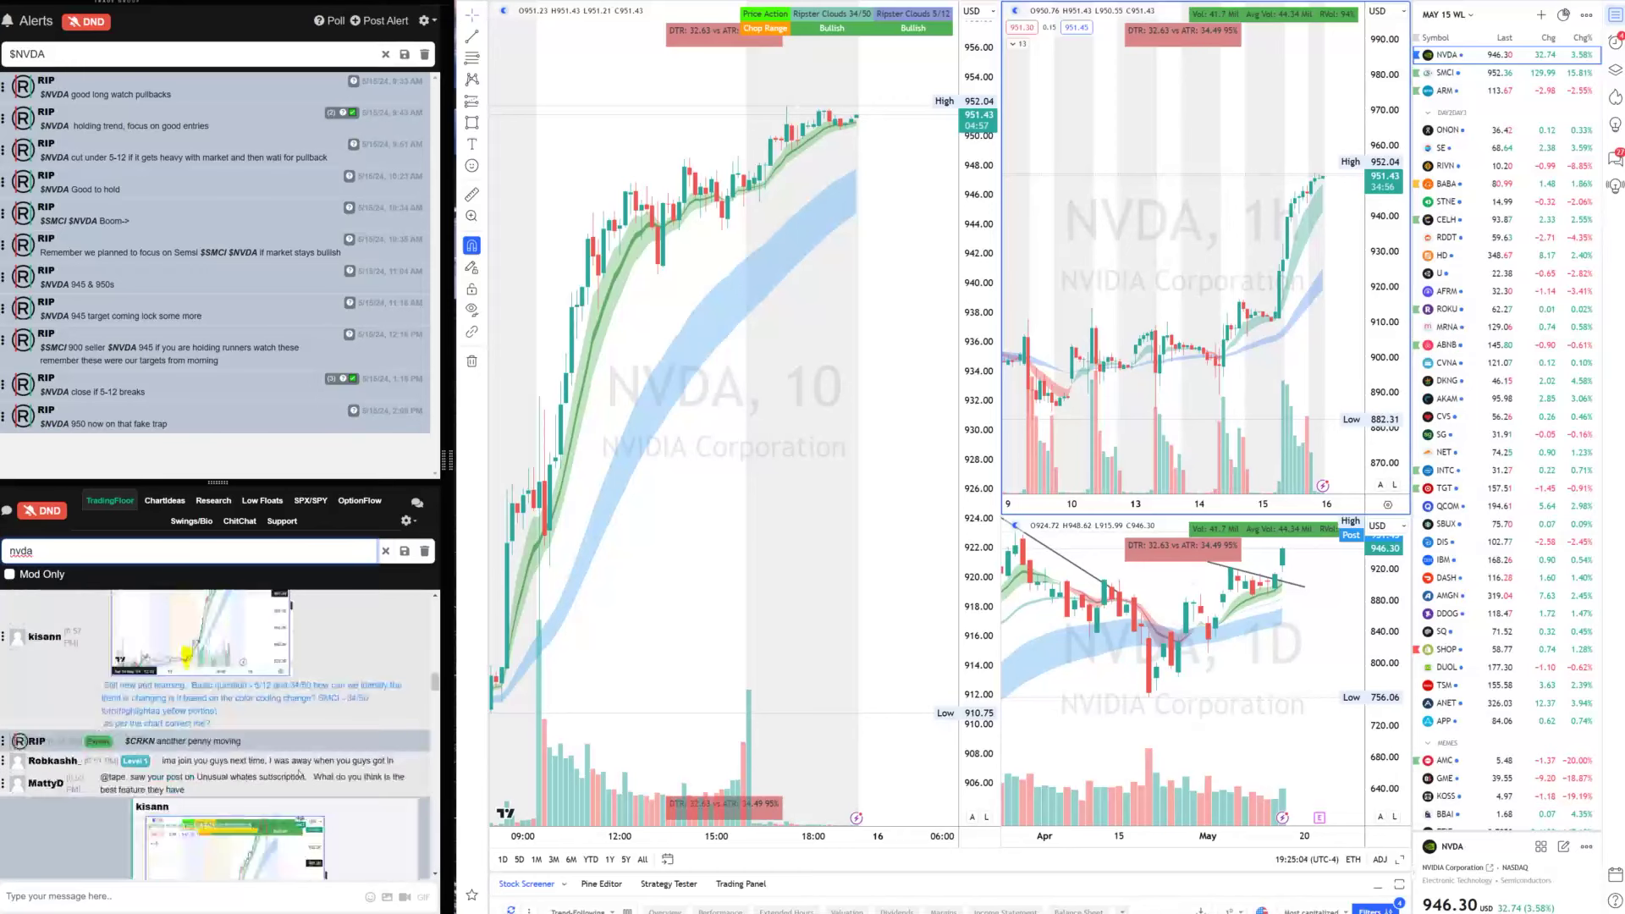
{"action": "scroll", "coordinate": [299, 771], "scroll_direction": "up", "scroll_amount": 2}
{"action": "scroll", "coordinate": [301, 775], "scroll_direction": "up", "scroll_amount": 2}
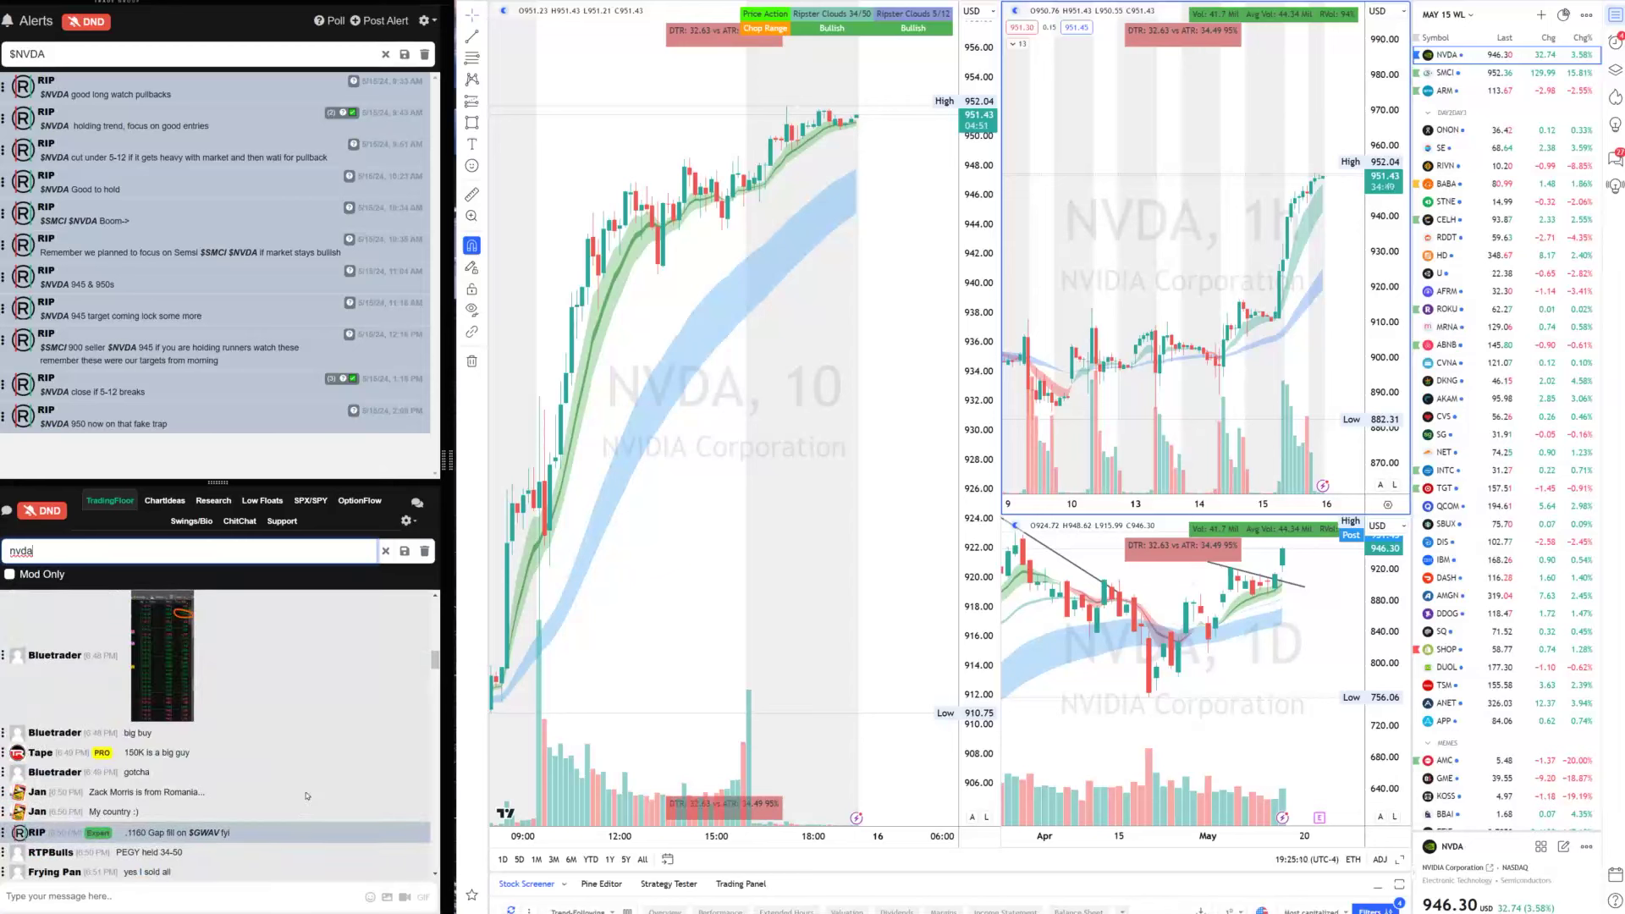
{"action": "scroll", "coordinate": [306, 795], "scroll_direction": "up", "scroll_amount": 2}
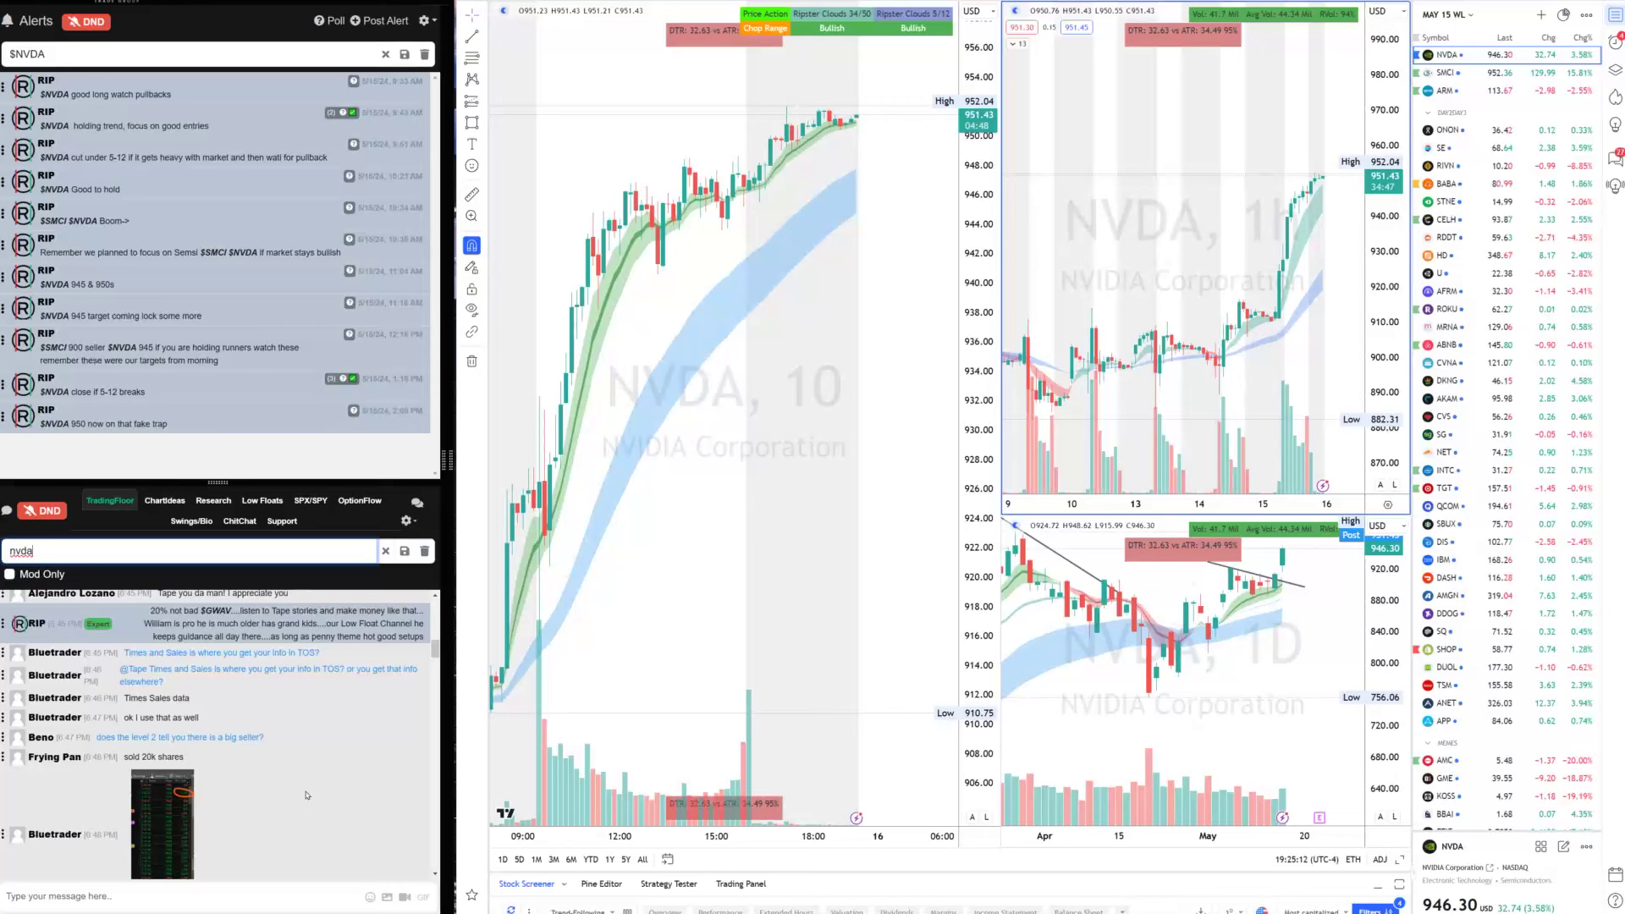
{"action": "scroll", "coordinate": [306, 795], "scroll_direction": "up", "scroll_amount": 2}
{"action": "scroll", "coordinate": [306, 795], "scroll_direction": "up", "scroll_amount": 2}
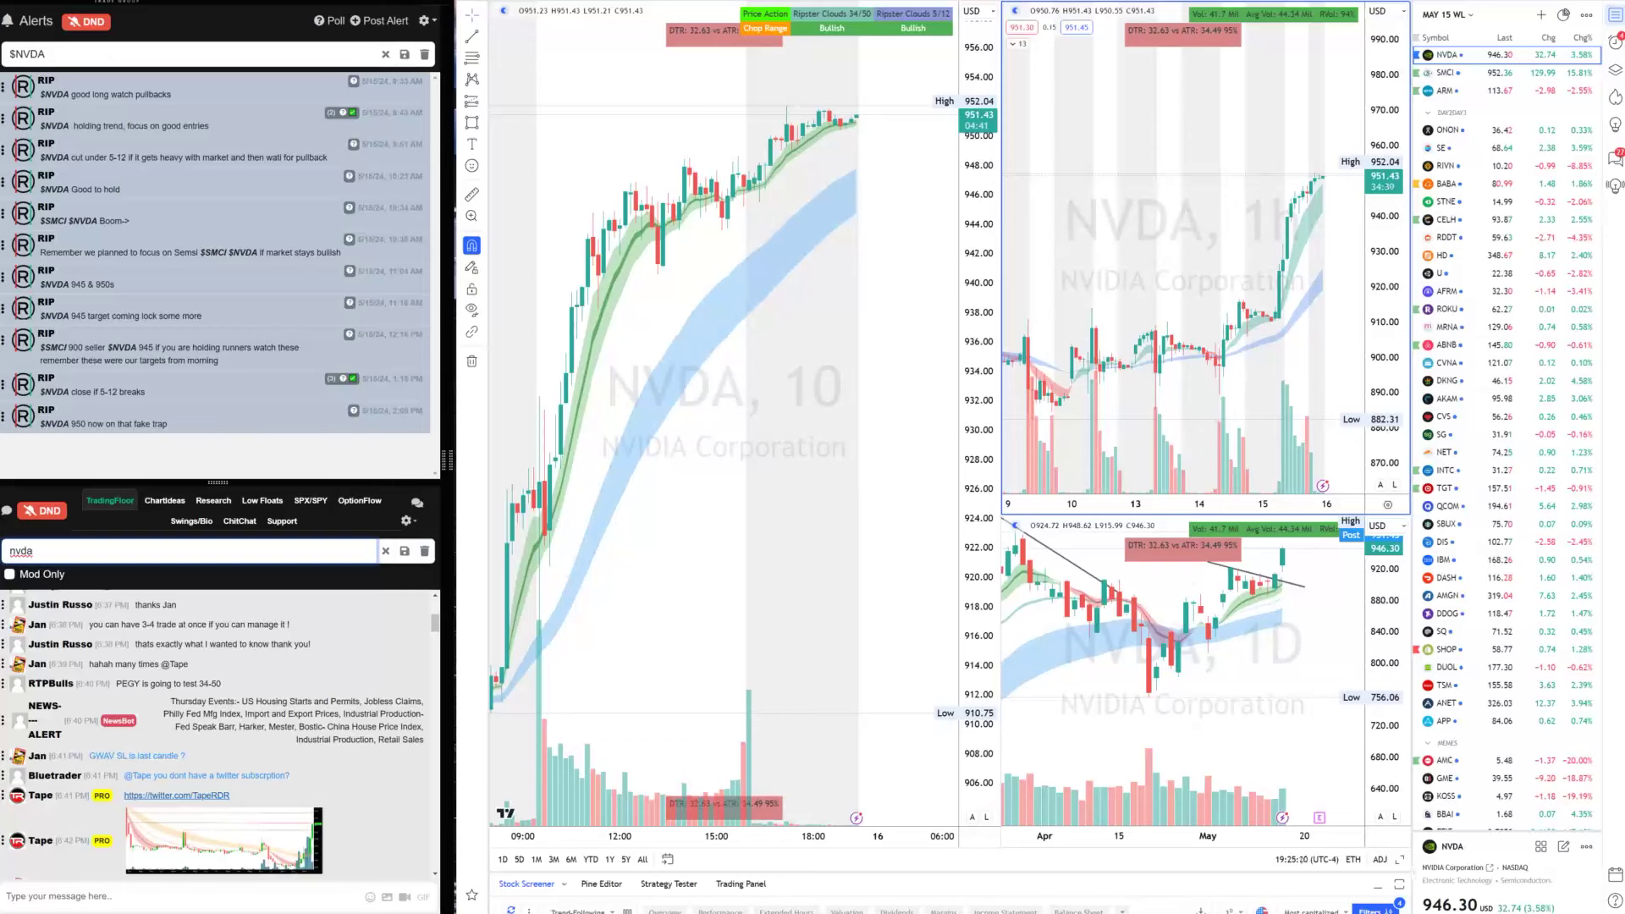
Load AMD into the charts and narrow the alerts and chat column
{"action": "type", "text": "AM"}
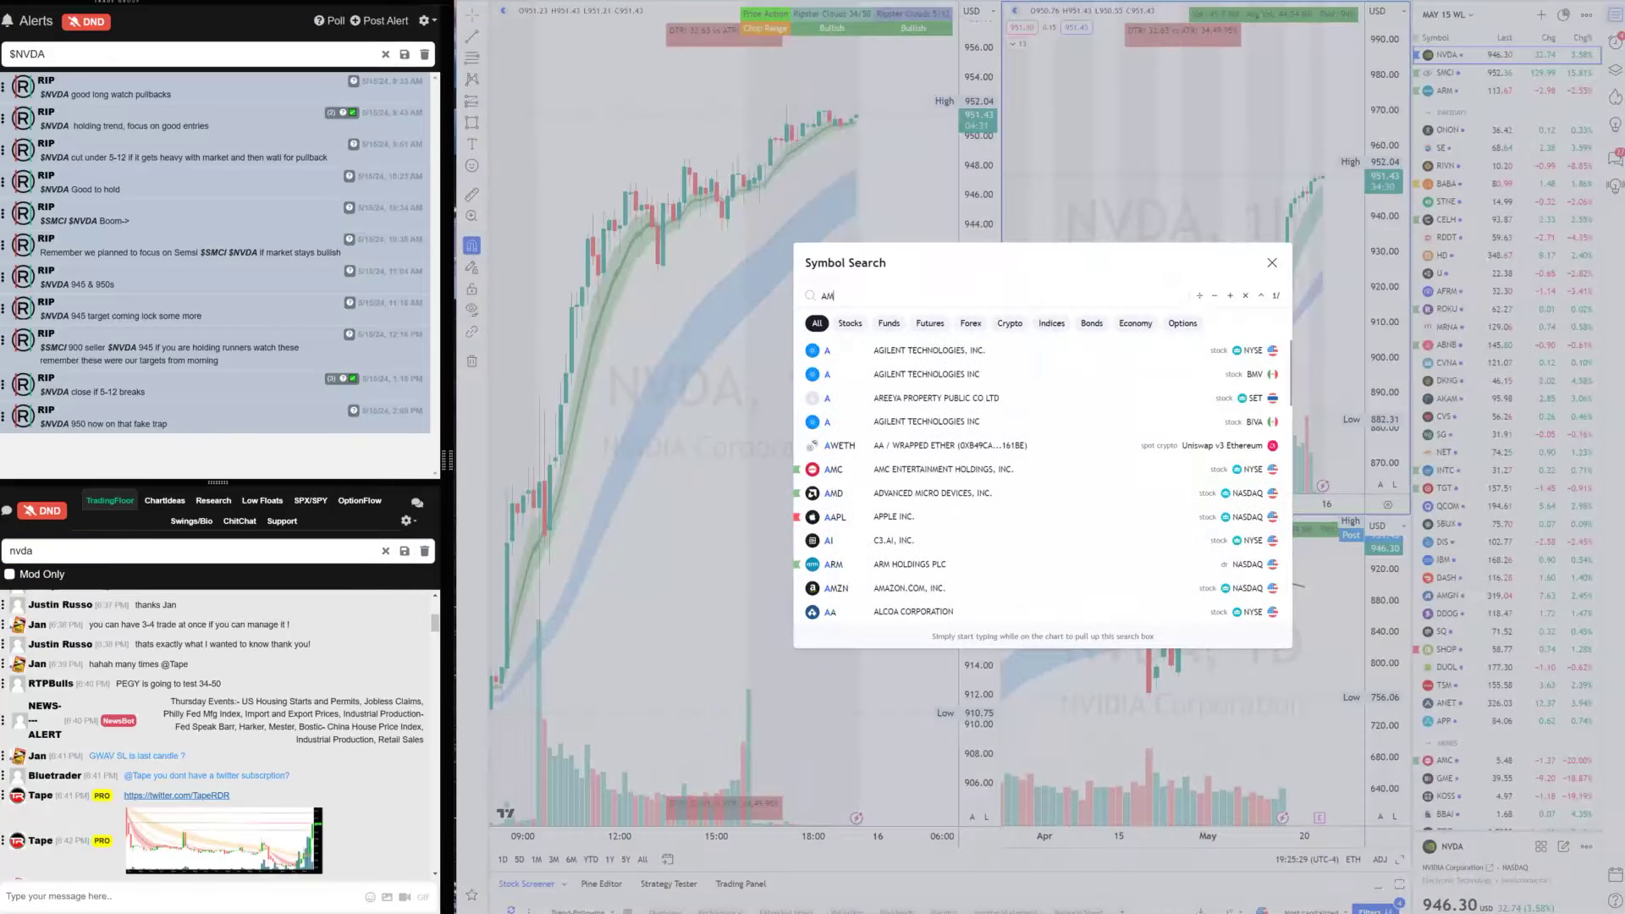
{"action": "type", "text": "D"}
{"action": "key", "text": "Return"}
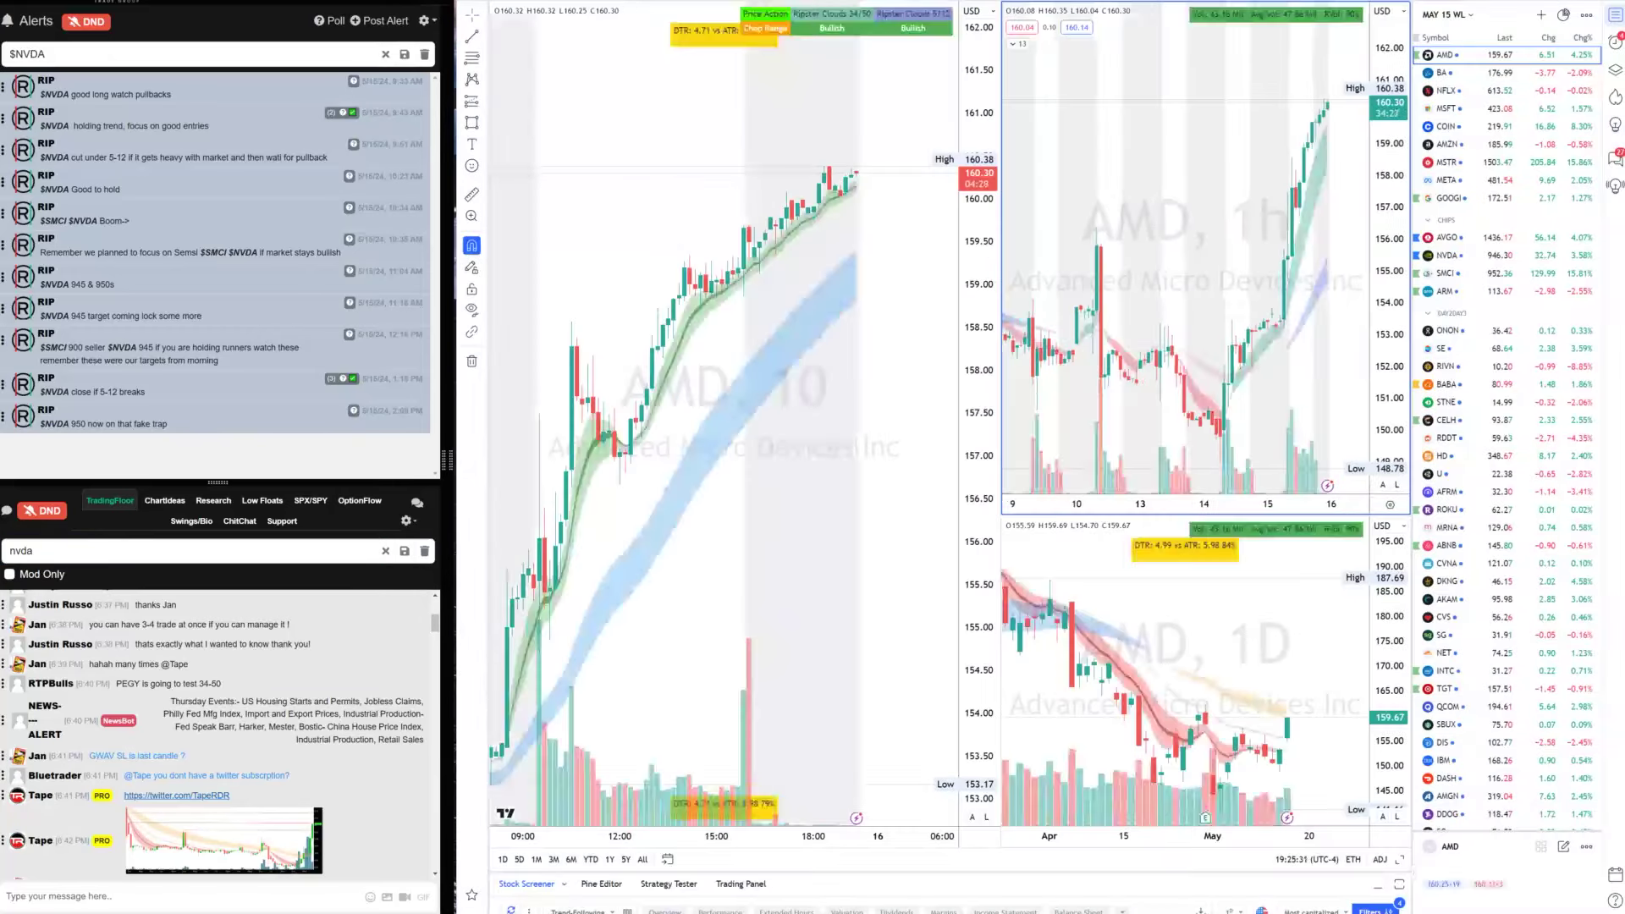
{"action": "left_click", "coordinate": [400, 2]}
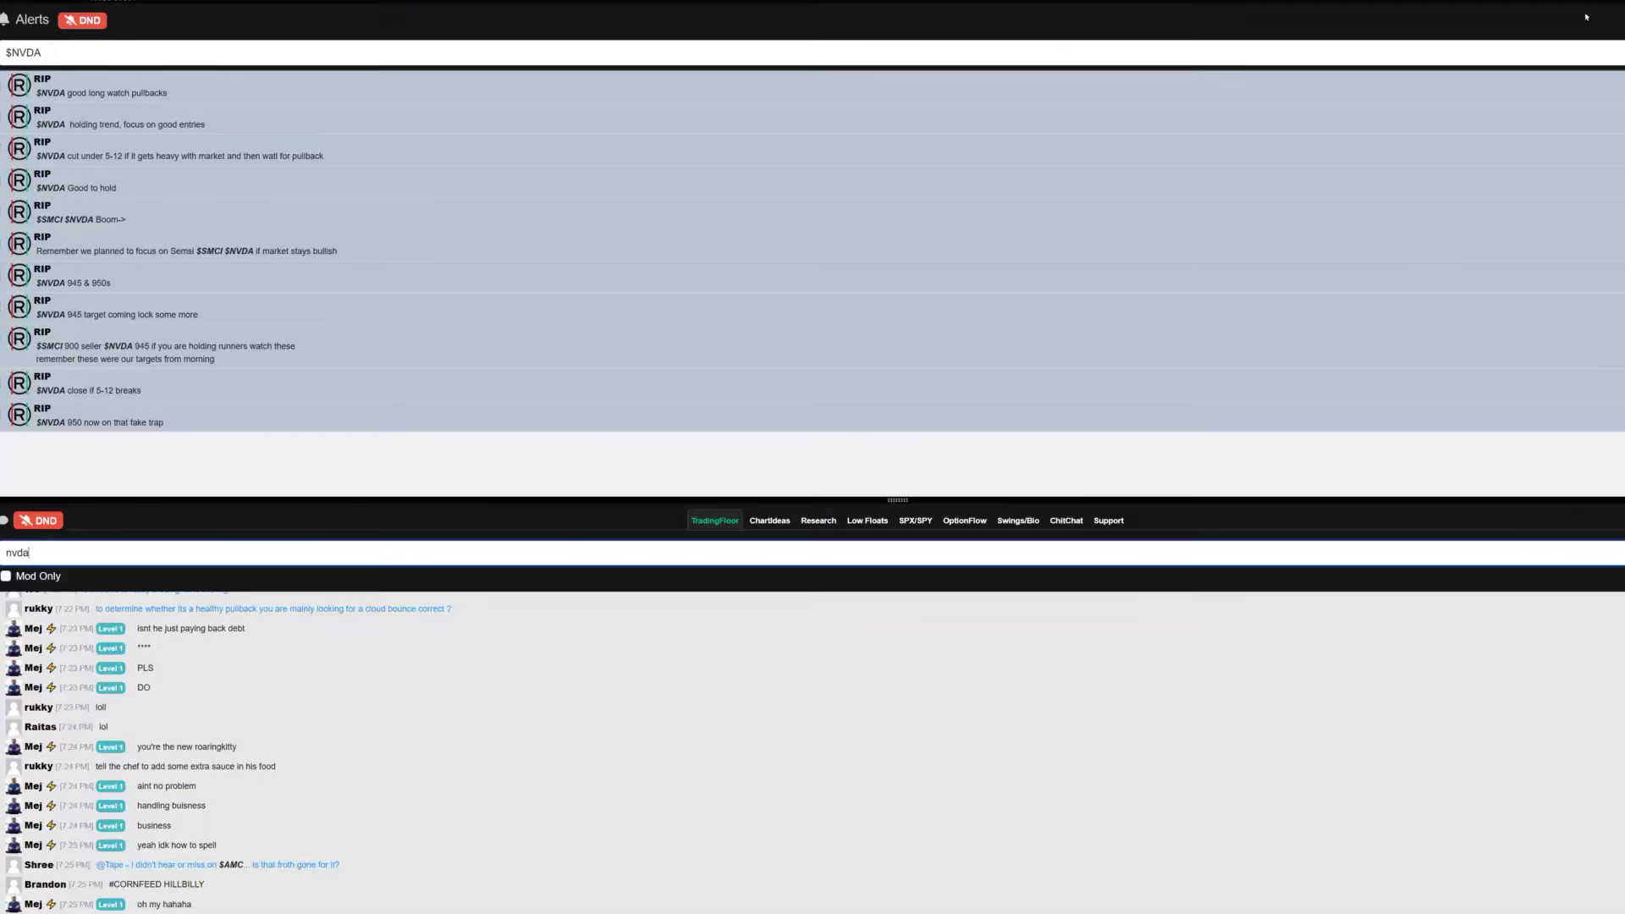
{"action": "left_click_drag", "start_coordinate": [1623, 489], "coordinate": [393, 423]}
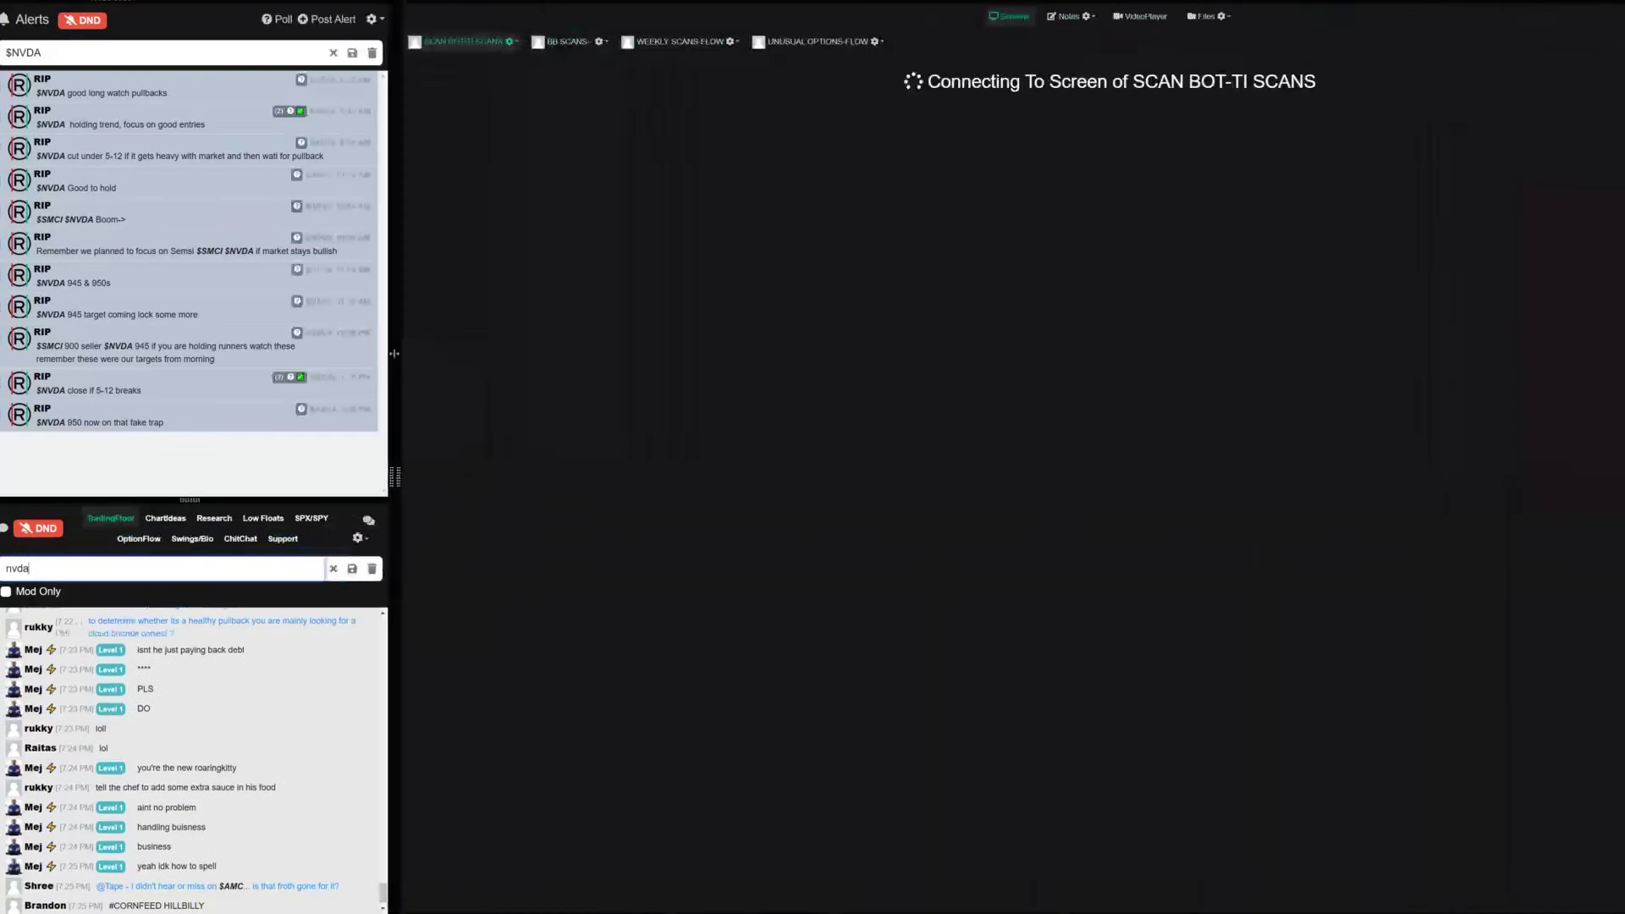
View the Tenet Investment Tracker, then the Tenet Swing Tracker note sheets, and rewiden the columns
{"action": "left_click", "coordinate": [1073, 16]}
{"action": "left_click", "coordinate": [1073, 15]}
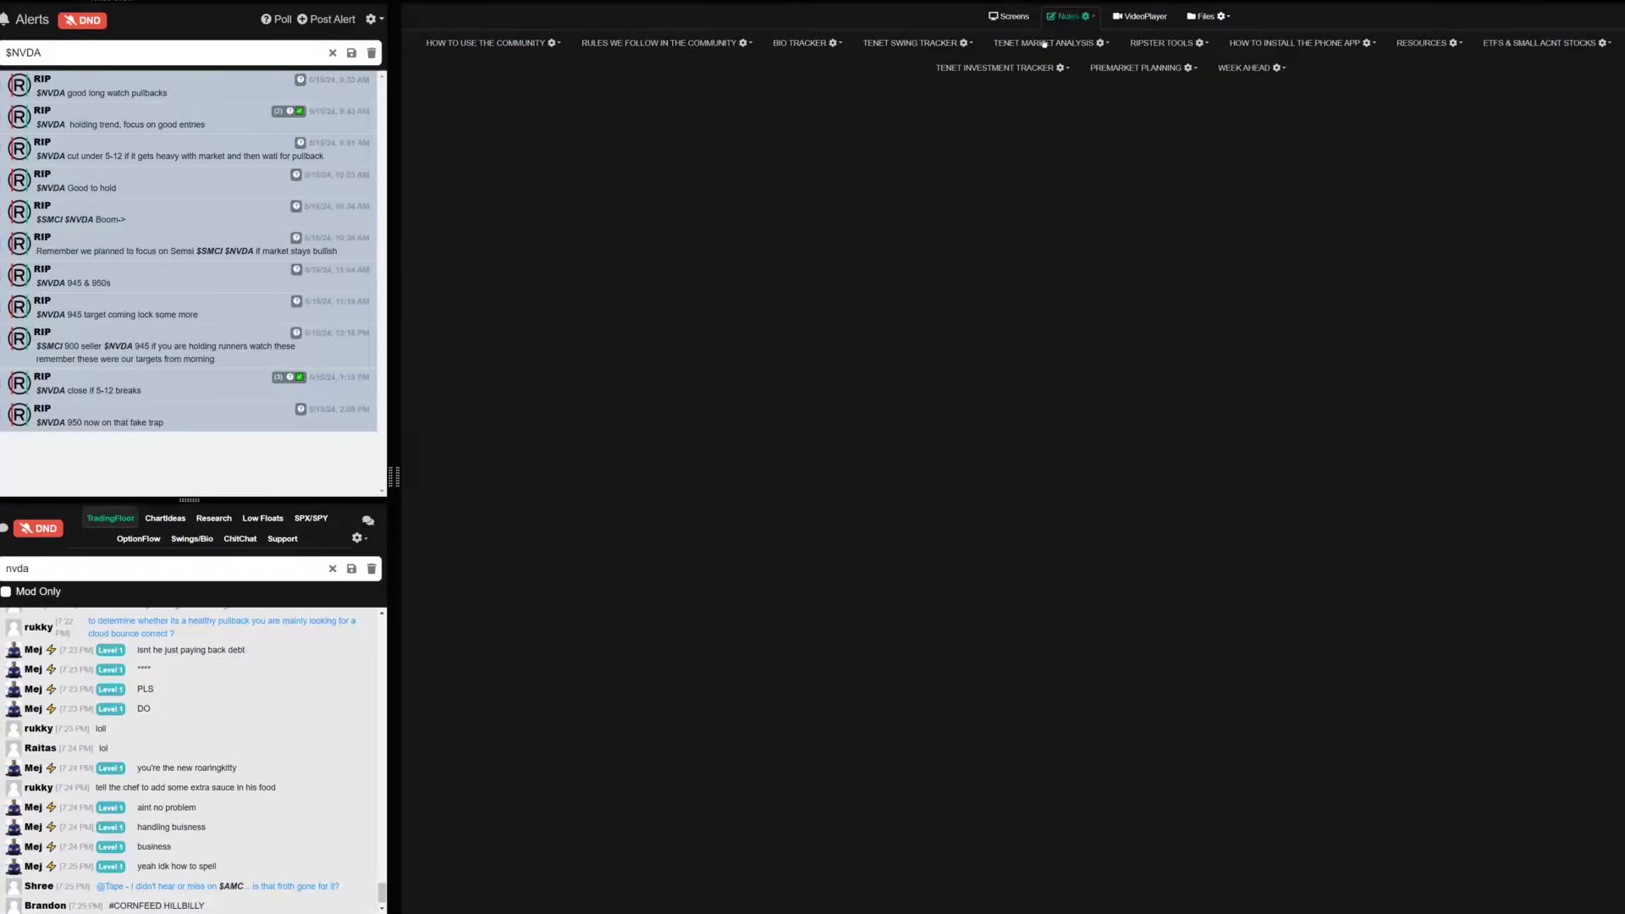
{"action": "left_click", "coordinate": [991, 70]}
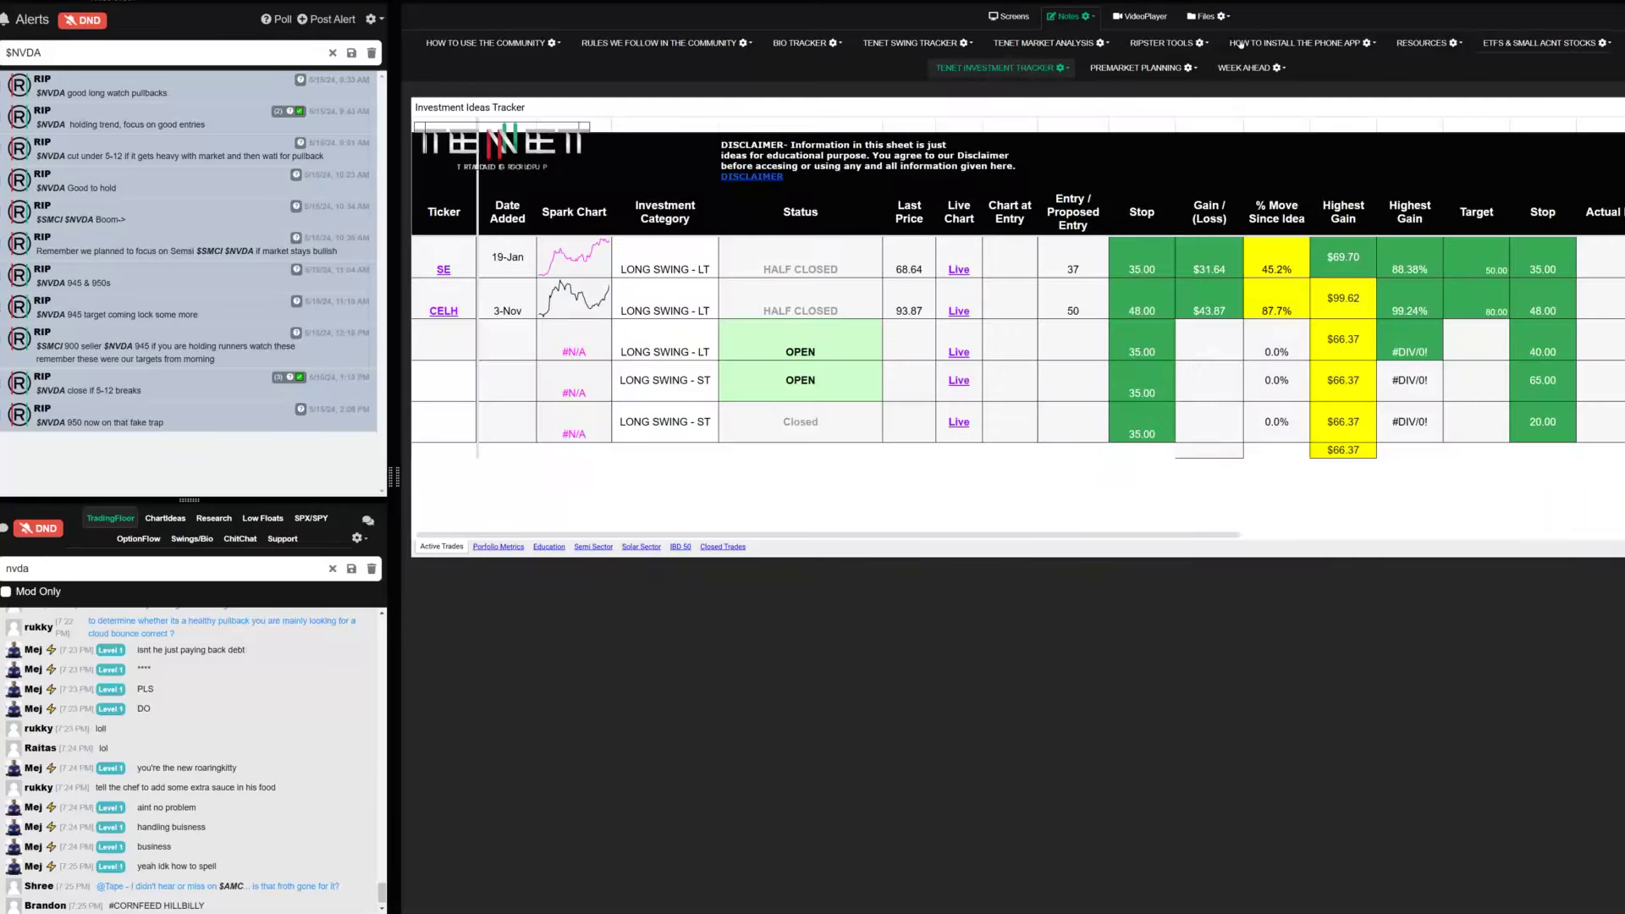
{"action": "left_click", "coordinate": [928, 44]}
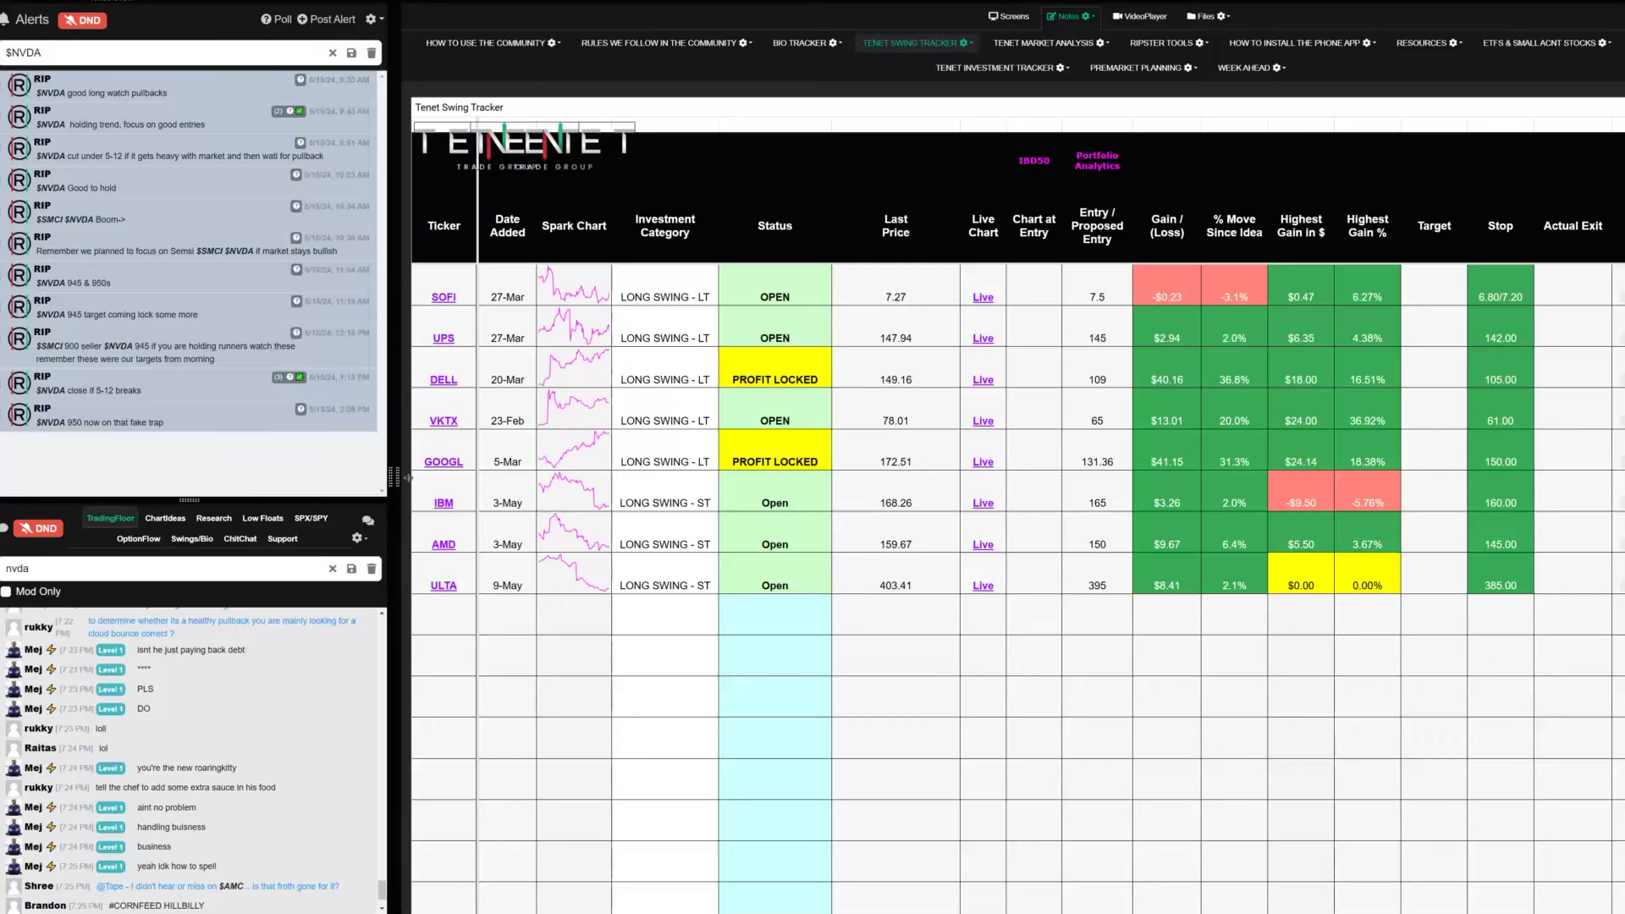
{"action": "left_click_drag", "start_coordinate": [408, 478], "coordinate": [1567, 482]}
{"action": "left_click_drag", "start_coordinate": [392, 476], "coordinate": [1624, 460]}
Return to TradingView and load AMD on the single large chart layout
{"action": "key", "text": "super+Down"}
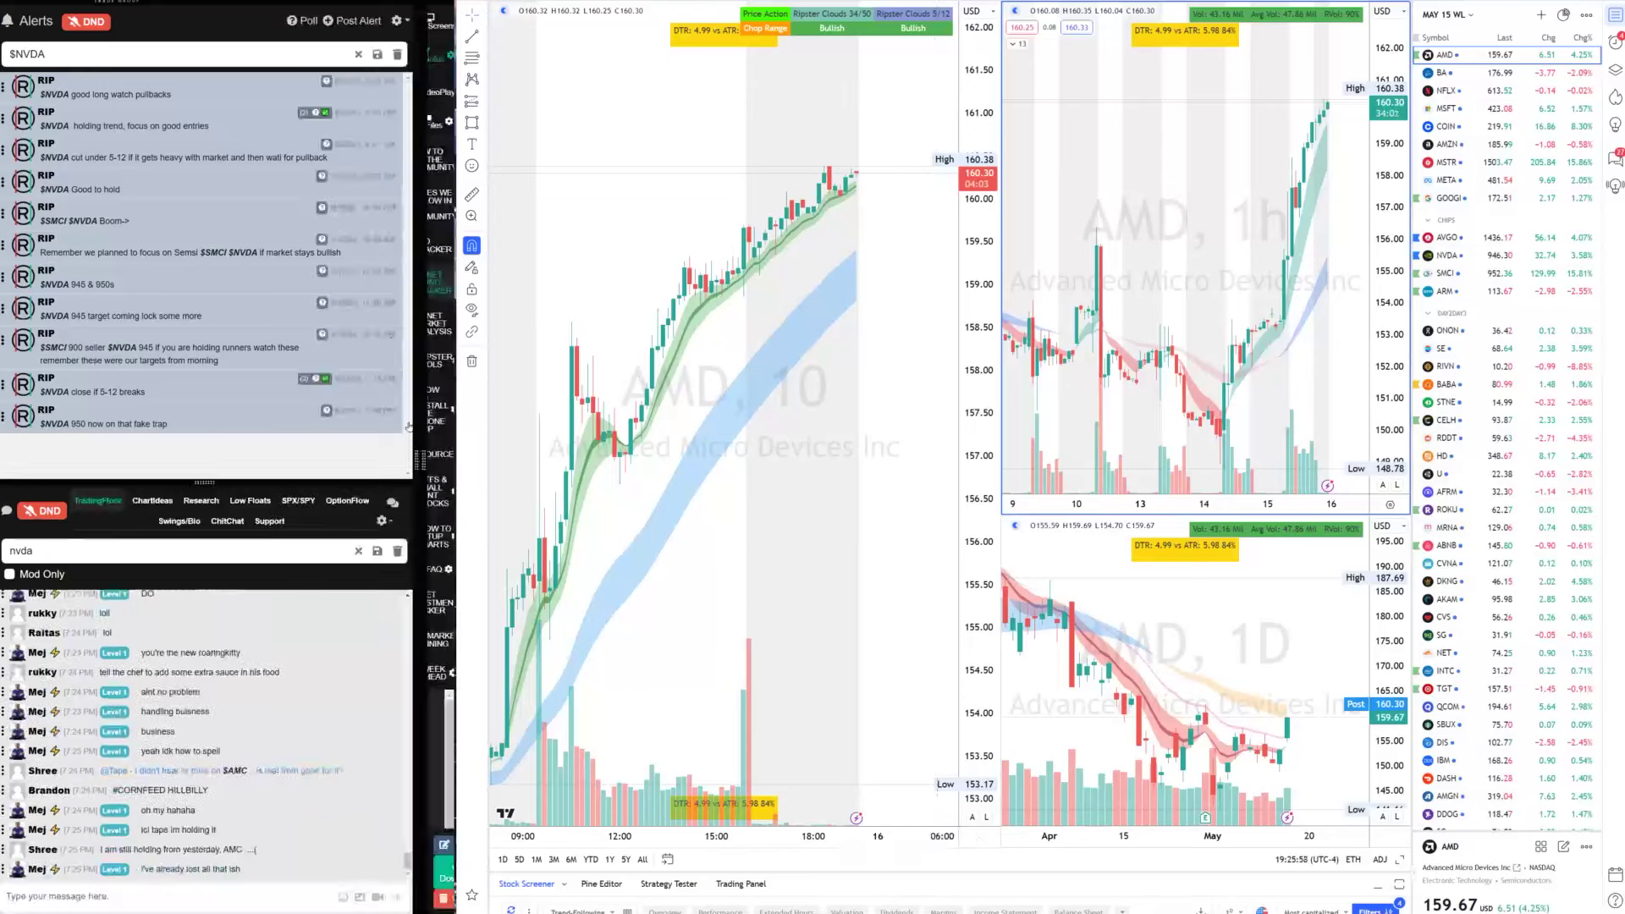
{"action": "left_click_drag", "start_coordinate": [422, 463], "coordinate": [450, 459]}
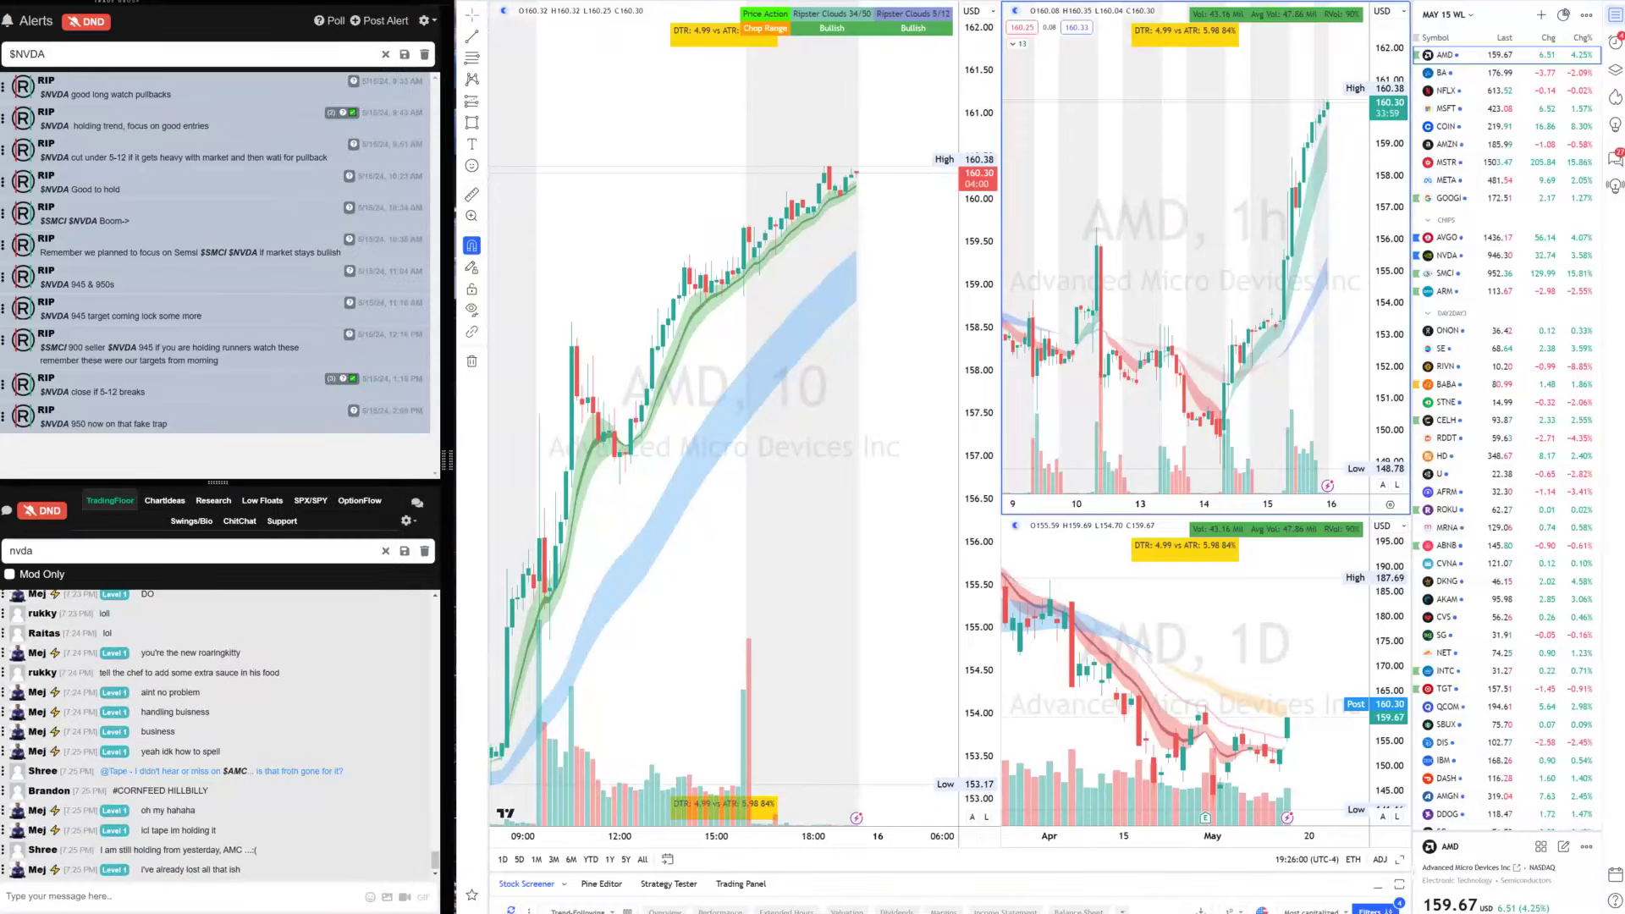
{"action": "left_click", "coordinate": [505, 1]}
{"action": "type", "text": "AMD"}
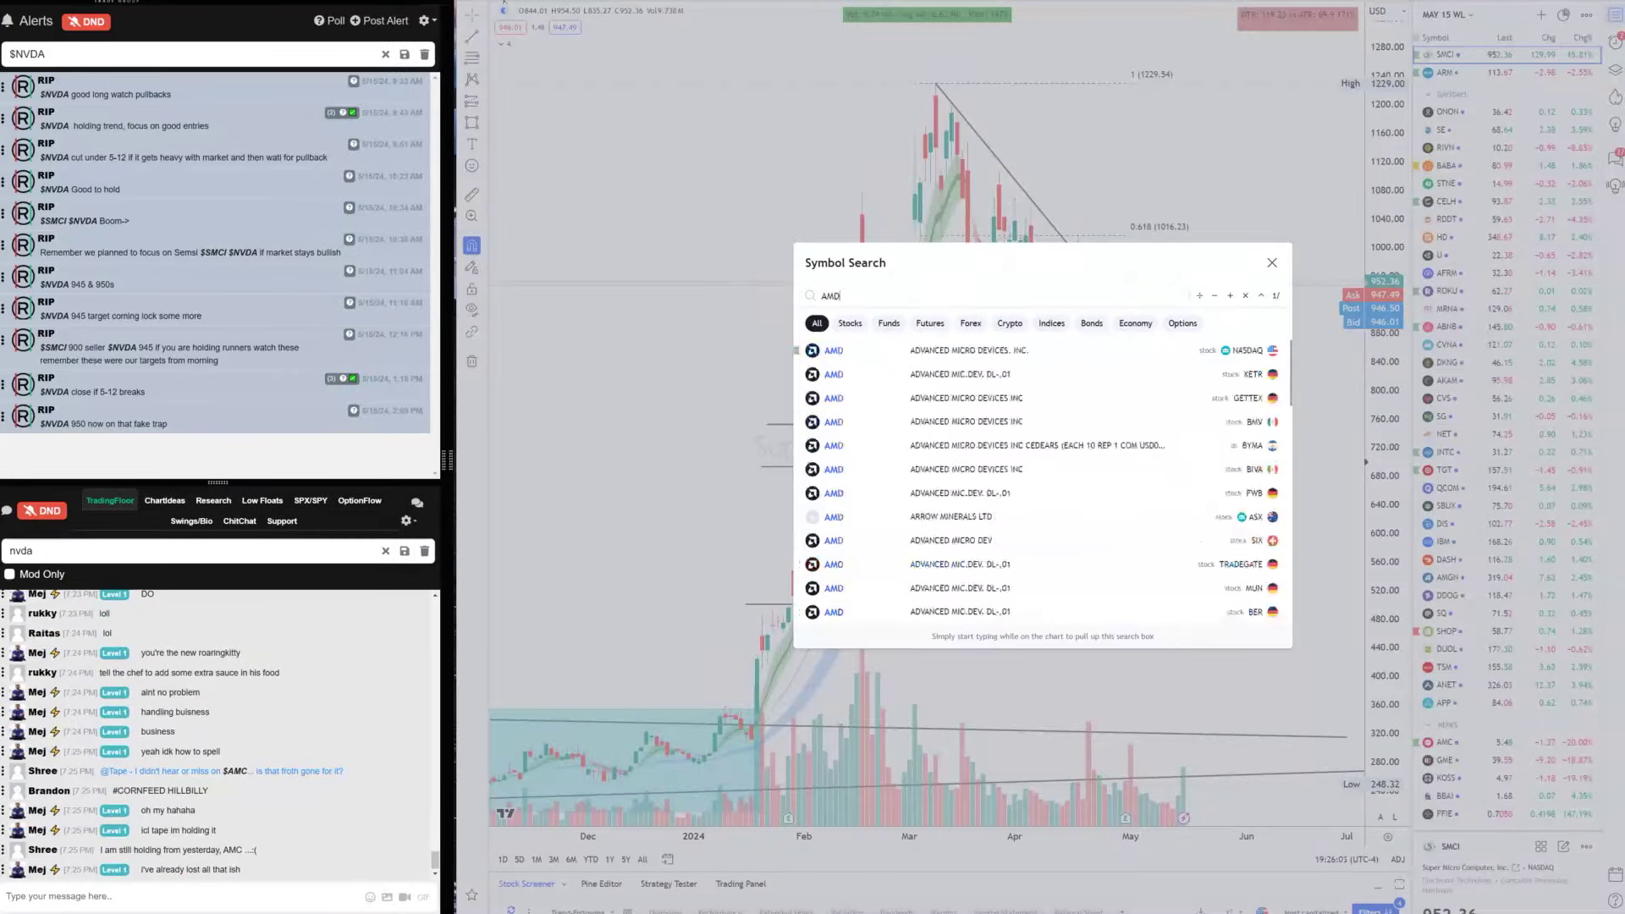
{"action": "key", "text": "Return"}
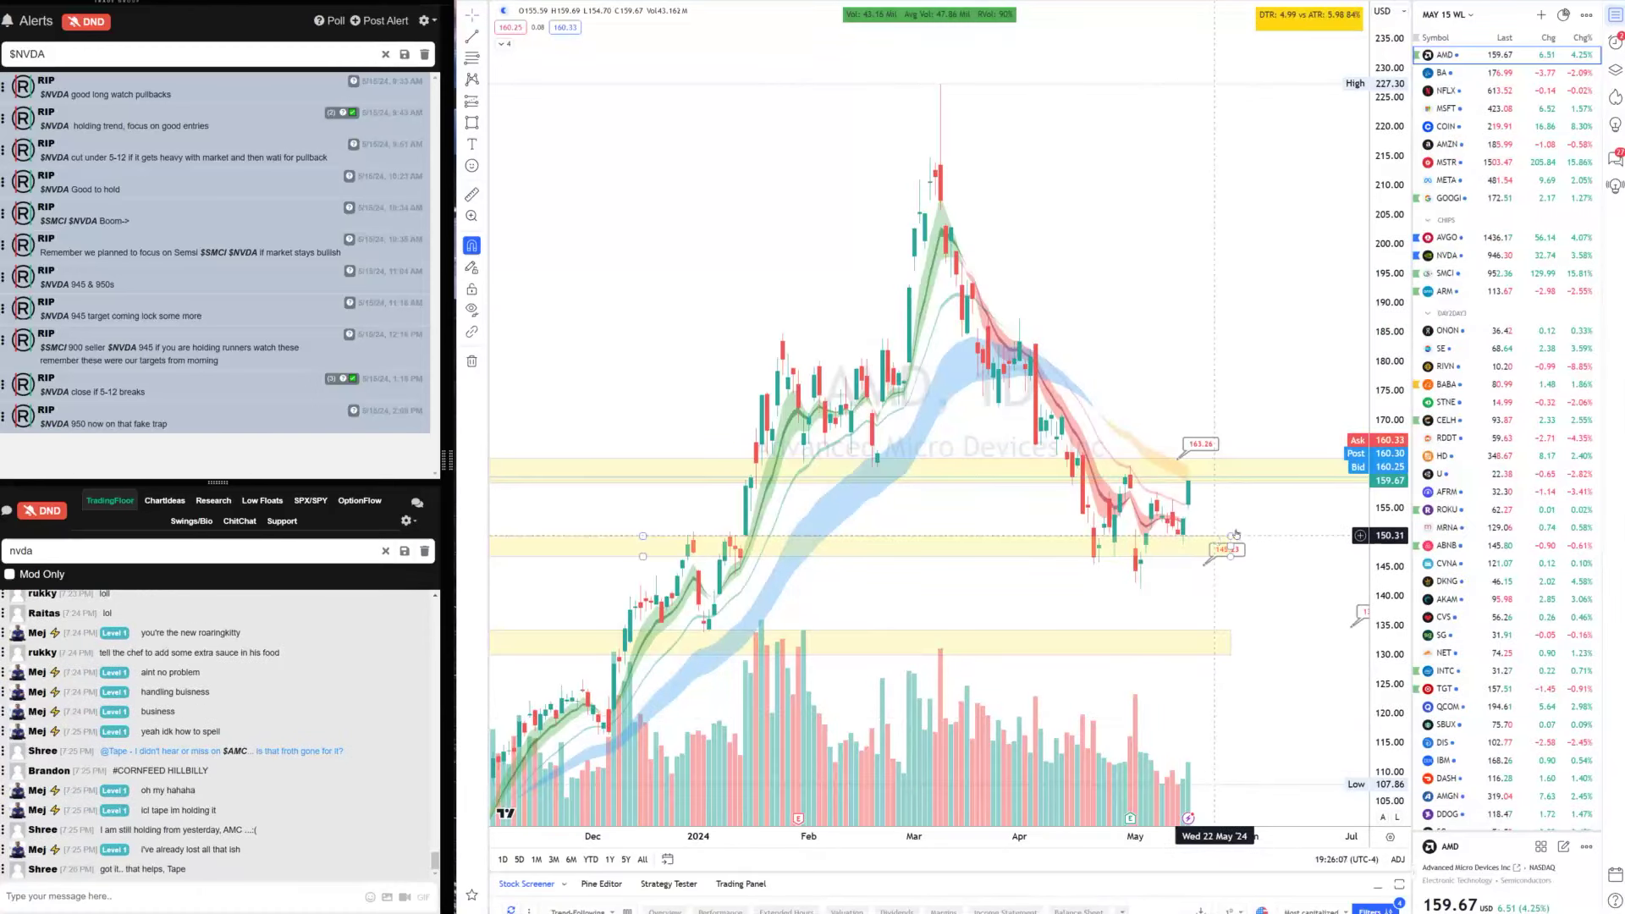
Hide the Ripster EMA Clouds and draw a falling trend line across AMD's recent highs
{"action": "left_click_drag", "start_coordinate": [1389, 216], "coordinate": [1386, 530]}
{"action": "left_click", "coordinate": [506, 44]}
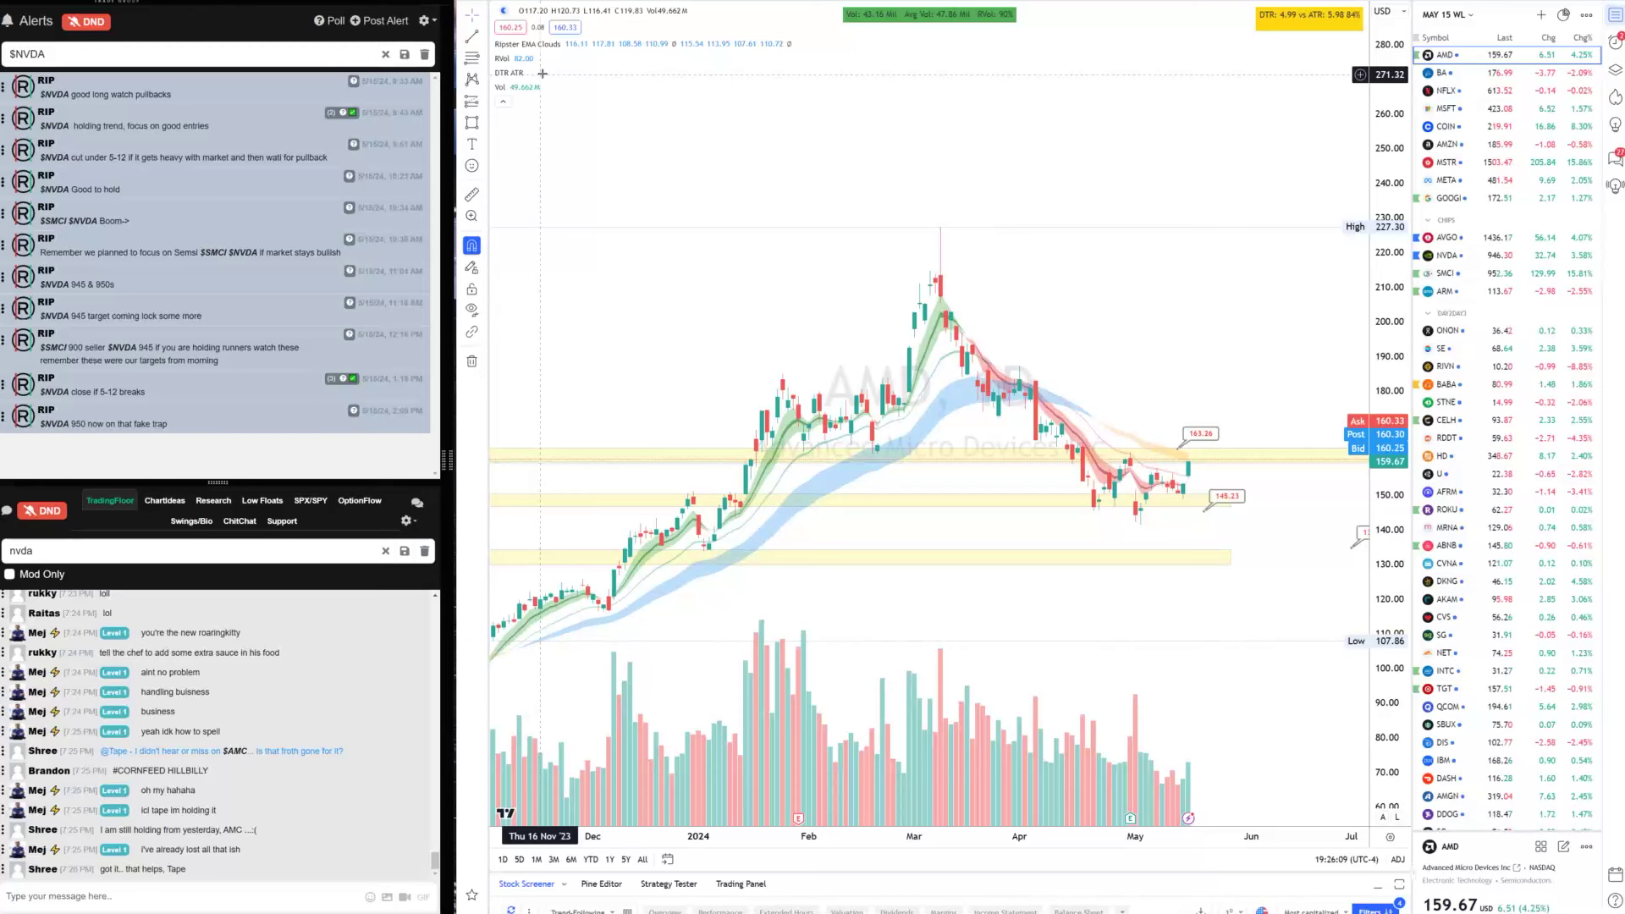
{"action": "left_click", "coordinate": [570, 43]}
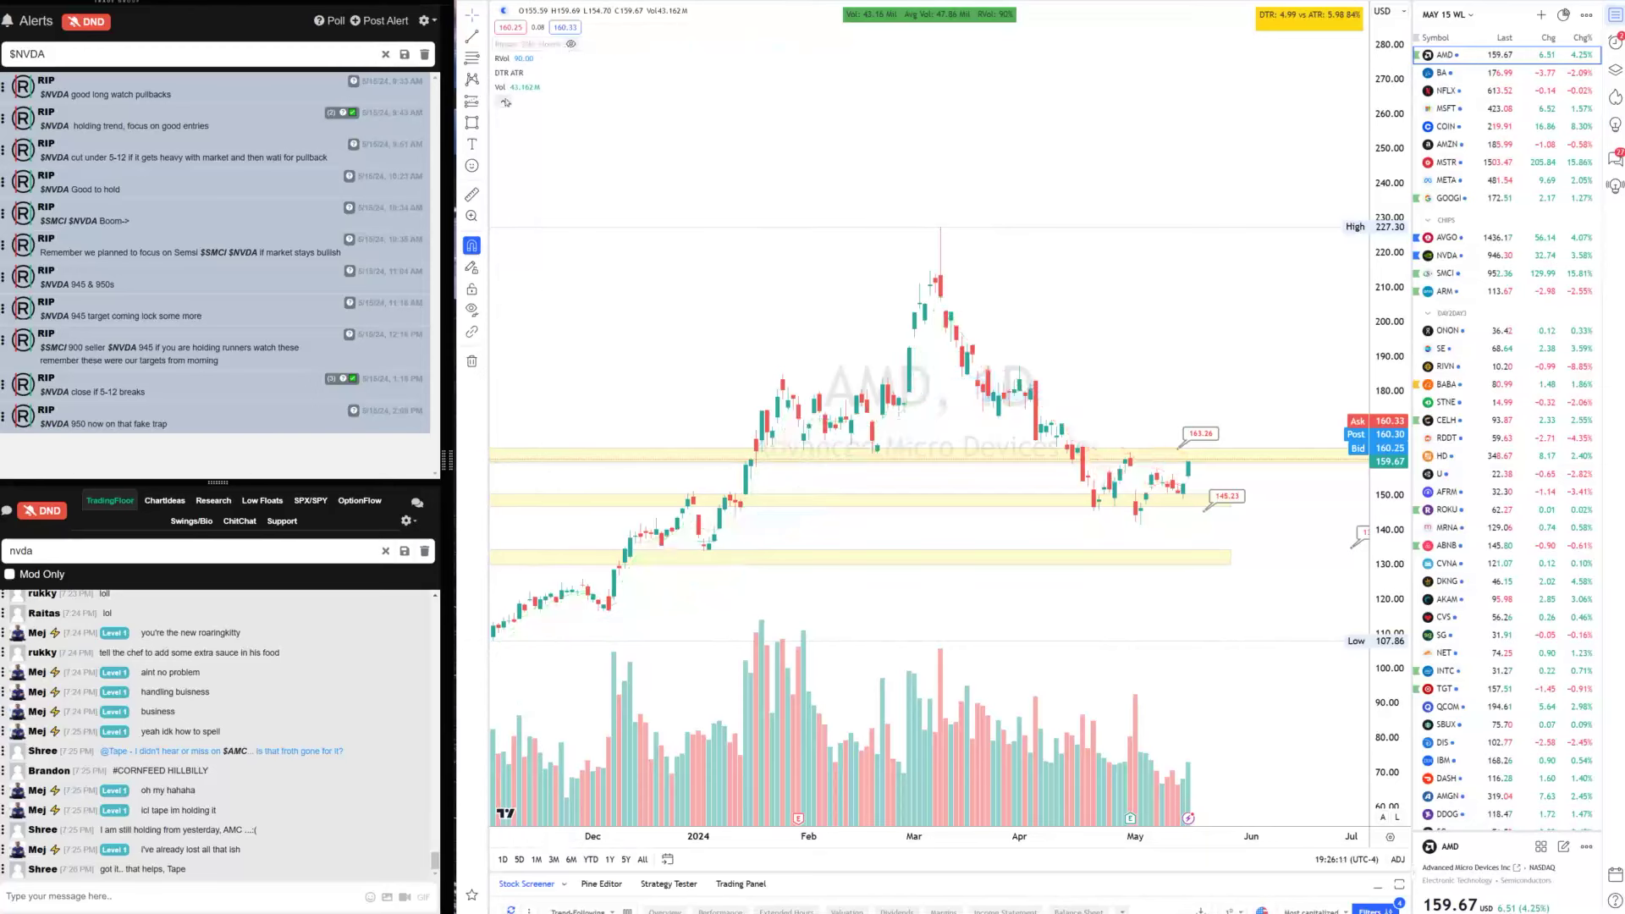
{"action": "scroll", "coordinate": [644, 228], "scroll_direction": "up", "scroll_amount": 3}
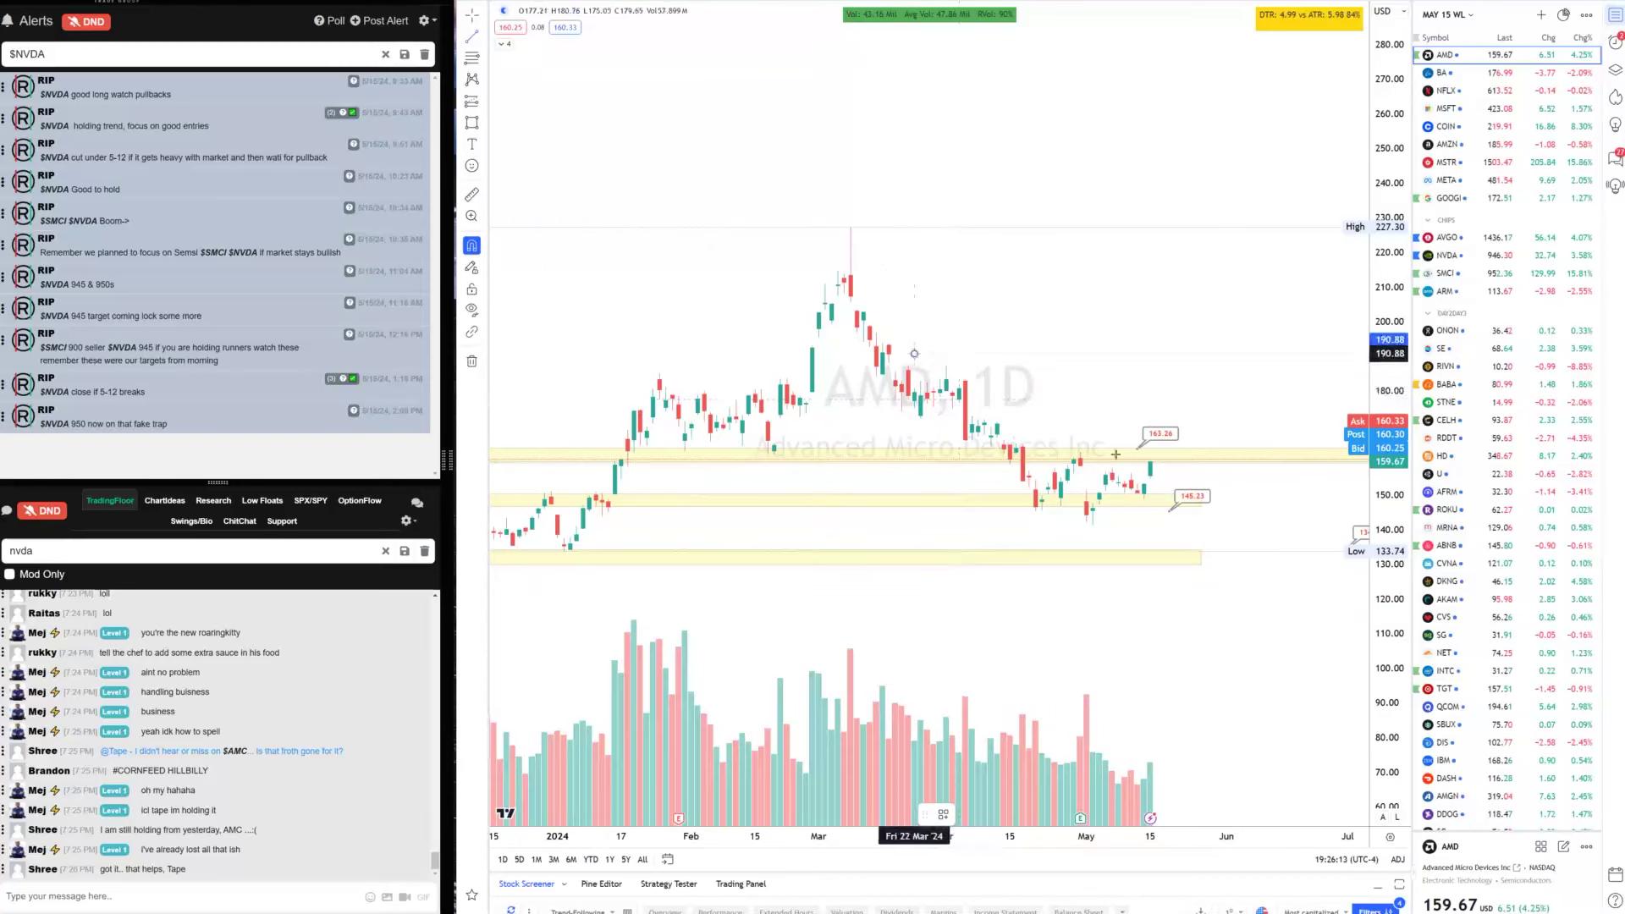
{"action": "mouse_move", "coordinate": [914, 354]}
{"action": "left_mouse_down"}
{"action": "mouse_move", "coordinate": [1161, 476]}
{"action": "mouse_move", "coordinate": [1156, 491]}
{"action": "left_mouse_up"}
{"action": "left_click", "coordinate": [1149, 481]}
{"action": "right_click", "coordinate": [1157, 475]}
{"action": "left_click", "coordinate": [1149, 479]}
{"action": "left_click", "coordinate": [1036, 650]}
{"action": "left_click_drag", "start_coordinate": [1081, 648], "coordinate": [1144, 464]}
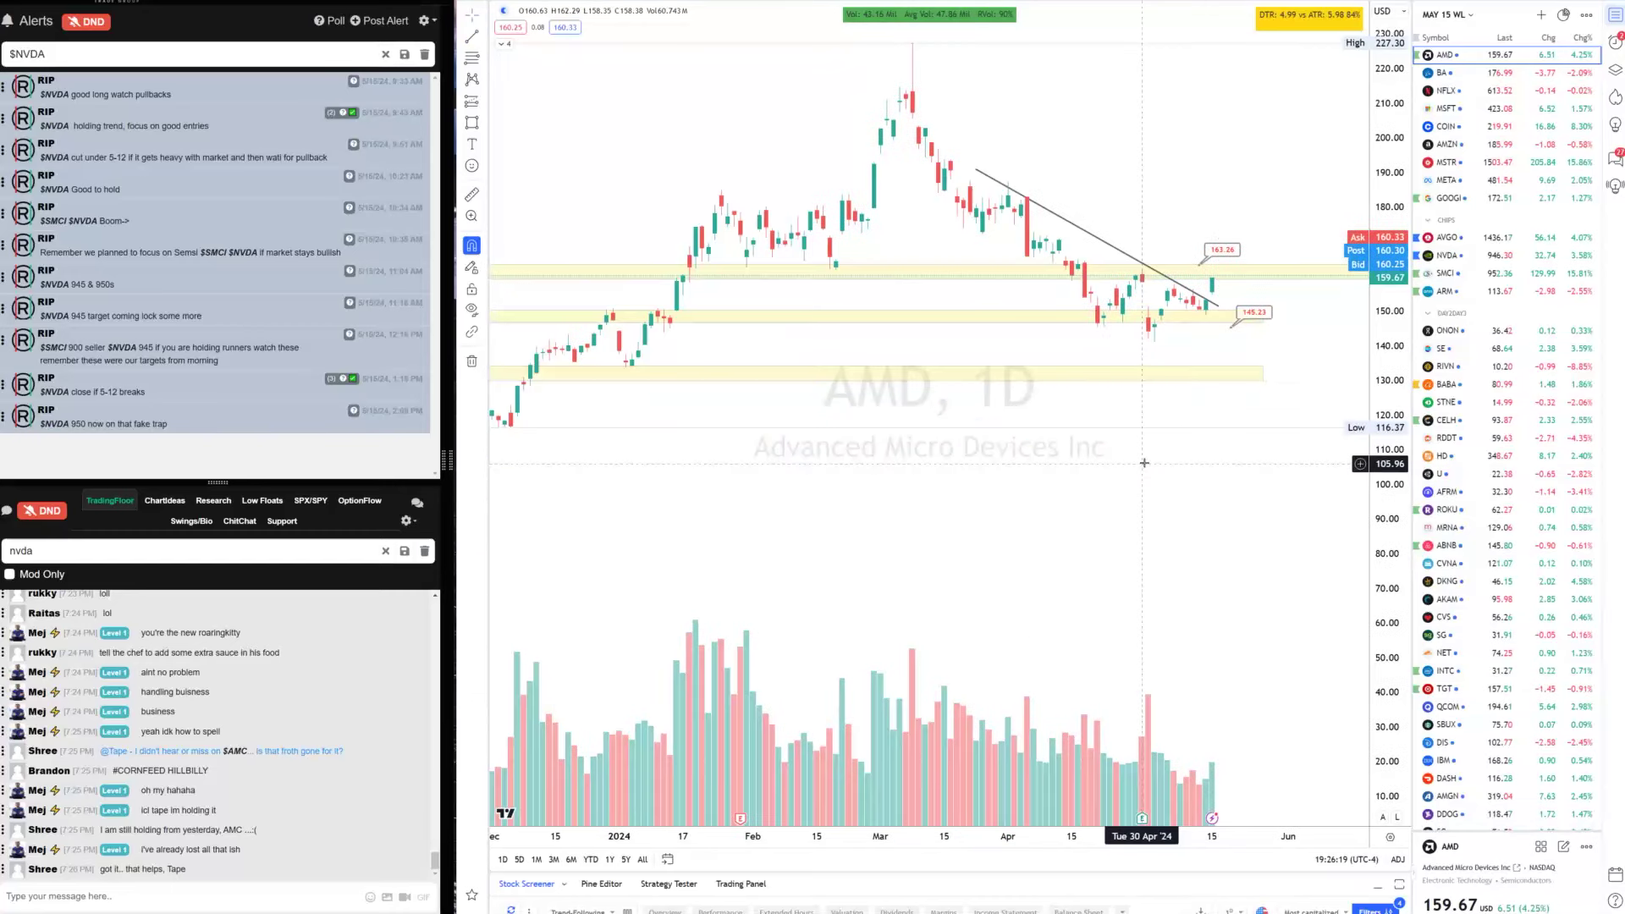
Filter the alerts feed to 'amd' and review the AMD swing posts, including the stop-at-150 plan
{"action": "triple_click", "coordinate": [93, 59]}
{"action": "type", "text": "amd"}
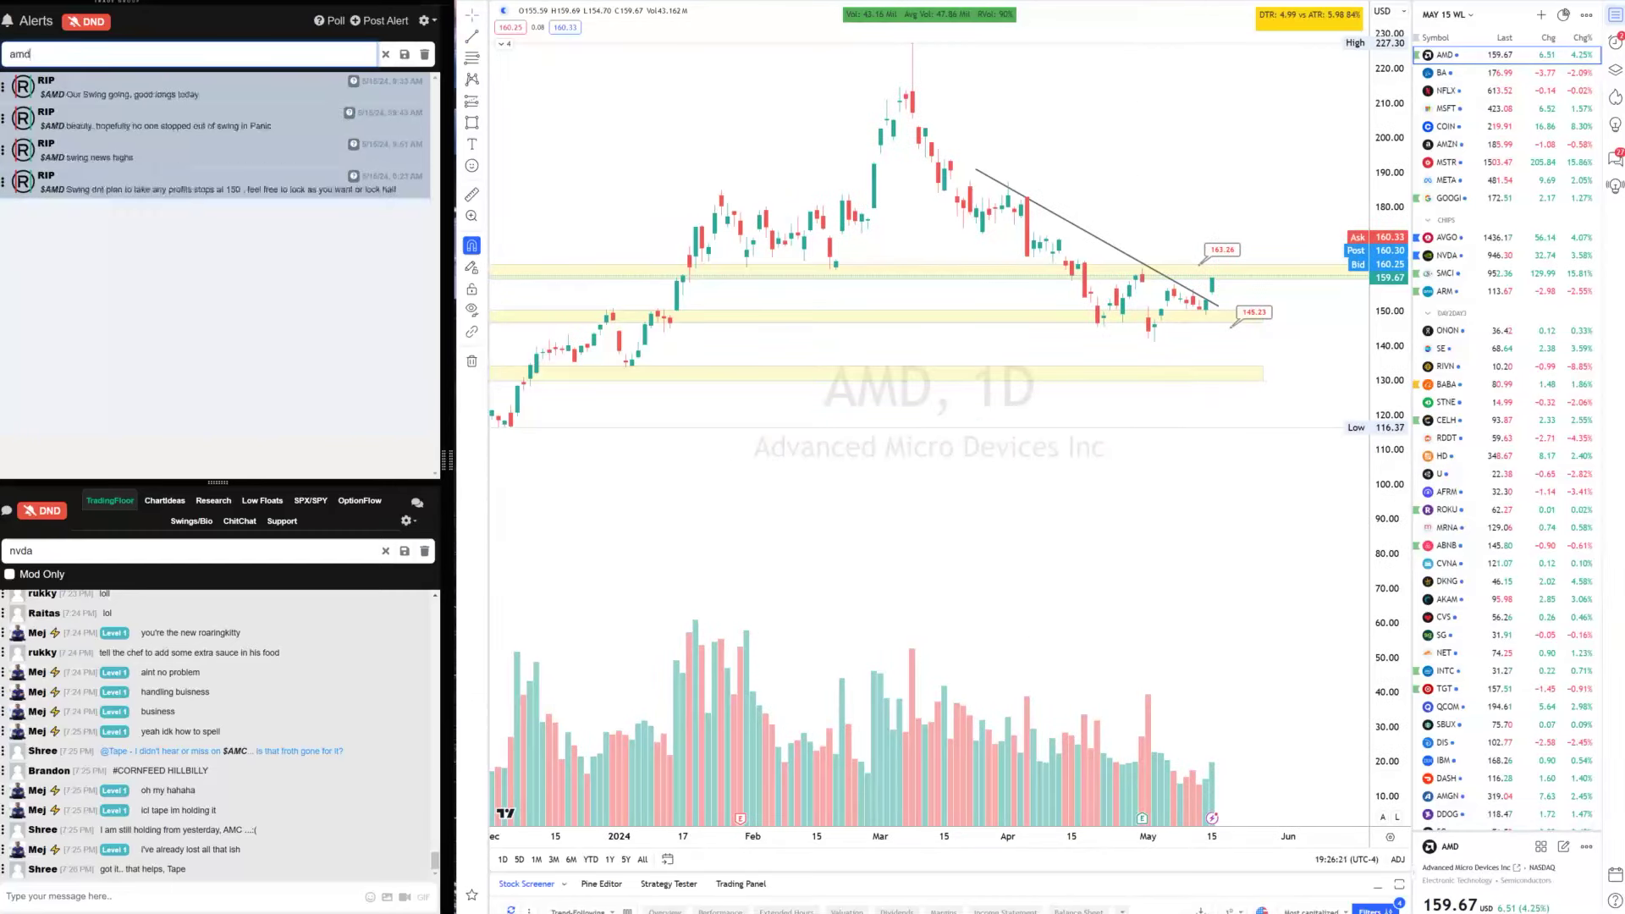
{"action": "left_click_drag", "start_coordinate": [200, 95], "coordinate": [68, 94]}
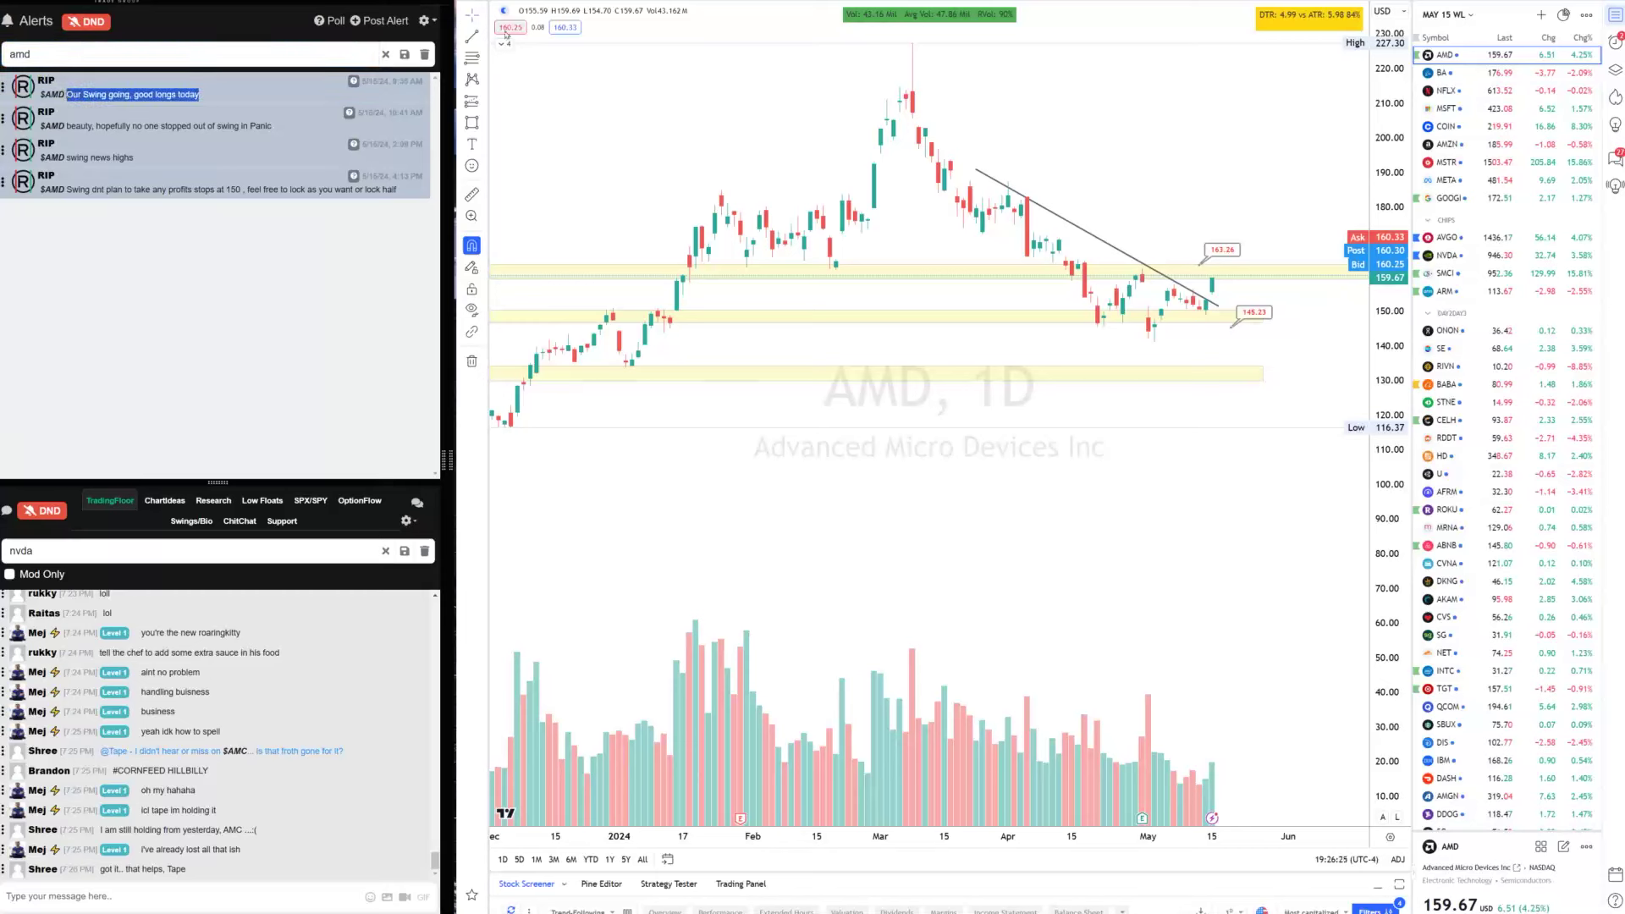
{"action": "left_click_drag", "start_coordinate": [391, 82], "coordinate": [402, 81]}
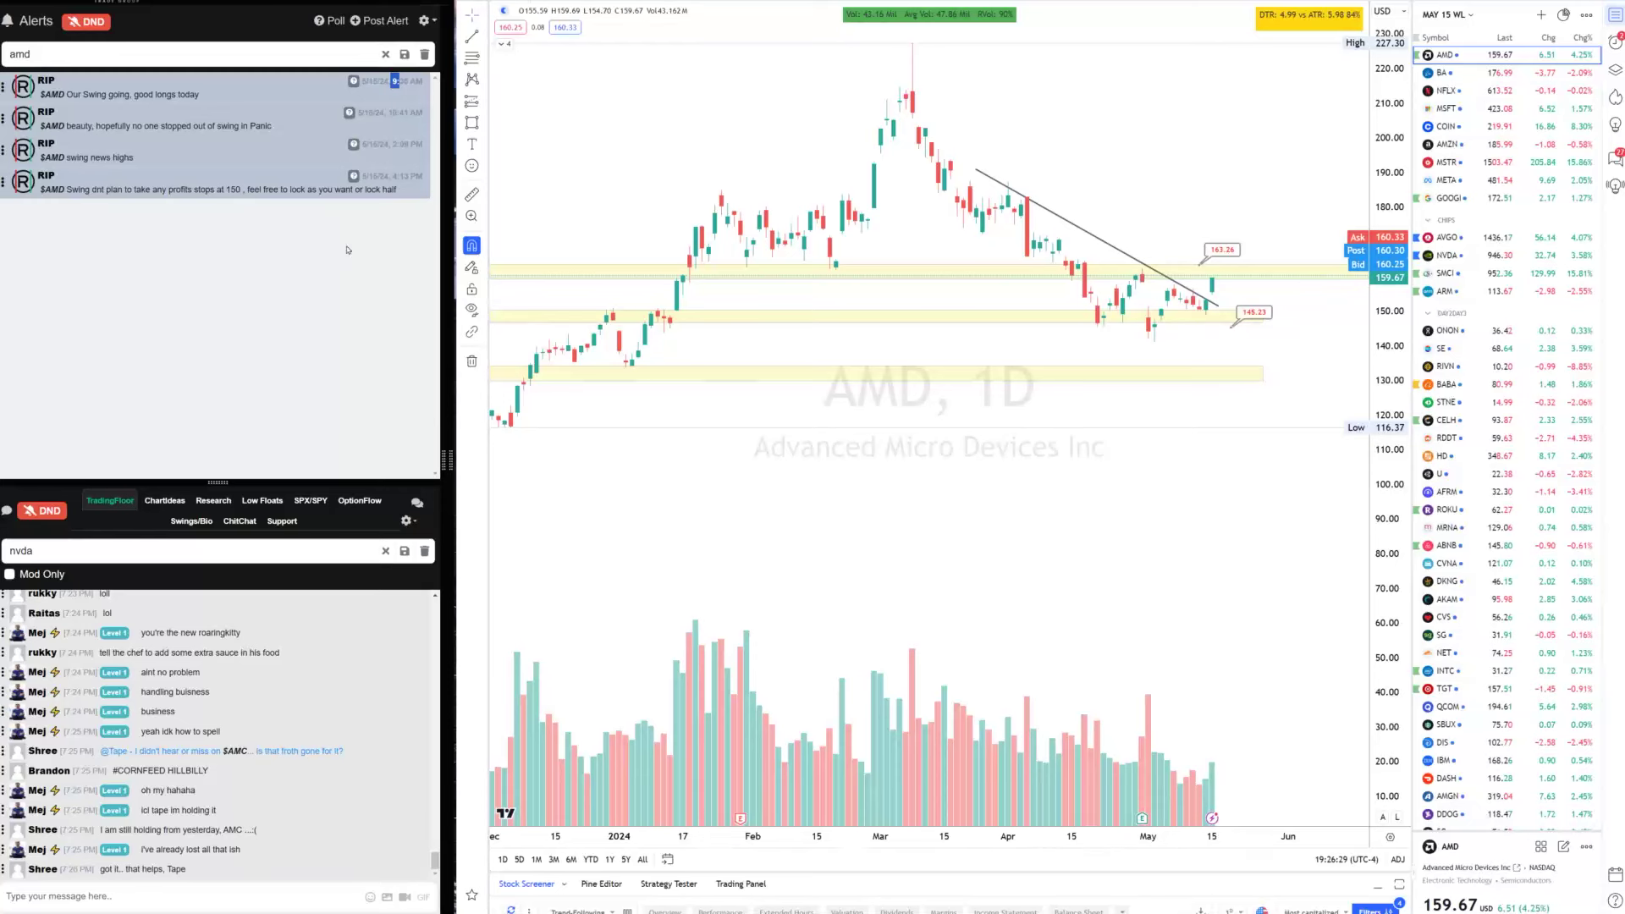
{"action": "left_click_drag", "start_coordinate": [1205, 343], "coordinate": [1033, 344]}
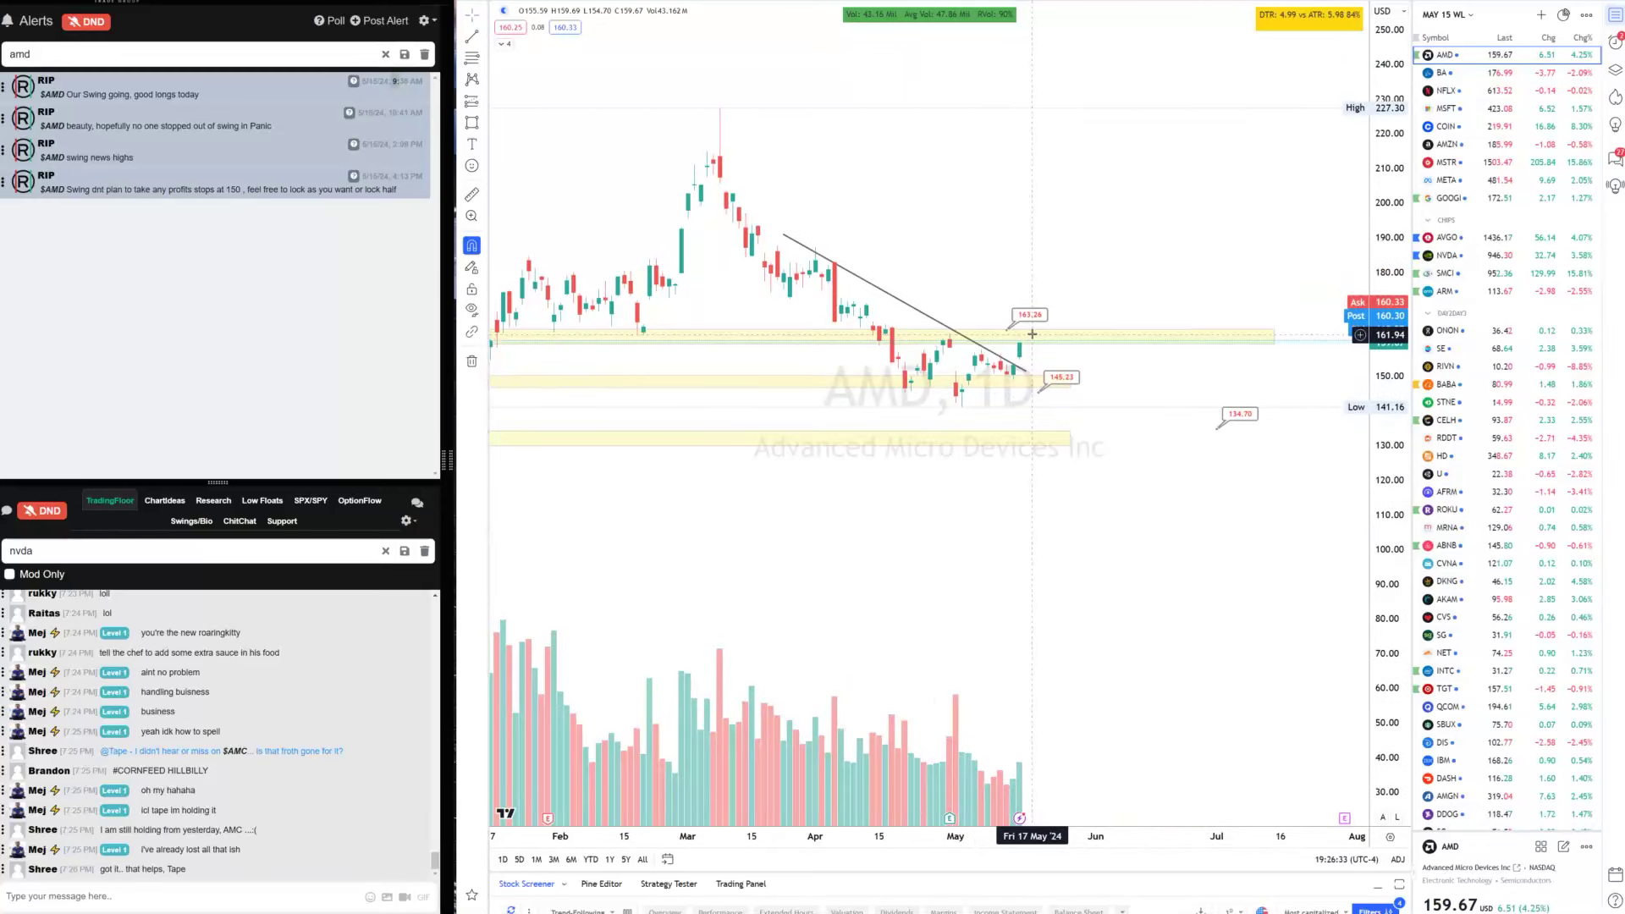
{"action": "scroll", "coordinate": [1037, 323], "scroll_direction": "down", "scroll_amount": 3}
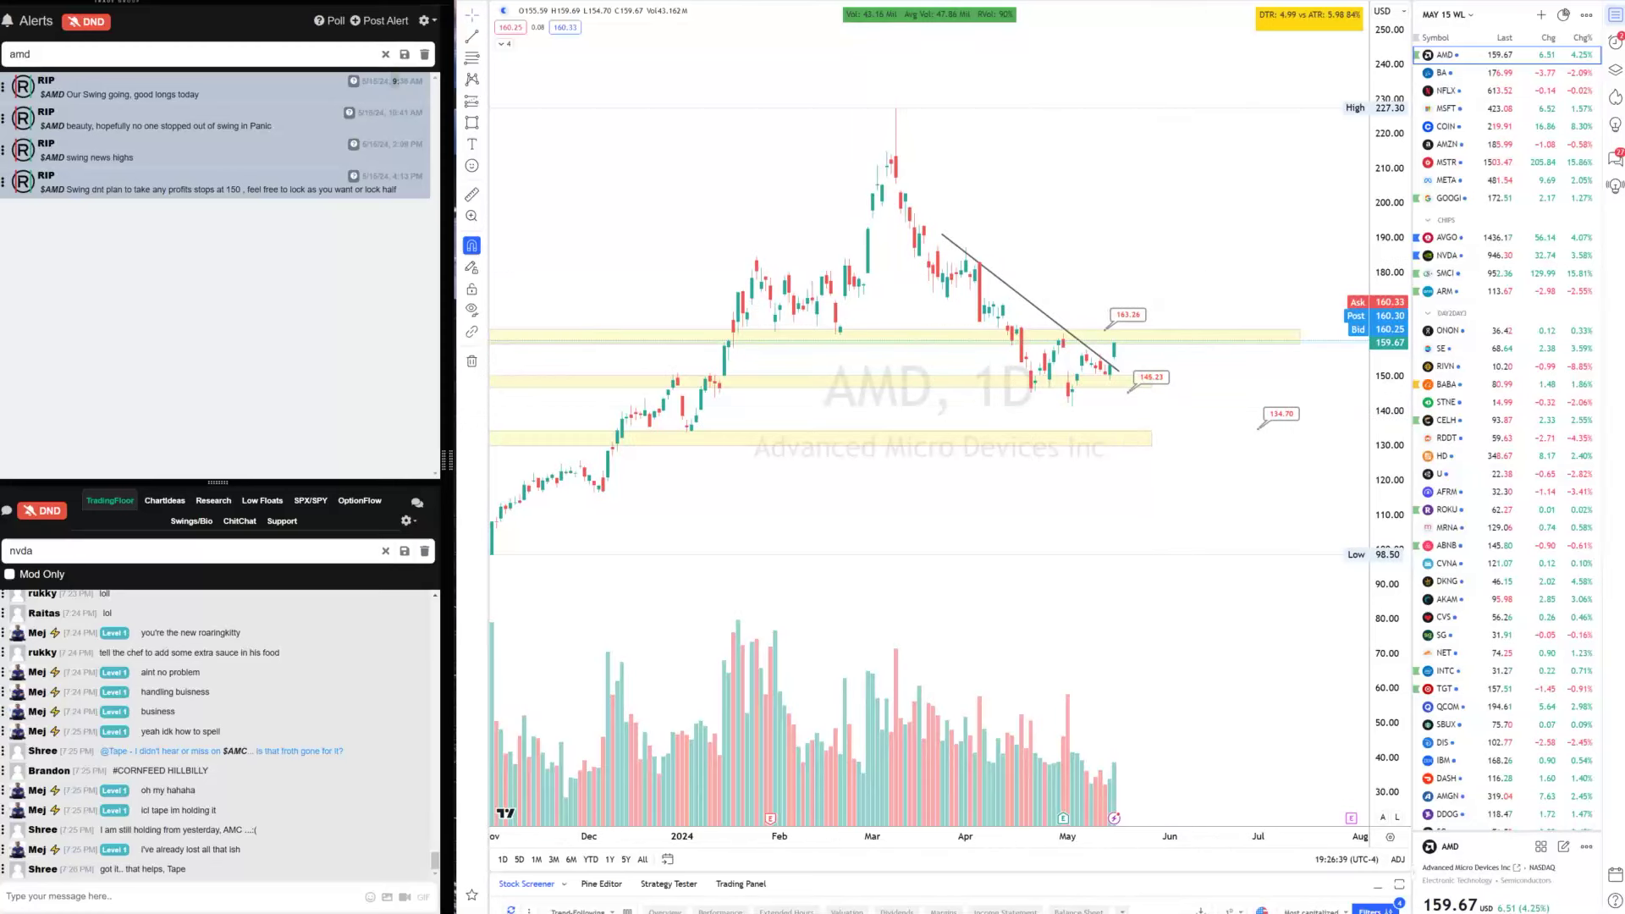
{"action": "left_click", "coordinate": [649, 1]}
Draw two trend lines on the AMD 10-minute rally, the first from the 158.56 high
{"action": "left_click_drag", "start_coordinate": [979, 292], "coordinate": [980, 498]}
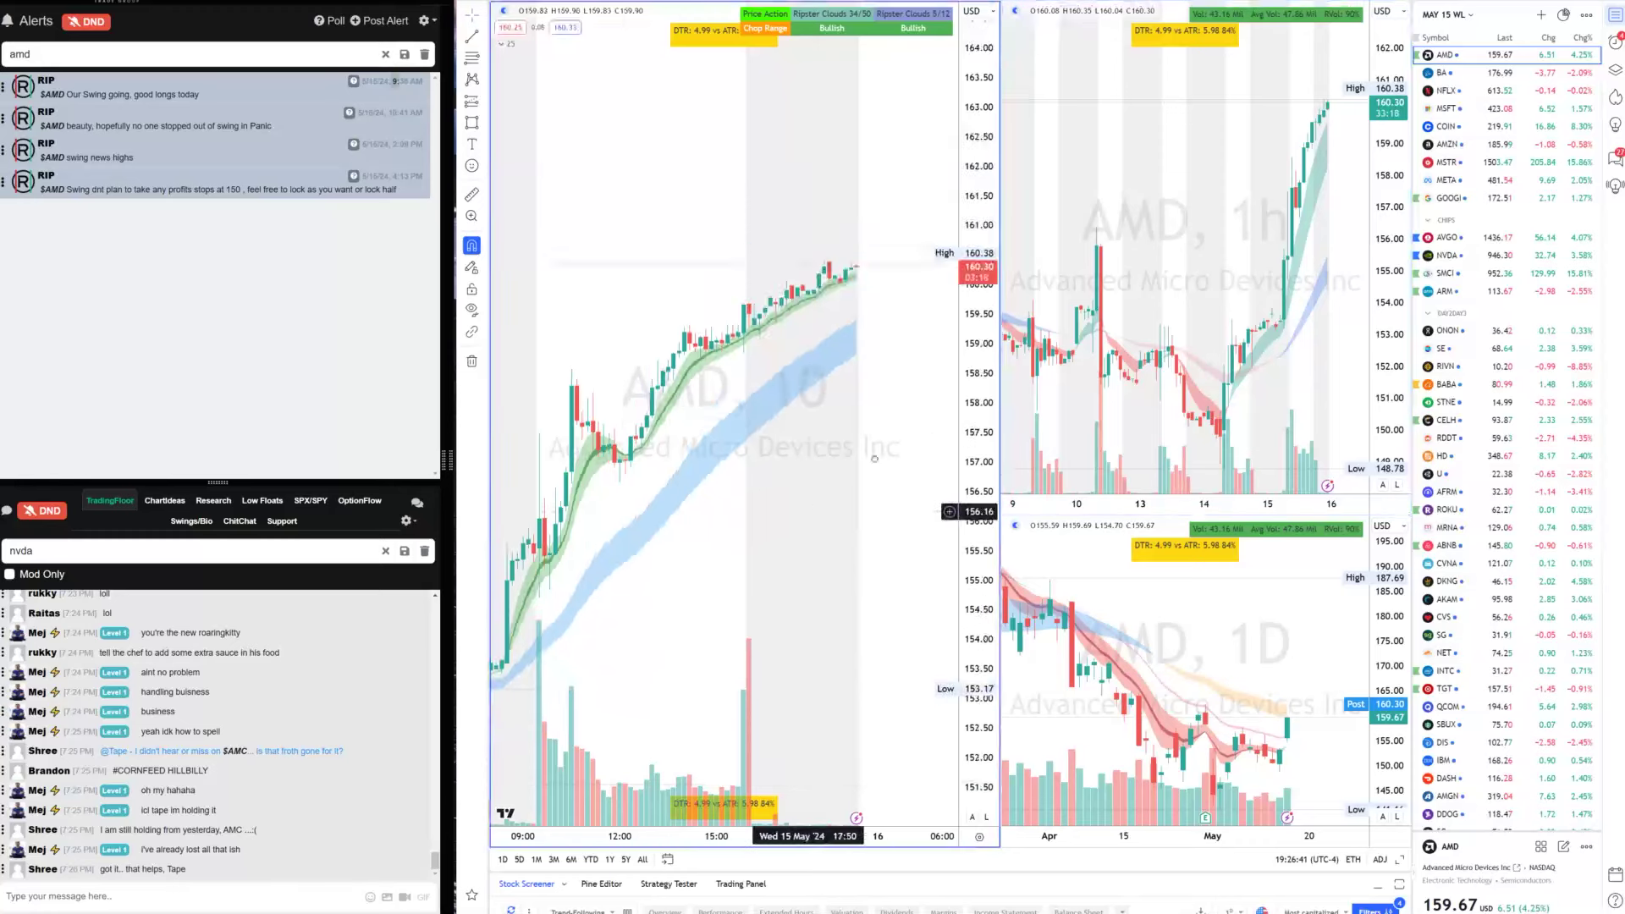
{"action": "left_click_drag", "start_coordinate": [875, 459], "coordinate": [901, 395]}
{"action": "left_click", "coordinate": [471, 36]}
{"action": "left_click", "coordinate": [657, 253]}
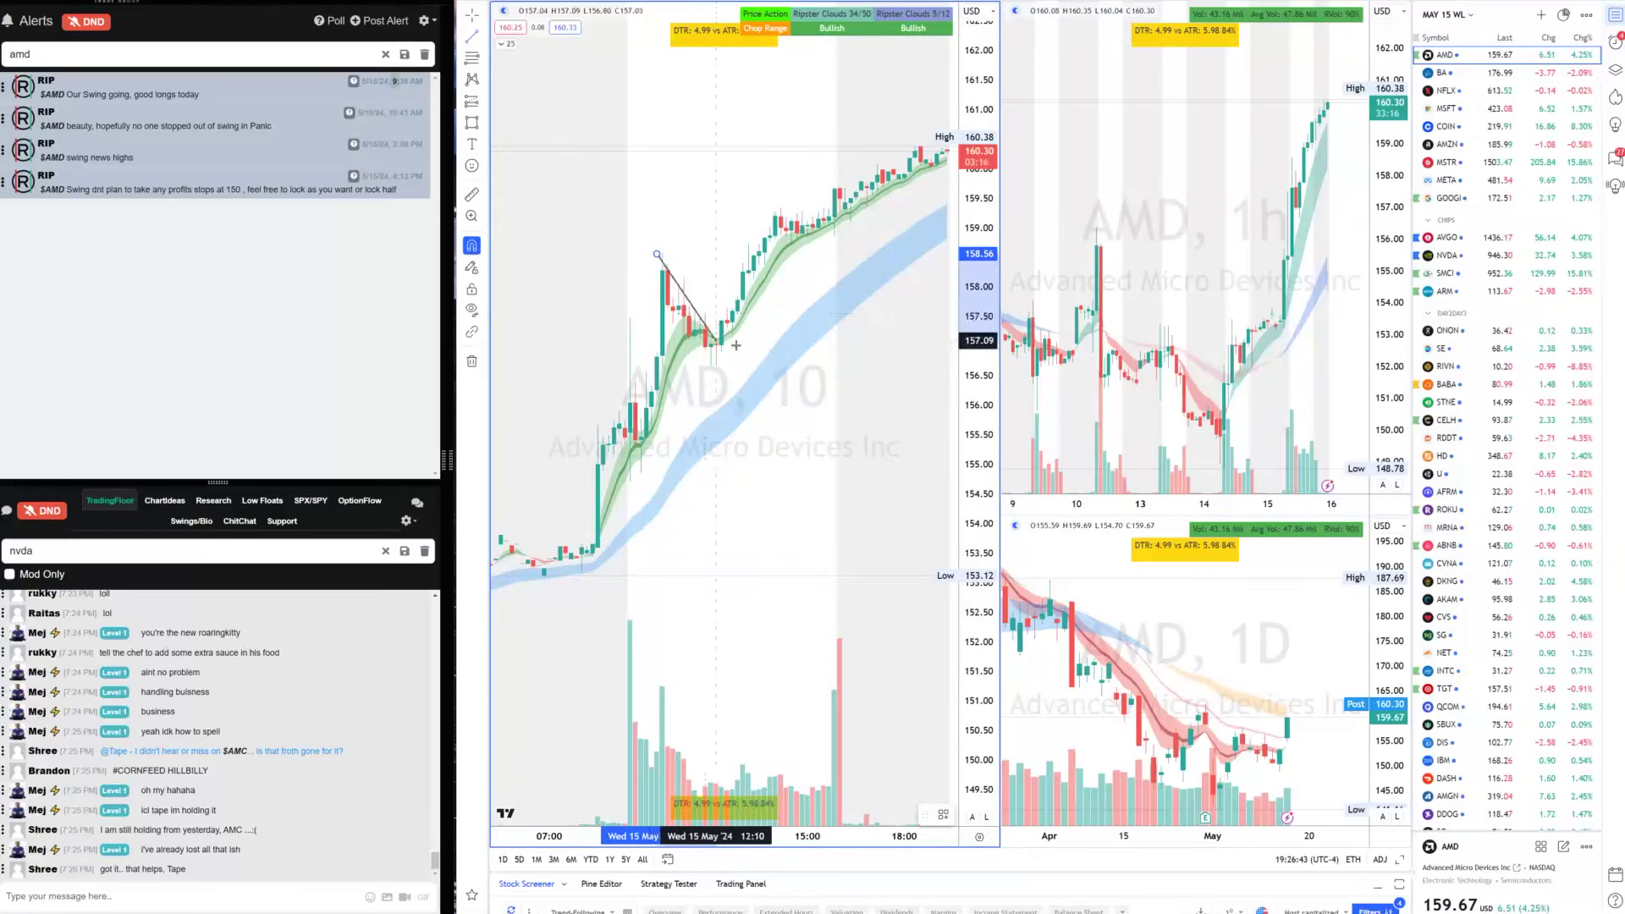
{"action": "left_click", "coordinate": [736, 345]}
{"action": "right_click", "coordinate": [736, 345]}
{"action": "left_click", "coordinate": [550, 151]}
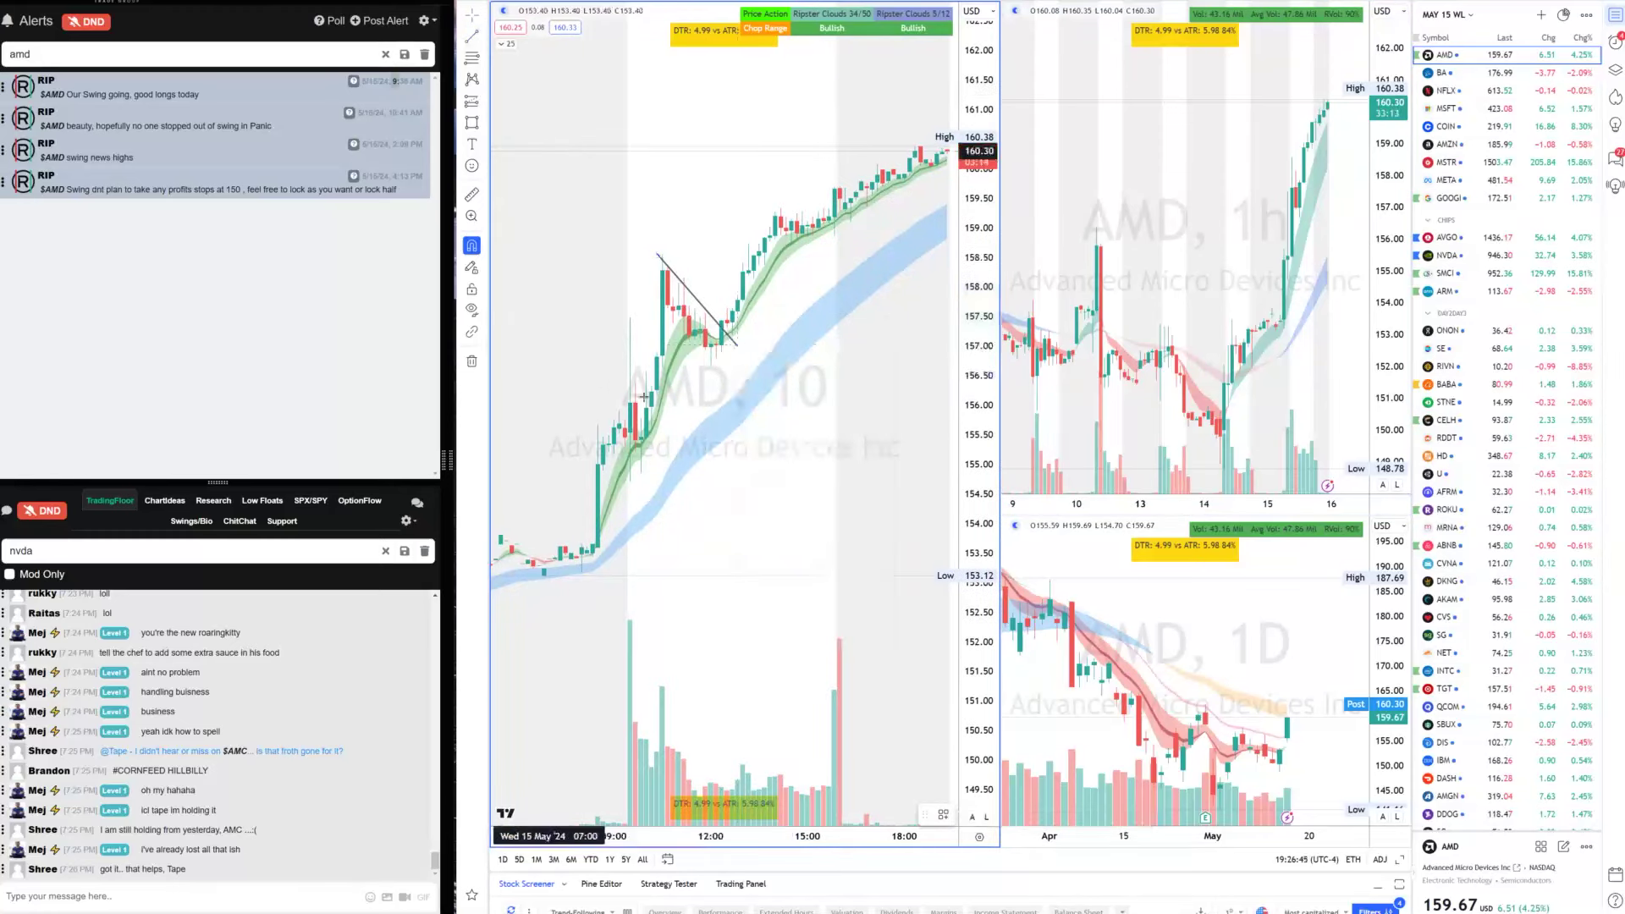
{"action": "left_click", "coordinate": [619, 331]}
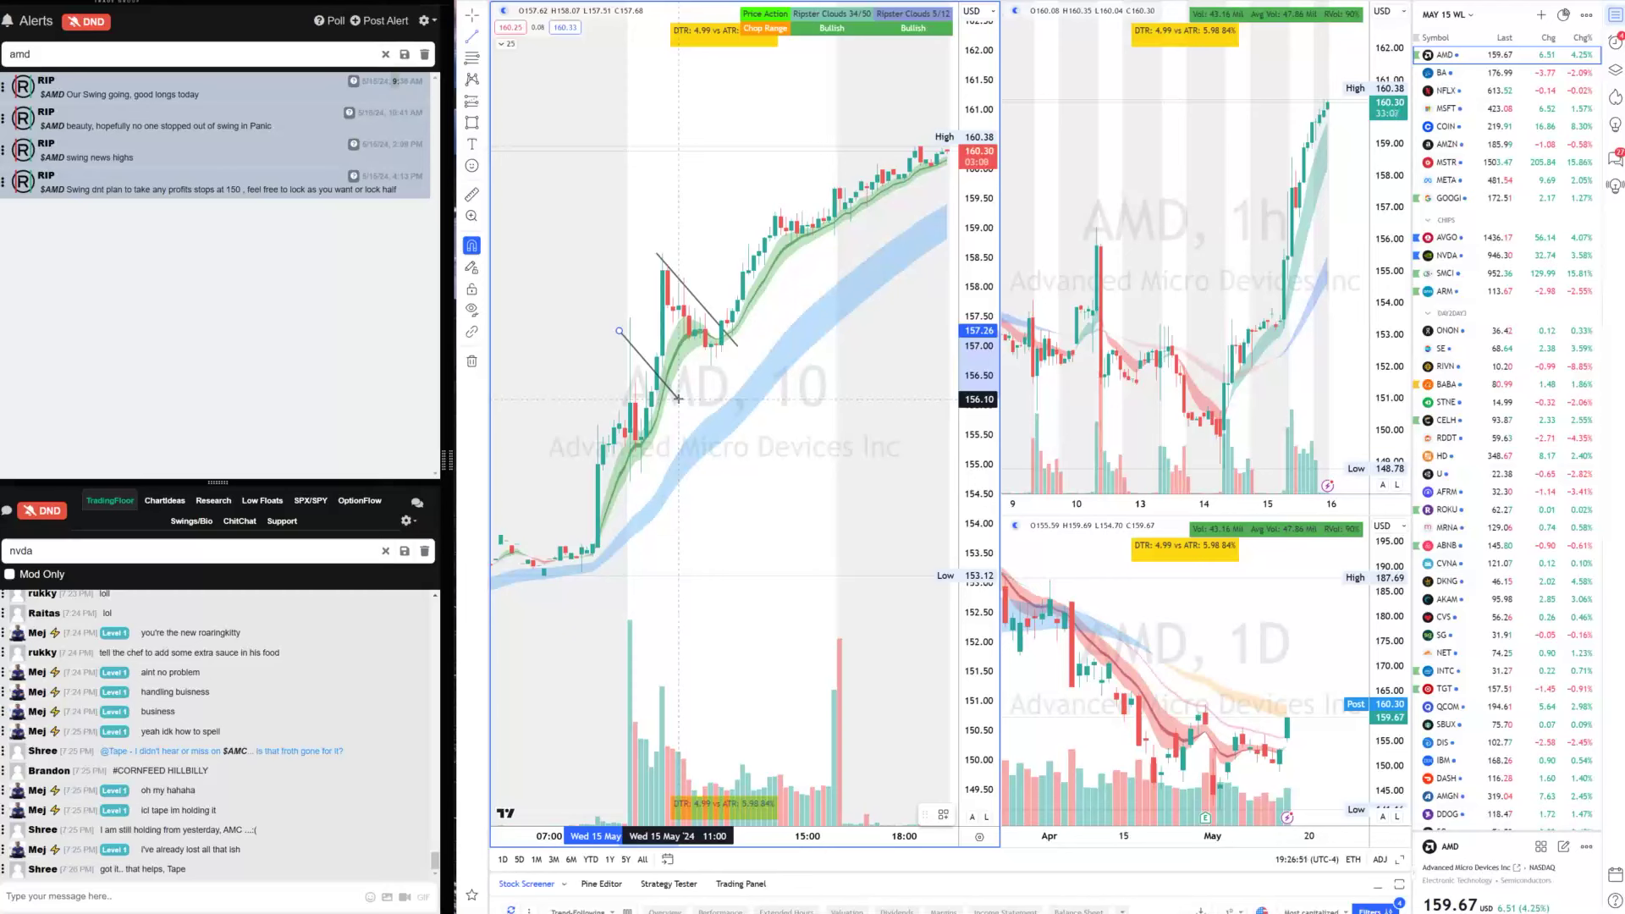
{"action": "double_click", "coordinate": [657, 391]}
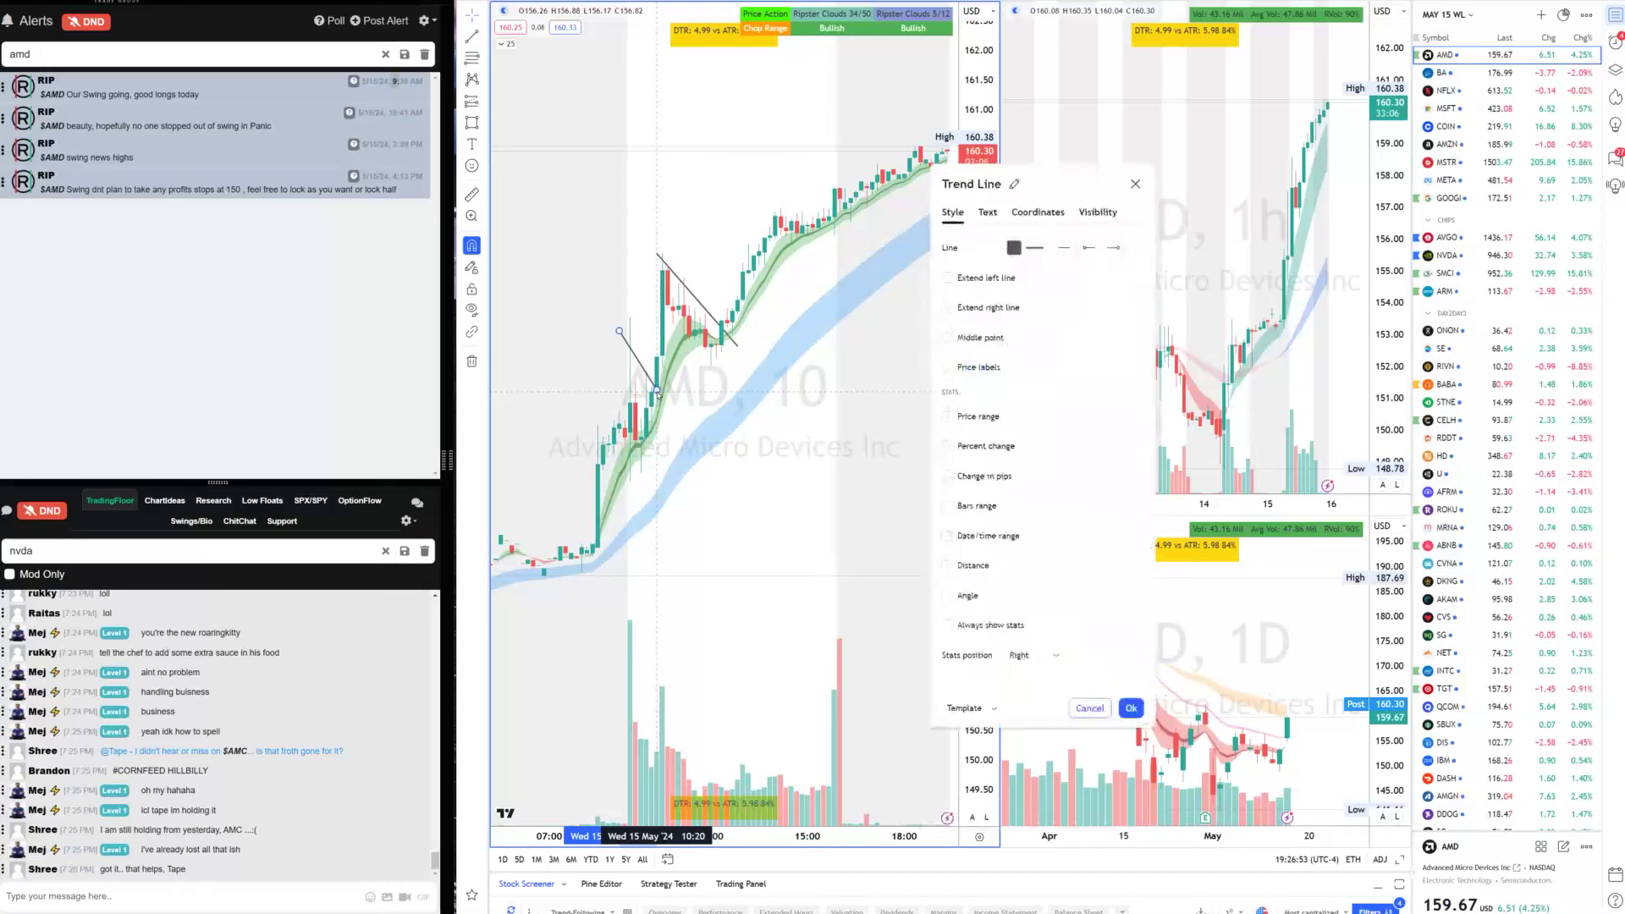
{"action": "right_click", "coordinate": [657, 393]}
{"action": "left_click", "coordinate": [867, 331]}
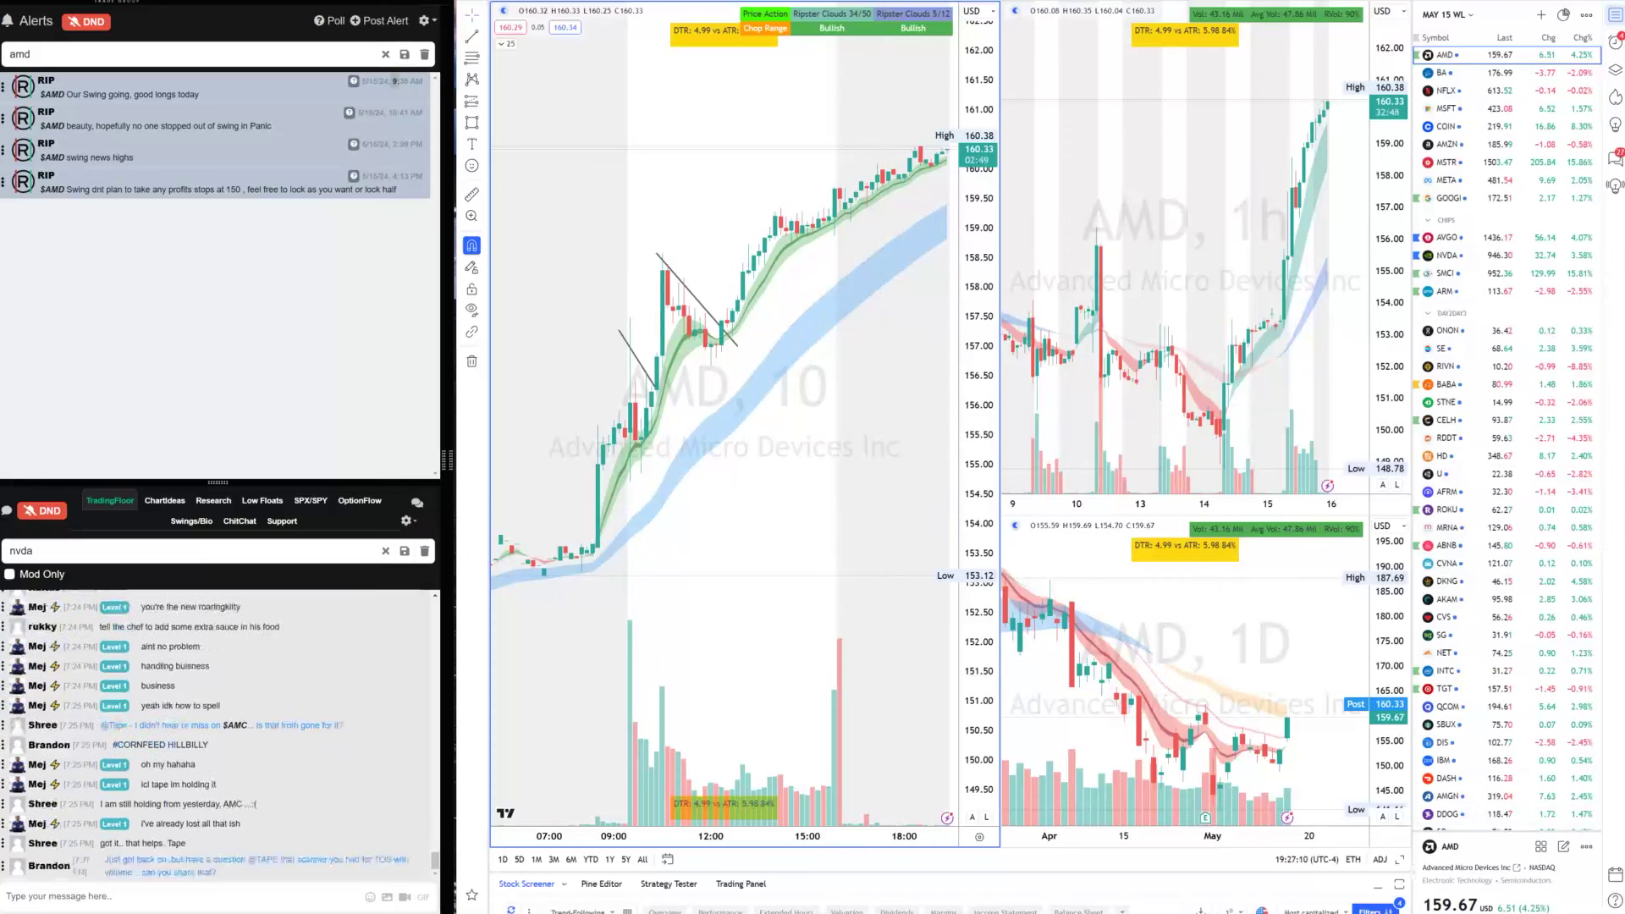
Filter the alerts to $AMC and bring up the Rip's News Plays sheet
{"action": "left_click", "coordinate": [59, 61]}
{"action": "key", "text": "ctrl+a"}
{"action": "type", "text": "$AMC"}
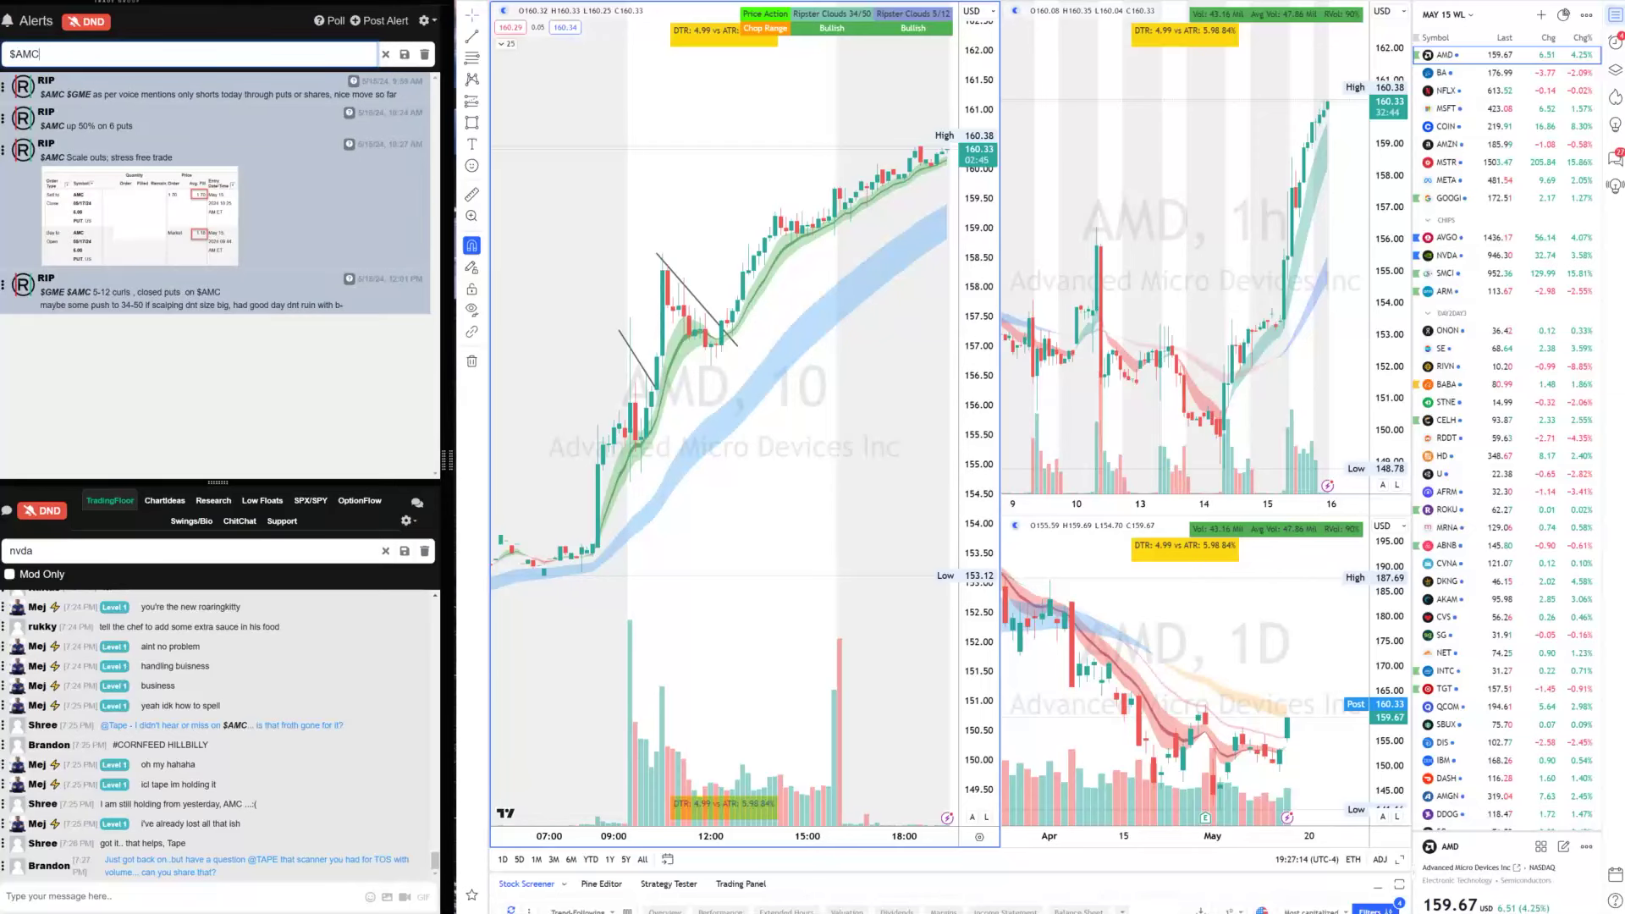
{"action": "left_click", "coordinate": [681, 913]}
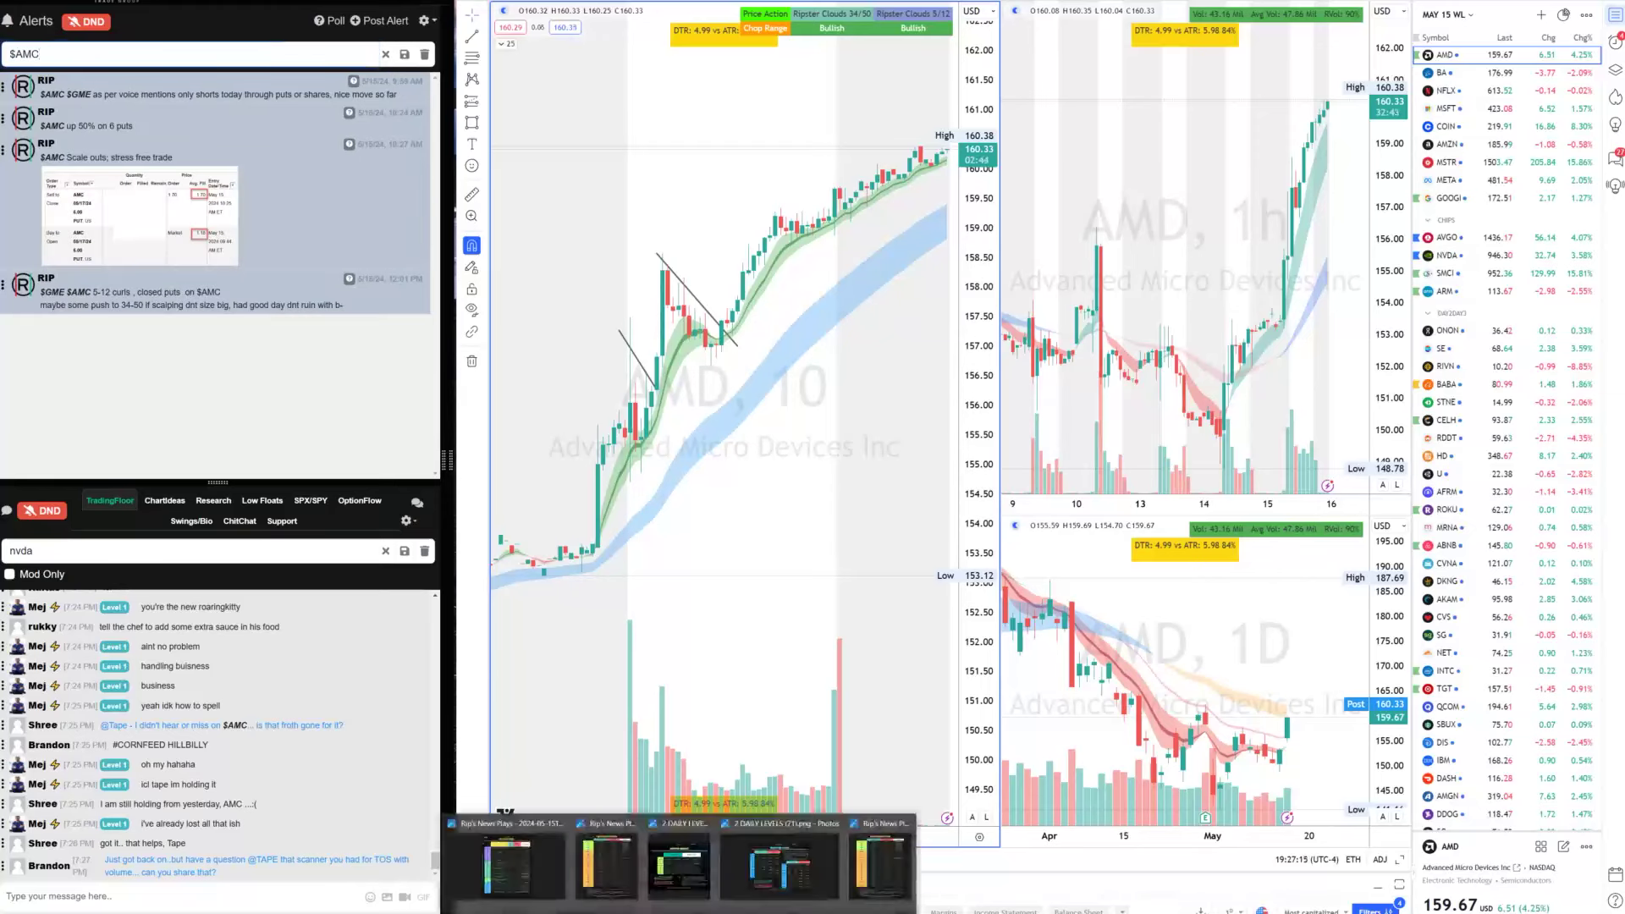
{"action": "left_click", "coordinate": [508, 865]}
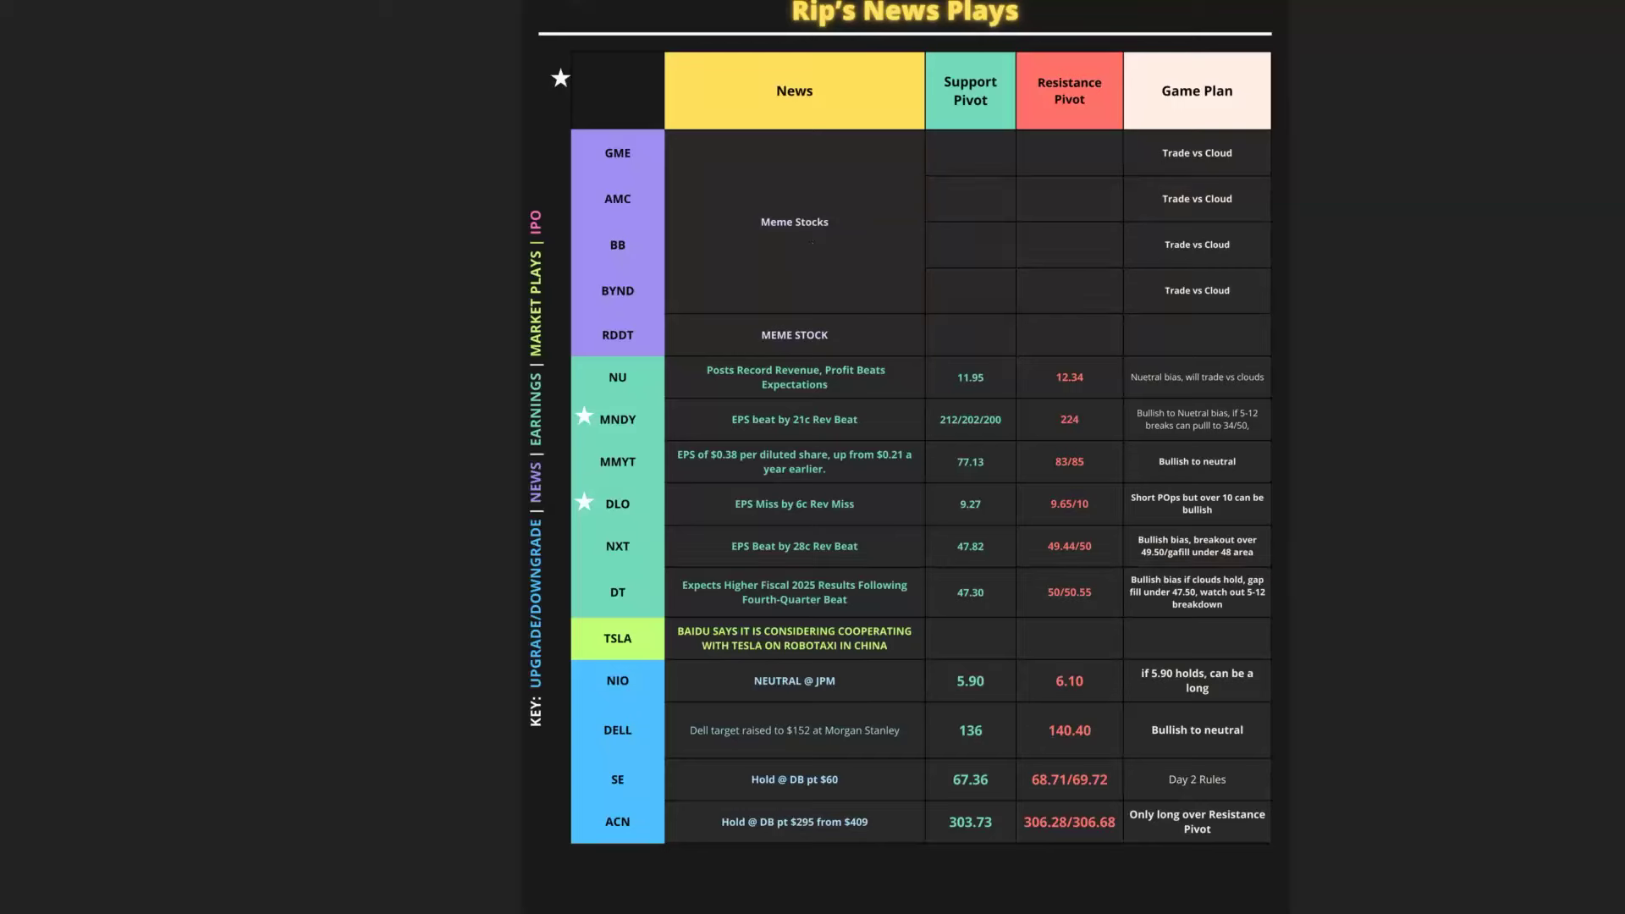
Open the SPY/QQQ/AMD/NVDA layout and change the AMD chart to AMC
{"action": "left_click", "coordinate": [1511, 2]}
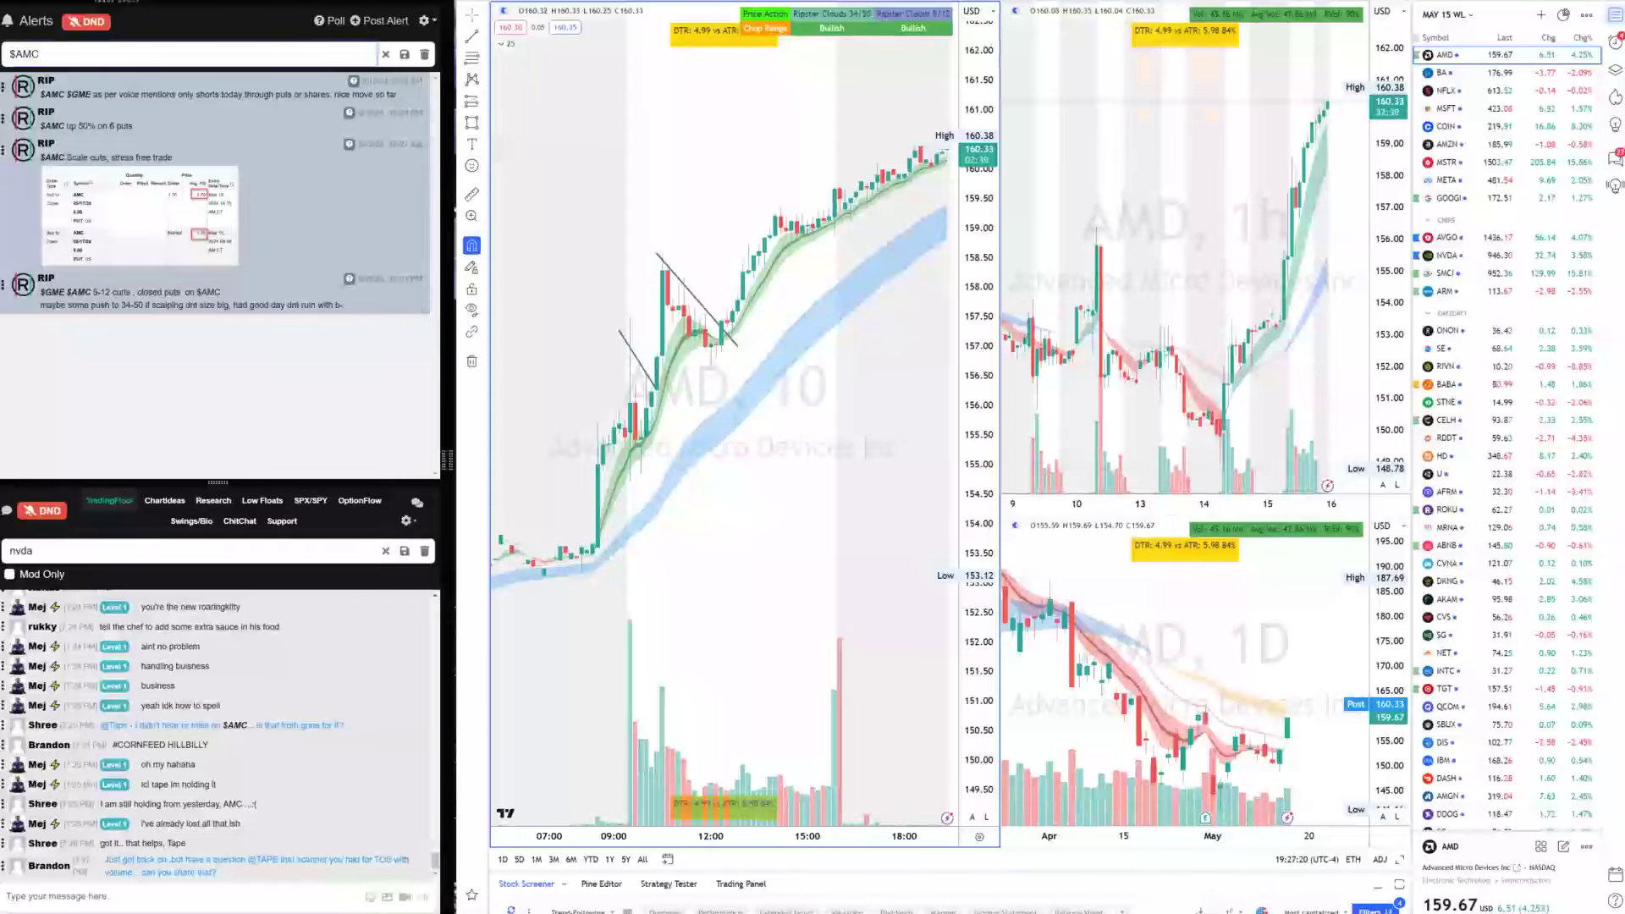
{"action": "left_click", "coordinate": [795, 2]}
{"action": "left_click", "coordinate": [654, 492]}
{"action": "type", "text": "amc"}
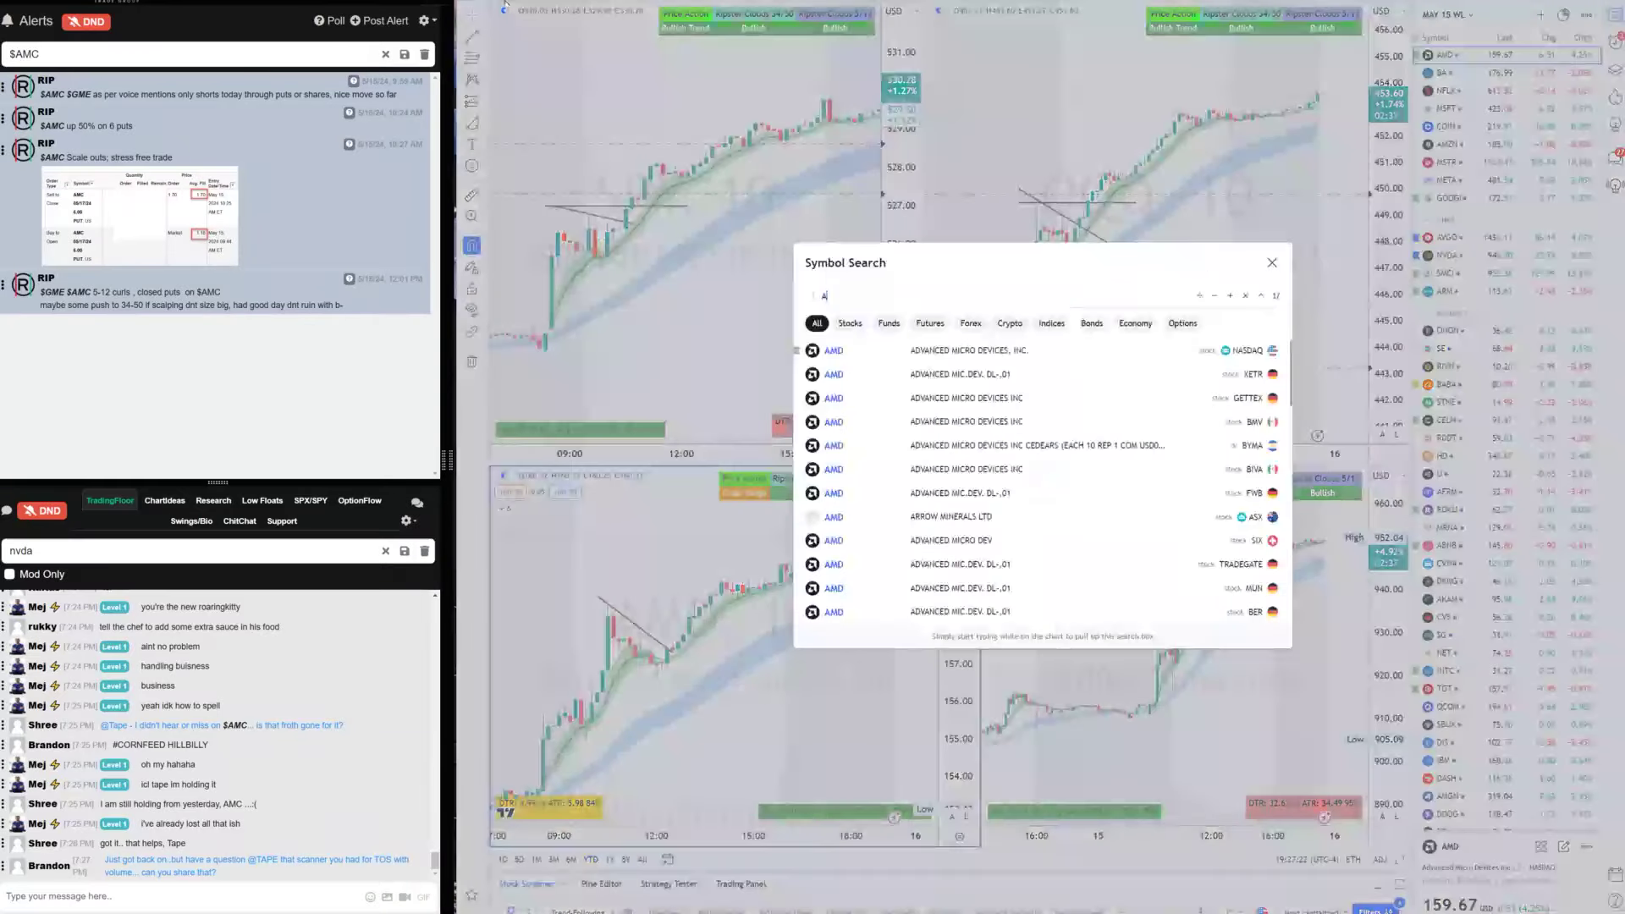
{"action": "key", "text": "Return"}
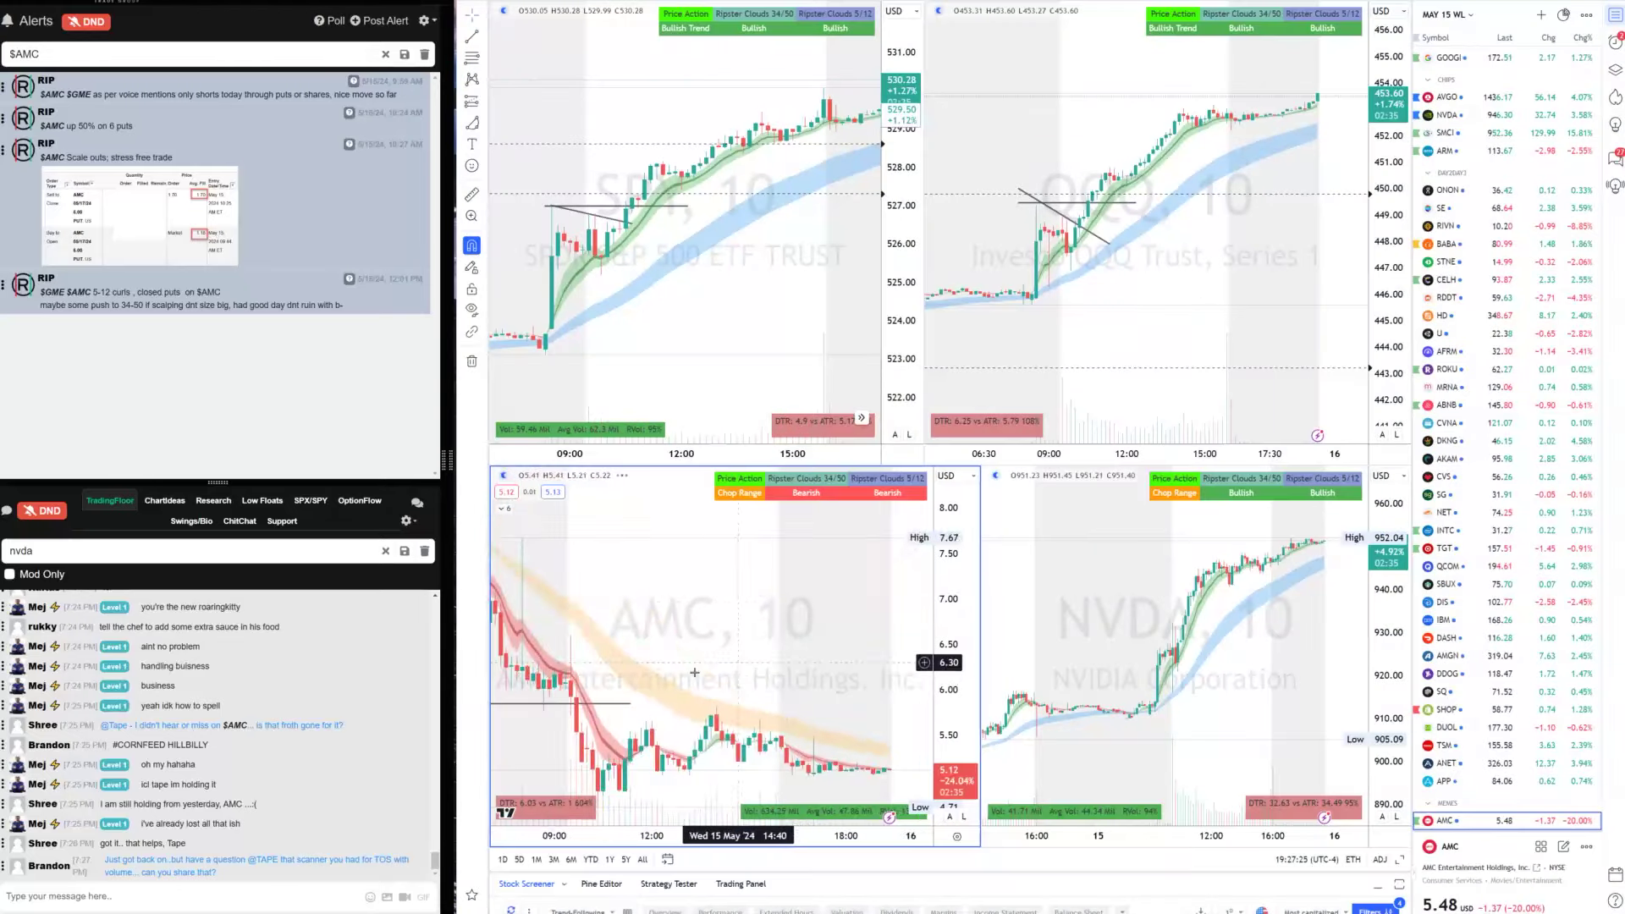
Change the NVDA chart to GME and remove its old drawings
{"action": "left_click", "coordinate": [1238, 678]}
{"action": "type", "text": "gme"}
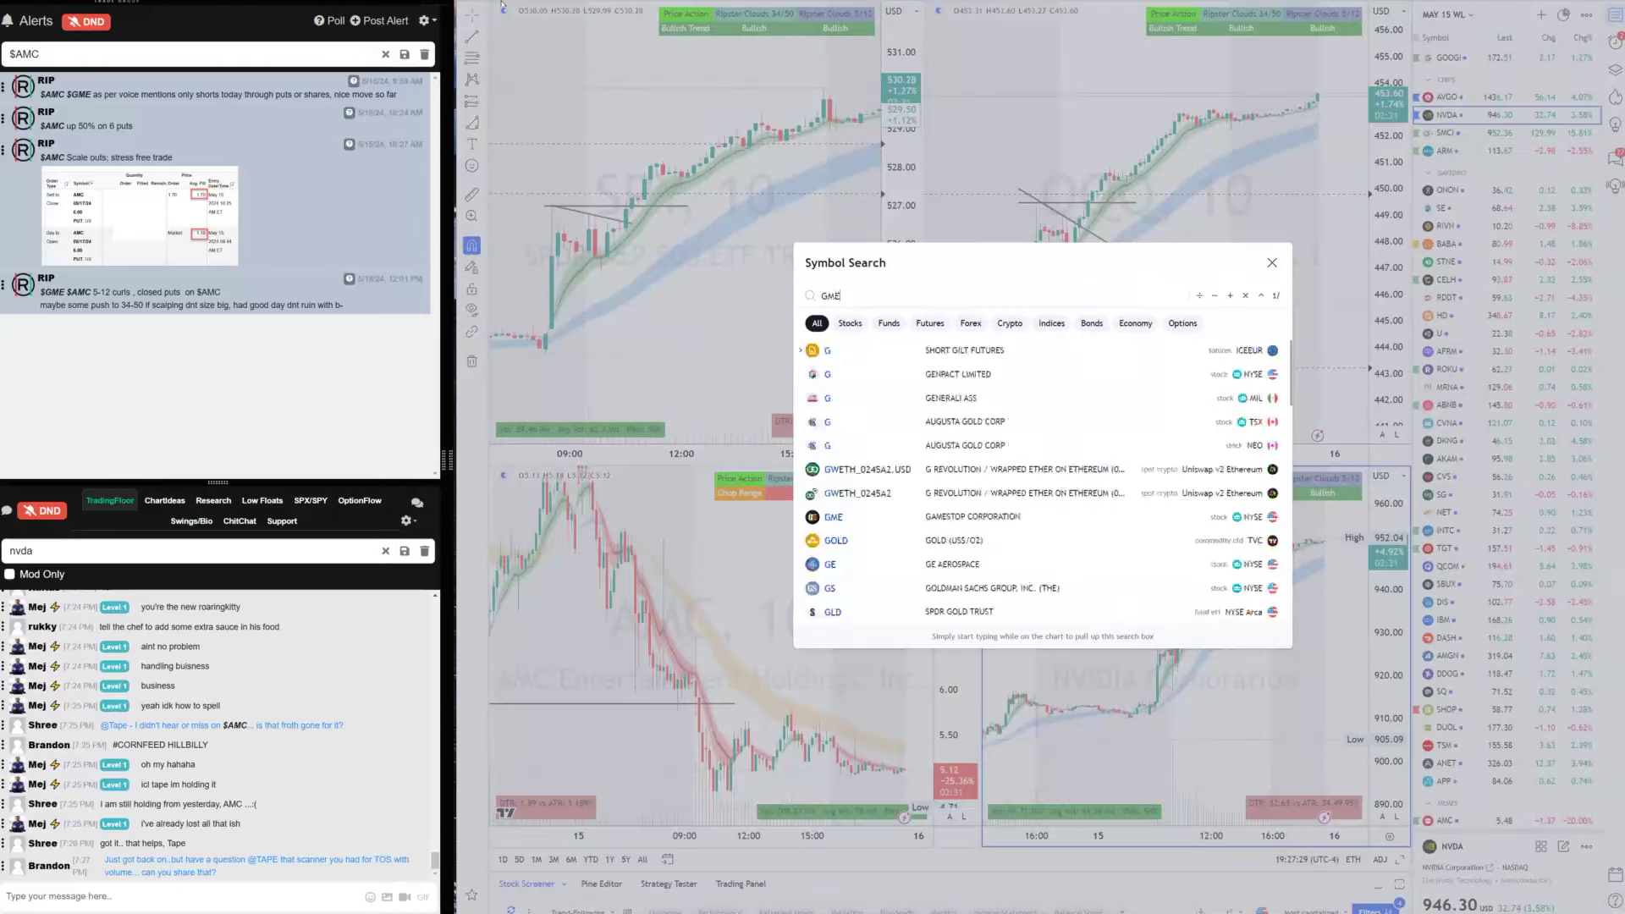
{"action": "key", "text": "Return"}
{"action": "left_click_drag", "start_coordinate": [1066, 544], "coordinate": [1094, 506]}
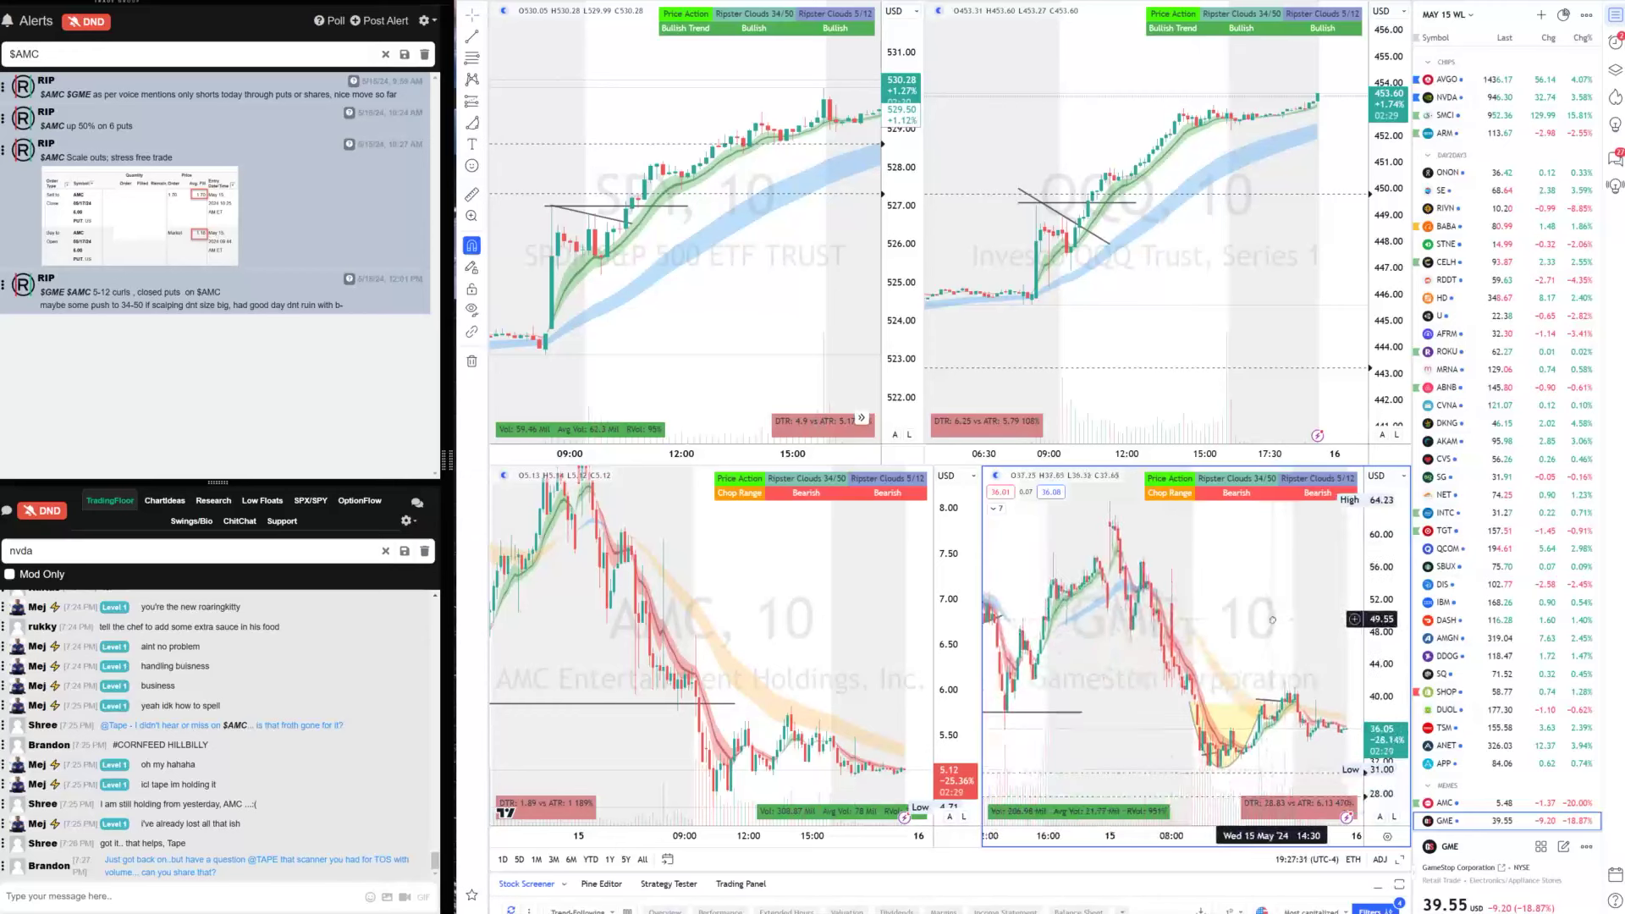
{"action": "right_click", "coordinate": [1268, 555]}
{"action": "left_click", "coordinate": [1320, 856]}
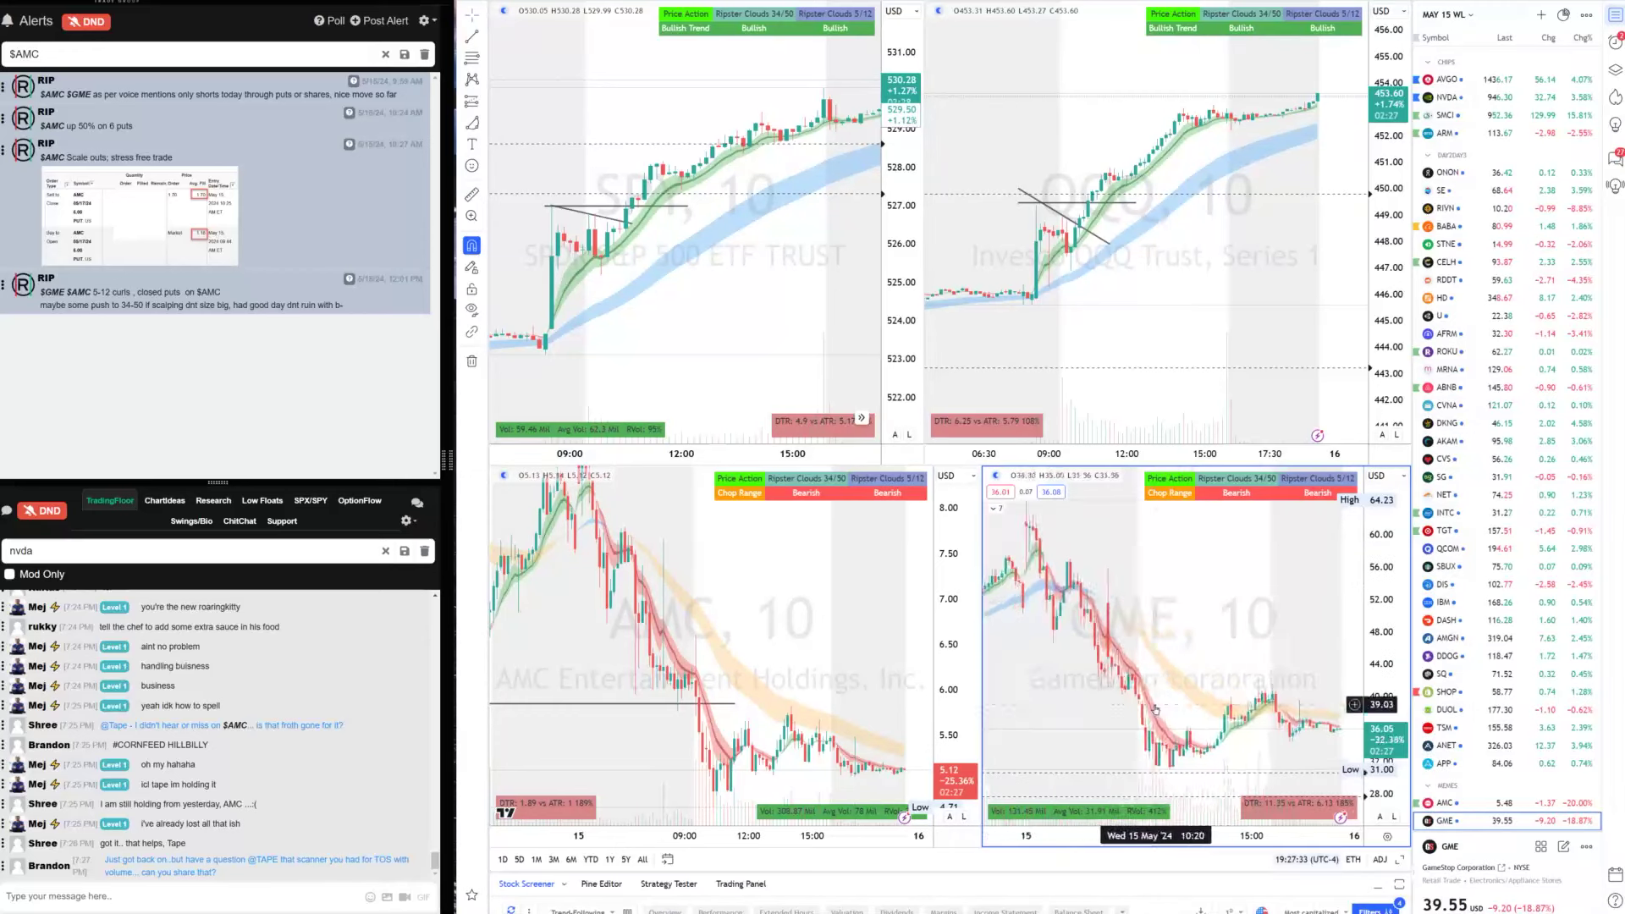
{"action": "right_click", "coordinate": [796, 556]}
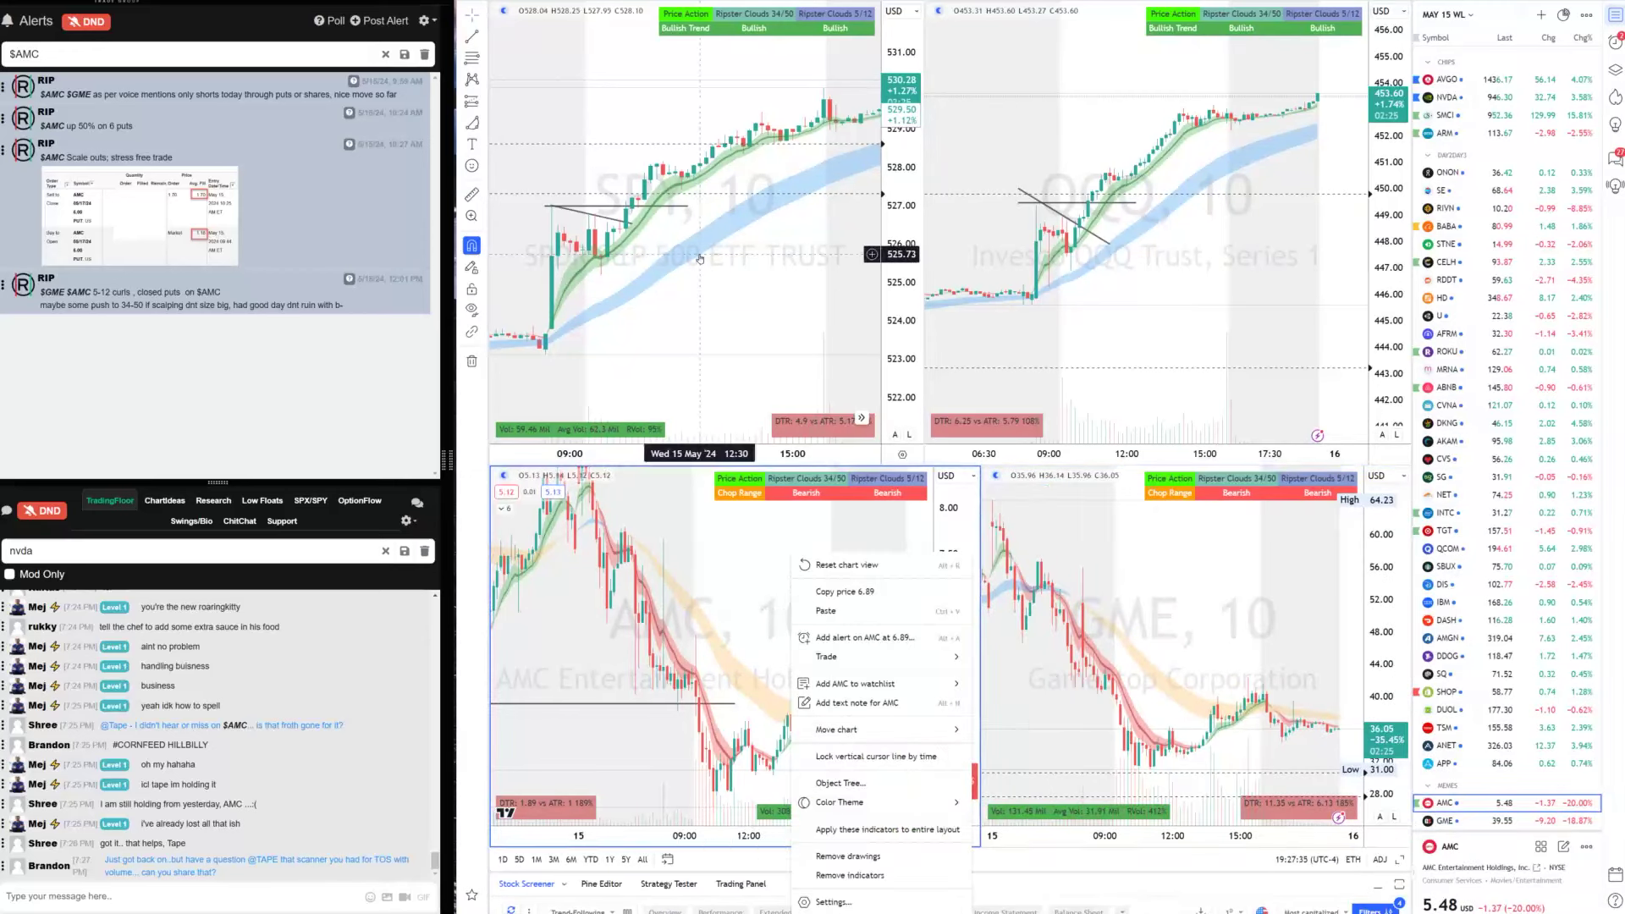
Frame the AMC 10-minute chart on the morning drop and inspect the enlarged AMC put order screenshot
{"action": "left_click", "coordinate": [750, 573]}
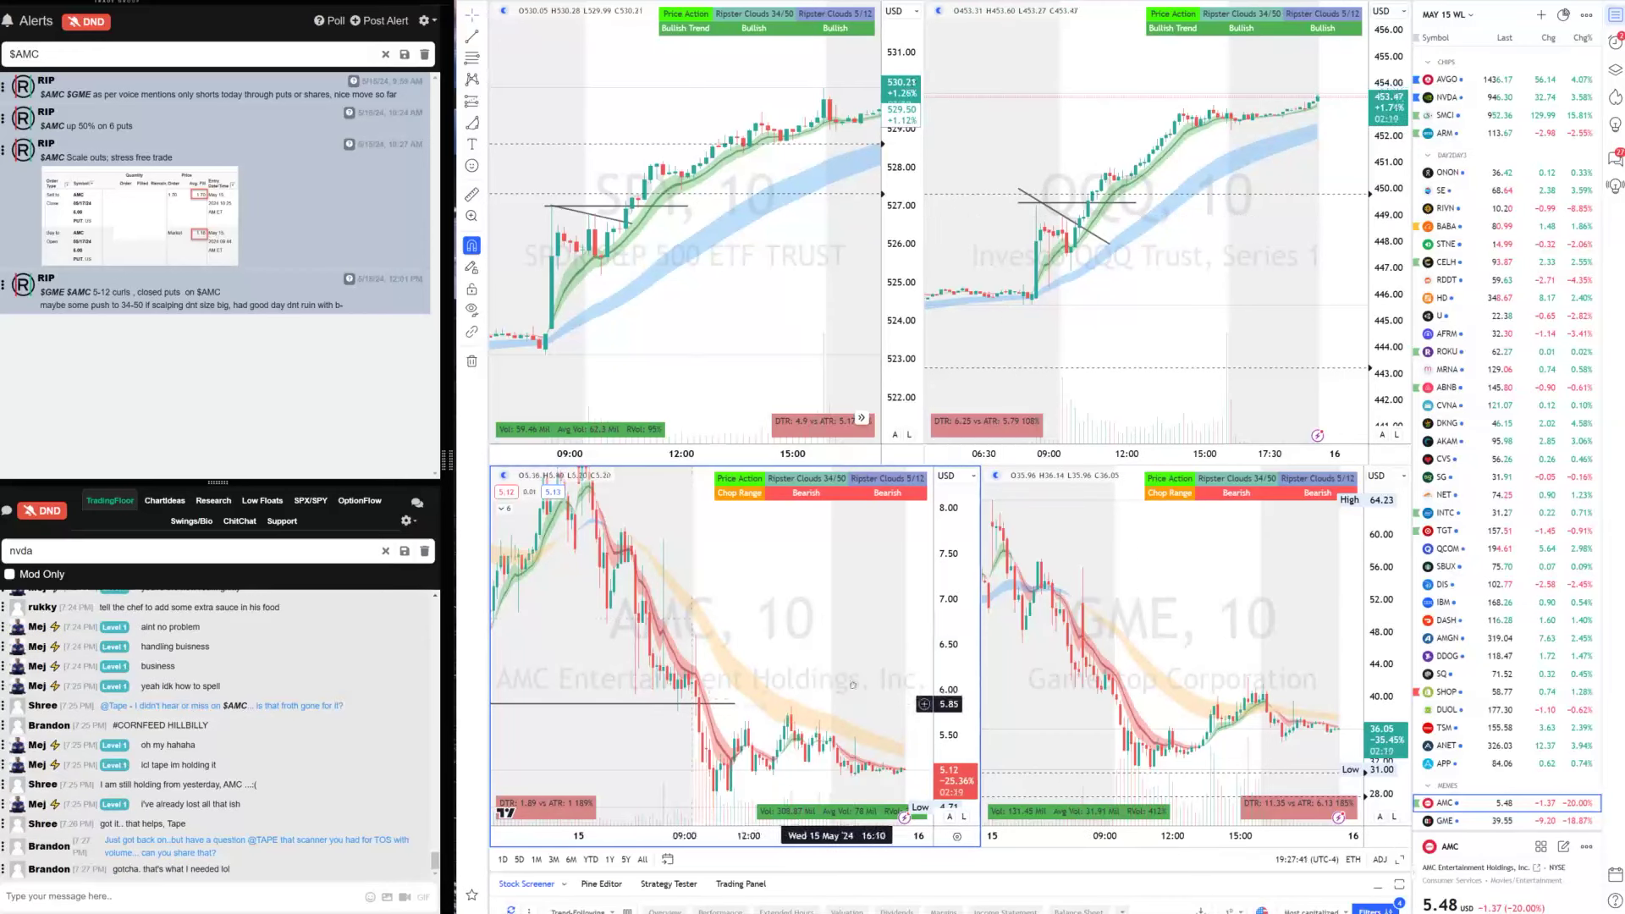
{"action": "left_click_drag", "start_coordinate": [836, 705], "coordinate": [910, 576]}
{"action": "left_click_drag", "start_coordinate": [956, 709], "coordinate": [956, 505]}
{"action": "scroll", "coordinate": [825, 676], "scroll_direction": "up", "scroll_amount": 4}
{"action": "left_click_drag", "start_coordinate": [644, 577], "coordinate": [679, 639]}
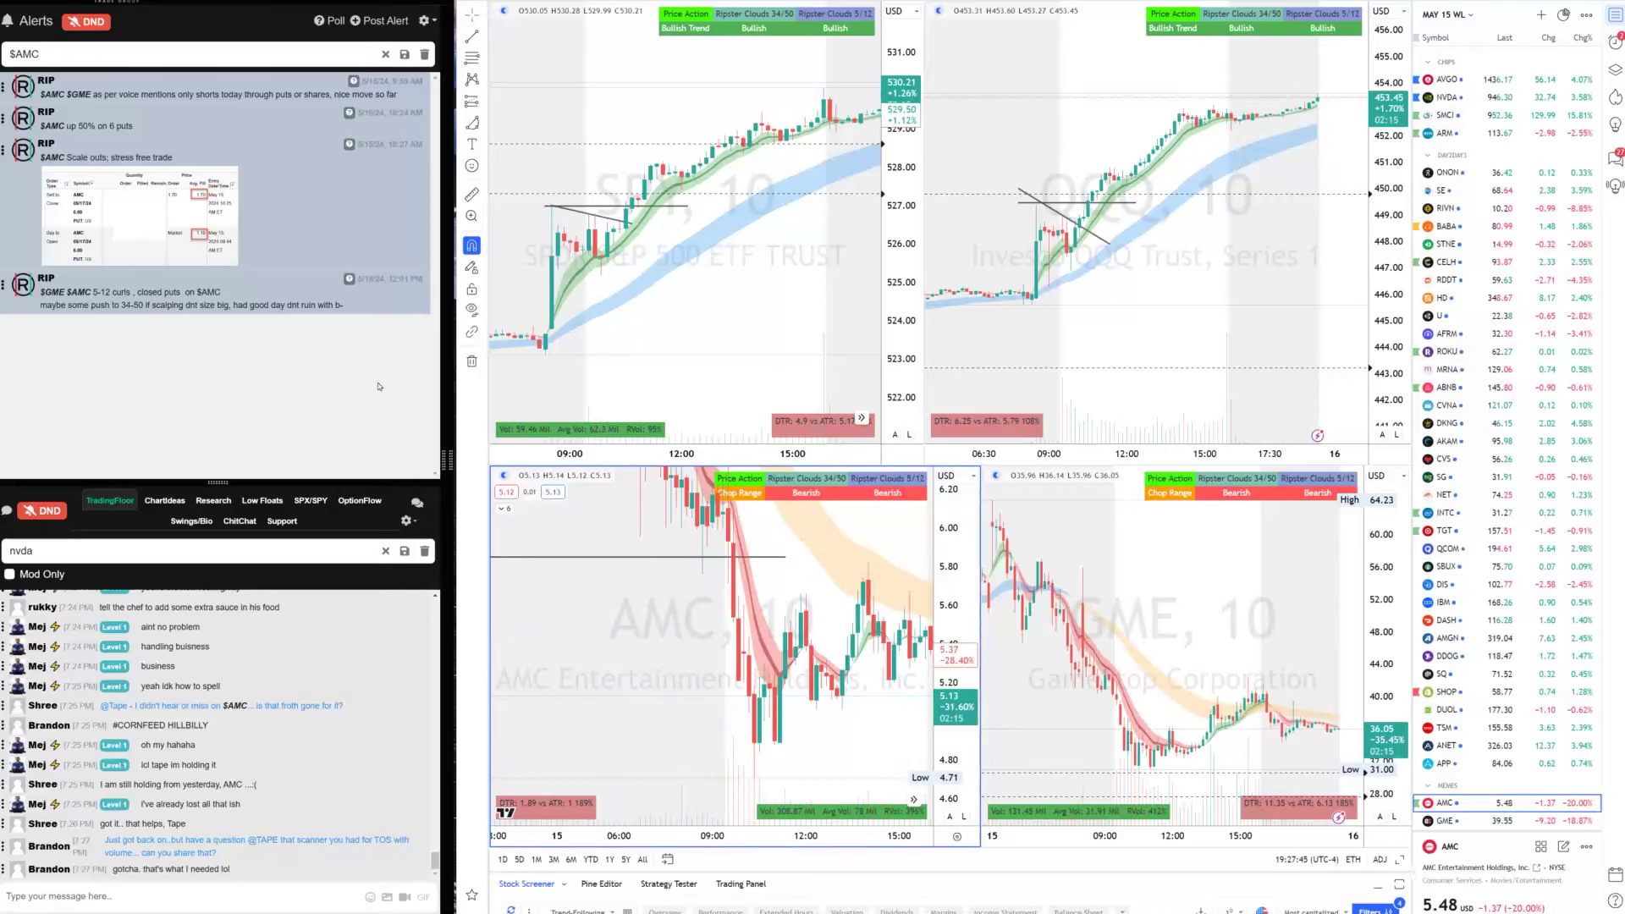
{"action": "left_click", "coordinate": [157, 182]}
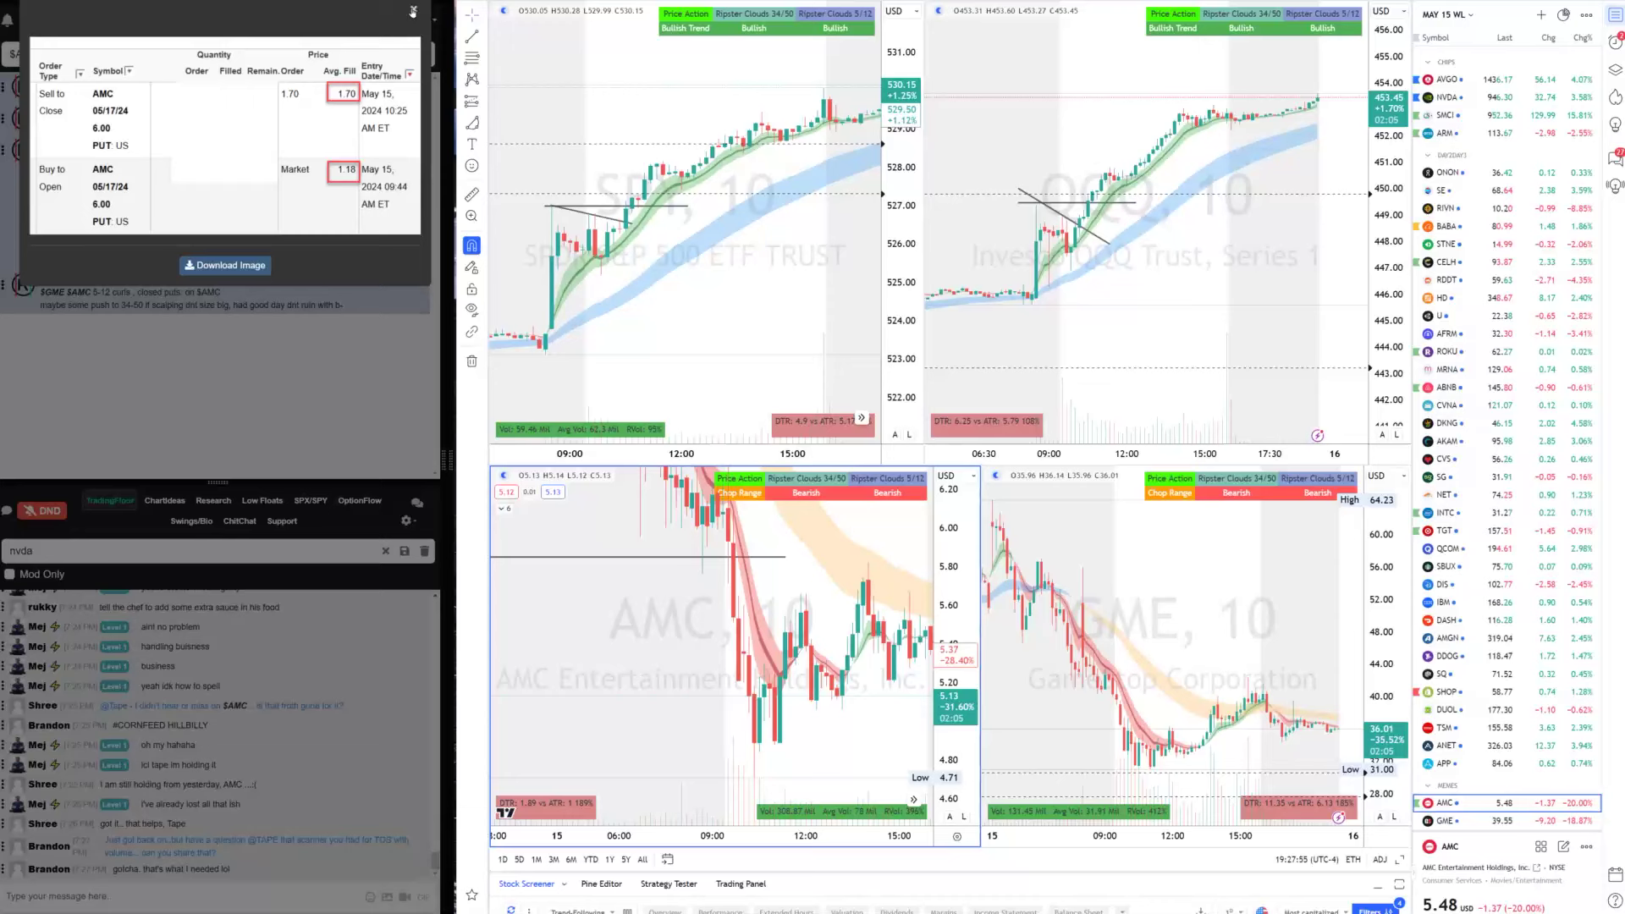
{"action": "left_click", "coordinate": [413, 11]}
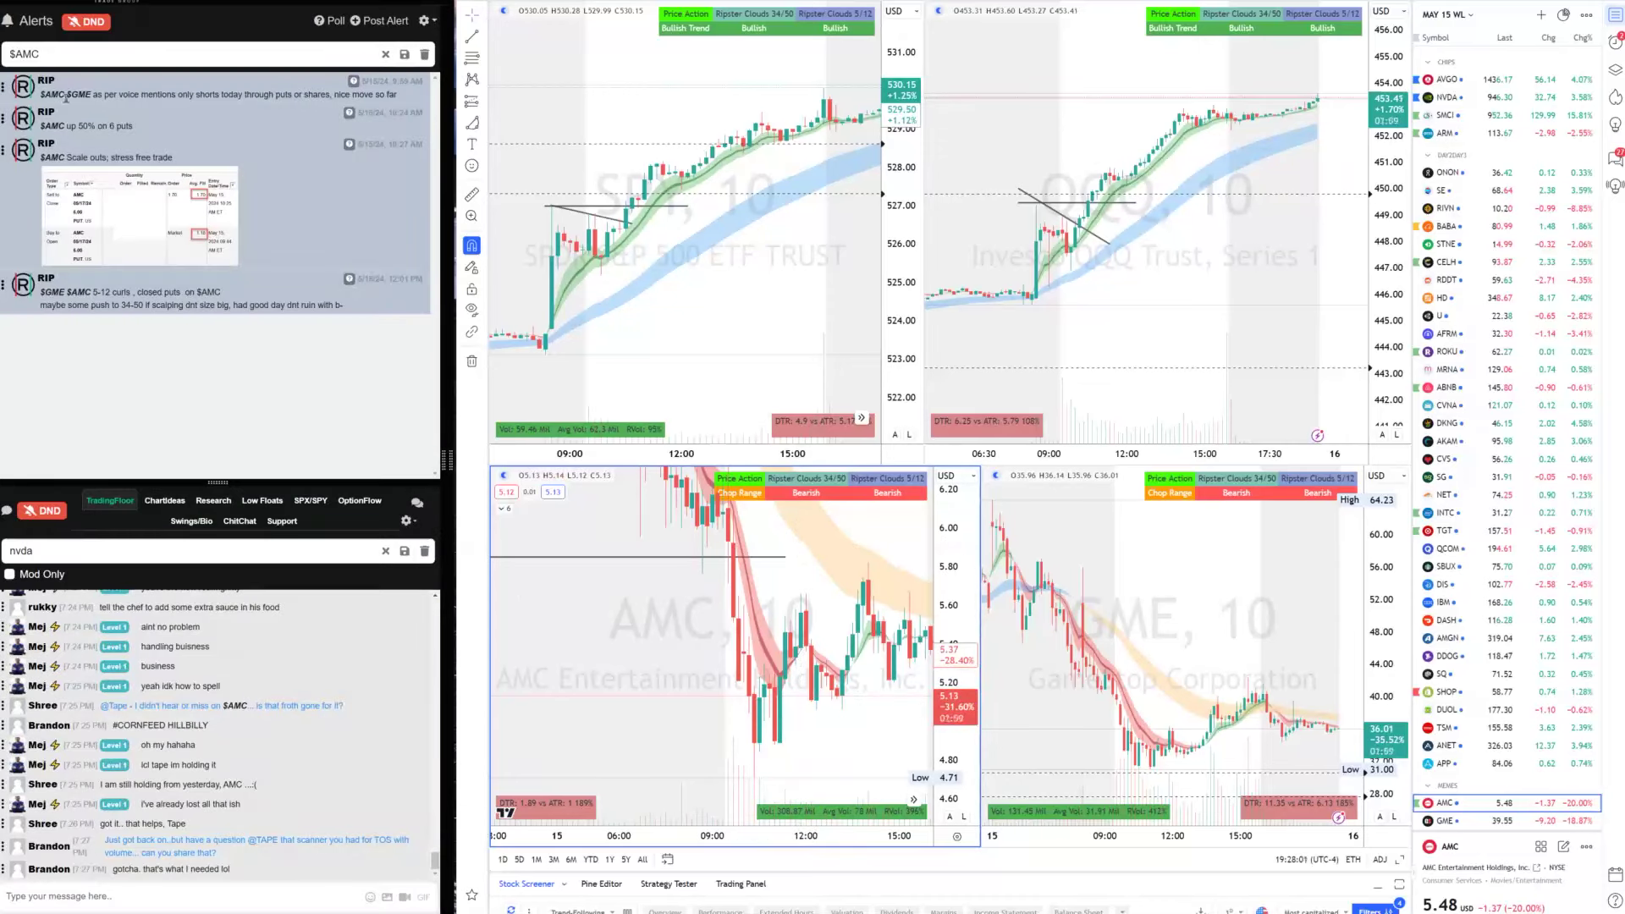
Highlight the AMC alerts (50% on 6 puts) and zoom the AMC and GME 10-minute charts
{"action": "left_click_drag", "start_coordinate": [85, 109], "coordinate": [414, 121]}
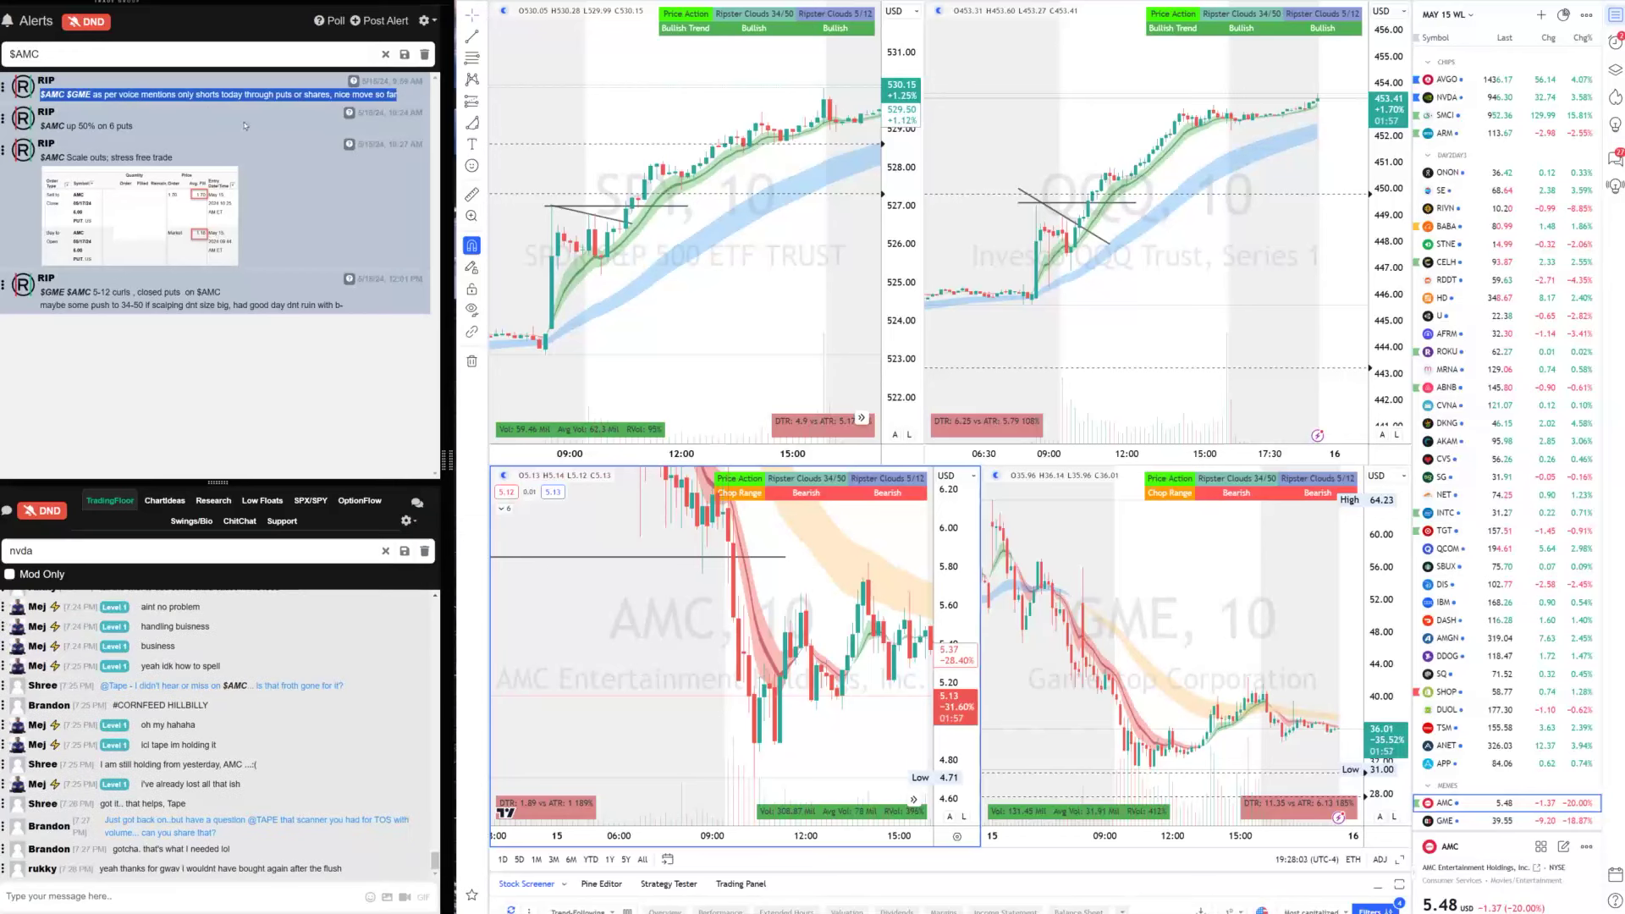
{"action": "left_click_drag", "start_coordinate": [245, 127], "coordinate": [65, 127]}
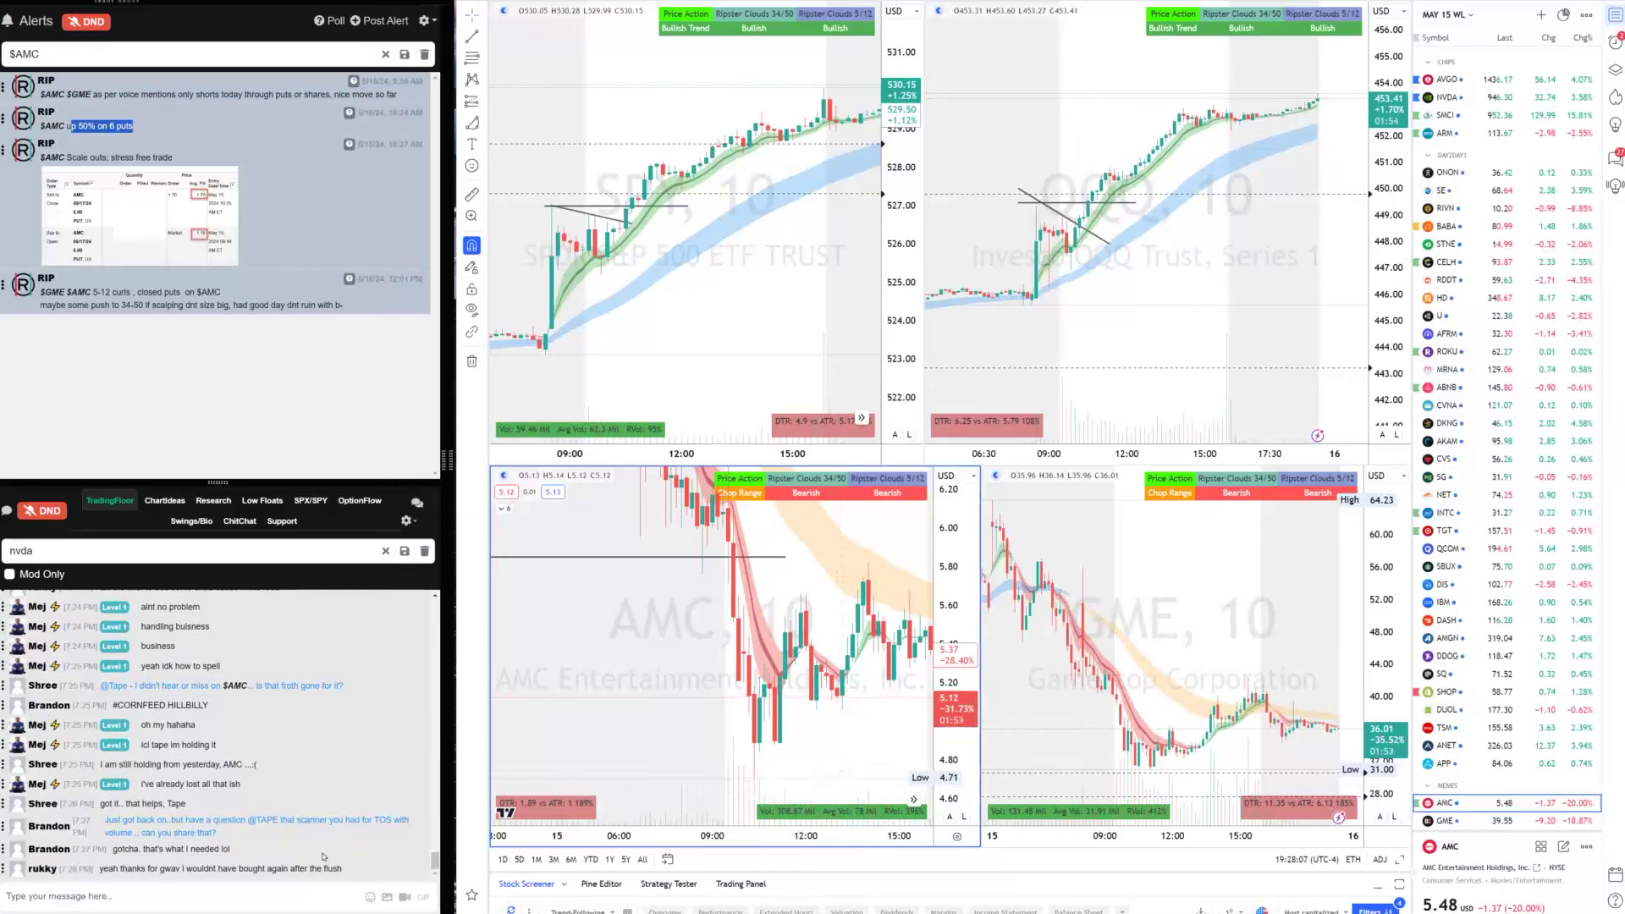
{"action": "scroll", "coordinate": [804, 762], "scroll_direction": "up", "scroll_amount": 3}
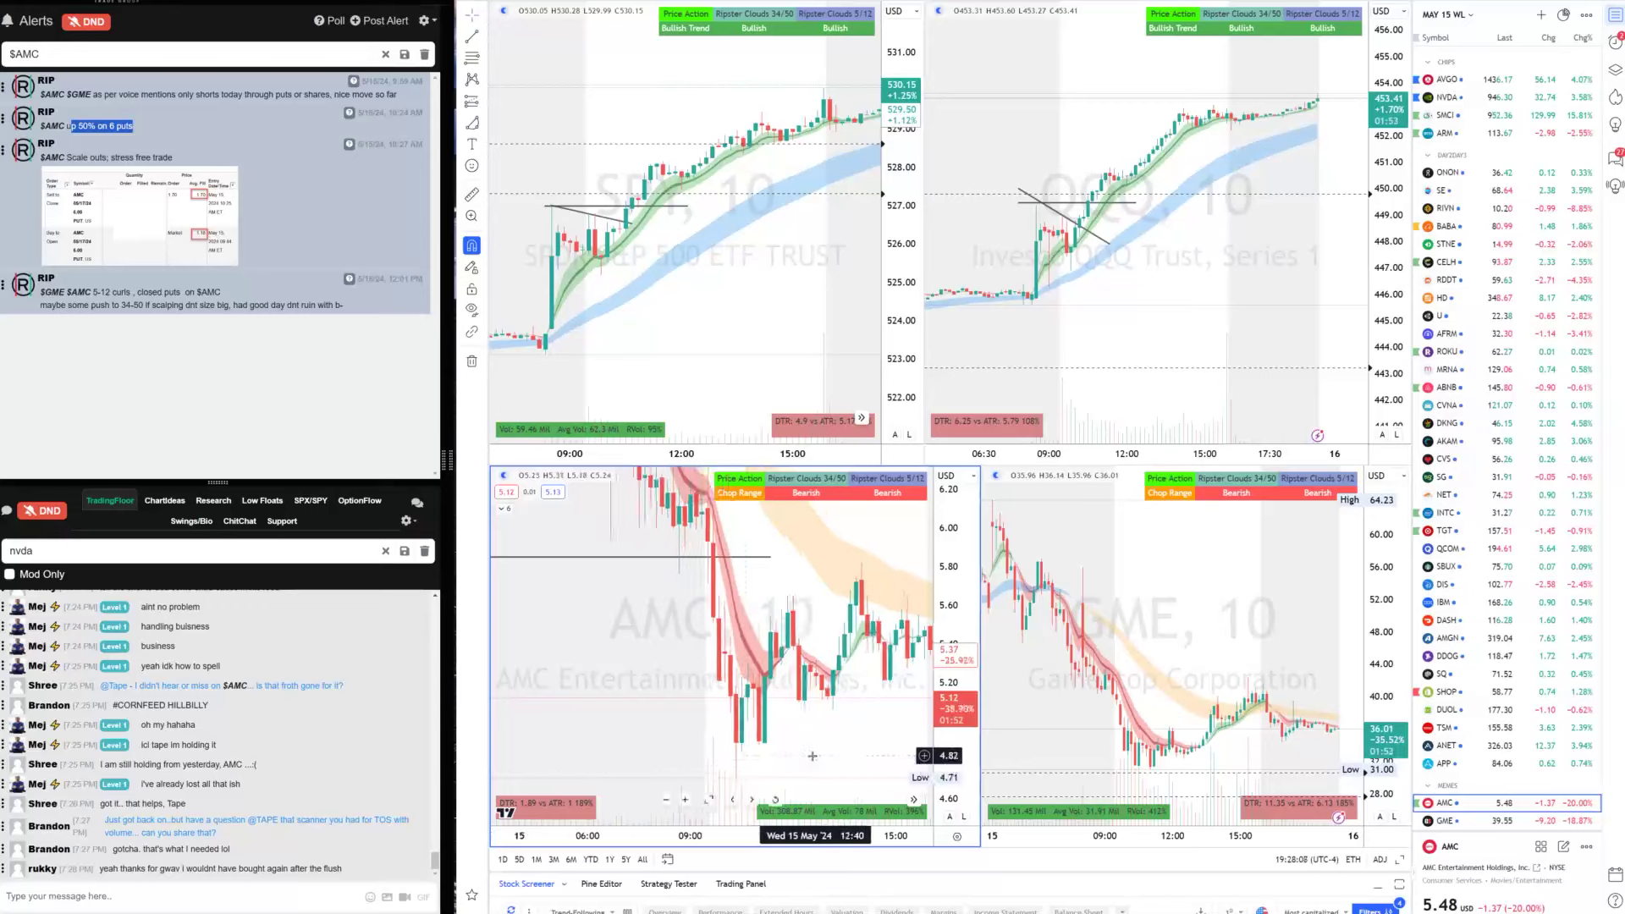
{"action": "left_click", "coordinate": [1235, 660]}
{"action": "scroll", "coordinate": [1321, 584], "scroll_direction": "up", "scroll_amount": 5}
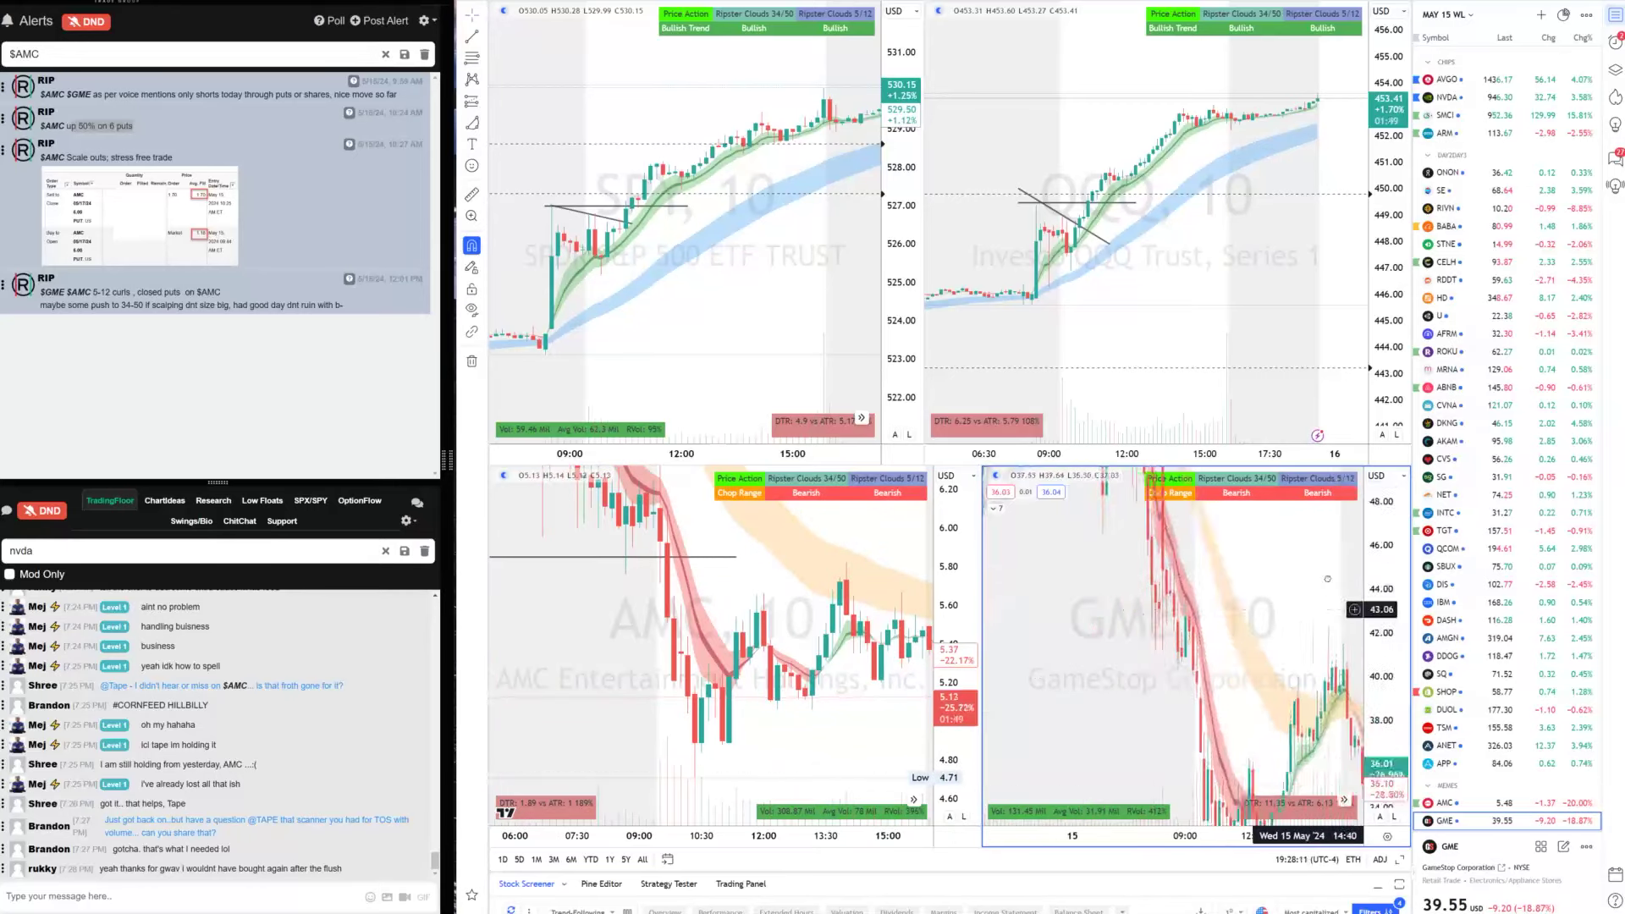
{"action": "scroll", "coordinate": [1327, 579], "scroll_direction": "up", "scroll_amount": 3}
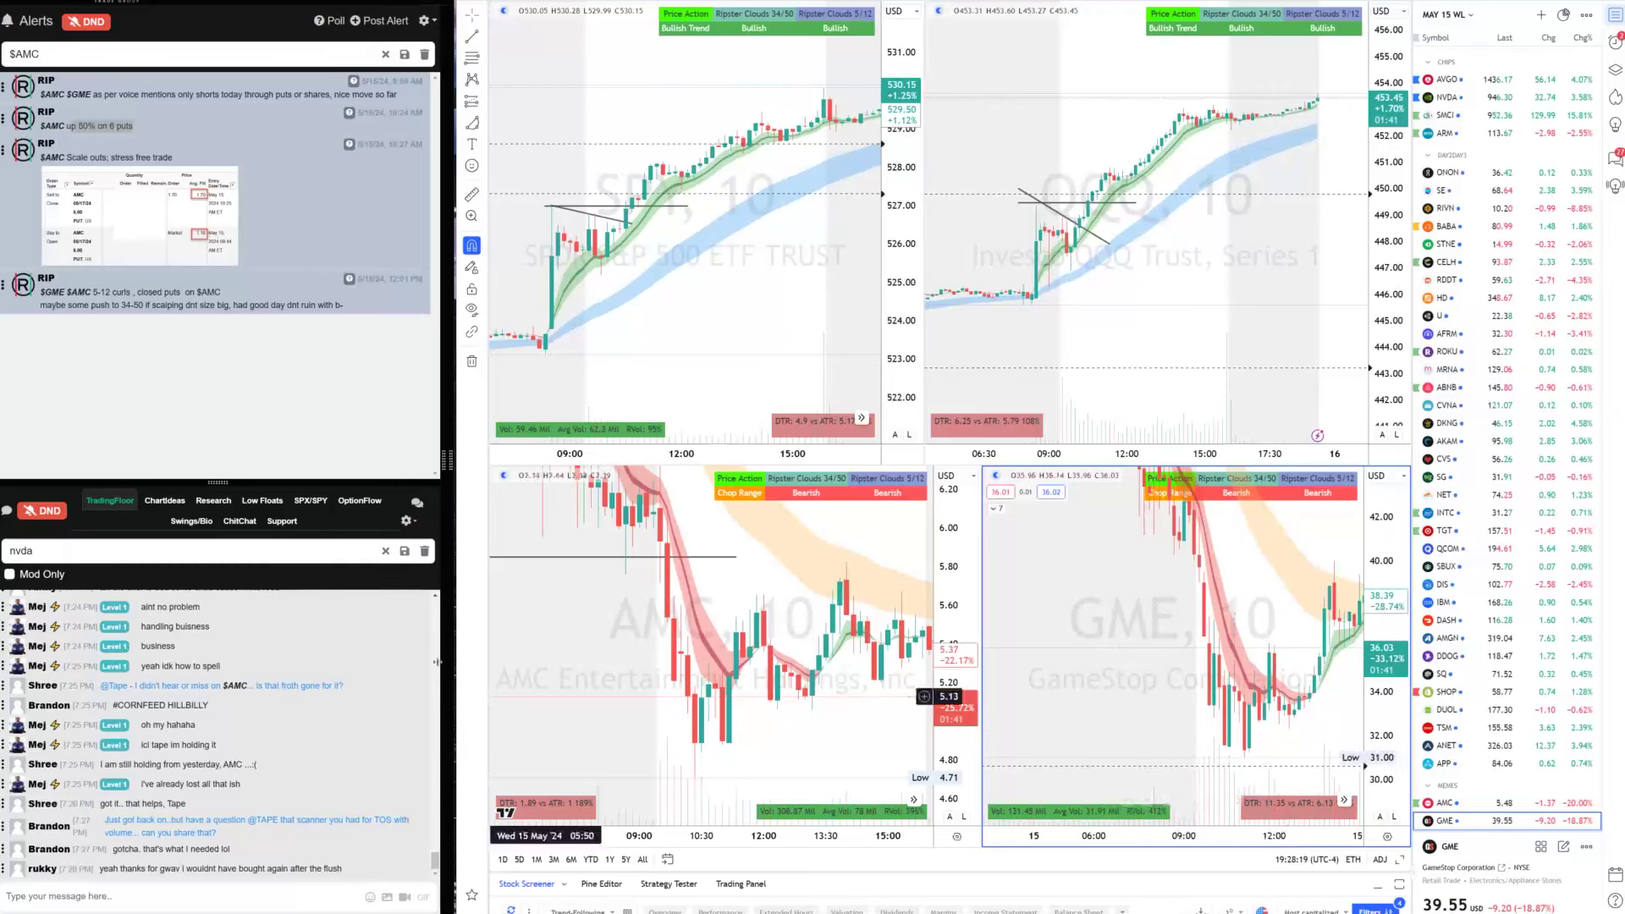
Search the trading chat for GME and scroll through the results
{"action": "left_click", "coordinate": [385, 551]}
{"action": "type", "text": "gme"}
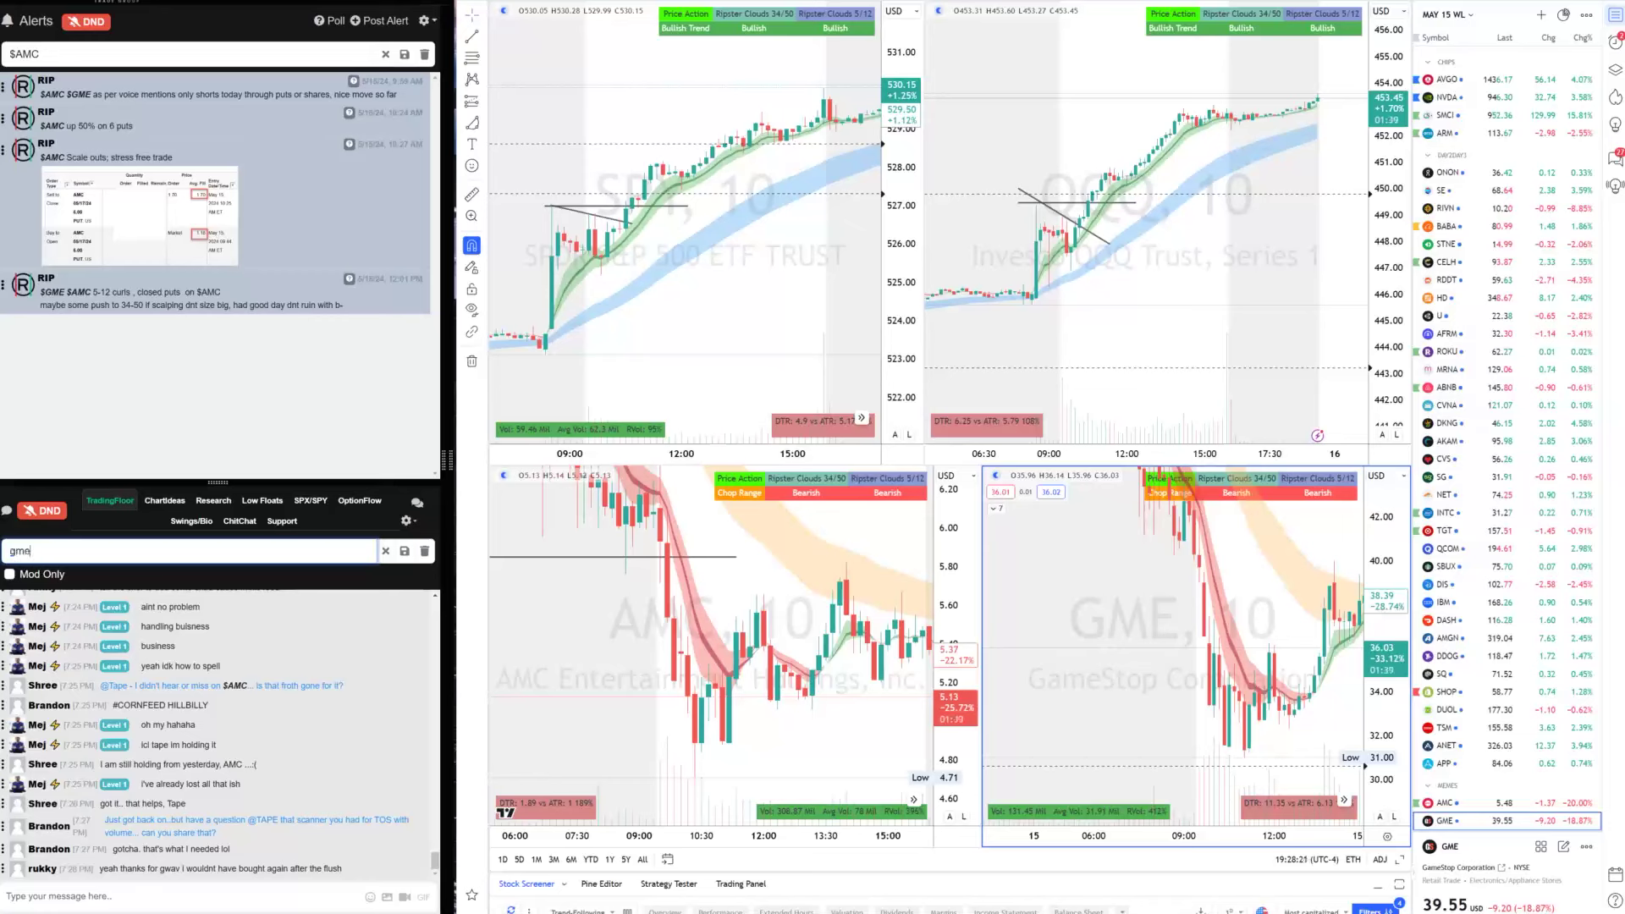
{"action": "scroll", "coordinate": [211, 751], "scroll_direction": "up", "scroll_amount": 5}
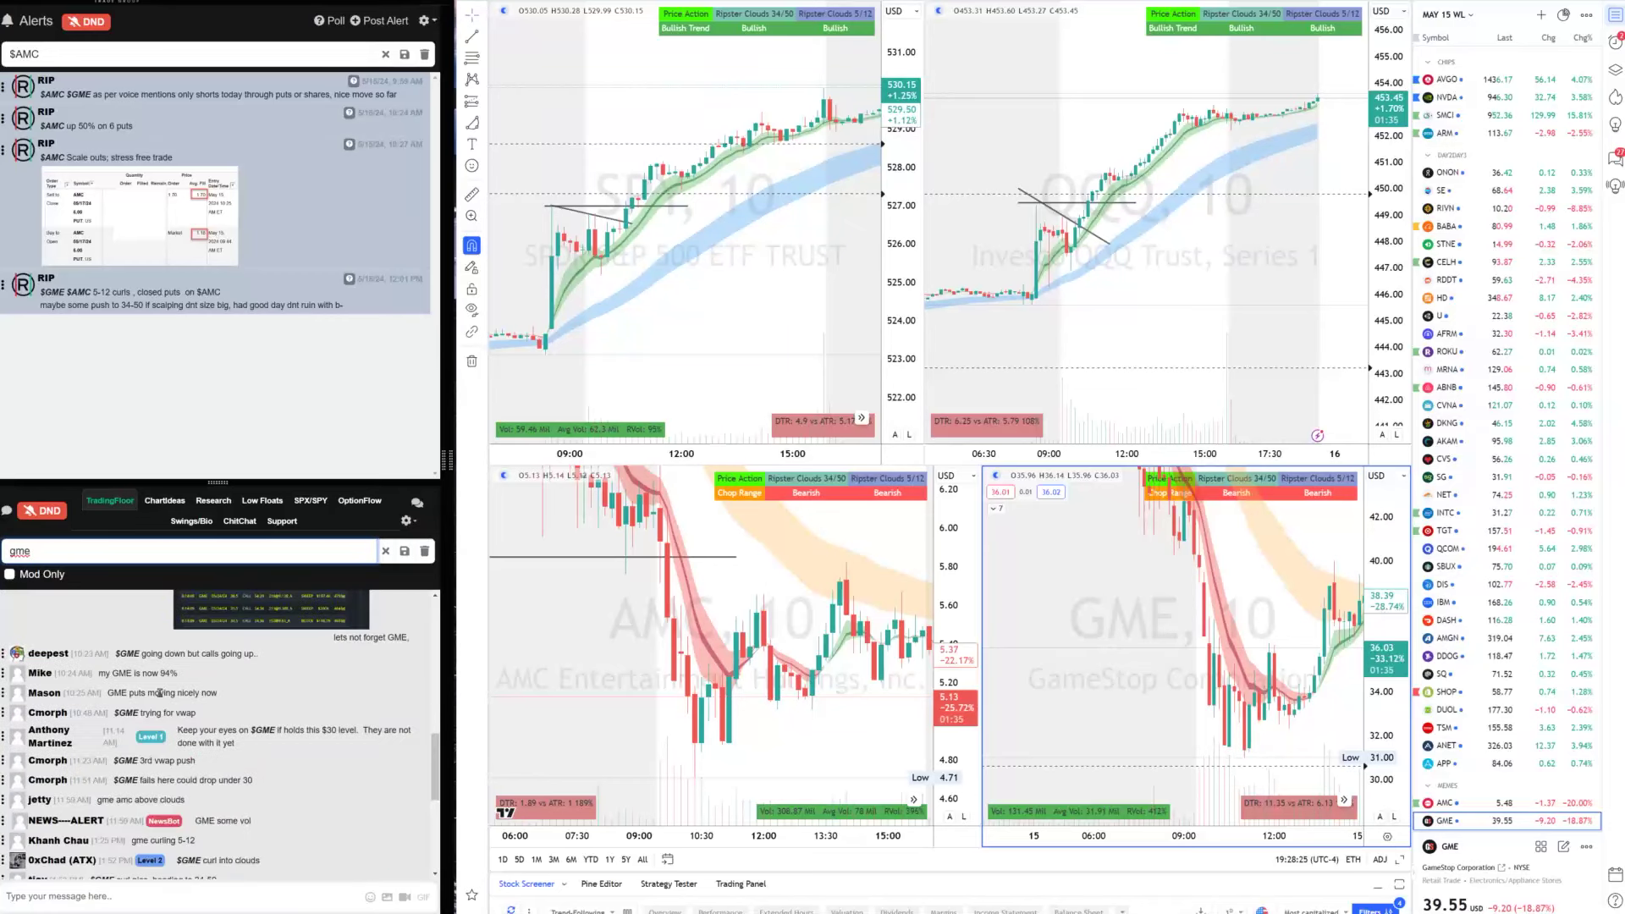
{"action": "scroll", "coordinate": [263, 745], "scroll_direction": "up", "scroll_amount": 3}
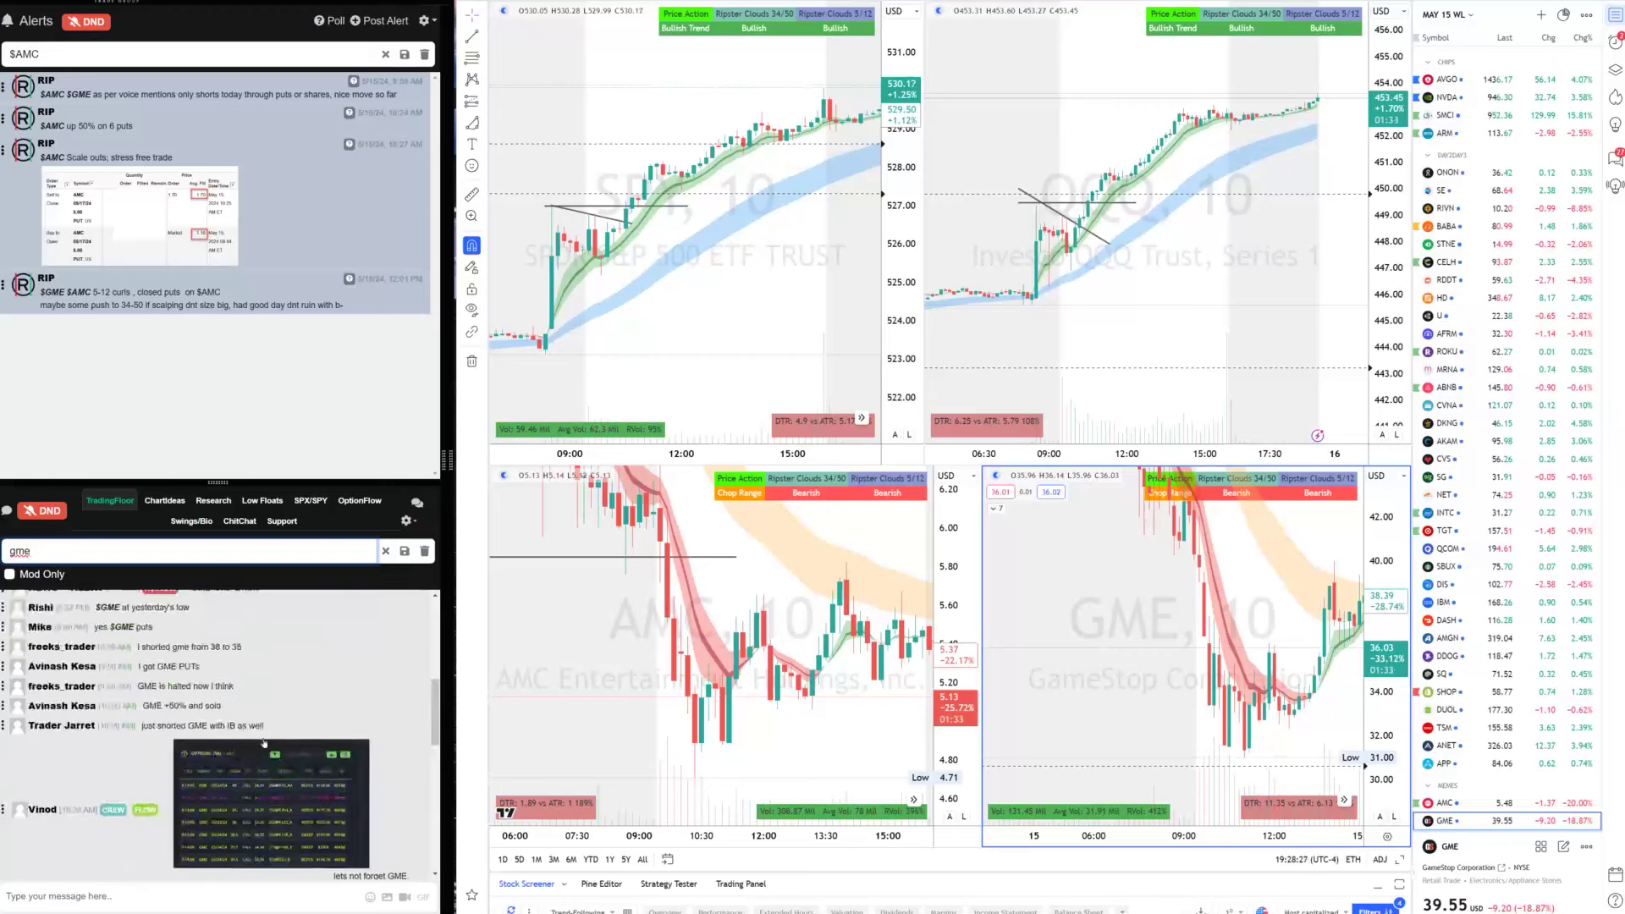
{"action": "scroll", "coordinate": [283, 736], "scroll_direction": "up", "scroll_amount": 3}
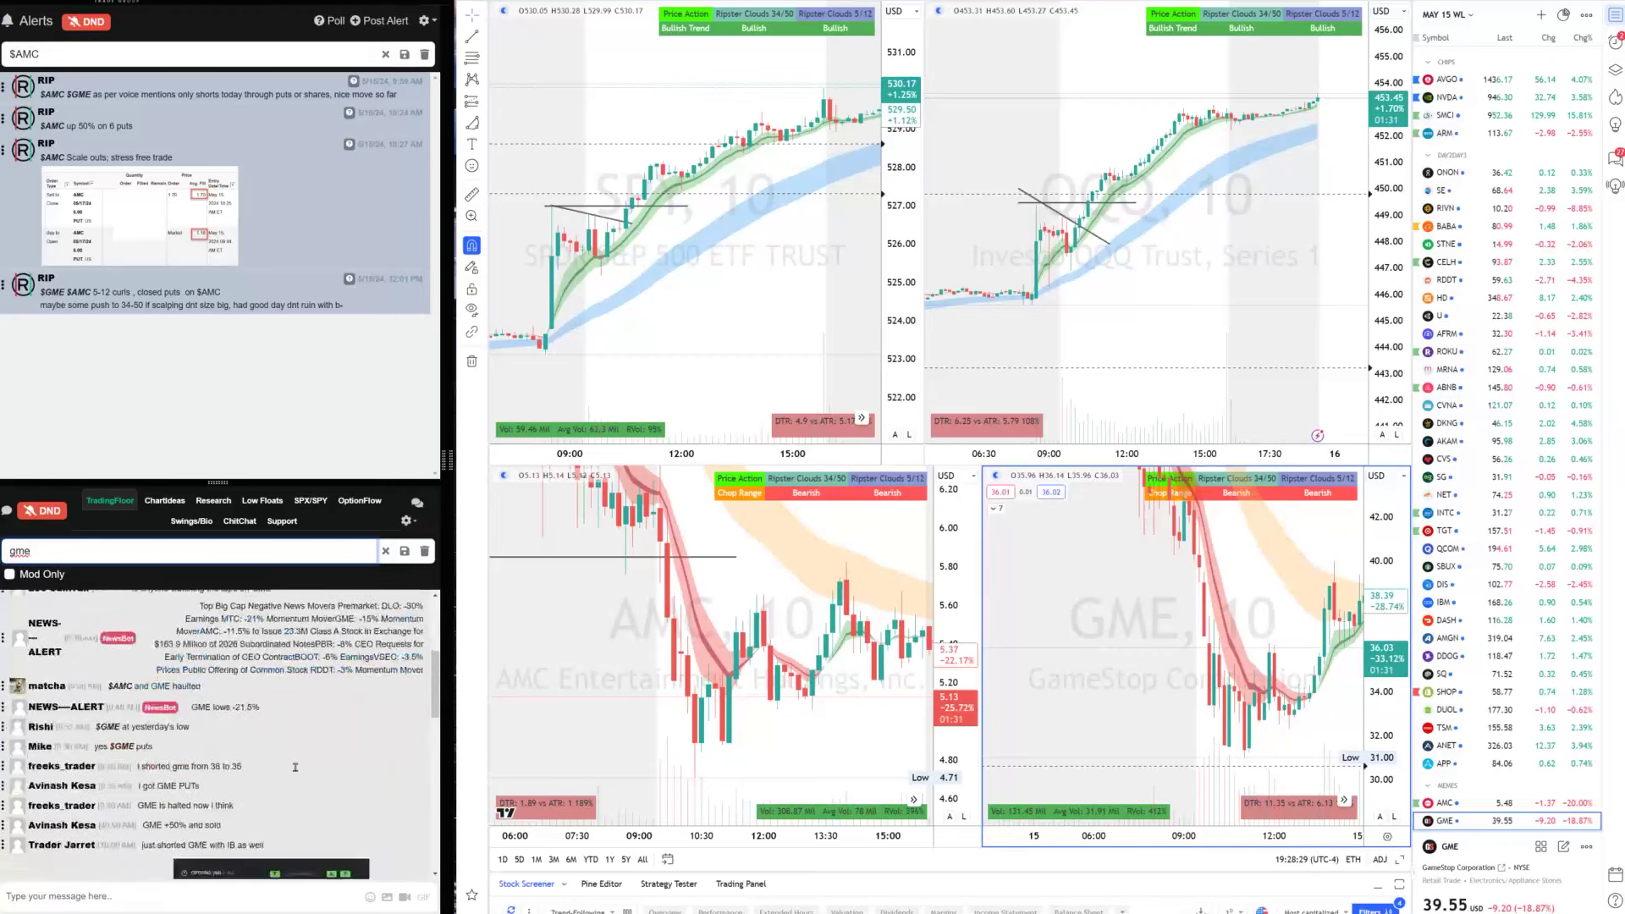
{"action": "scroll", "coordinate": [273, 766], "scroll_direction": "up", "scroll_amount": 5}
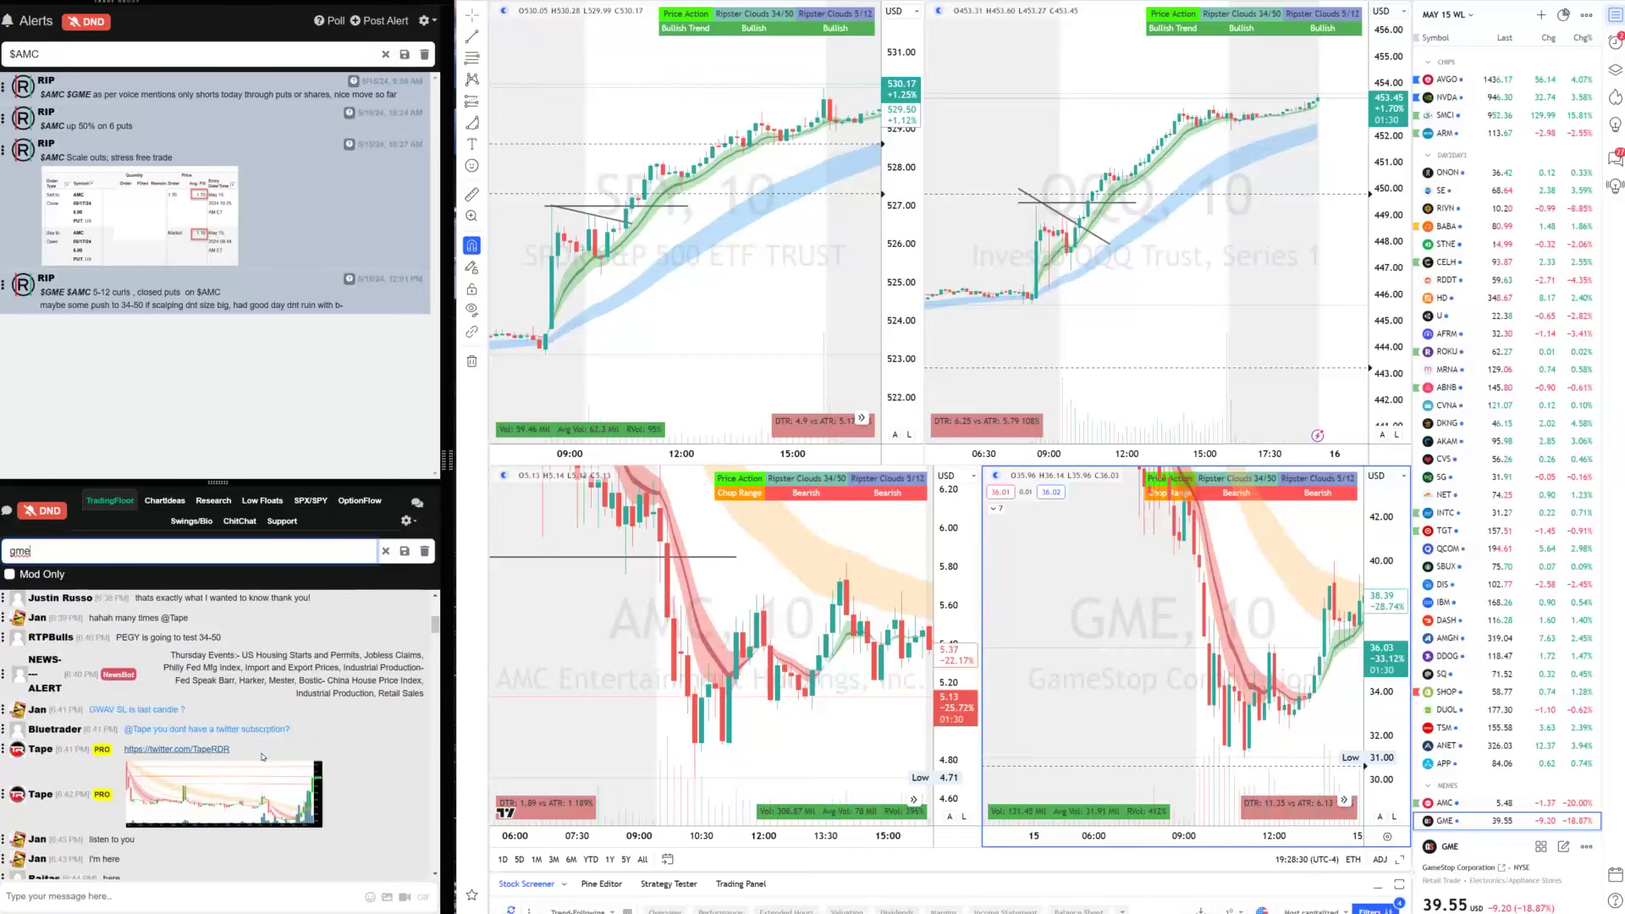
Briefly search the chat for amc, then clear it and make the alerts feed taller
{"action": "double_click", "coordinate": [72, 551]}
{"action": "type", "text": "amc"}
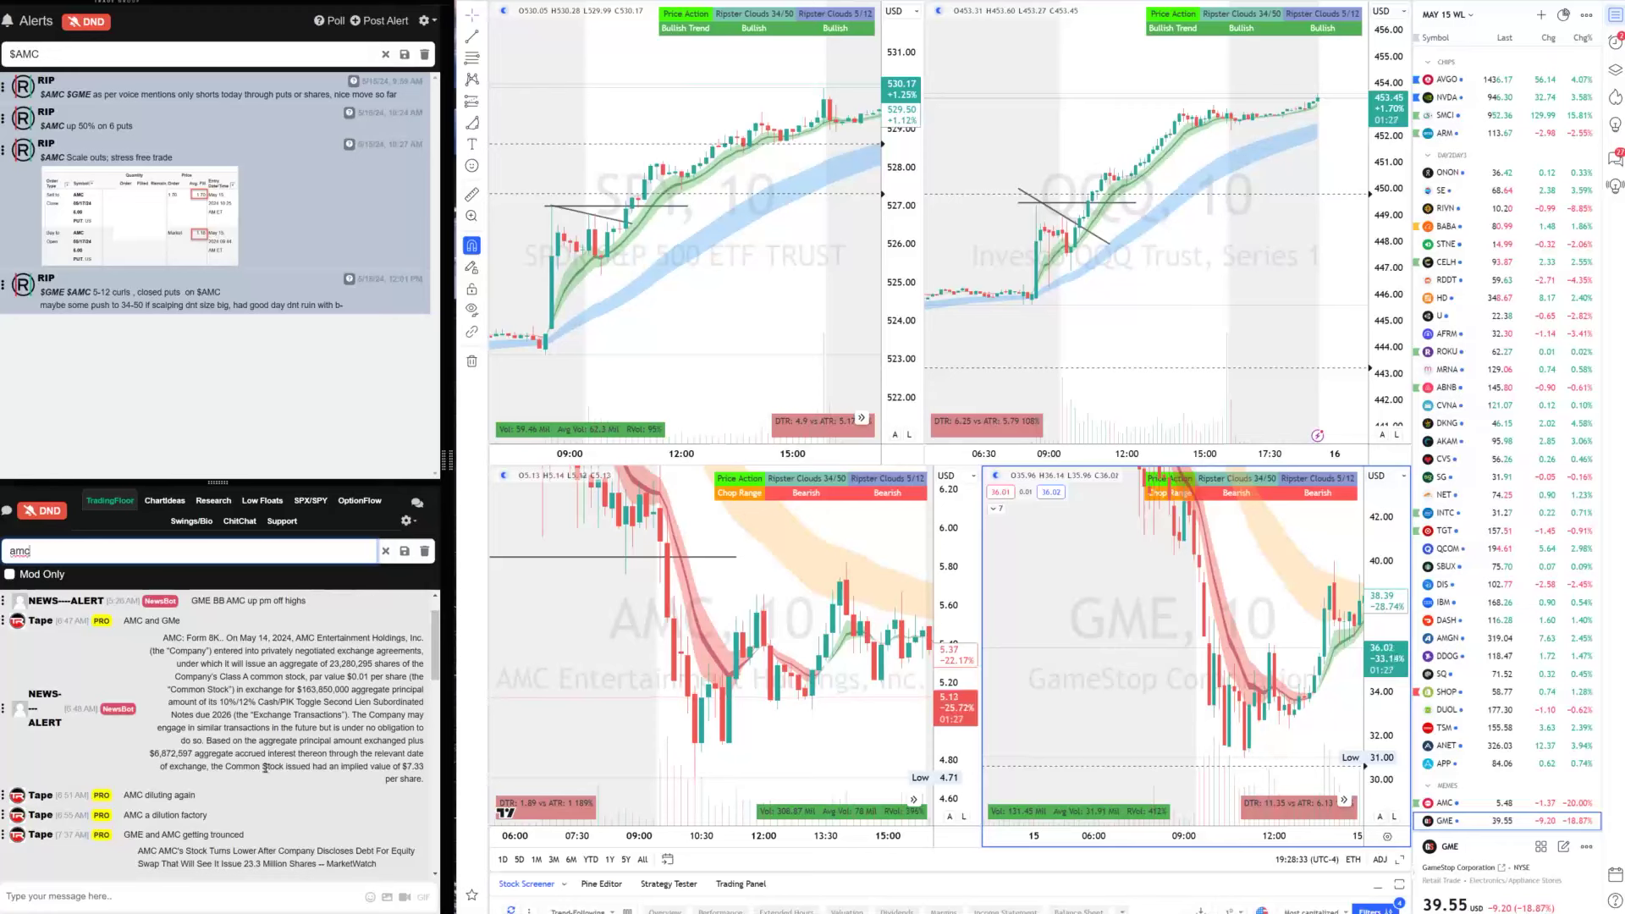
{"action": "scroll", "coordinate": [364, 821], "scroll_direction": "down", "scroll_amount": 10}
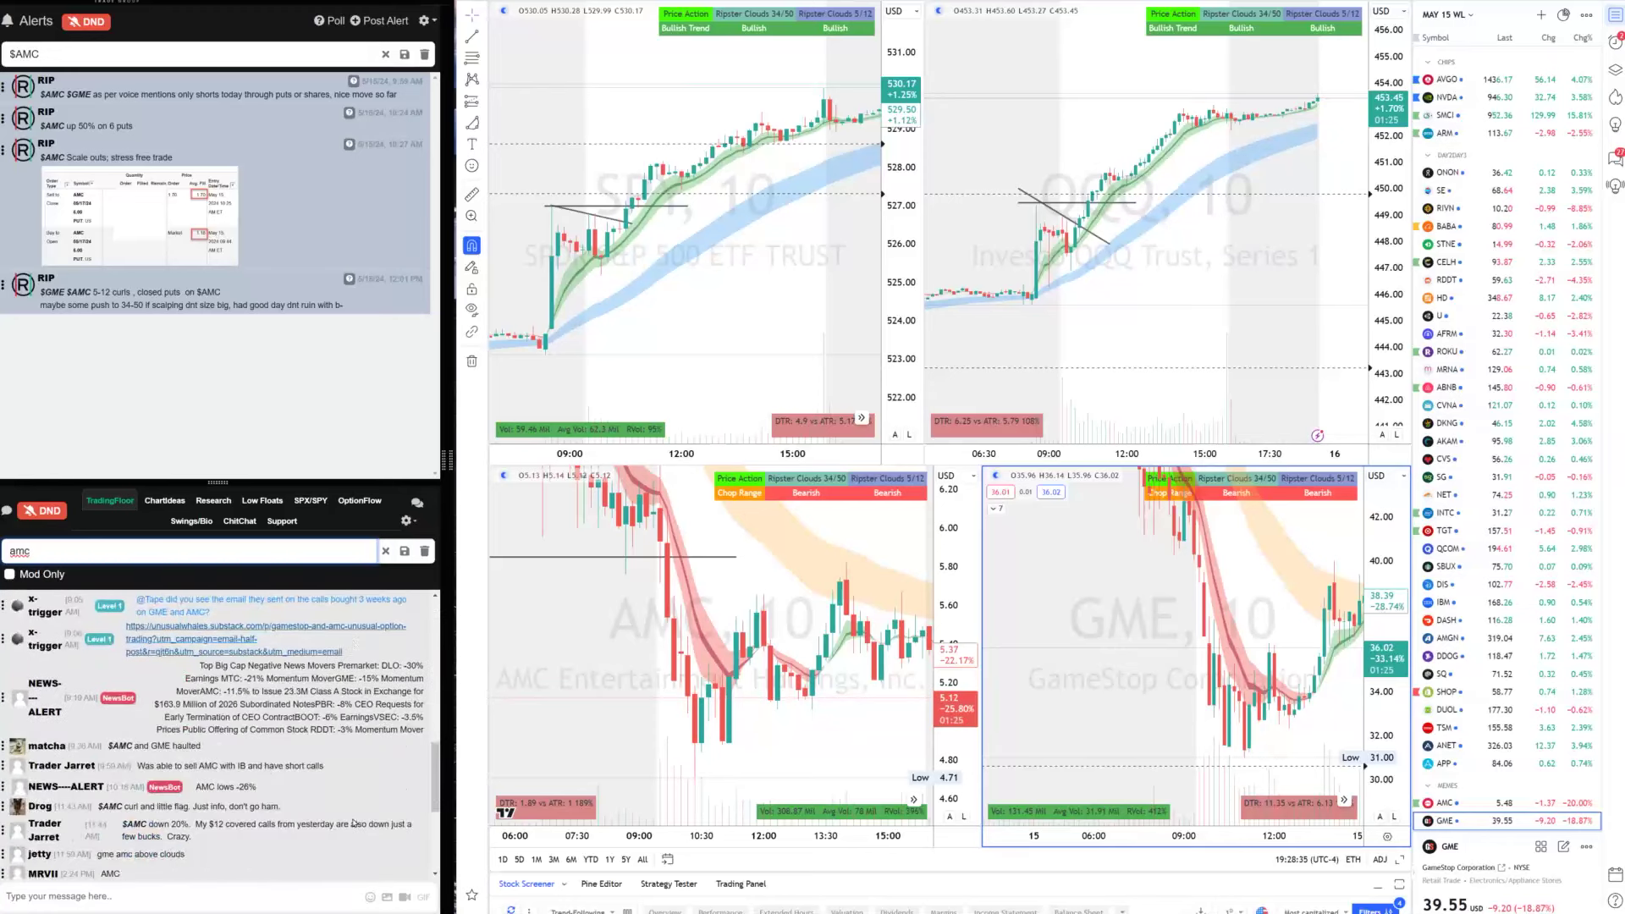
{"action": "scroll", "coordinate": [364, 821], "scroll_direction": "down", "scroll_amount": 3}
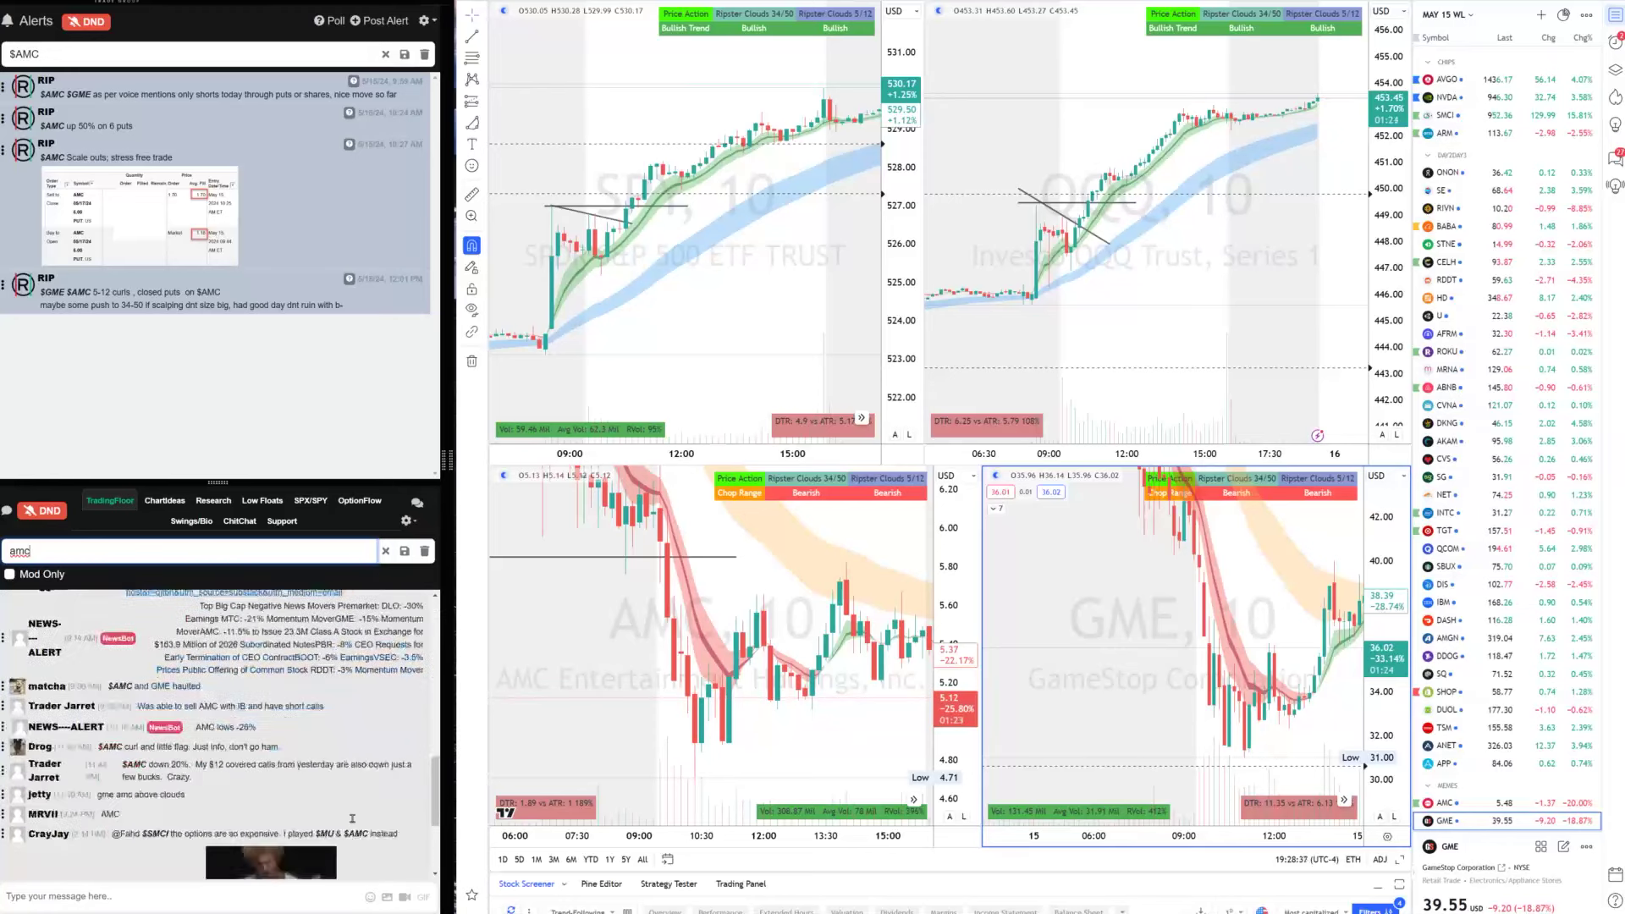
{"action": "left_click", "coordinate": [384, 554]}
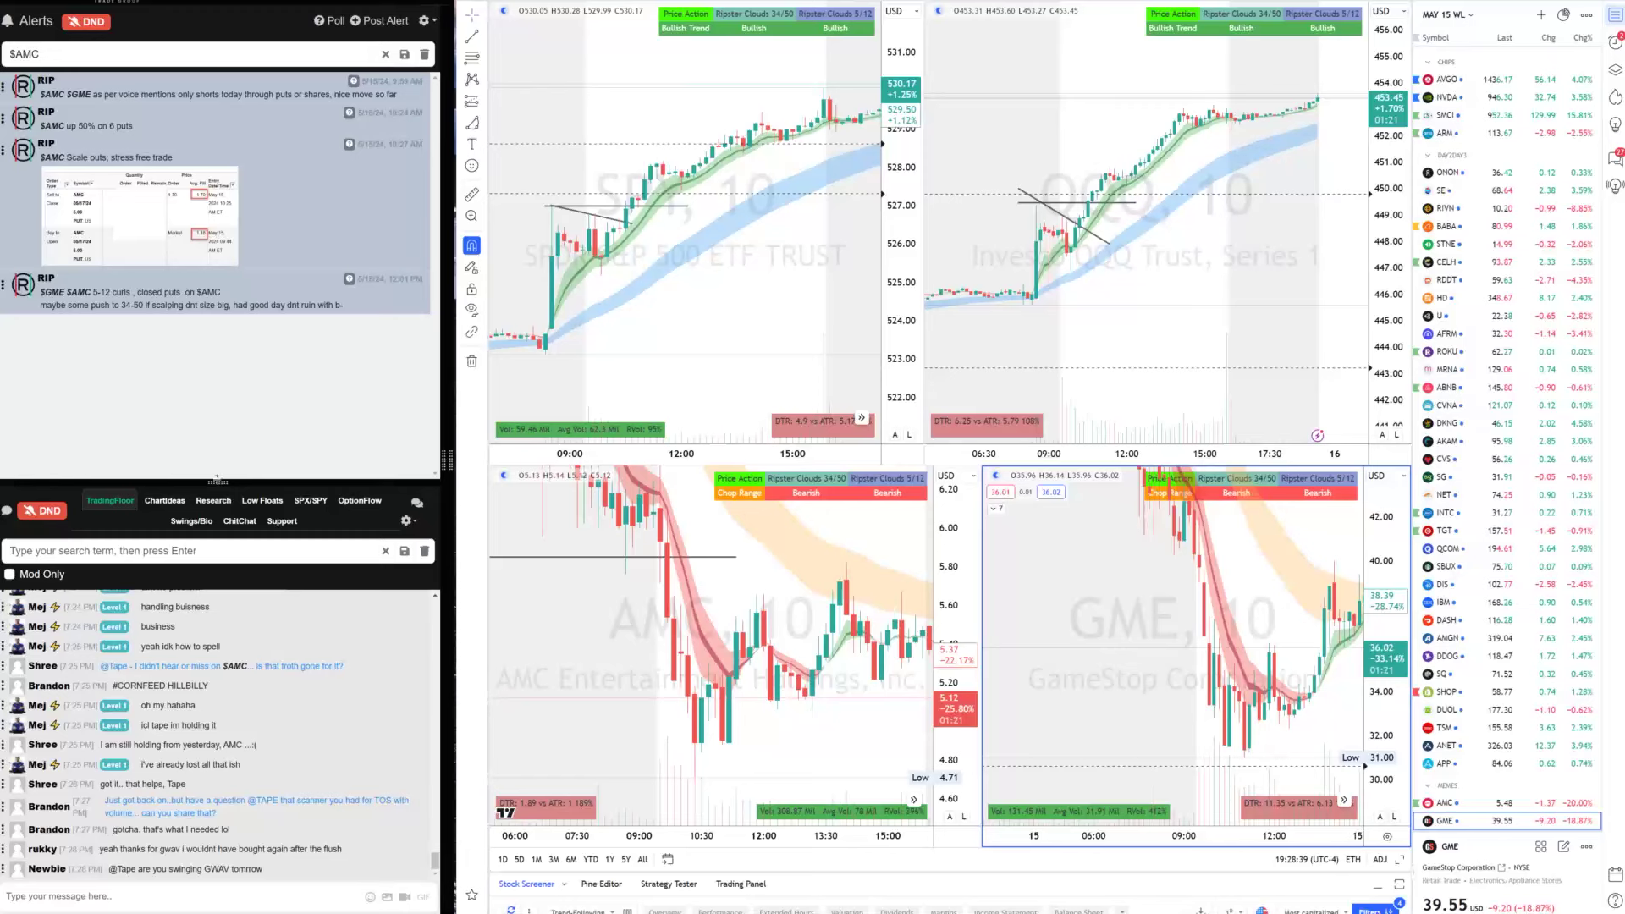
{"action": "left_click_drag", "start_coordinate": [218, 482], "coordinate": [219, 550]}
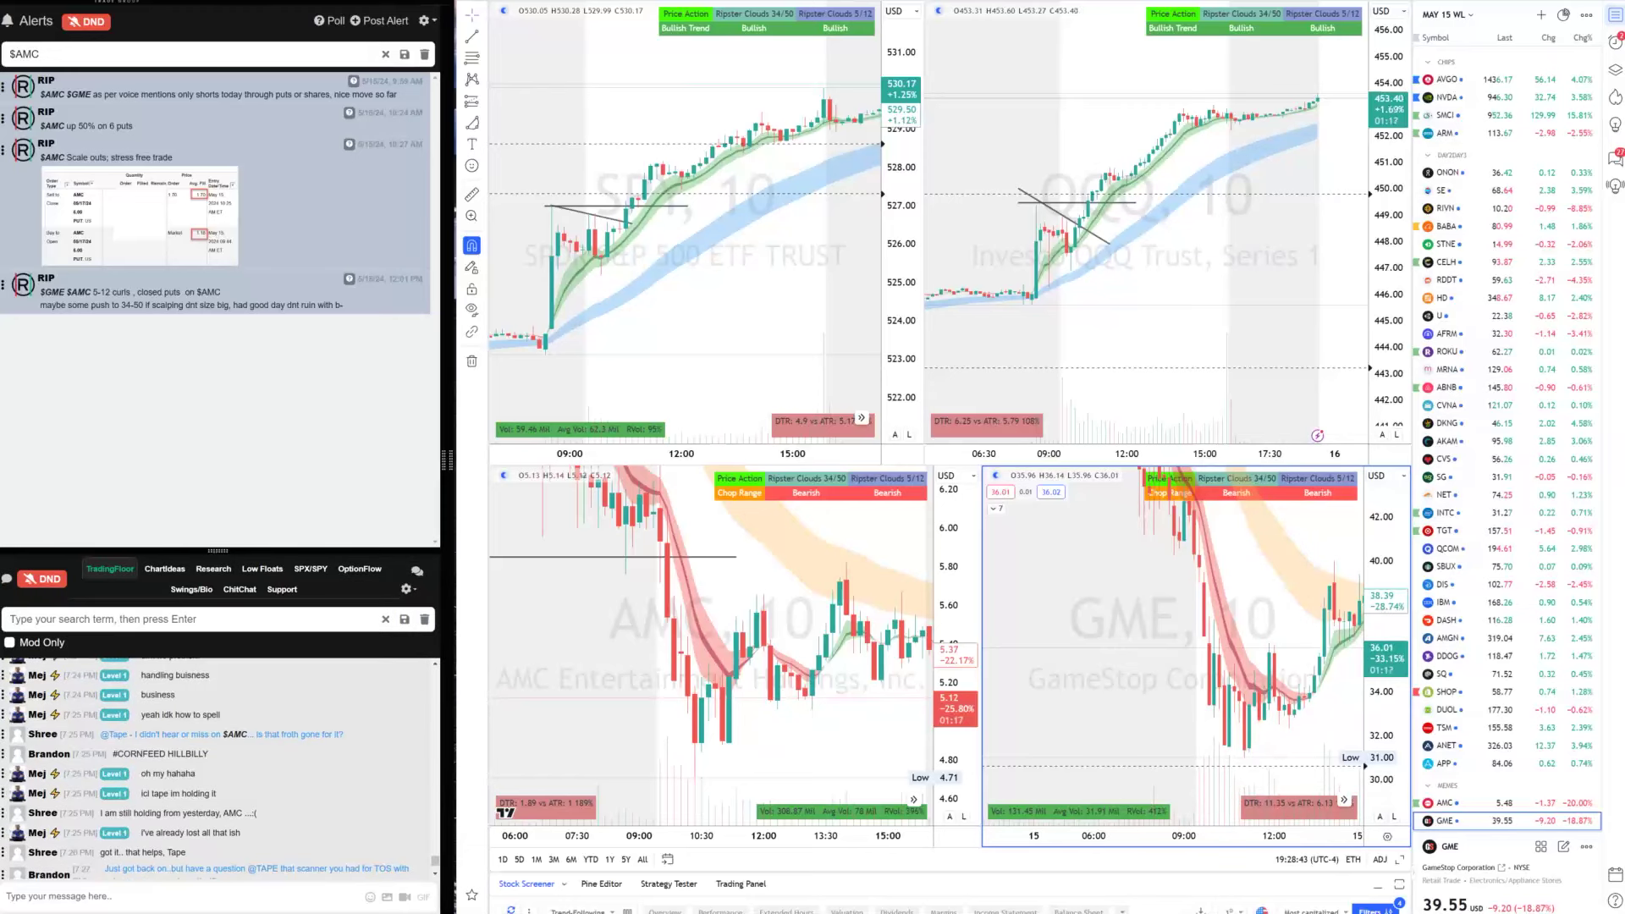
Load NXT into the charts and filter the alerts feed to $NXT
{"action": "key", "text": "ctrl+Tab"}
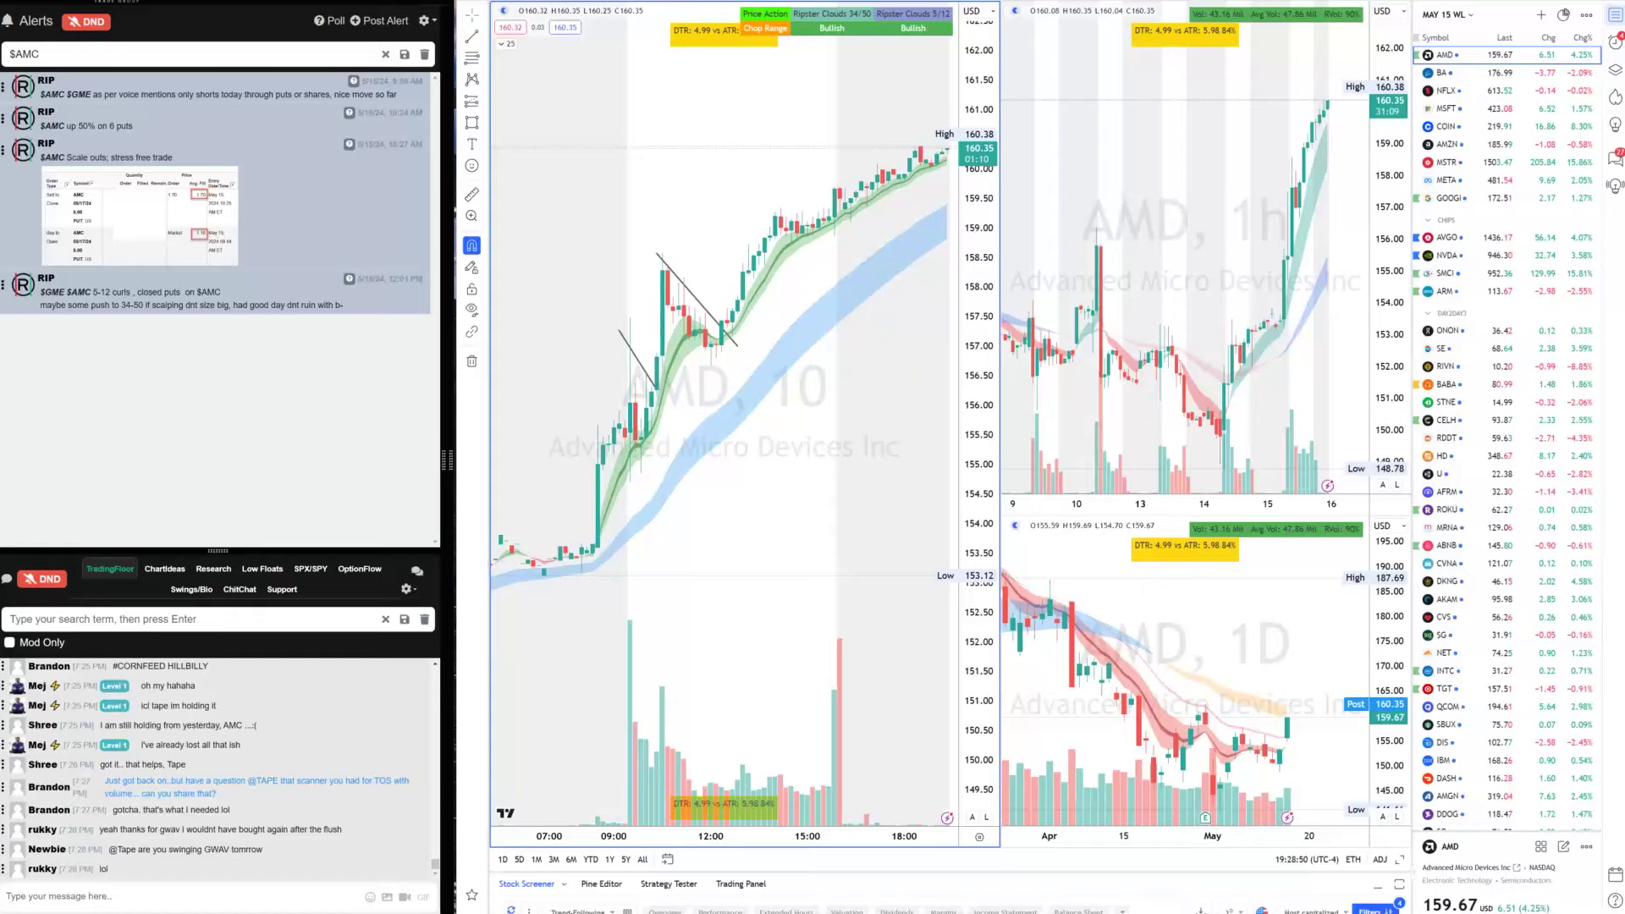
{"action": "type", "text": "NXT"}
{"action": "key", "text": "Return"}
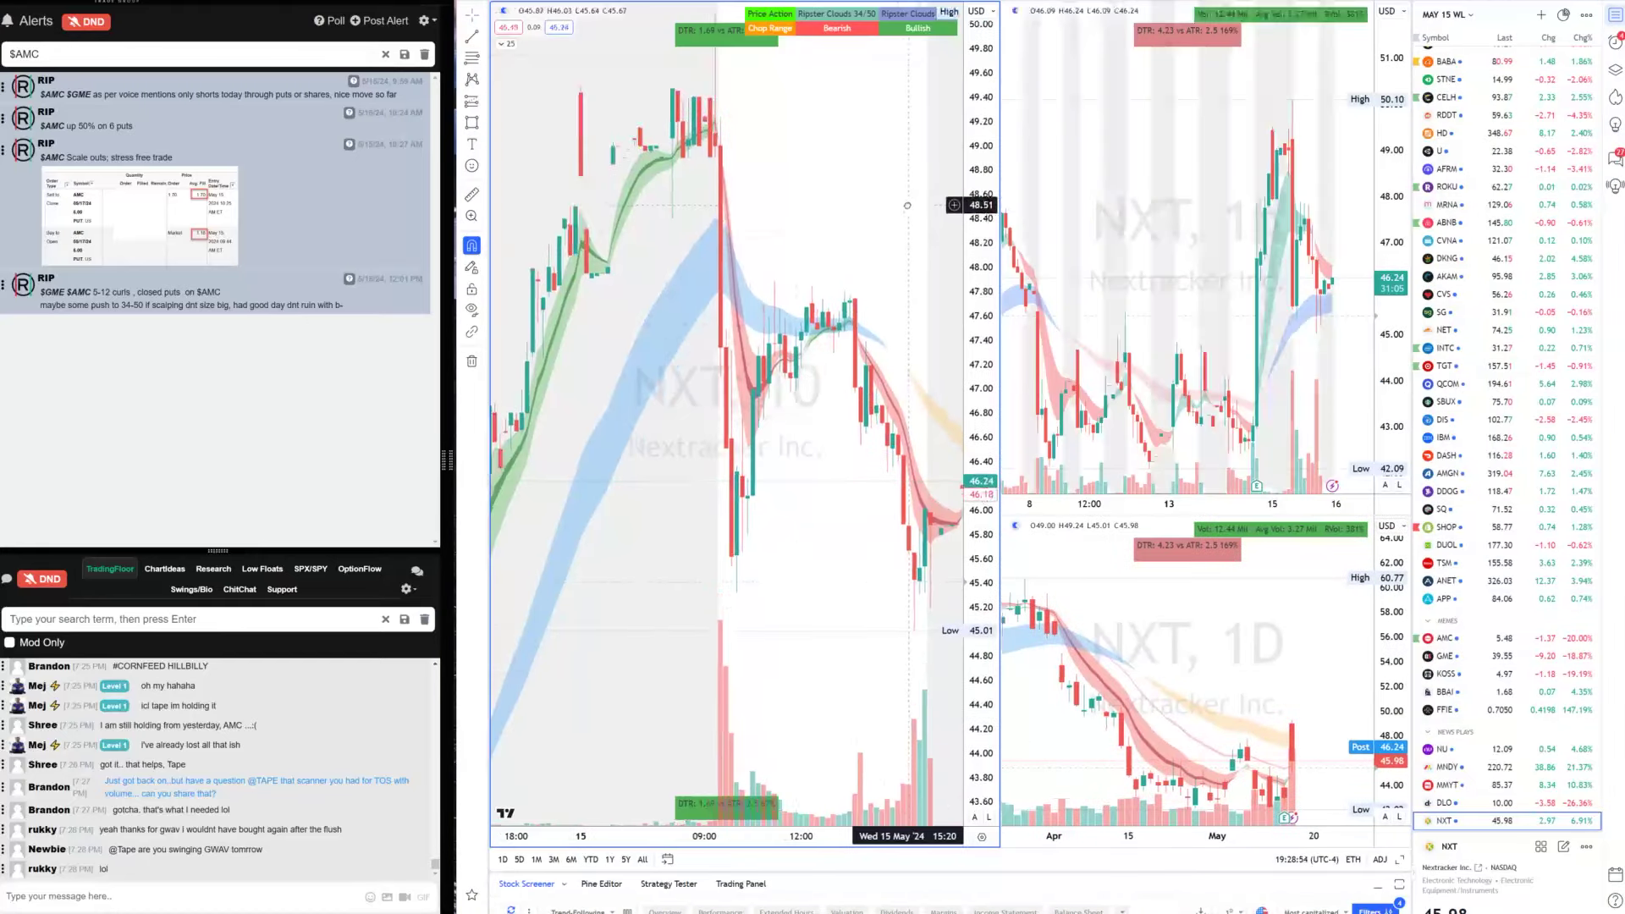
{"action": "triple_click", "coordinate": [25, 55]}
{"action": "type", "text": "$NXT"}
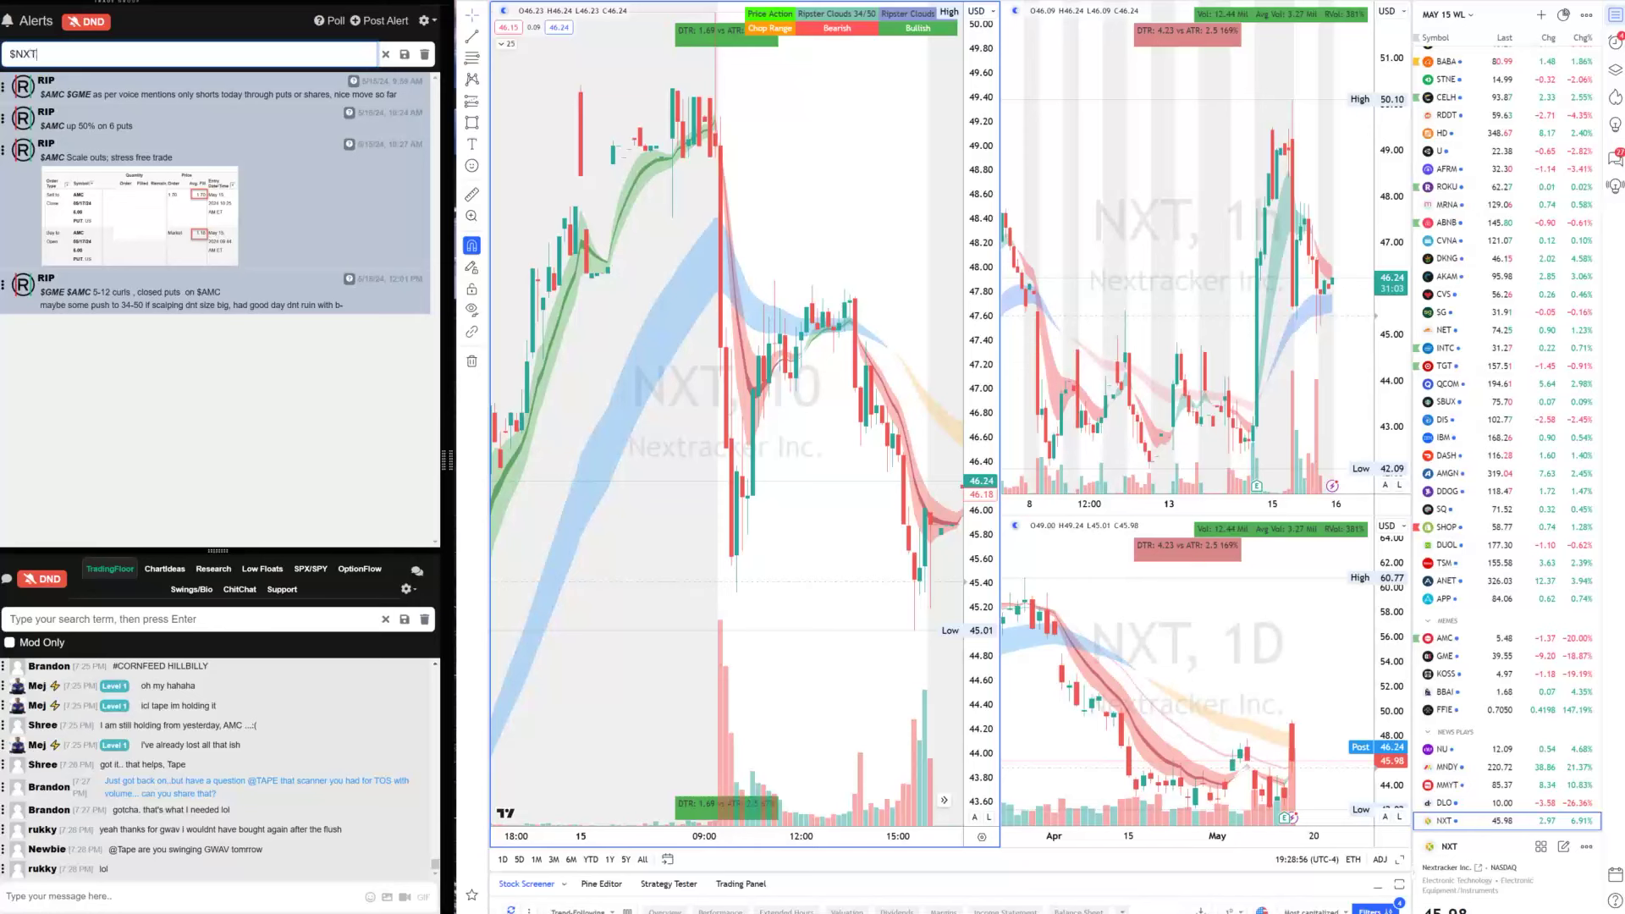
{"action": "key", "text": "Return"}
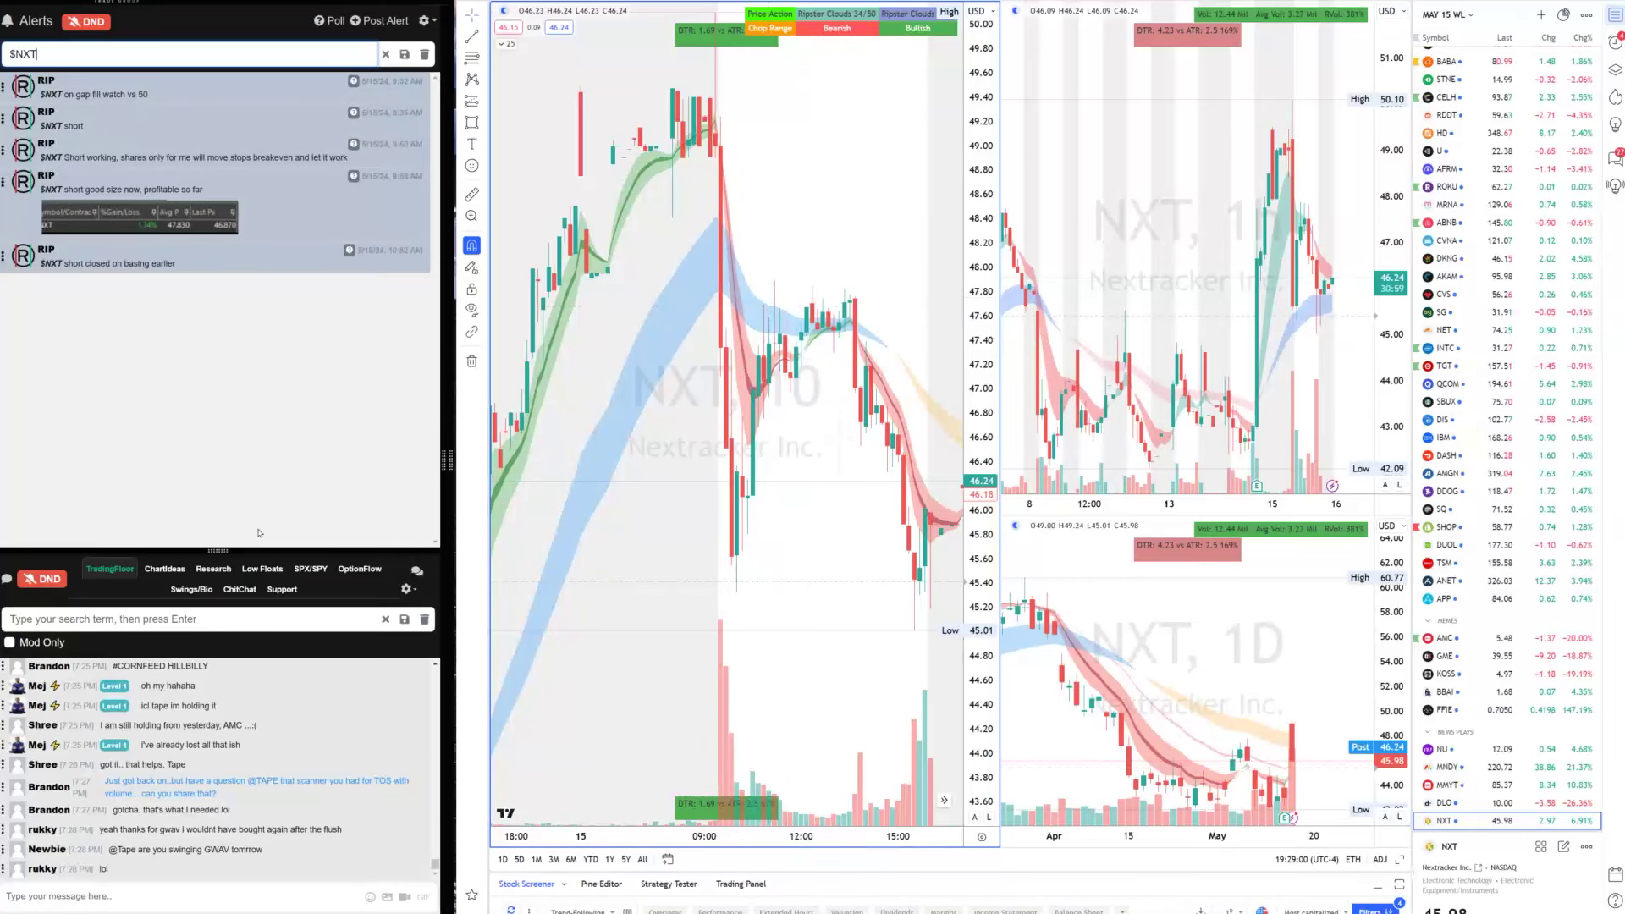
Bring up the News Plays window, then start a symbol search for NXTN
{"action": "mouse_move", "coordinate": [682, 911]}
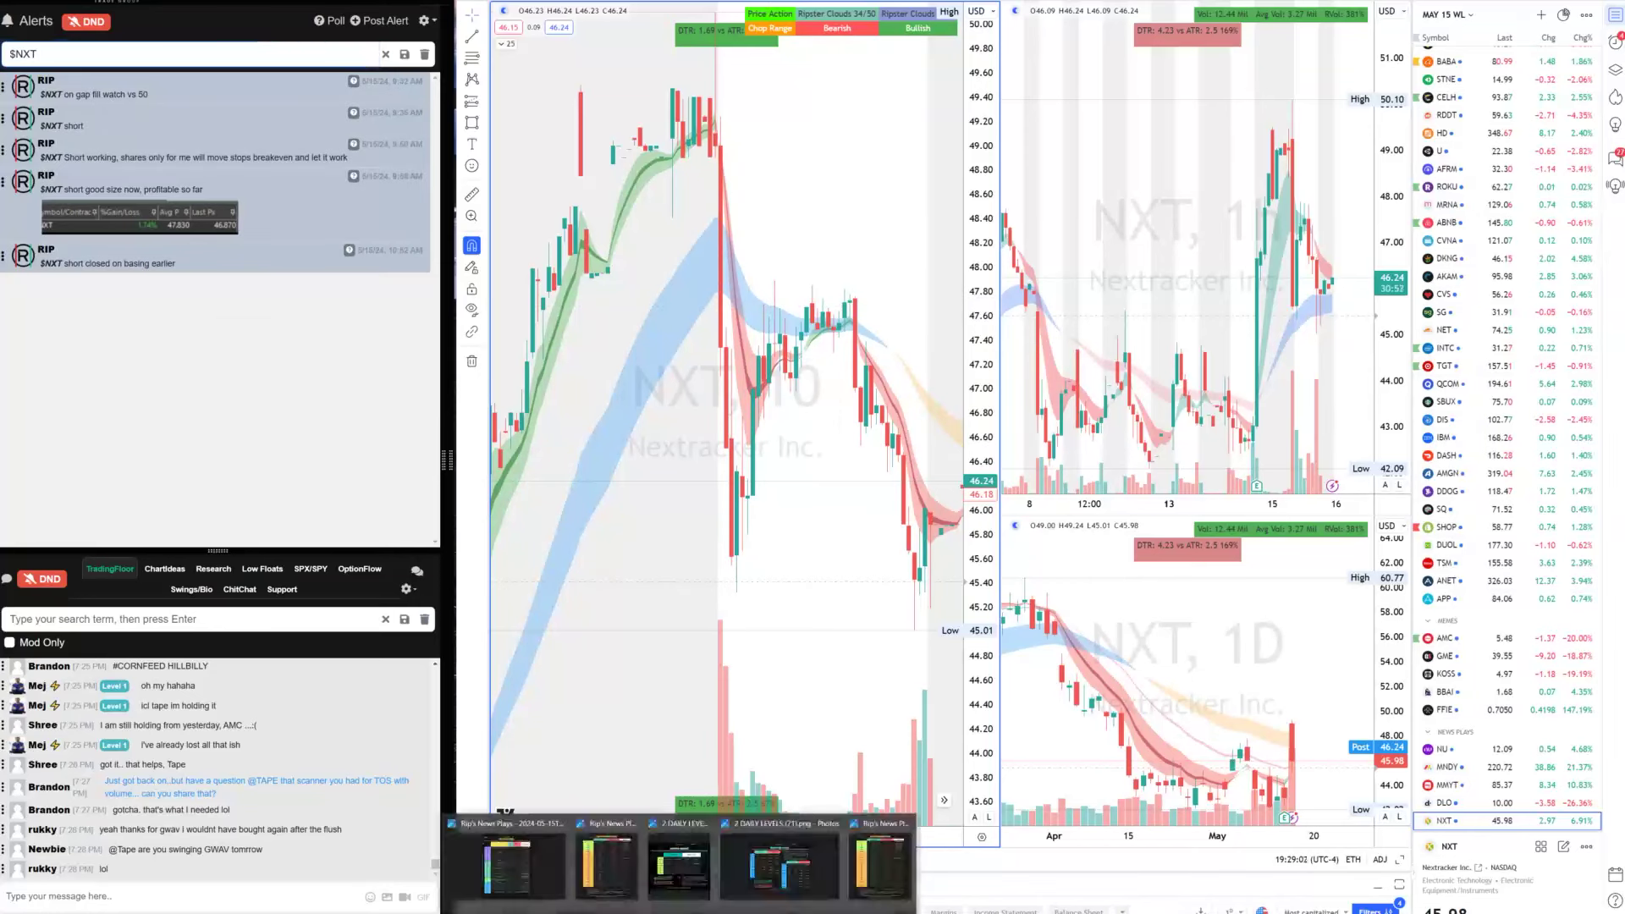
{"action": "left_click", "coordinate": [508, 872]}
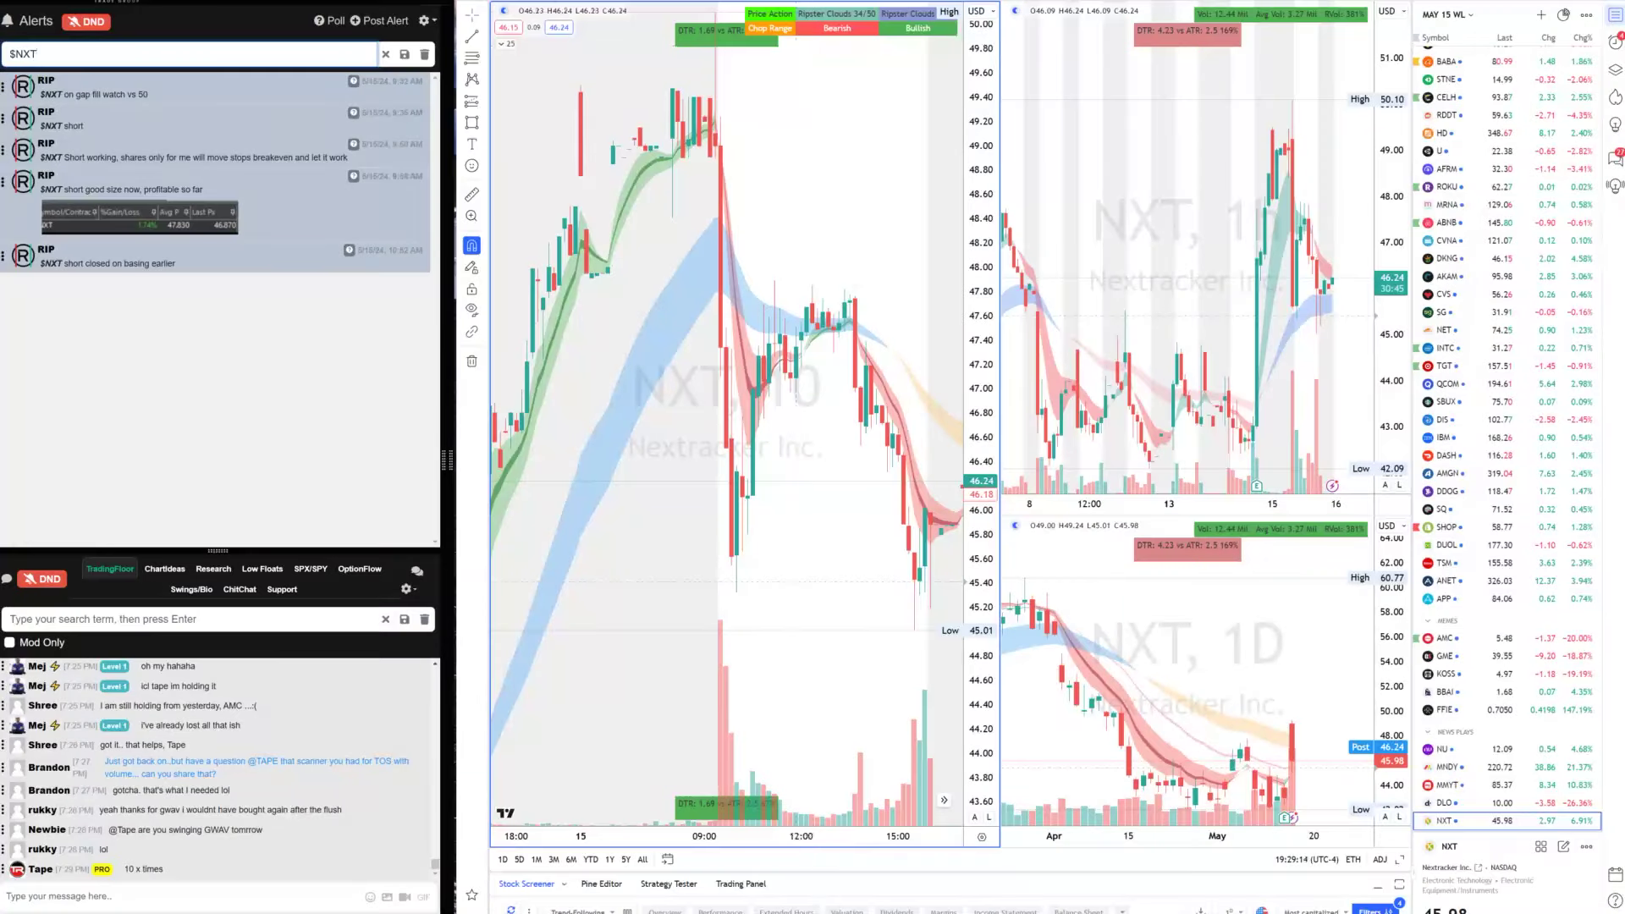
{"action": "type", "text": "NXT"}
{"action": "type", "text": "N"}
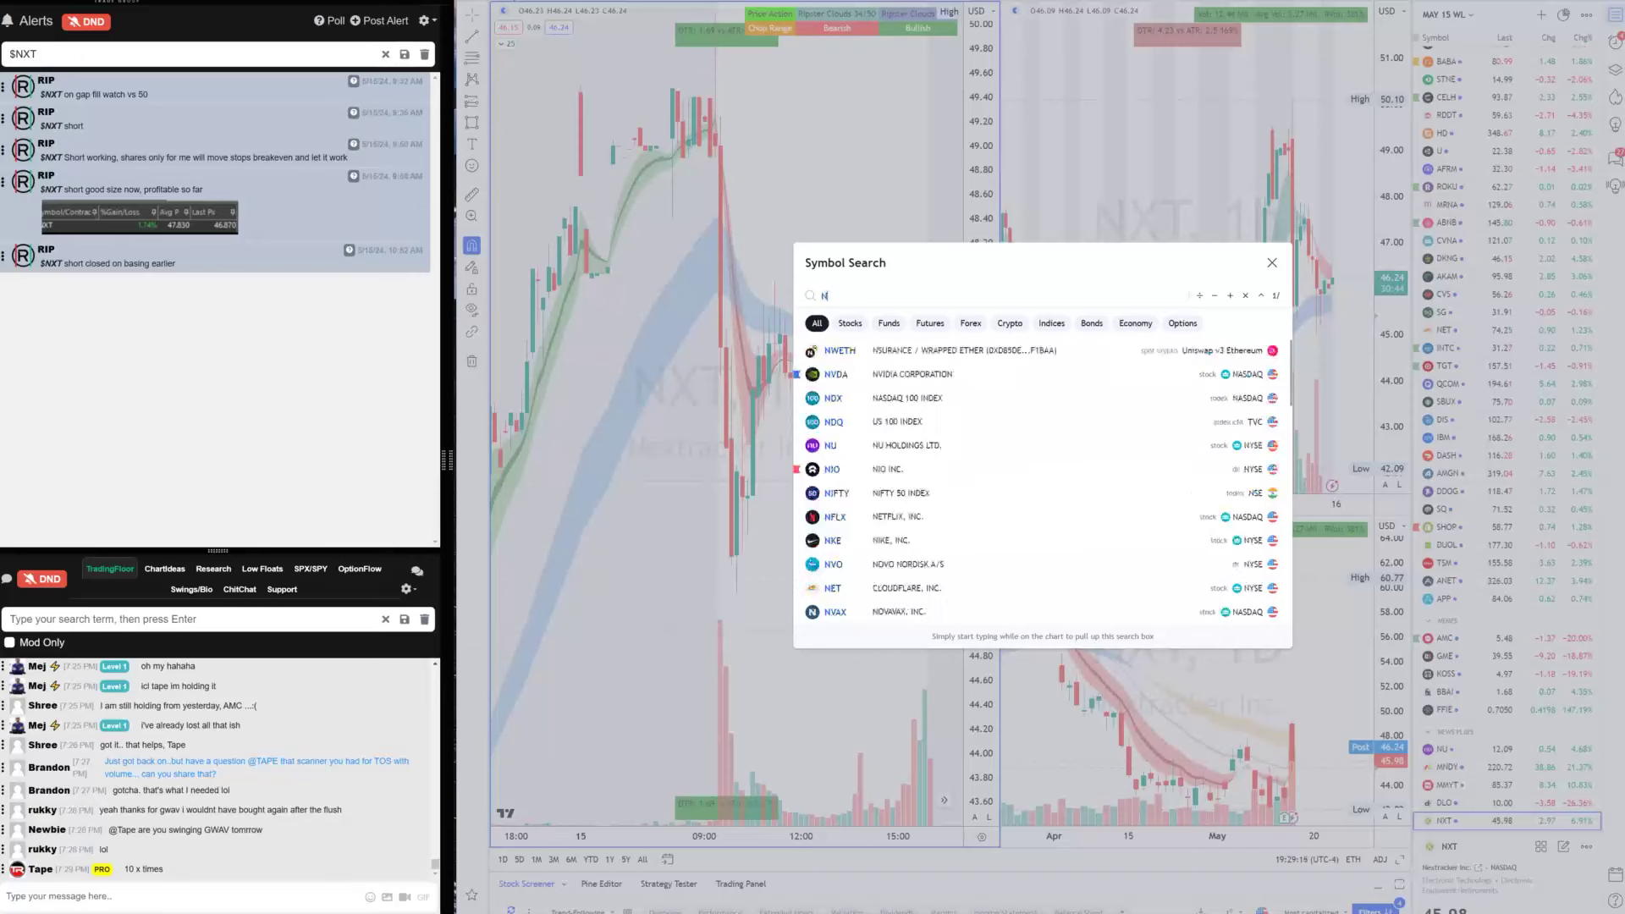
Draw a trend line on the NXT 10-minute chart from near 47.60 at 15:10 to the 10:00 low
{"action": "key", "text": "Escape"}
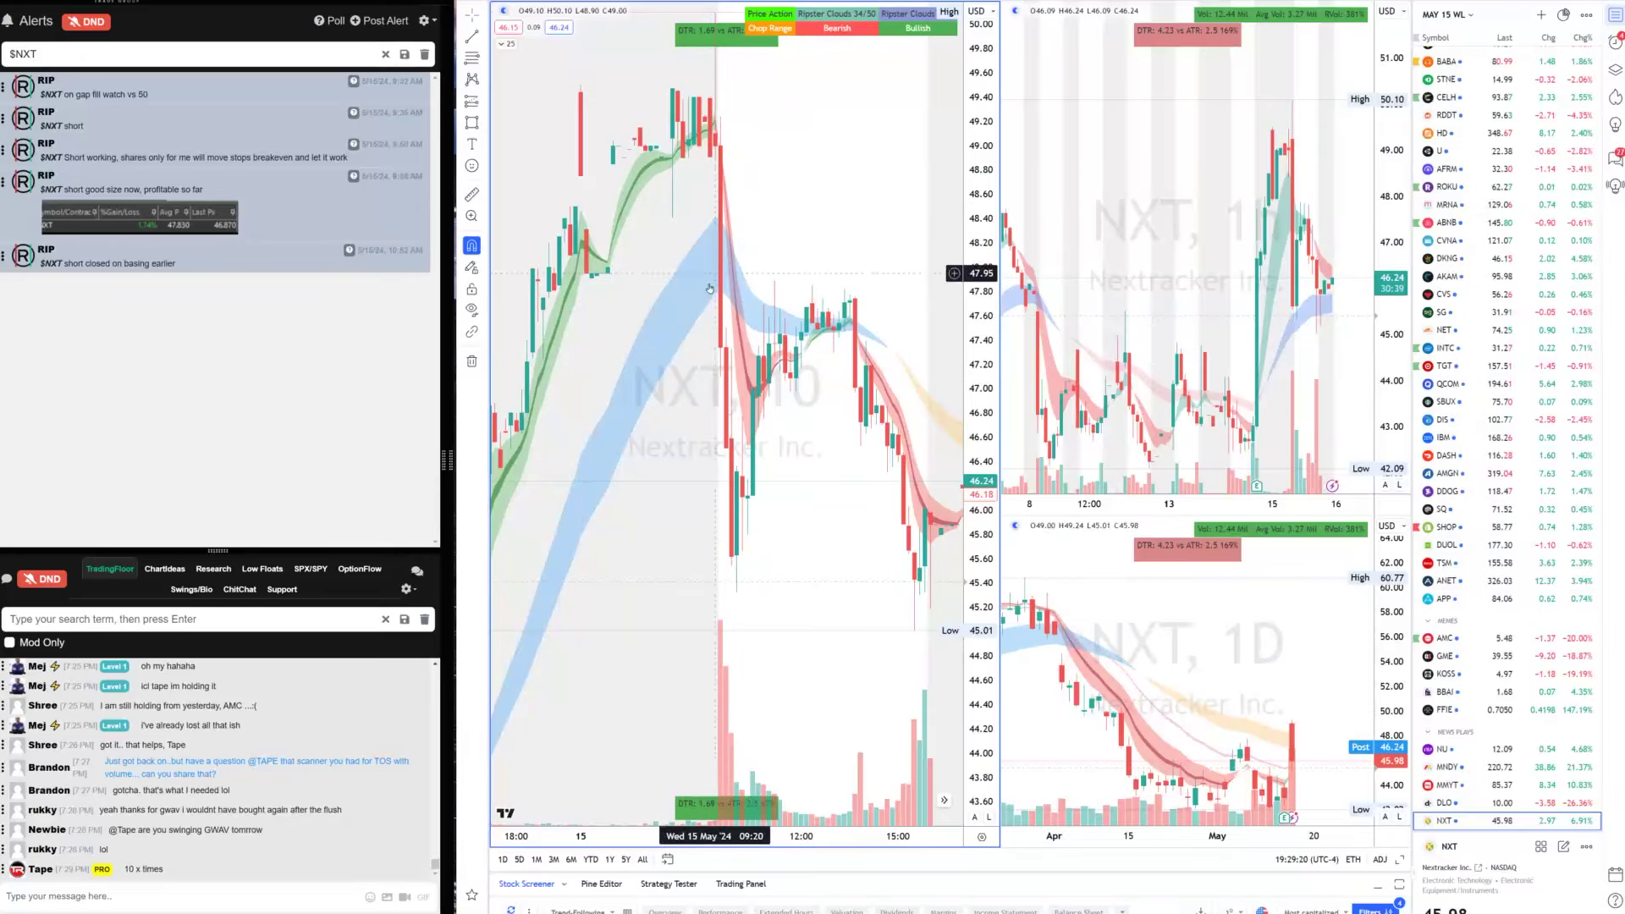
{"action": "left_click_drag", "start_coordinate": [150, 95], "coordinate": [40, 95]}
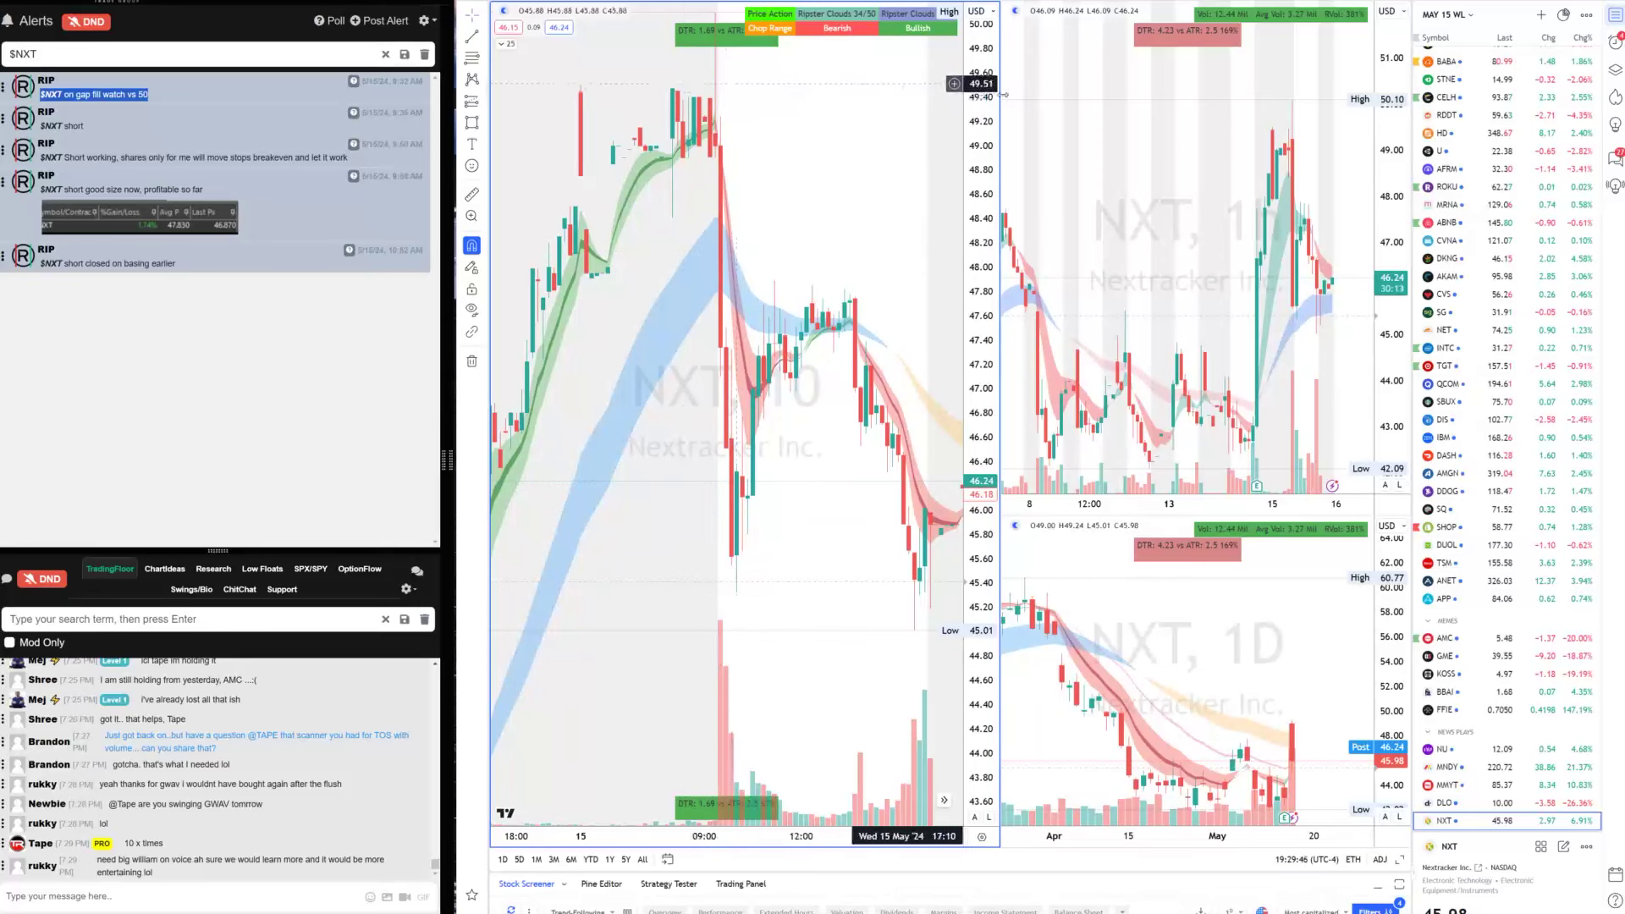
{"action": "left_click_drag", "start_coordinate": [980, 85], "coordinate": [980, 174]}
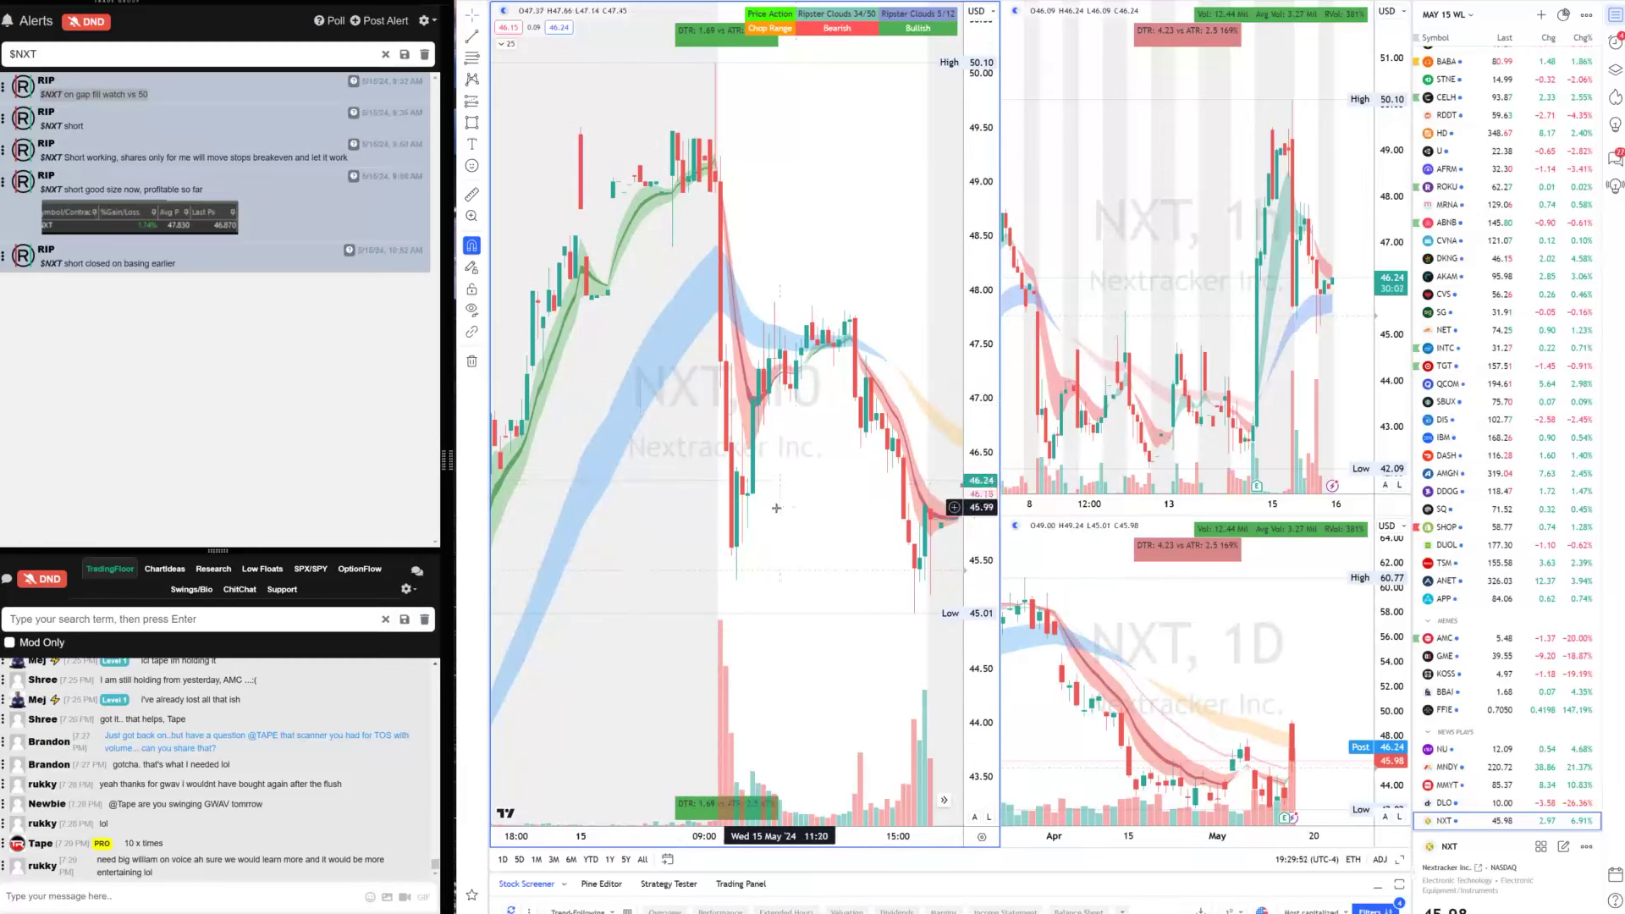
{"action": "left_click", "coordinate": [903, 333]}
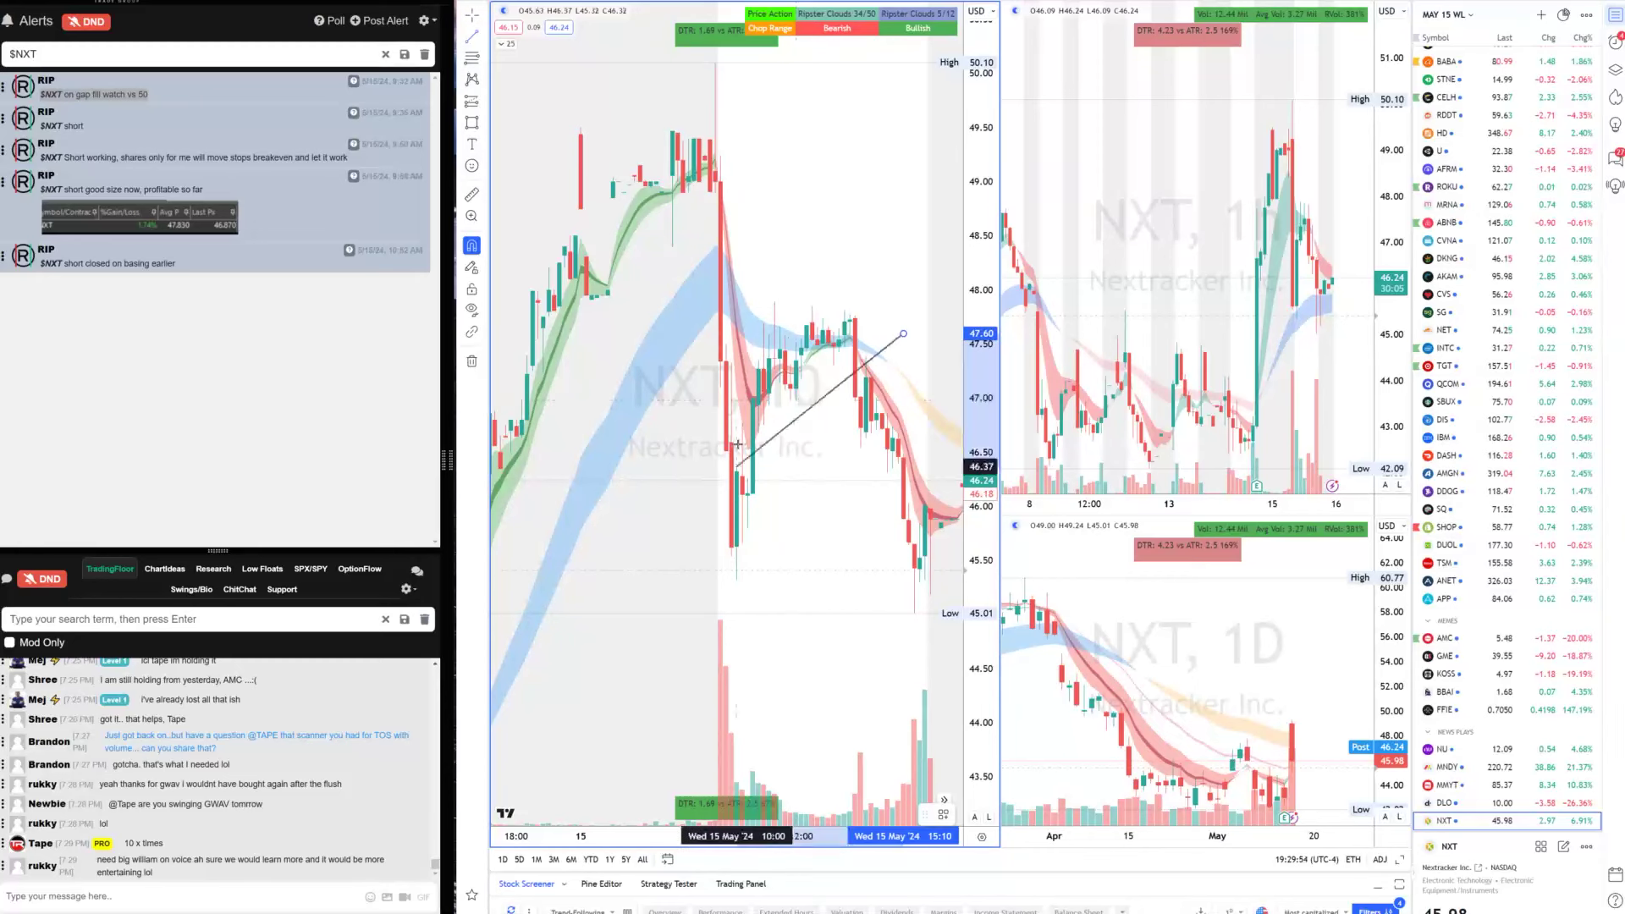
{"action": "left_click", "coordinate": [730, 441]}
{"action": "right_click", "coordinate": [731, 440]}
Filter the trading chat for rgv and dismiss the trend line's options menu
{"action": "left_click", "coordinate": [192, 621]}
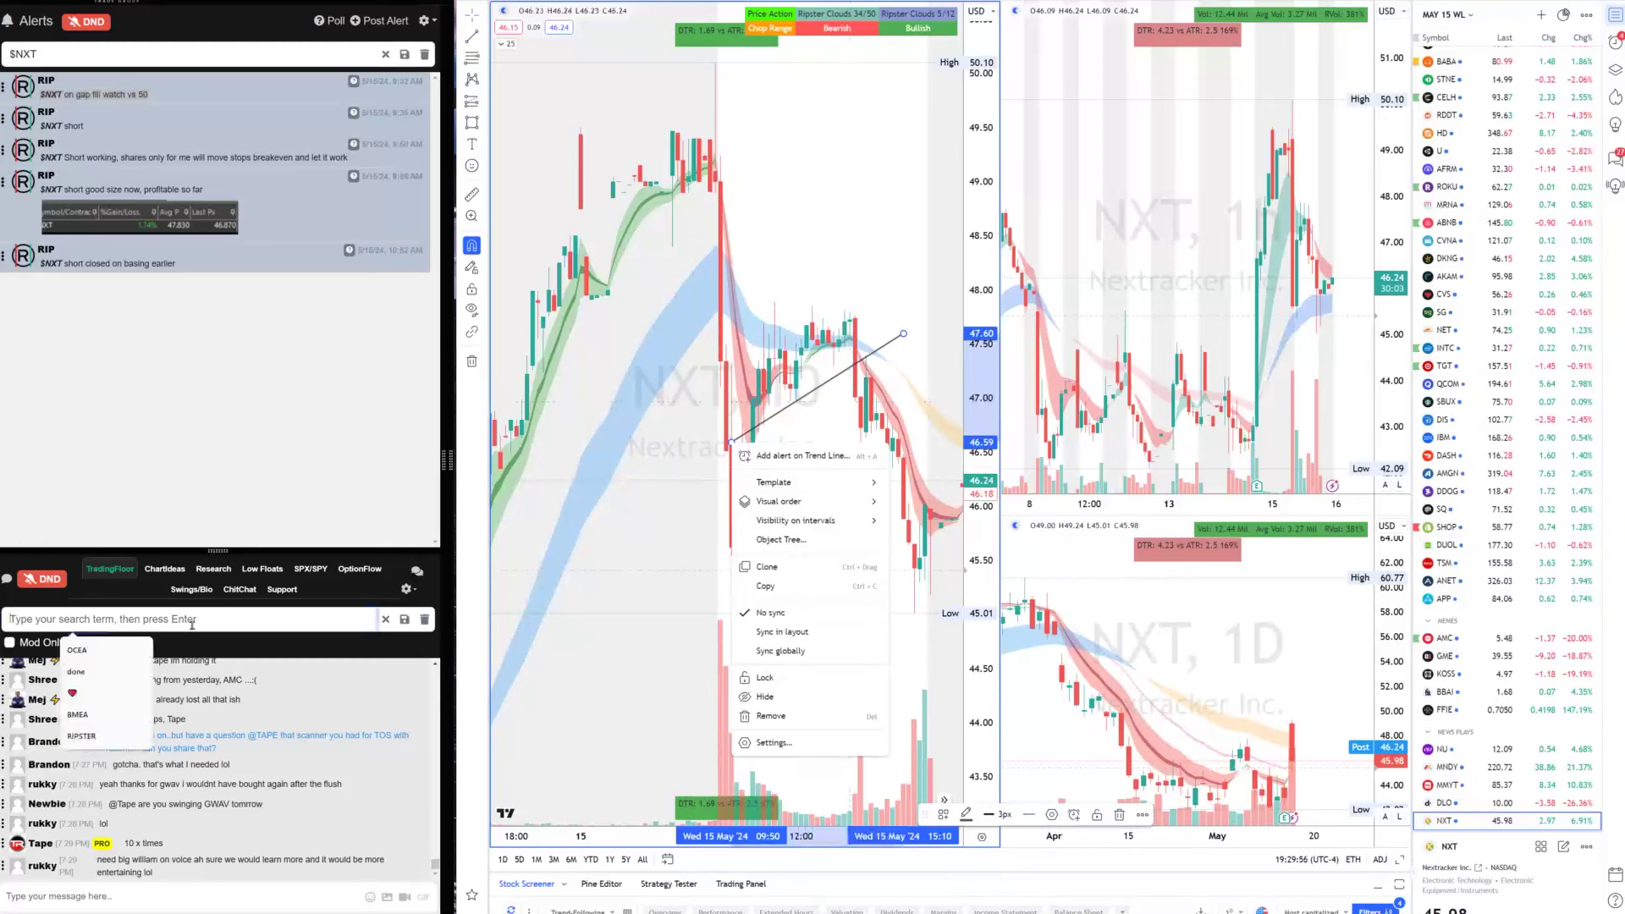
{"action": "type", "text": "rg"}
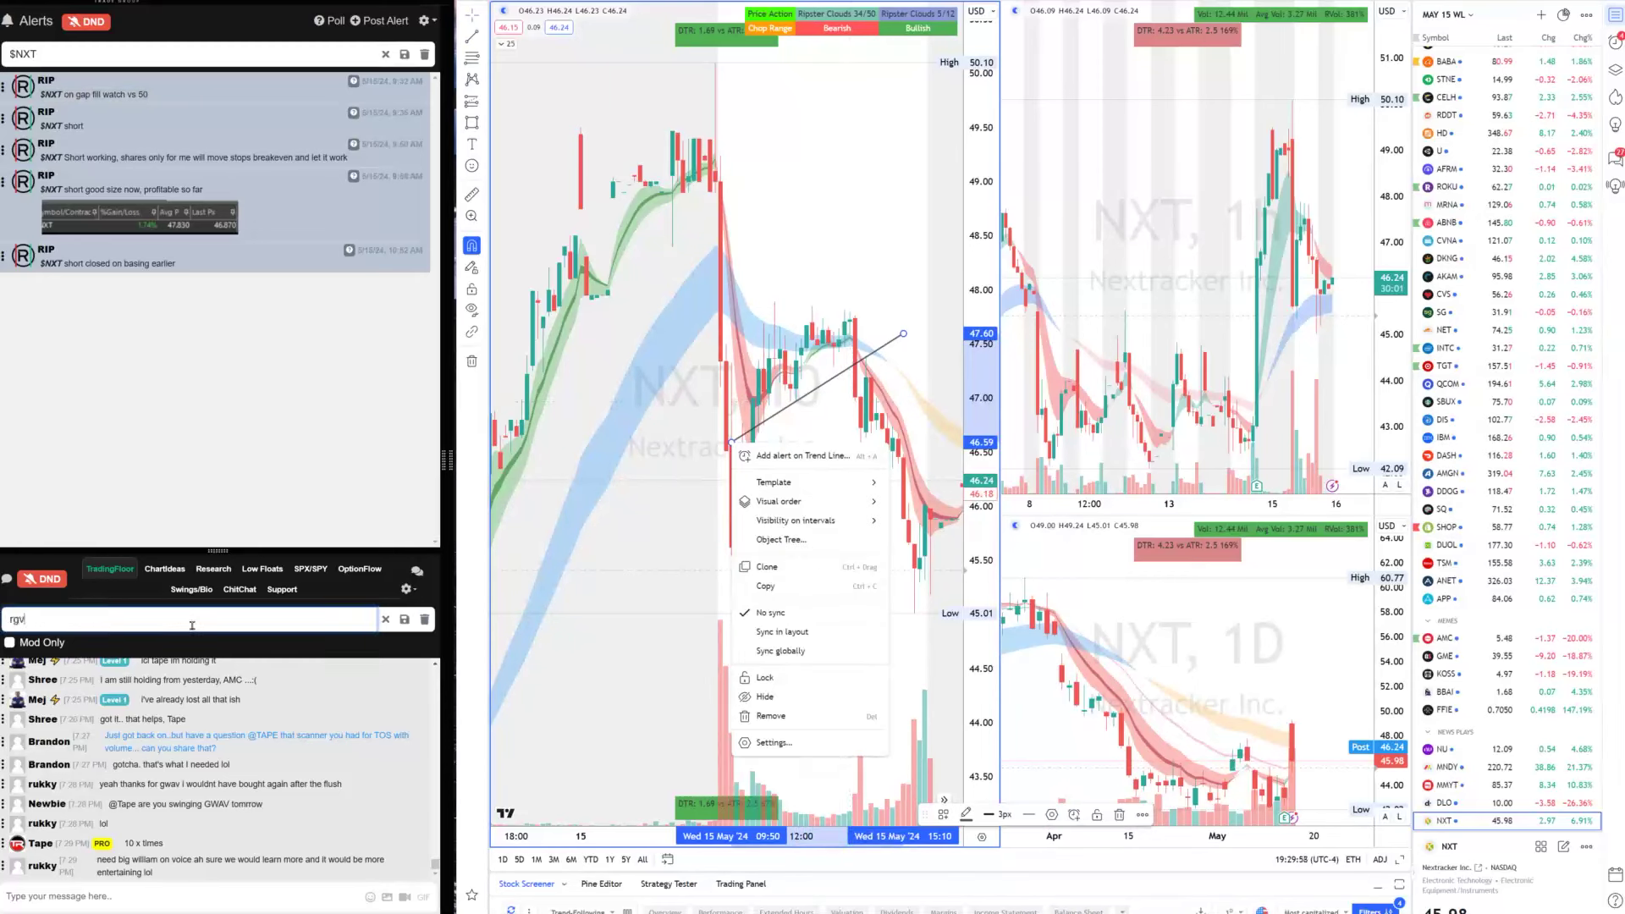
{"action": "type", "text": "v"}
{"action": "scroll", "coordinate": [260, 809], "scroll_direction": "up", "scroll_amount": 3}
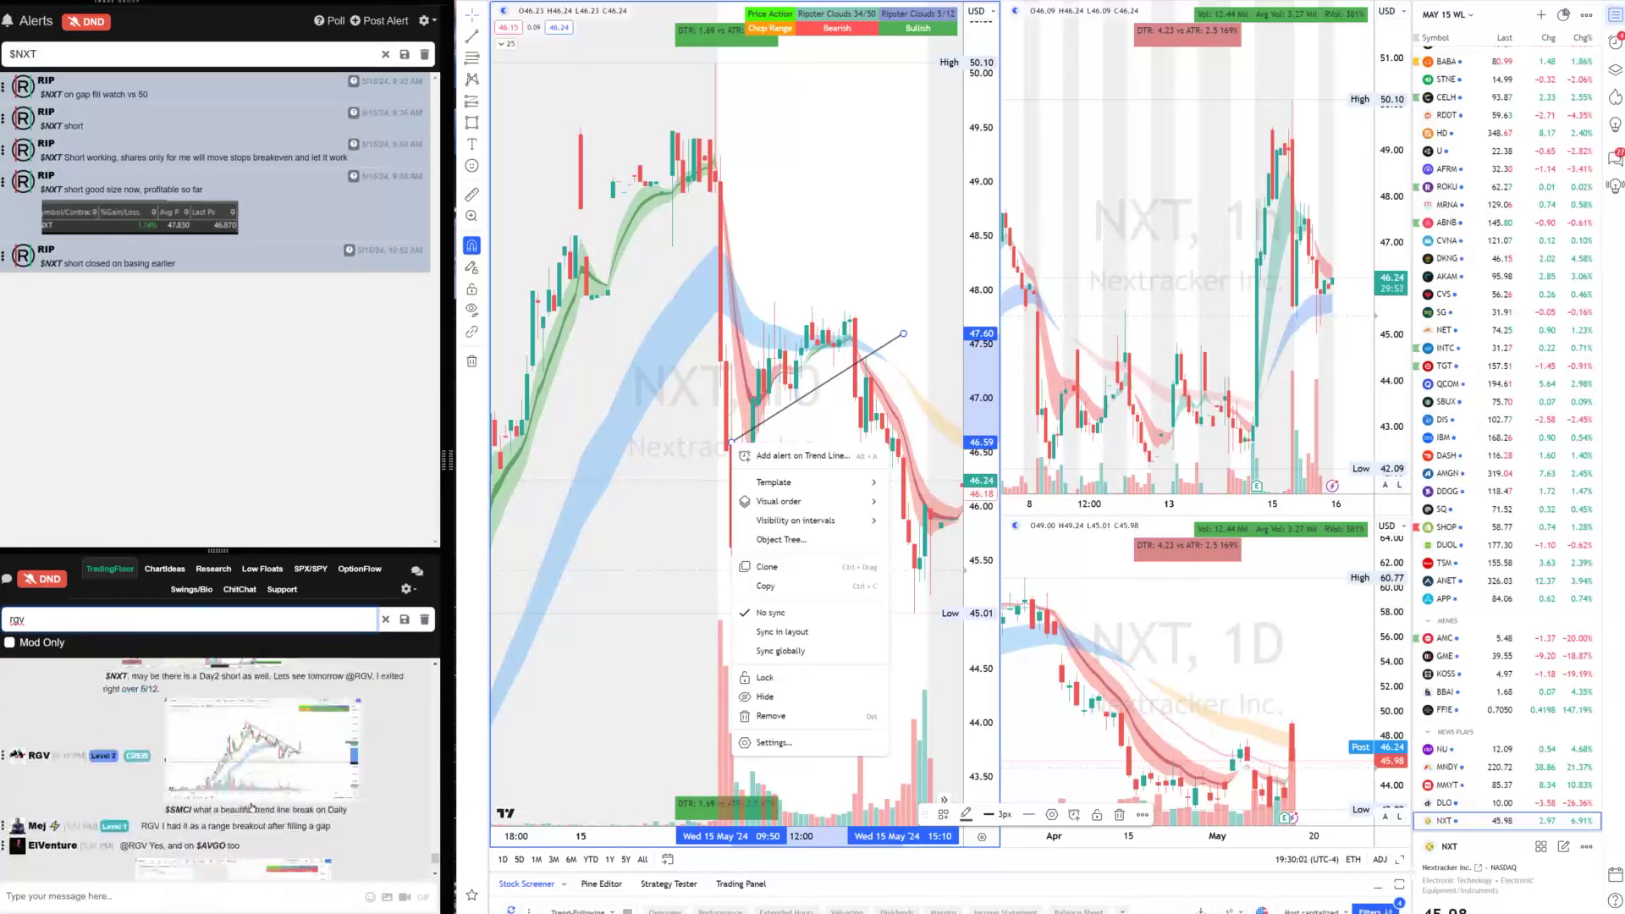
{"action": "left_click", "coordinate": [565, 569]}
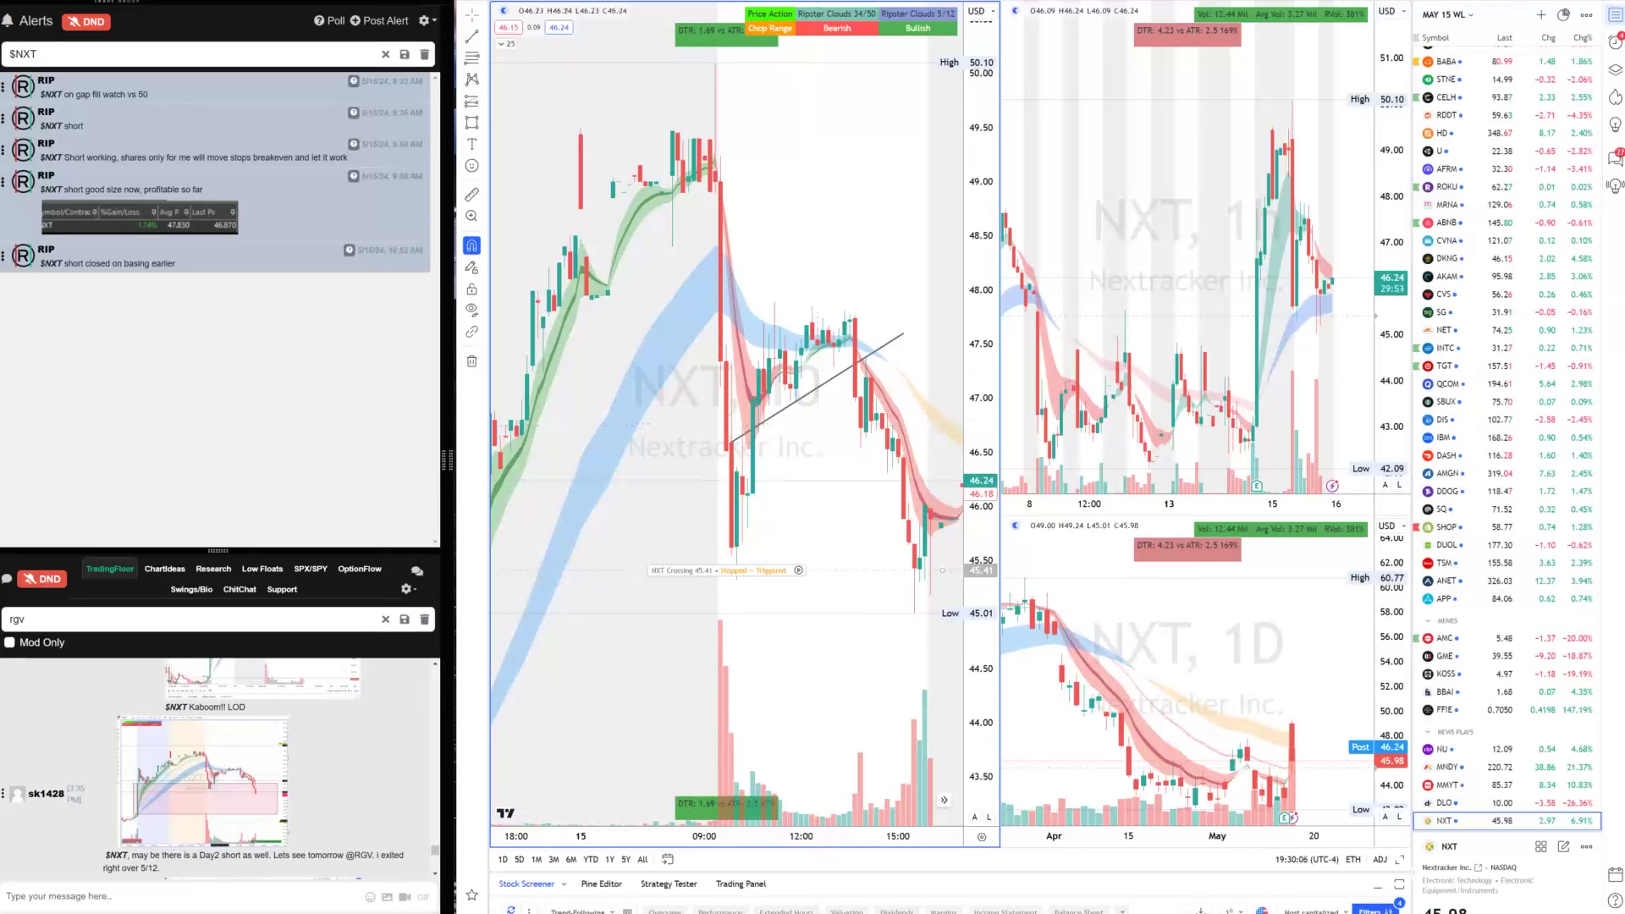
{"action": "left_click_drag", "start_coordinate": [435, 850], "coordinate": [435, 836]}
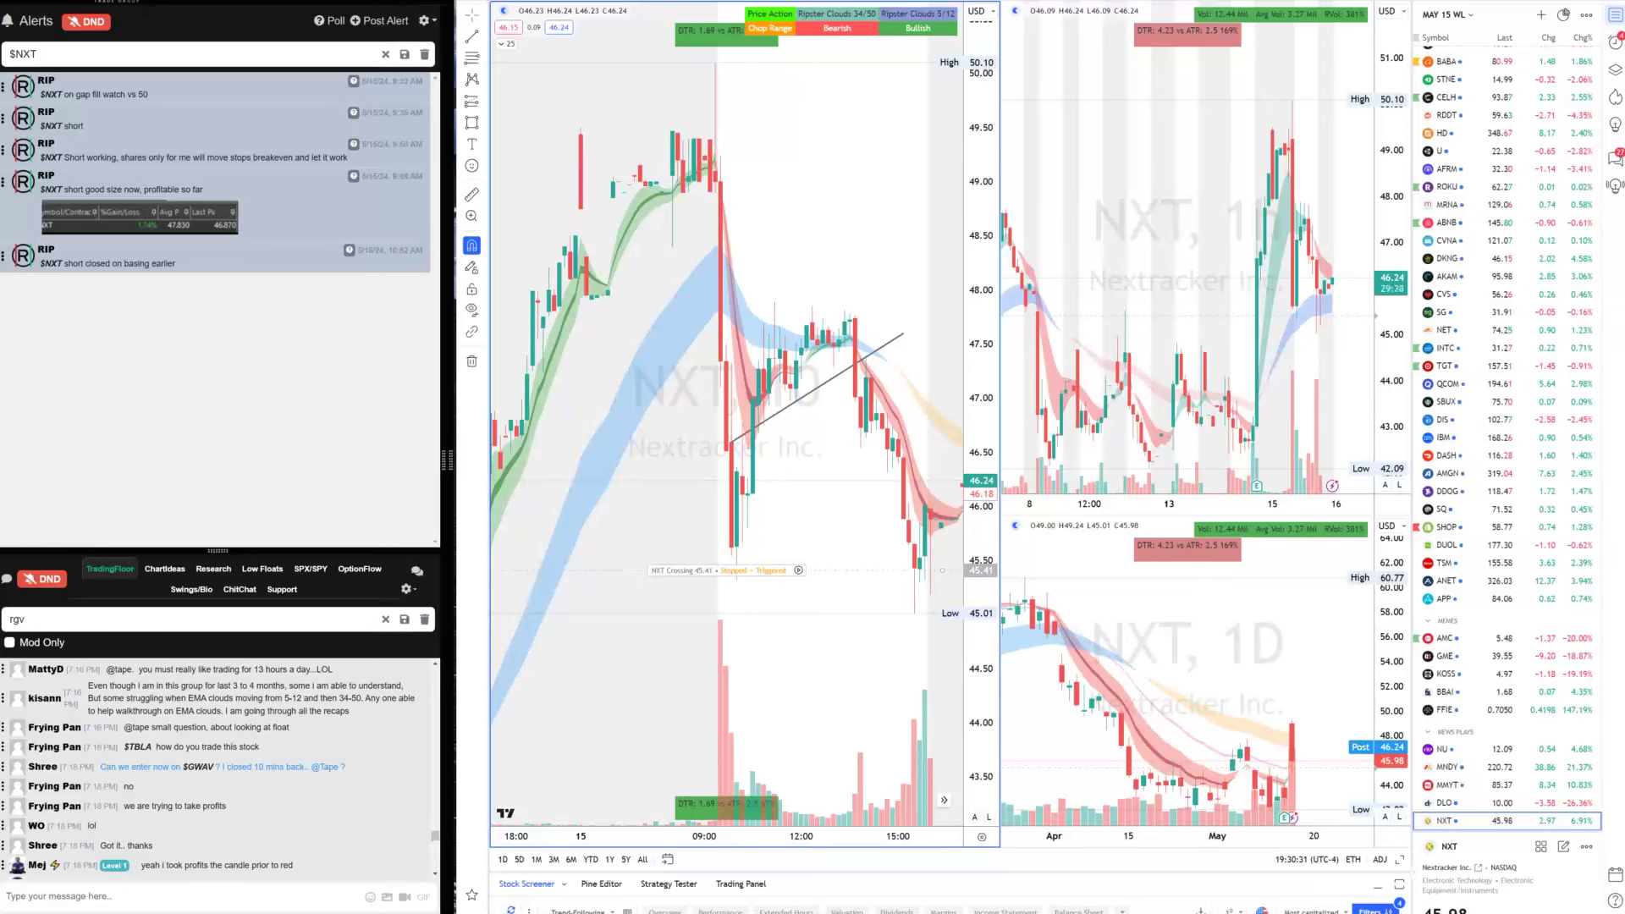
Load CRWD into all charts, filter alerts to $CRWD, and bring up News Plays
{"action": "type", "text": "CR"}
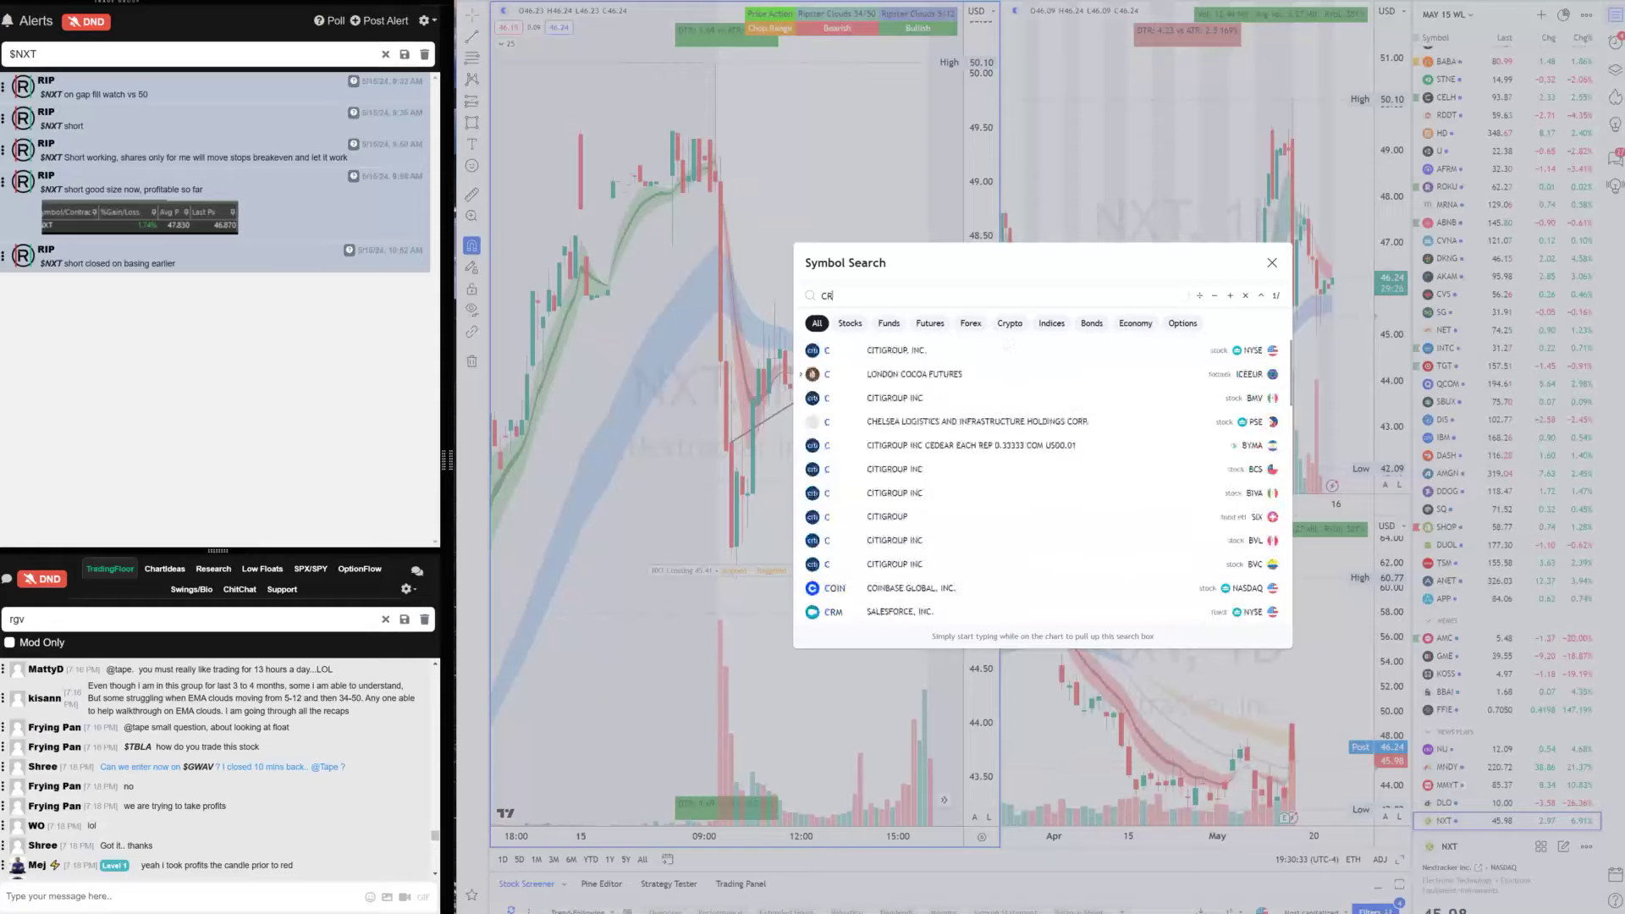
{"action": "type", "text": "WD"}
{"action": "key", "text": "Return"}
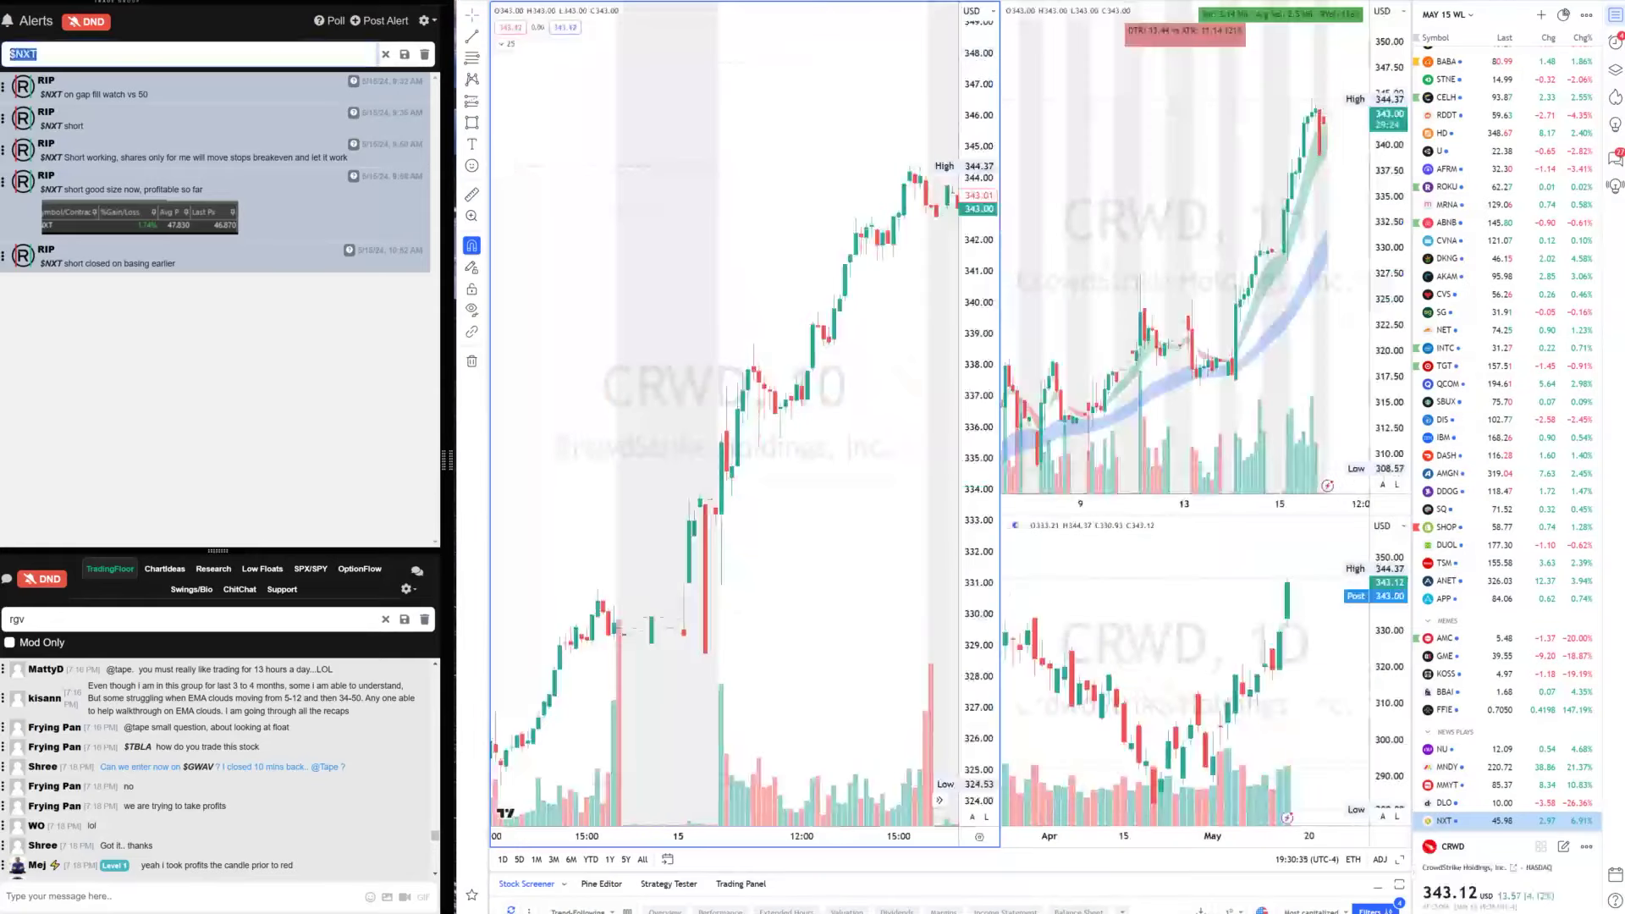
{"action": "type", "text": "$CRWD"}
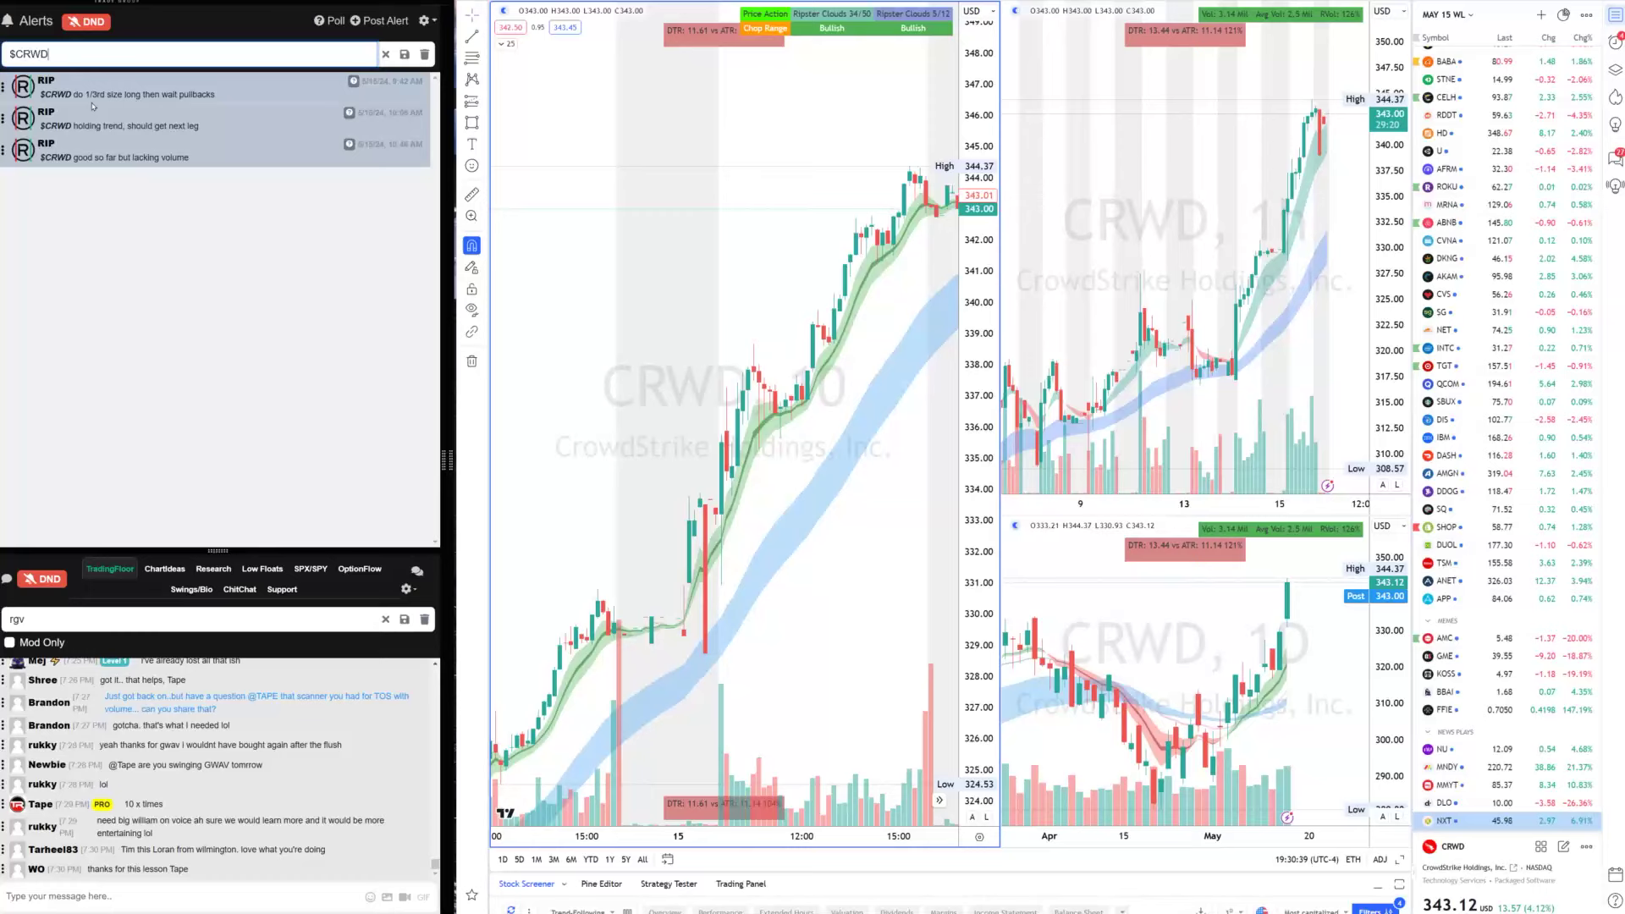
{"action": "mouse_move", "coordinate": [681, 912]}
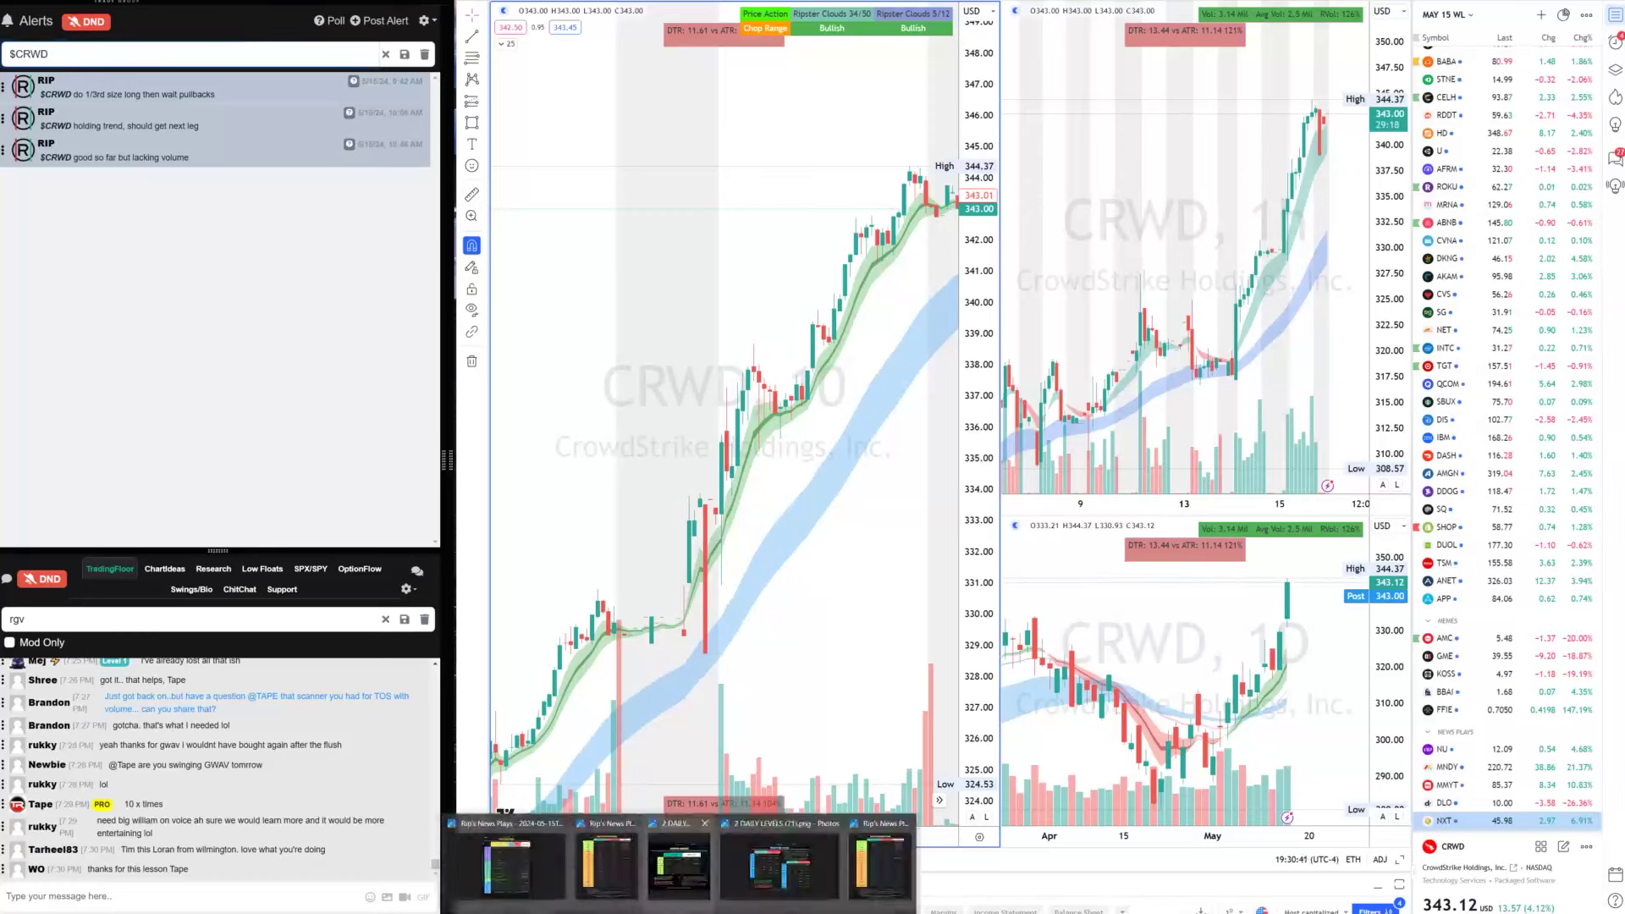
{"action": "left_click", "coordinate": [510, 865]}
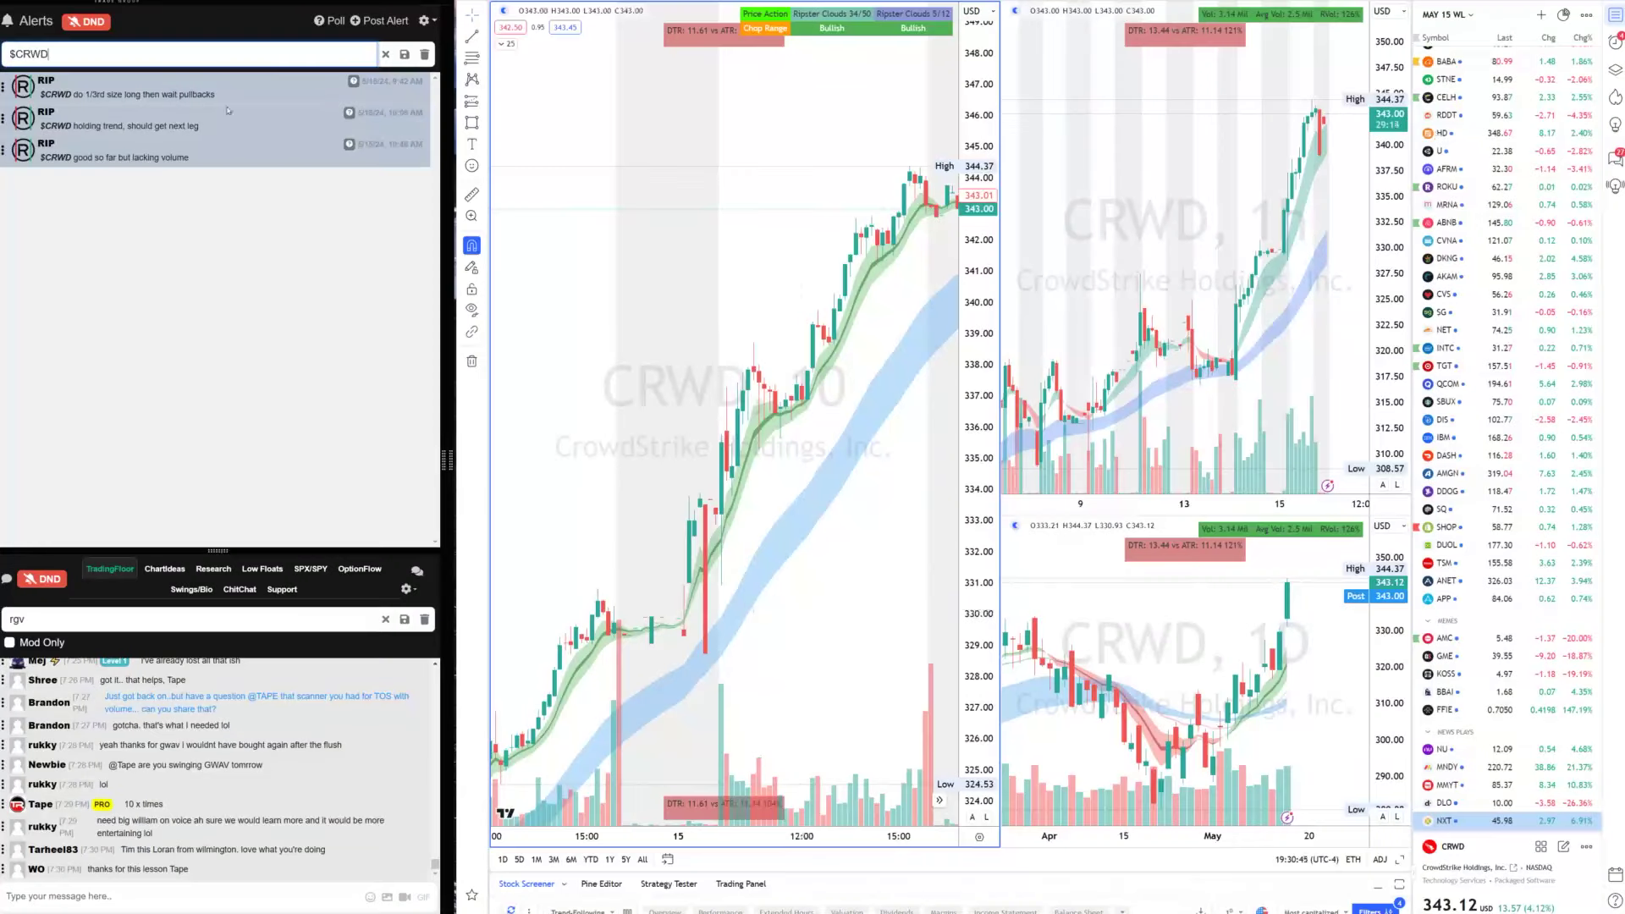
Highlight the three CRWD alerts and start, then cancel, a trend line on the 10-minute chart
{"action": "left_click_drag", "start_coordinate": [247, 95], "coordinate": [46, 94]}
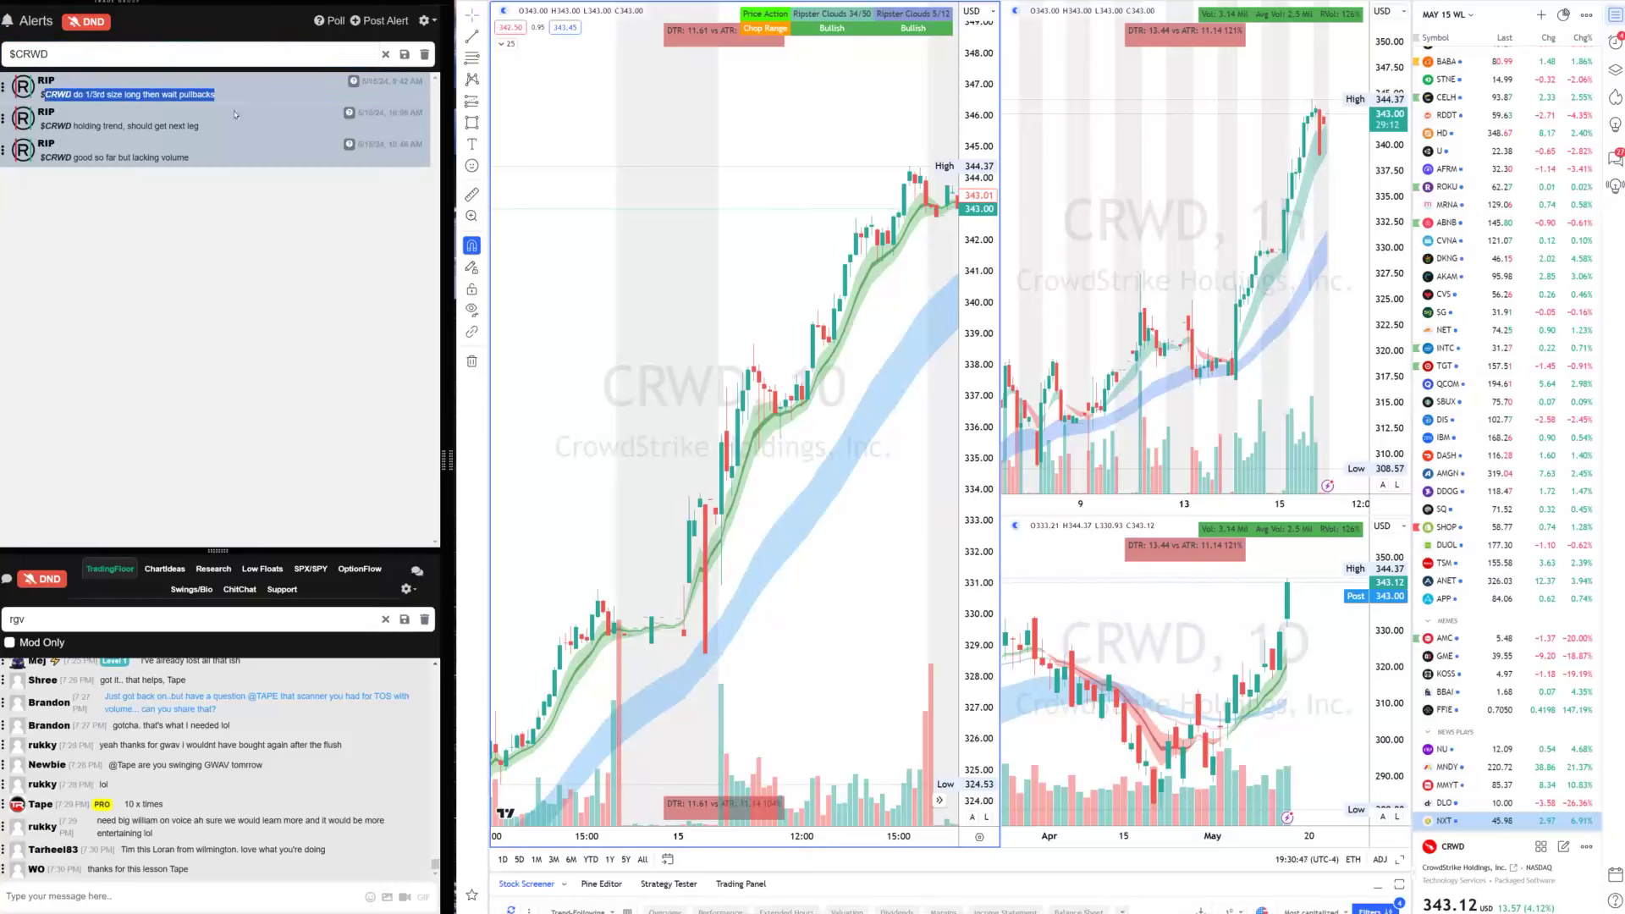
{"action": "left_click_drag", "start_coordinate": [213, 163], "coordinate": [102, 82]}
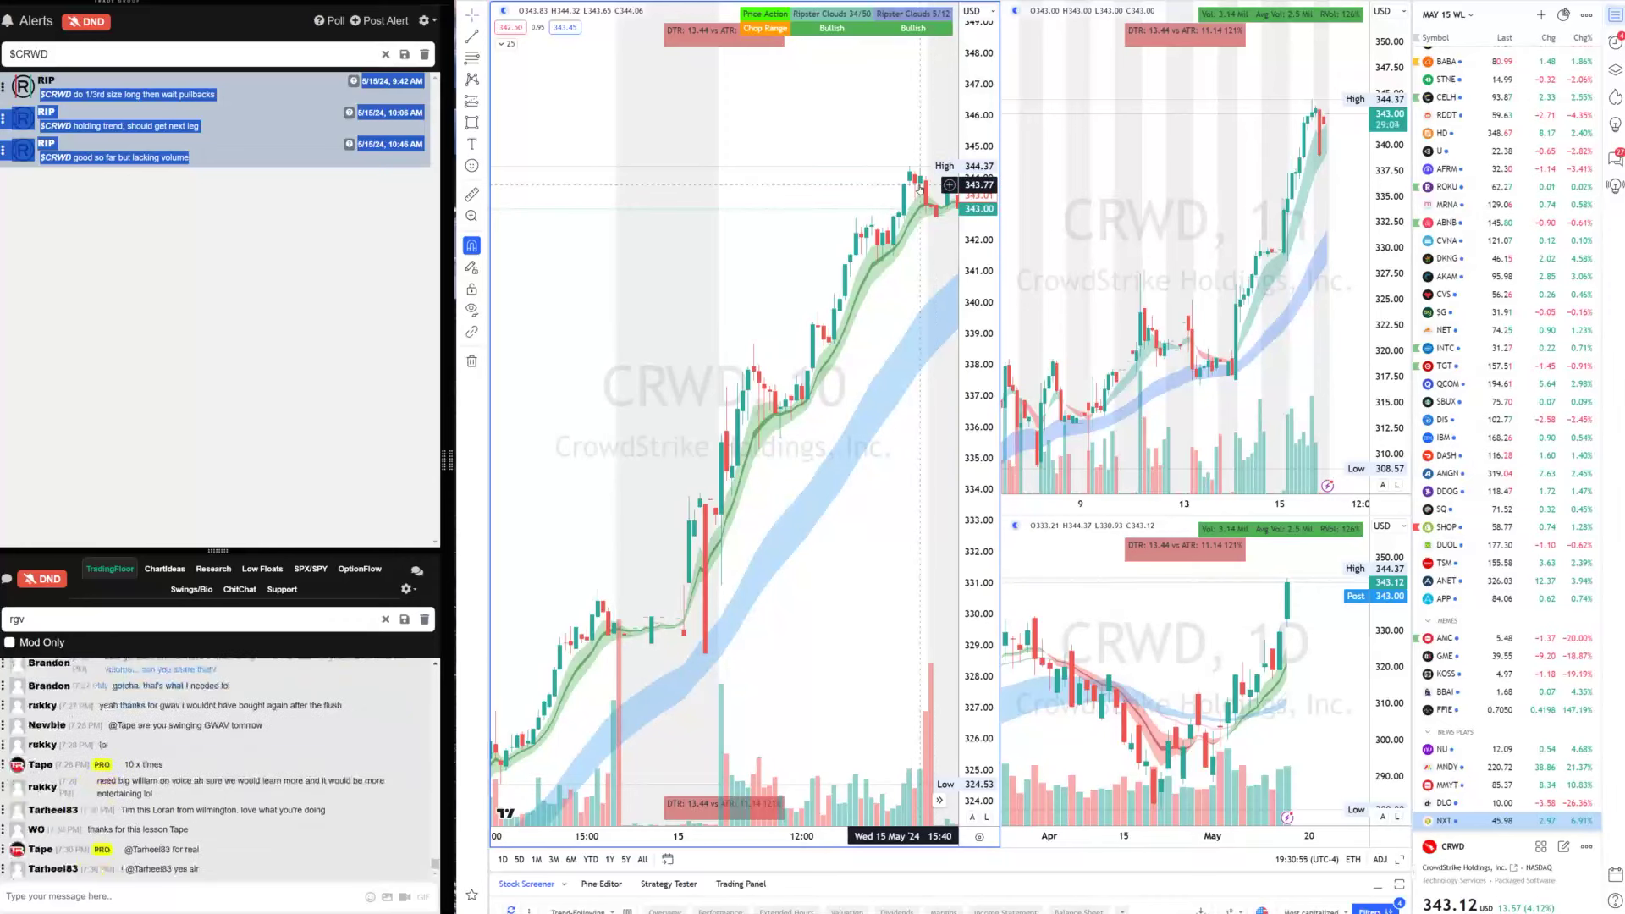
{"action": "left_click", "coordinate": [471, 36]}
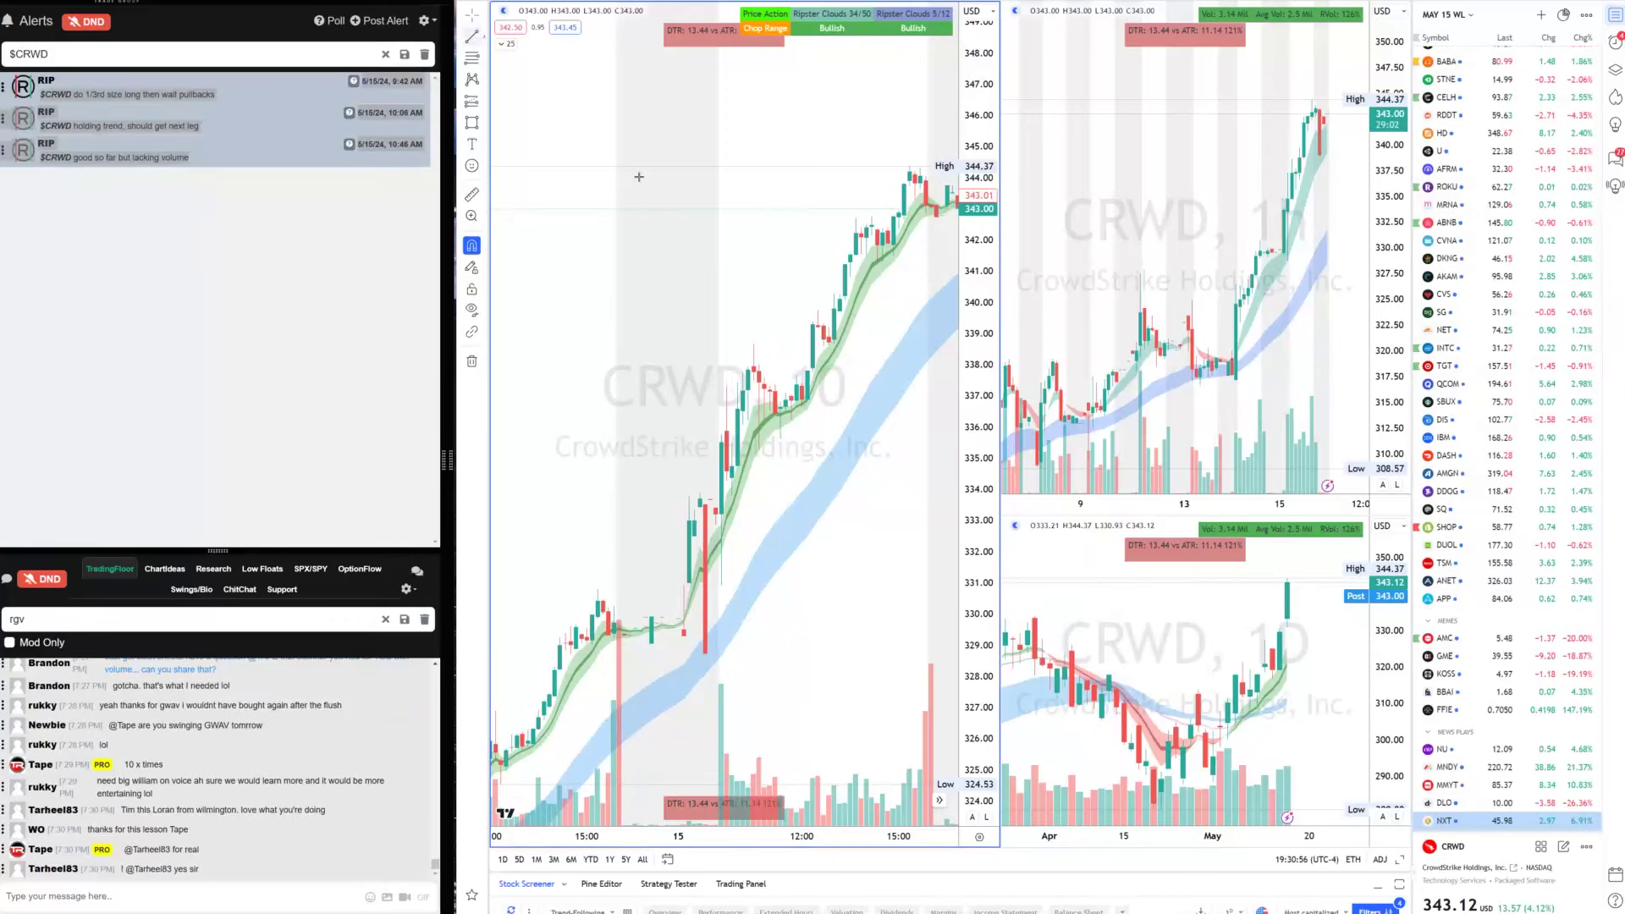
{"action": "left_click", "coordinate": [727, 349]}
{"action": "key", "text": "Escape"}
Search the chat for crwd, then clear the filter and give the alerts panel more room
{"action": "double_click", "coordinate": [202, 622]}
{"action": "type", "text": "crwd"}
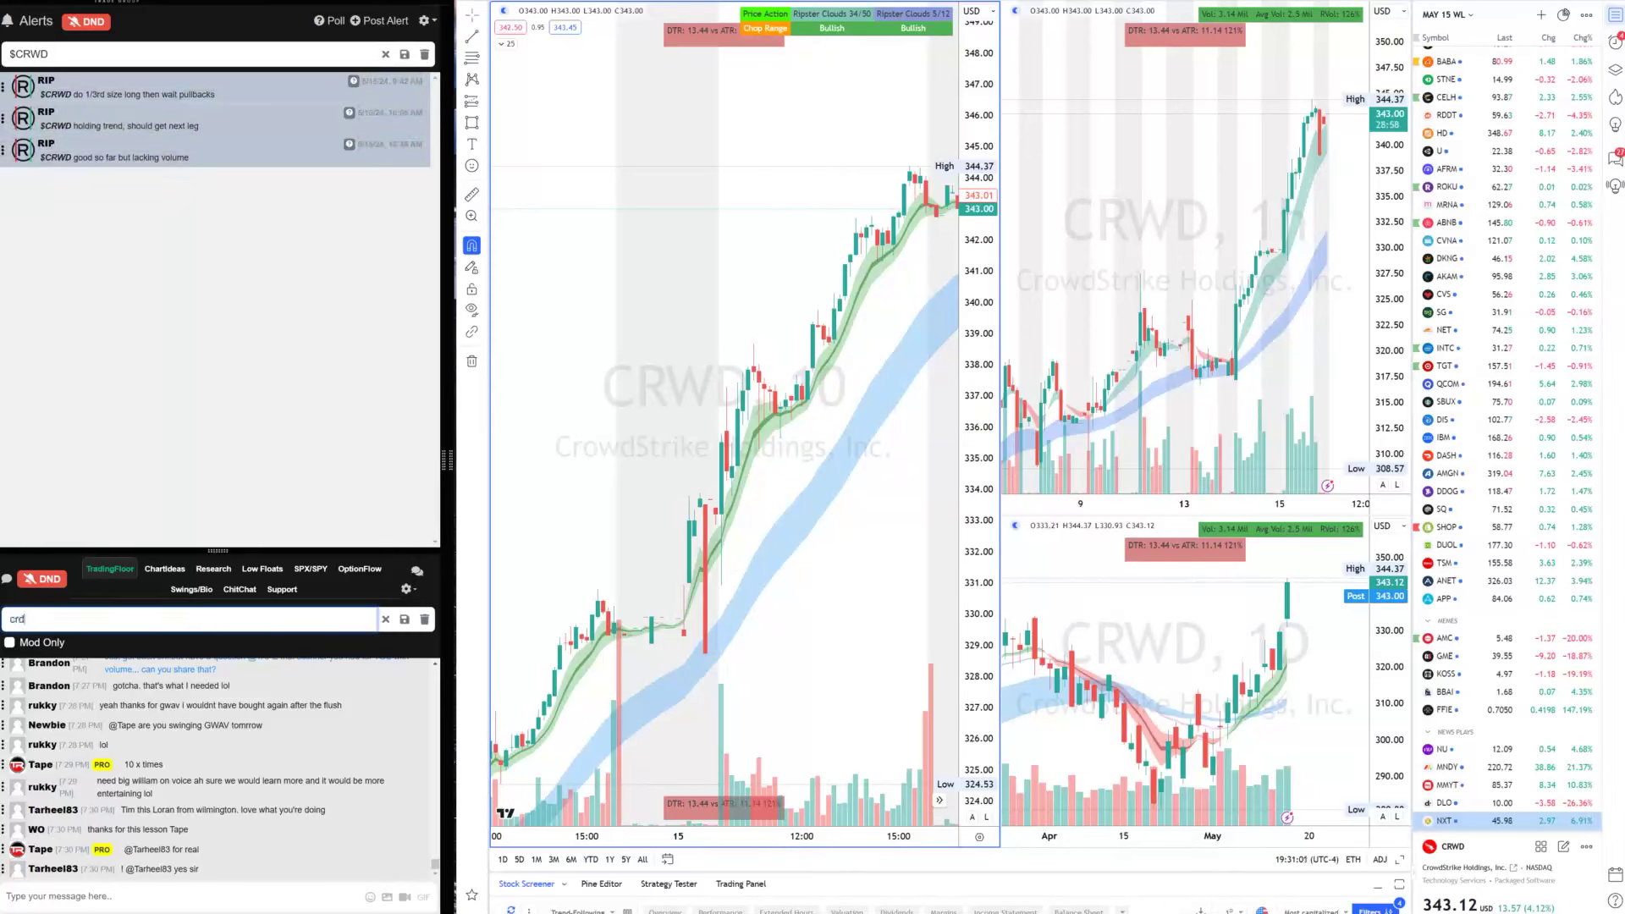
{"action": "key", "text": "BackSpace"}
{"action": "type", "text": "wd"}
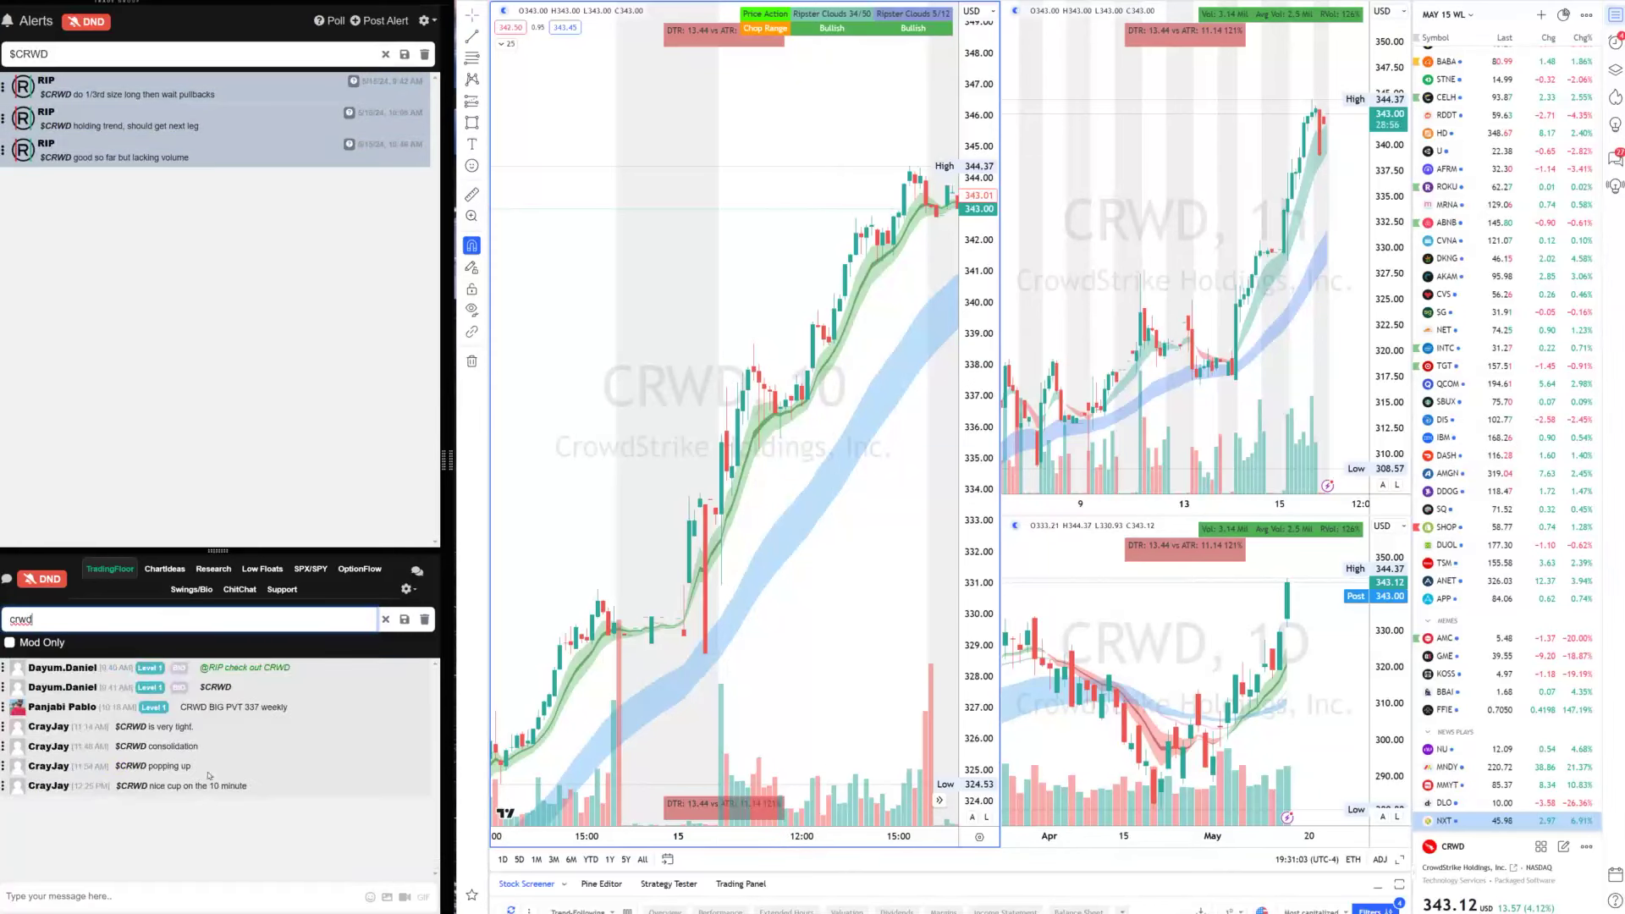
{"action": "left_click", "coordinate": [379, 625]}
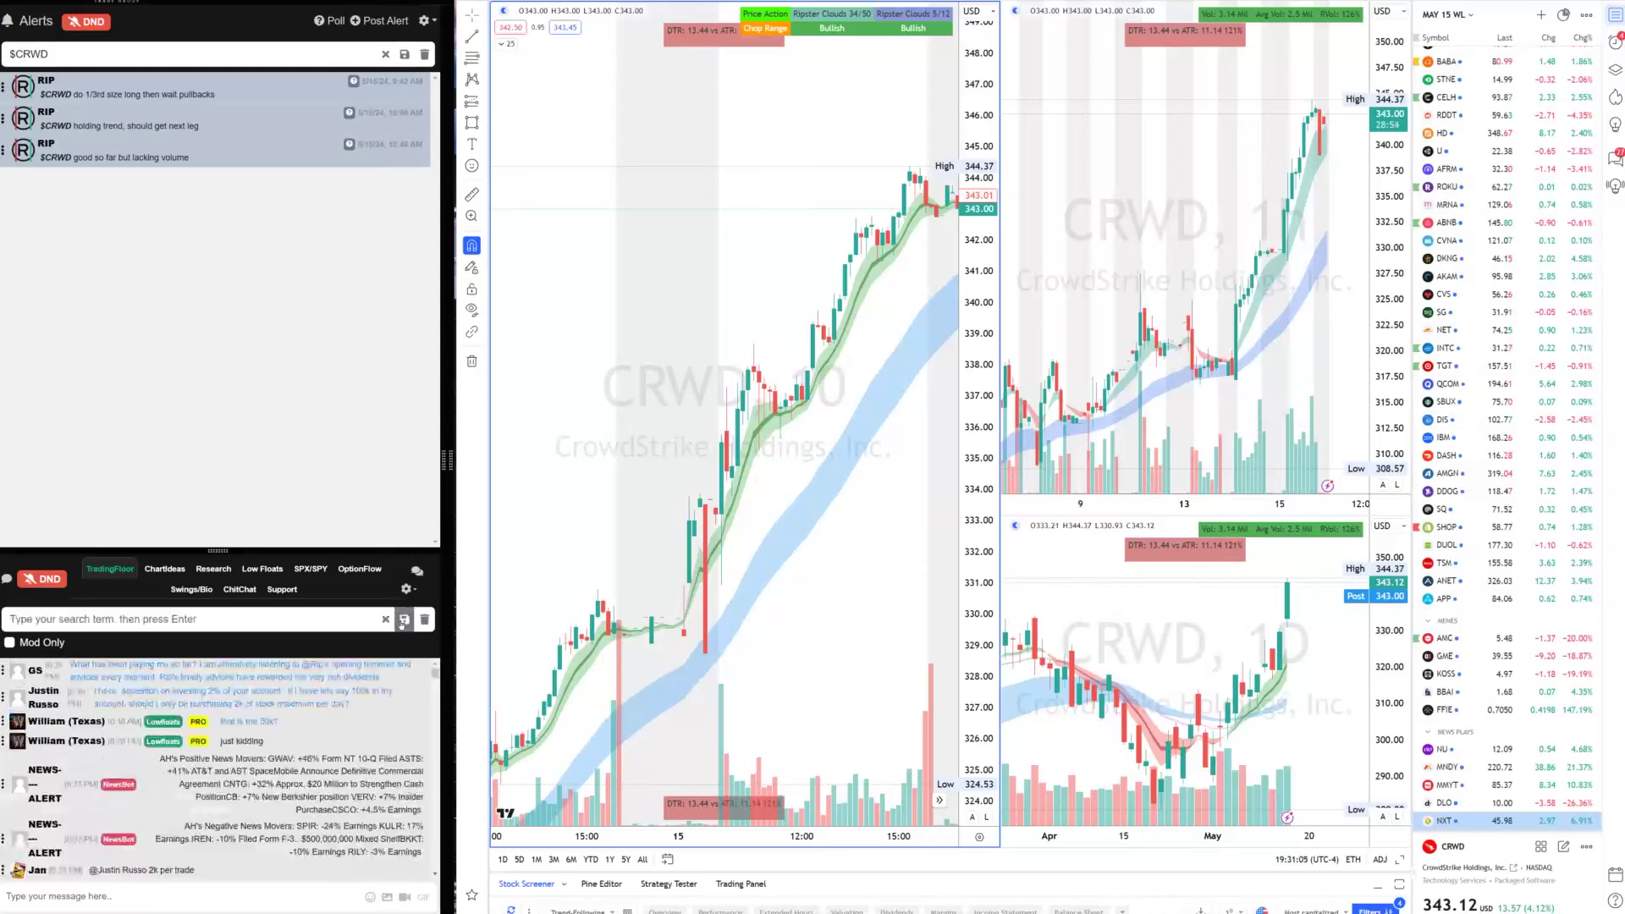
{"action": "left_click_drag", "start_coordinate": [207, 550], "coordinate": [207, 599]}
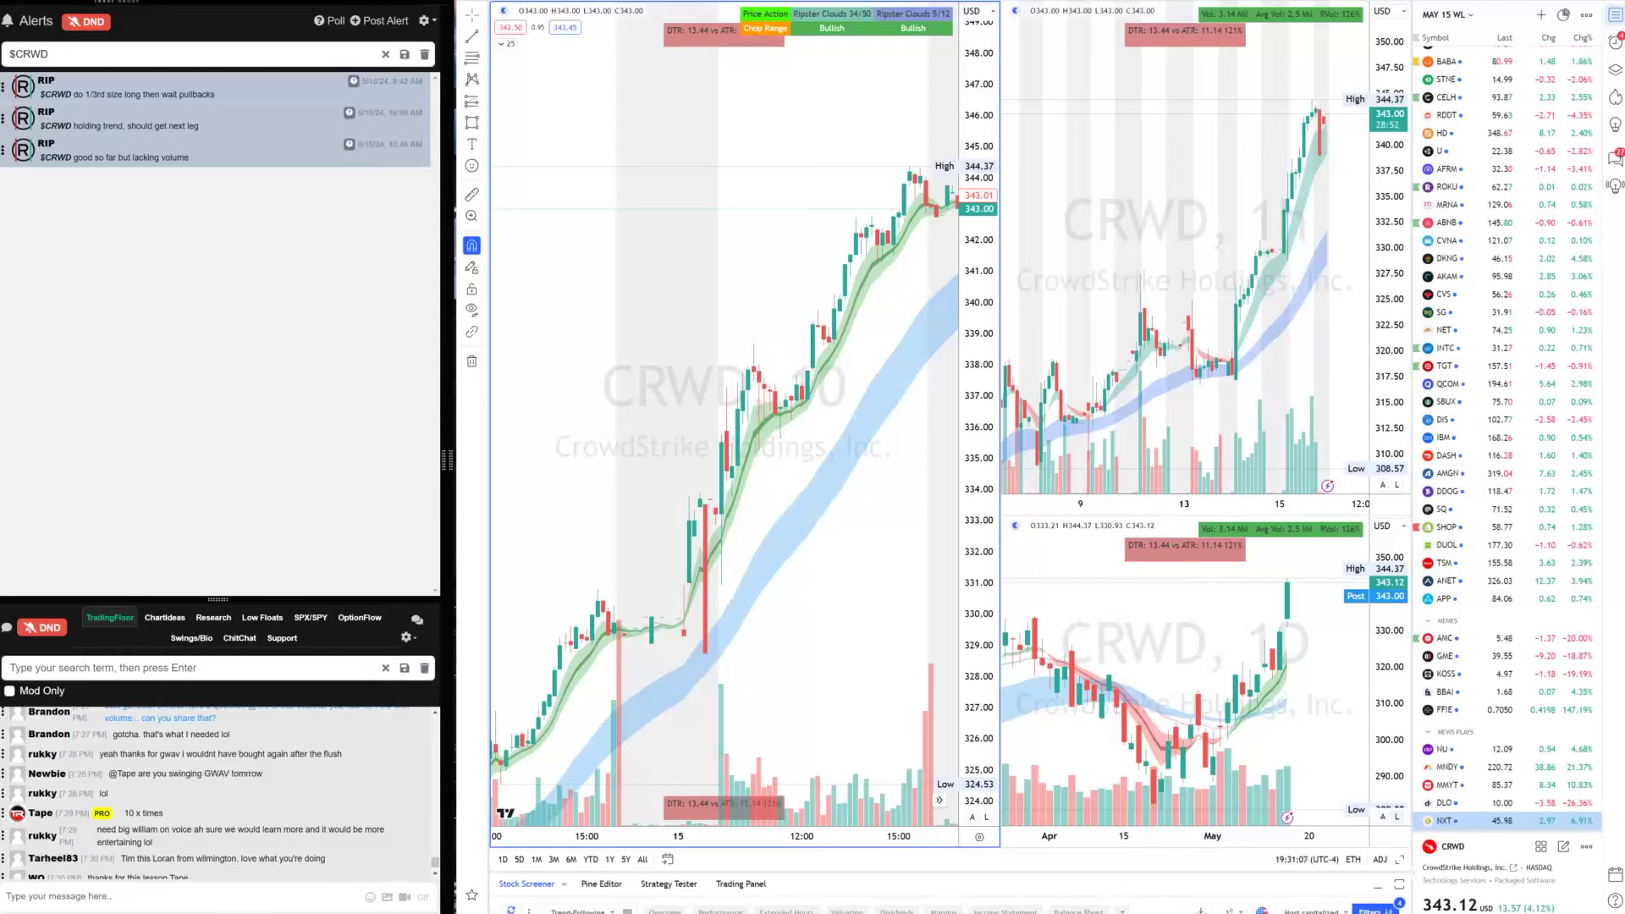
Load DELL on the charts and zoom out the daily chart to show more history
{"action": "type", "text": "dell"}
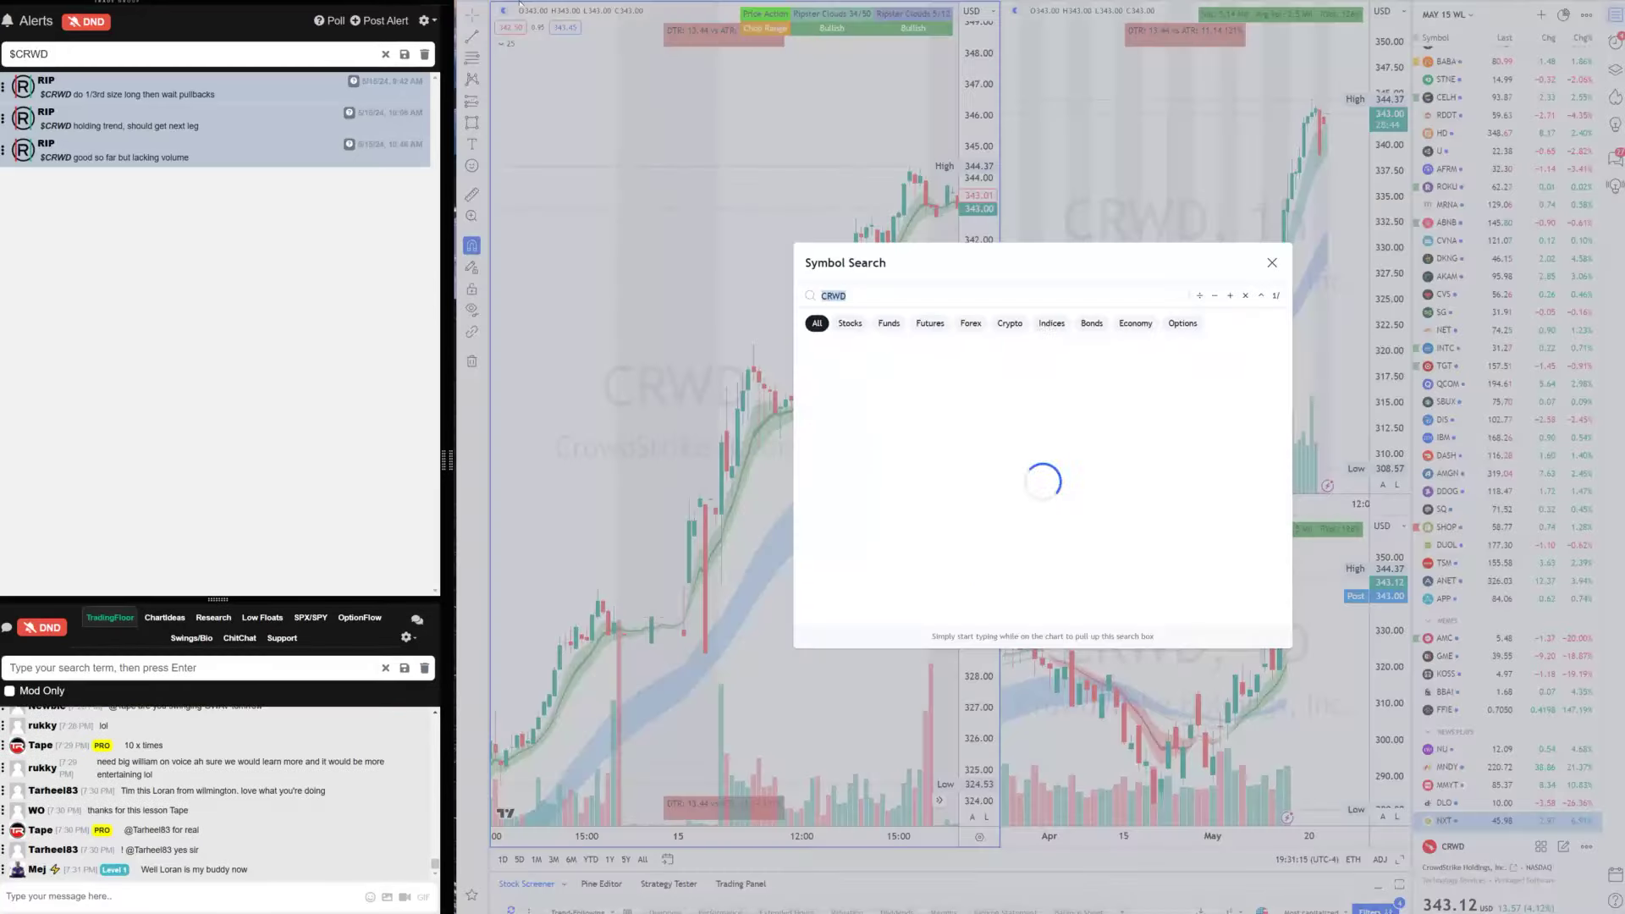
{"action": "key", "text": "Return"}
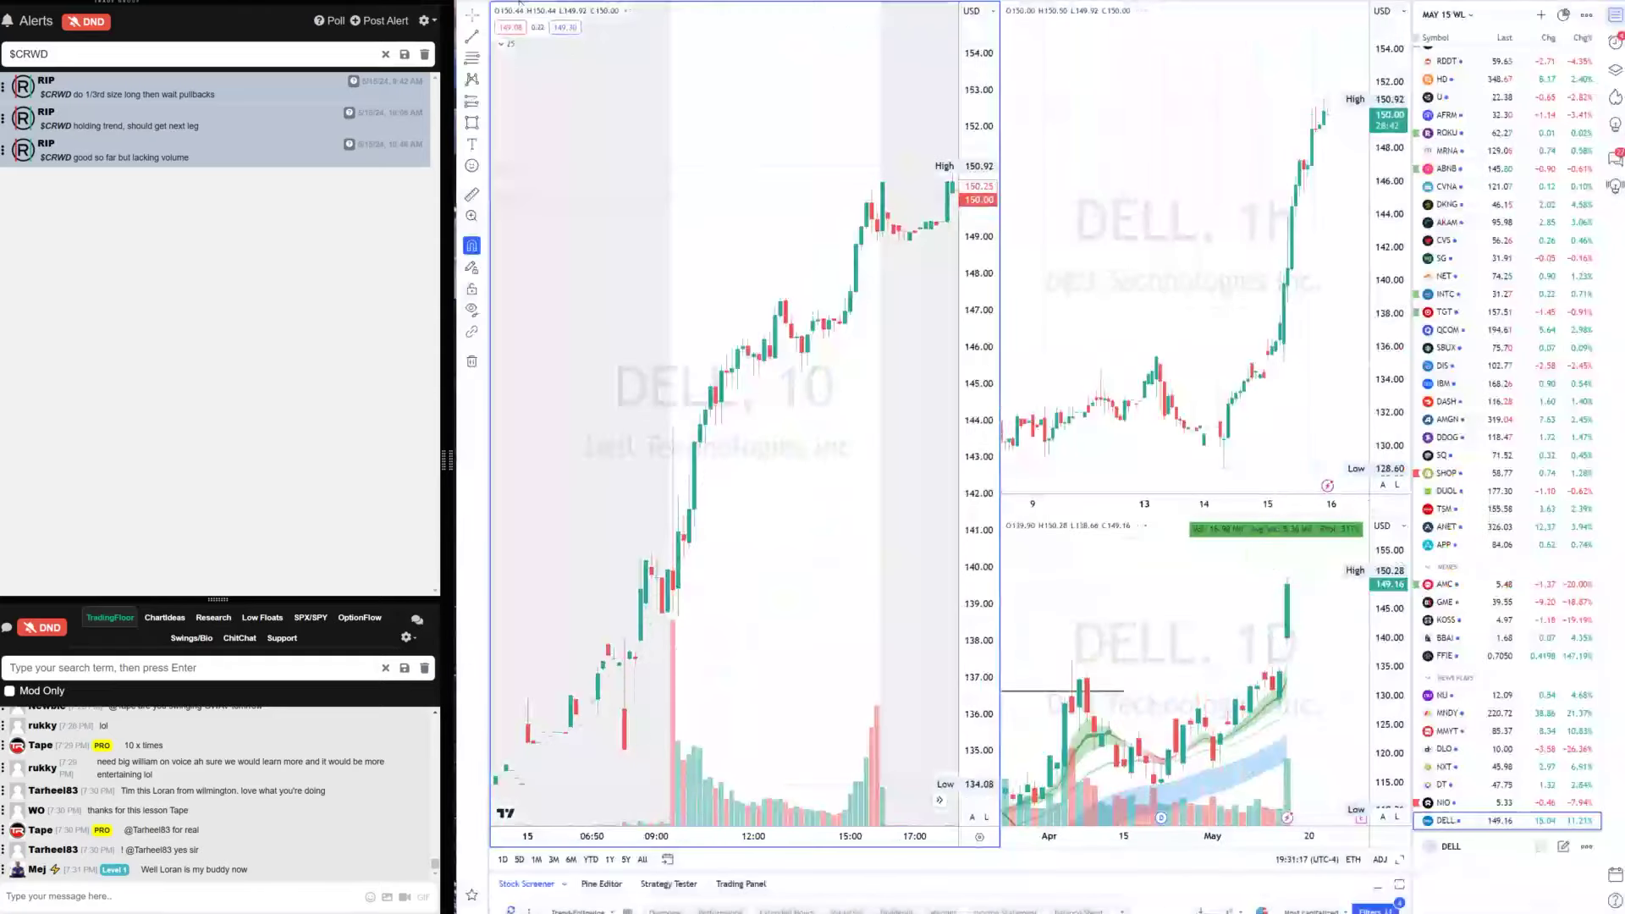
{"action": "scroll", "coordinate": [1237, 593], "scroll_direction": "down", "scroll_amount": 4}
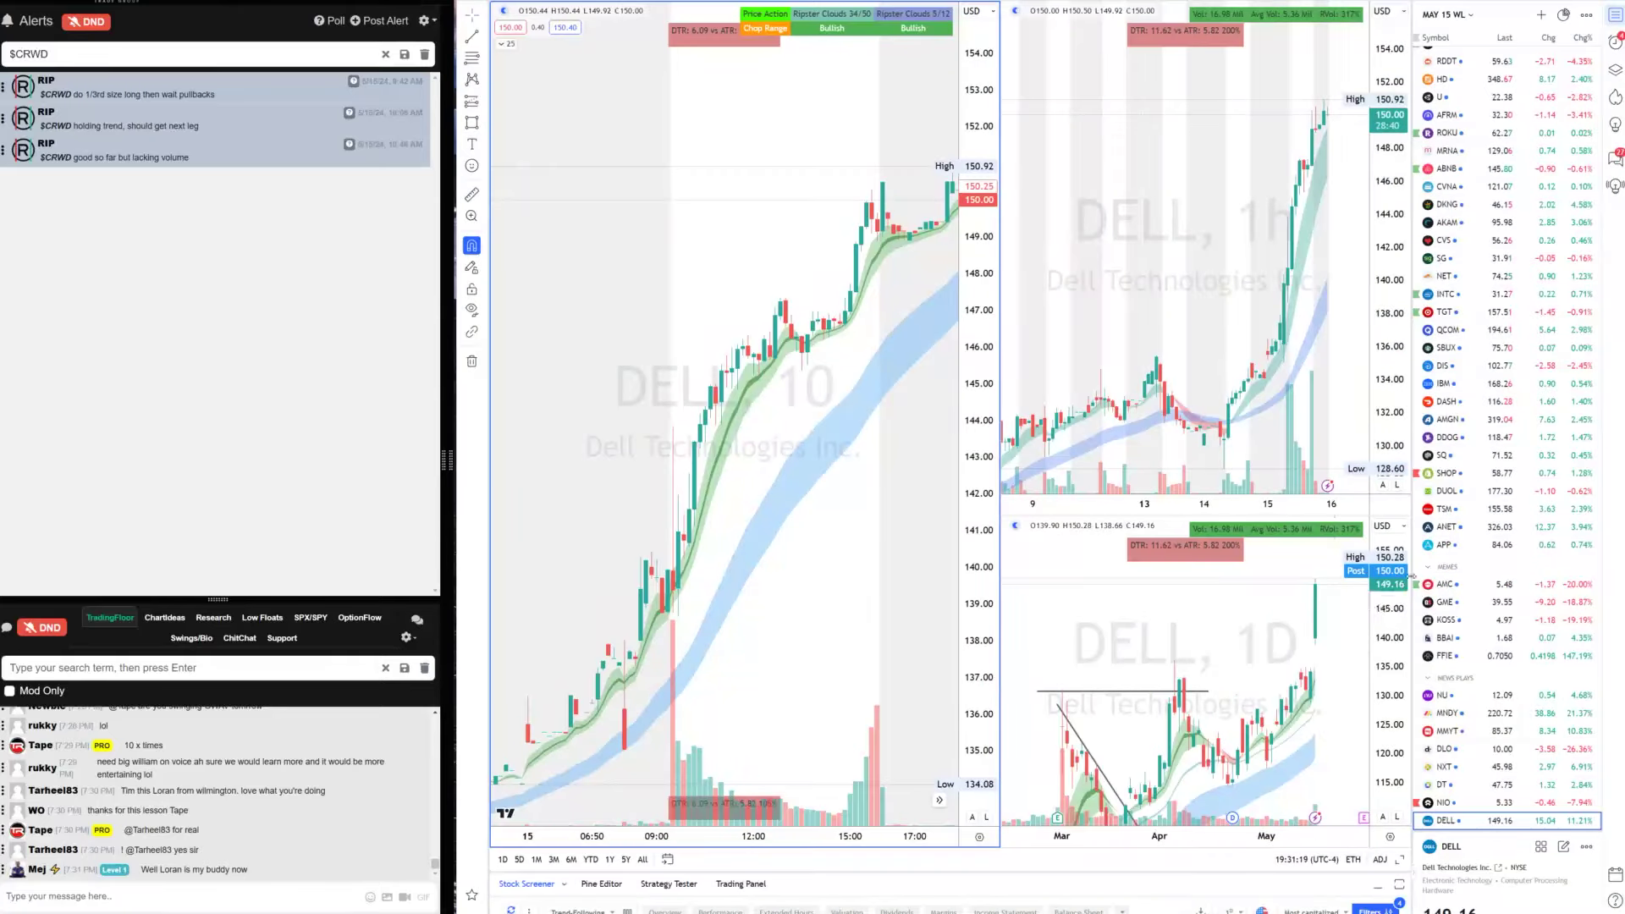
{"action": "left_click_drag", "start_coordinate": [1389, 602], "coordinate": [1389, 732]}
Draw a horizontal line at DELL's April high on the daily chart
{"action": "left_click", "coordinate": [472, 37]}
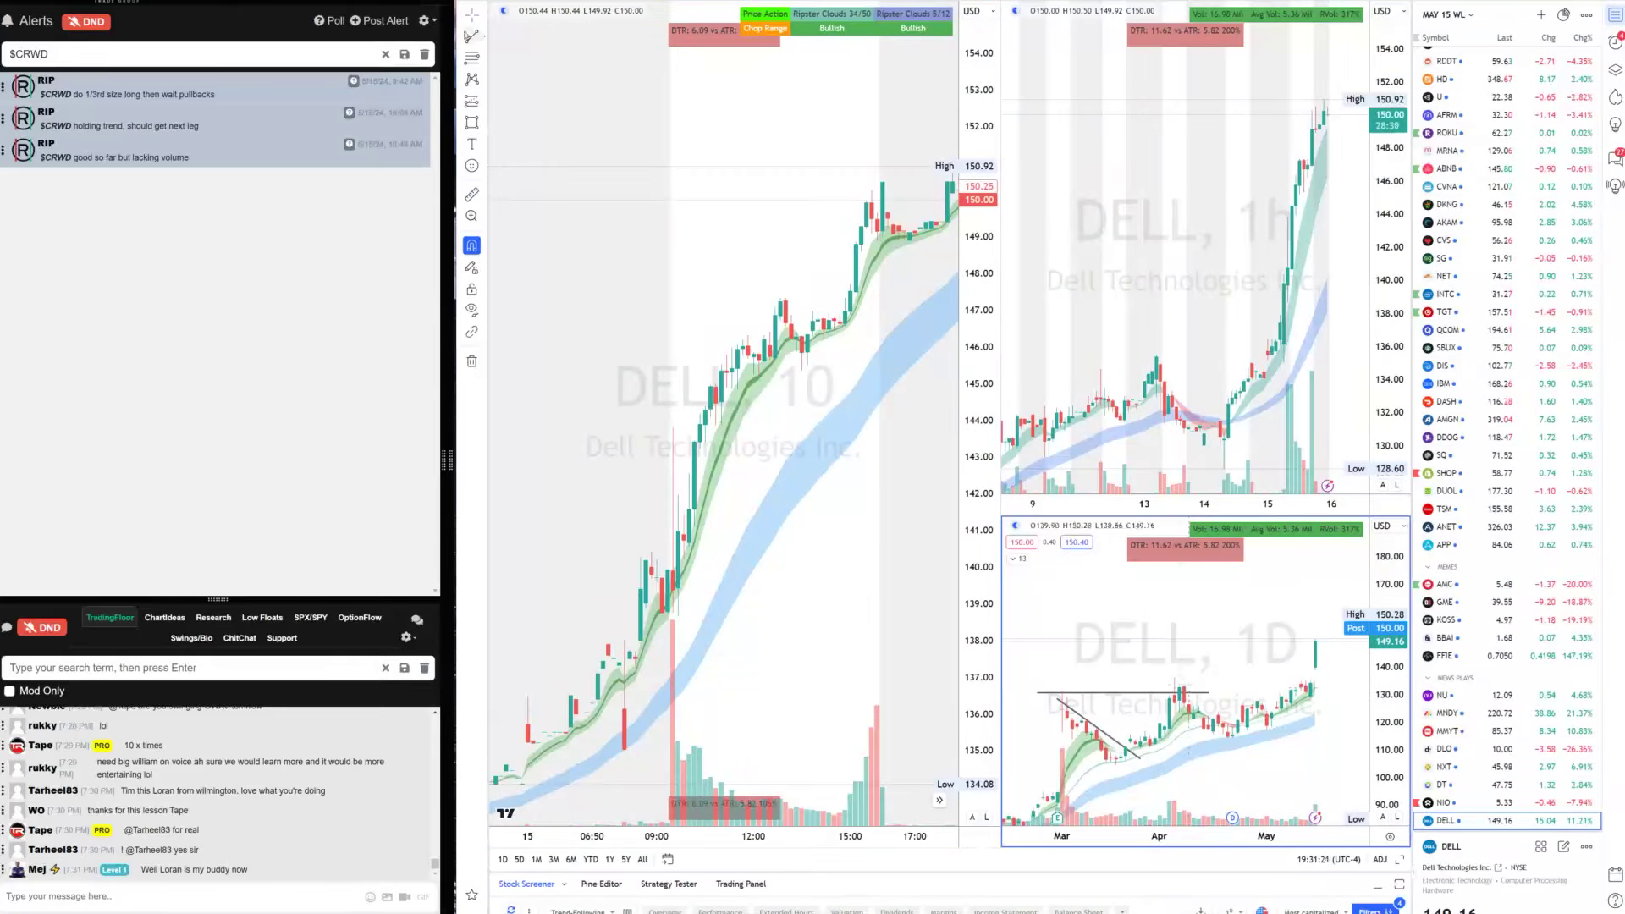
{"action": "left_click", "coordinate": [1164, 671]}
{"action": "left_click", "coordinate": [1340, 671]}
{"action": "right_click", "coordinate": [1342, 657]}
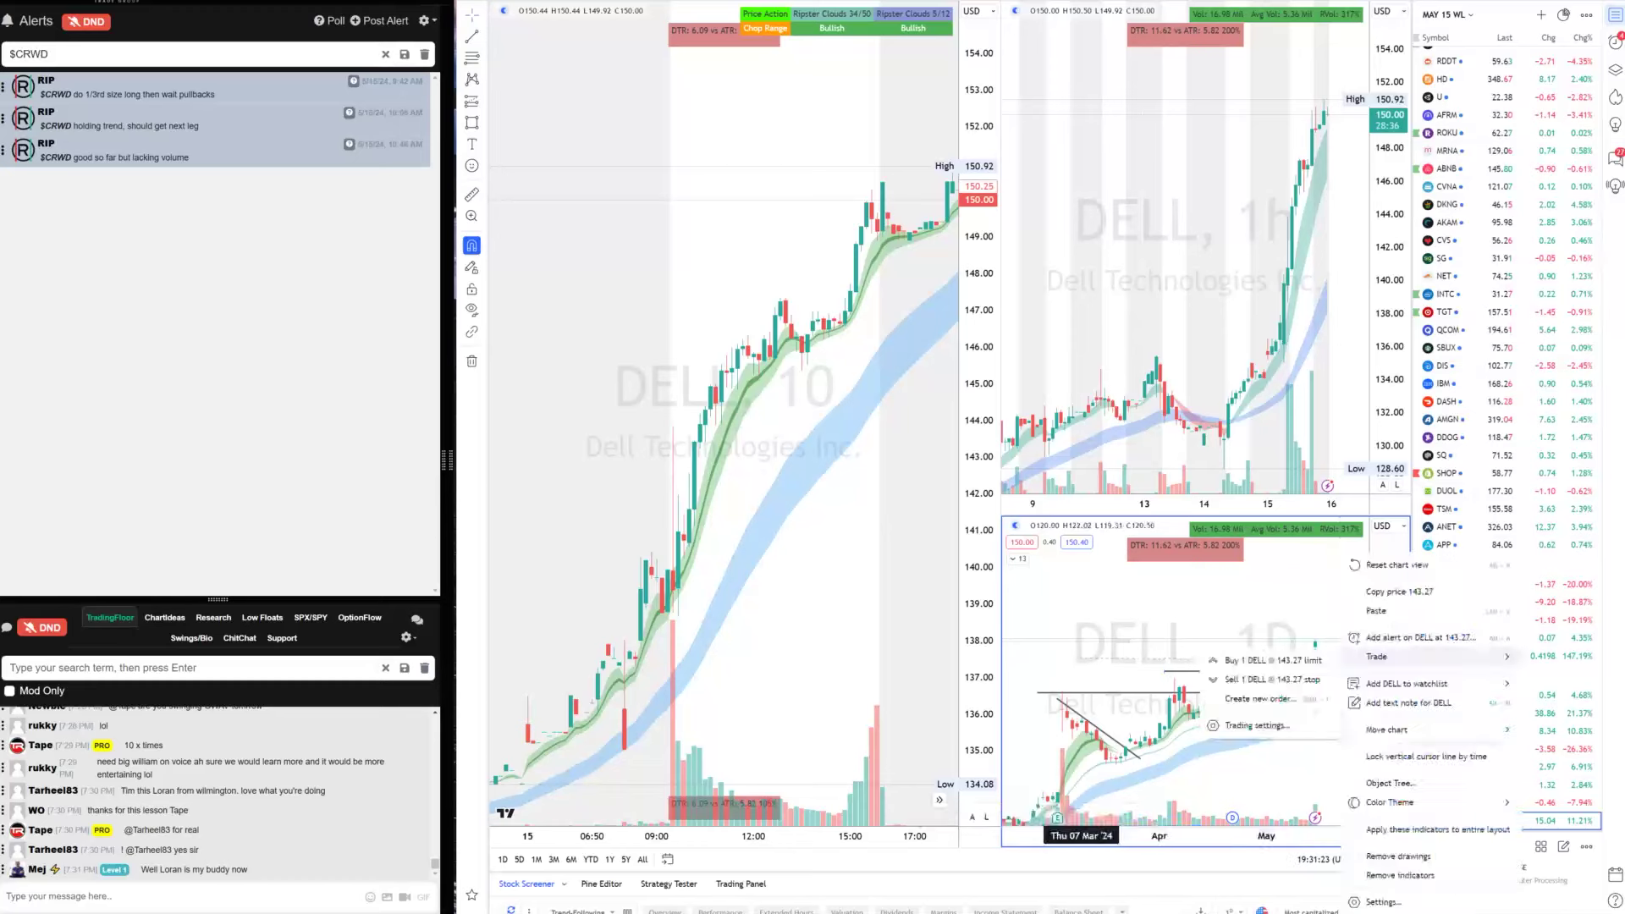
Activate the 10-minute chart and bring up the Rip's News Plays image
{"action": "left_click", "coordinate": [699, 742]}
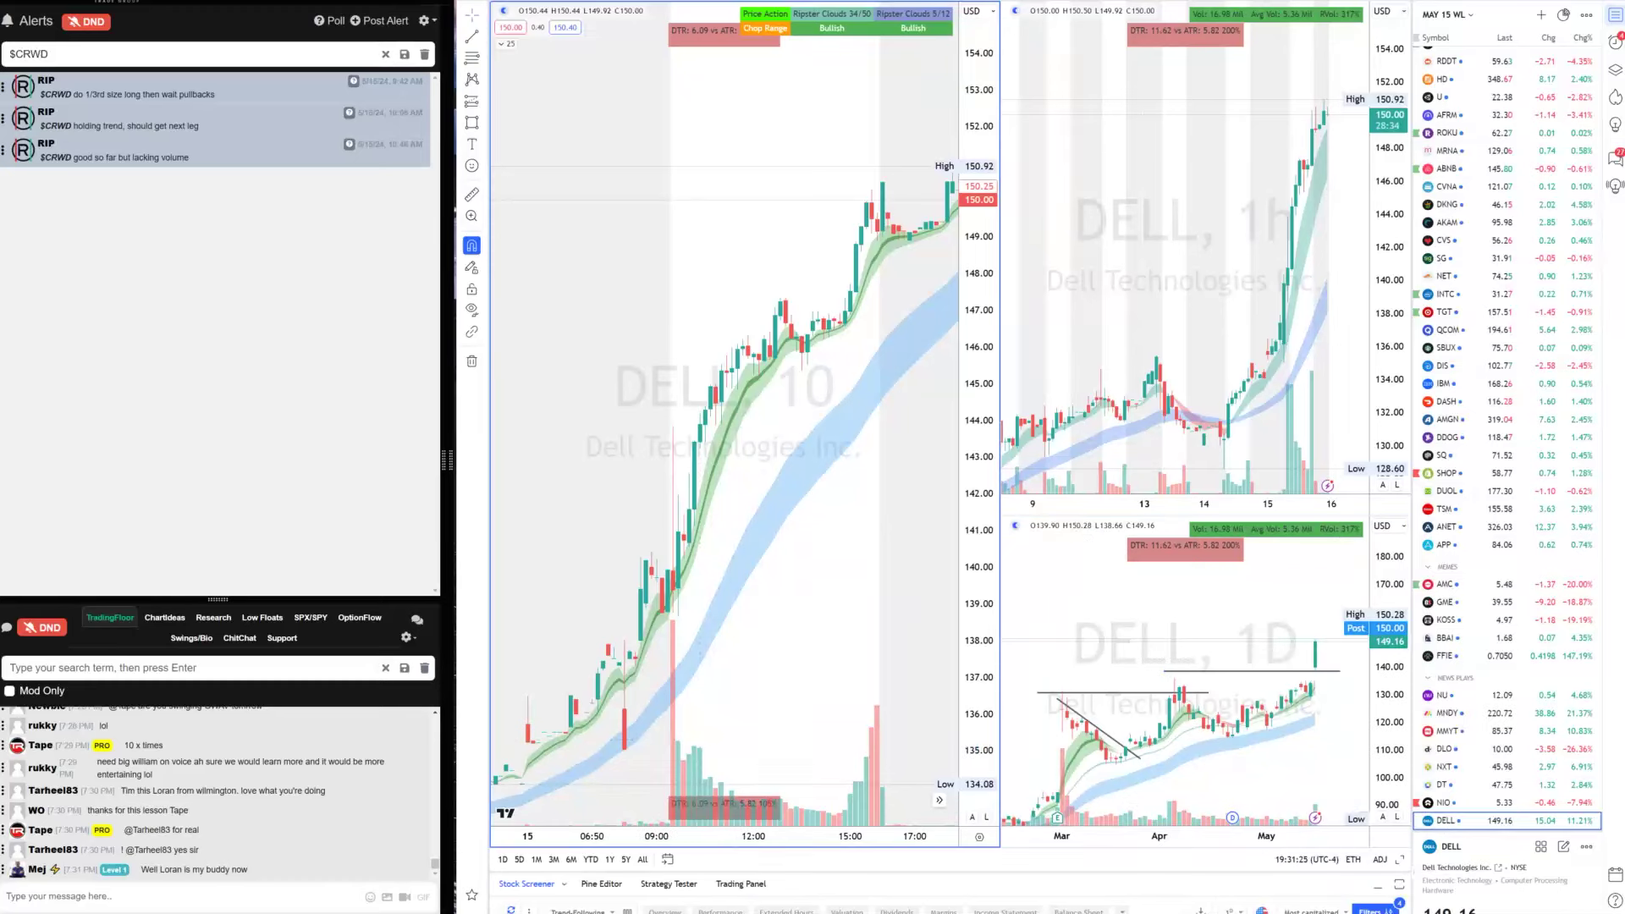
{"action": "mouse_move", "coordinate": [679, 911]}
{"action": "left_click", "coordinate": [511, 865]}
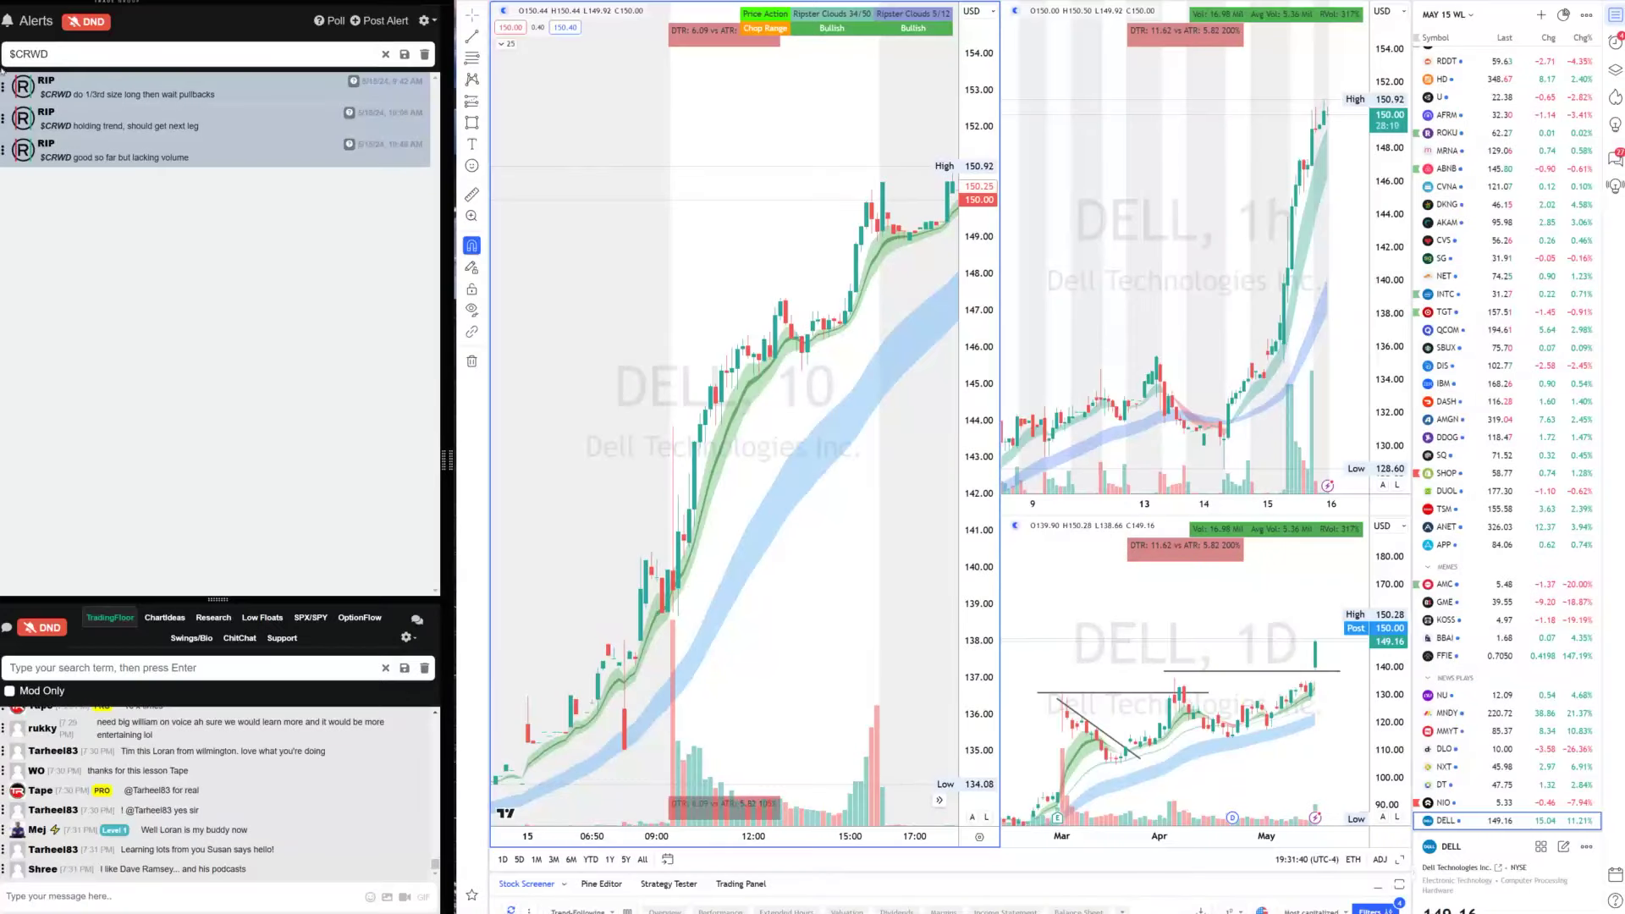
Select the old $CRWD ticker text in the Alerts search box
{"action": "left_click_drag", "start_coordinate": [54, 56], "coordinate": [5, 58]}
Filter alerts on 'dell' and read the DELL posts, including the bull-trend and '150 target met' alerts
{"action": "type", "text": "dell"}
{"action": "key", "text": "Return"}
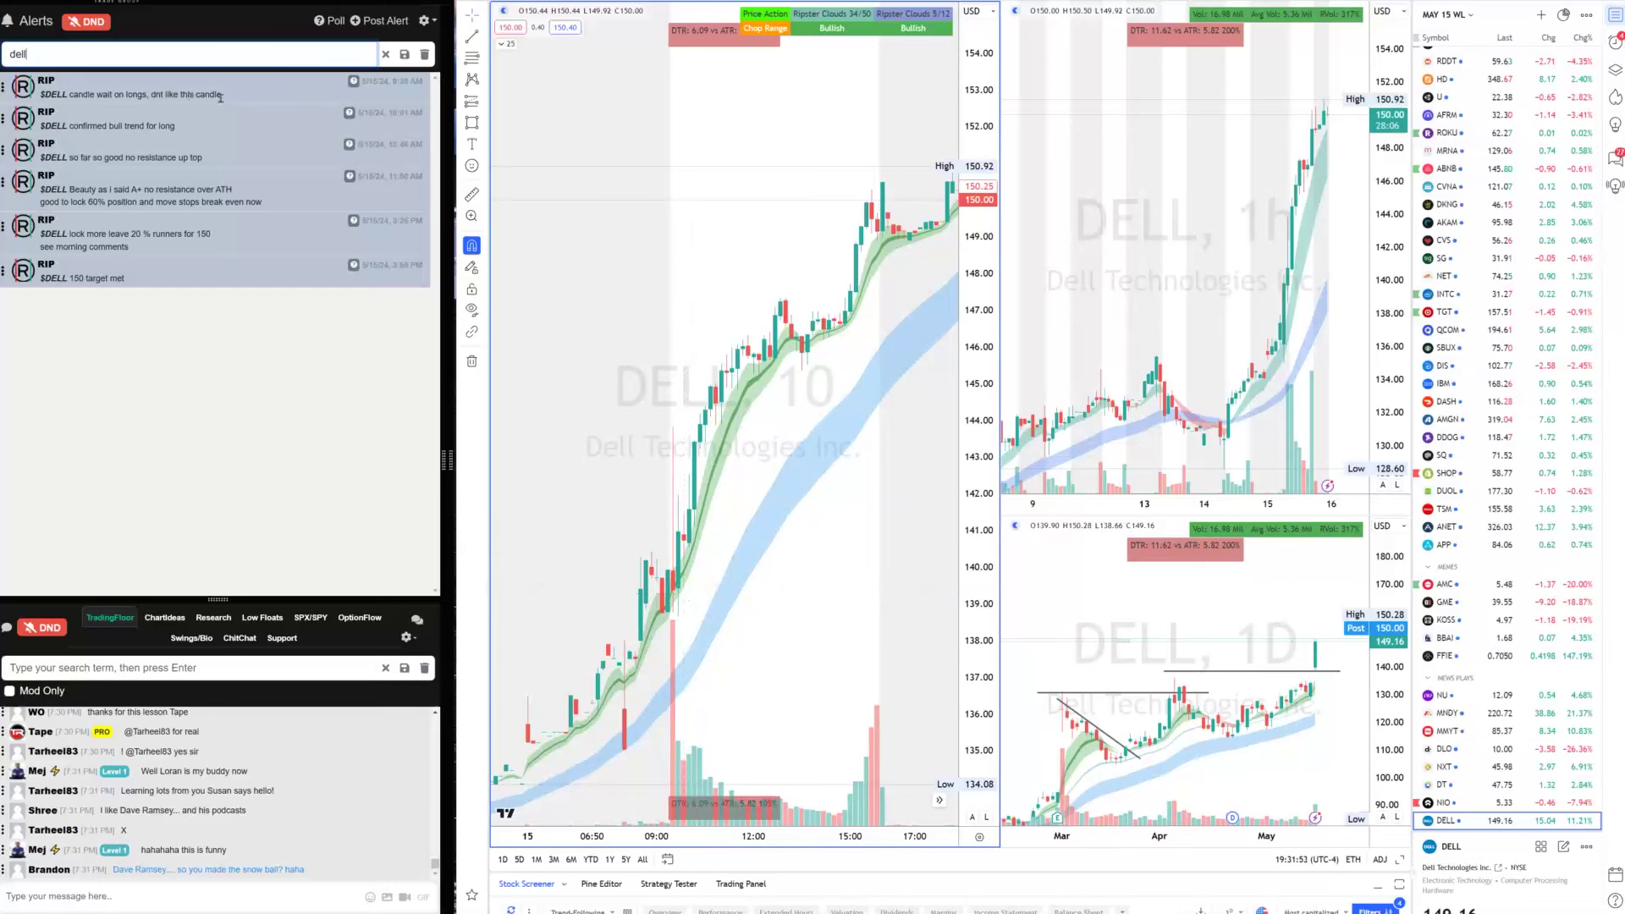
{"action": "left_click_drag", "start_coordinate": [226, 96], "coordinate": [150, 95]}
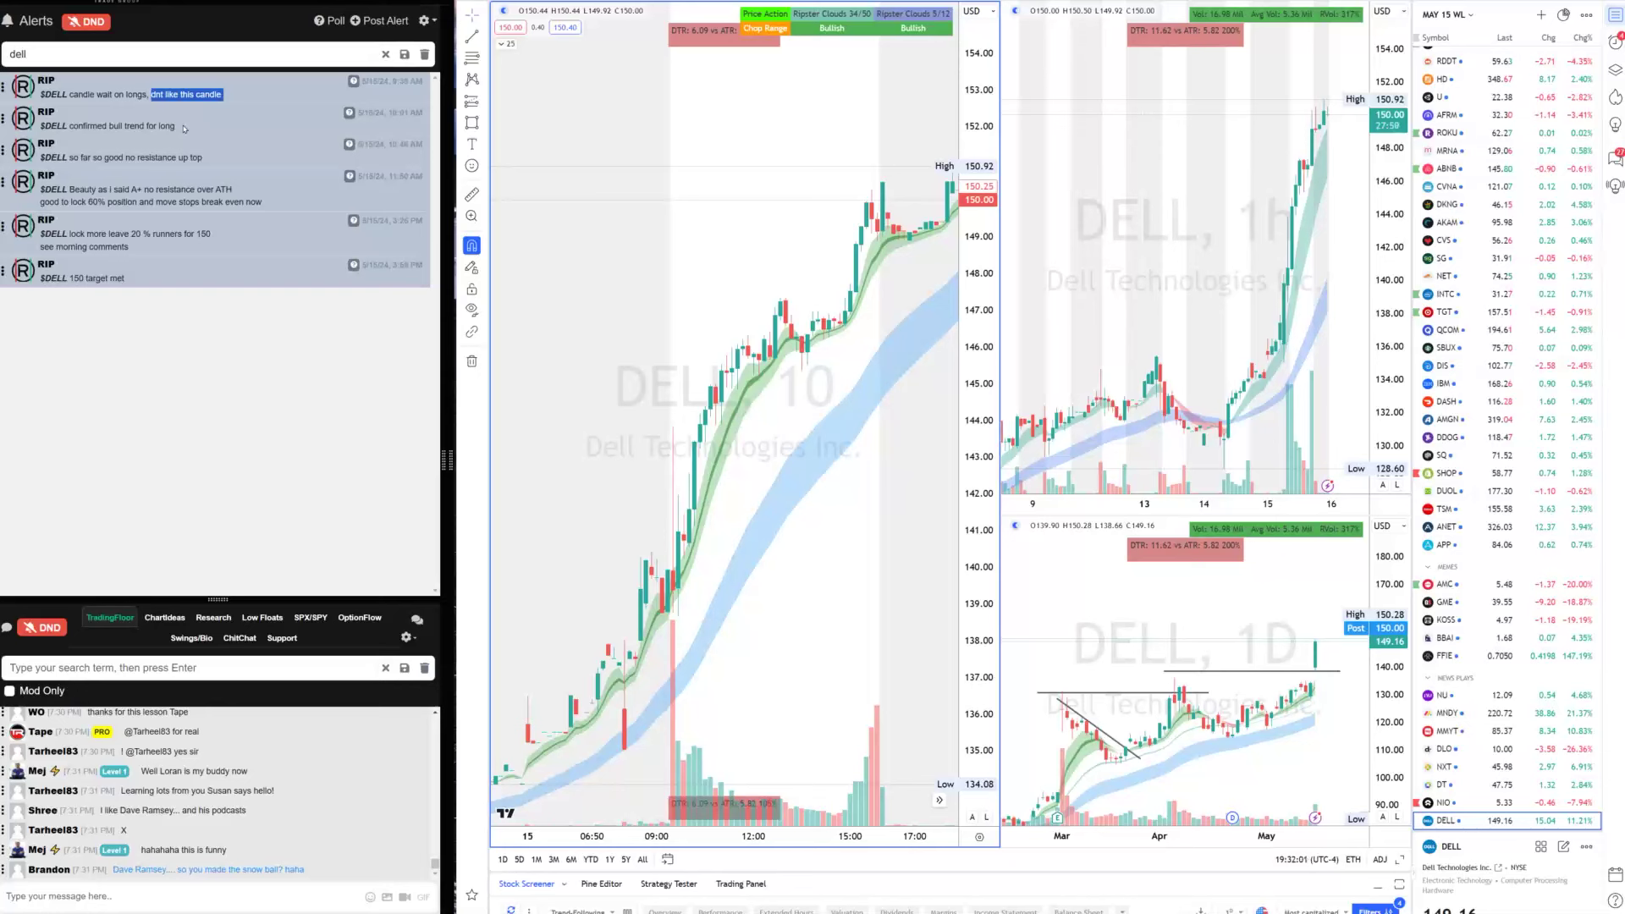
{"action": "left_click_drag", "start_coordinate": [181, 127], "coordinate": [222, 165]}
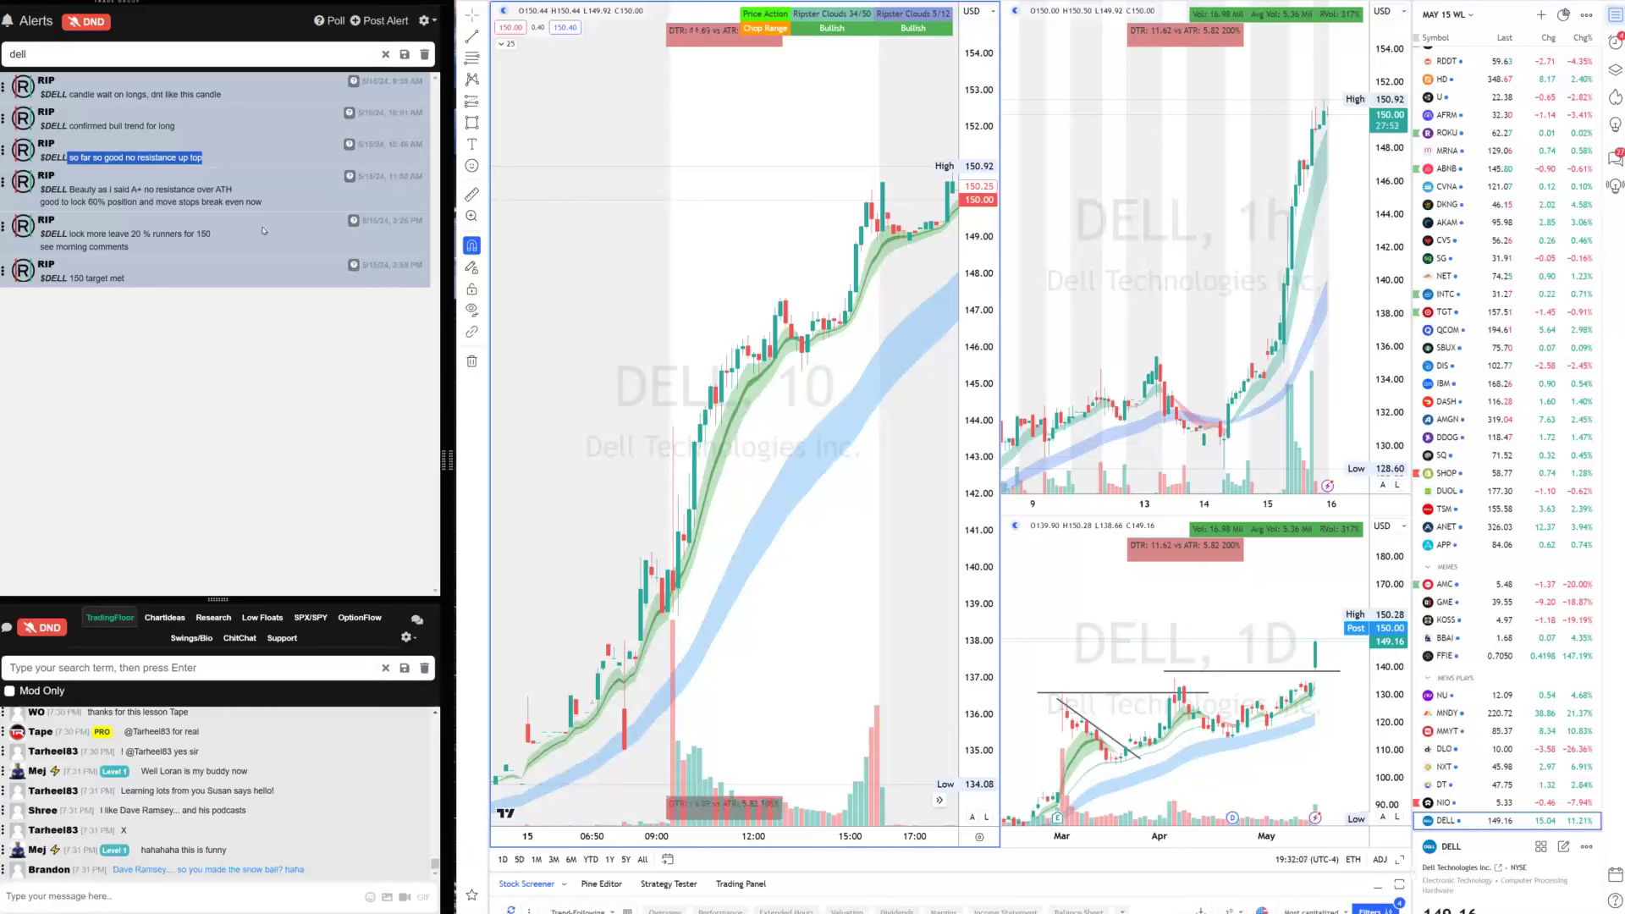
{"action": "left_click_drag", "start_coordinate": [142, 278], "coordinate": [70, 280]}
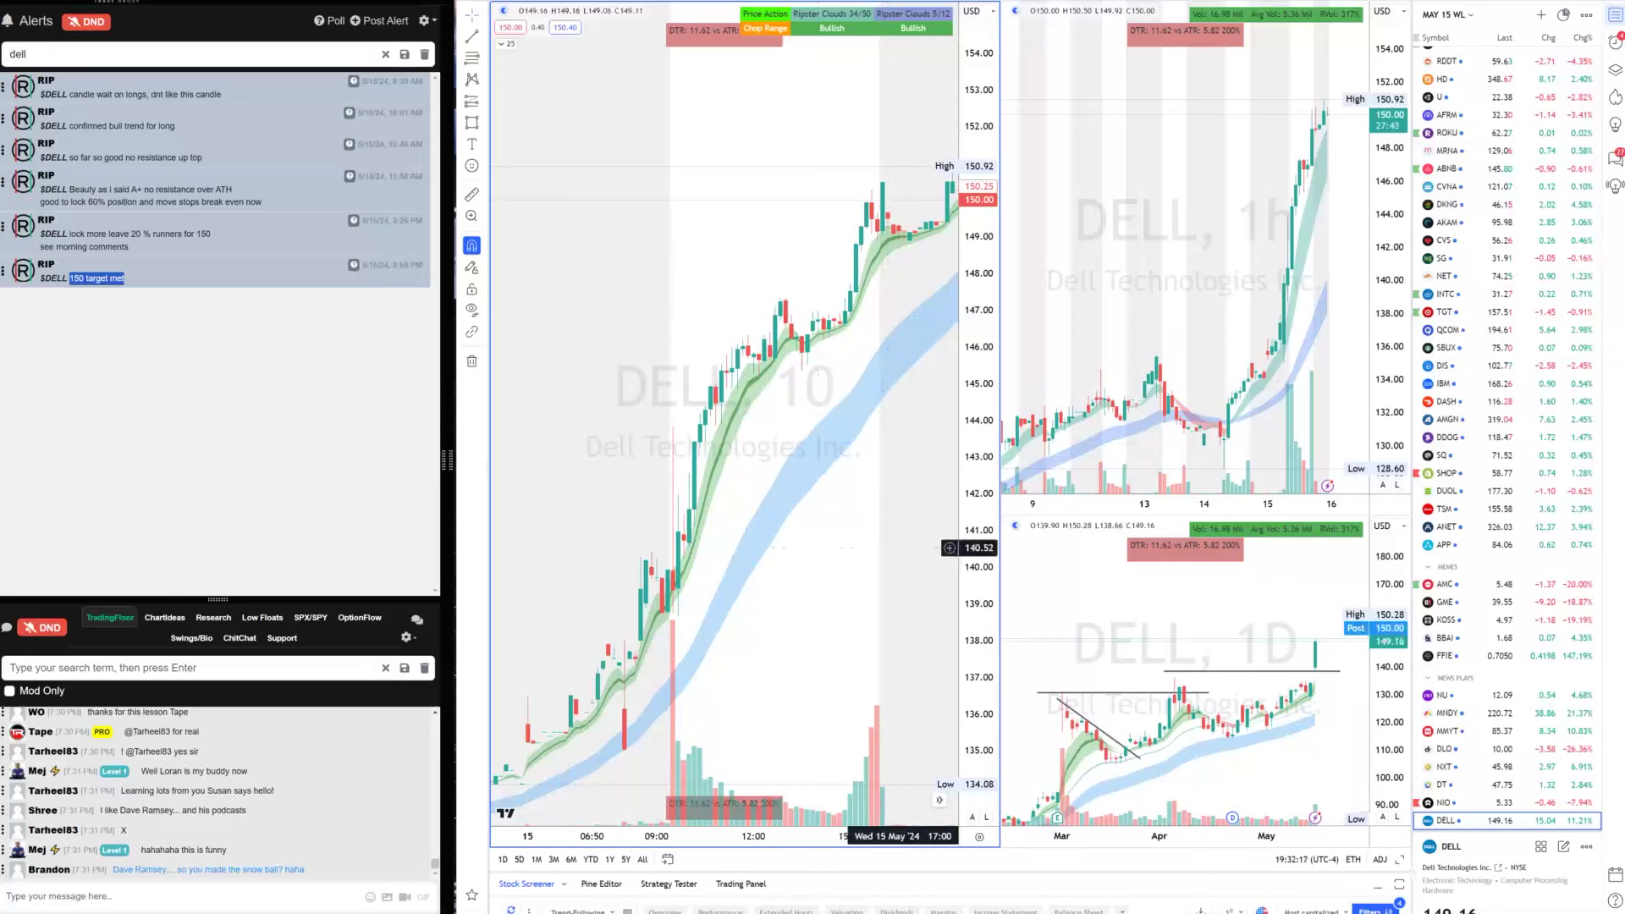
{"action": "left_click", "coordinate": [124, 278]}
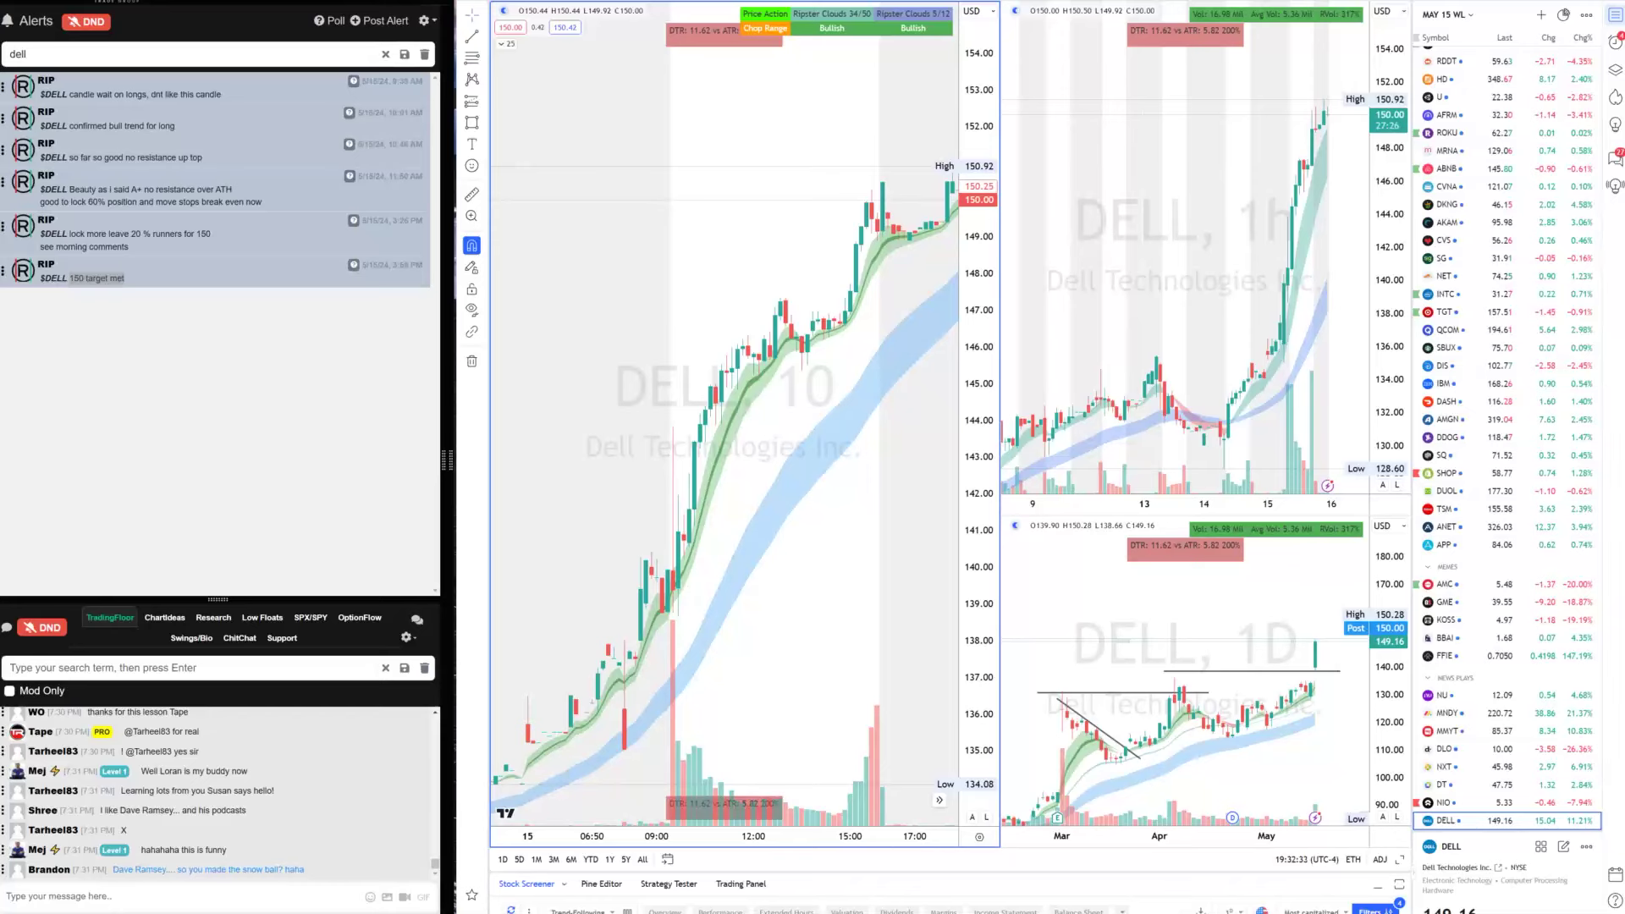
Load MSTR on the charts and bring the X search results window over them
{"action": "type", "text": "MS"}
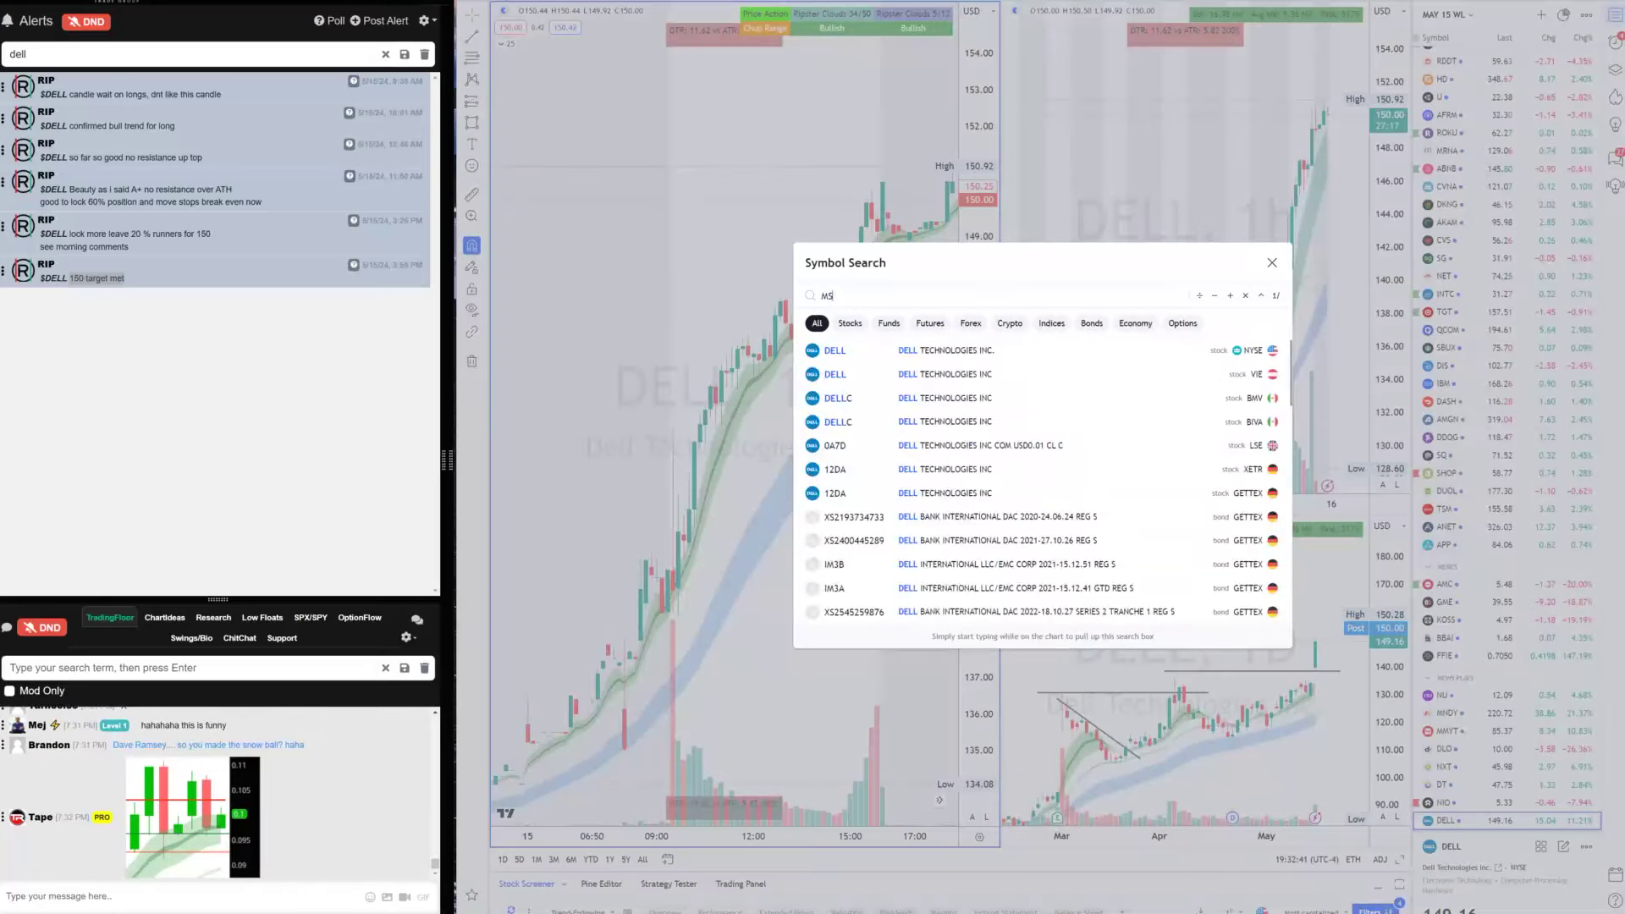
{"action": "type", "text": "TR"}
{"action": "key", "text": "Return"}
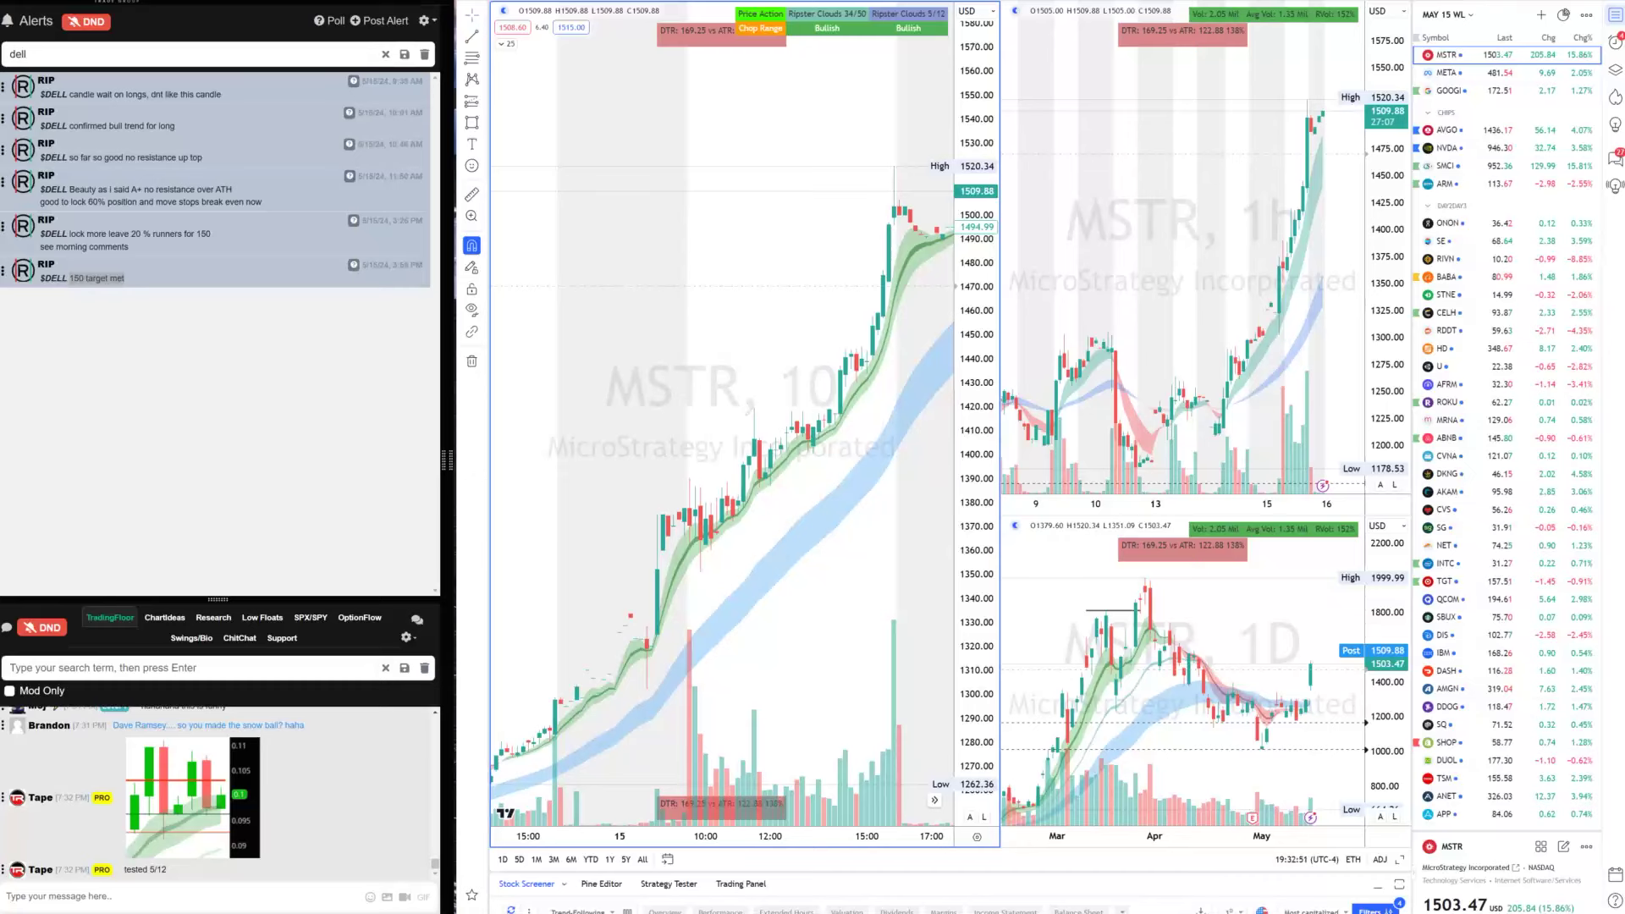
{"action": "left_click_drag", "start_coordinate": [816, 913], "coordinate": [1004, 3]}
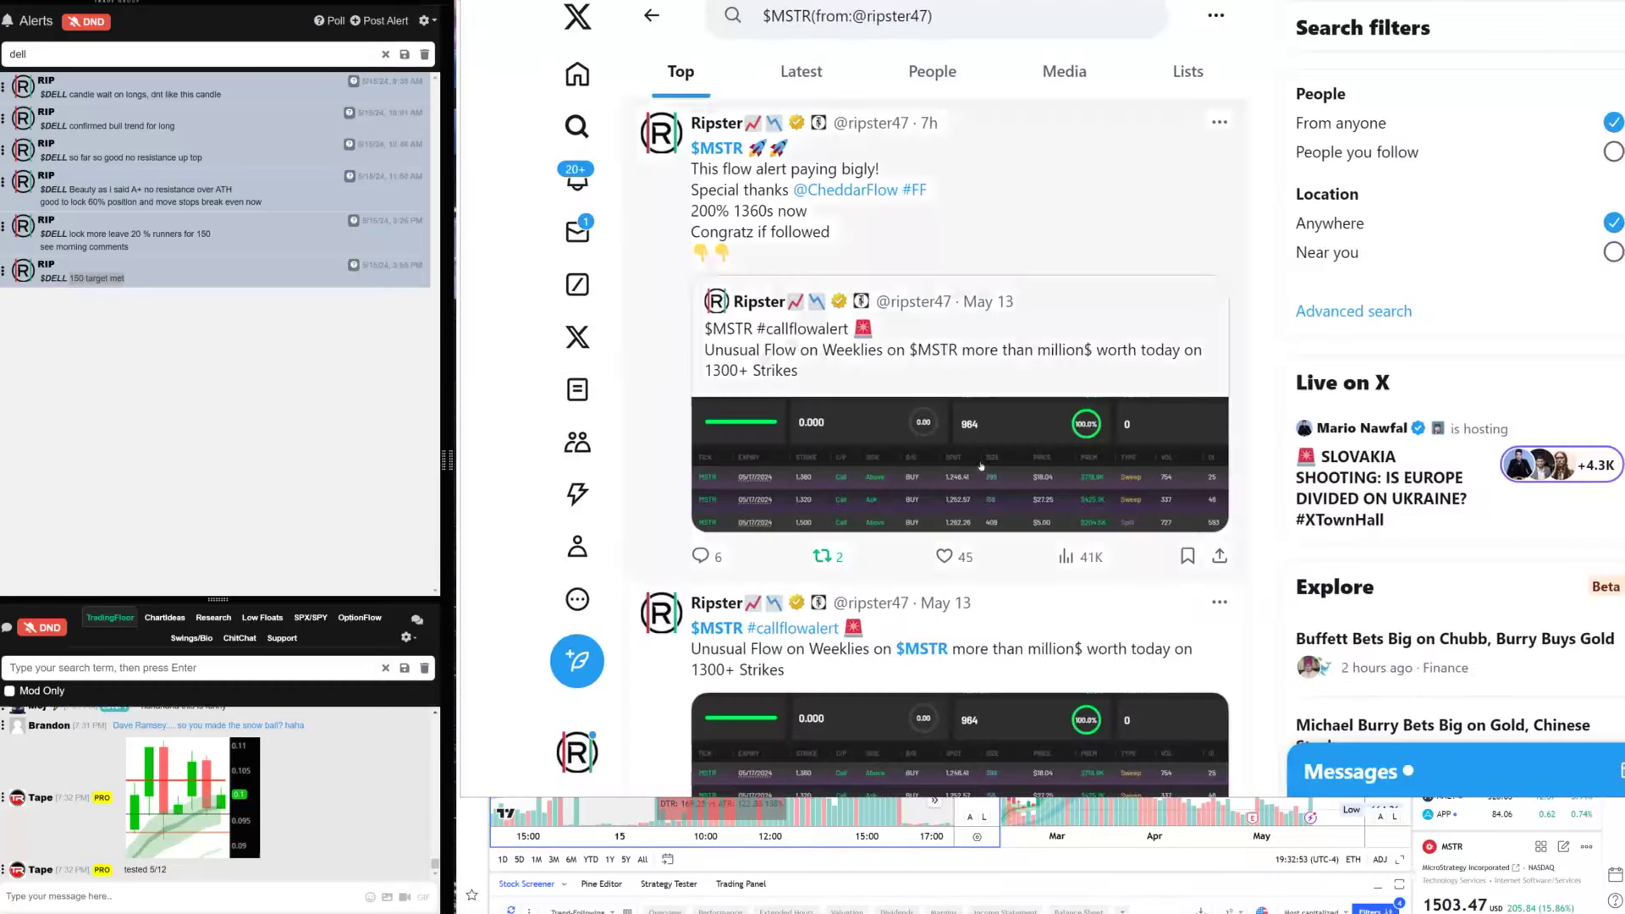
{"action": "left_click", "coordinate": [986, 364]}
{"action": "key", "text": "alt+Left"}
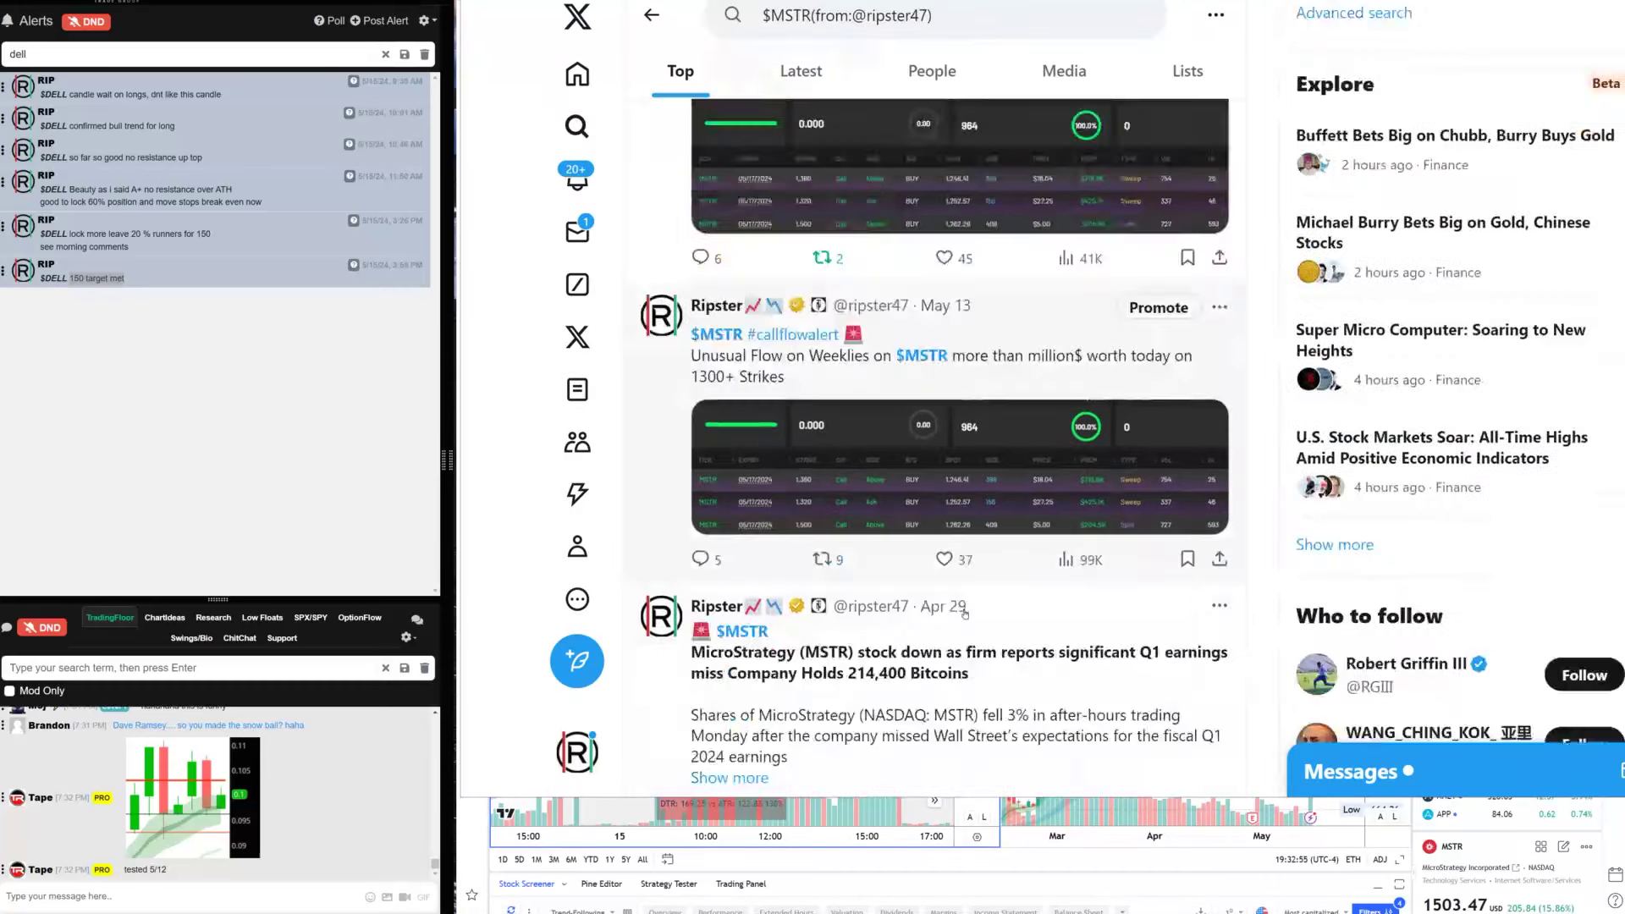
{"action": "scroll", "coordinate": [971, 635], "scroll_direction": "down", "scroll_amount": 7}
{"action": "scroll", "coordinate": [971, 635], "scroll_direction": "up", "scroll_amount": 8}
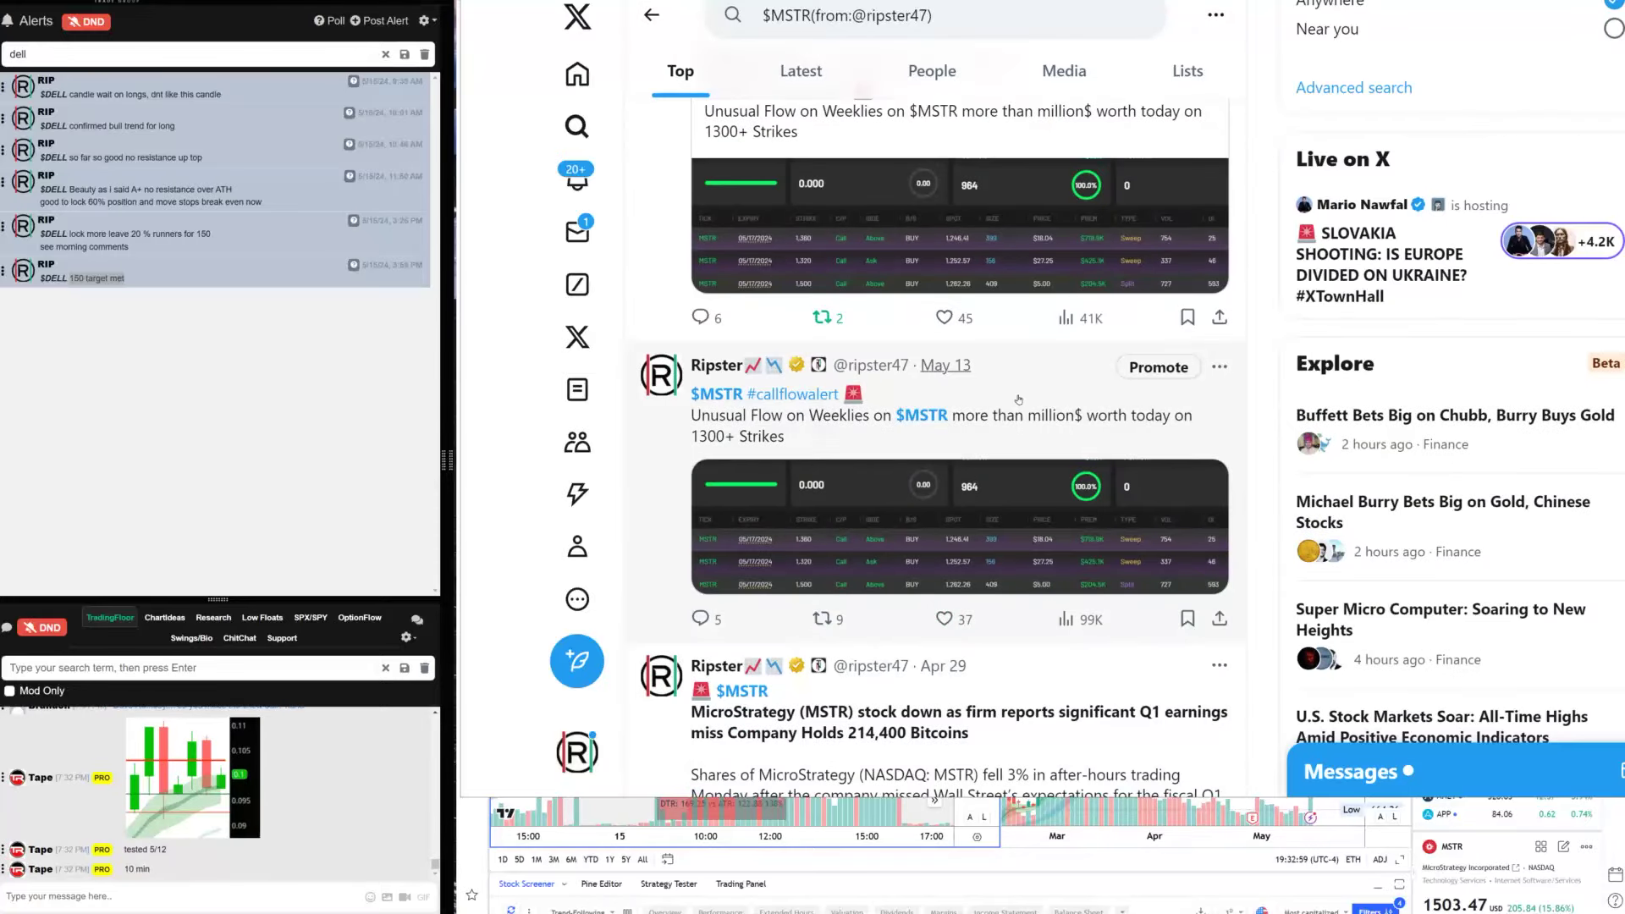
{"action": "left_click", "coordinate": [1018, 400]}
{"action": "left_click", "coordinate": [702, 334]}
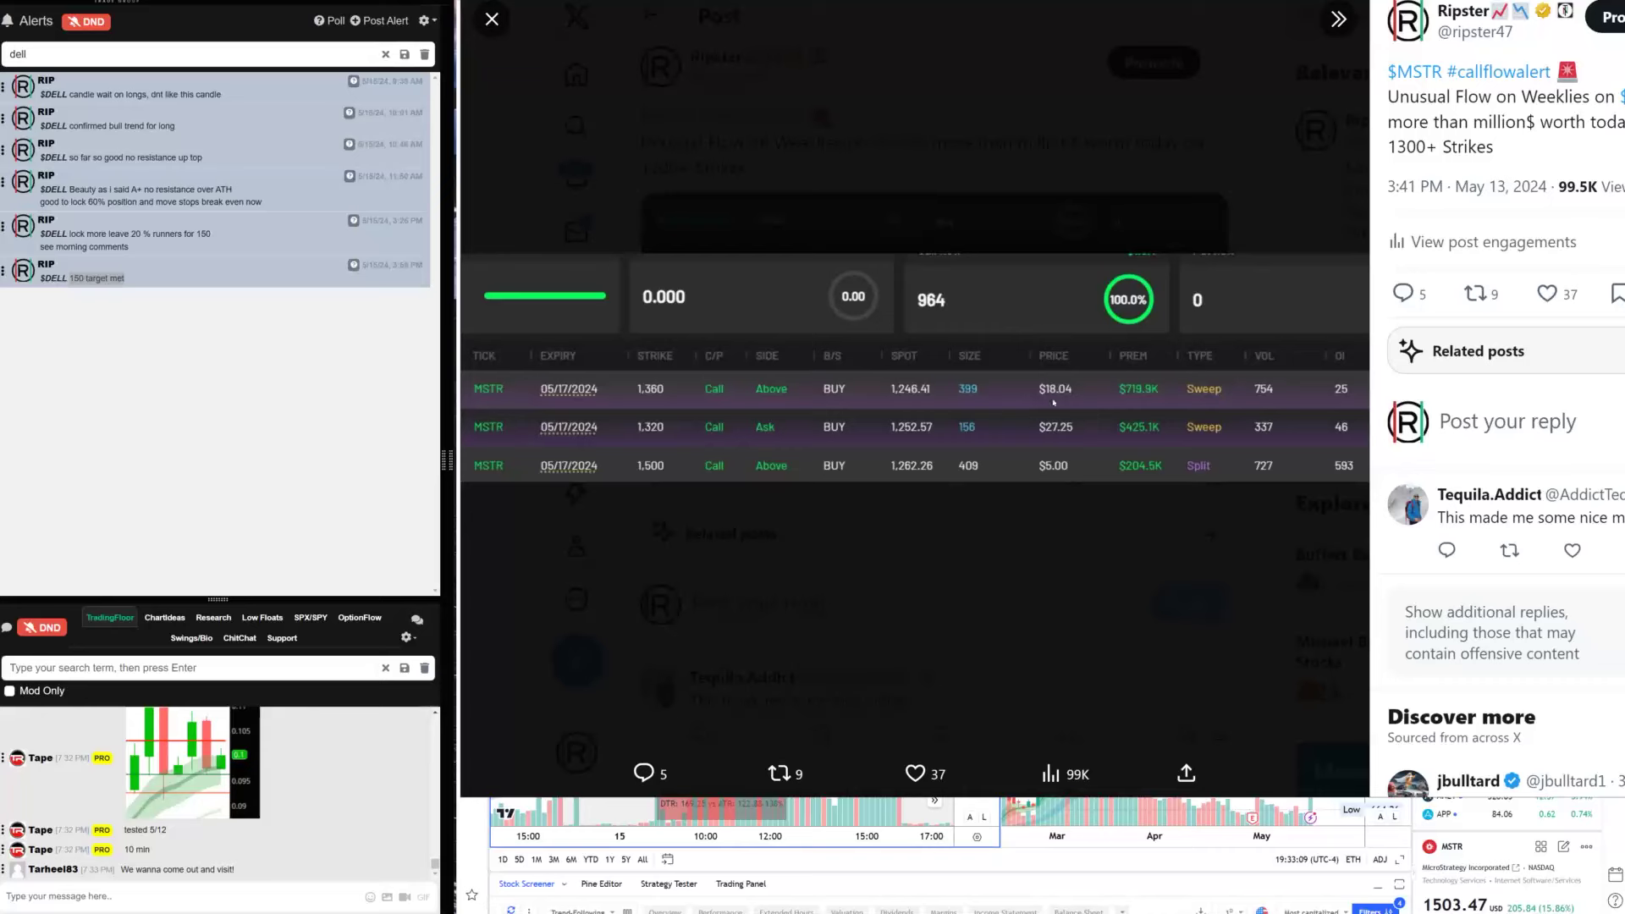
{"action": "left_click", "coordinate": [1018, 532]}
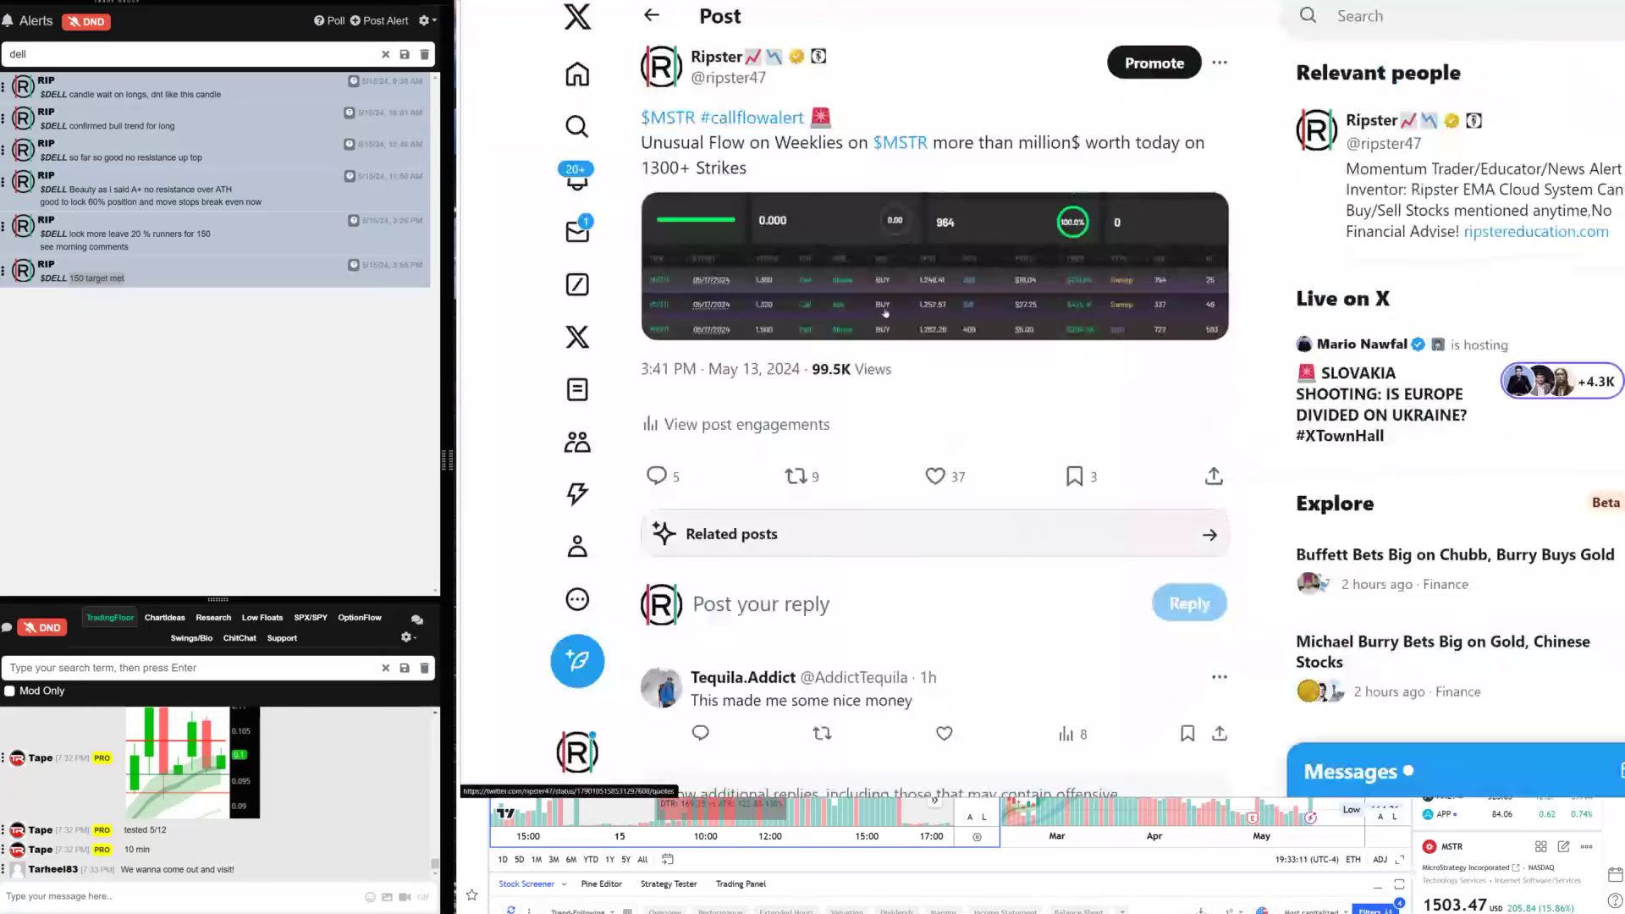
{"action": "left_click", "coordinate": [651, 15]}
{"action": "scroll", "coordinate": [885, 434], "scroll_direction": "up", "scroll_amount": 2}
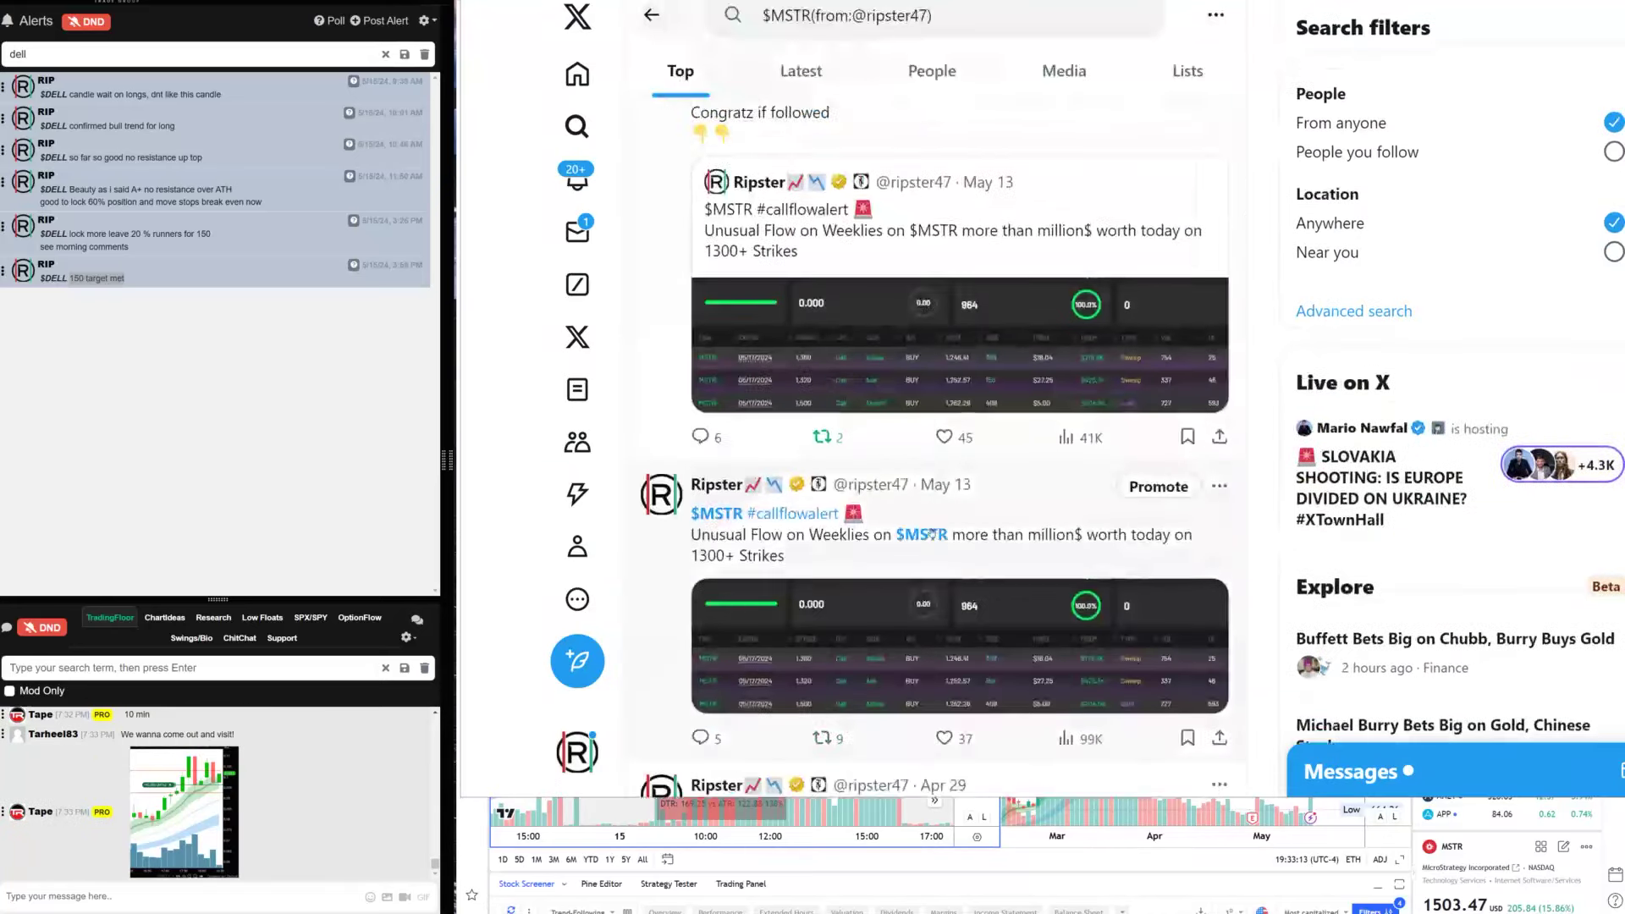
{"action": "scroll", "coordinate": [903, 364], "scroll_direction": "up", "scroll_amount": 1}
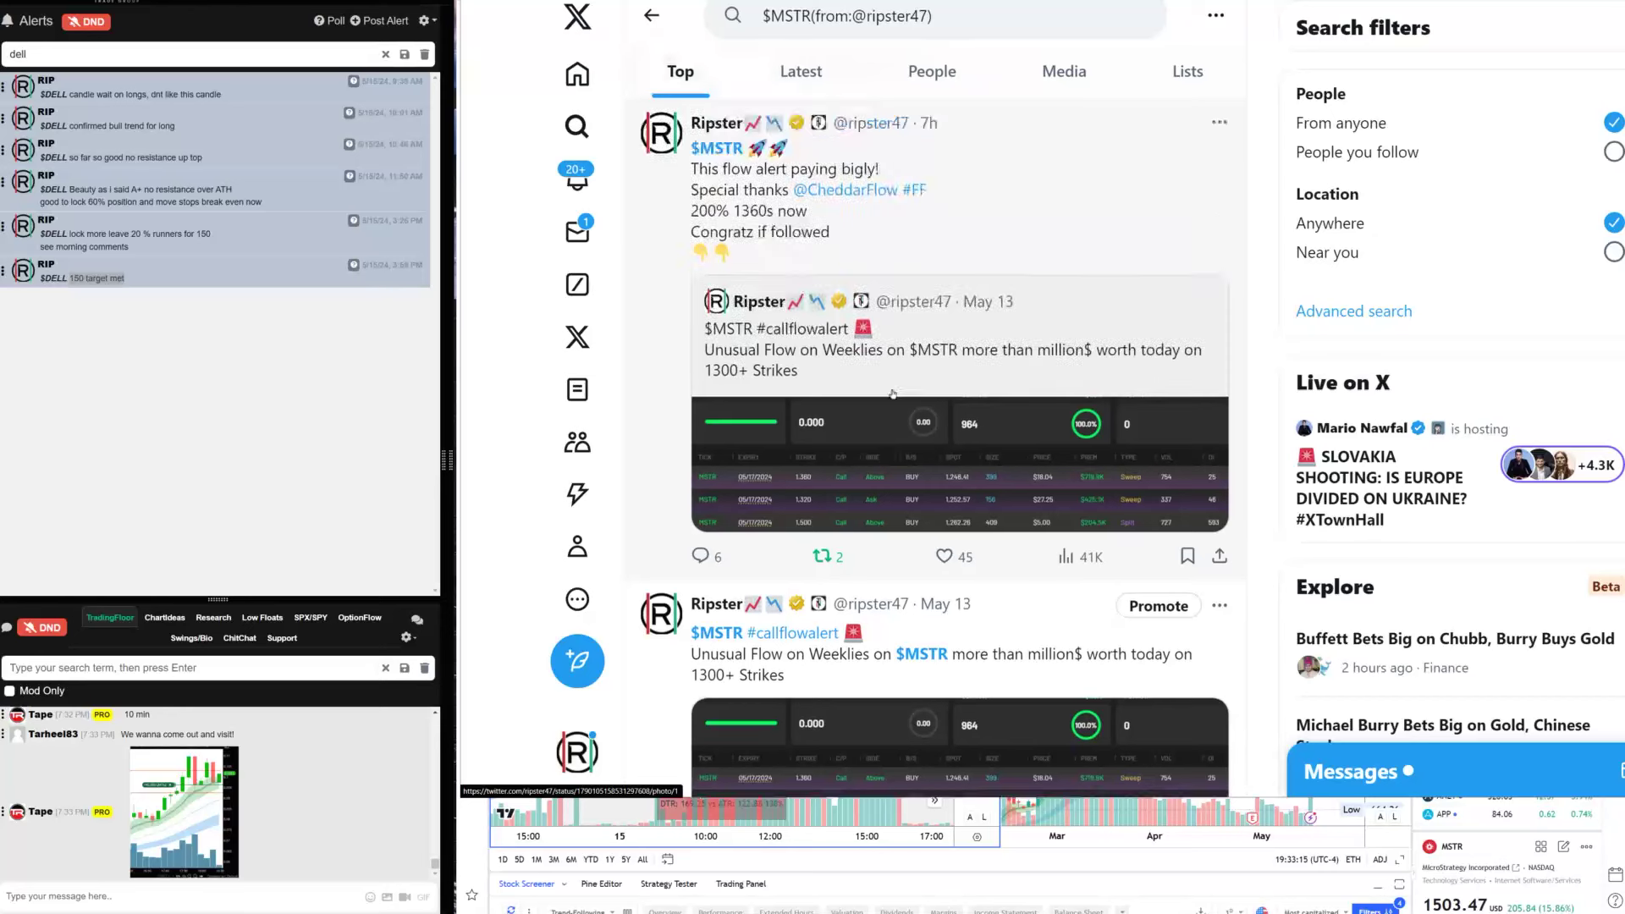
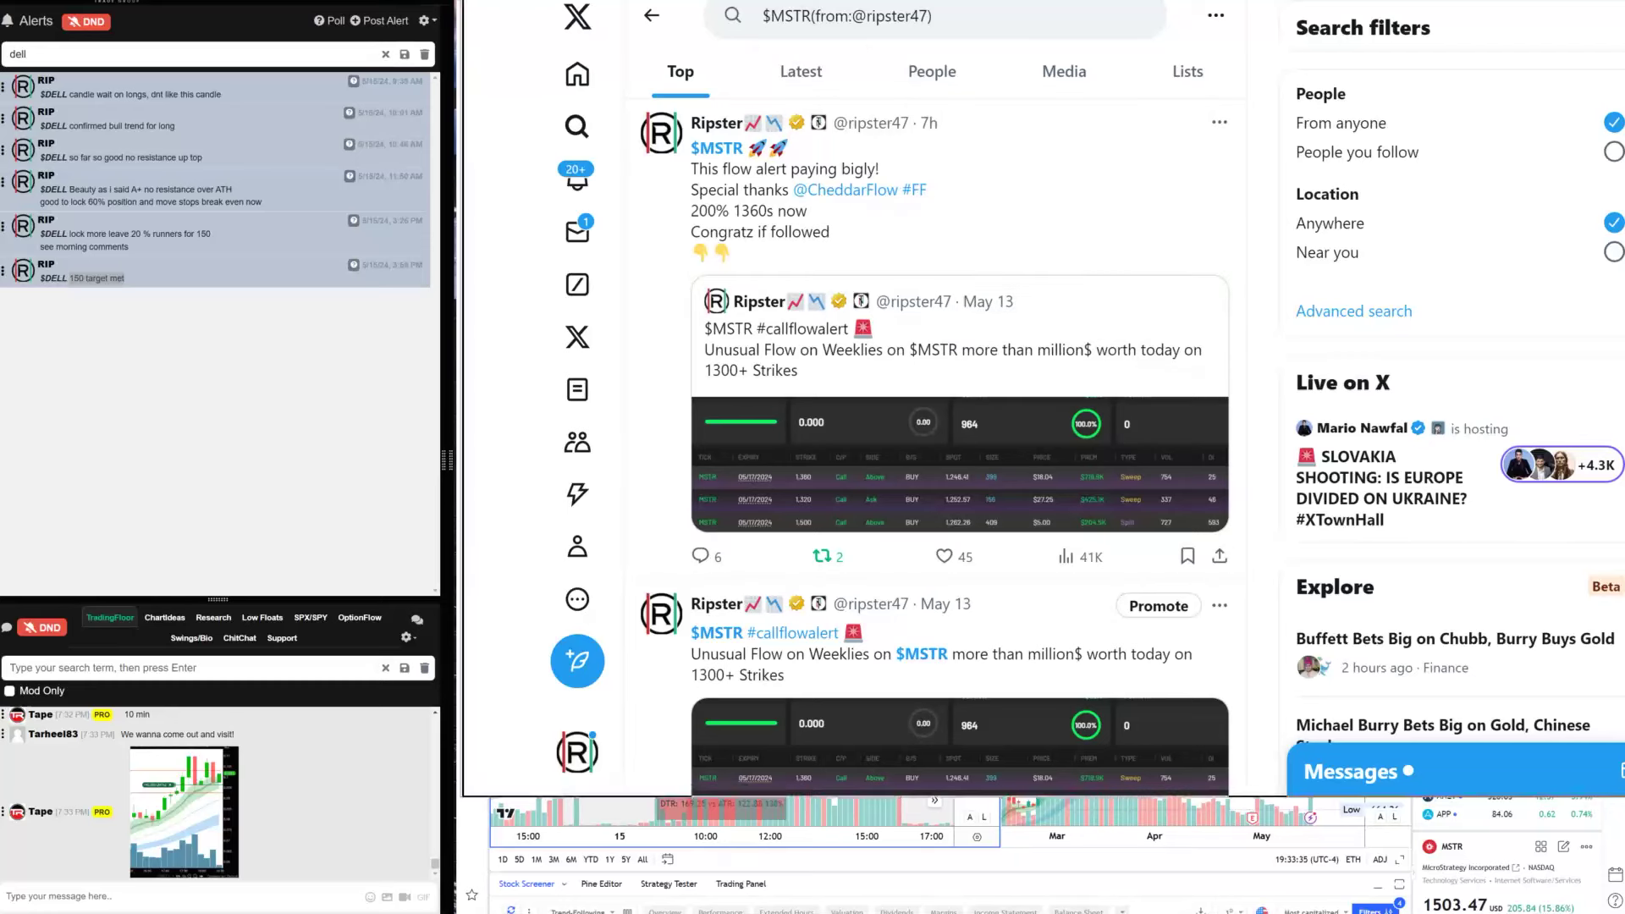
Switch away from the X search results to show the MSTR 10-minute, hourly and daily charts
{"action": "key", "text": "alt+Tab"}
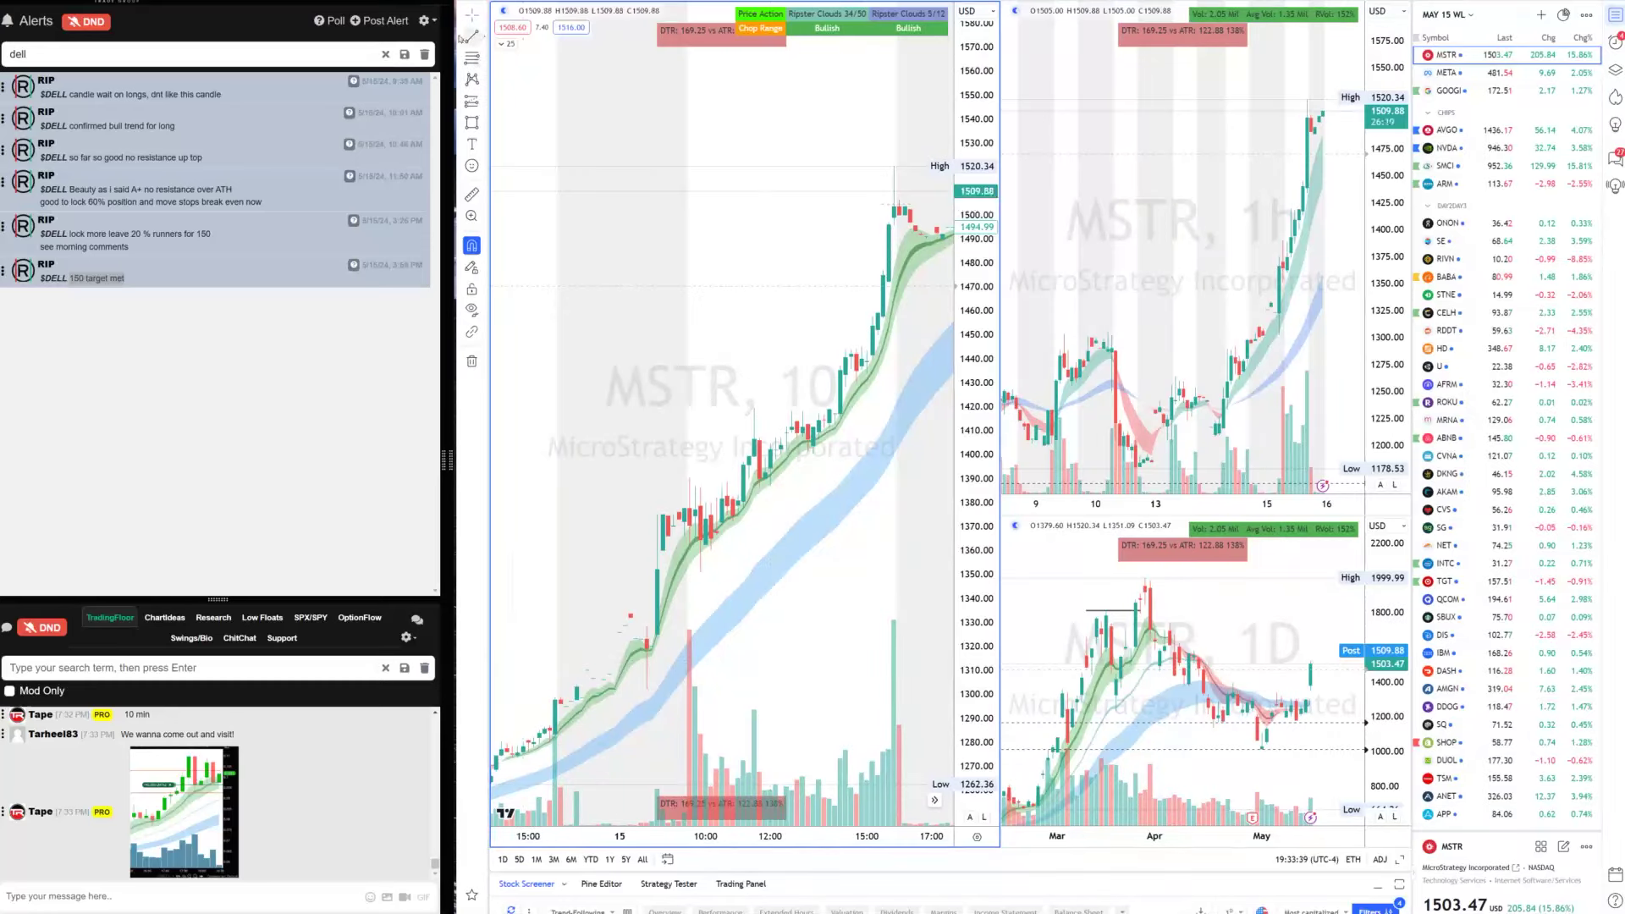
Draw a trend line across the recent MSTR daily candles and recenter the daily chart
{"action": "left_click", "coordinate": [1233, 683]}
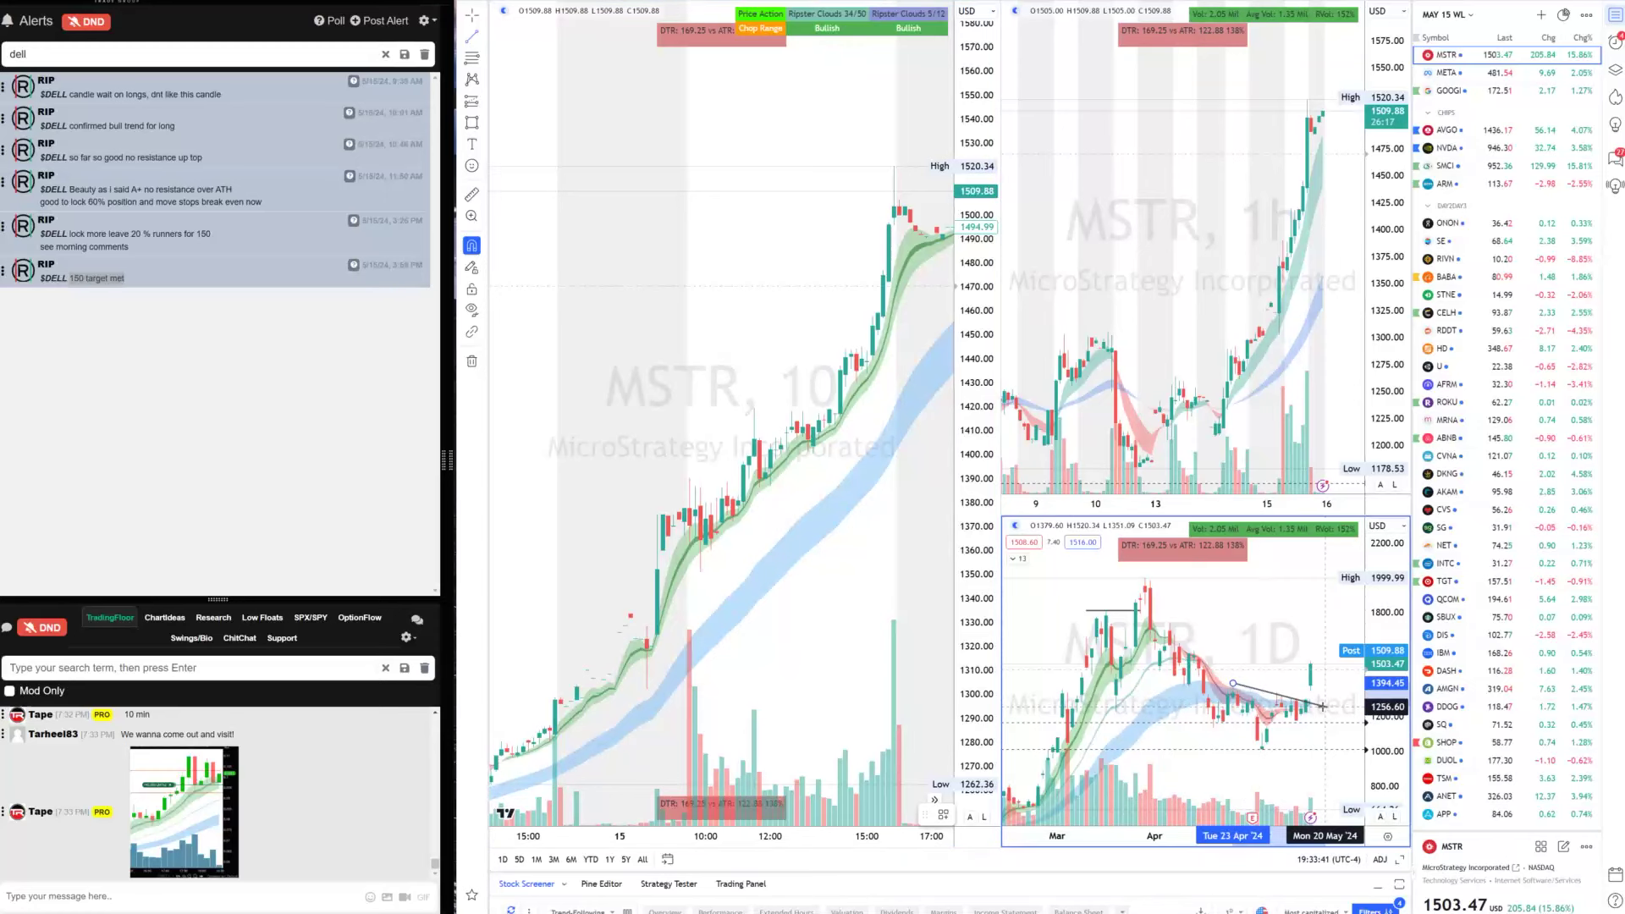
{"action": "left_click", "coordinate": [1324, 707]}
{"action": "right_click", "coordinate": [1325, 707]}
{"action": "left_click_drag", "start_coordinate": [1280, 744], "coordinate": [1284, 664]}
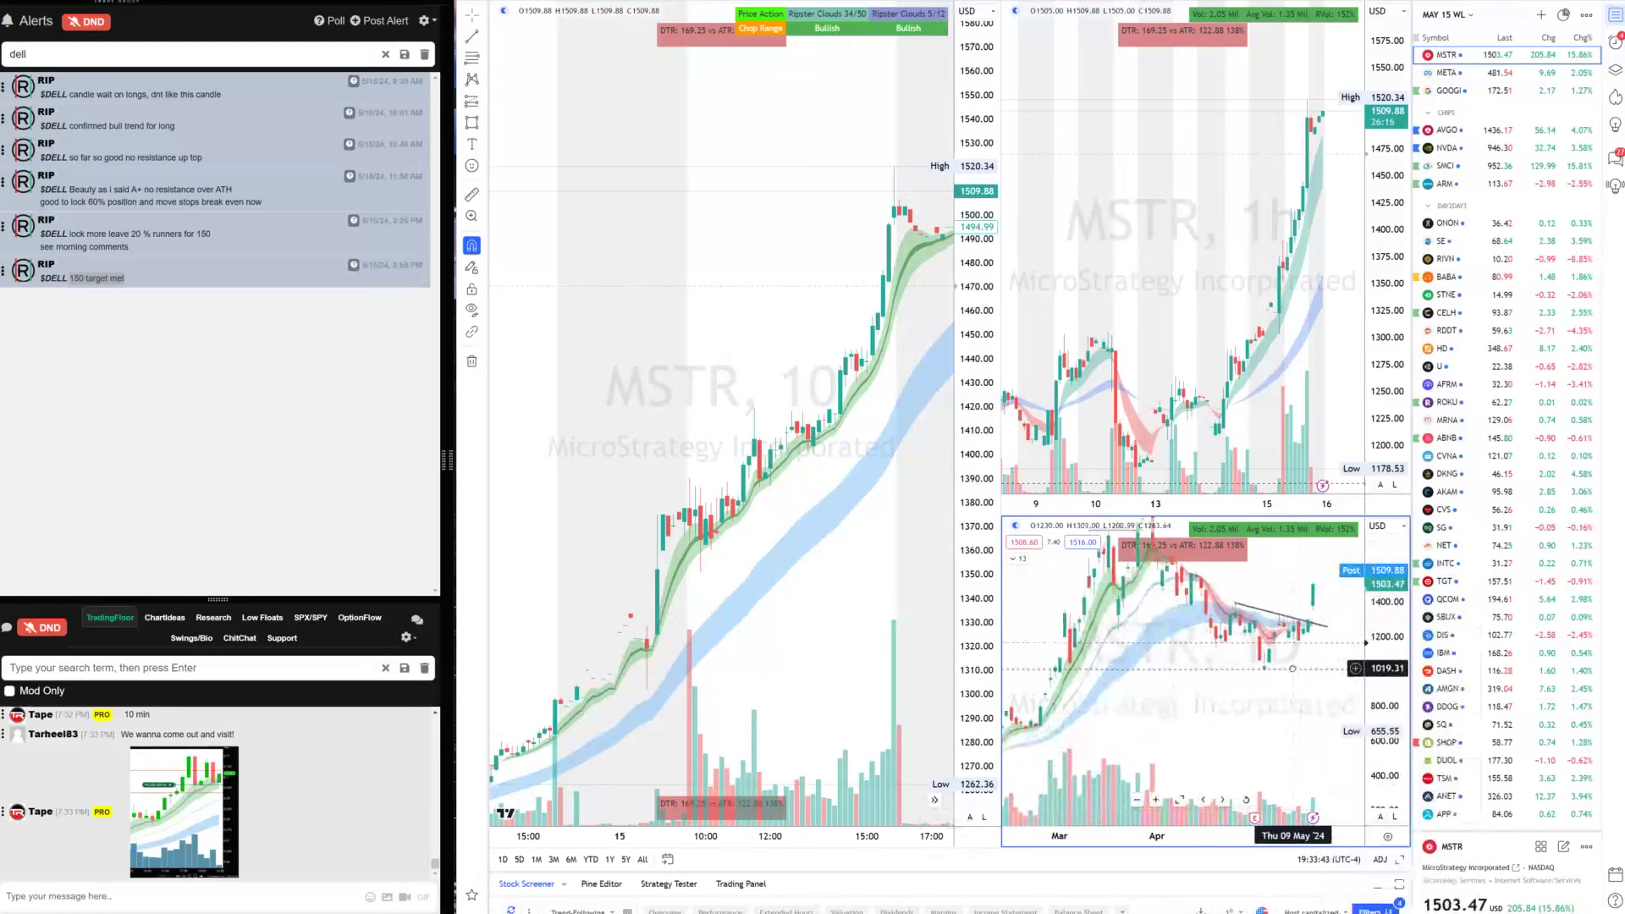
{"action": "scroll", "coordinate": [1244, 740], "scroll_direction": "up", "scroll_amount": 2}
{"action": "scroll", "coordinate": [1244, 740], "scroll_direction": "up", "scroll_amount": 1}
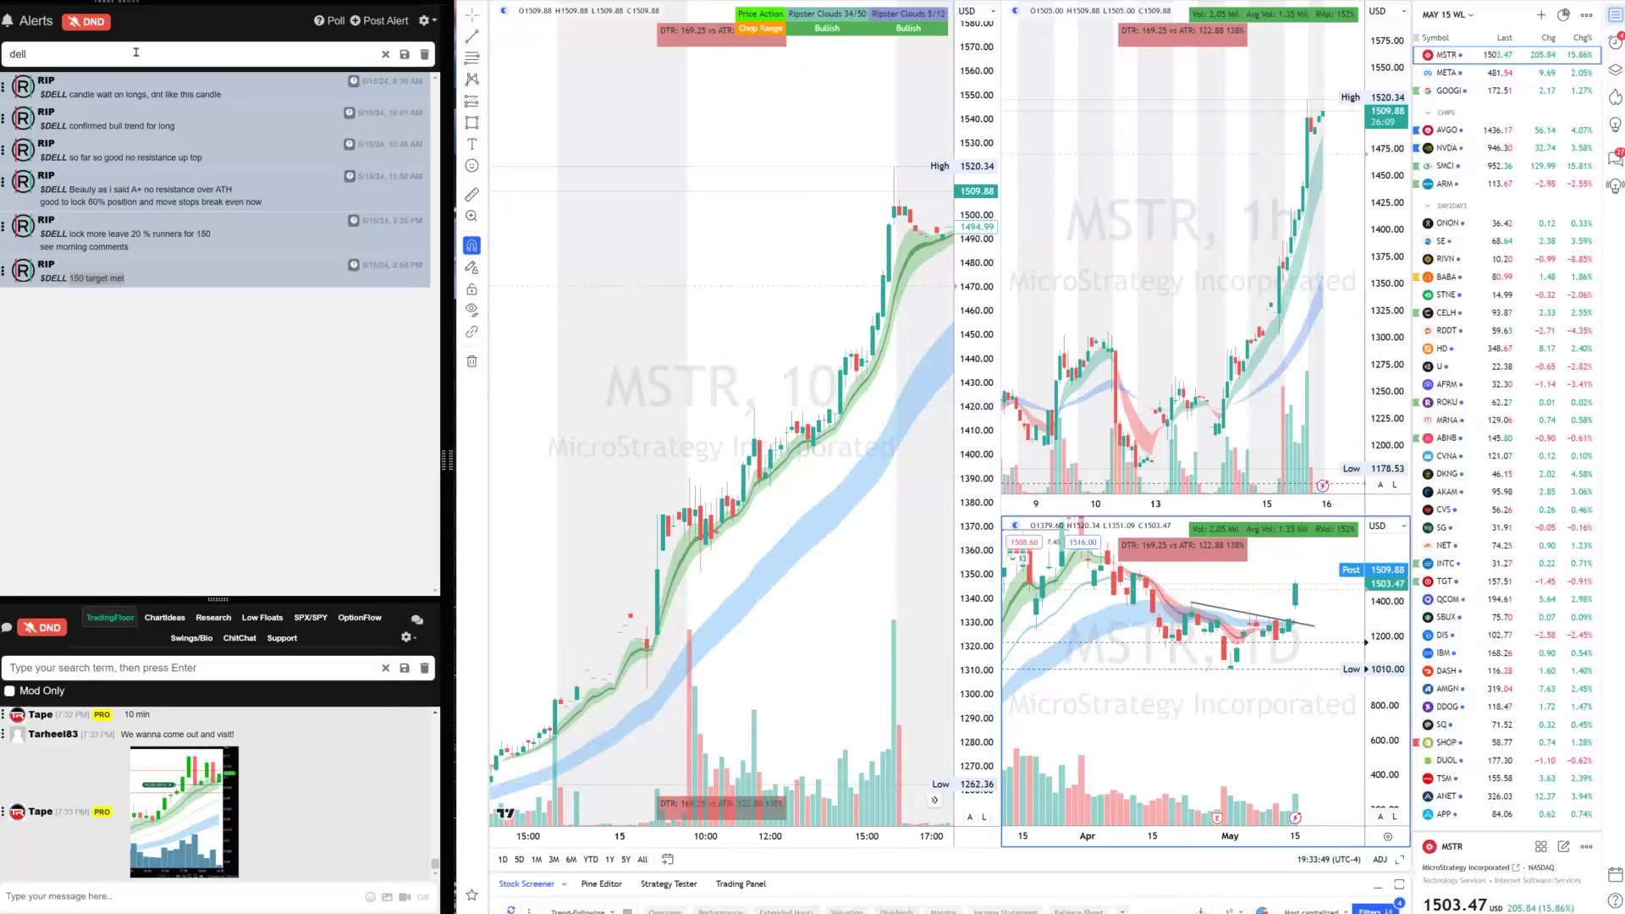
Filter alerts to 'MSTR' and highlight the price, locking-profits and hold-above-5-12 alerts
{"action": "left_click_drag", "start_coordinate": [115, 53], "coordinate": [3, 54]}
{"action": "type", "text": "MSTR"}
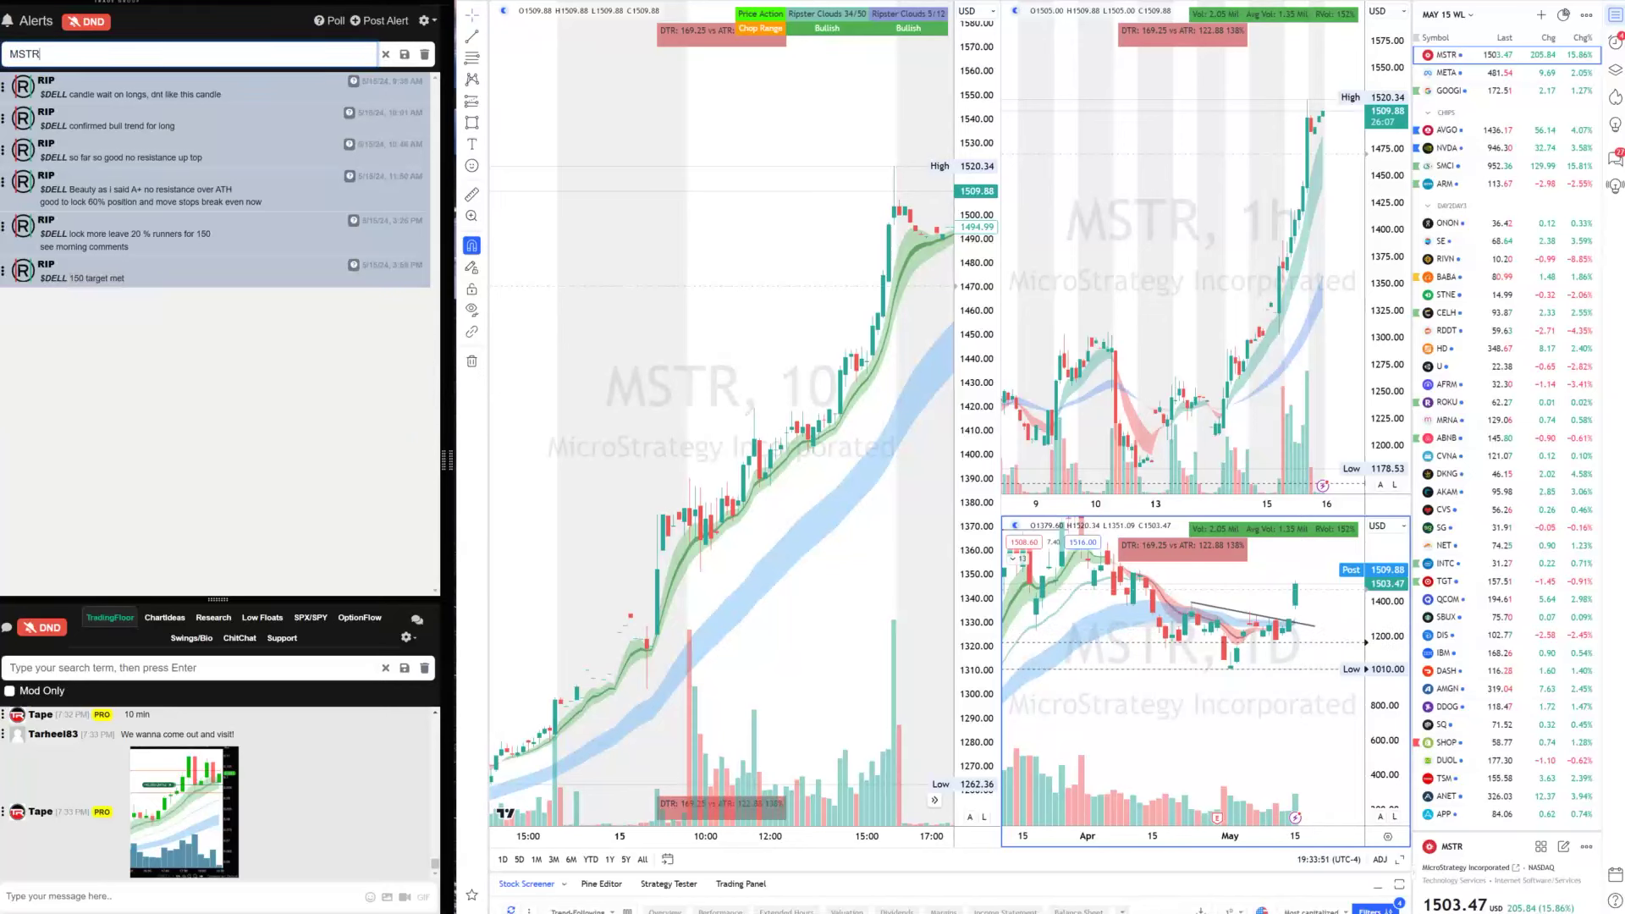
{"action": "key", "text": "Return"}
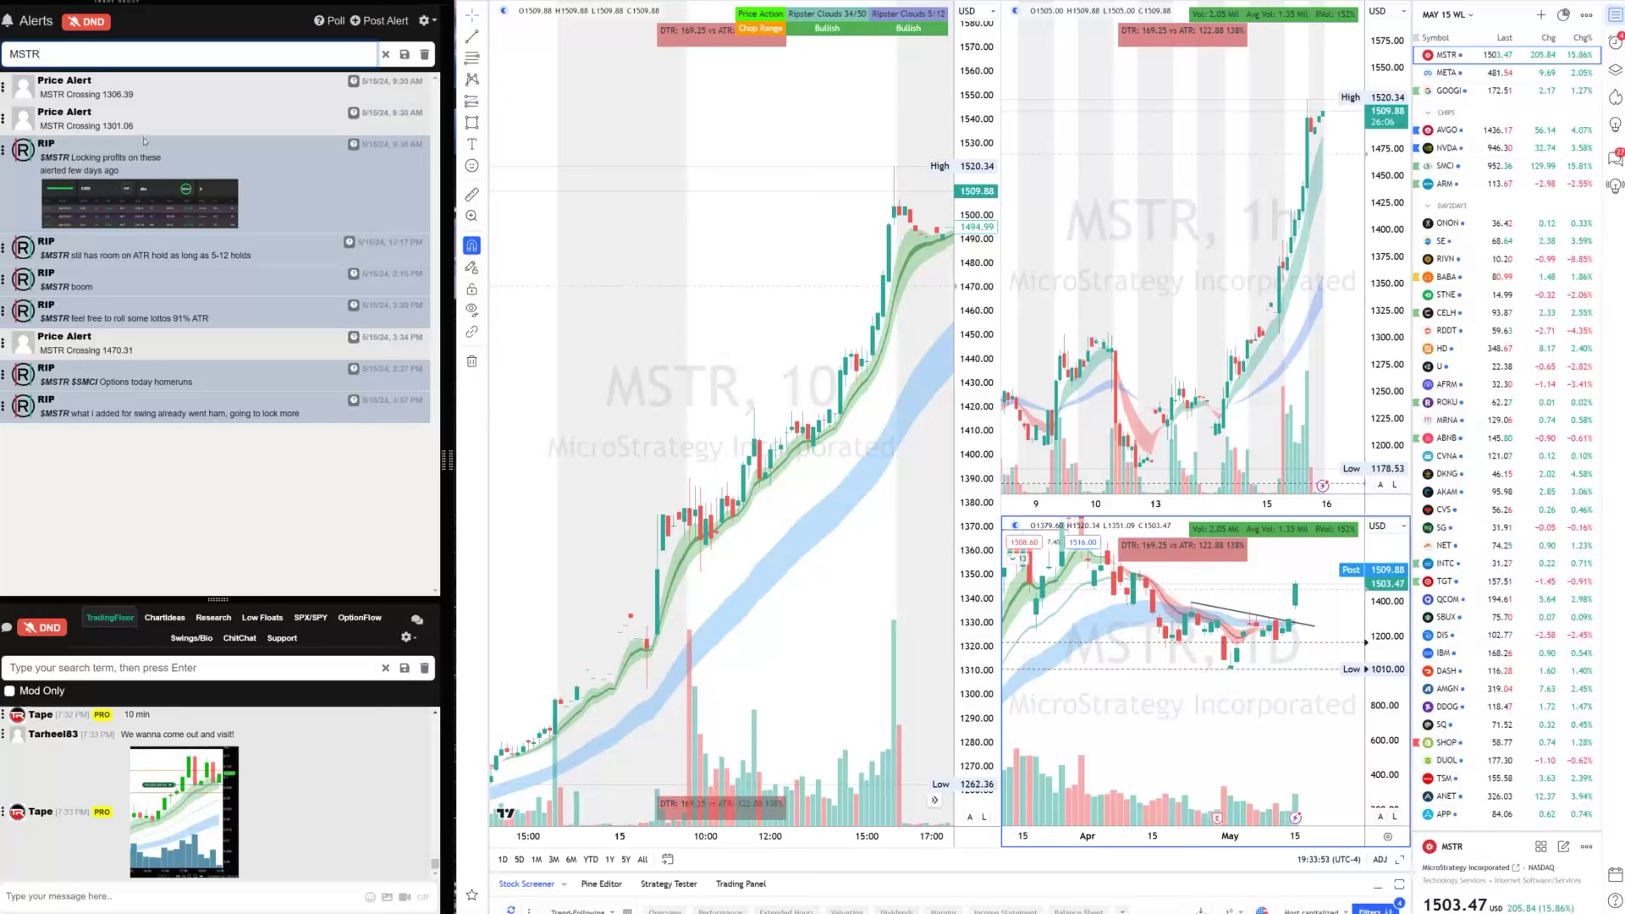
{"action": "left_click_drag", "start_coordinate": [144, 141], "coordinate": [40, 94]}
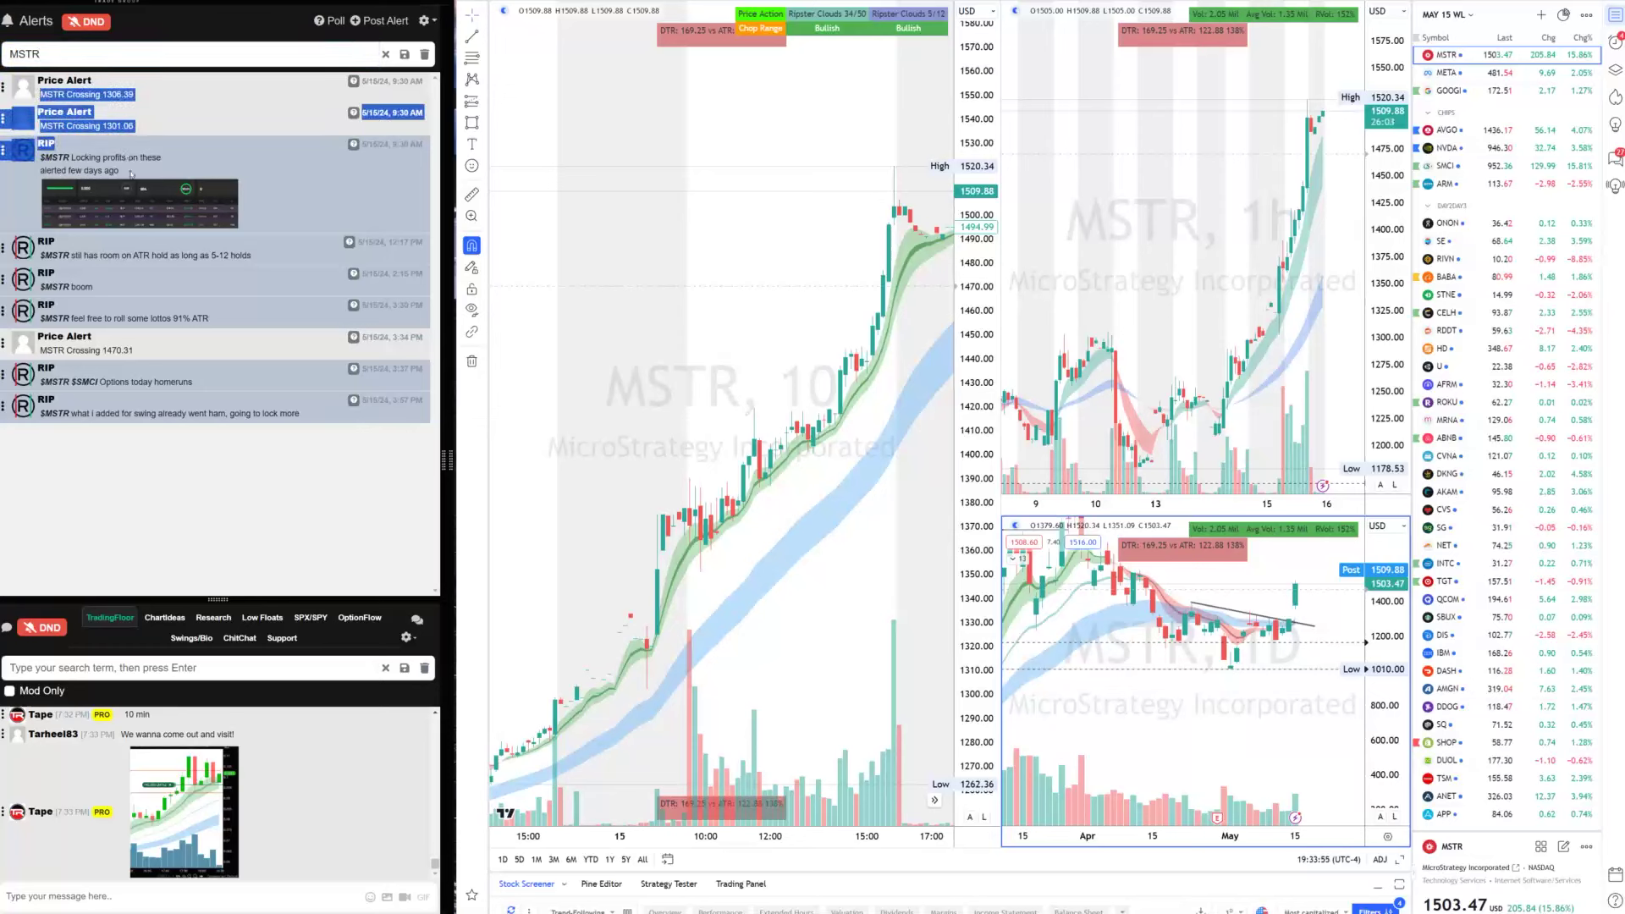
{"action": "left_click_drag", "start_coordinate": [131, 174], "coordinate": [44, 158]}
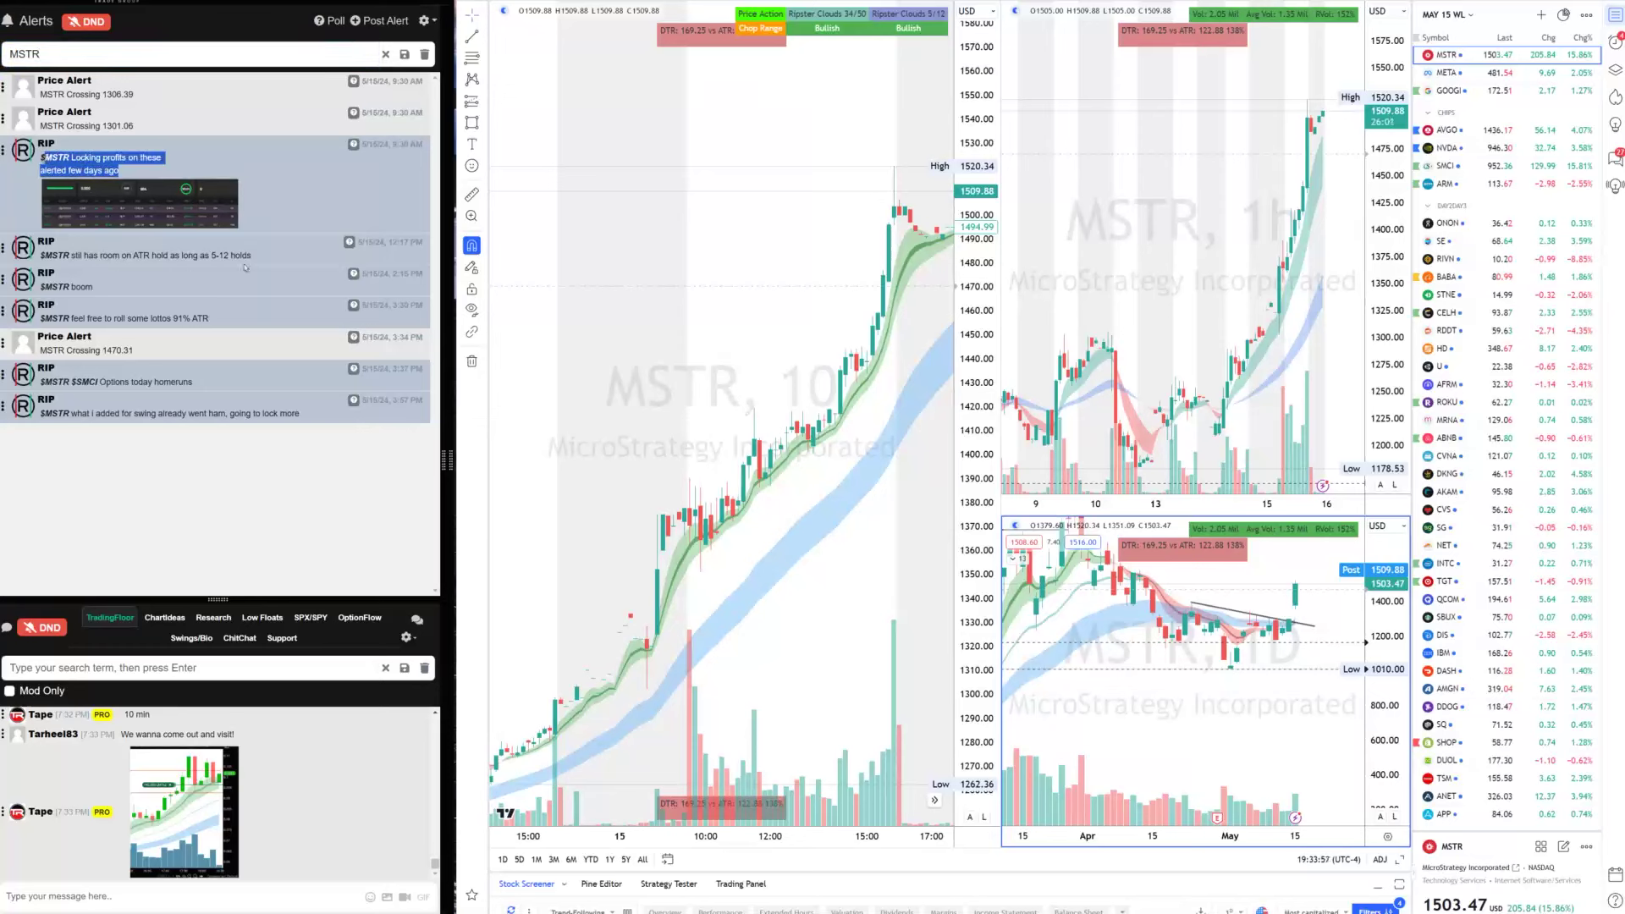
{"action": "left_click_drag", "start_coordinate": [254, 258], "coordinate": [39, 255]}
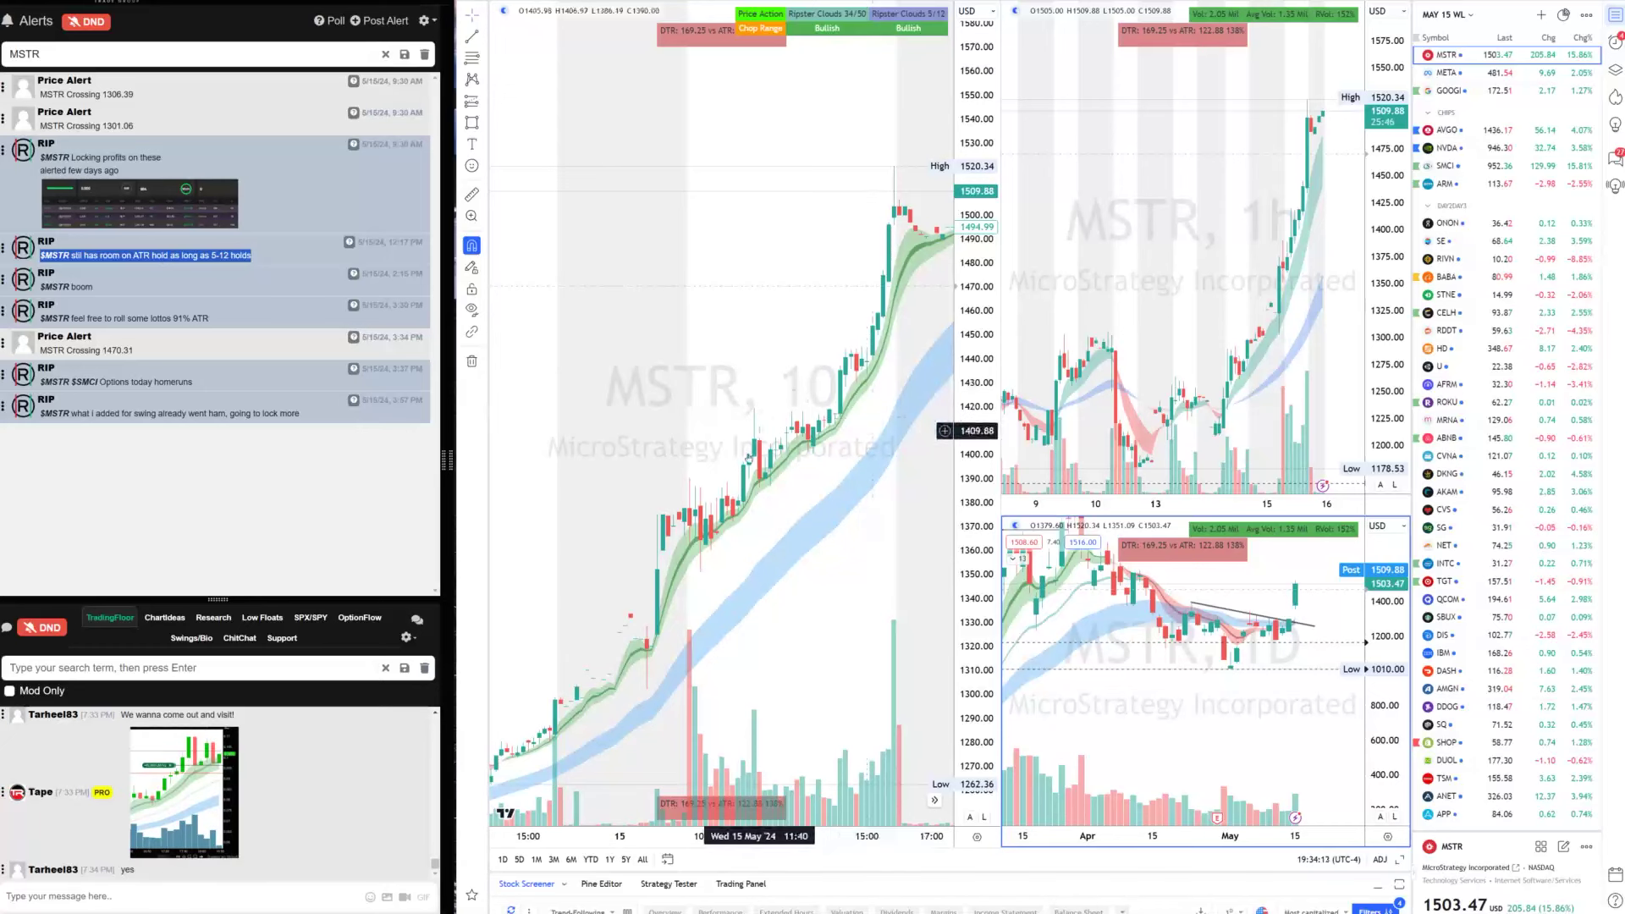
{"action": "left_click", "coordinate": [229, 256]}
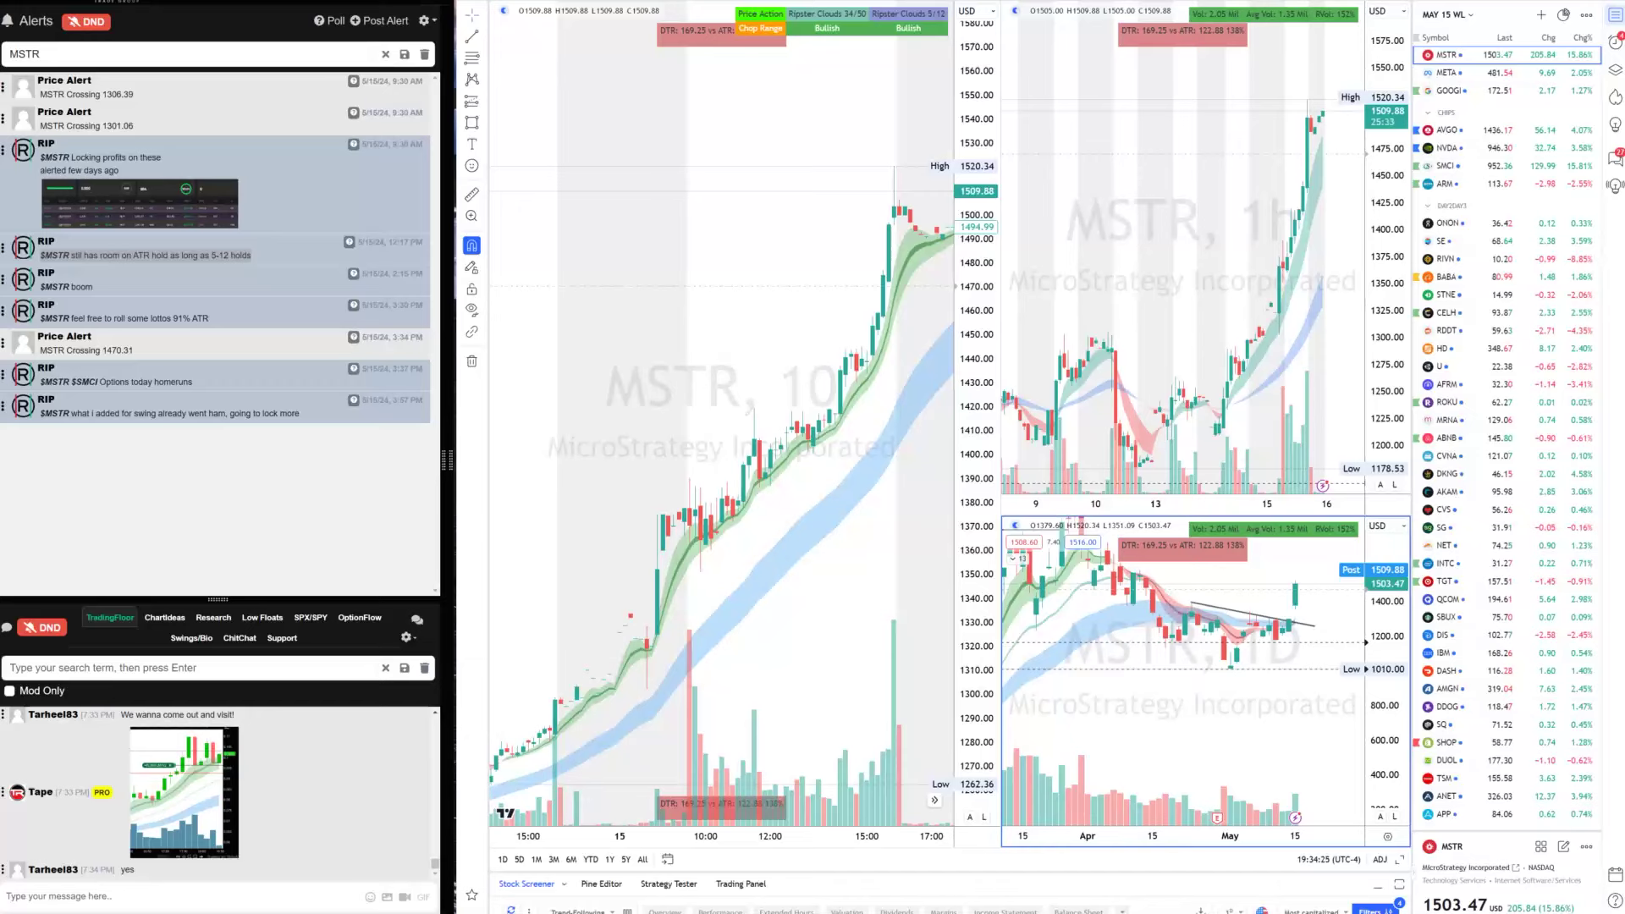
Load TSLA on all charts, filter alerts to 'tsla', and bring up the Crypto Watch levels image
{"action": "type", "text": "TSLA"}
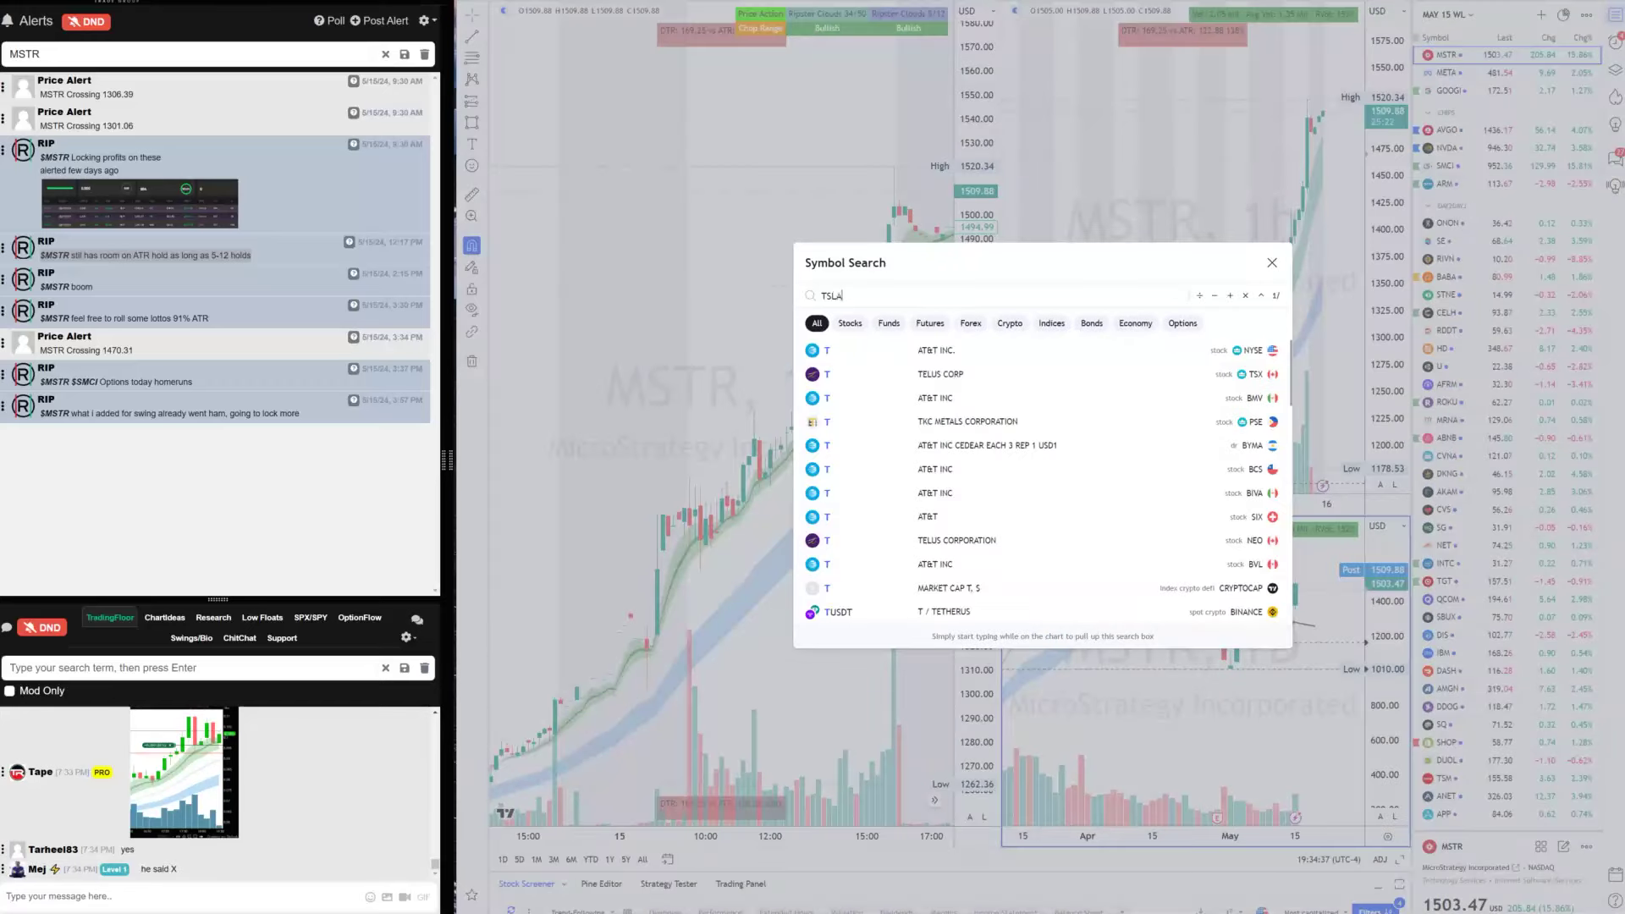
{"action": "key", "text": "Return"}
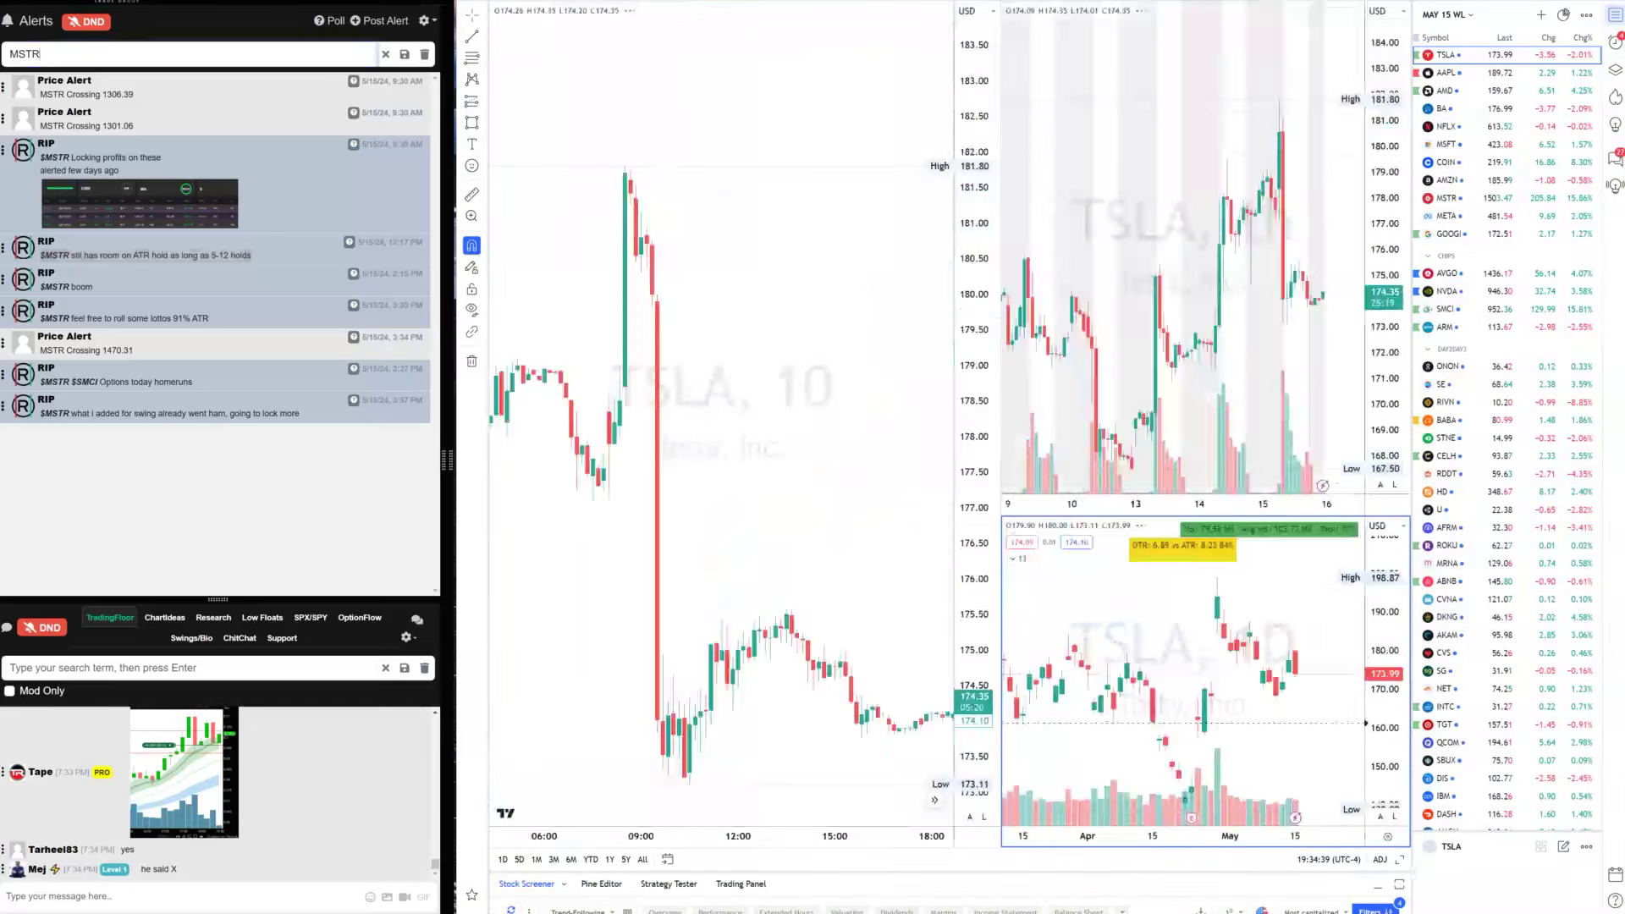
{"action": "type", "text": "tsla"}
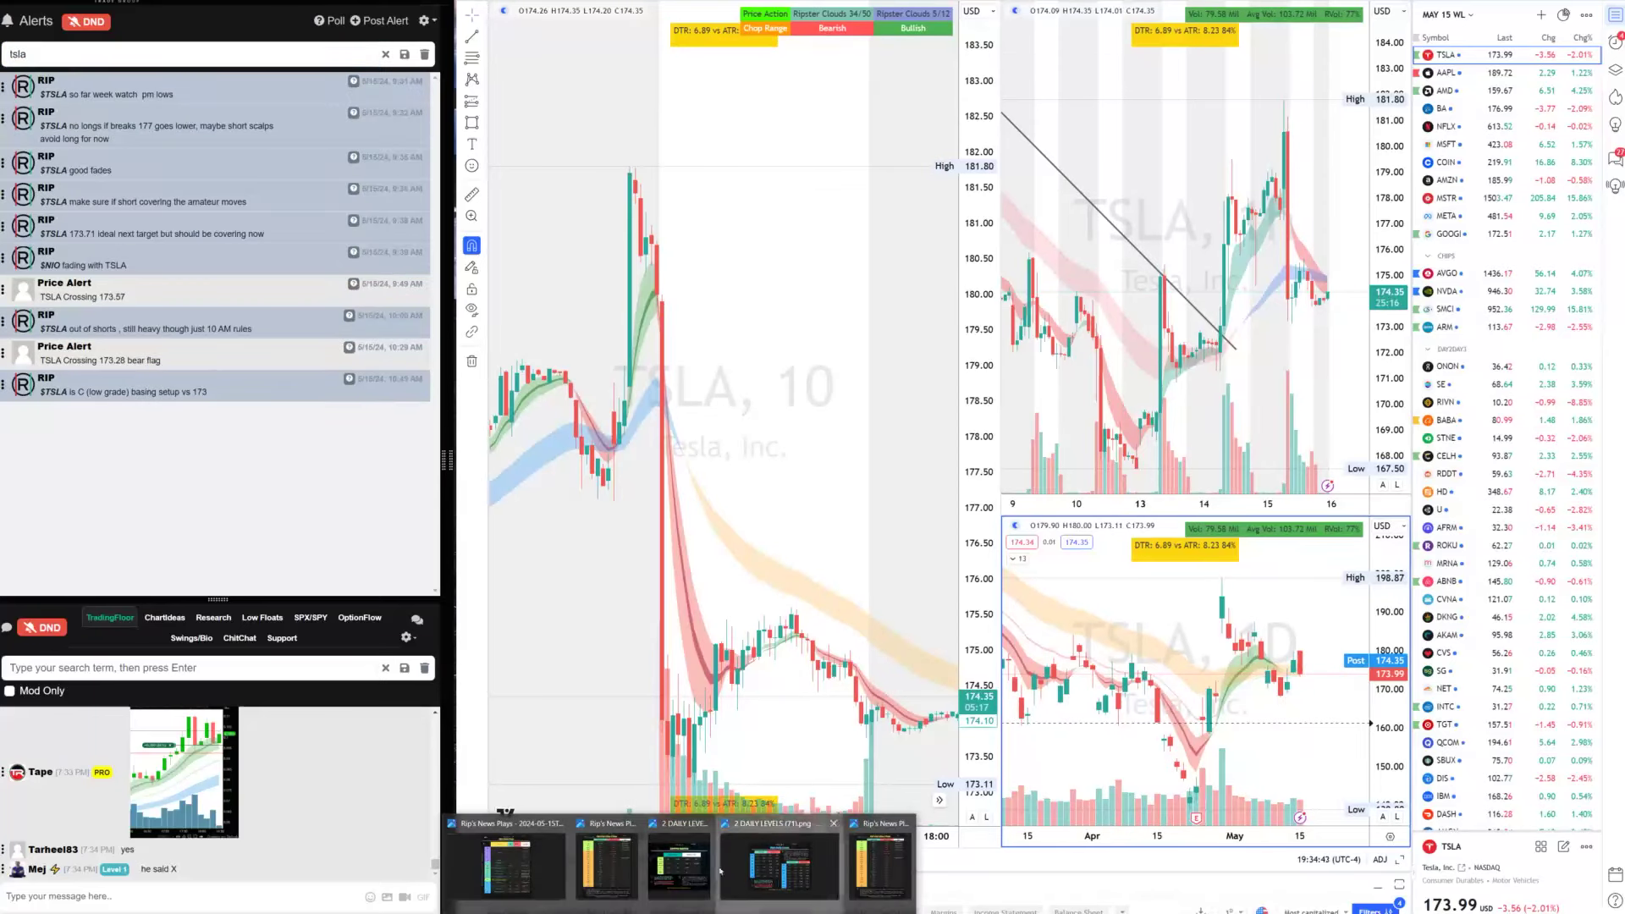
{"action": "left_click", "coordinate": [678, 871]}
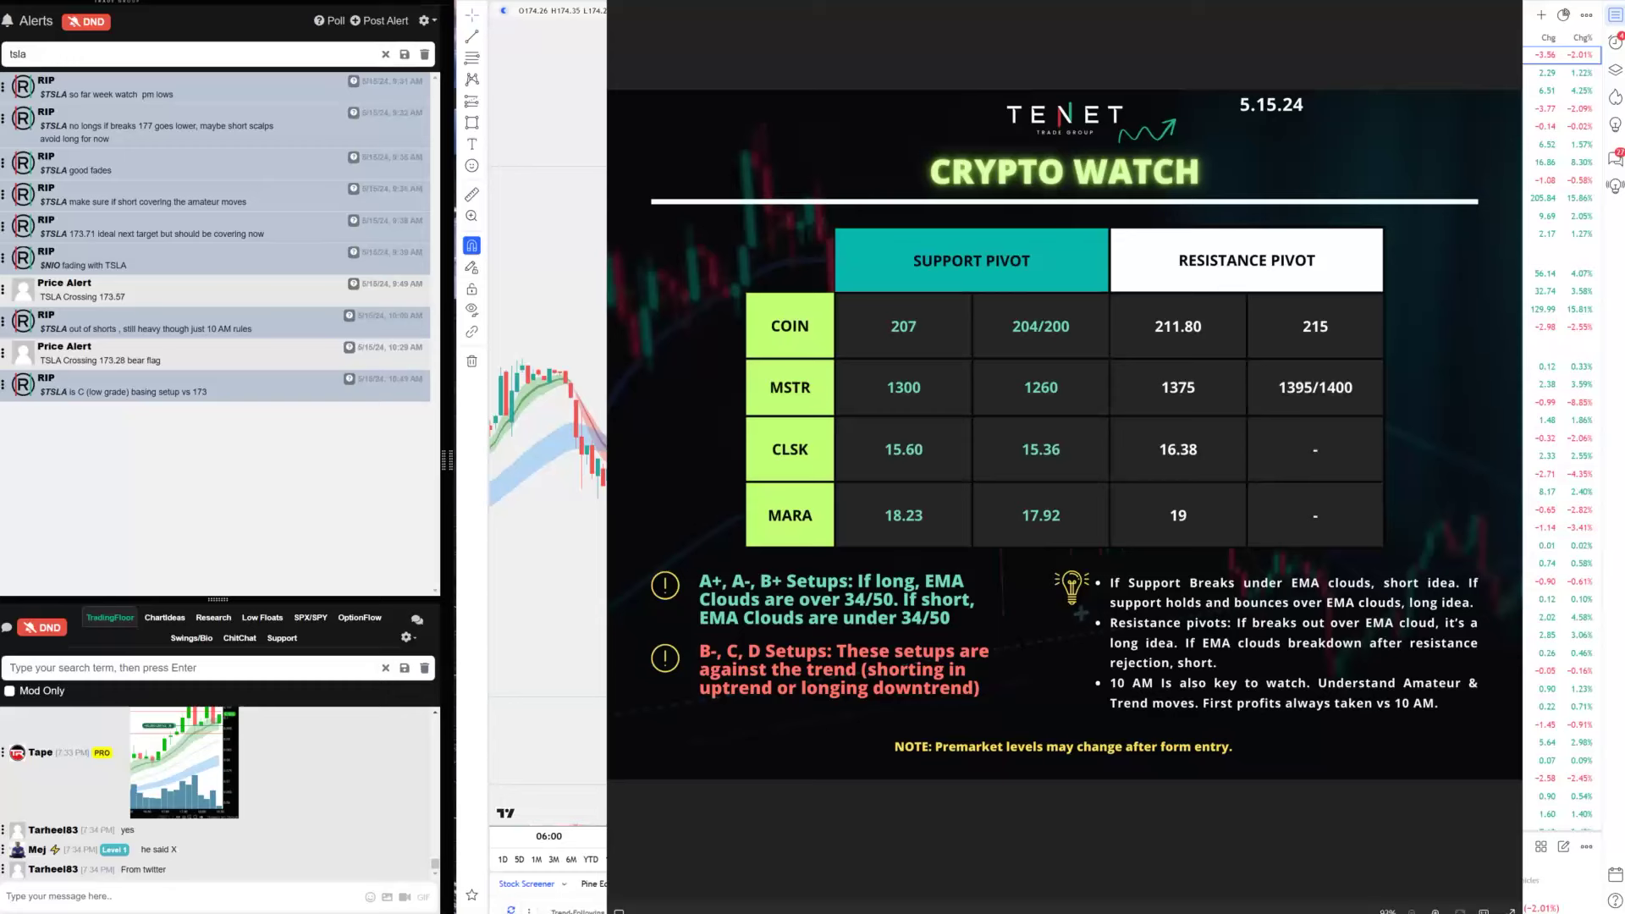
Close the Crypto Watch image and look over the News Plays image
{"action": "left_click", "coordinate": [1434, 1]}
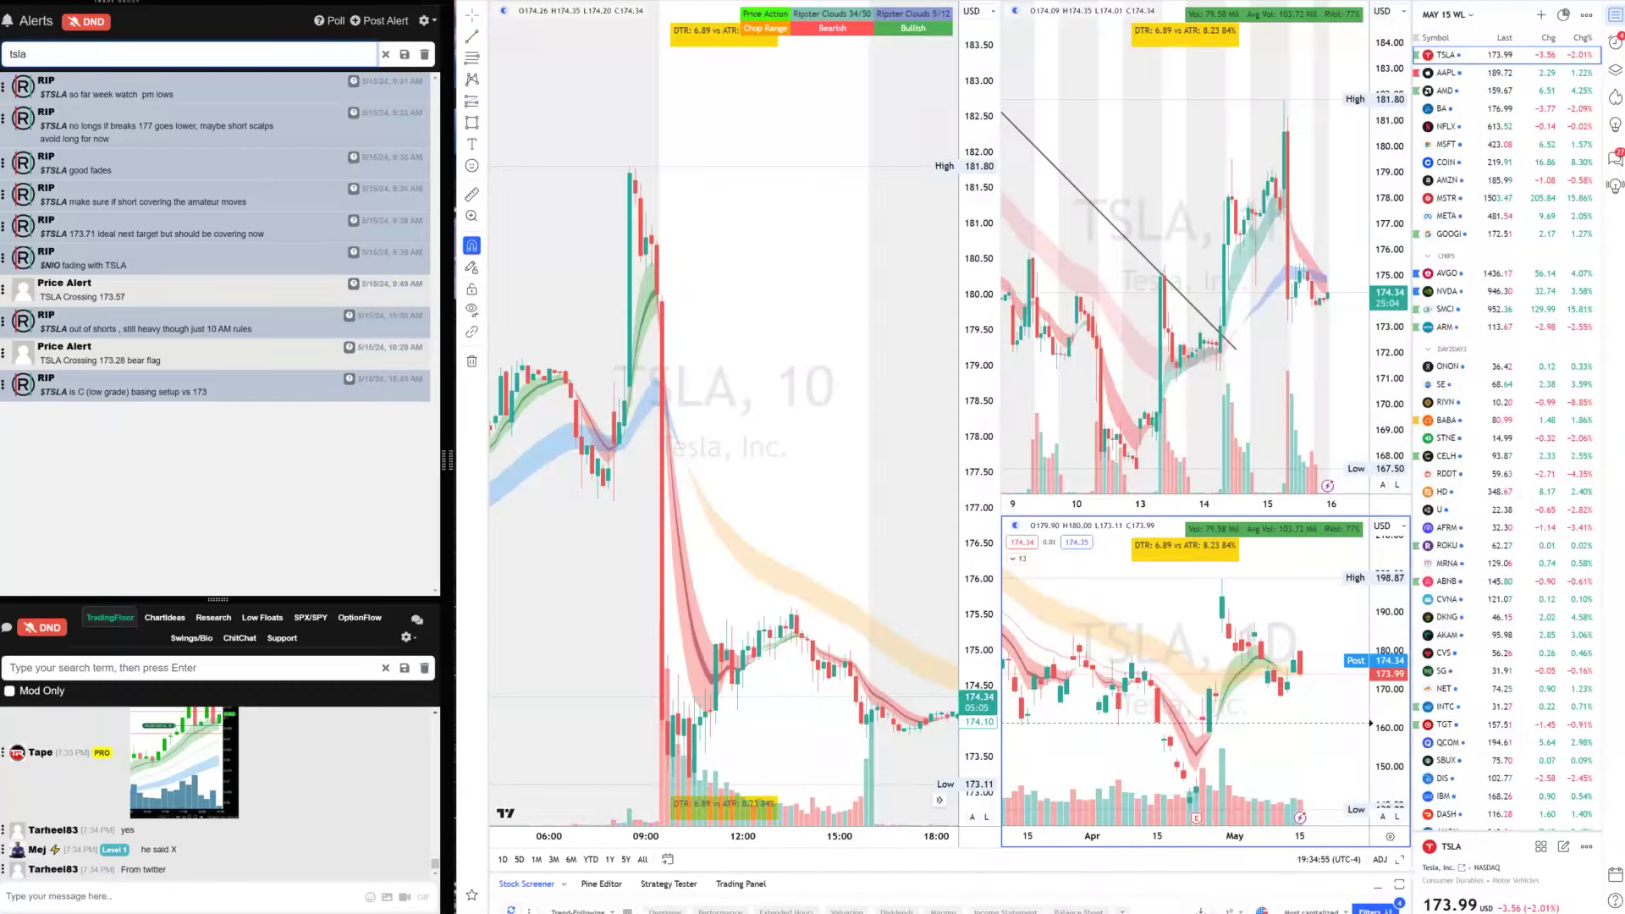
{"action": "mouse_move", "coordinate": [680, 912]}
{"action": "left_click", "coordinate": [506, 865]}
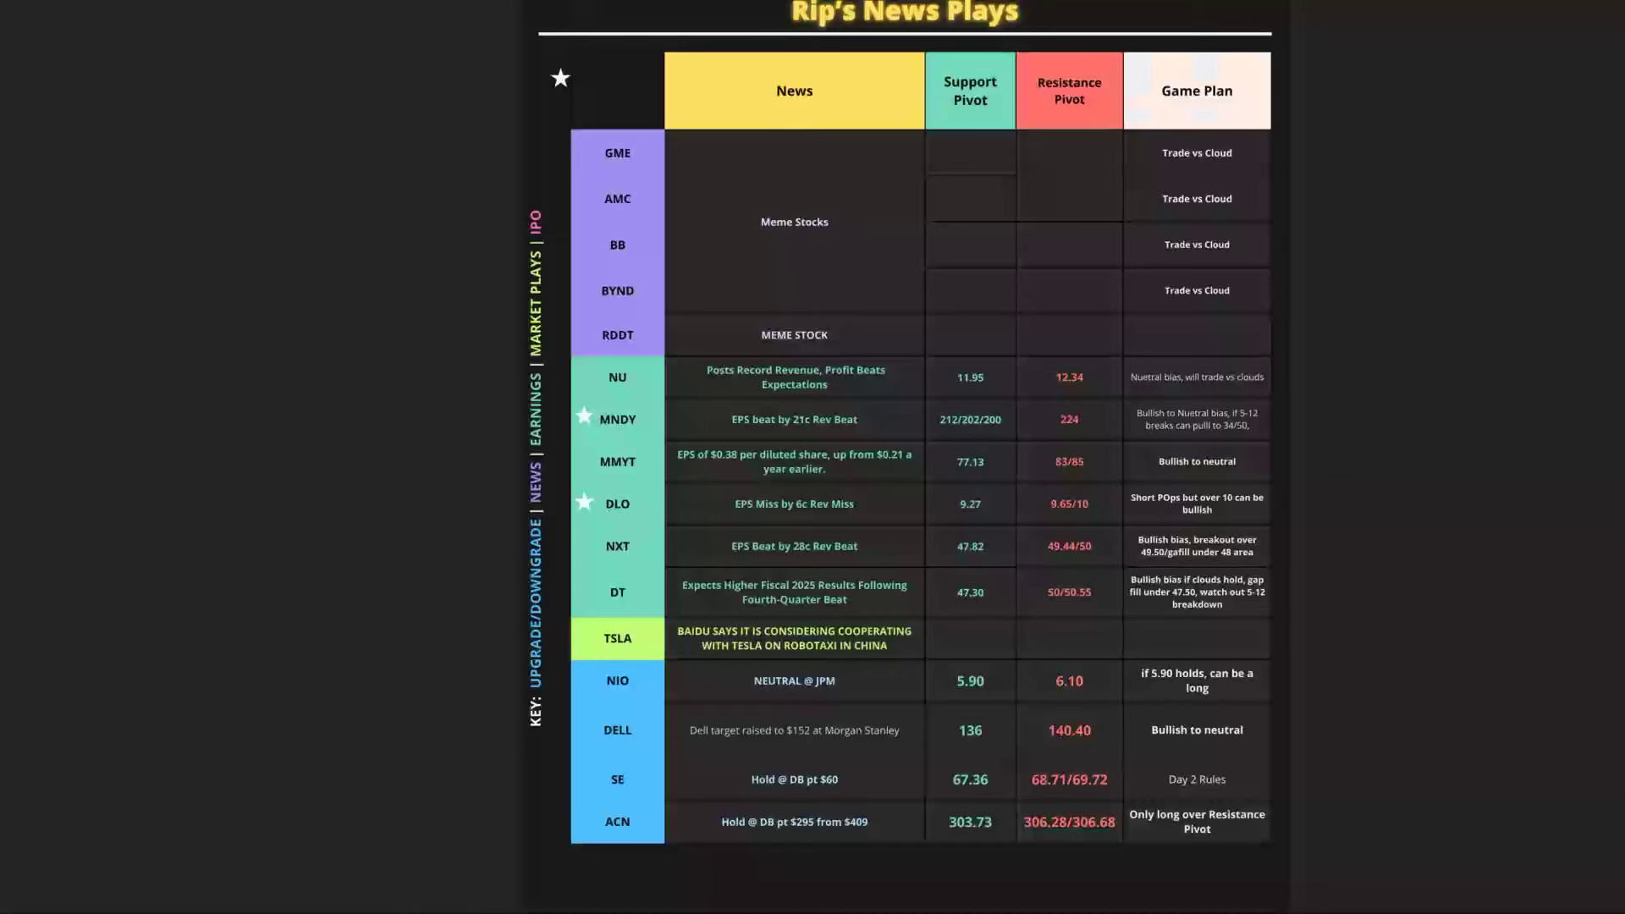
{"action": "left_click", "coordinate": [1434, 1]}
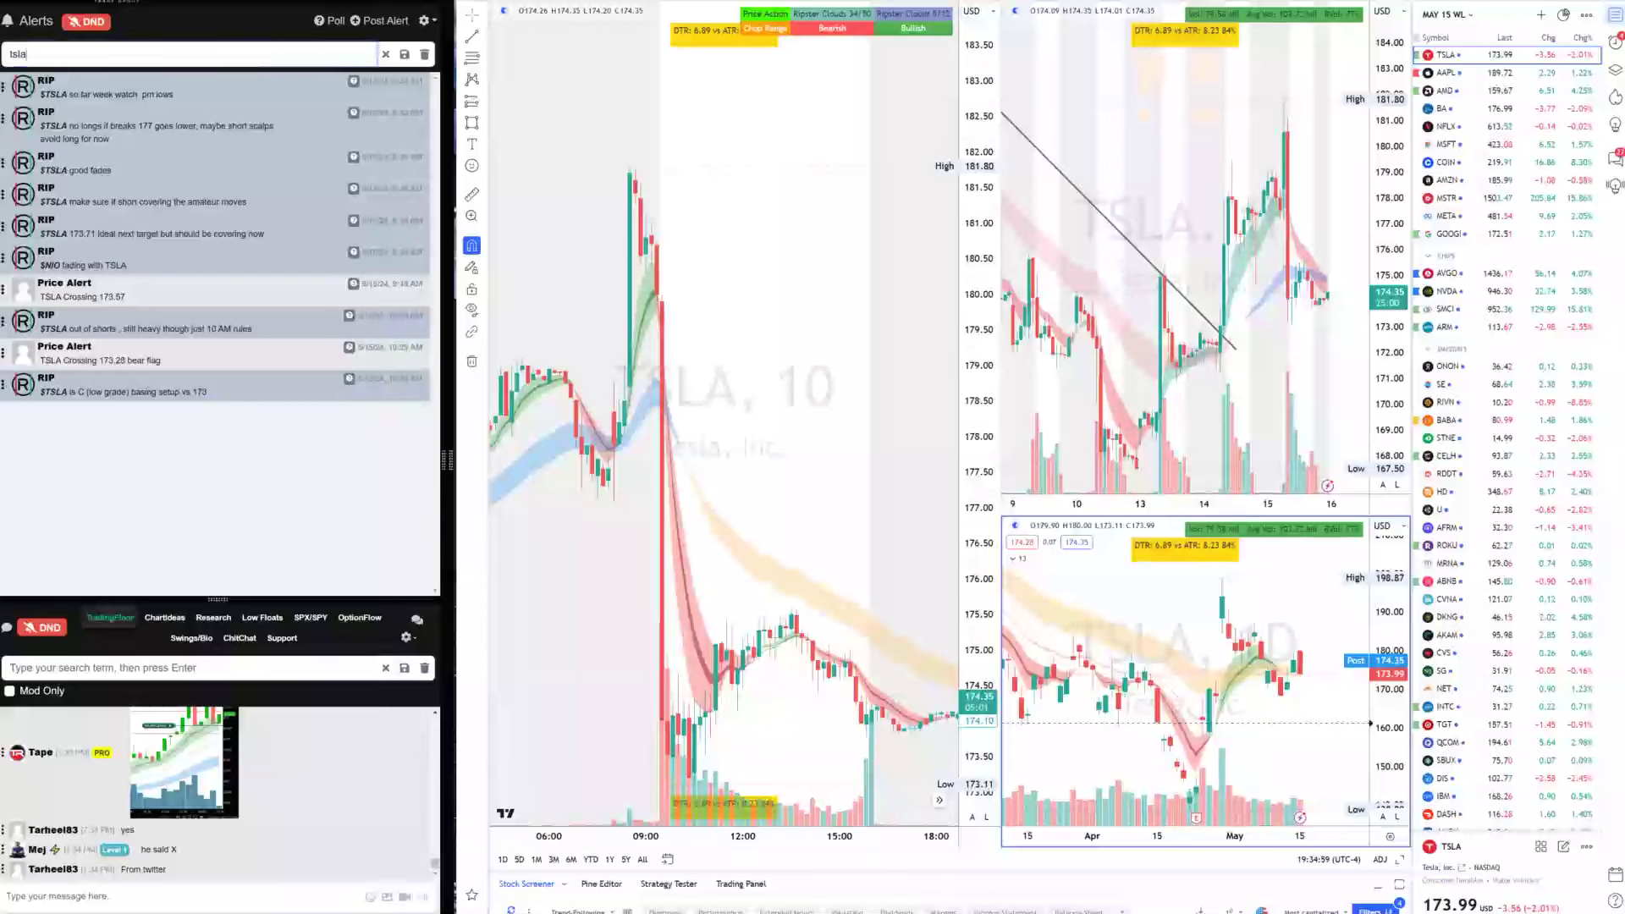
Review News Plays once more, then view and close the Daily Levels image
{"action": "mouse_move", "coordinate": [680, 913]}
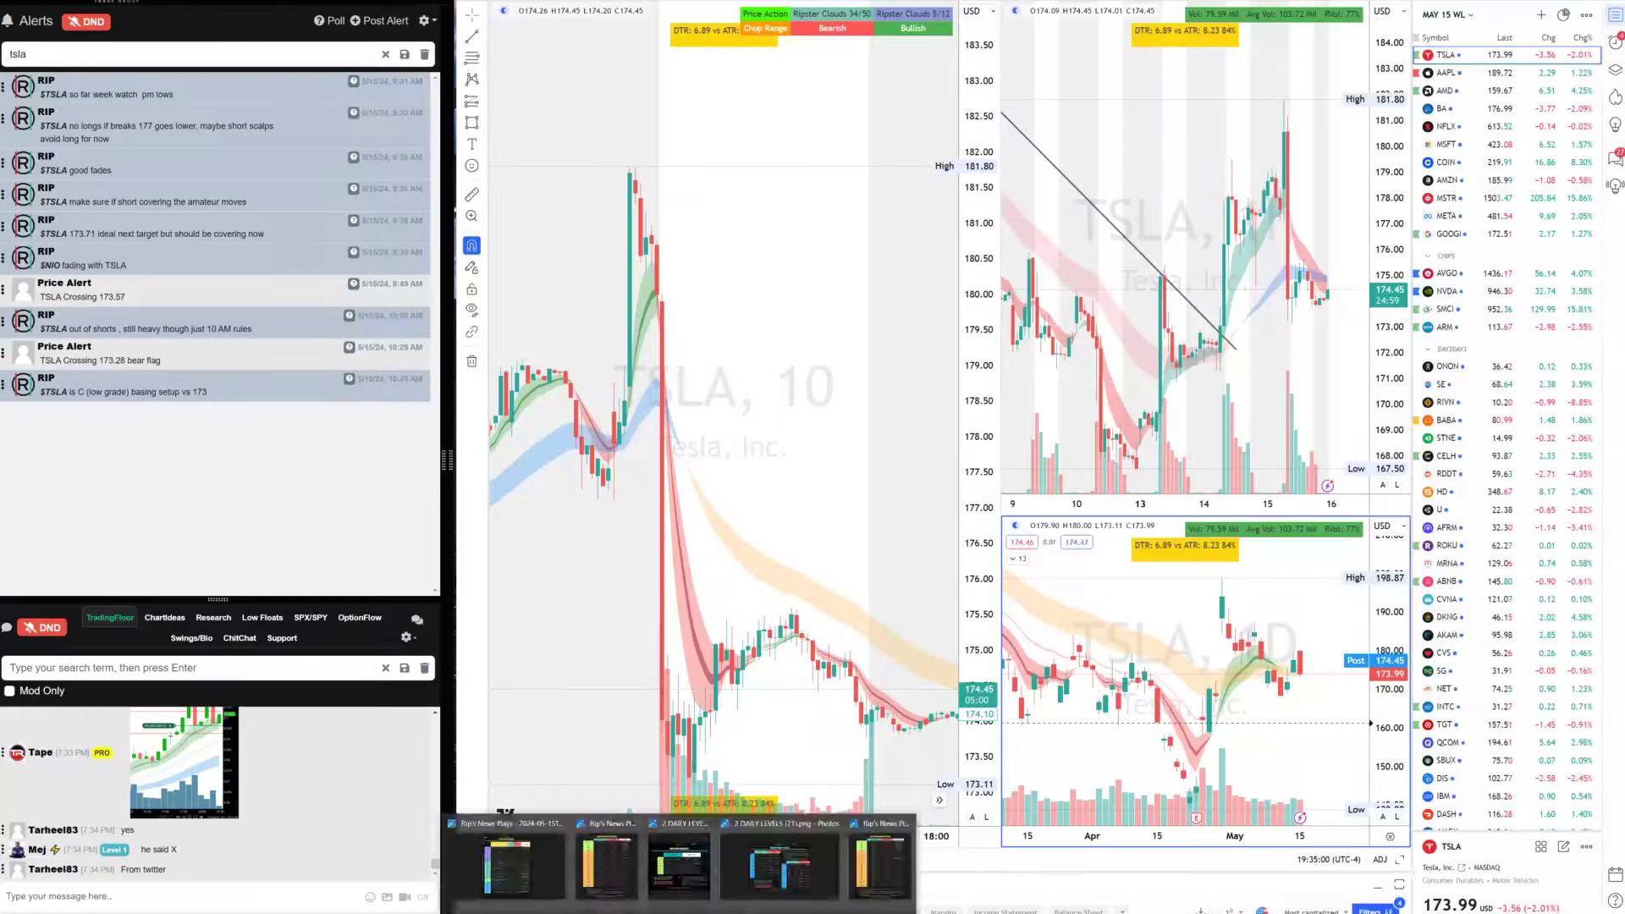
{"action": "left_click", "coordinate": [506, 865]}
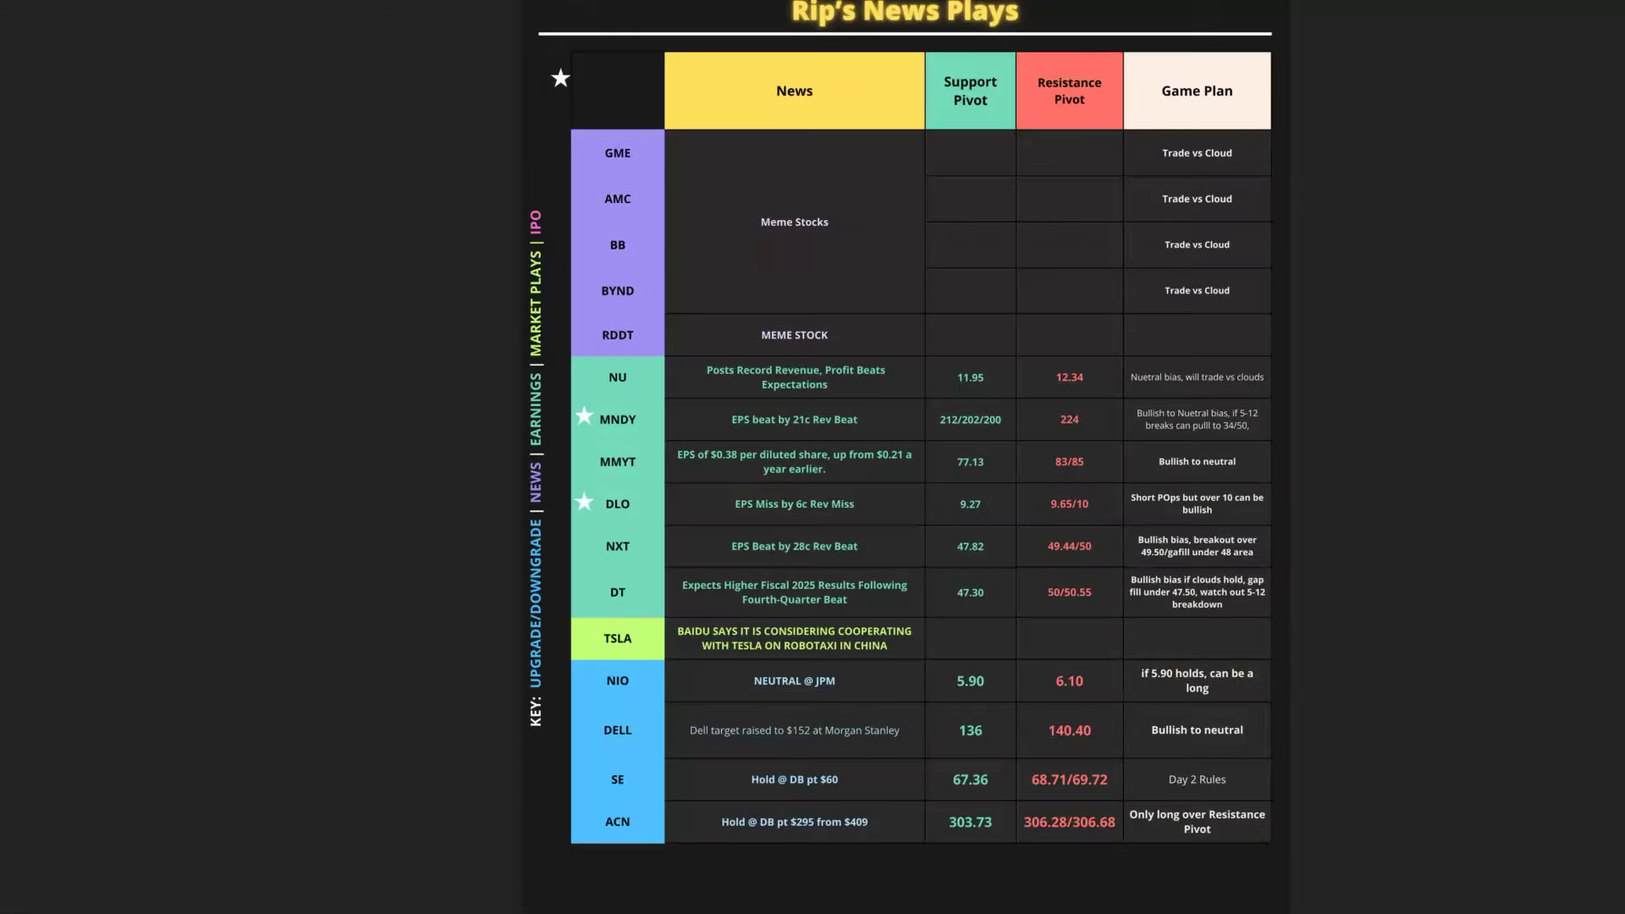
{"action": "left_click", "coordinate": [1435, 1]}
{"action": "mouse_move", "coordinate": [680, 912]}
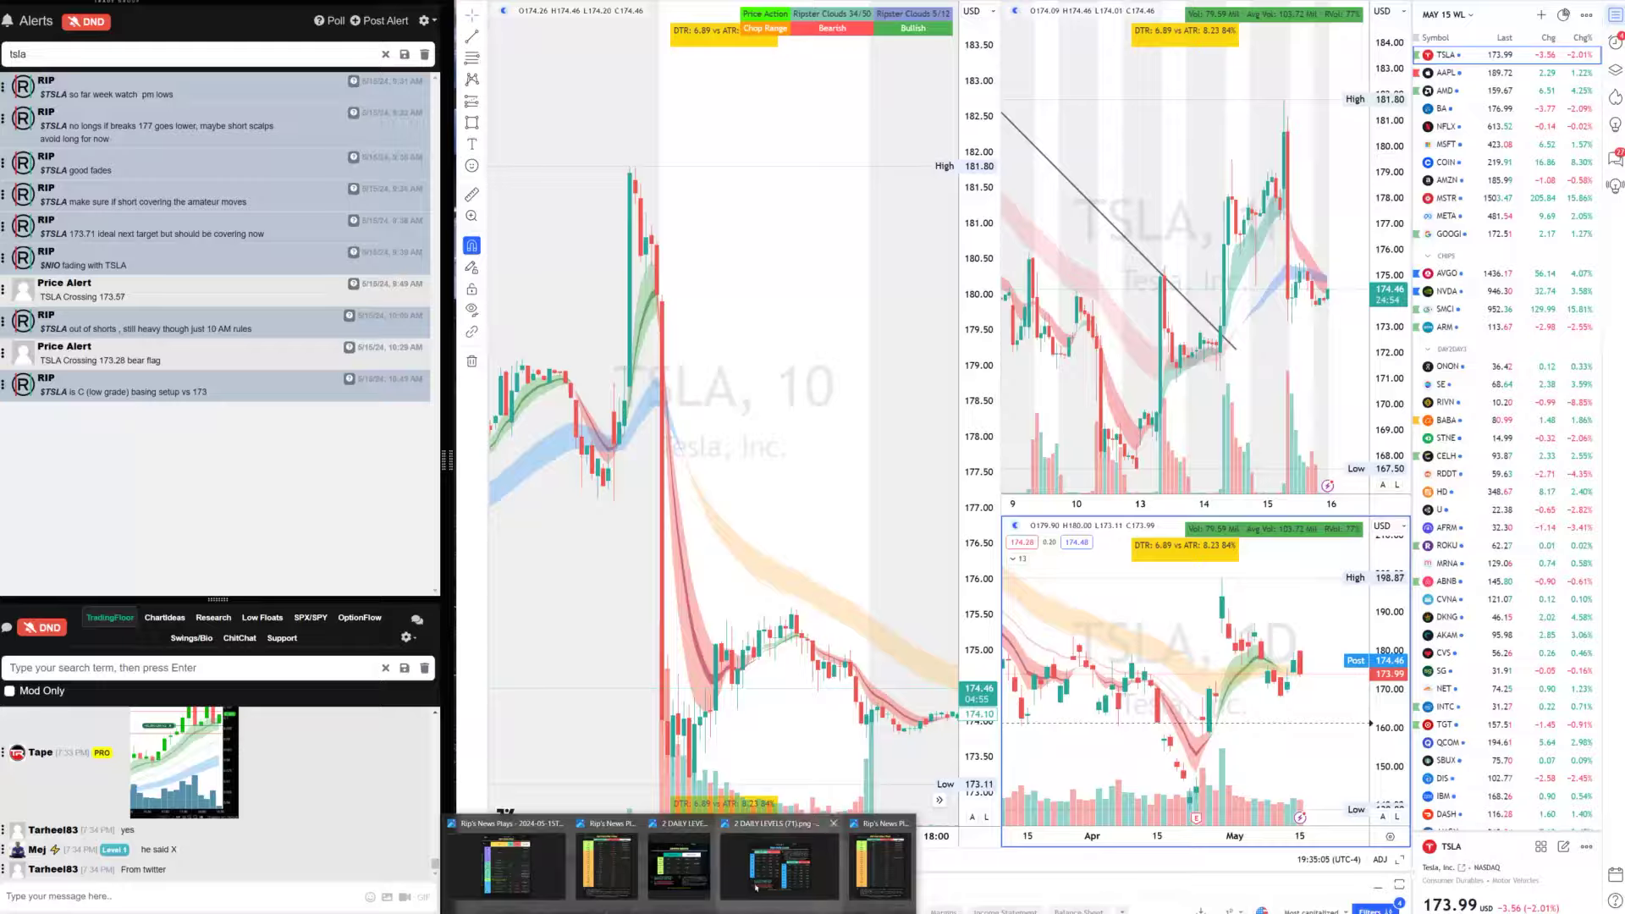
{"action": "left_click", "coordinate": [756, 887]}
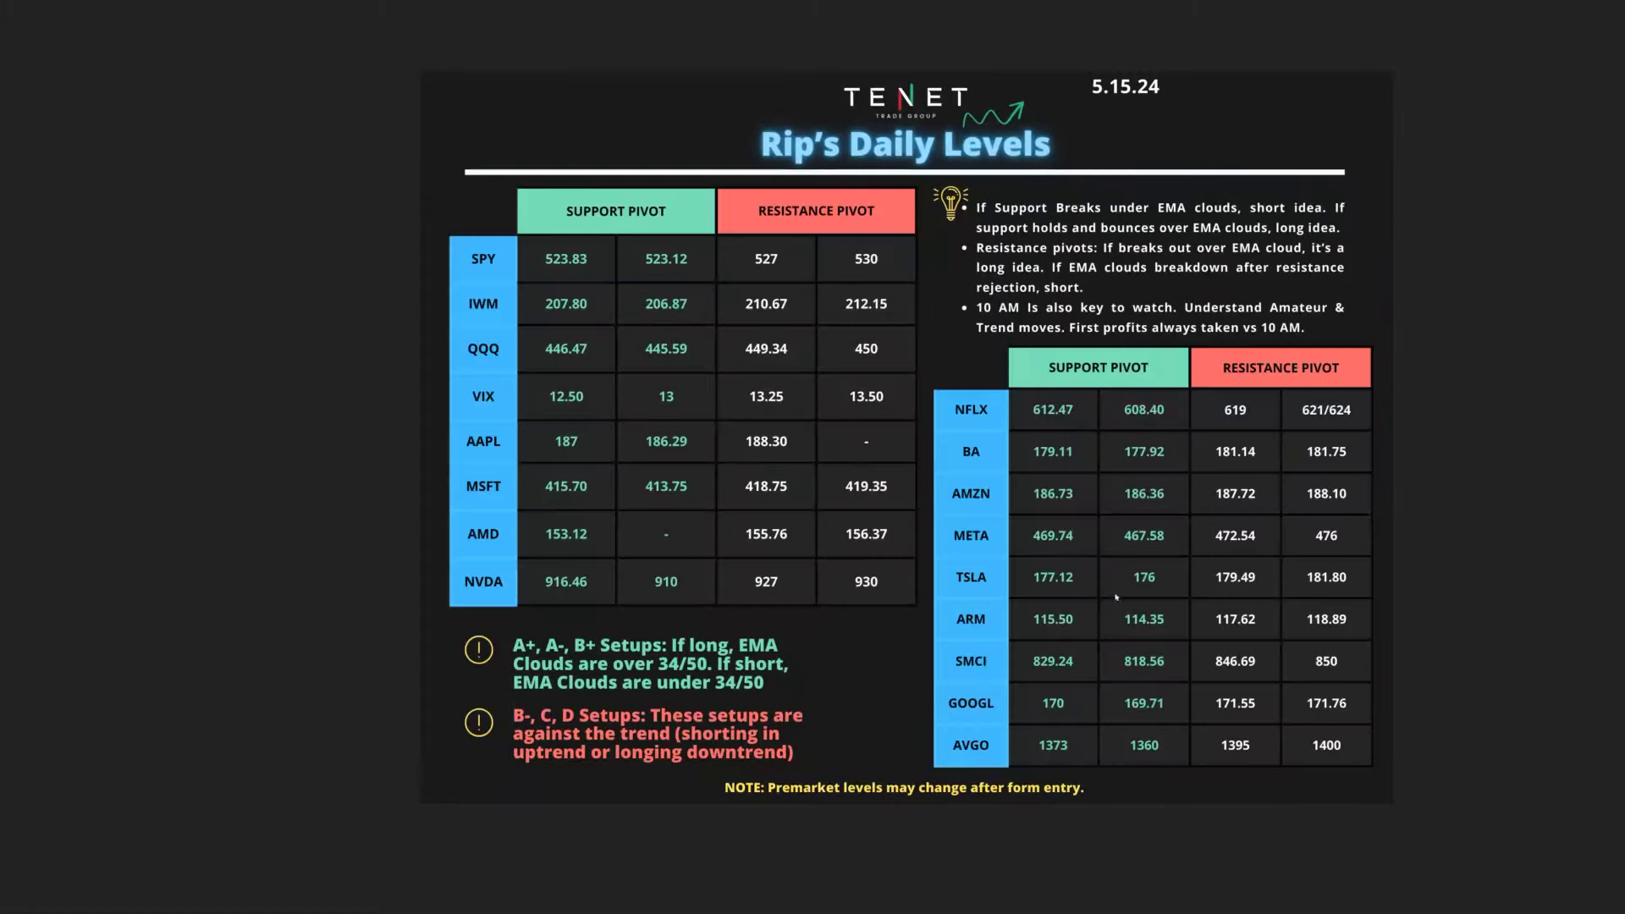
{"action": "left_click", "coordinate": [1434, 2]}
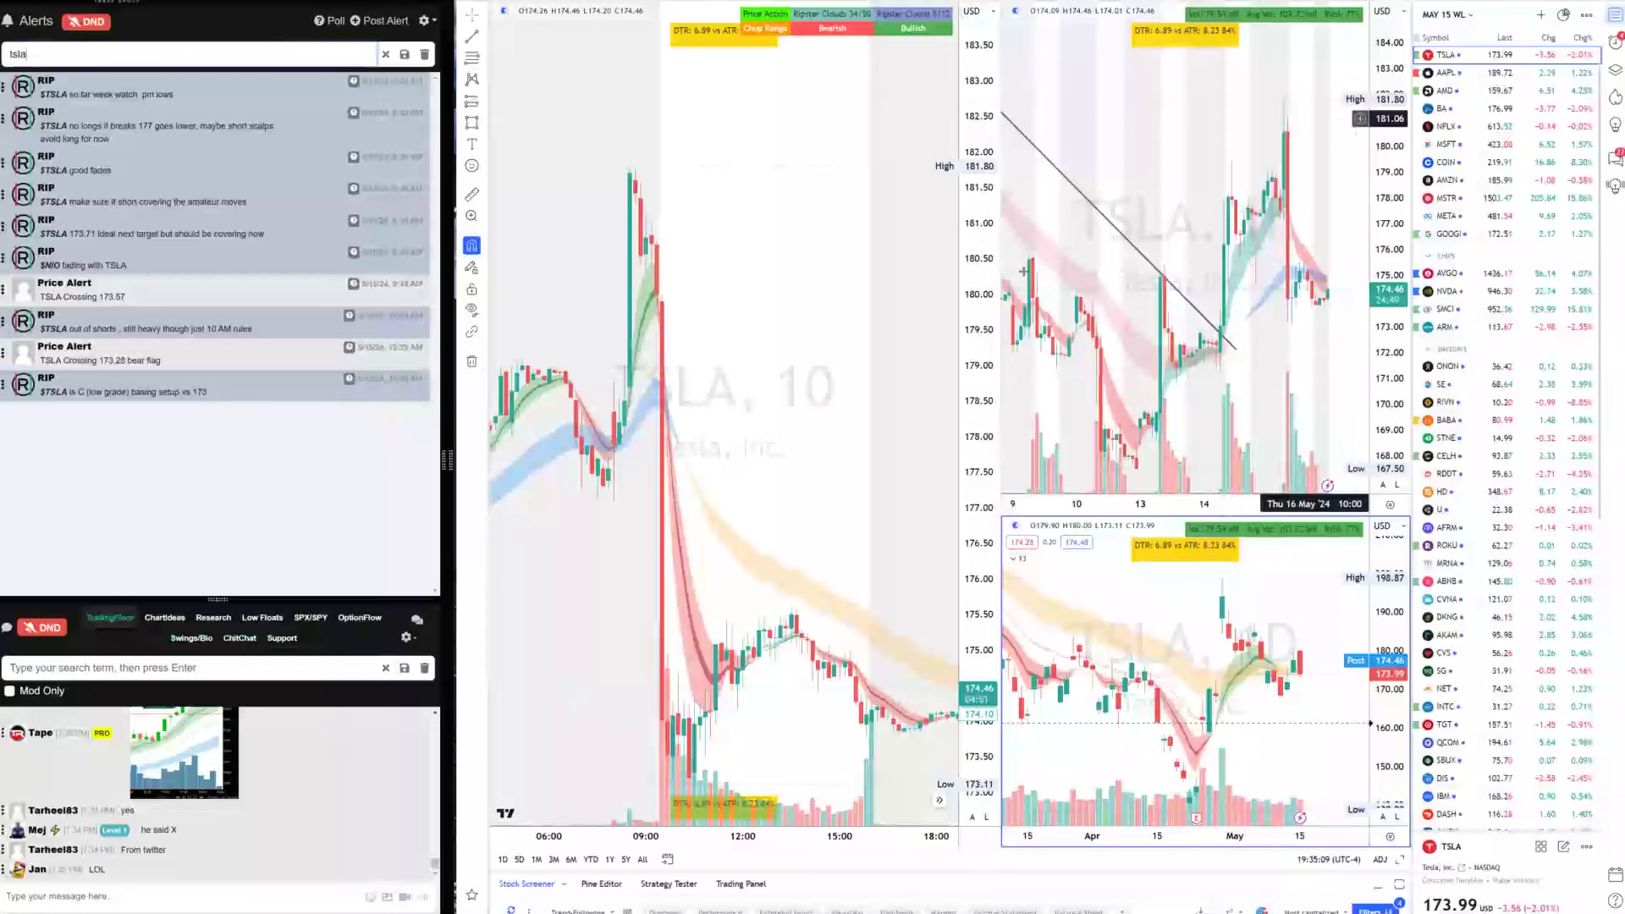
Reframe the TSLA 10-minute chart and highlight the week-watch, no-longs, good-fades and 173.71 alerts
{"action": "left_click_drag", "start_coordinate": [750, 408], "coordinate": [853, 294]}
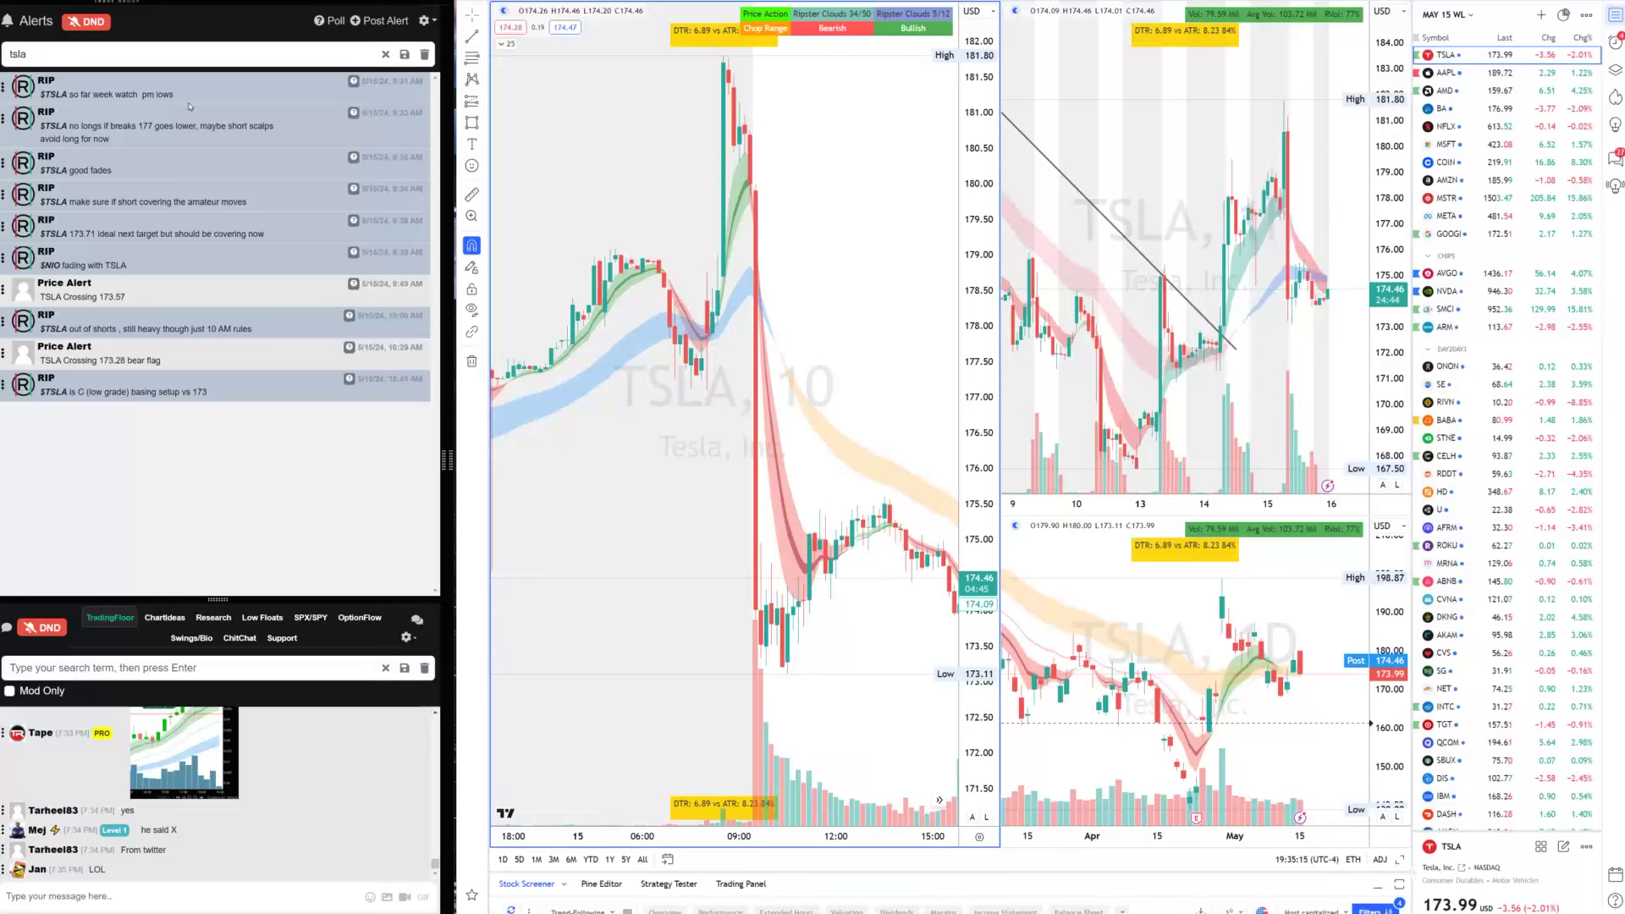
{"action": "left_click_drag", "start_coordinate": [175, 95], "coordinate": [39, 95]}
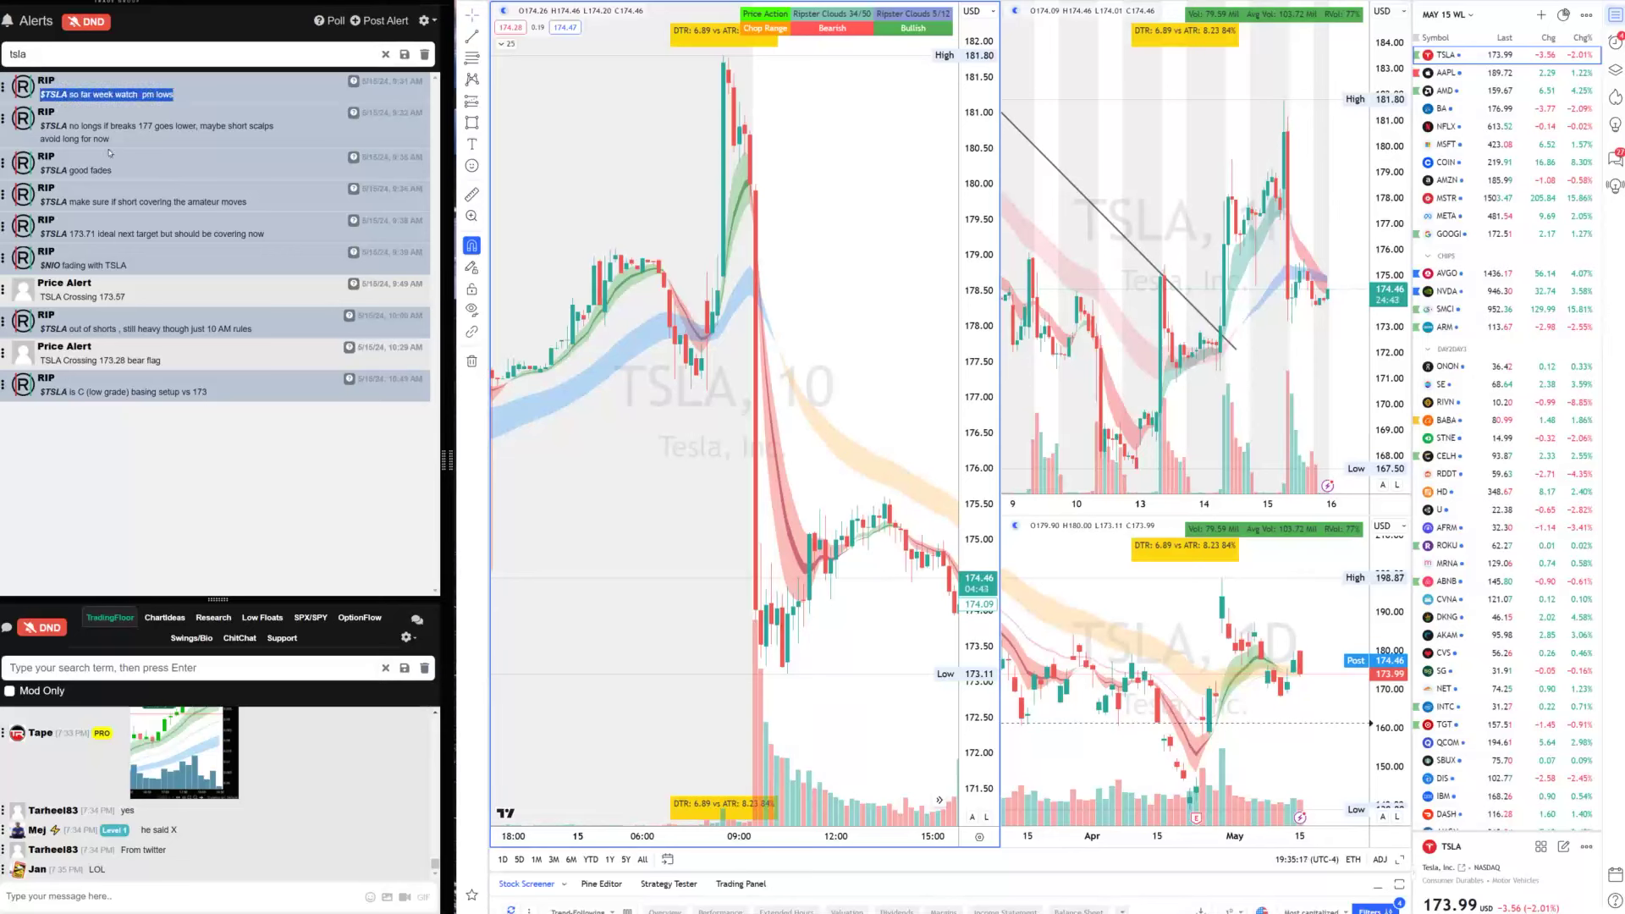
{"action": "left_click_drag", "start_coordinate": [110, 140], "coordinate": [77, 133]}
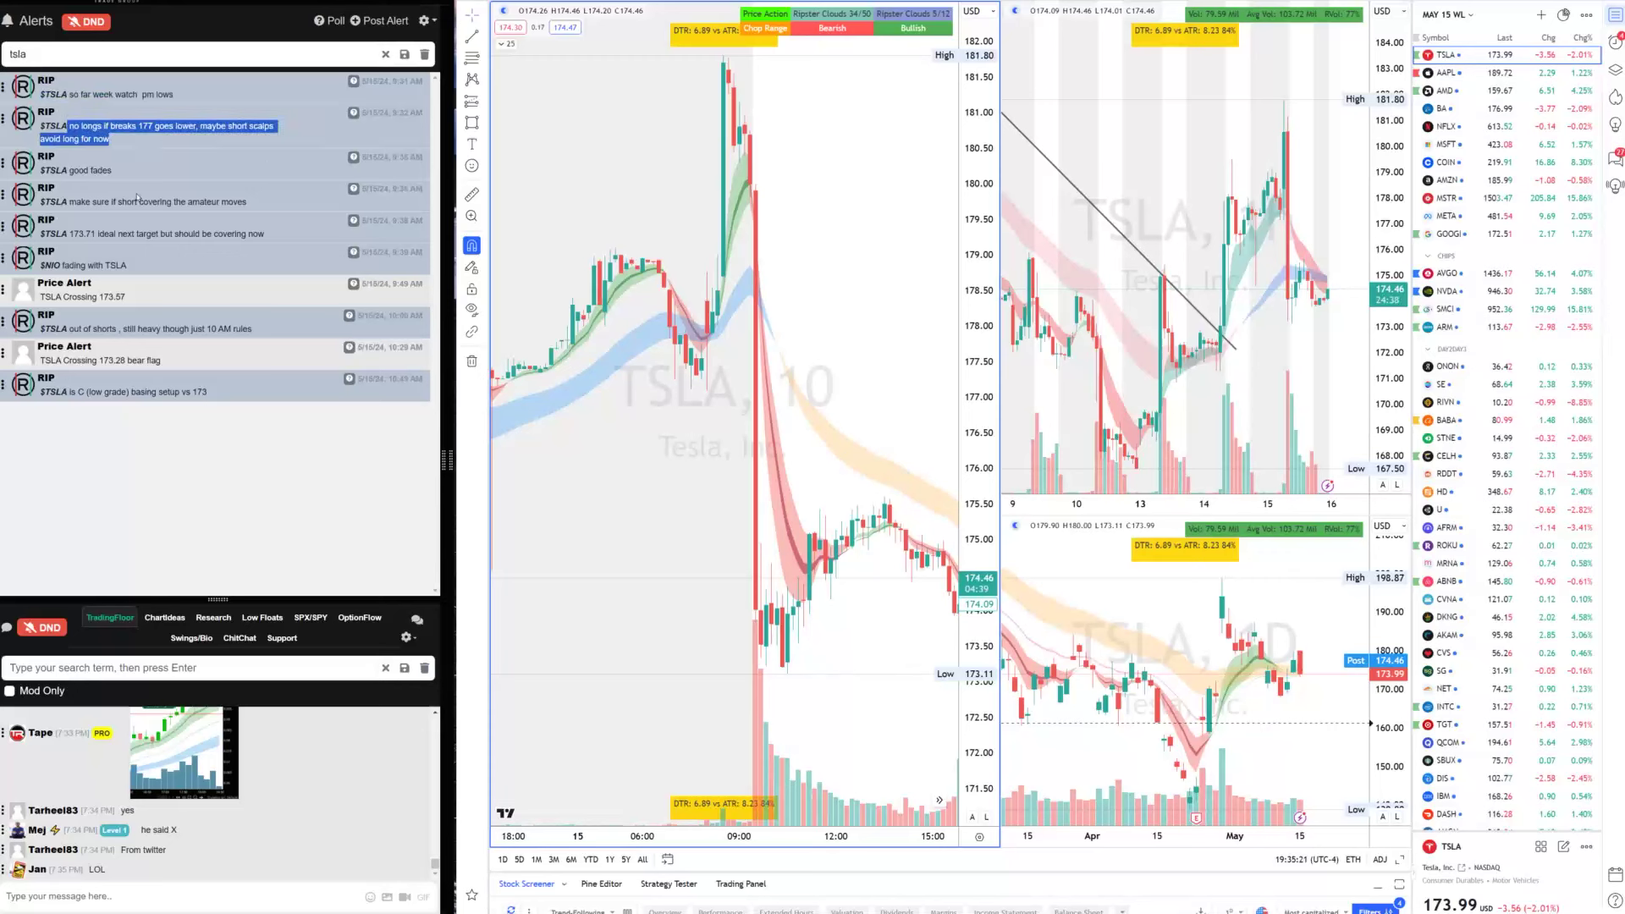
{"action": "left_click_drag", "start_coordinate": [112, 170], "coordinate": [72, 170]}
{"action": "left_click_drag", "start_coordinate": [68, 233], "coordinate": [98, 233]}
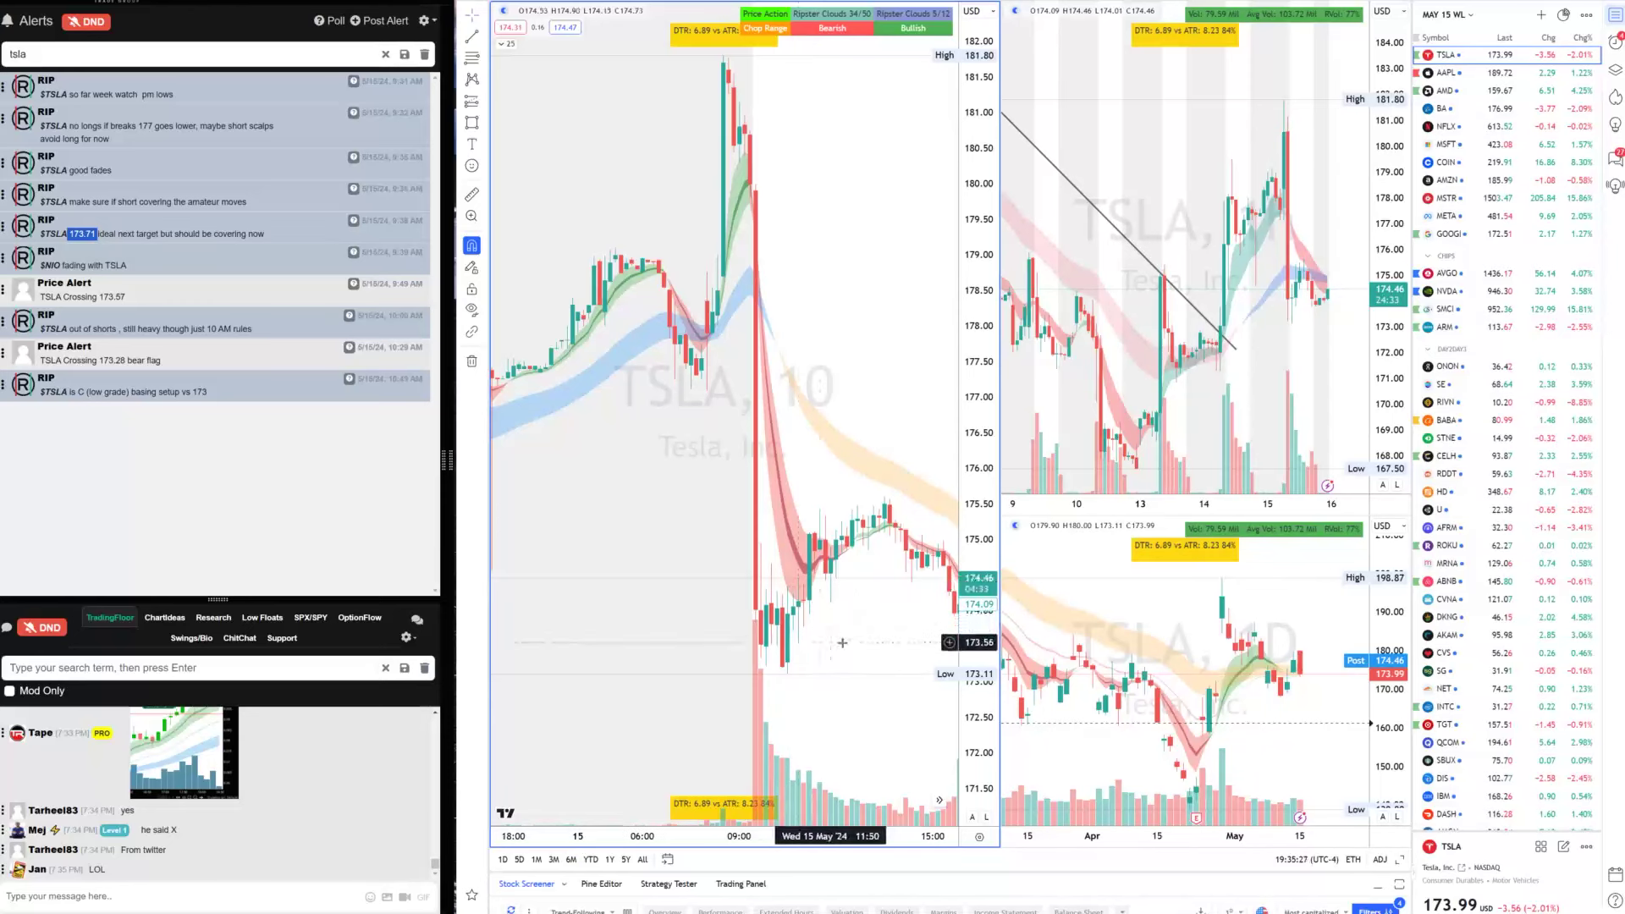
{"action": "left_click_drag", "start_coordinate": [807, 630], "coordinate": [782, 635]}
{"action": "left_click_drag", "start_coordinate": [976, 156], "coordinate": [969, 401]}
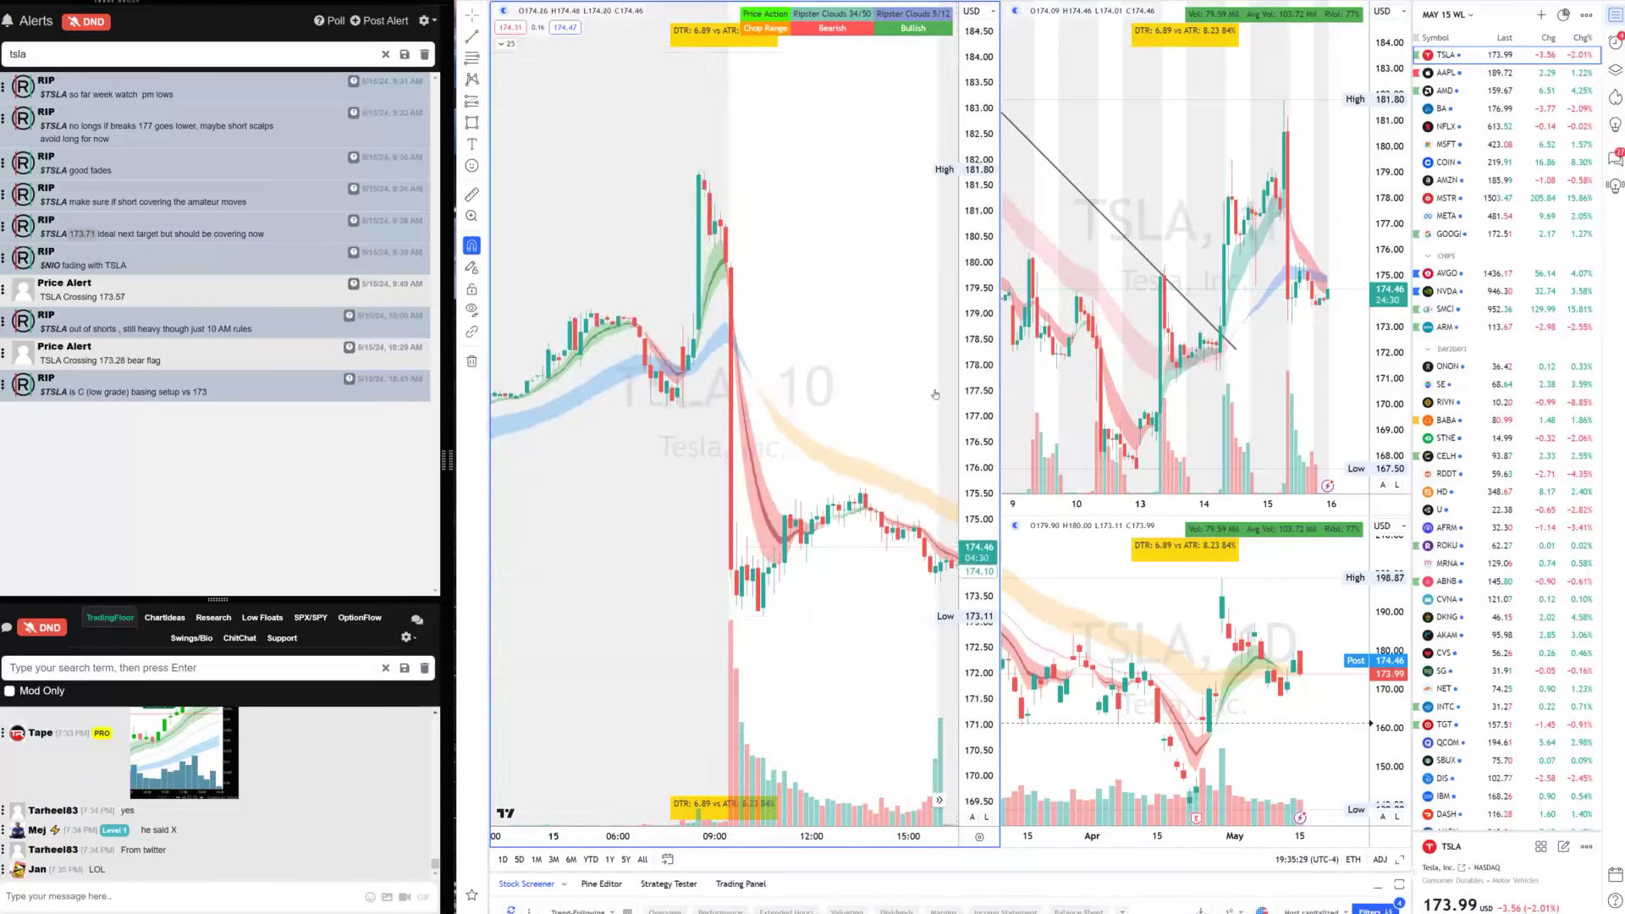
Filter the chat to 'tsla', enlarge the chat panel, and load BA on all charts
{"action": "left_click", "coordinate": [128, 667]}
{"action": "type", "text": "tsla"}
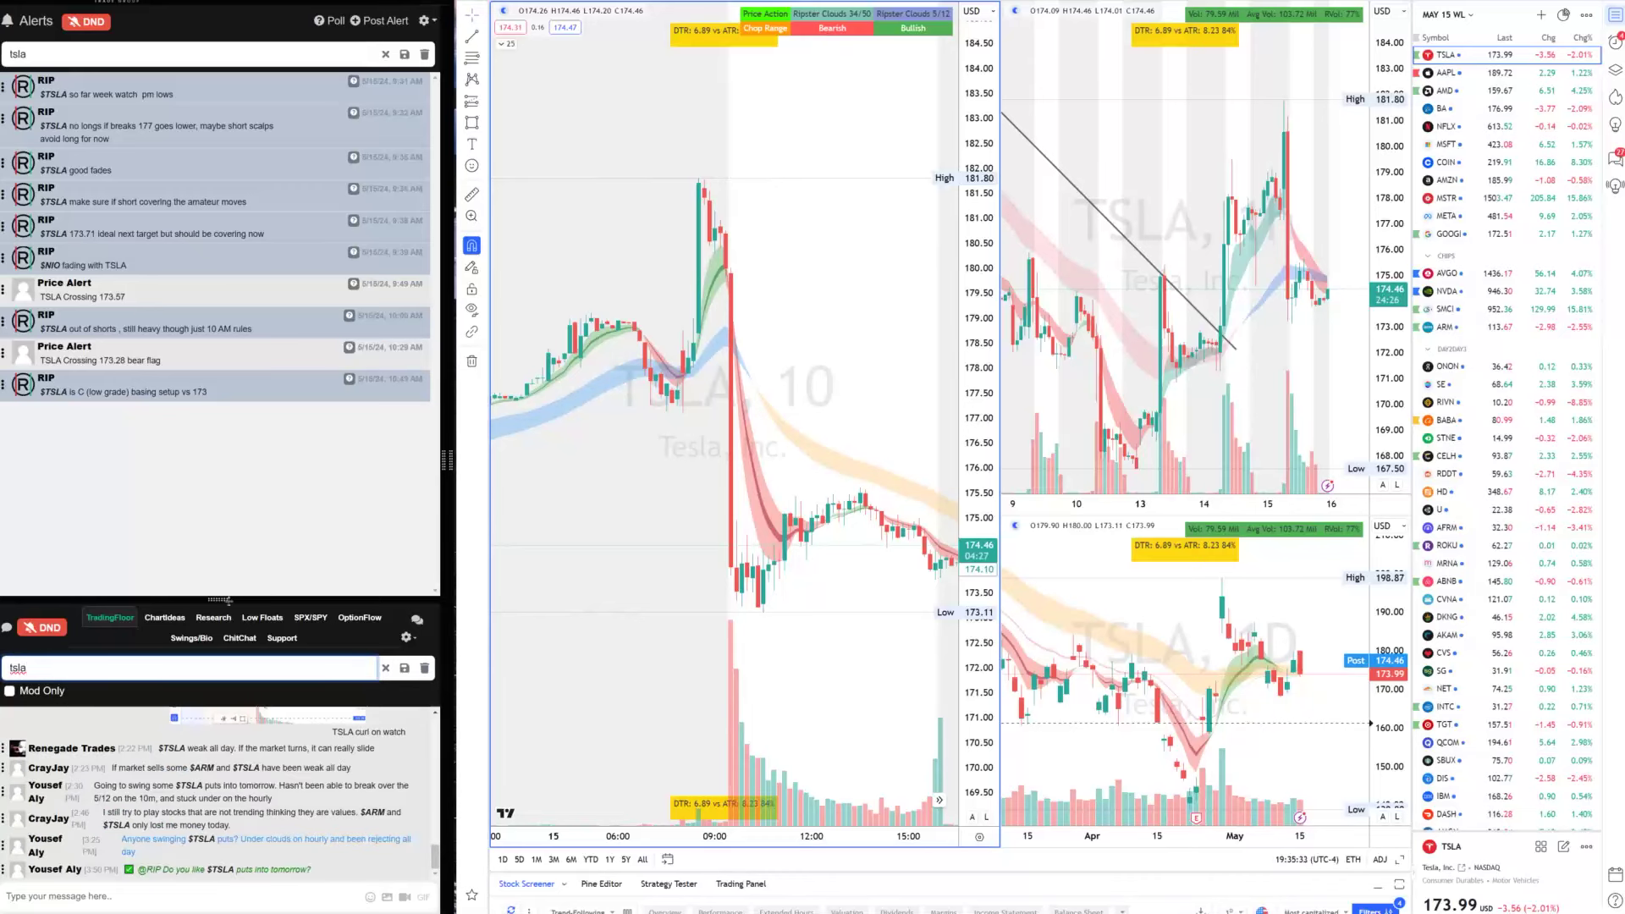
{"action": "left_click_drag", "start_coordinate": [226, 599], "coordinate": [227, 377]}
{"action": "scroll", "coordinate": [288, 663], "scroll_direction": "up", "scroll_amount": 3}
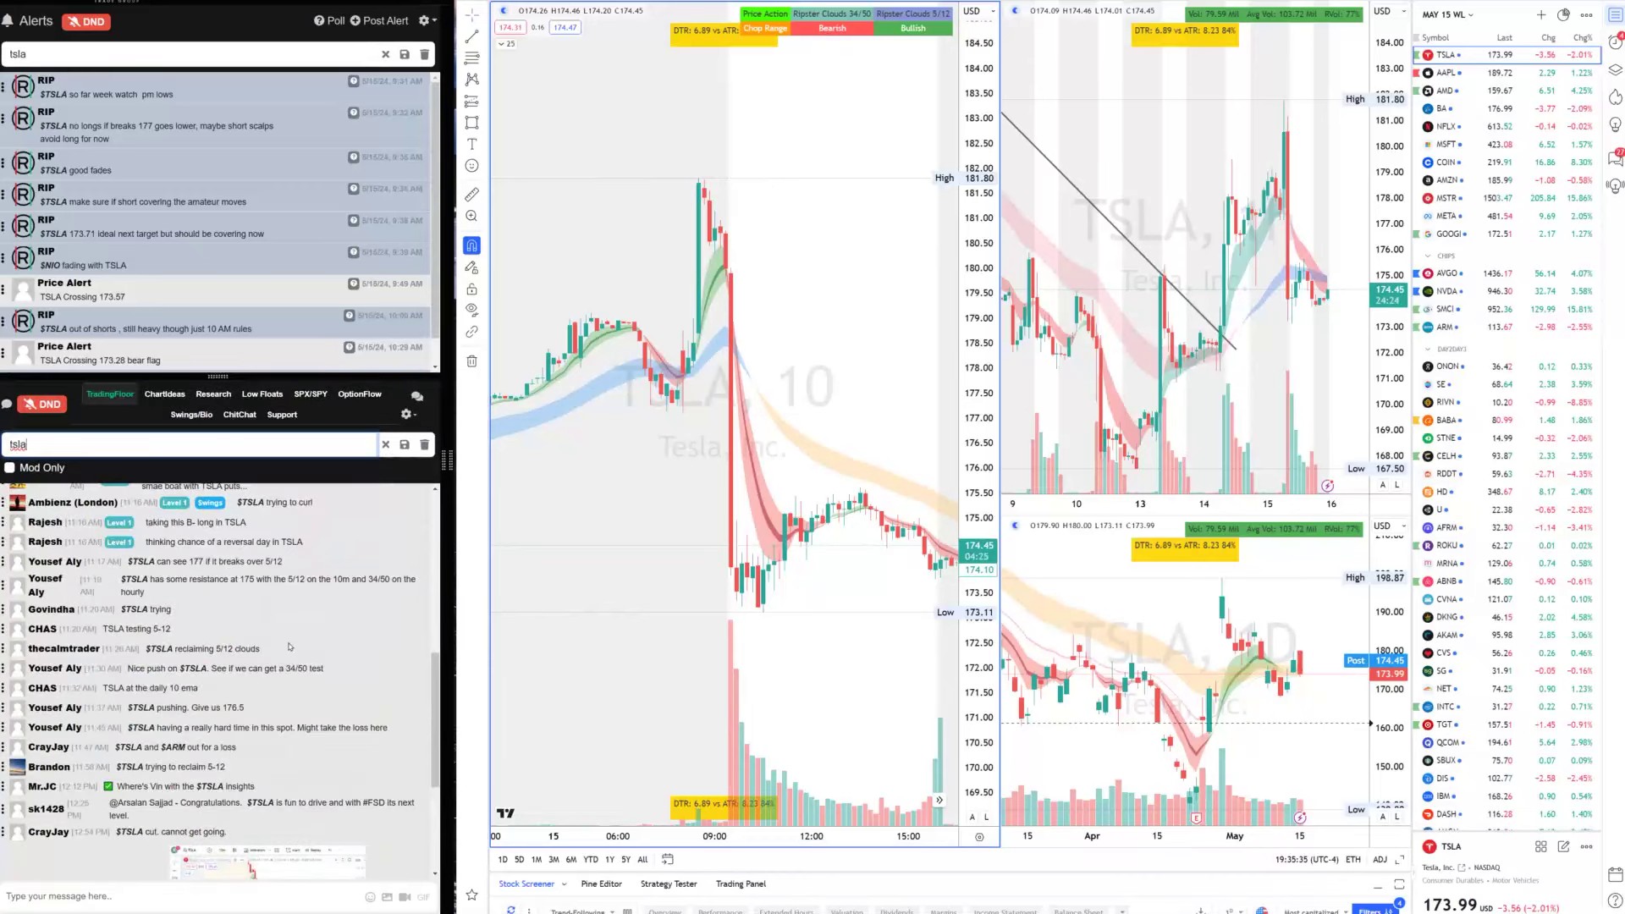
{"action": "scroll", "coordinate": [289, 647], "scroll_direction": "up", "scroll_amount": 6}
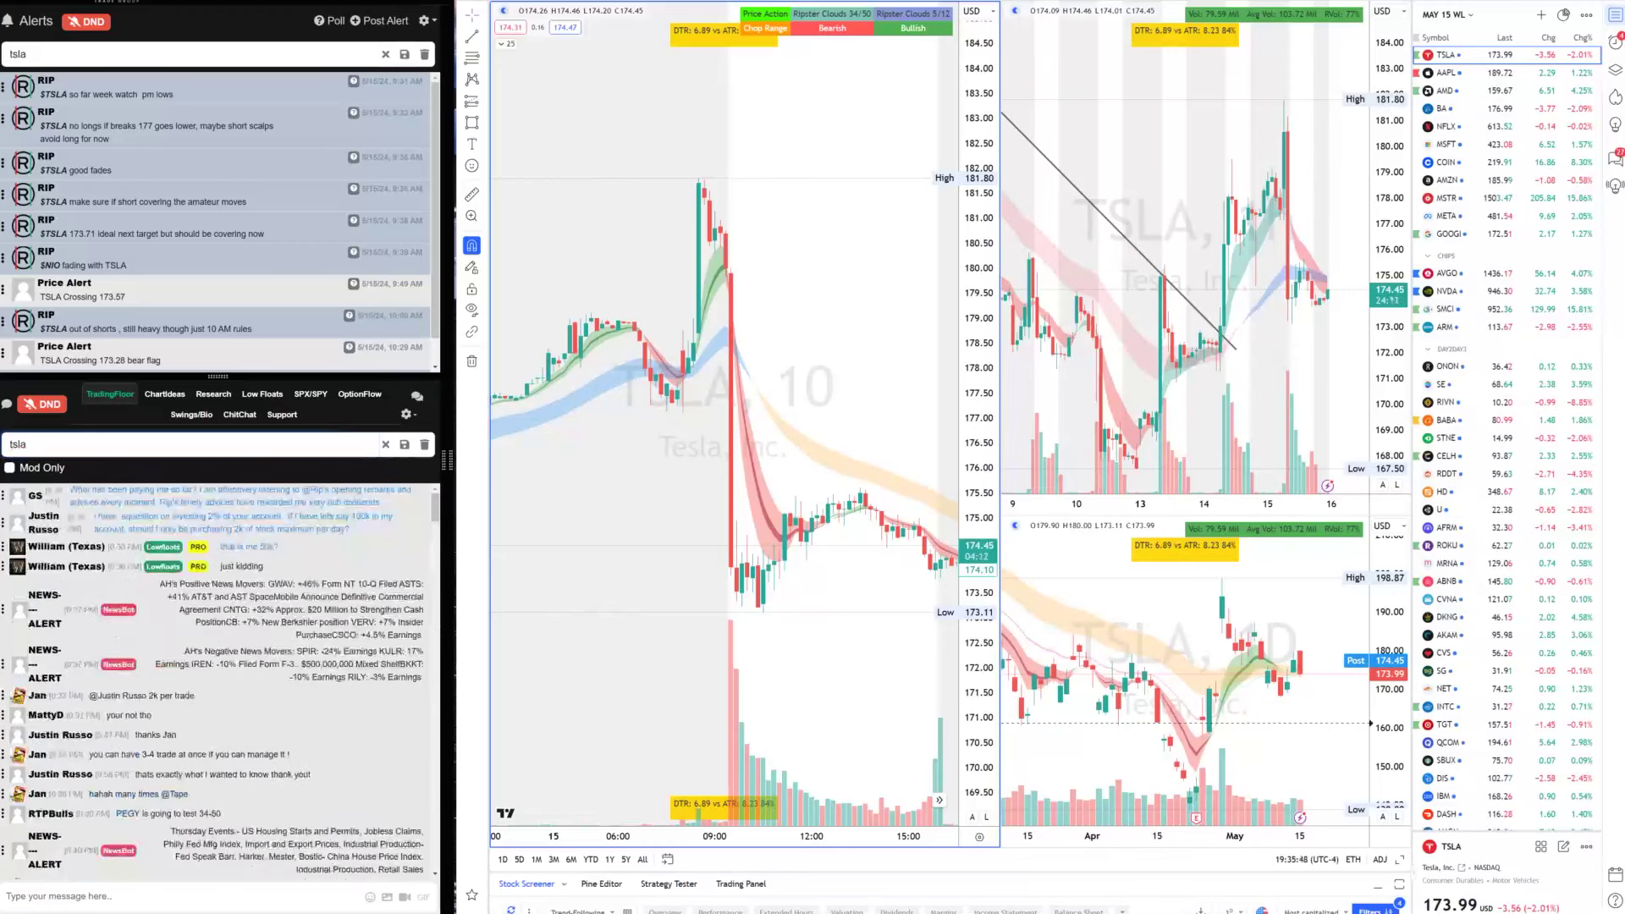
{"action": "type", "text": "BA"}
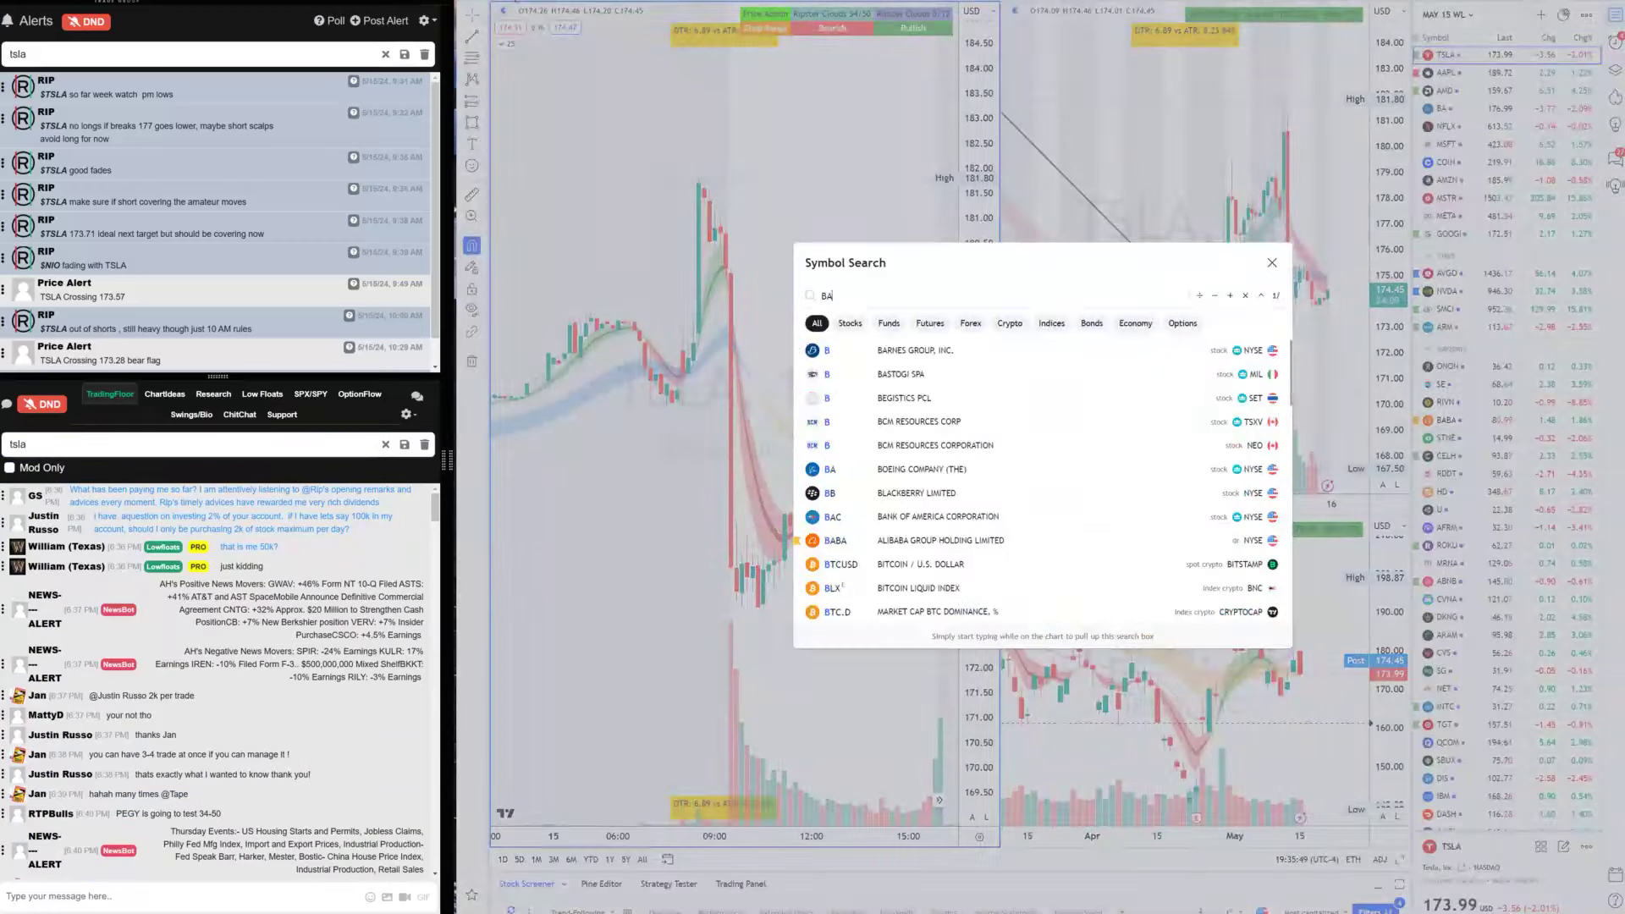
{"action": "key", "text": "Return"}
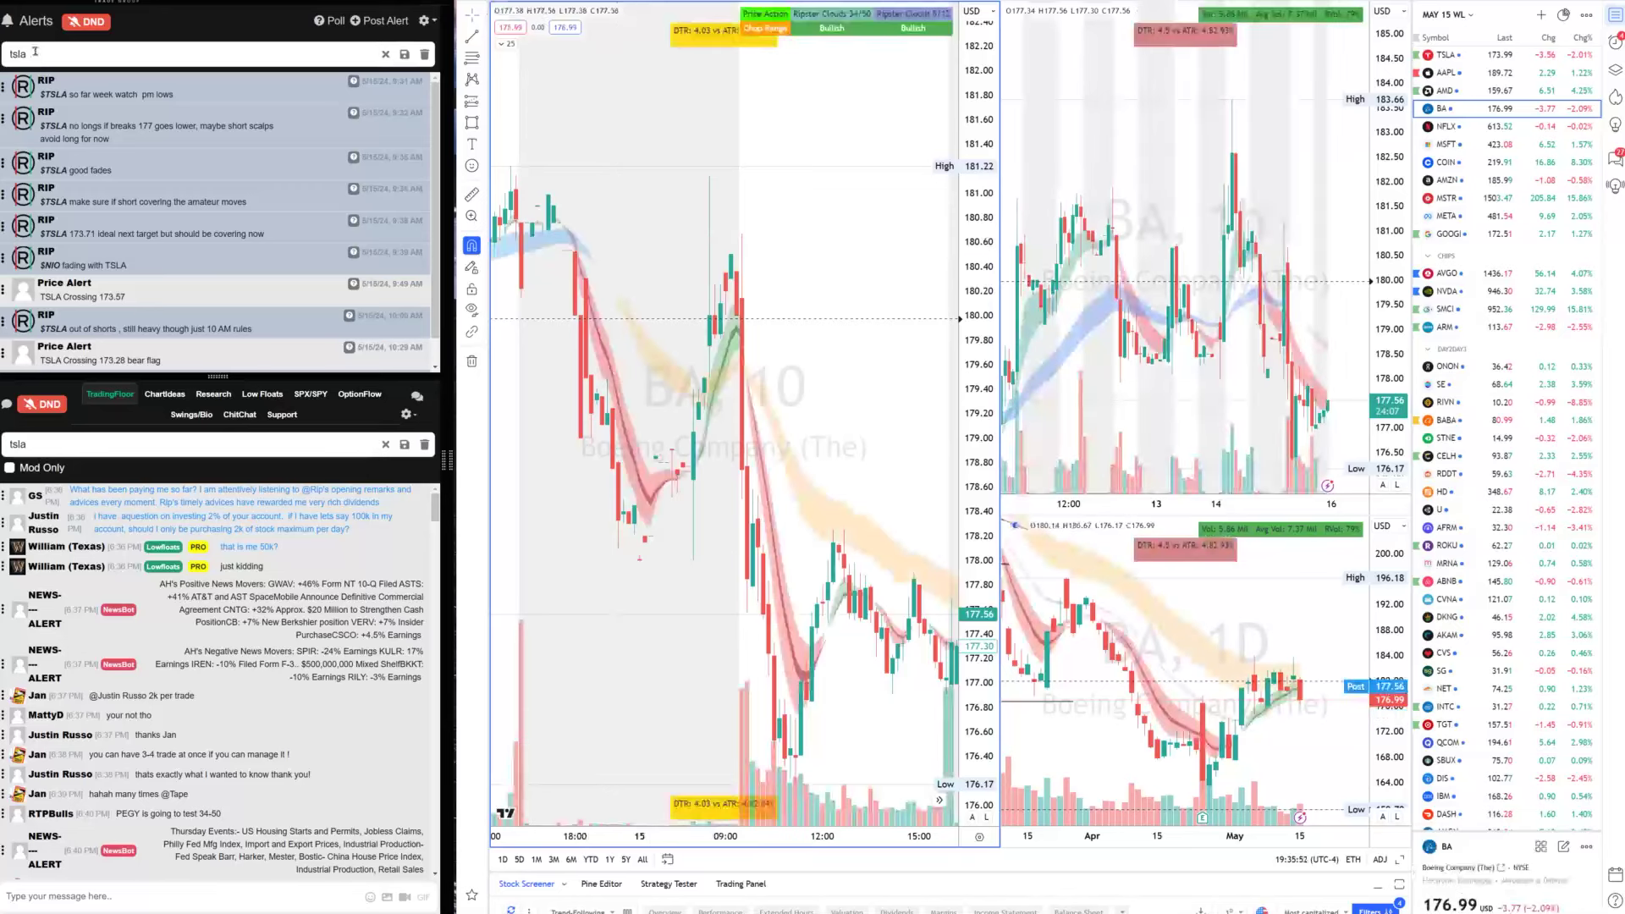
Replace the alerts filter with '$BA' and highlight the first $BA alert
{"action": "triple_click", "coordinate": [35, 52]}
{"action": "type", "text": "$BNA"}
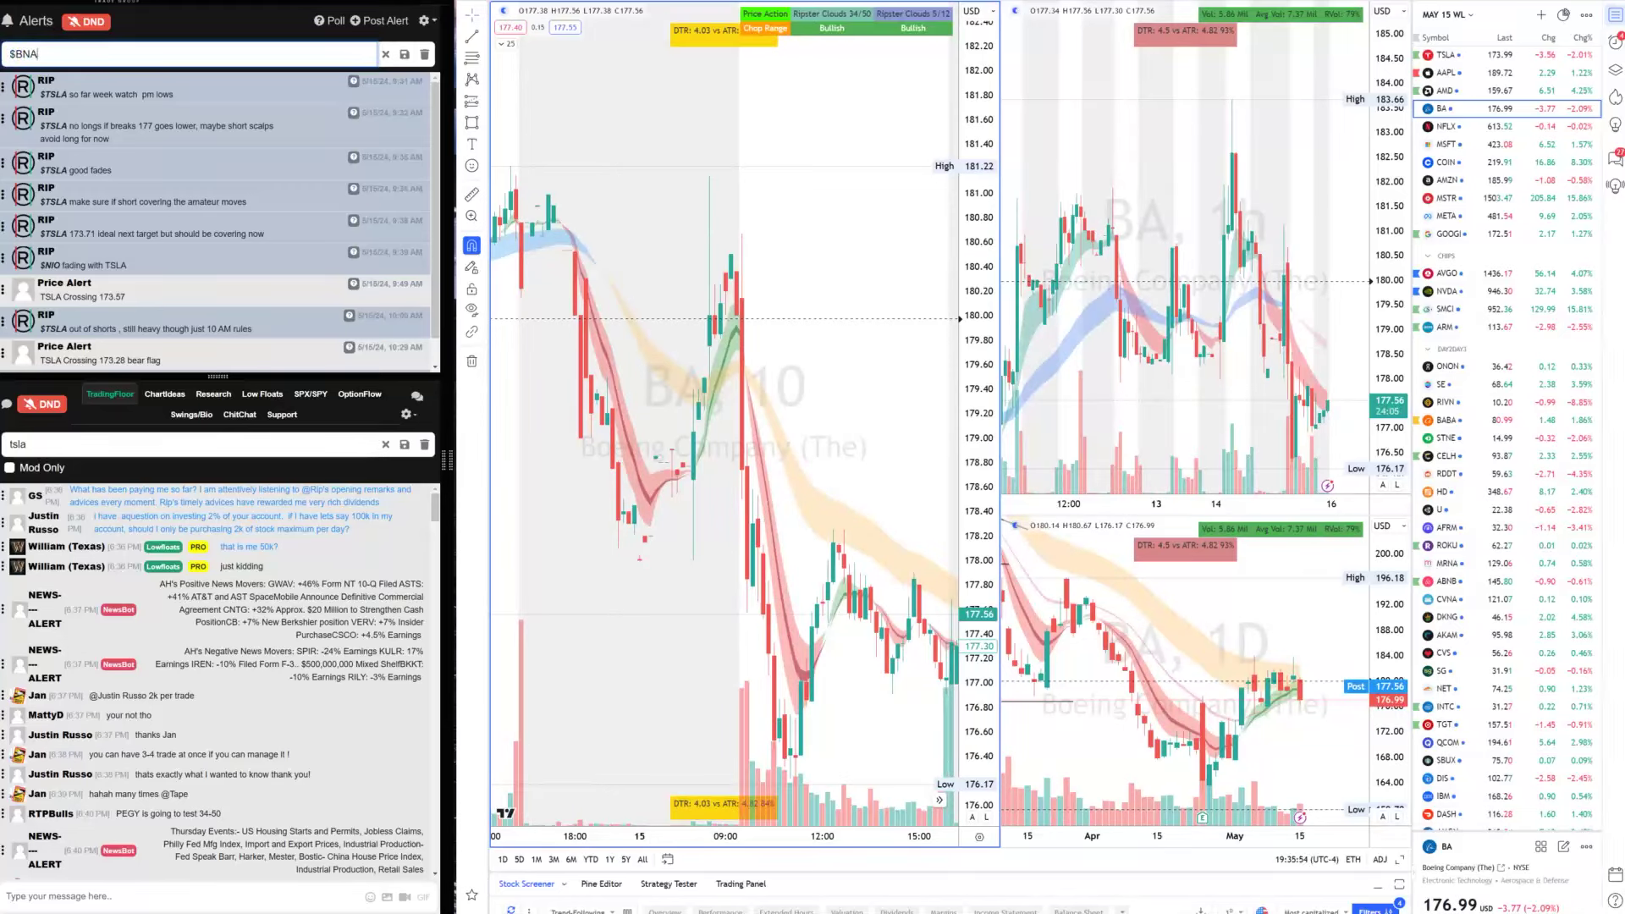
{"action": "key", "text": "BackSpace"}
{"action": "key", "text": "BackSpace"}
{"action": "type", "text": "A"}
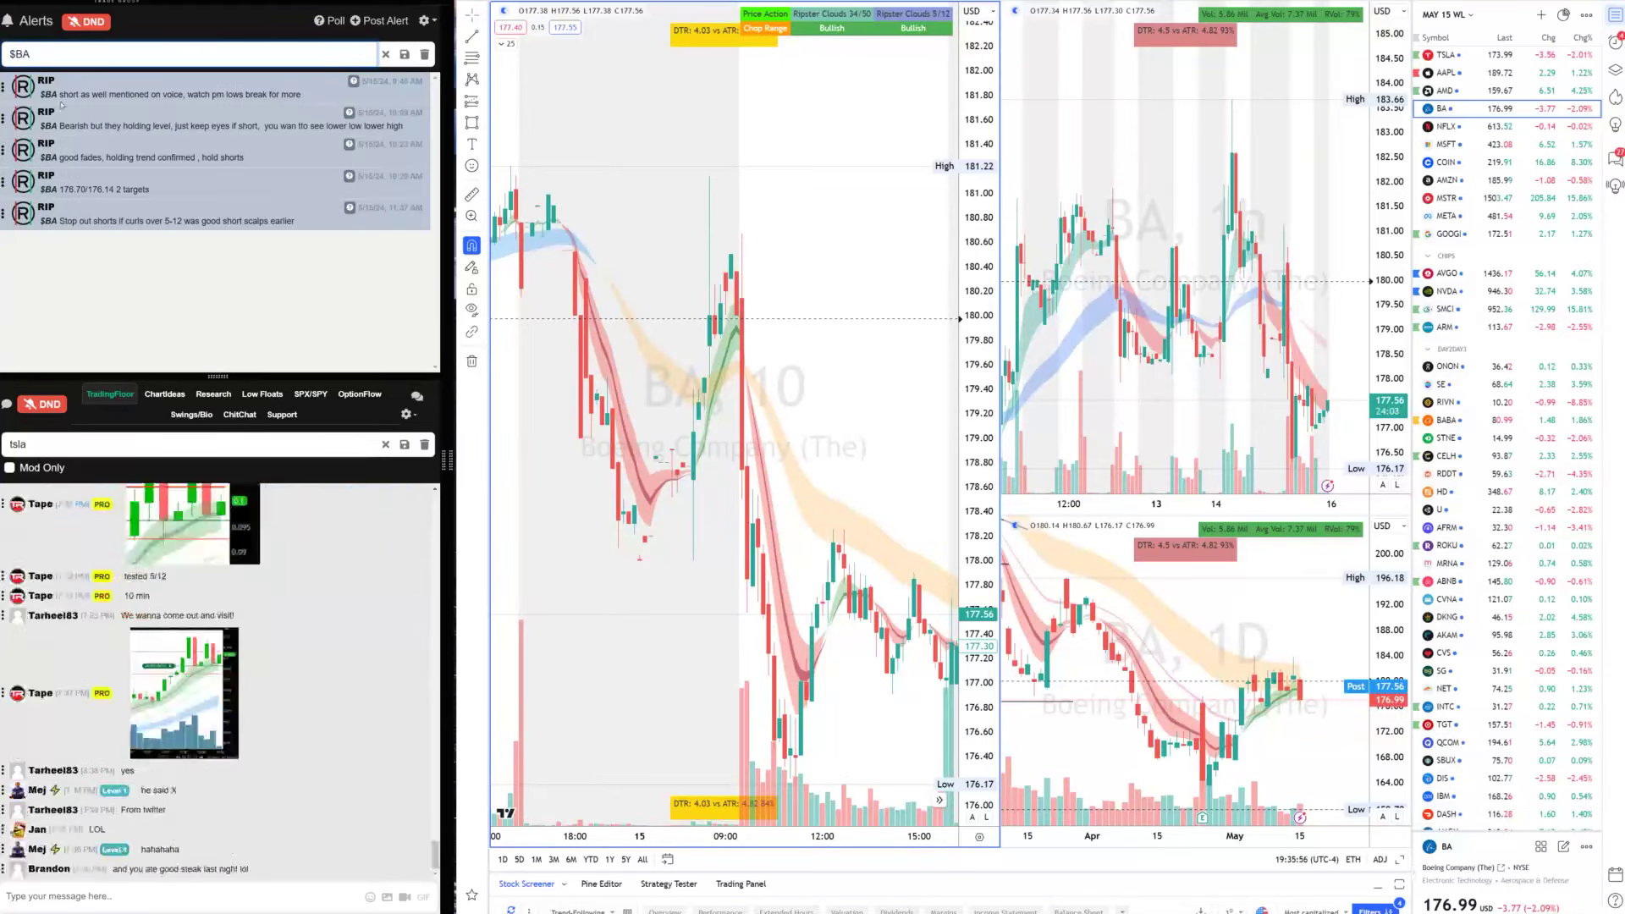
{"action": "left_click_drag", "start_coordinate": [59, 95], "coordinate": [163, 102]}
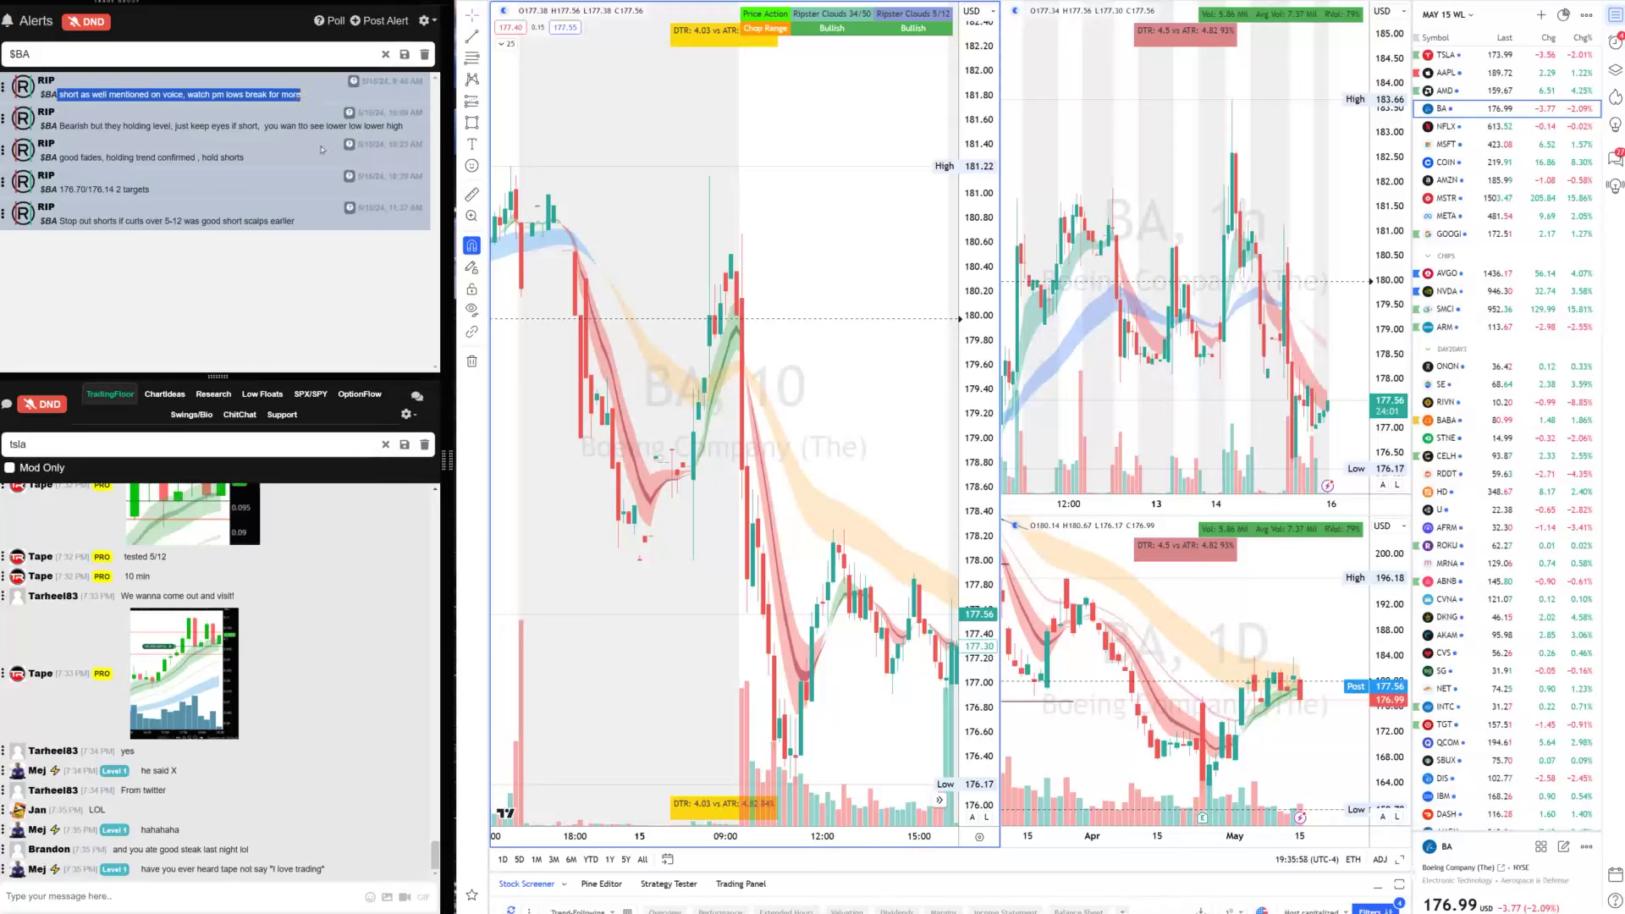
Pan the BA 10-minute chart up and highlight the $BA 176.70/176.14 targets alert
{"action": "left_click_drag", "start_coordinate": [646, 571], "coordinate": [634, 447]}
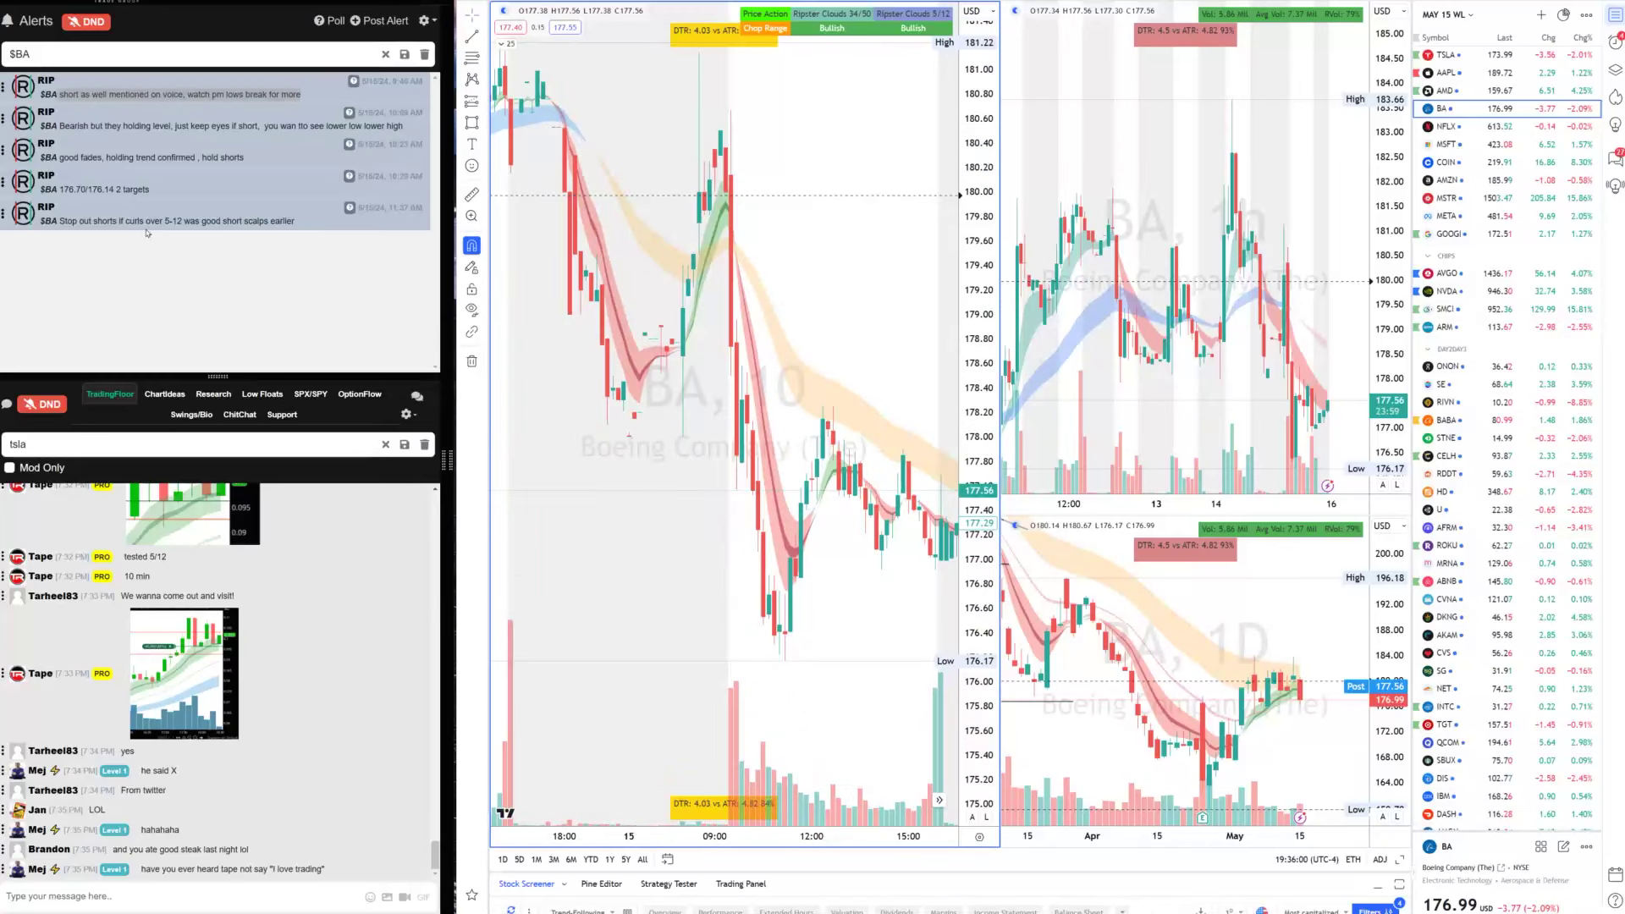
{"action": "left_click_drag", "start_coordinate": [41, 190], "coordinate": [148, 191]}
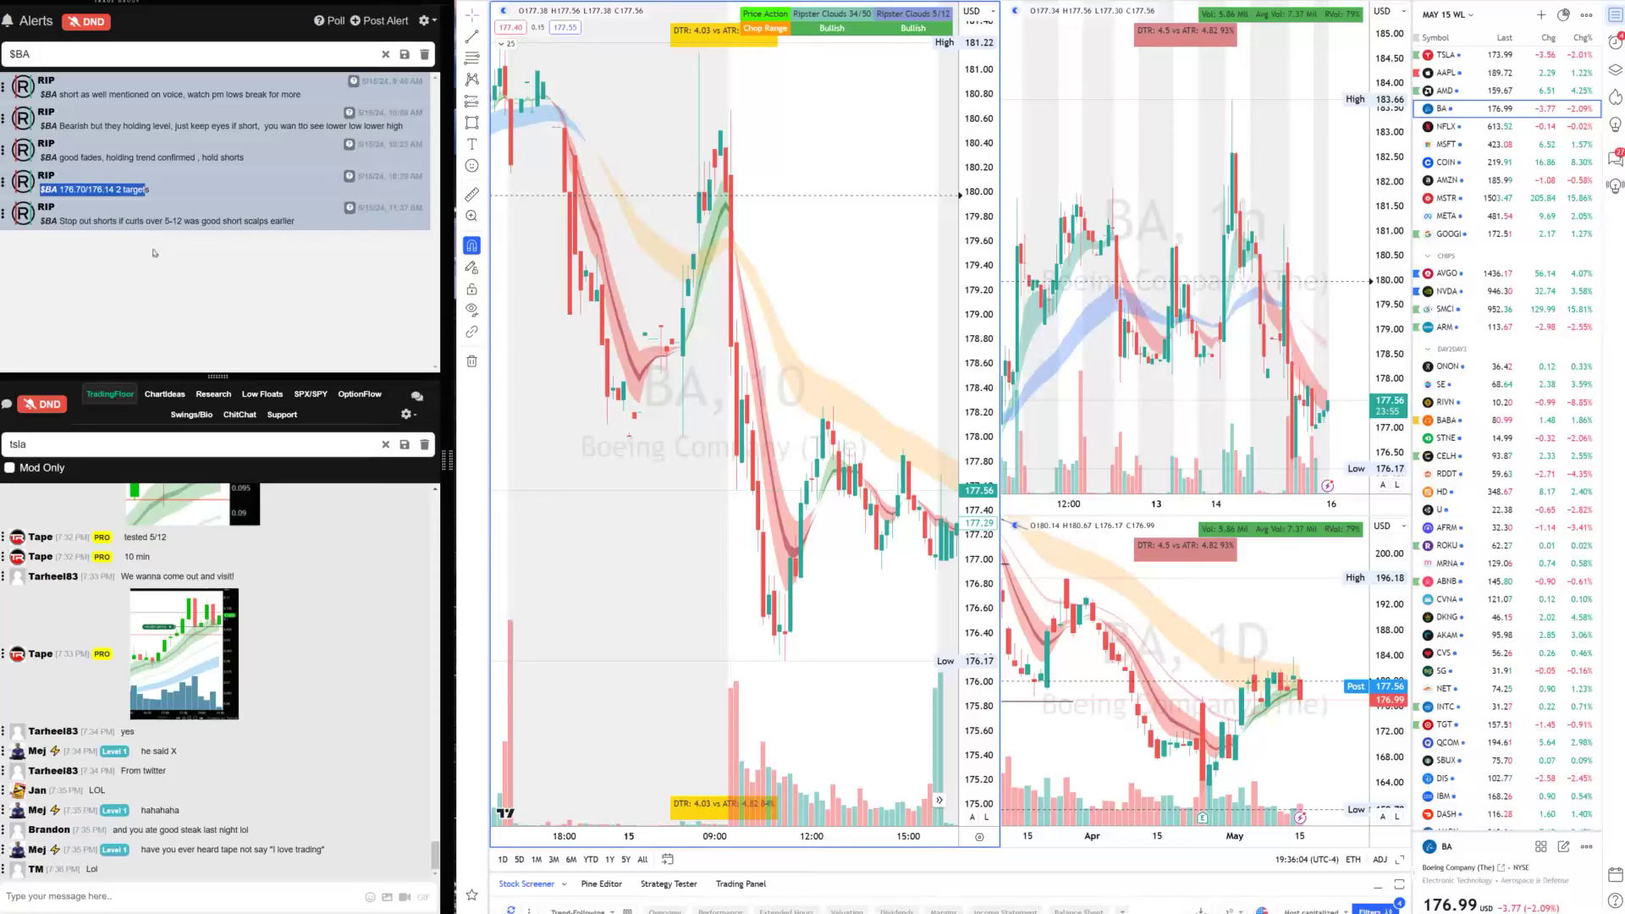
{"action": "scroll", "coordinate": [182, 747], "scroll_direction": "up", "scroll_amount": 3}
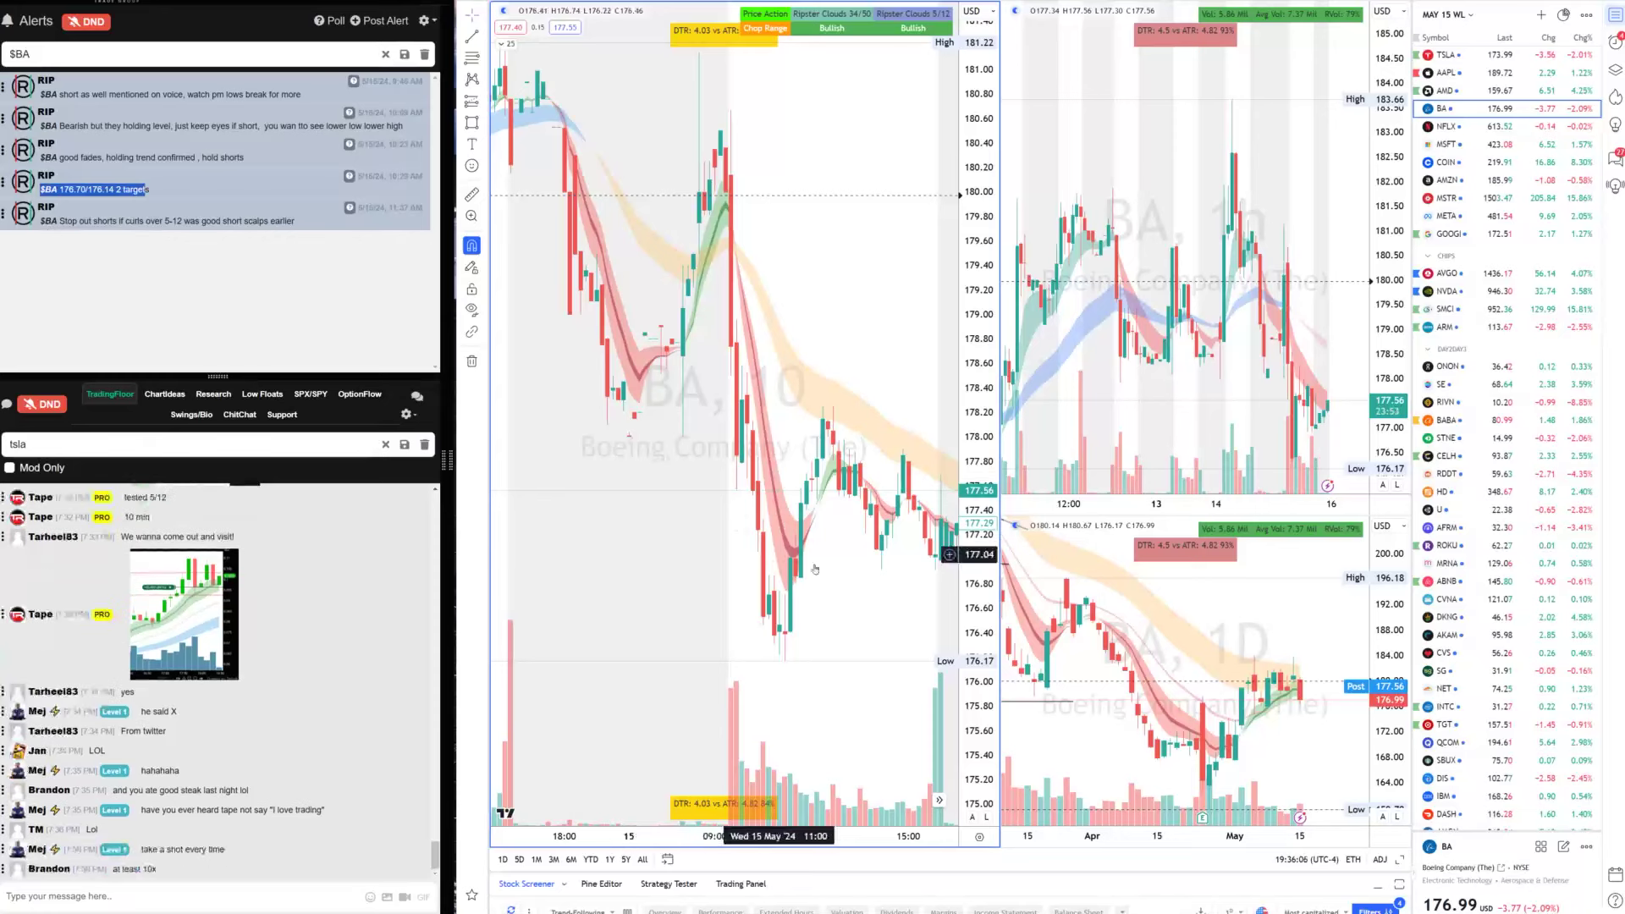
{"action": "scroll", "coordinate": [183, 747], "scroll_direction": "up", "scroll_amount": 5}
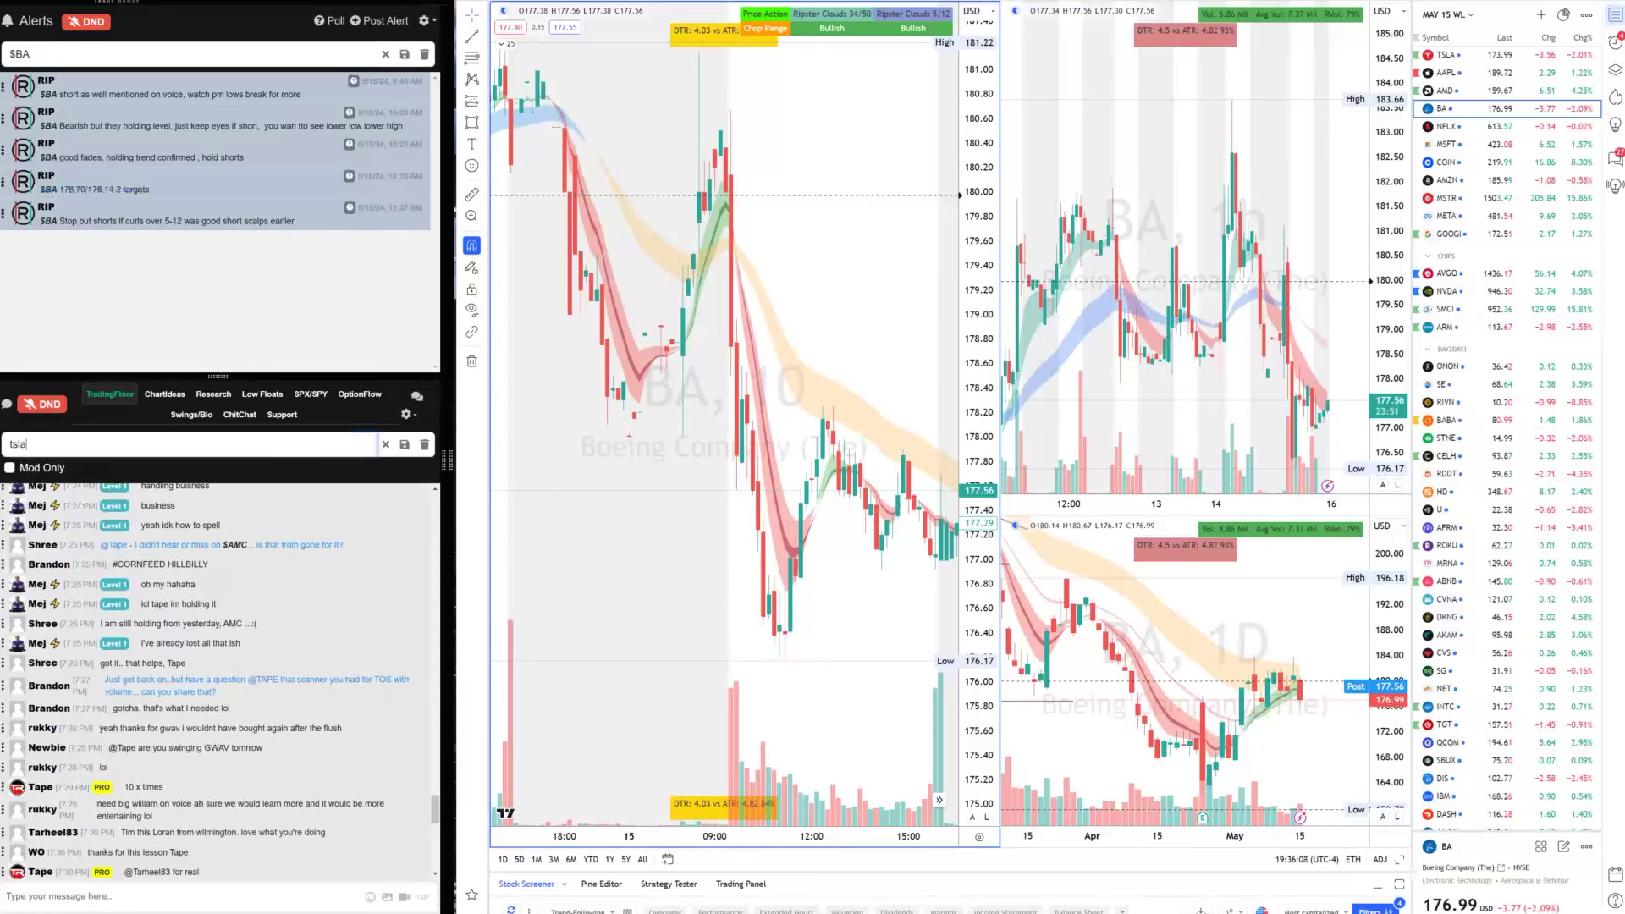
Select the 'tsla' chat filter text and briefly check the Rip's News Plays sheet
{"action": "double_click", "coordinate": [18, 444]}
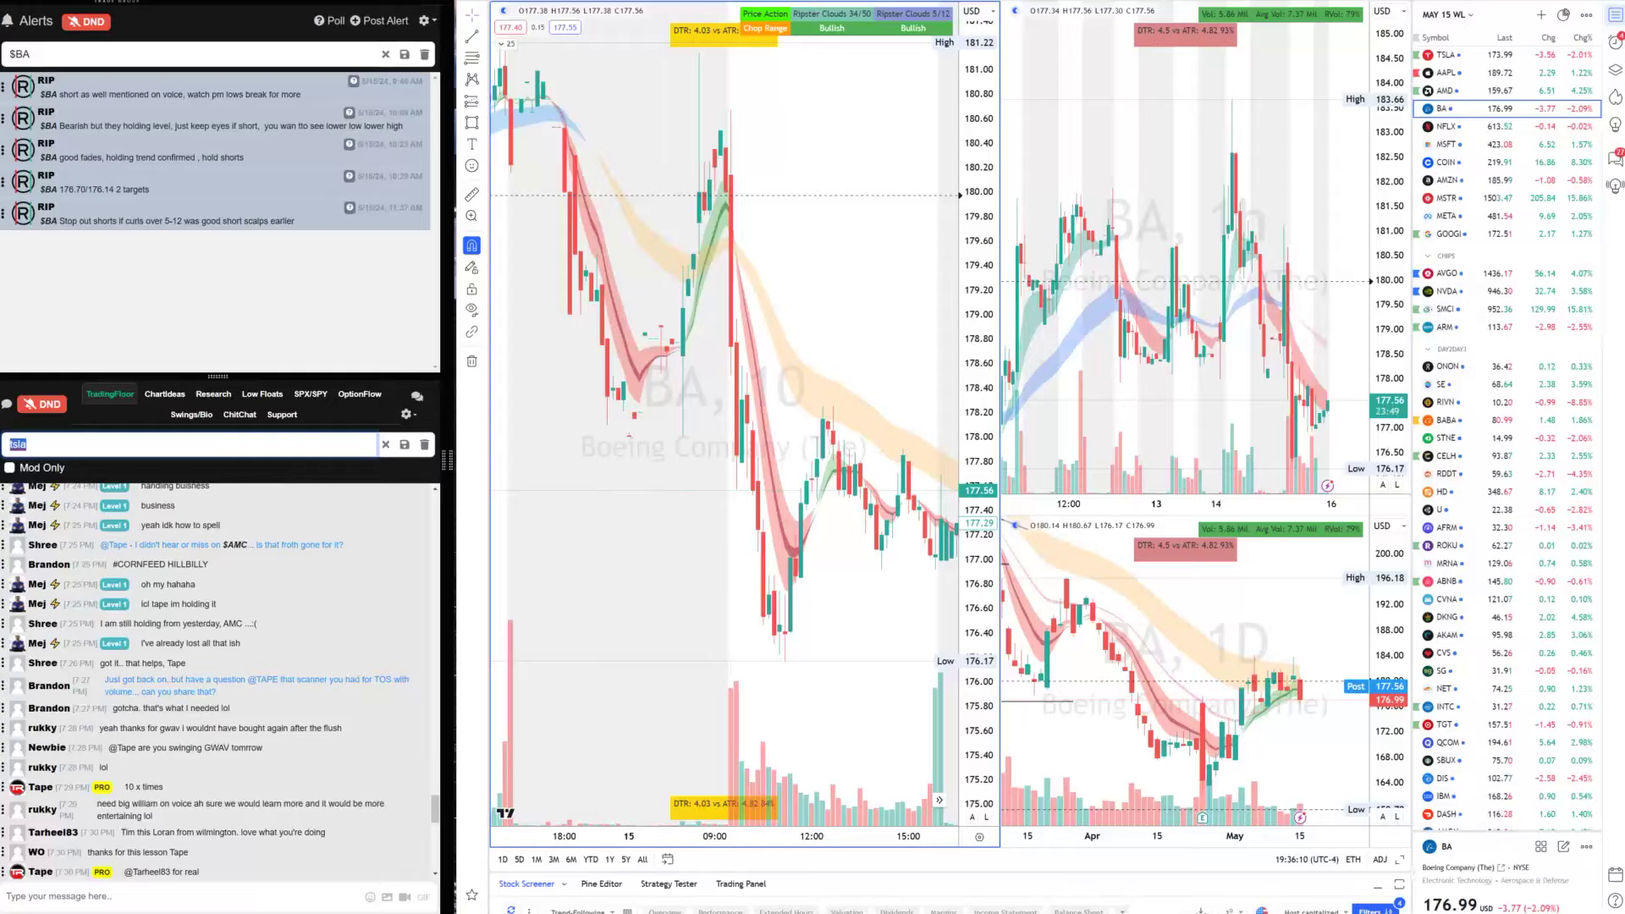
{"action": "left_click", "coordinate": [559, 871]}
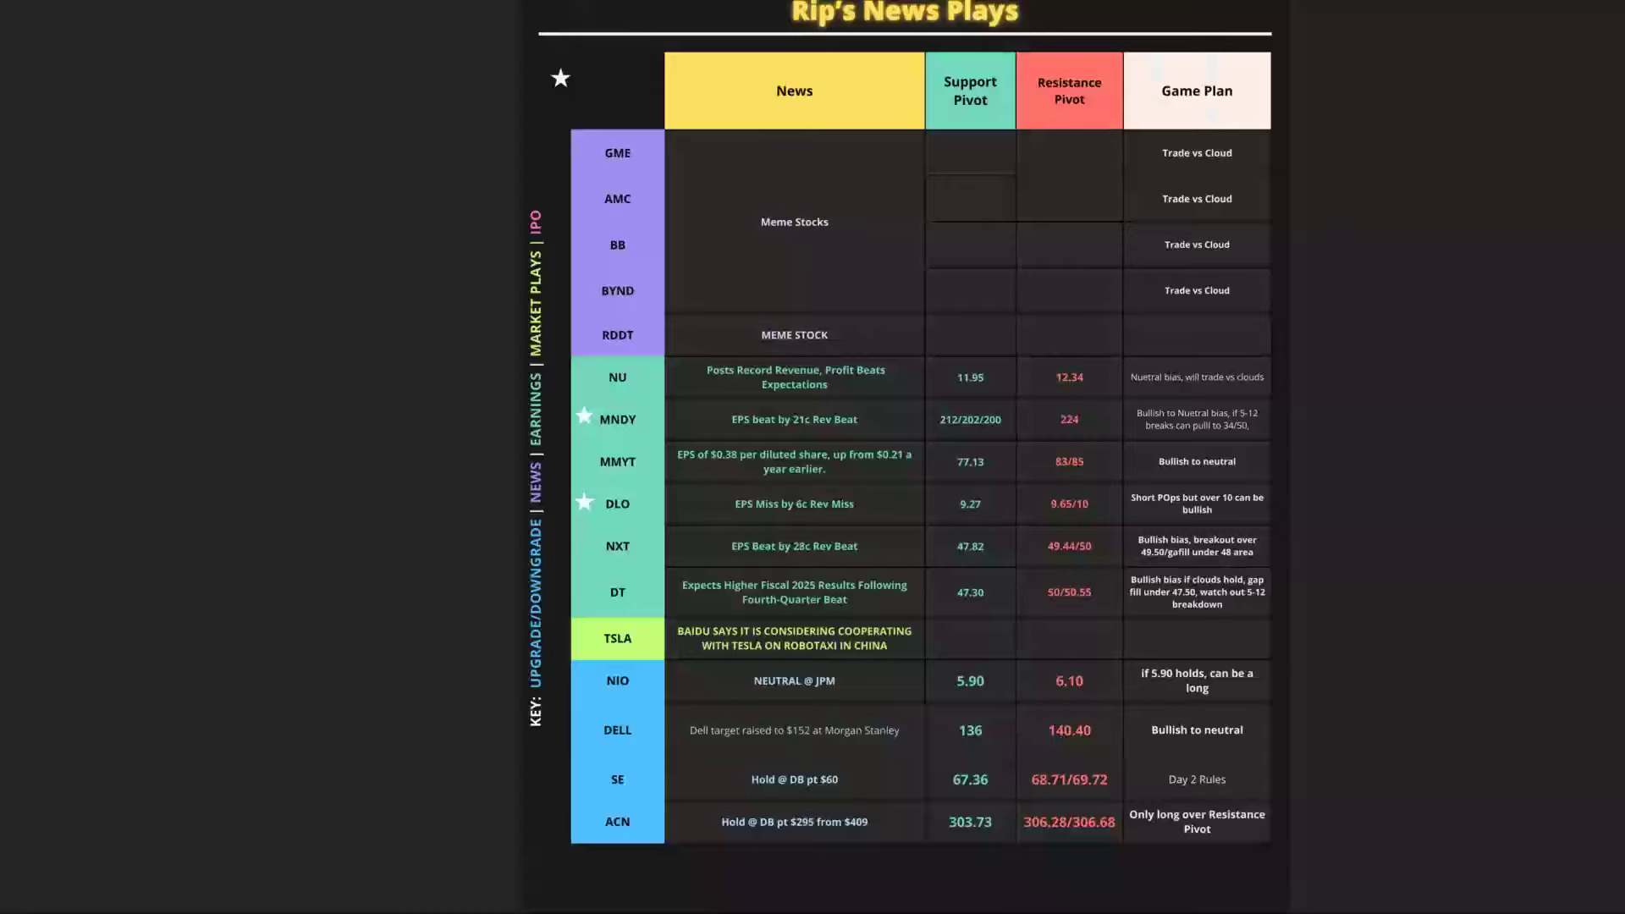
{"action": "left_click", "coordinate": [1524, 3]}
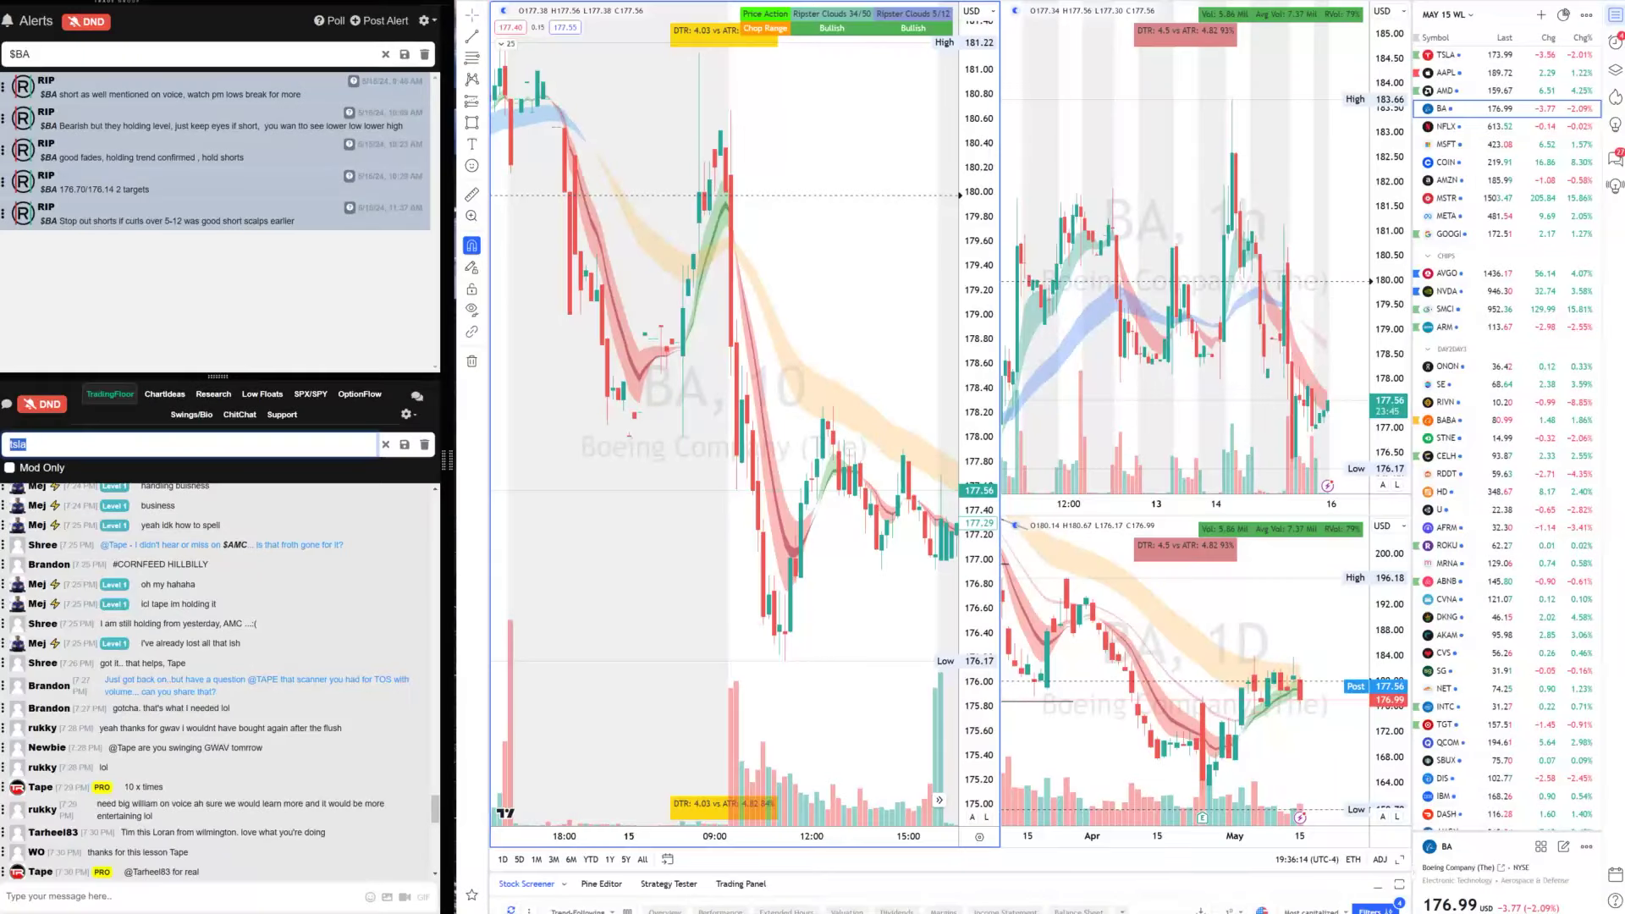
Compress the BA 10-minute price scale and draw a level line near 178.1 across the dip
{"action": "mouse_move", "coordinate": [743, 897]}
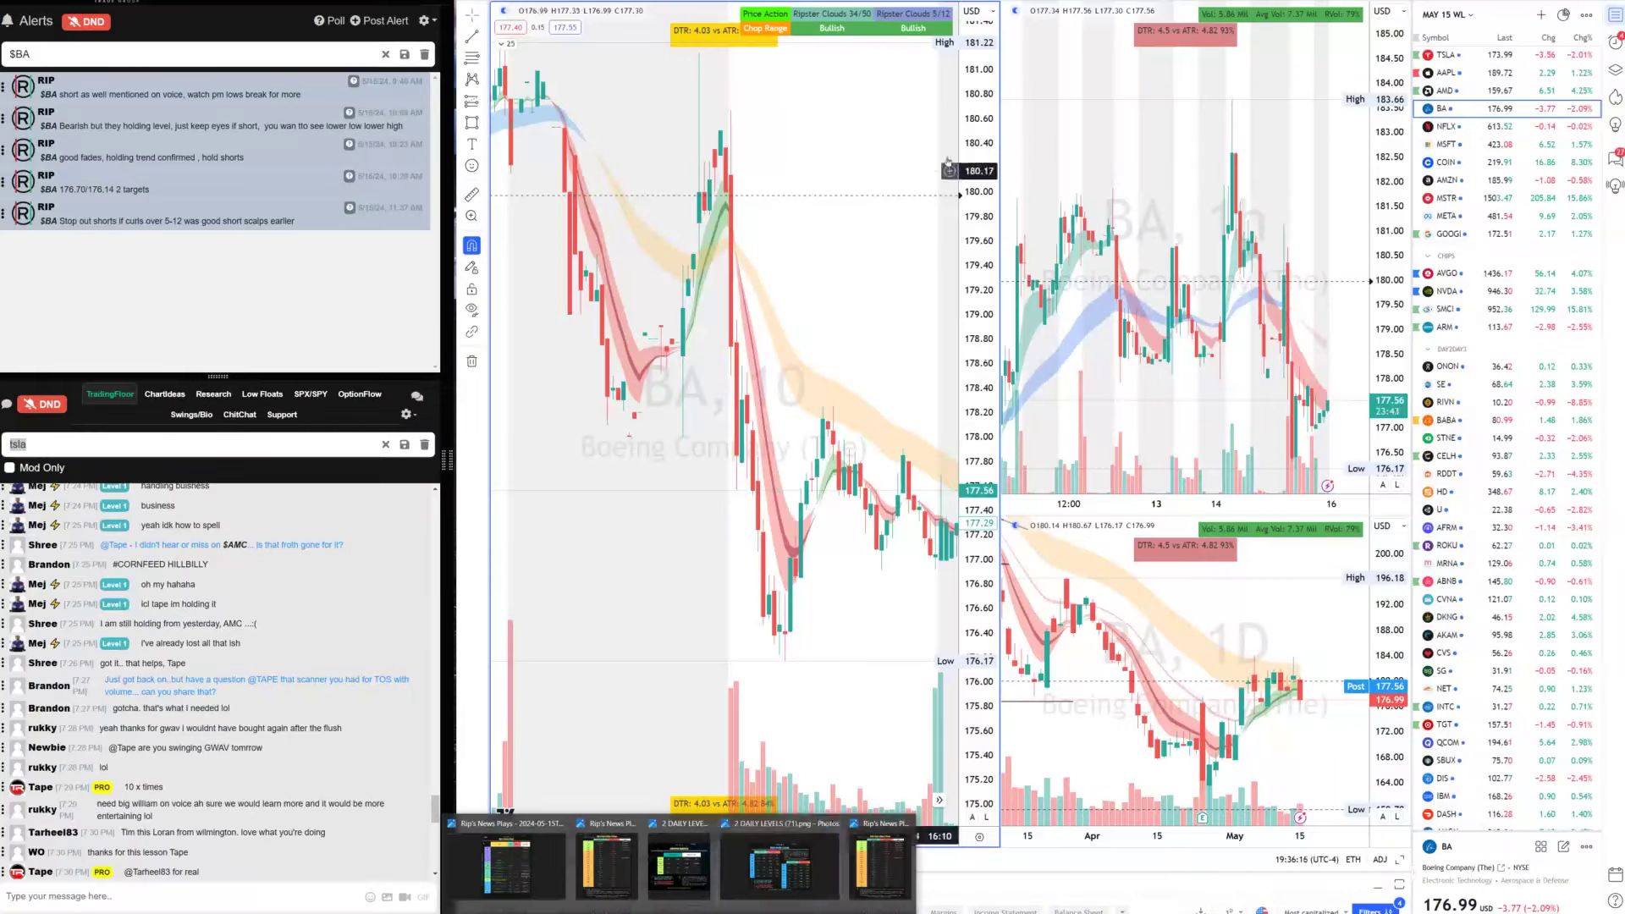
{"action": "left_click_drag", "start_coordinate": [977, 174], "coordinate": [978, 474]}
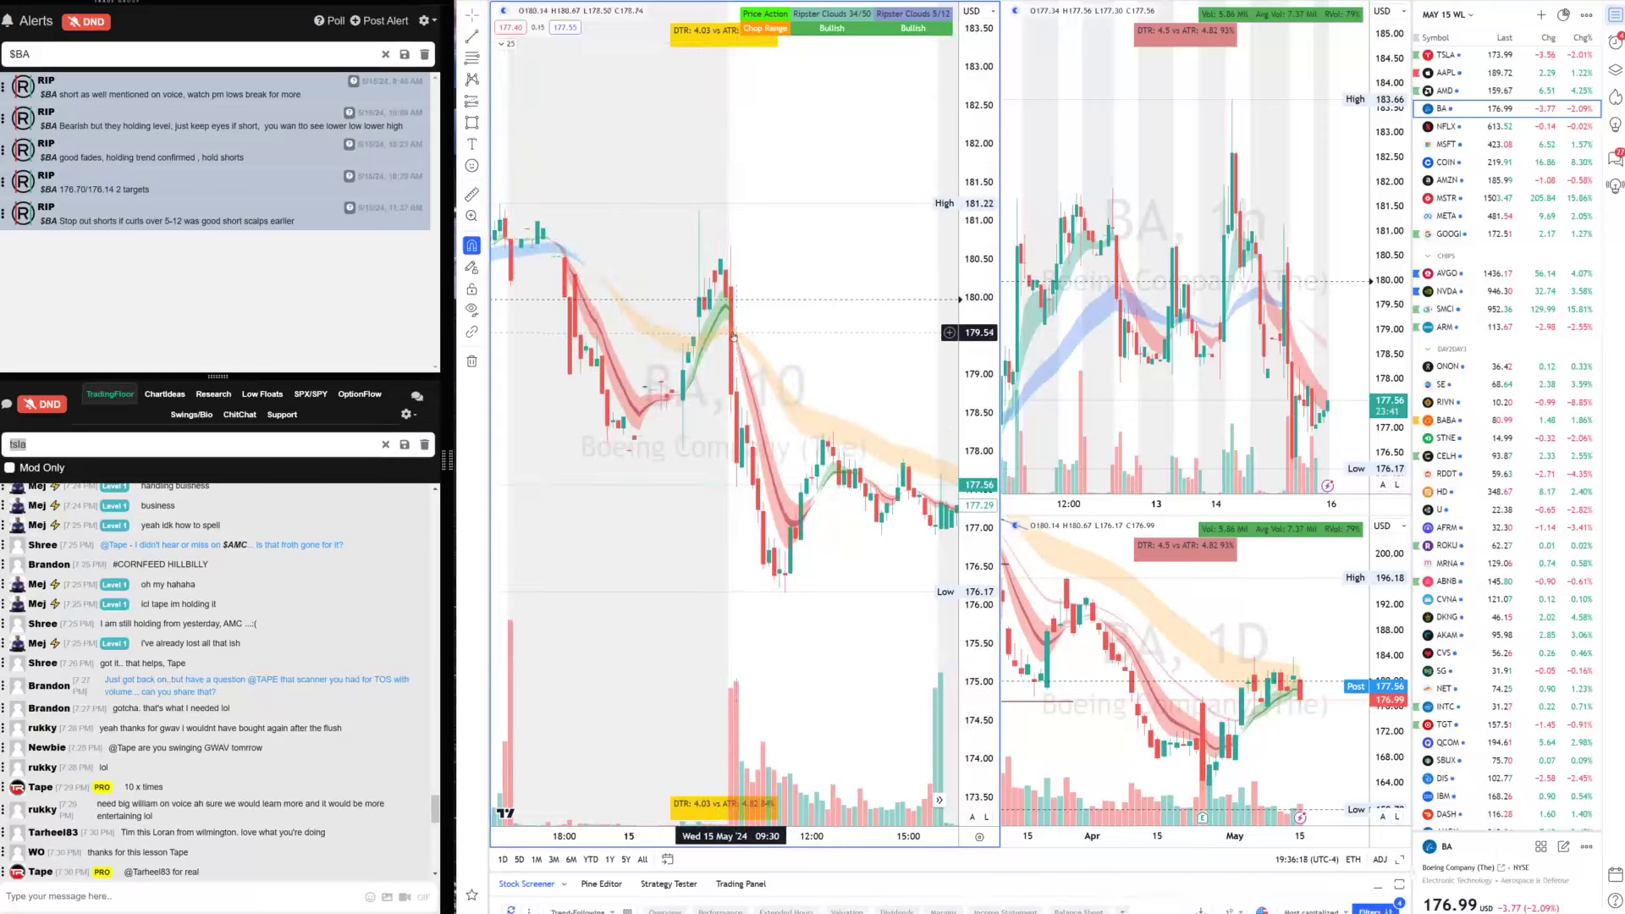
{"action": "left_click", "coordinate": [575, 443]}
{"action": "left_click", "coordinate": [778, 442]}
{"action": "right_click", "coordinate": [778, 442]}
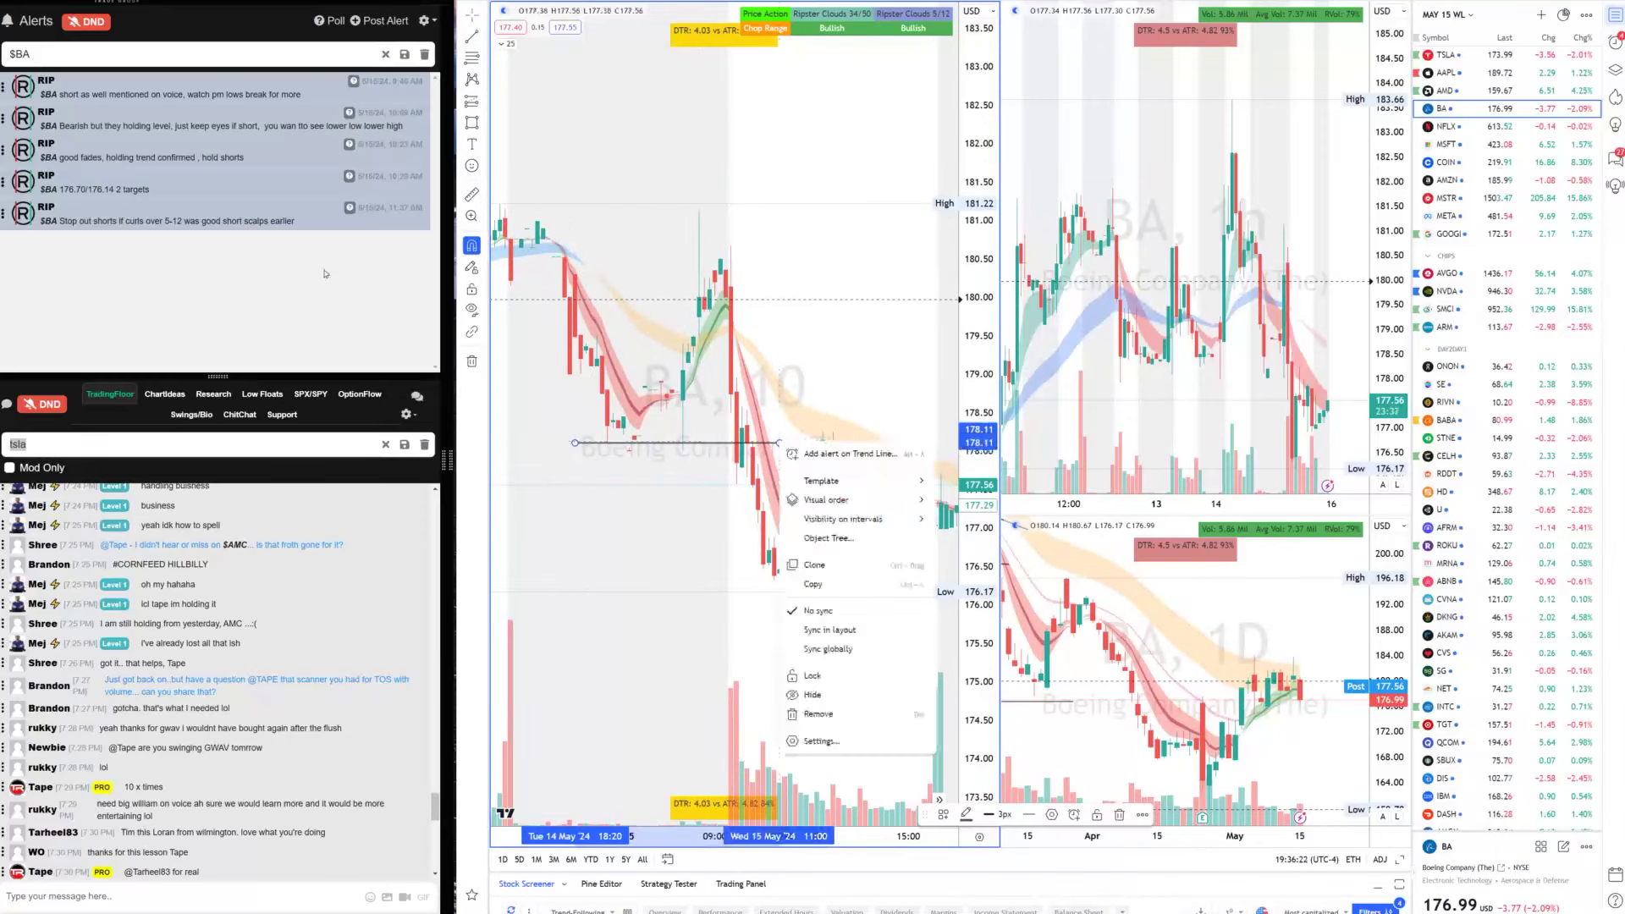
{"action": "left_click", "coordinate": [712, 509]}
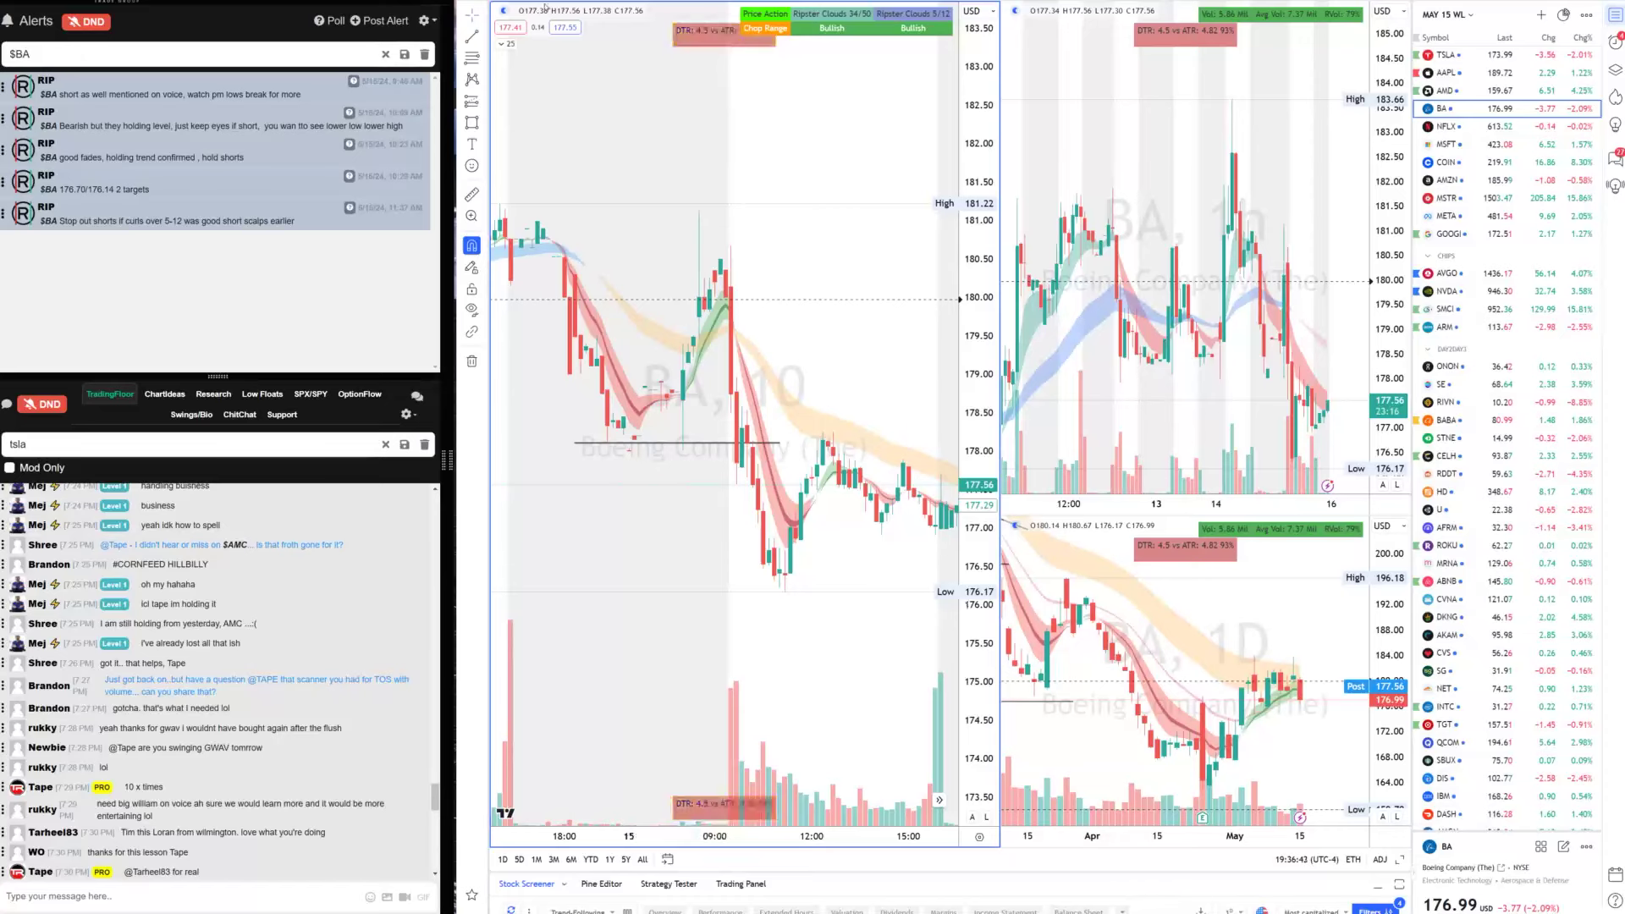
{"action": "left_click", "coordinate": [528, 4]}
Load FFIE on all charts and bring the latest FFIE candles into view
{"action": "type", "text": "ffie"}
{"action": "key", "text": "Return"}
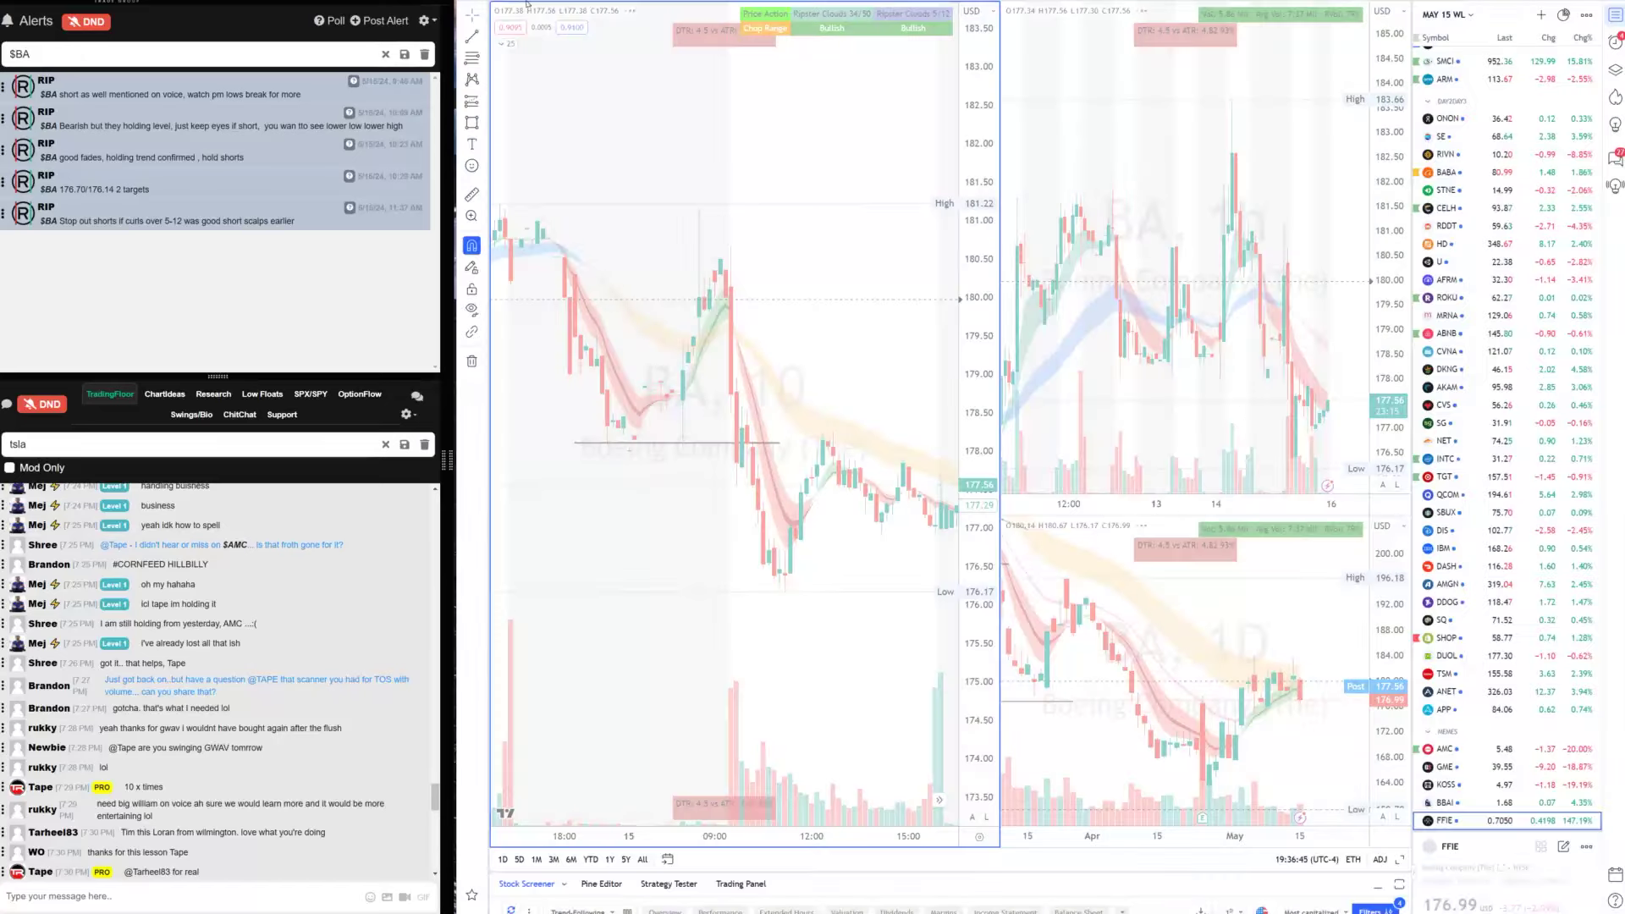
{"action": "scroll", "coordinate": [880, 397], "scroll_direction": "down", "scroll_amount": 3}
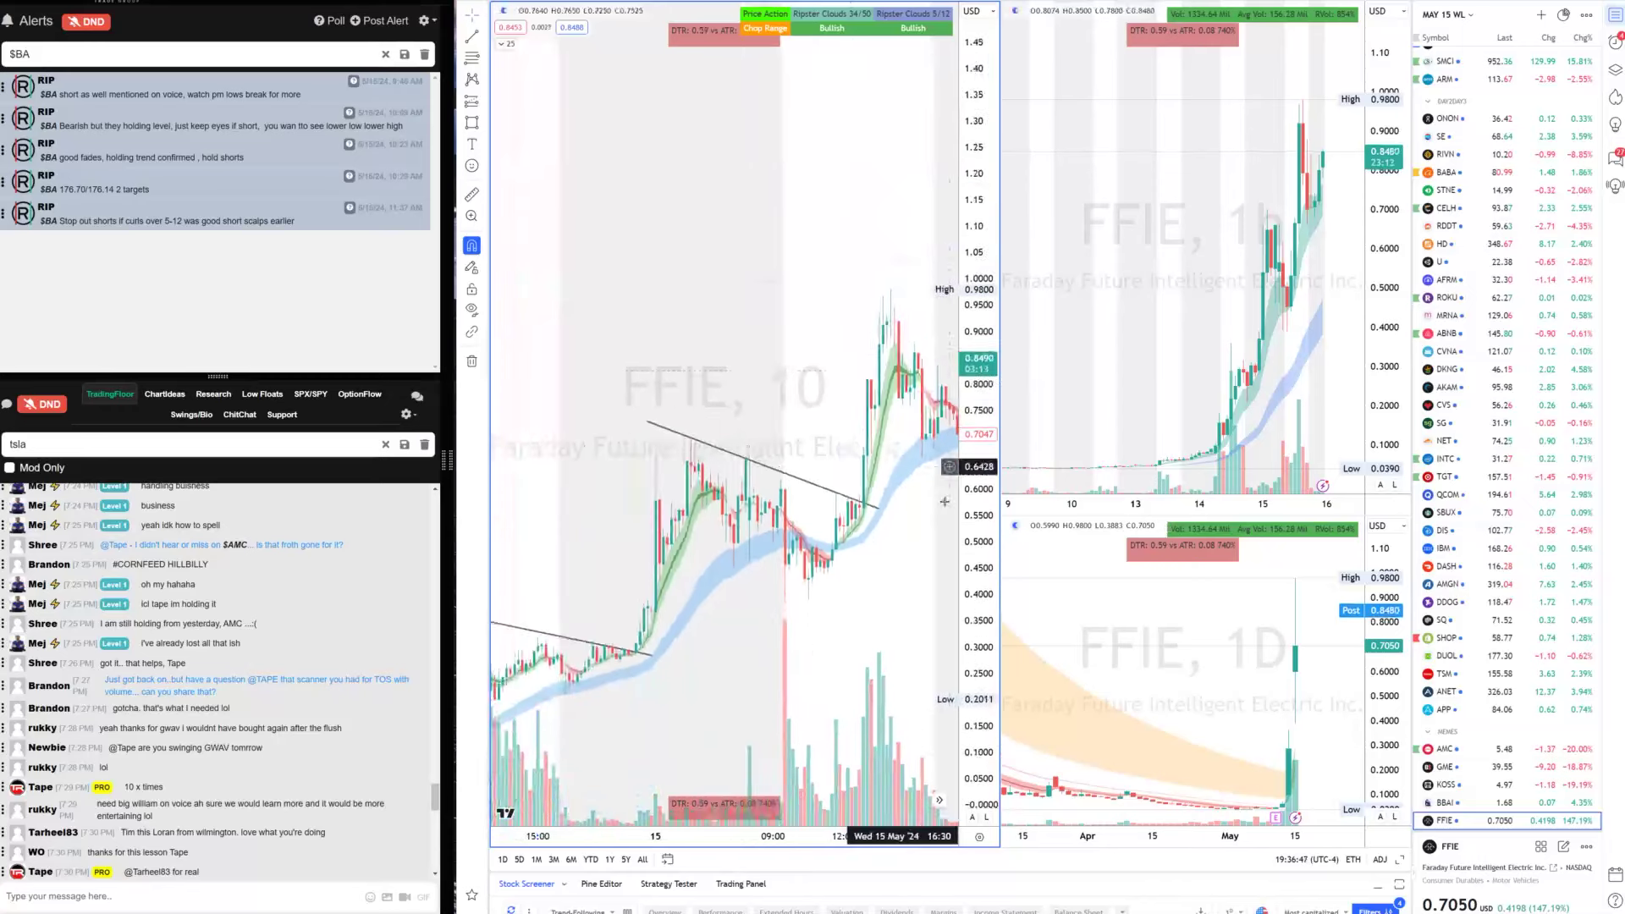
{"action": "scroll", "coordinate": [903, 538], "scroll_direction": "down", "scroll_amount": 3}
{"action": "left_click_drag", "start_coordinate": [912, 543], "coordinate": [837, 433]}
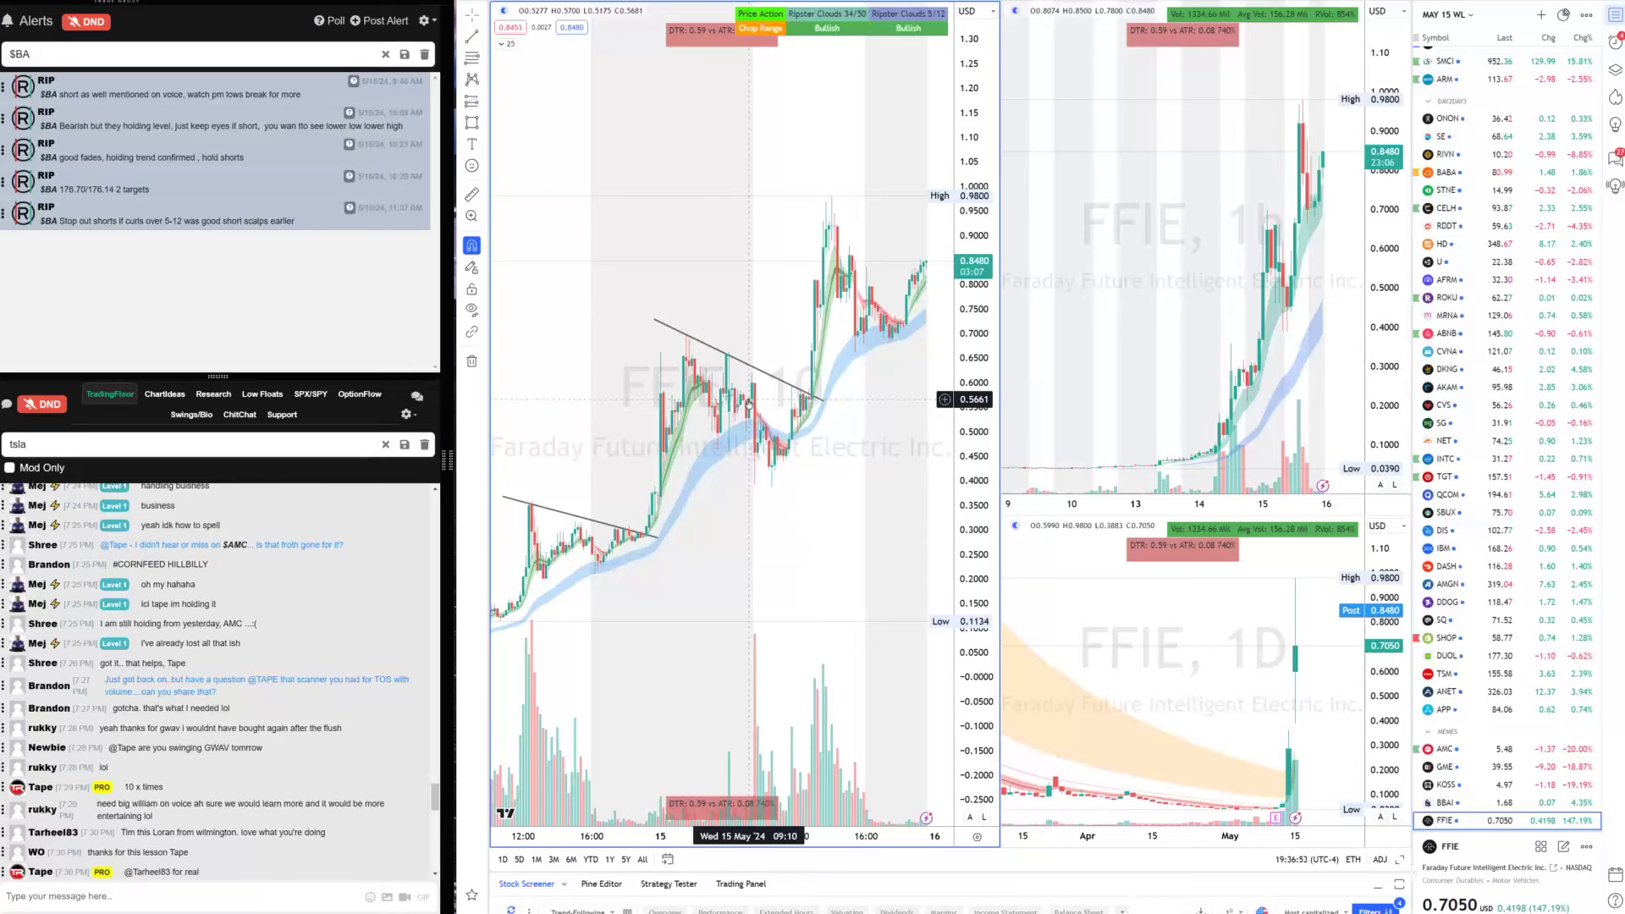
{"action": "scroll", "coordinate": [704, 614], "scroll_direction": "down", "scroll_amount": 2}
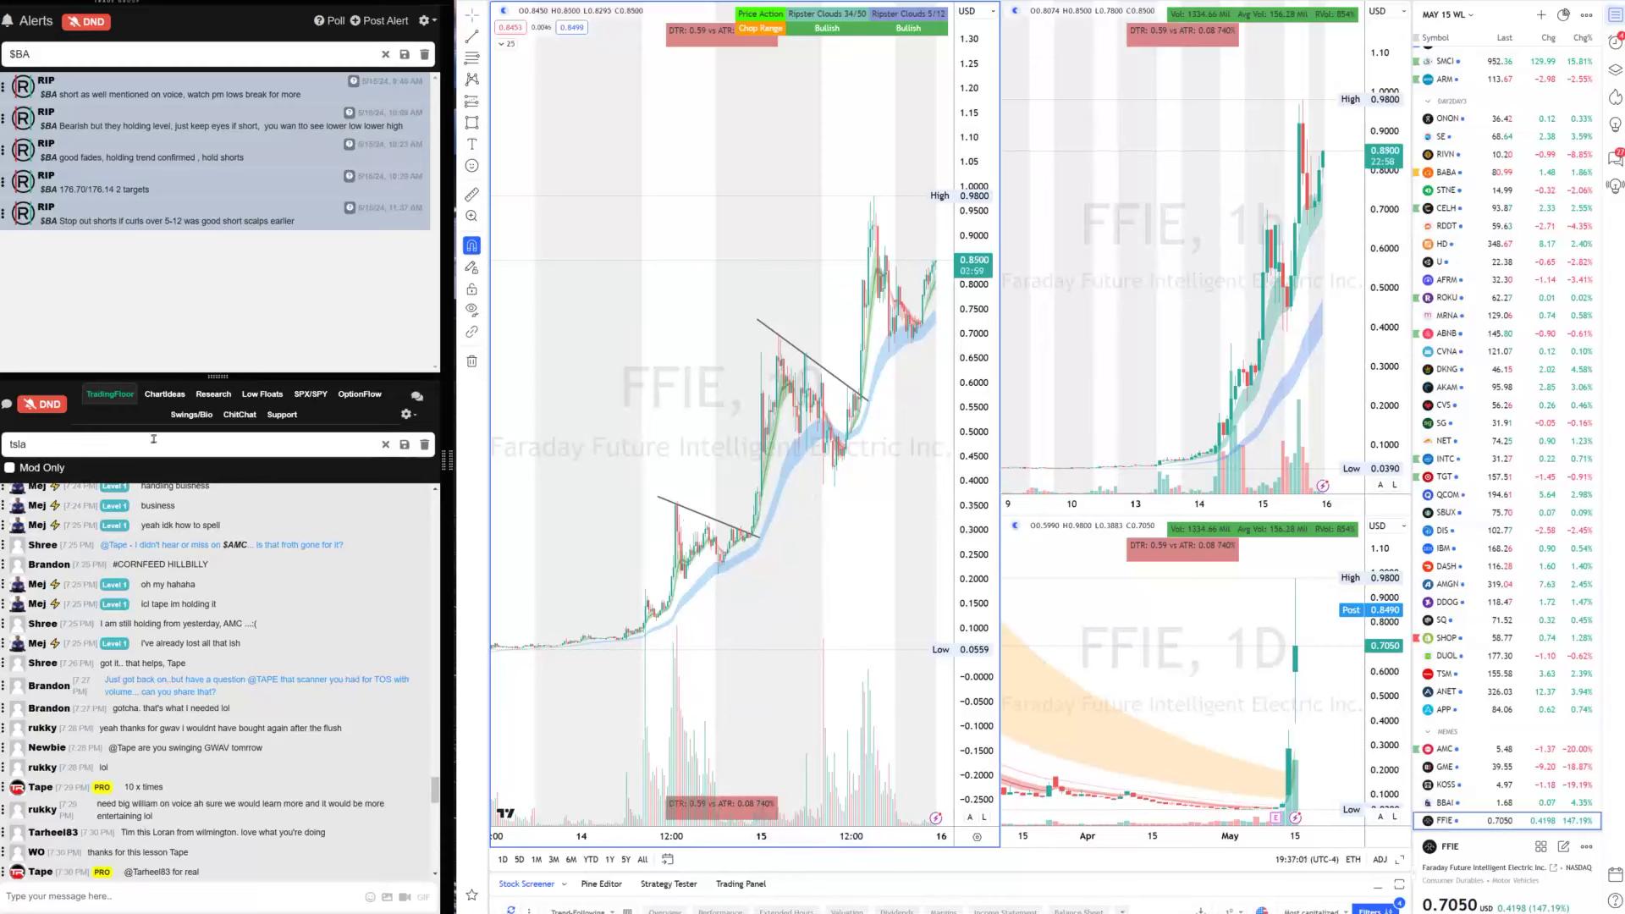
Filter the chat to FFIE messages and scroll back through them
{"action": "double_click", "coordinate": [378, 444]}
{"action": "key", "text": "Return"}
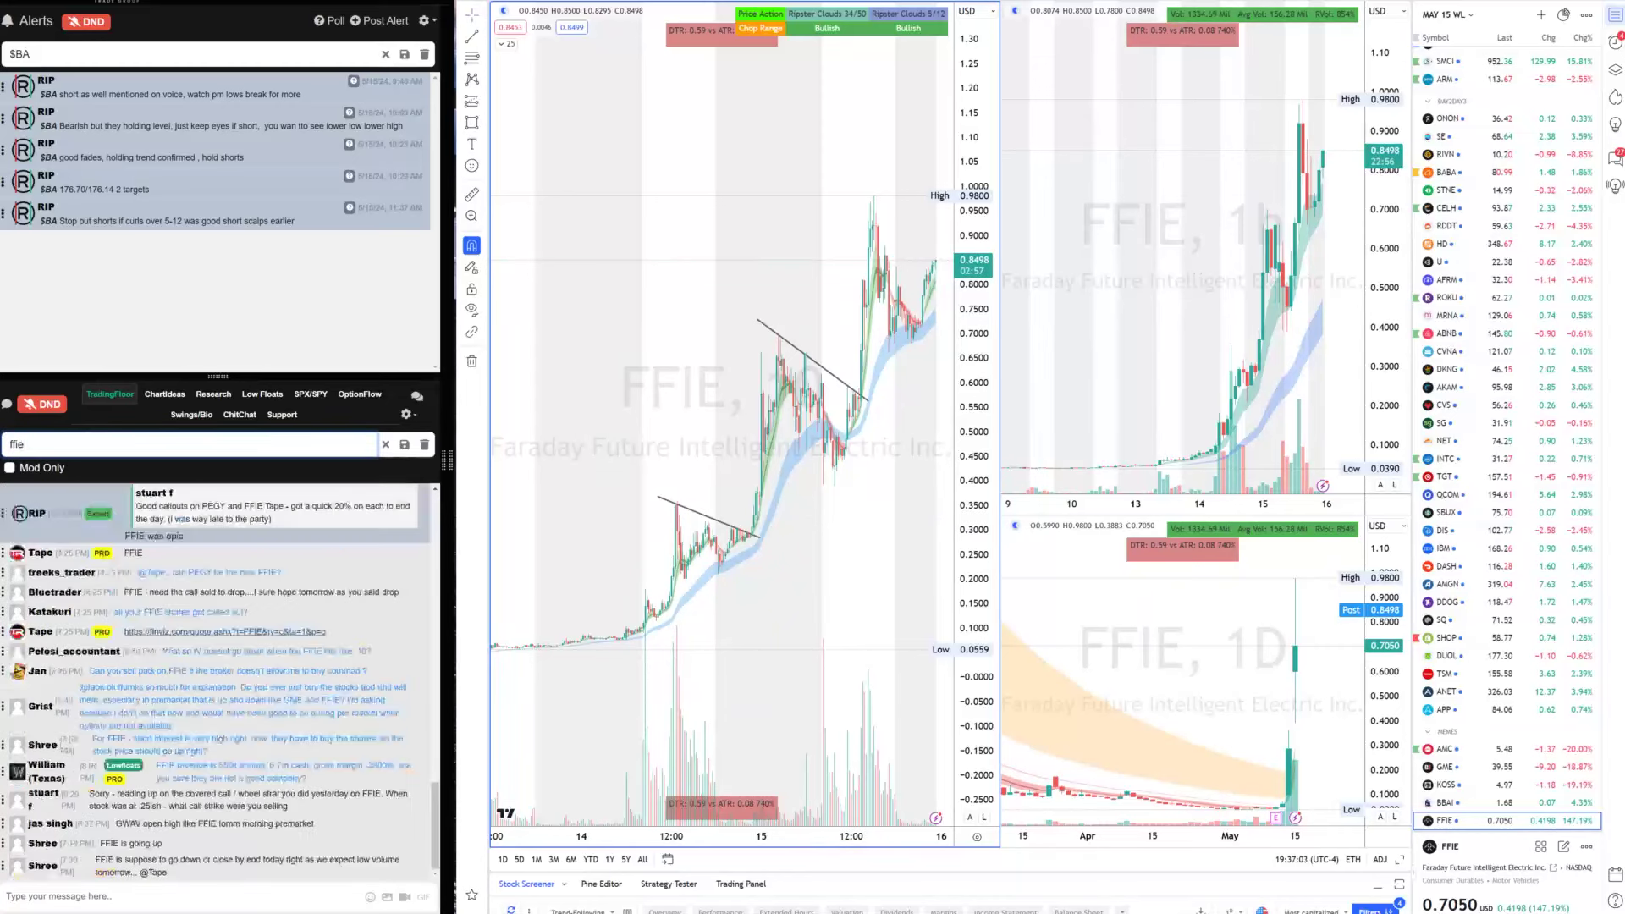
{"action": "scroll", "coordinate": [123, 509], "scroll_direction": "up", "scroll_amount": 10}
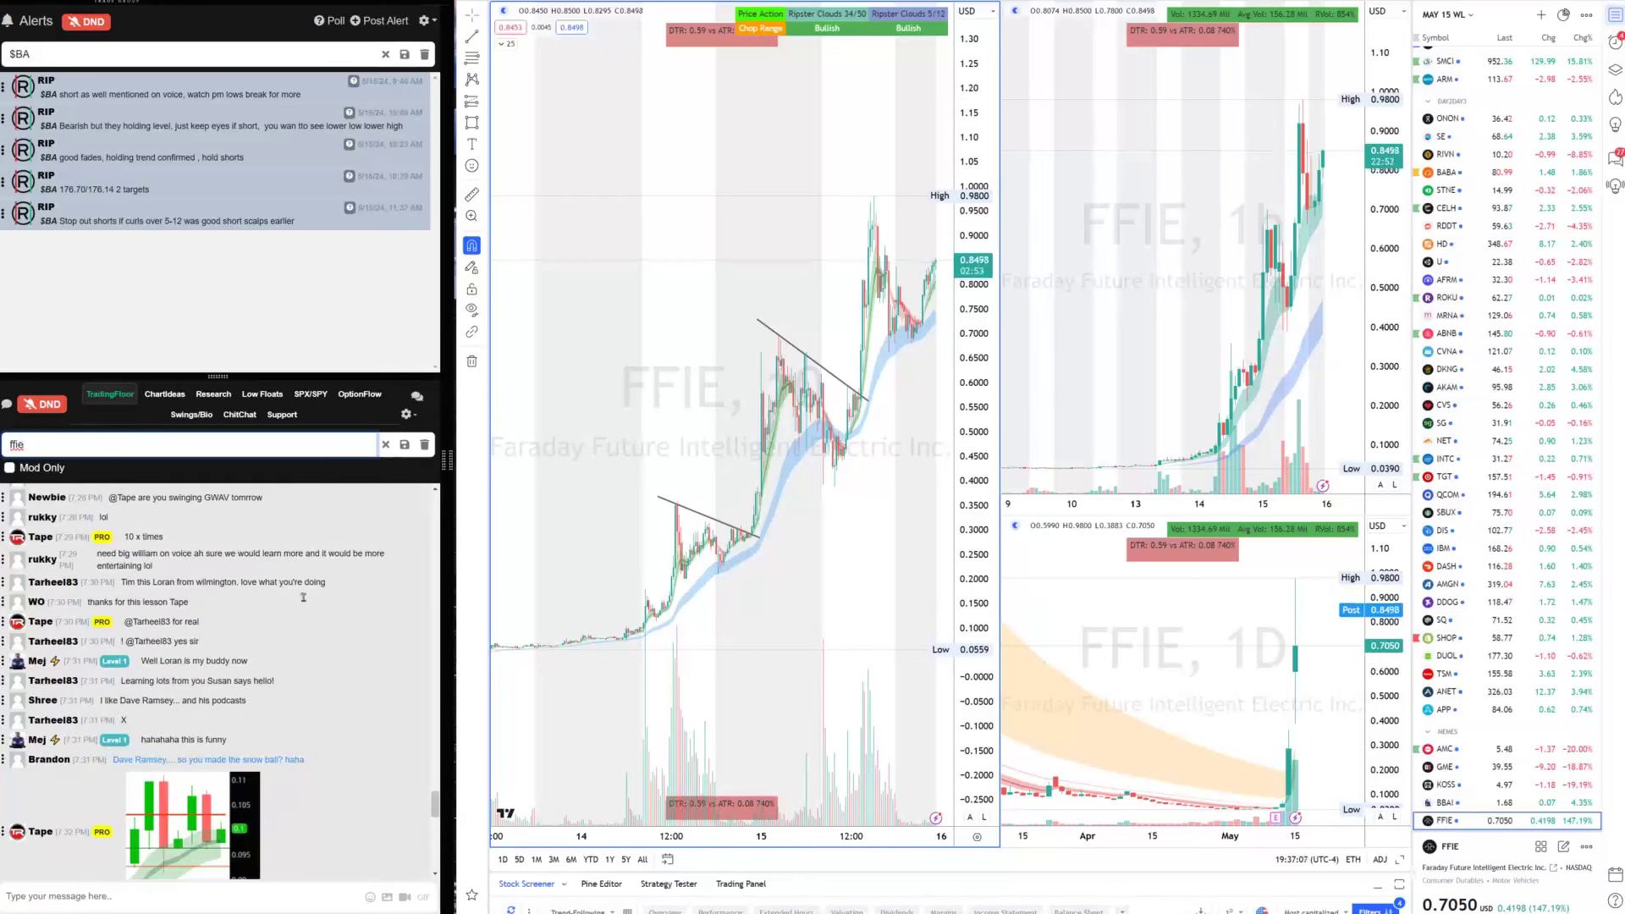
{"action": "scroll", "coordinate": [303, 598], "scroll_direction": "up", "scroll_amount": 5}
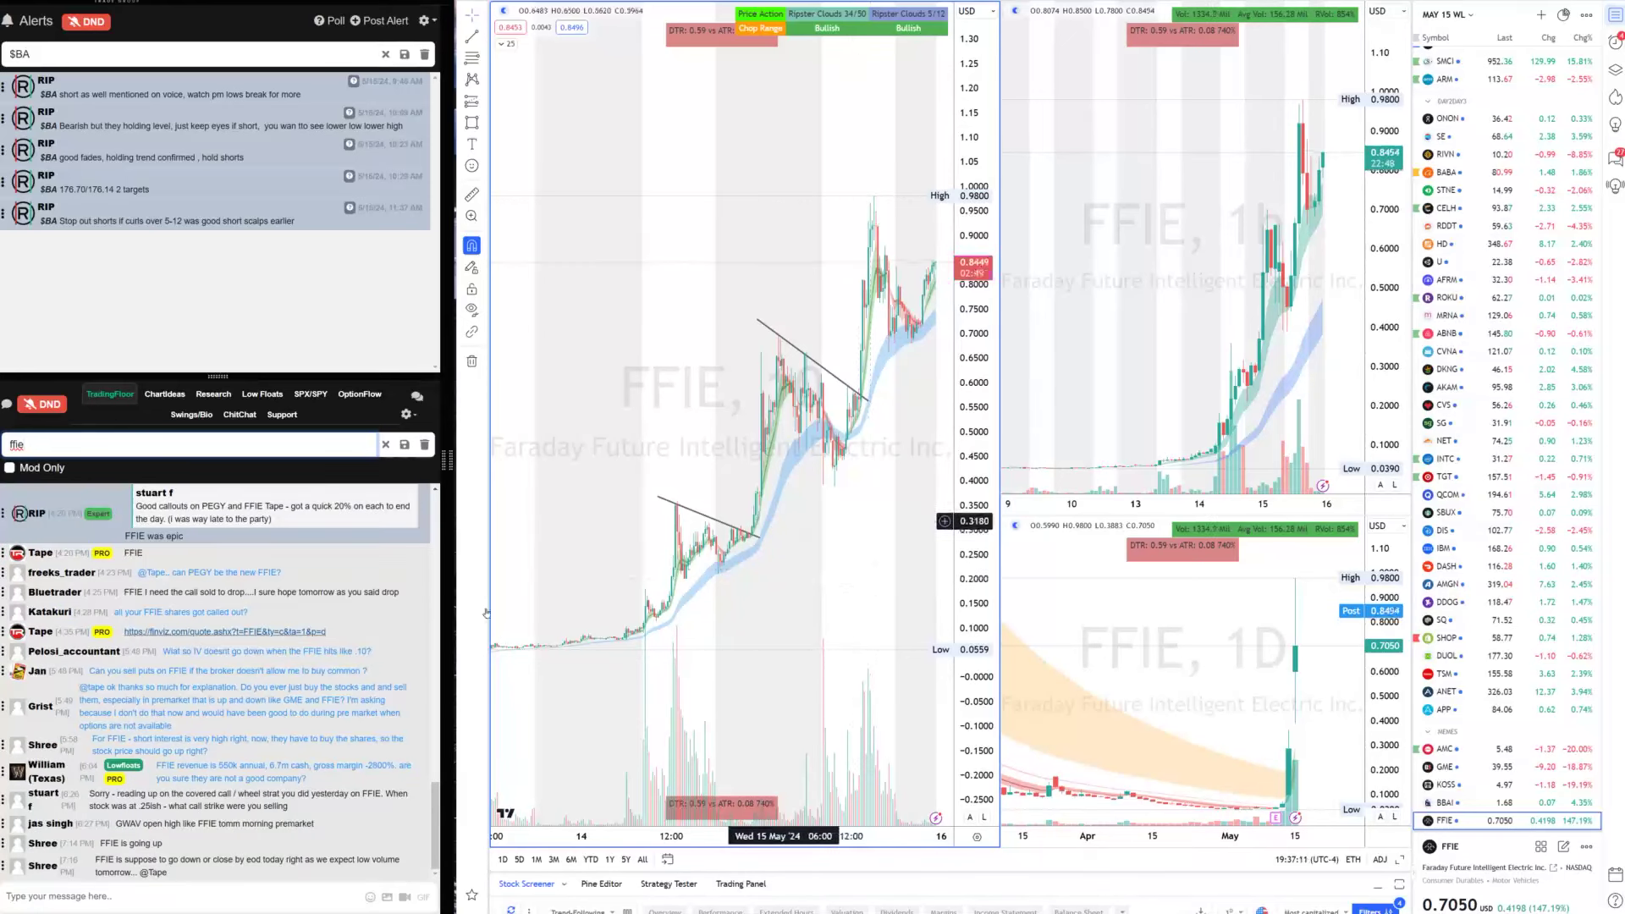
{"action": "scroll", "coordinate": [272, 697], "scroll_direction": "up", "scroll_amount": 3}
{"action": "scroll", "coordinate": [272, 697], "scroll_direction": "up", "scroll_amount": 1}
{"action": "left_click_drag", "start_coordinate": [338, 803], "coordinate": [100, 515]}
{"action": "scroll", "coordinate": [423, 768], "scroll_direction": "up", "scroll_amount": 2}
{"action": "scroll", "coordinate": [422, 767], "scroll_direction": "up", "scroll_amount": 5}
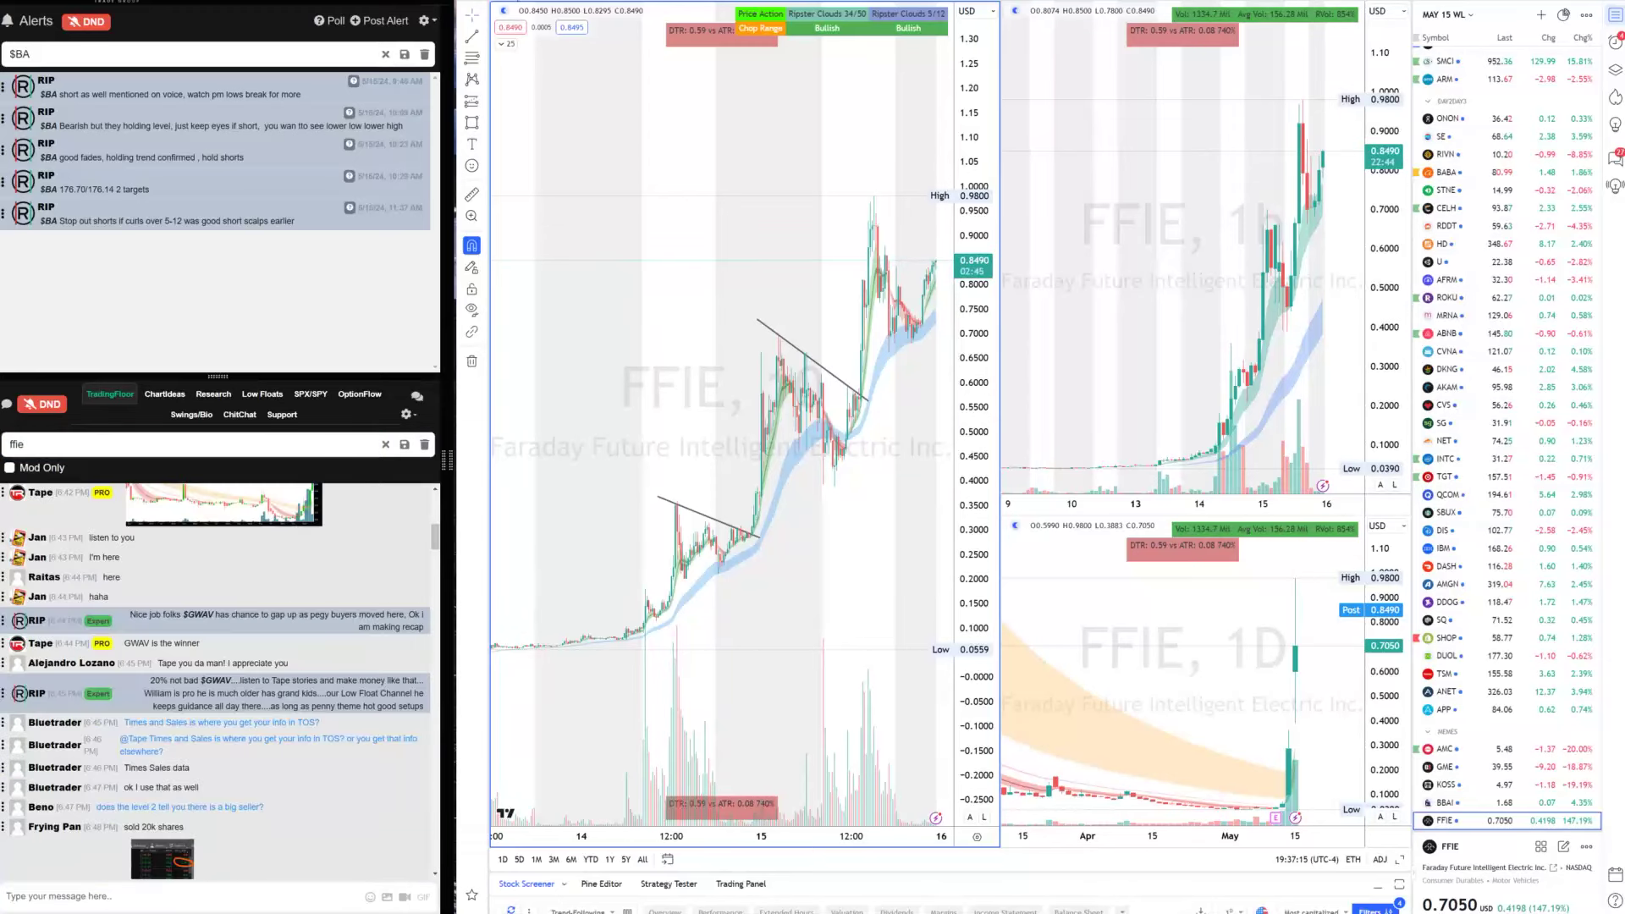
Load GWAV on all the charts
{"action": "left_click", "coordinate": [519, 1]}
{"action": "type", "text": "GWAV"}
{"action": "key", "text": "Return"}
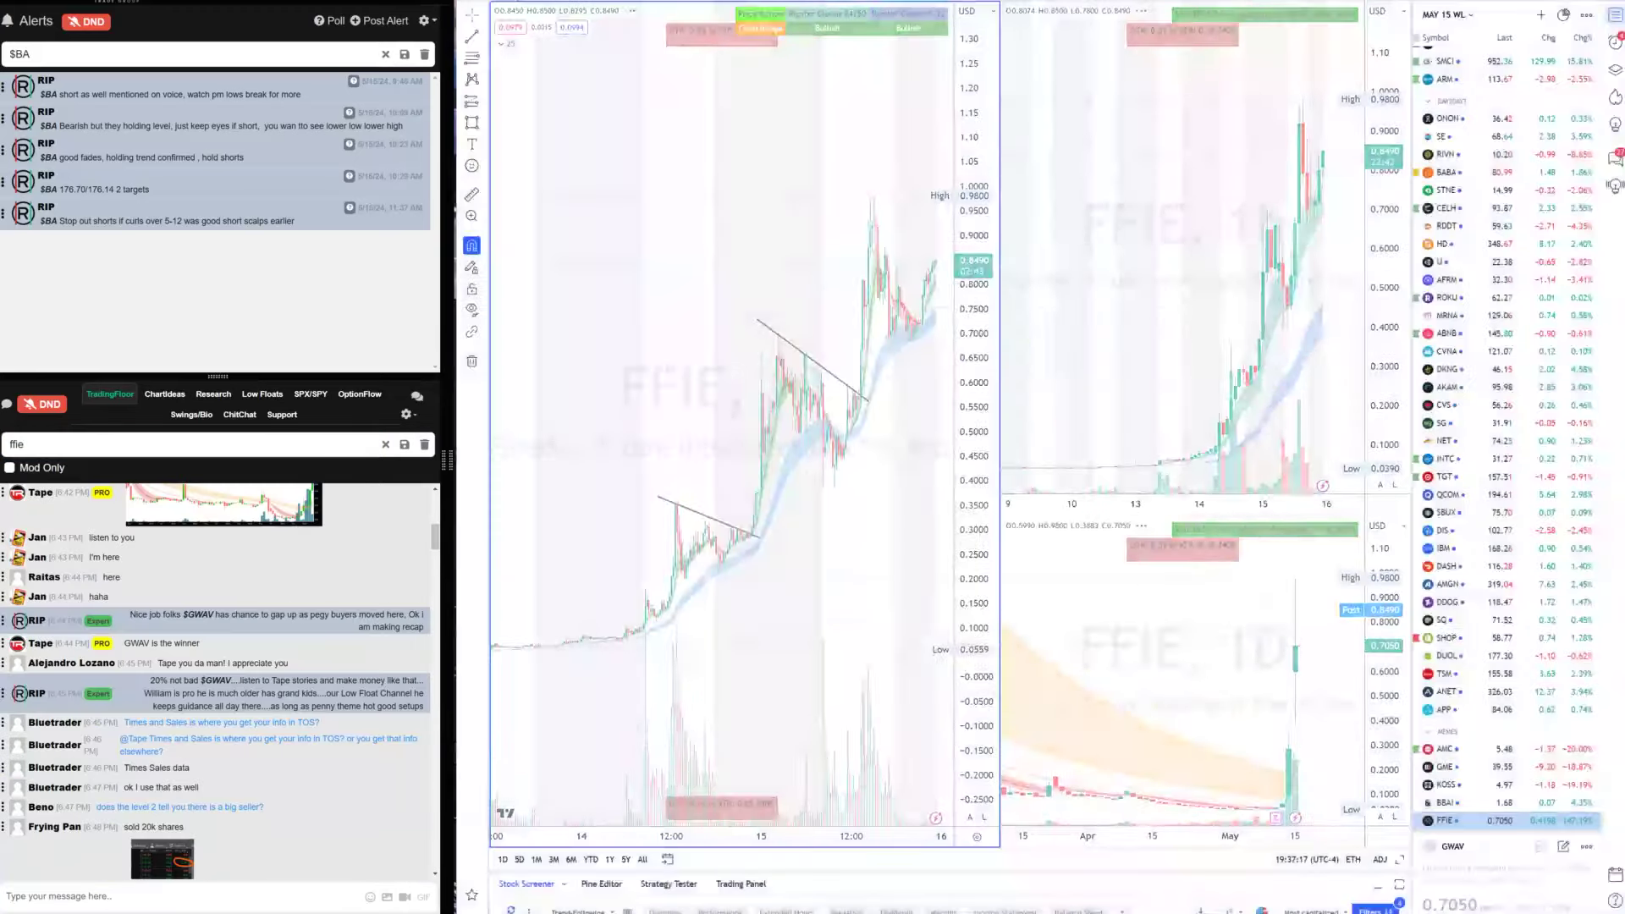
Replace the 'ffie' chat filter with 'gwav' and scroll through the GWAV messages
{"action": "scroll", "coordinate": [746, 396], "scroll_direction": "up", "scroll_amount": 4}
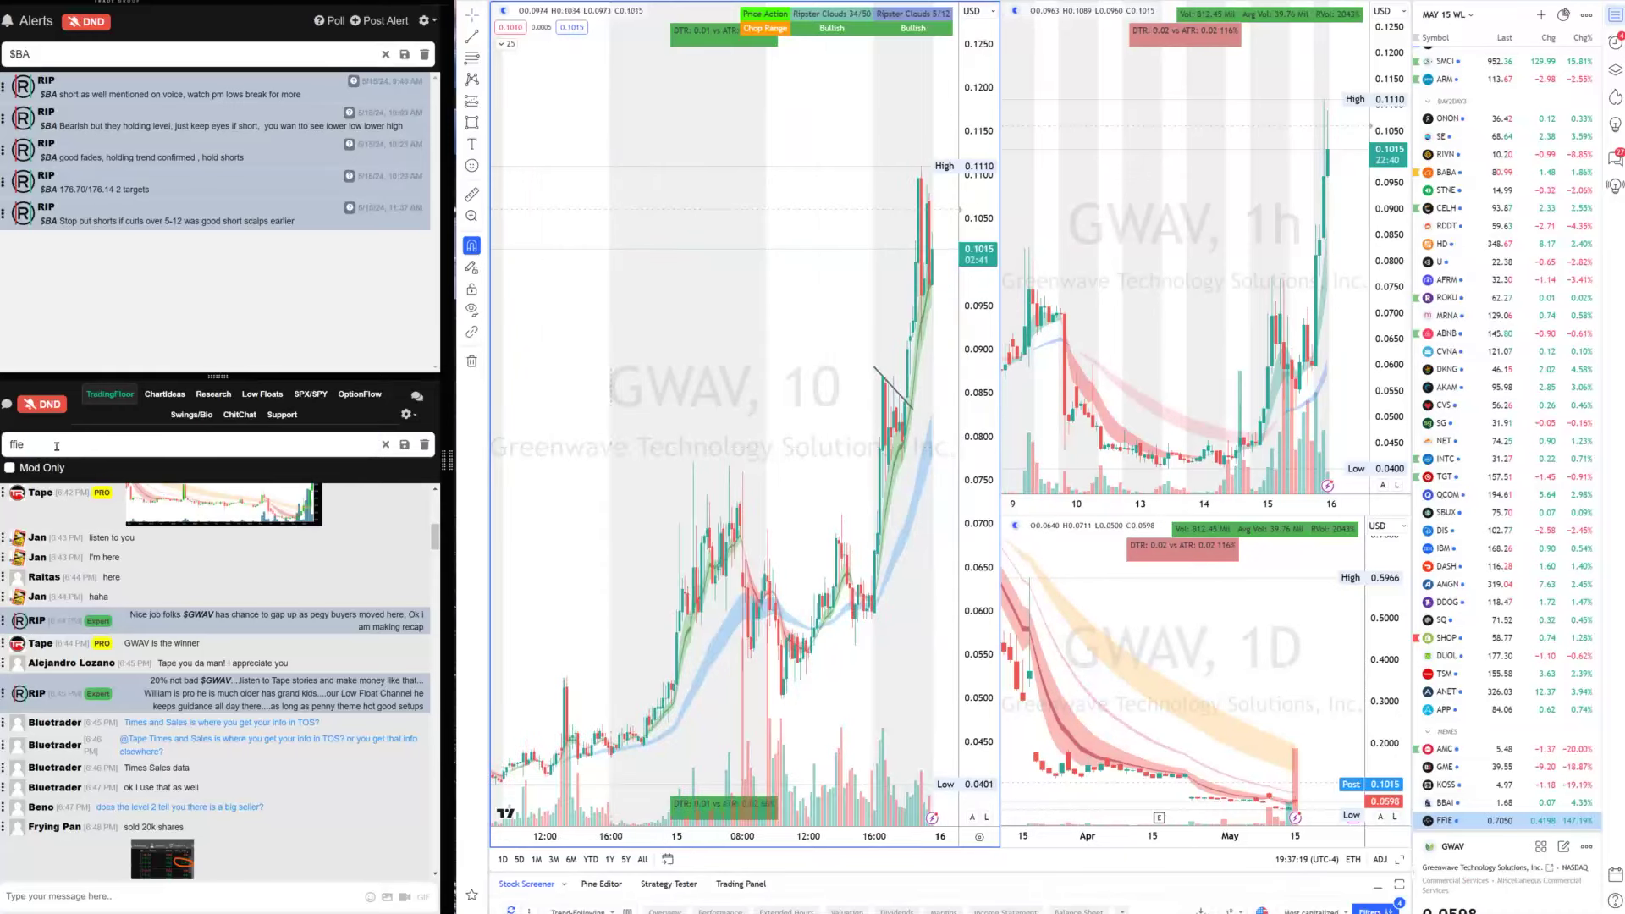
{"action": "left_click_drag", "start_coordinate": [50, 446], "coordinate": [10, 445]}
{"action": "type", "text": "gwav"}
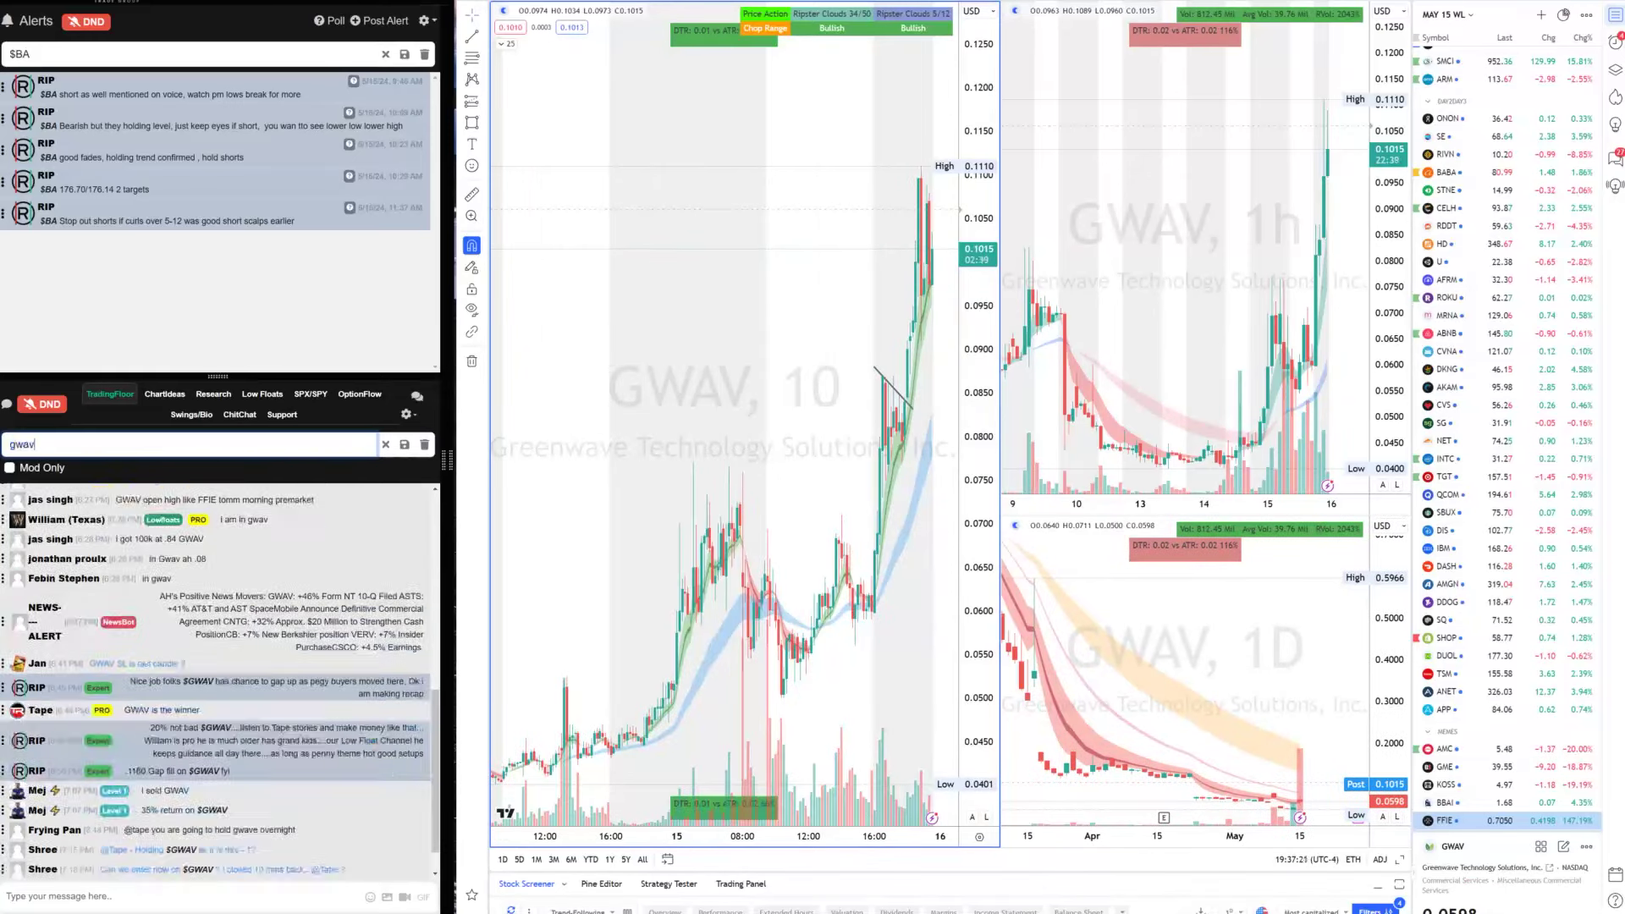
{"action": "scroll", "coordinate": [825, 539], "scroll_direction": "up", "scroll_amount": 1}
{"action": "scroll", "coordinate": [826, 540], "scroll_direction": "up", "scroll_amount": 2}
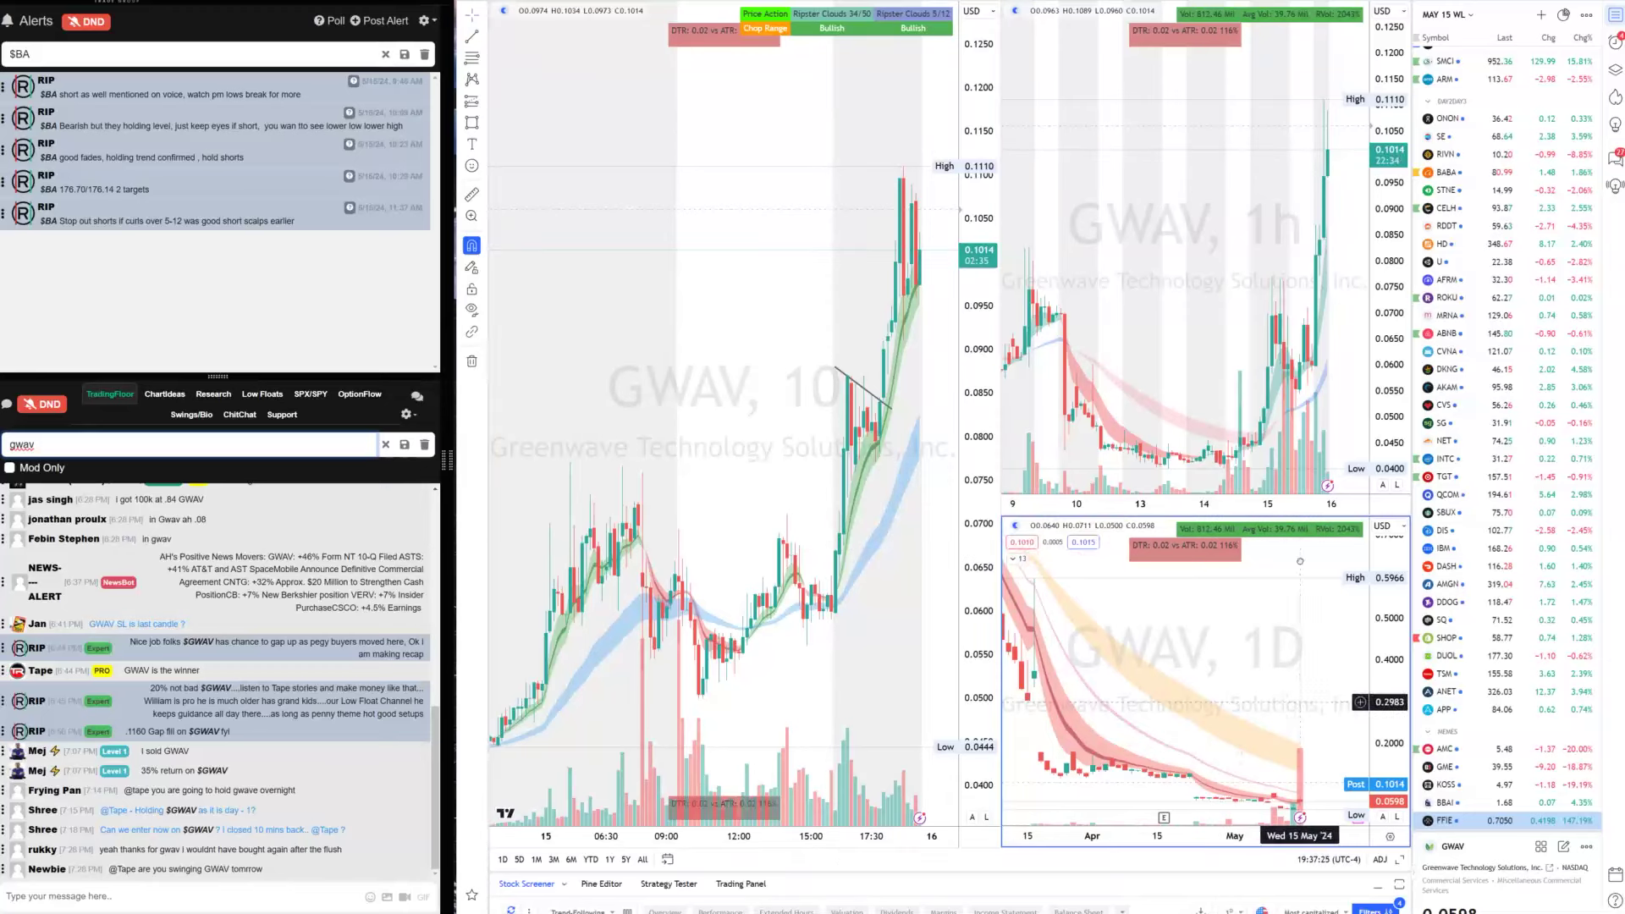
Draw a yellow box on GWAV daily, 22 Apr–17 May, 0.0726–0.1150, then clear the chat filter
{"action": "mouse_move", "coordinate": [1236, 744]}
{"action": "left_mouse_down"}
{"action": "mouse_move", "coordinate": [1252, 652]}
{"action": "mouse_move", "coordinate": [1267, 770]}
{"action": "left_mouse_up"}
{"action": "left_click", "coordinate": [471, 123]}
{"action": "key", "text": "alt+shift+r"}
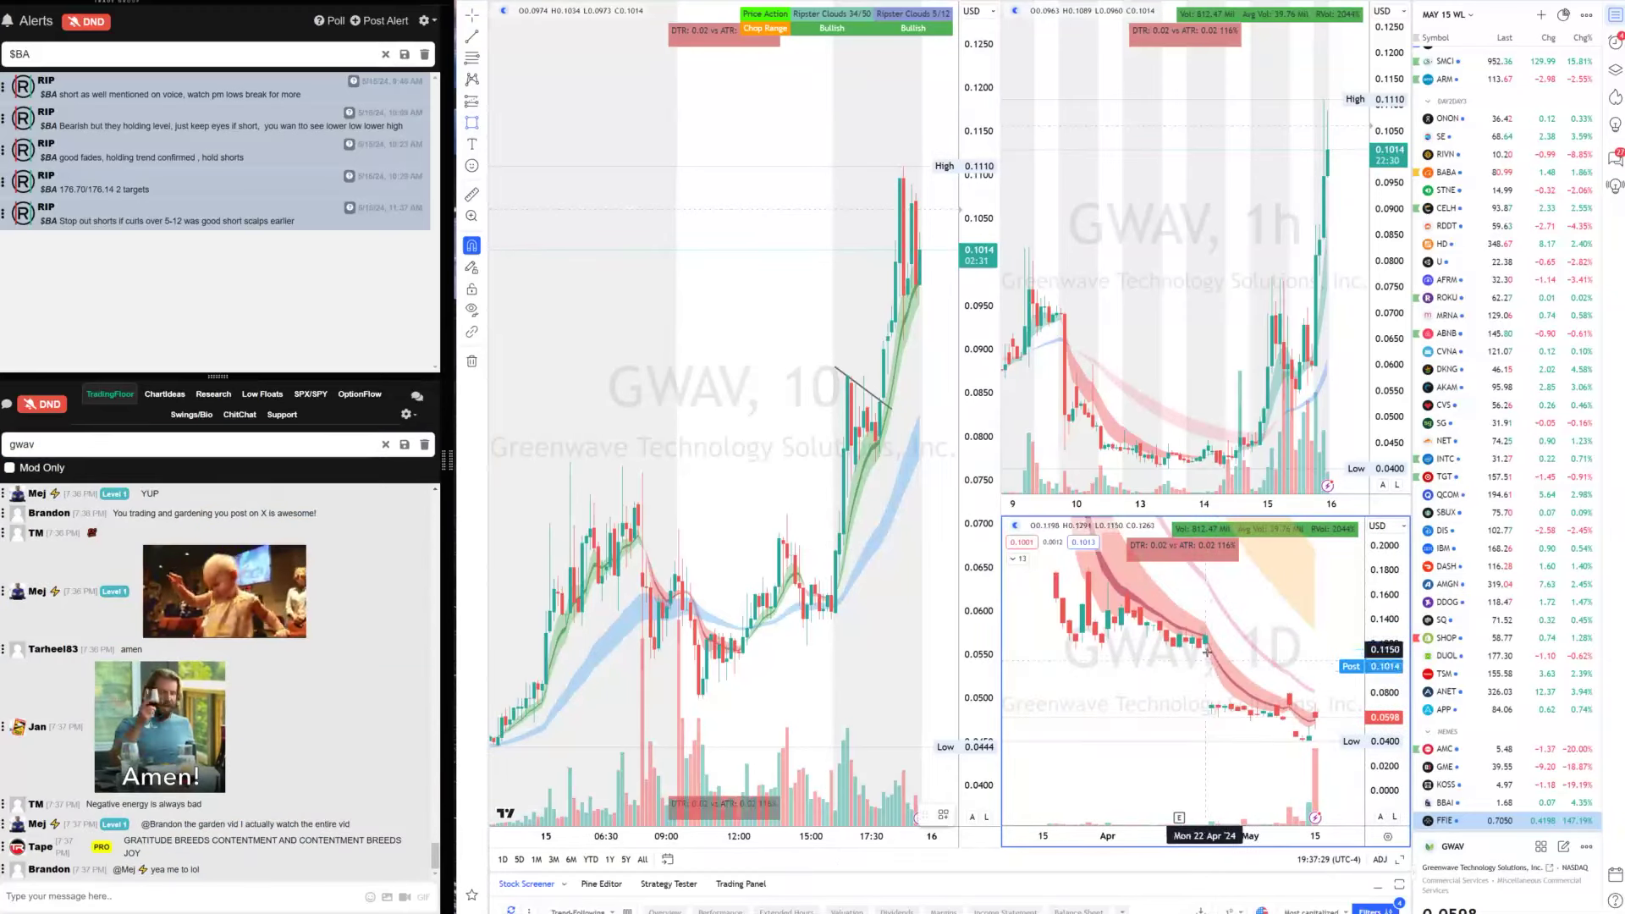
{"action": "left_click", "coordinate": [1205, 649]}
{"action": "left_click", "coordinate": [1327, 702]}
{"action": "left_click", "coordinate": [1316, 701]}
{"action": "right_click", "coordinate": [1318, 698]}
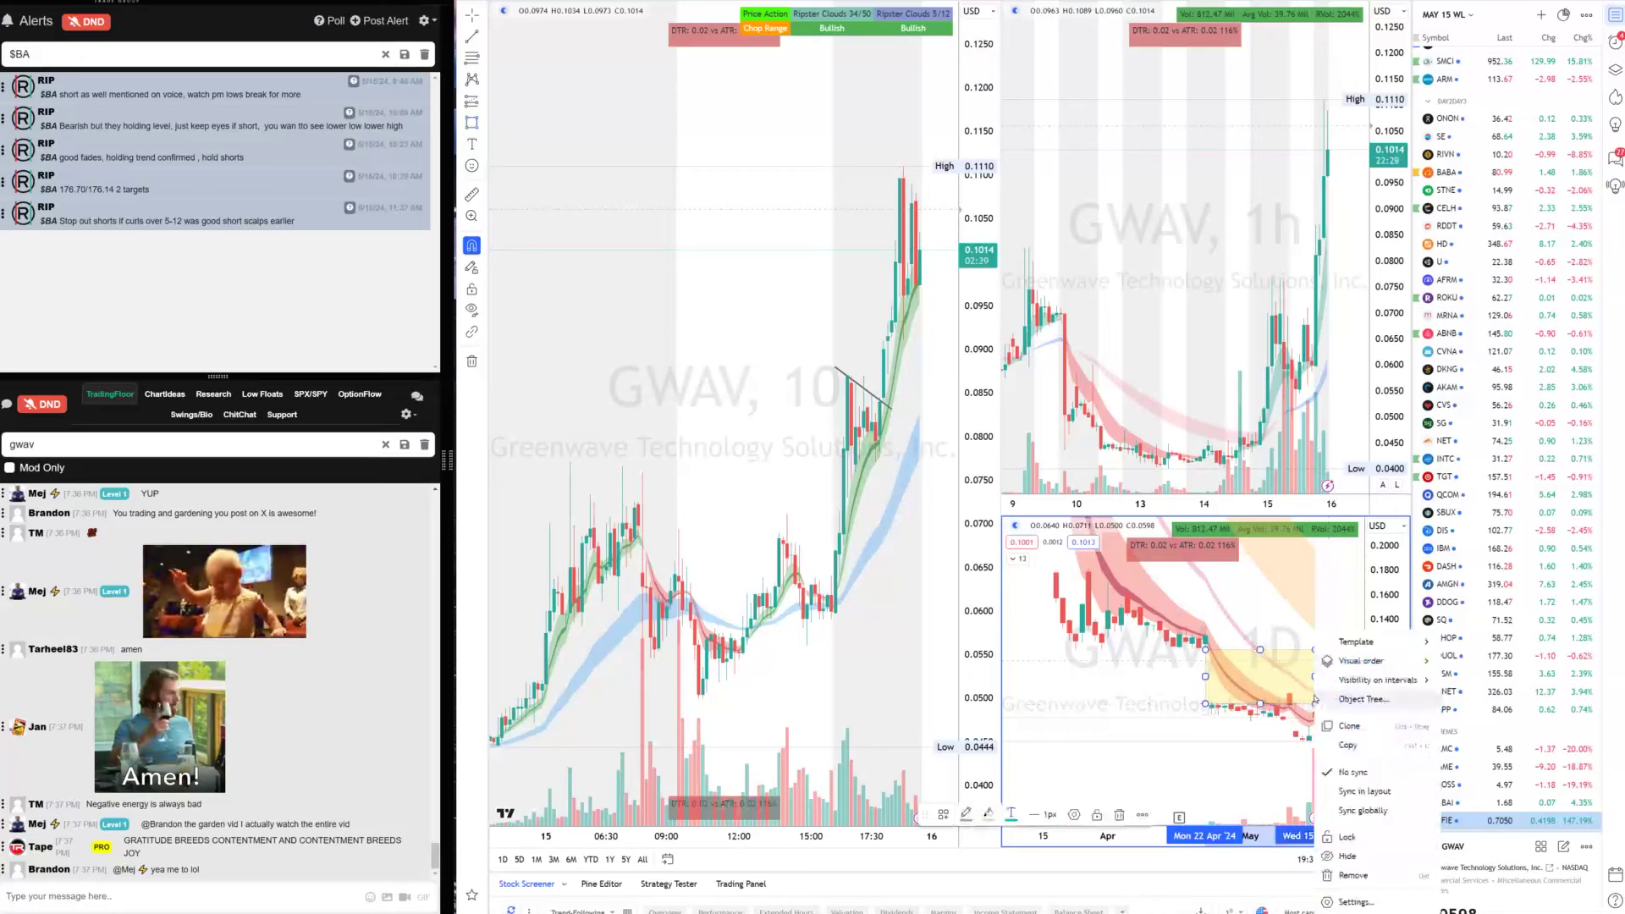
{"action": "left_click", "coordinate": [689, 306]}
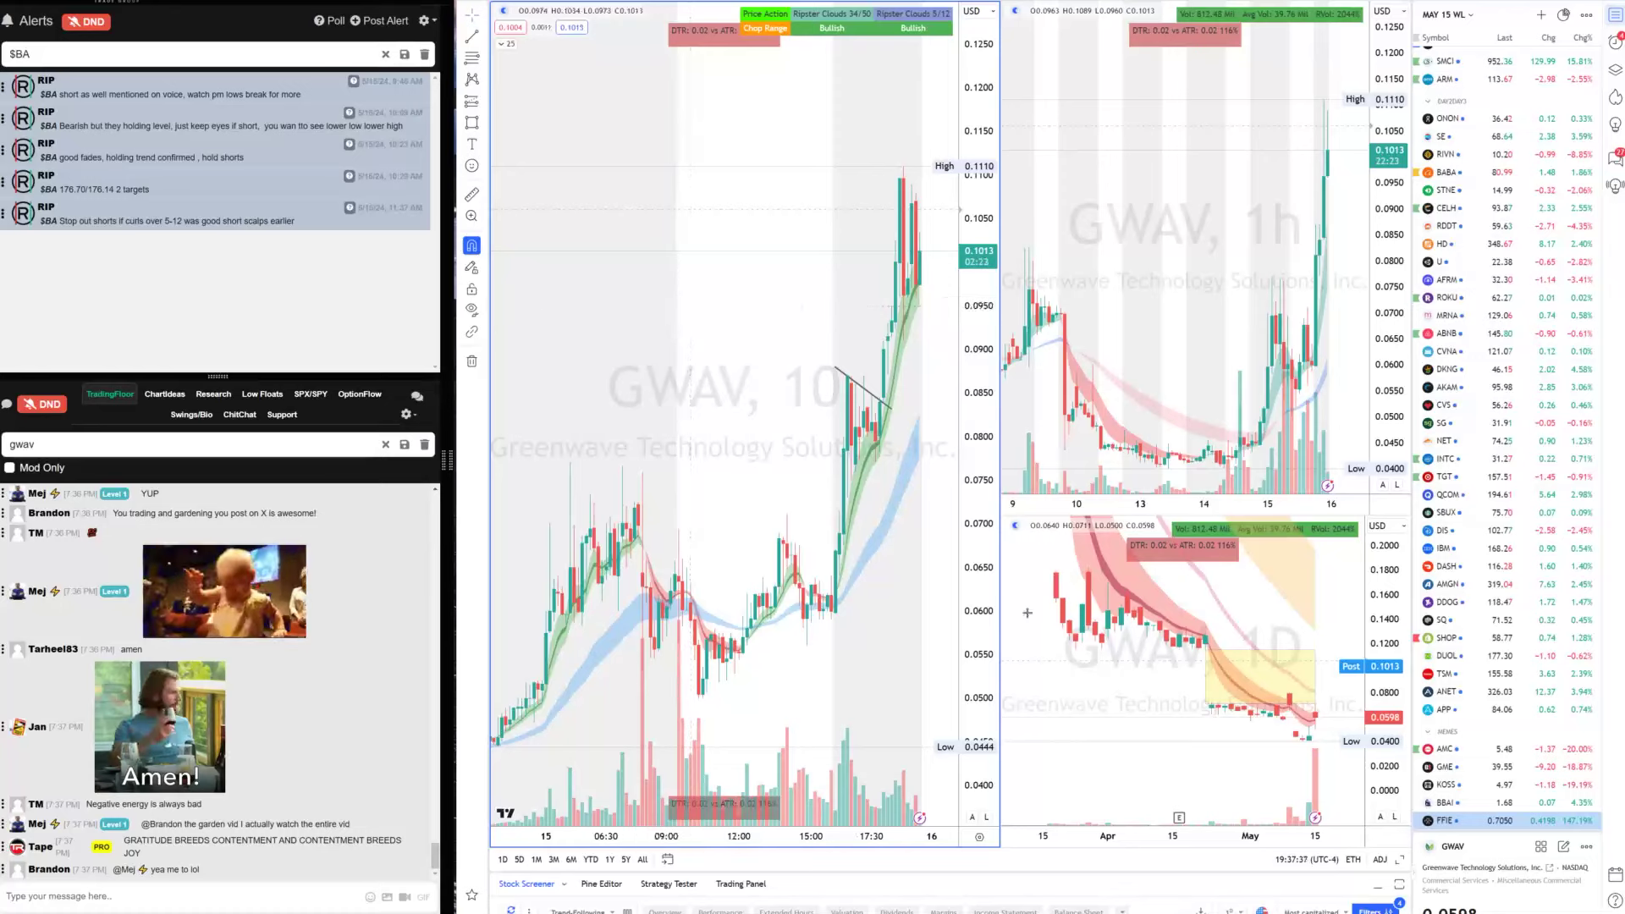
{"action": "mouse_move", "coordinate": [949, 152]}
{"action": "left_mouse_down"}
{"action": "mouse_move", "coordinate": [921, 220]}
{"action": "mouse_move", "coordinate": [944, 153]}
{"action": "left_mouse_up"}
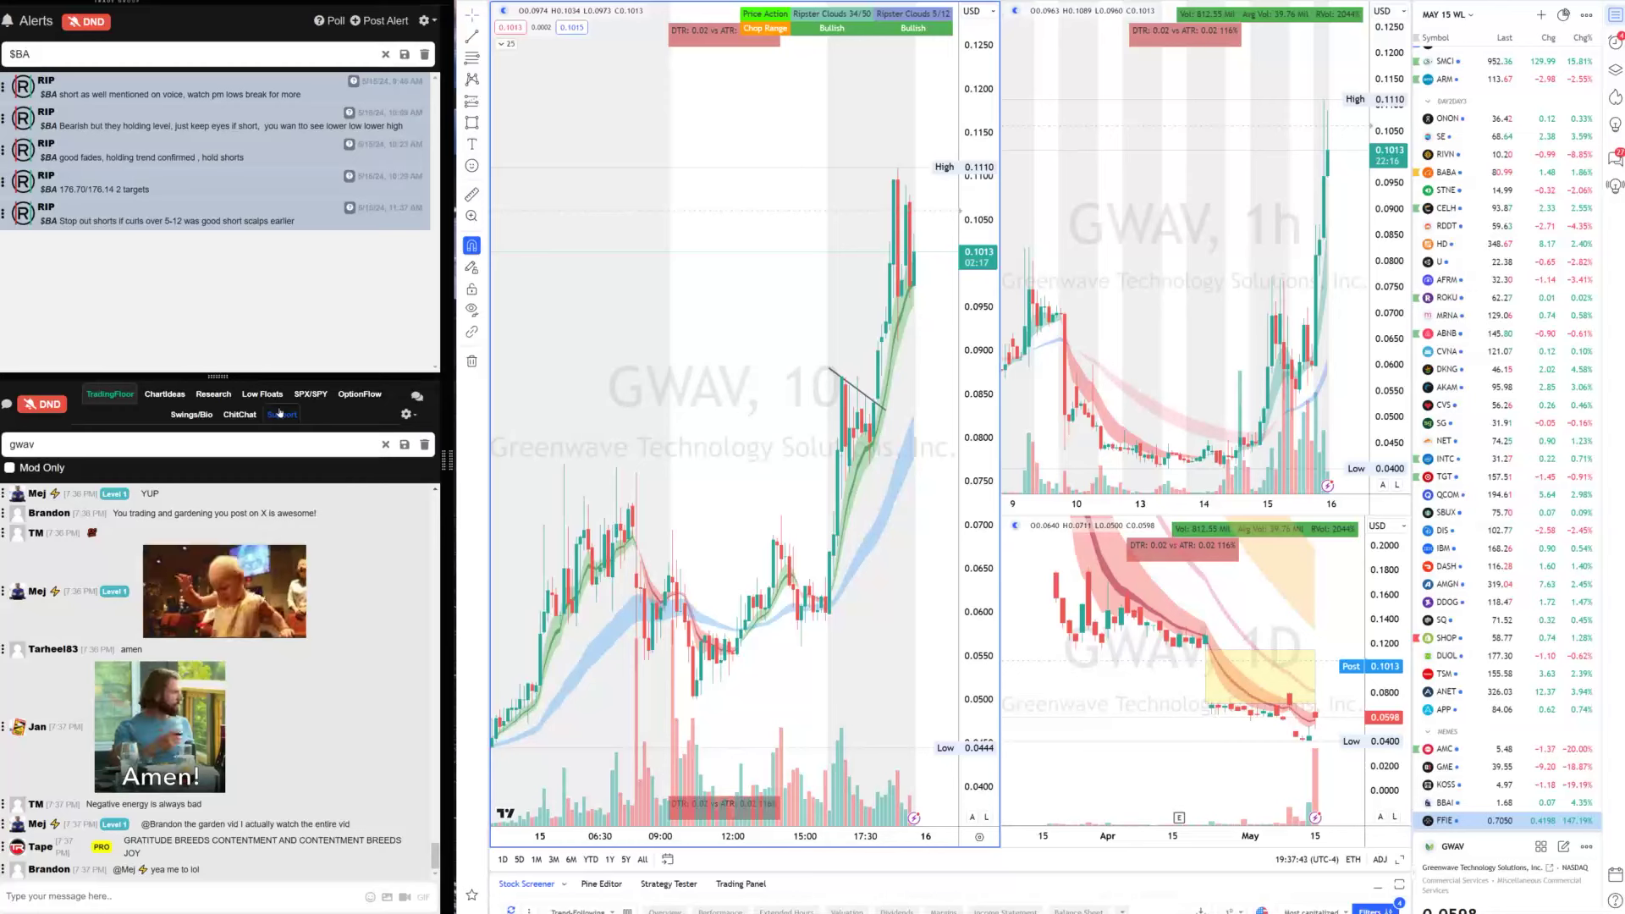
{"action": "left_click", "coordinate": [385, 444]}
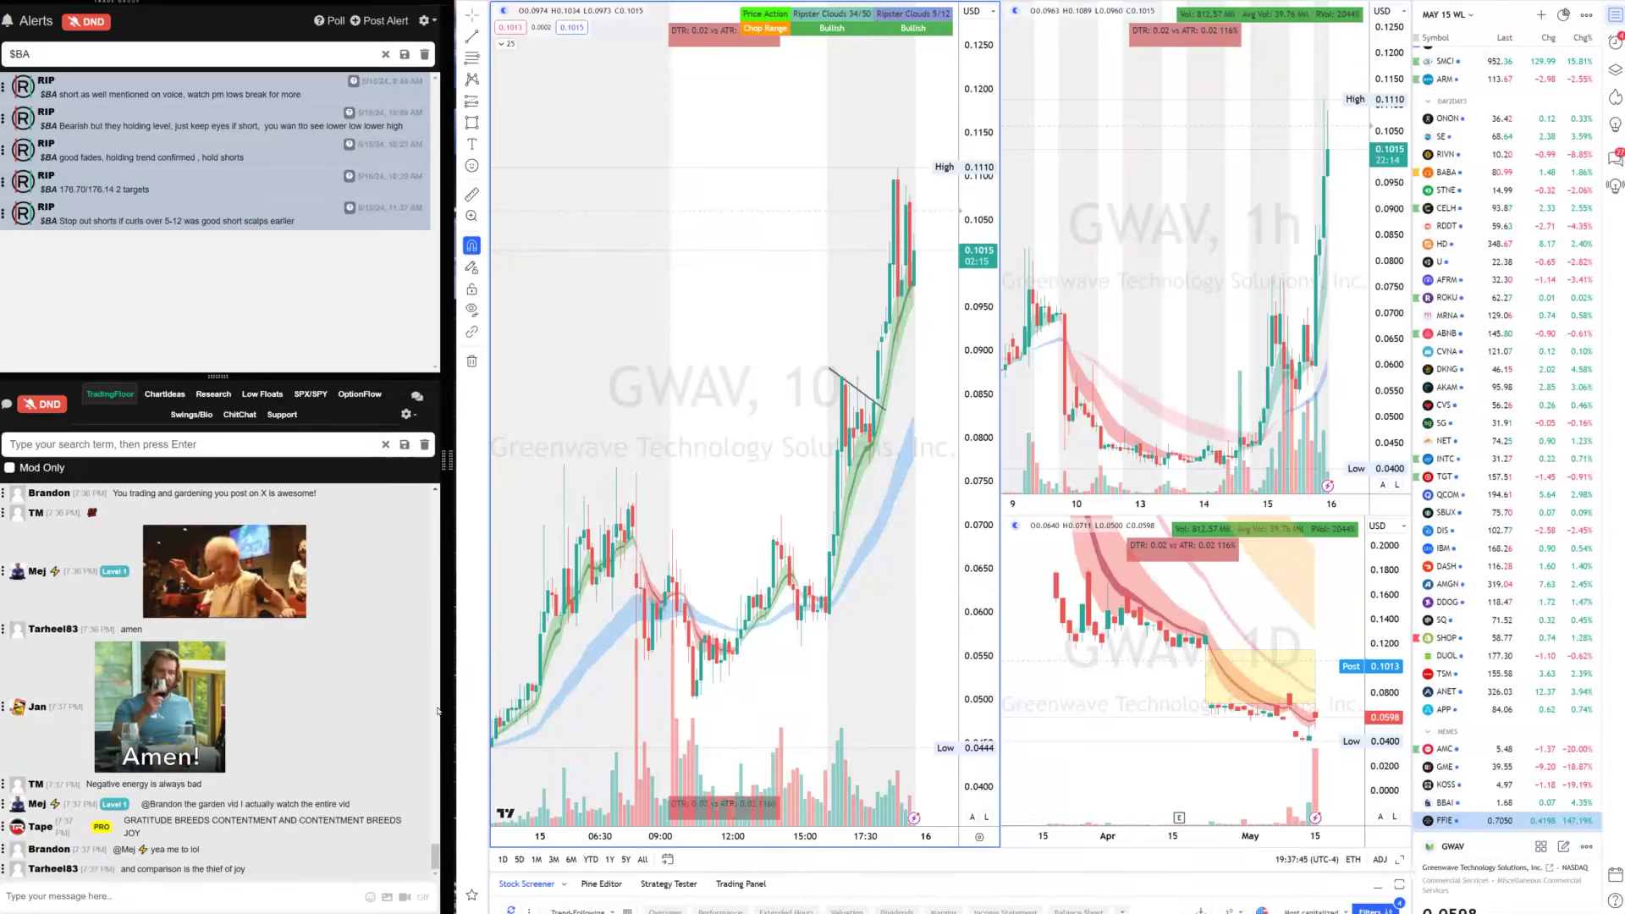